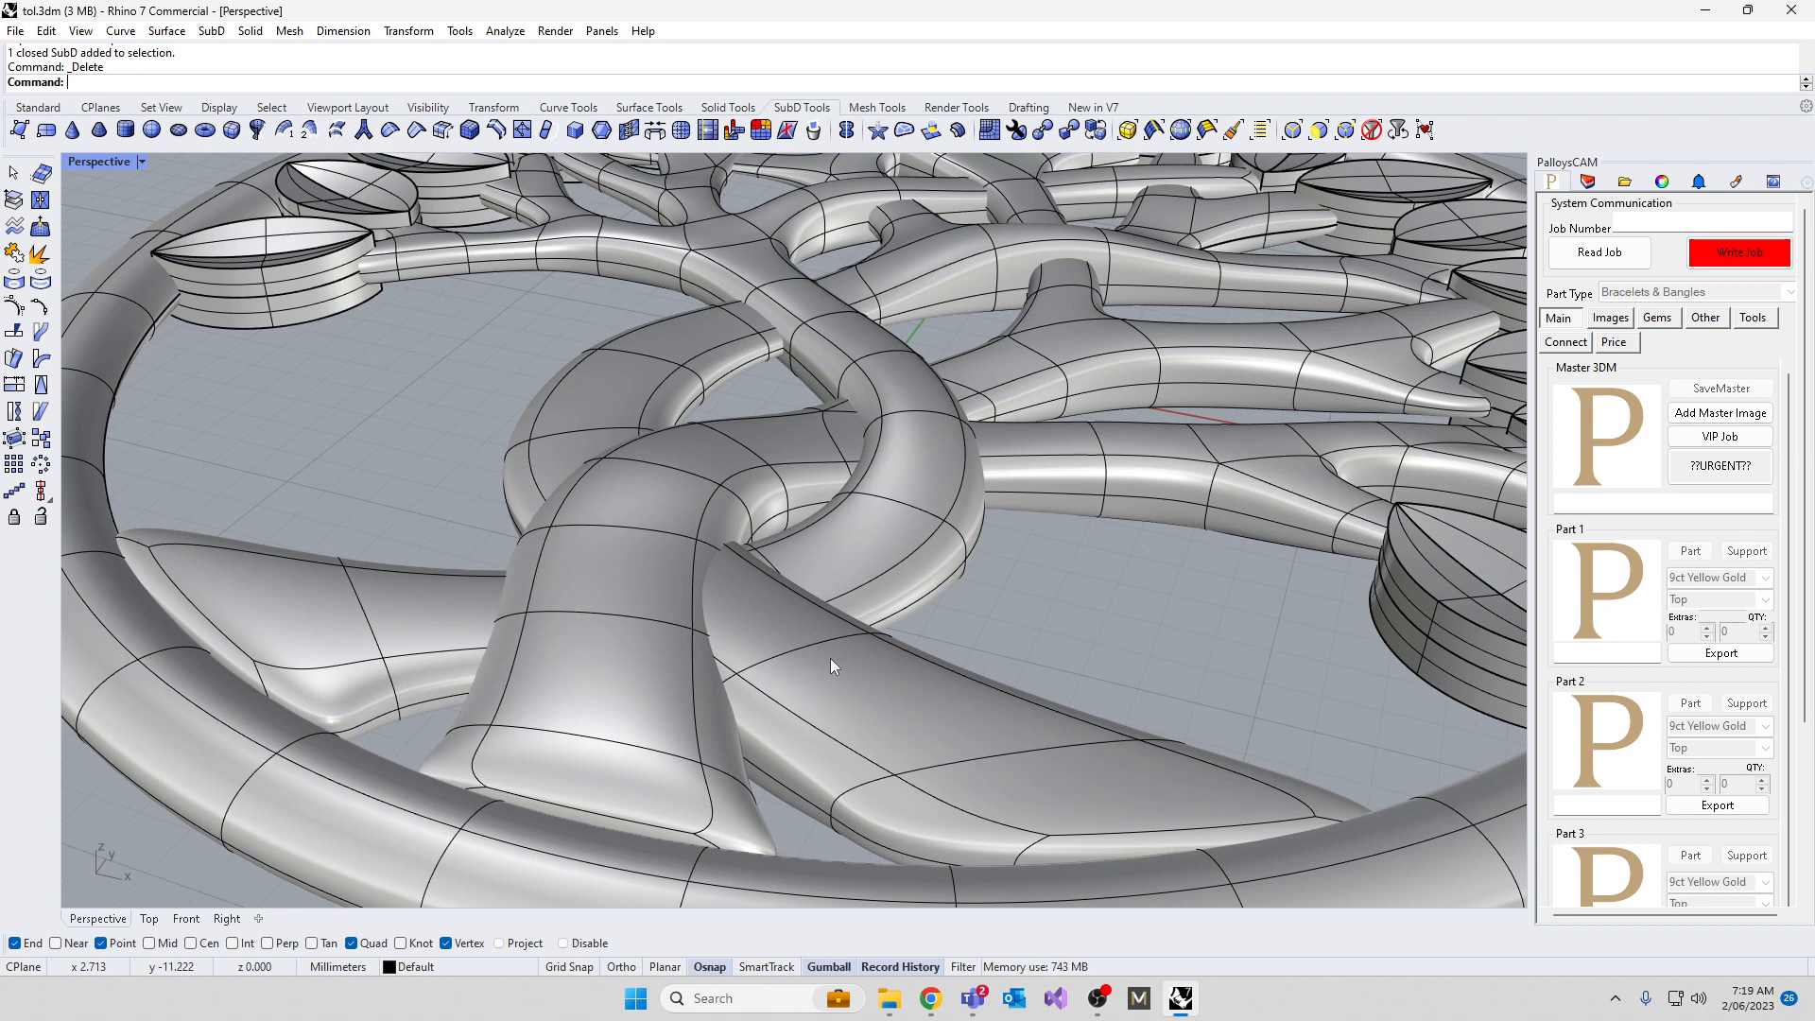
Examine the tree-of-life pendant's trunk, branches and leaves from several angles
{"action": "scroll", "coordinate": [830, 657], "scroll_direction": "down", "scroll_amount": 6}
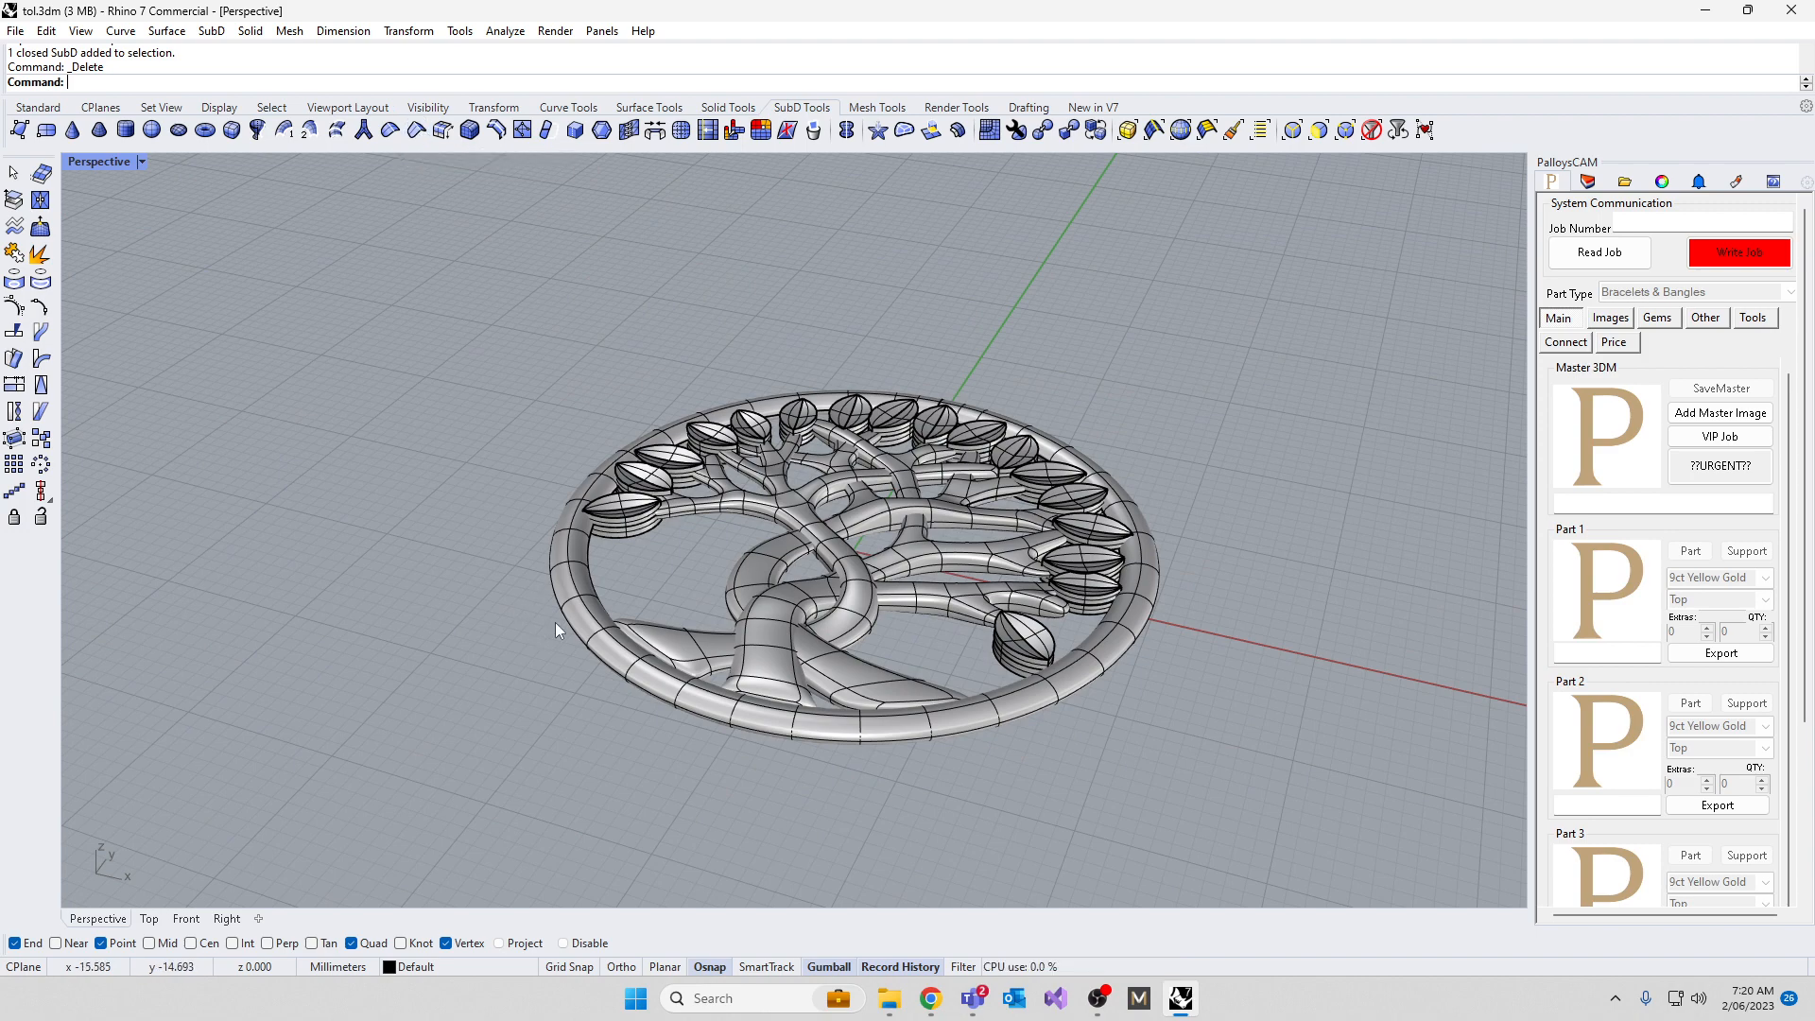
{"action": "scroll", "coordinate": [661, 535], "scroll_direction": "up", "scroll_amount": 4}
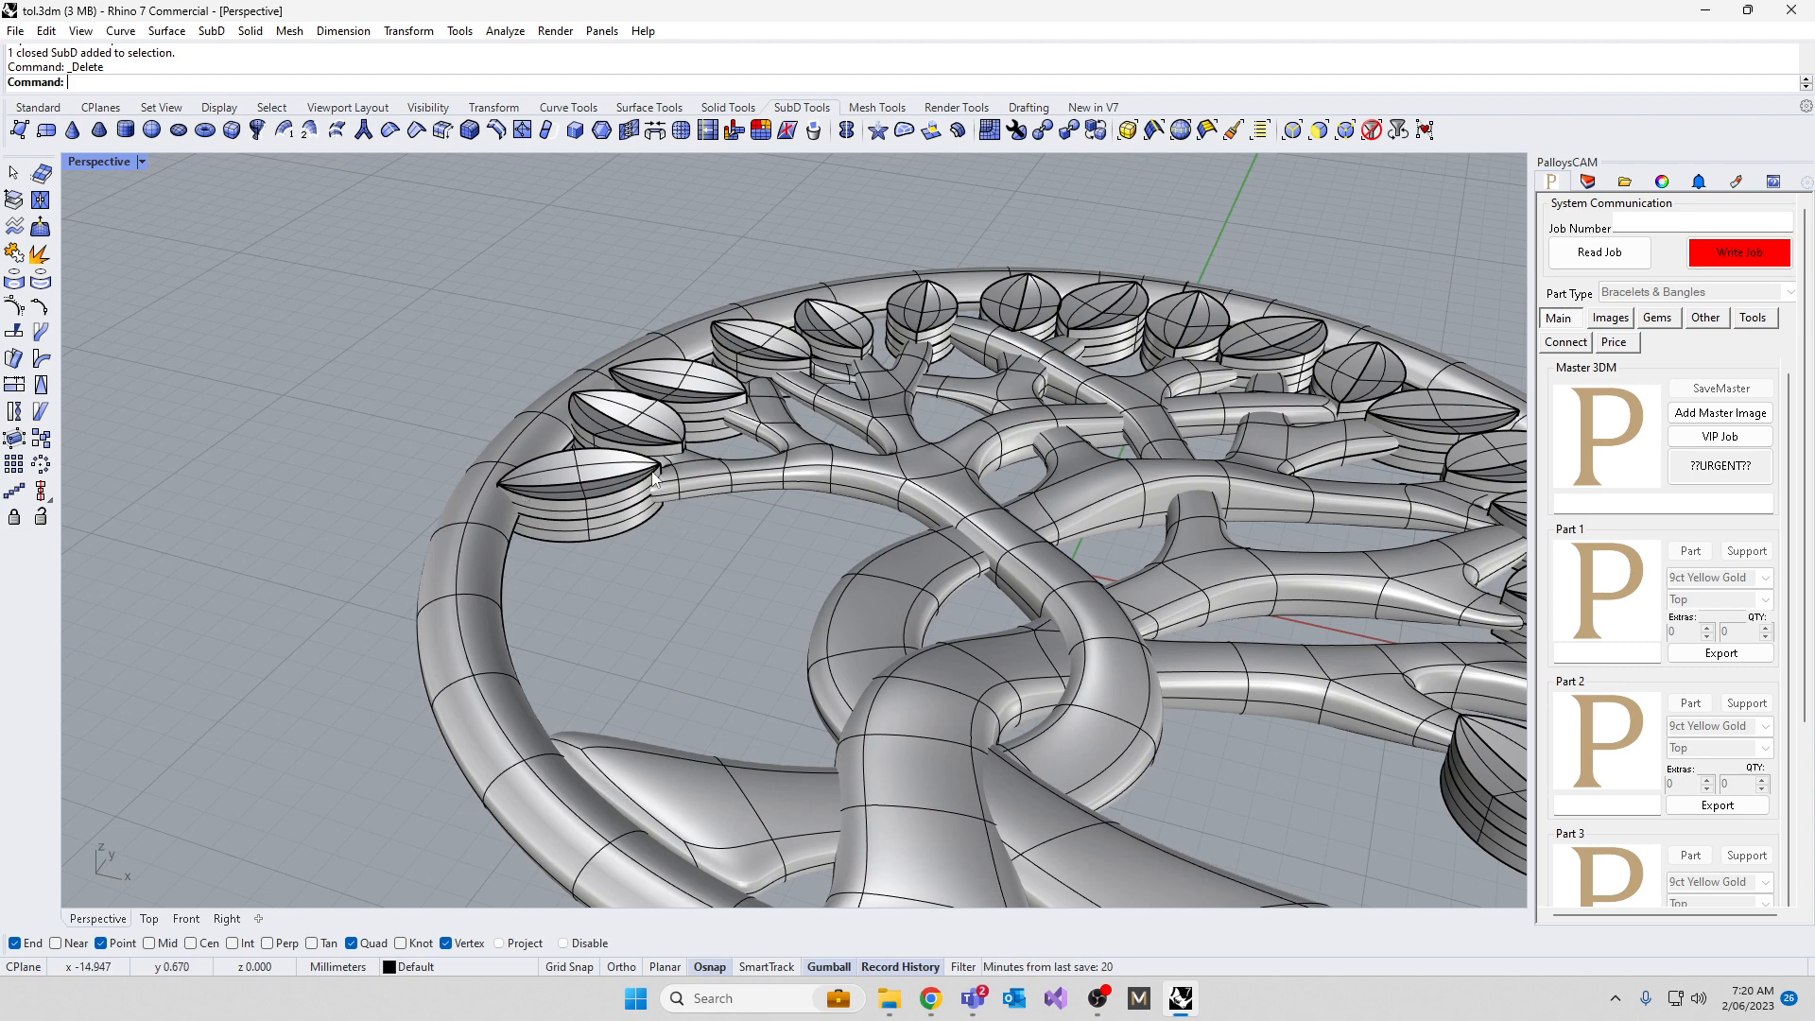
{"action": "scroll", "coordinate": [601, 431], "scroll_direction": "down", "scroll_amount": 4}
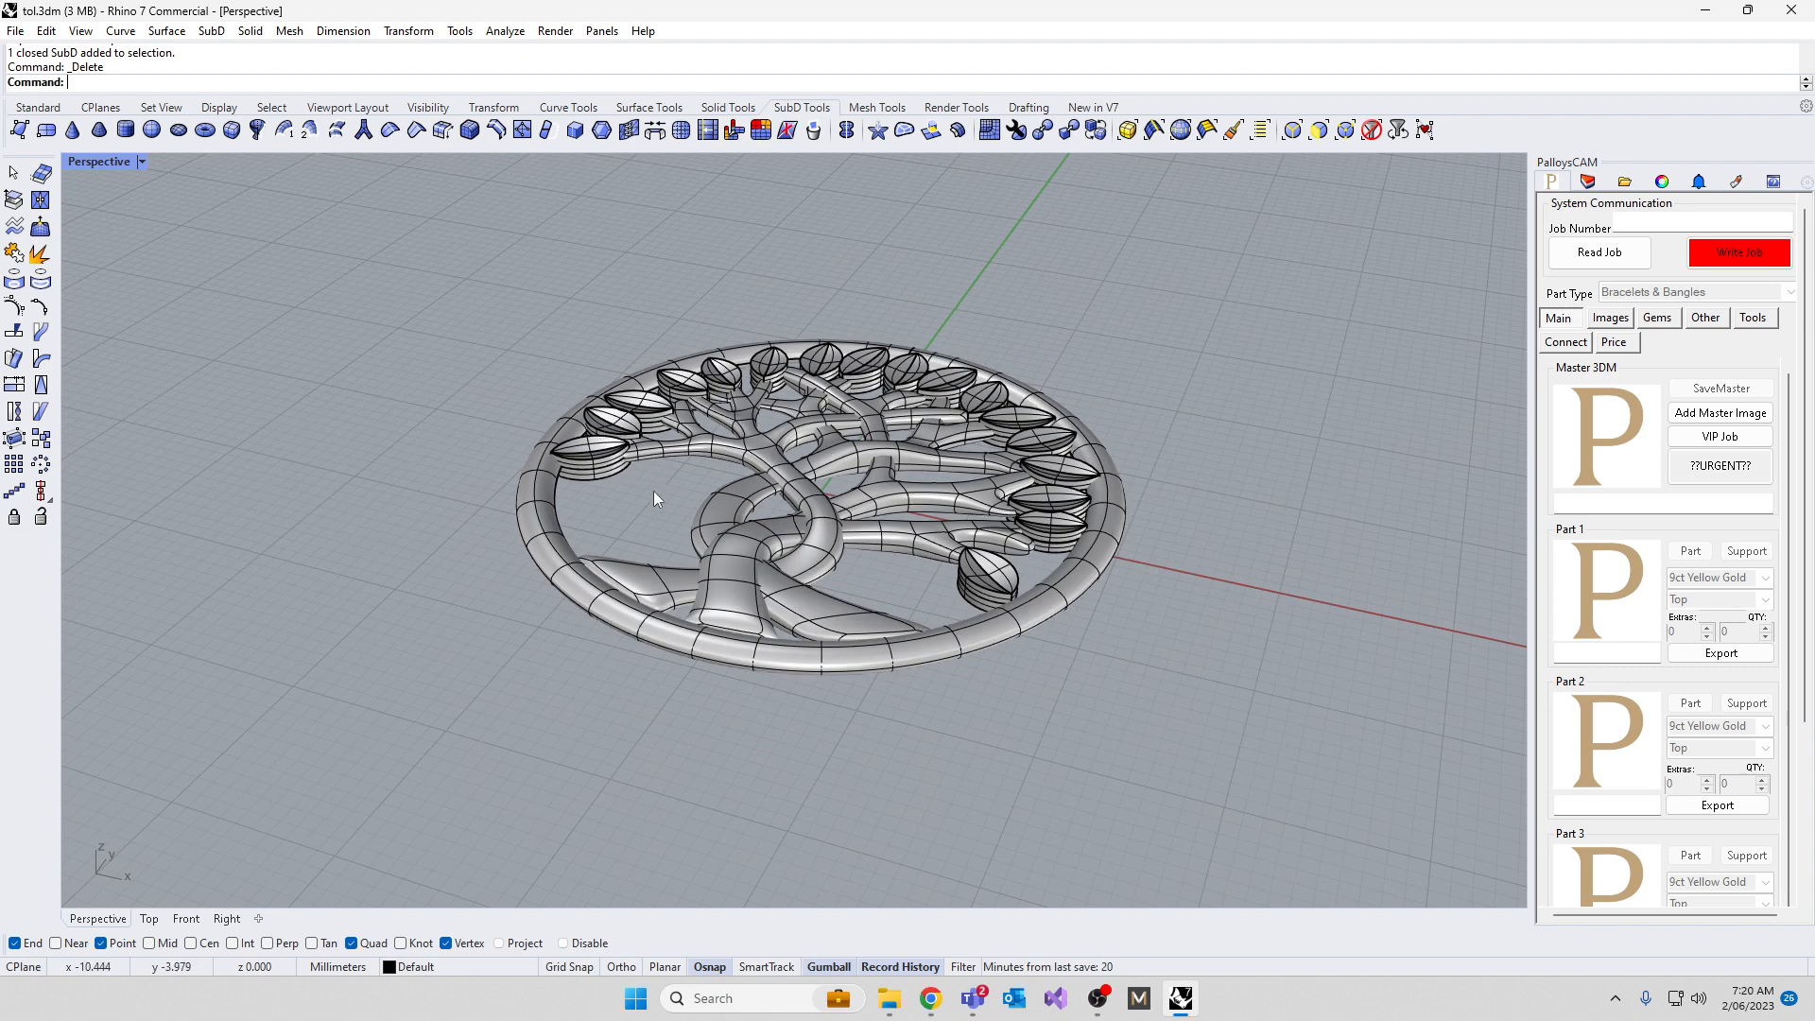
{"action": "right_click_drag", "start_coordinate": [654, 490], "coordinate": [881, 508]}
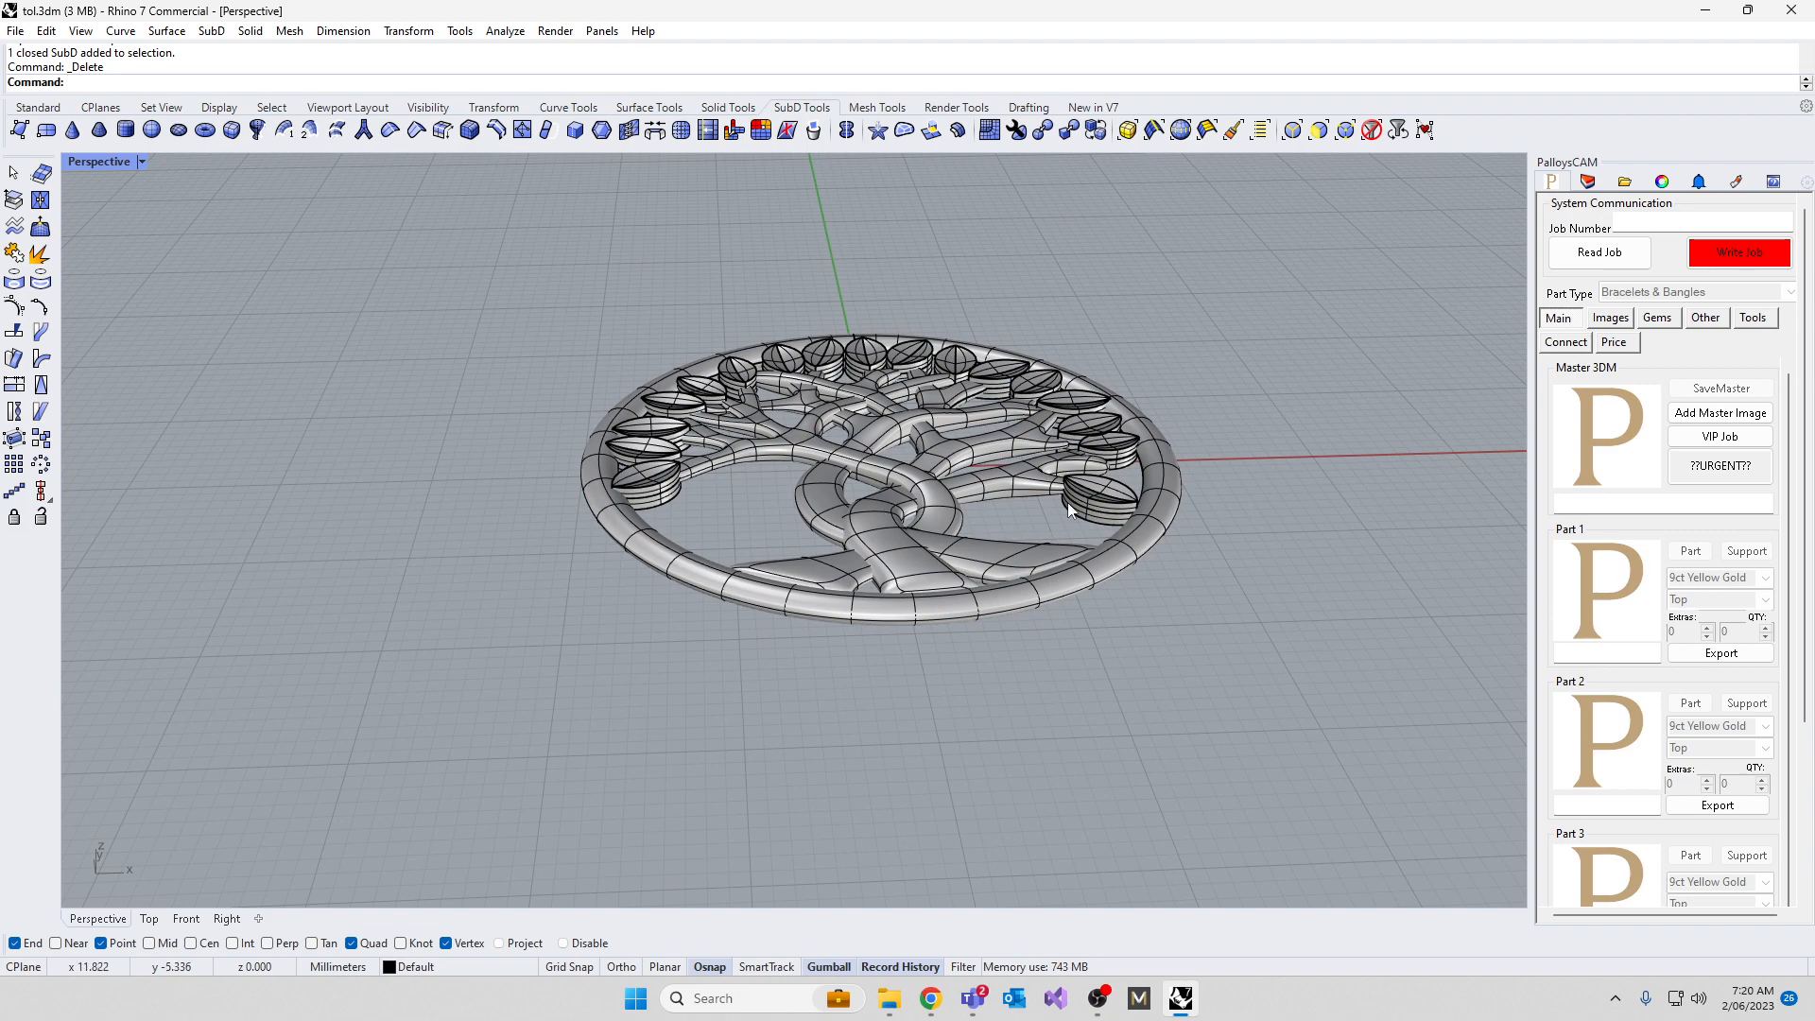
{"action": "scroll", "coordinate": [597, 471], "scroll_direction": "down", "scroll_amount": 4}
{"action": "scroll", "coordinate": [966, 503], "scroll_direction": "up", "scroll_amount": 4}
{"action": "scroll", "coordinate": [966, 503], "scroll_direction": "up", "scroll_amount": 3}
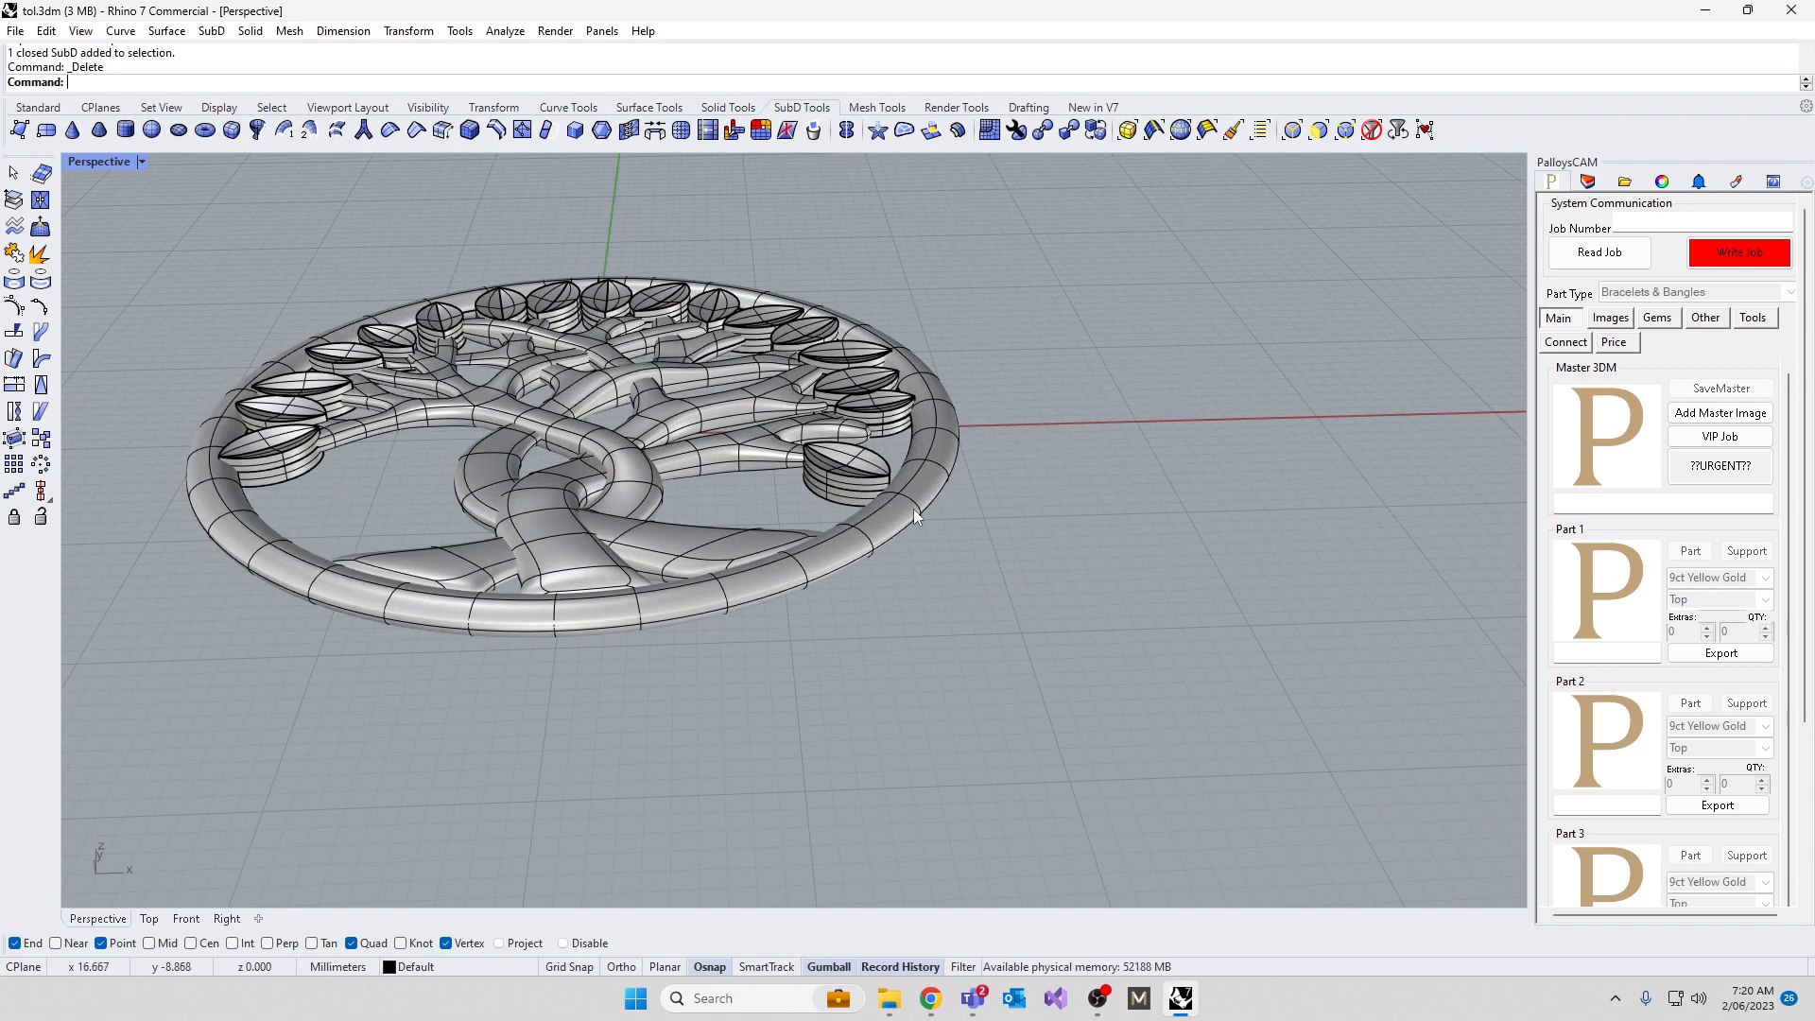
{"action": "right_click_drag", "start_coordinate": [913, 508], "coordinate": [801, 658]}
{"action": "scroll", "coordinate": [801, 658], "scroll_direction": "up", "scroll_amount": 4}
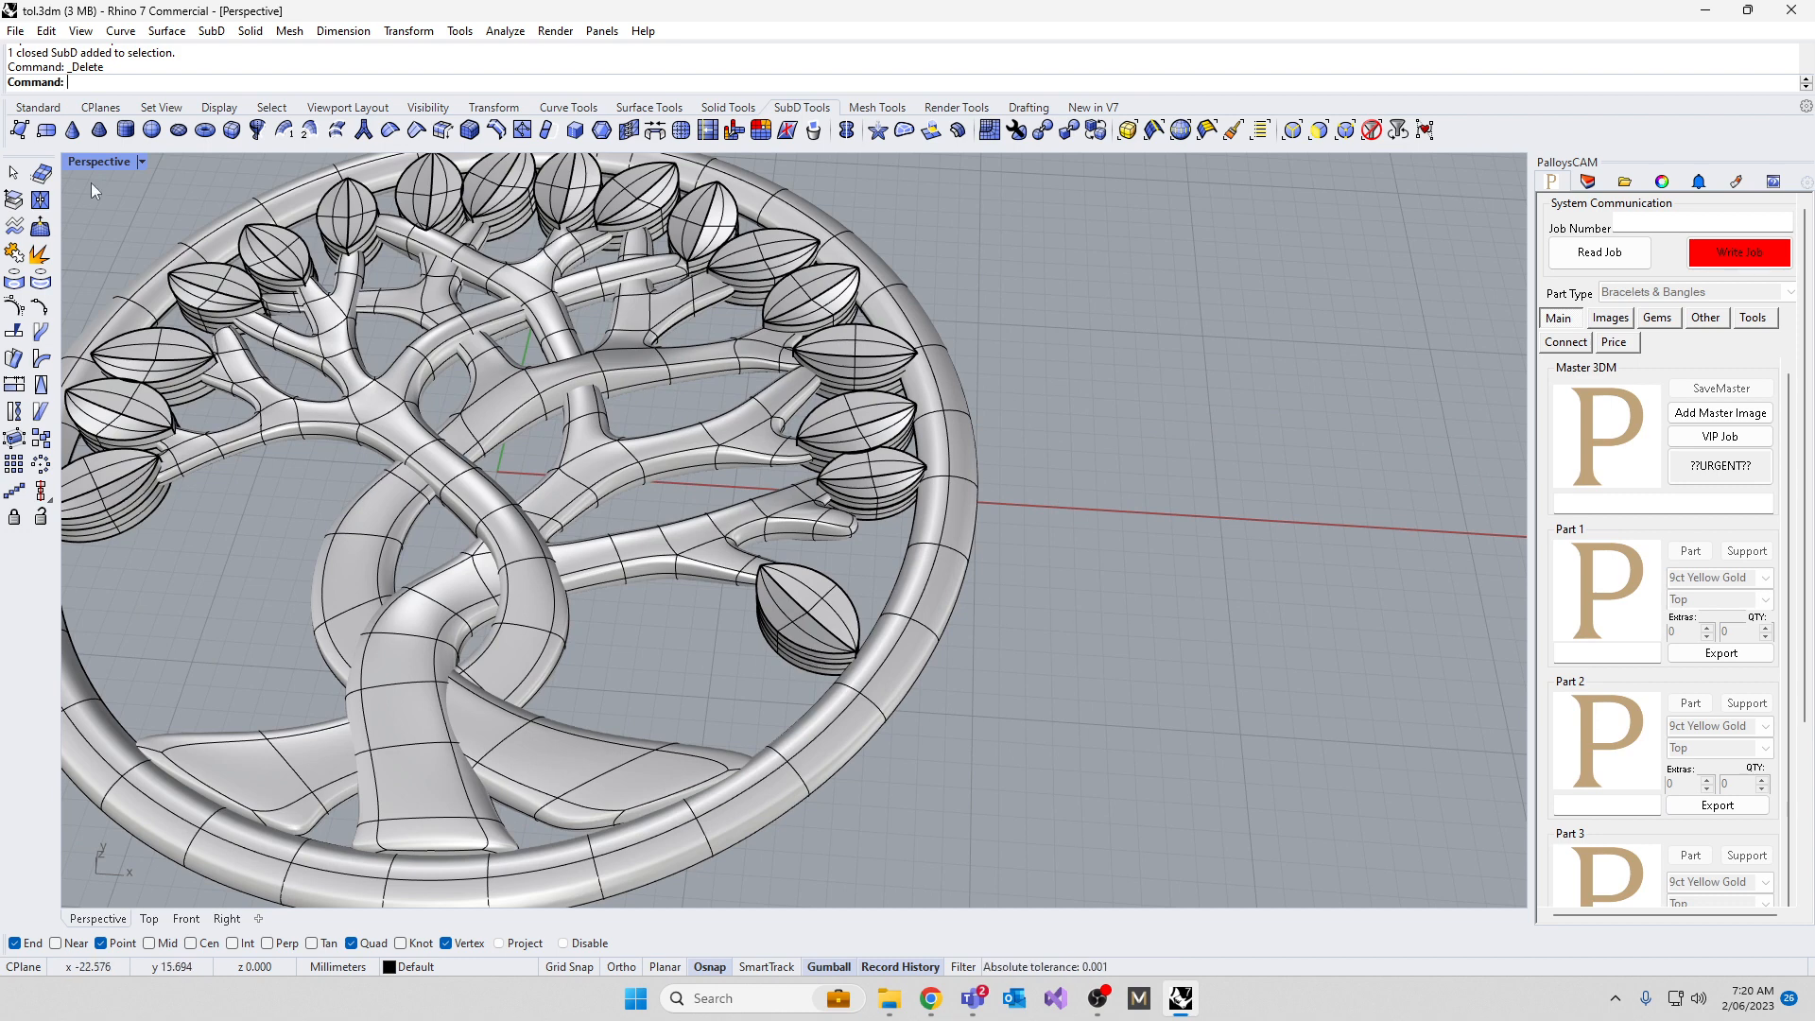
Show the four-viewport layout and create a SubD sphere of about 2 mm radius beside the pendant in the Top view
{"action": "double_click", "coordinate": [104, 162]}
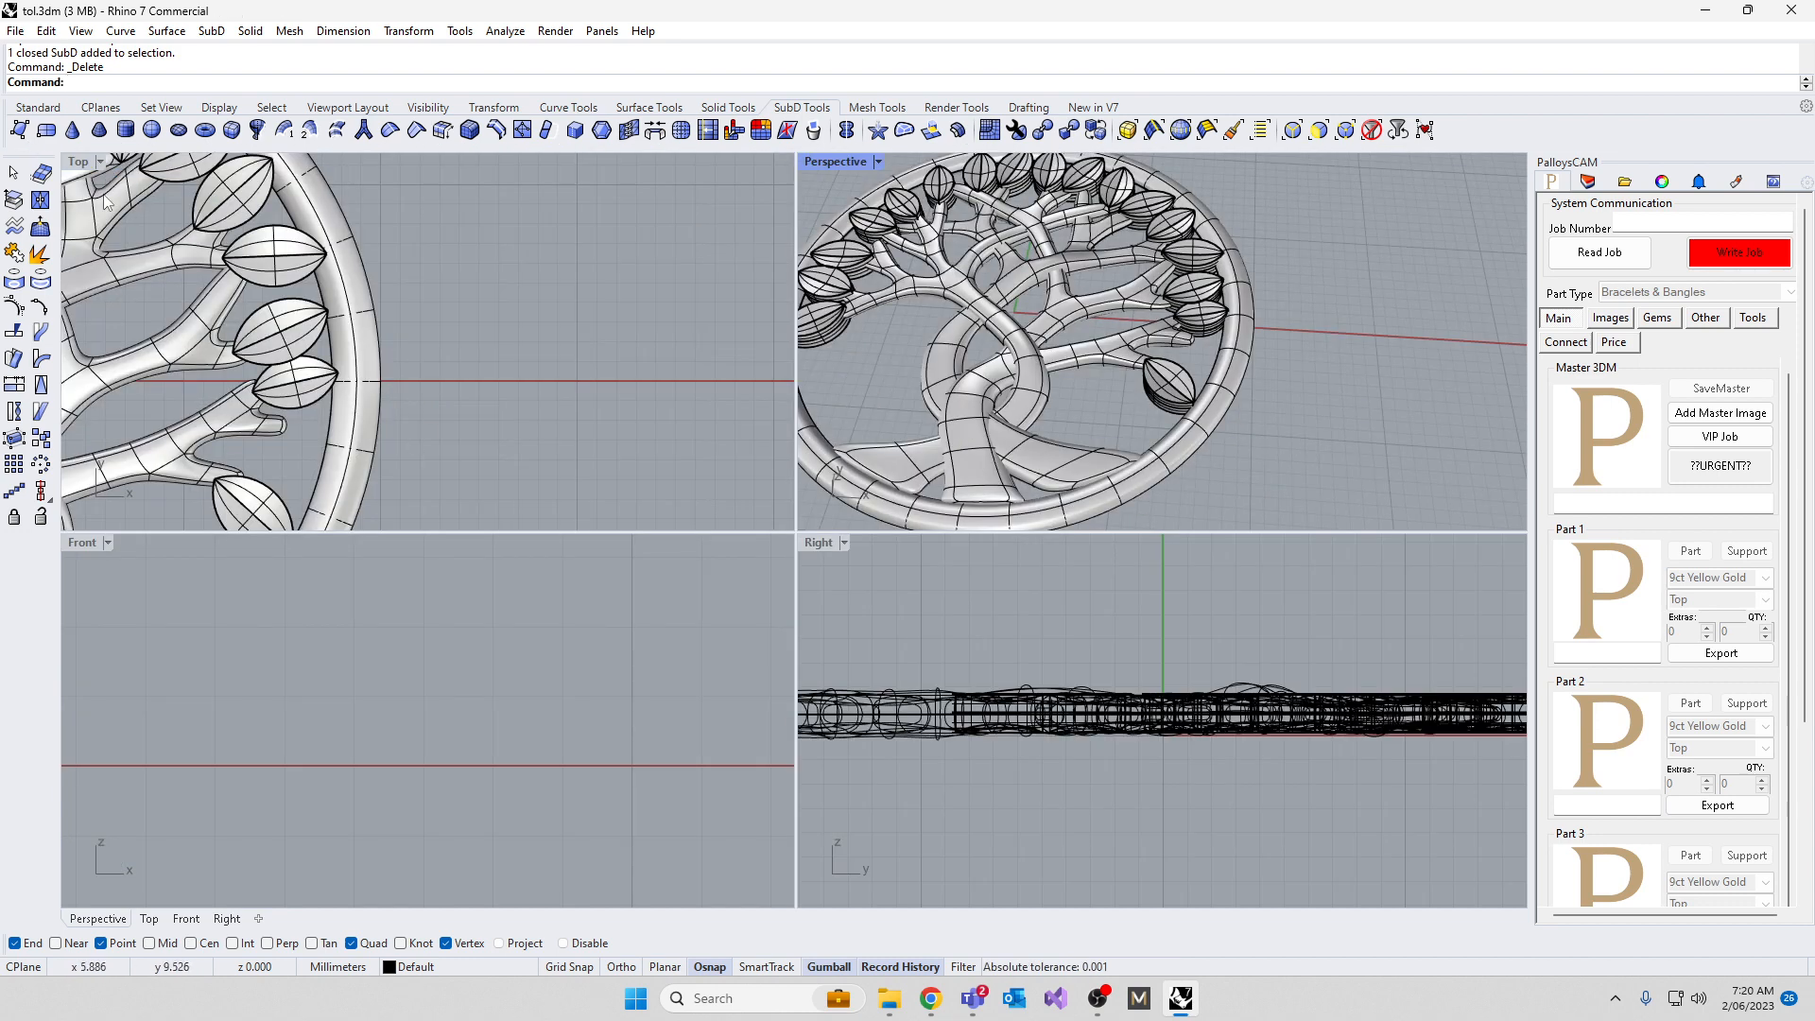
{"action": "left_click", "coordinate": [38, 106]}
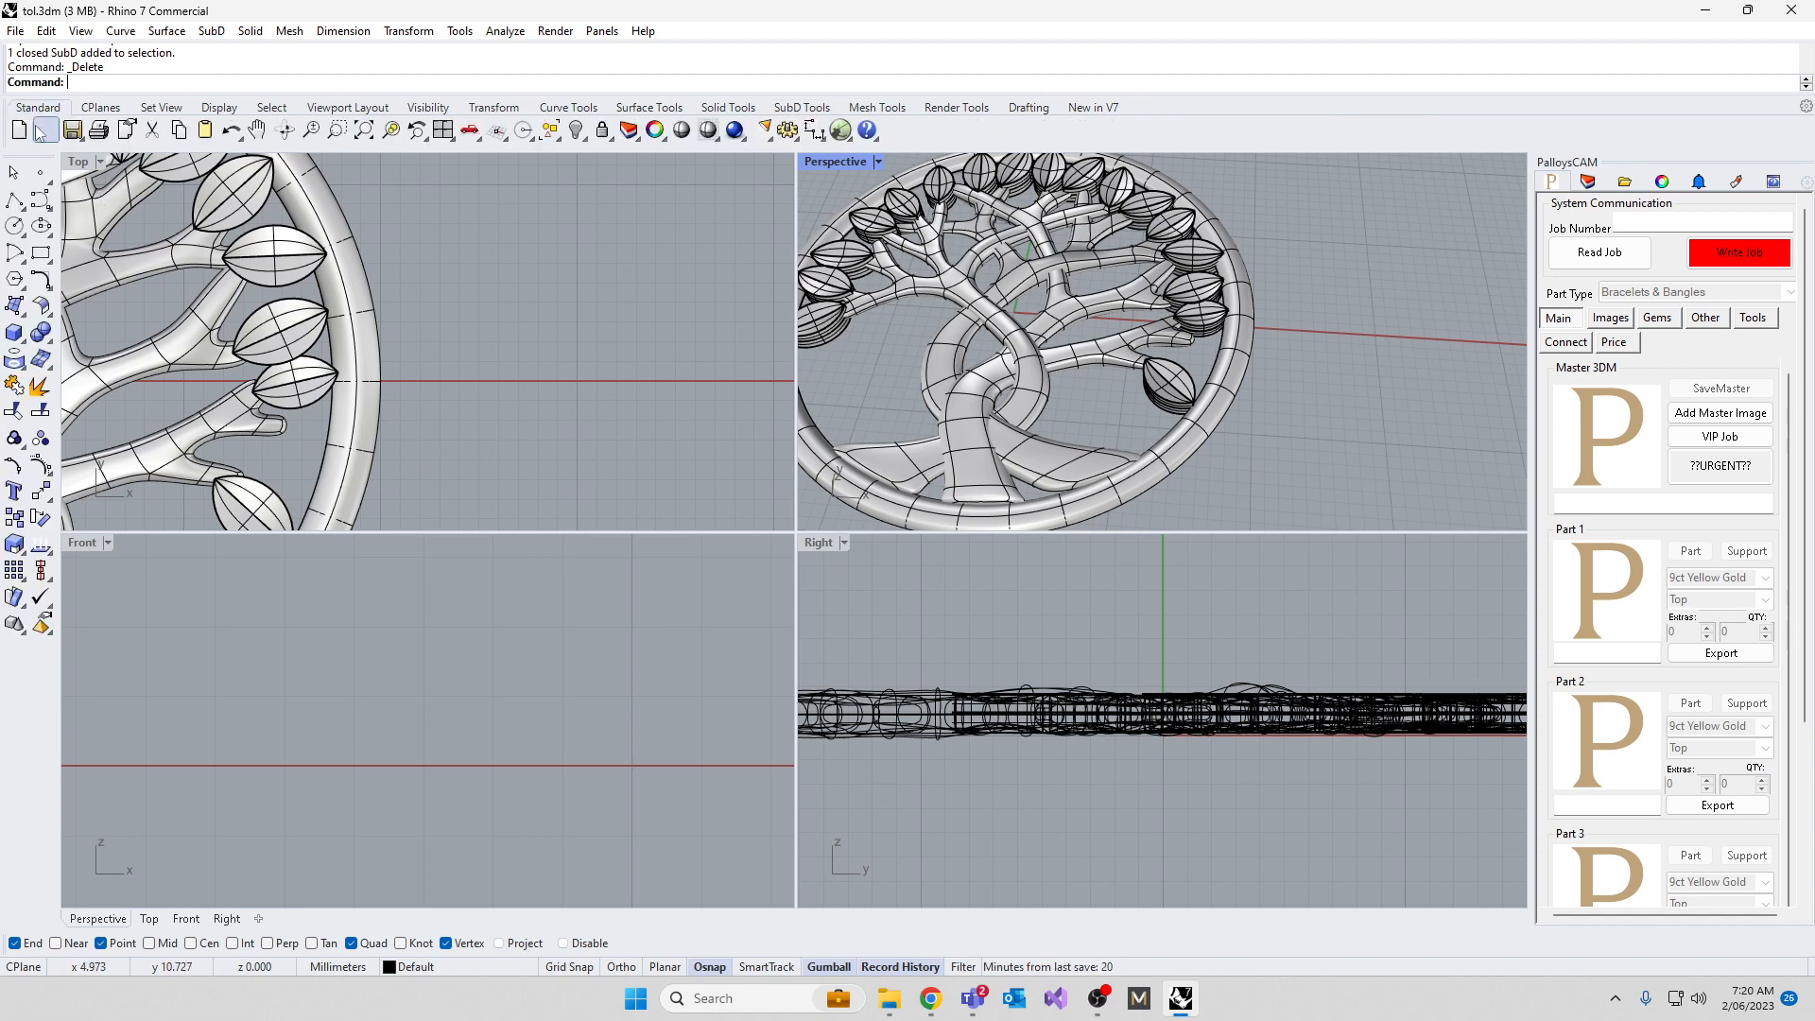
{"action": "left_click", "coordinate": [19, 255]}
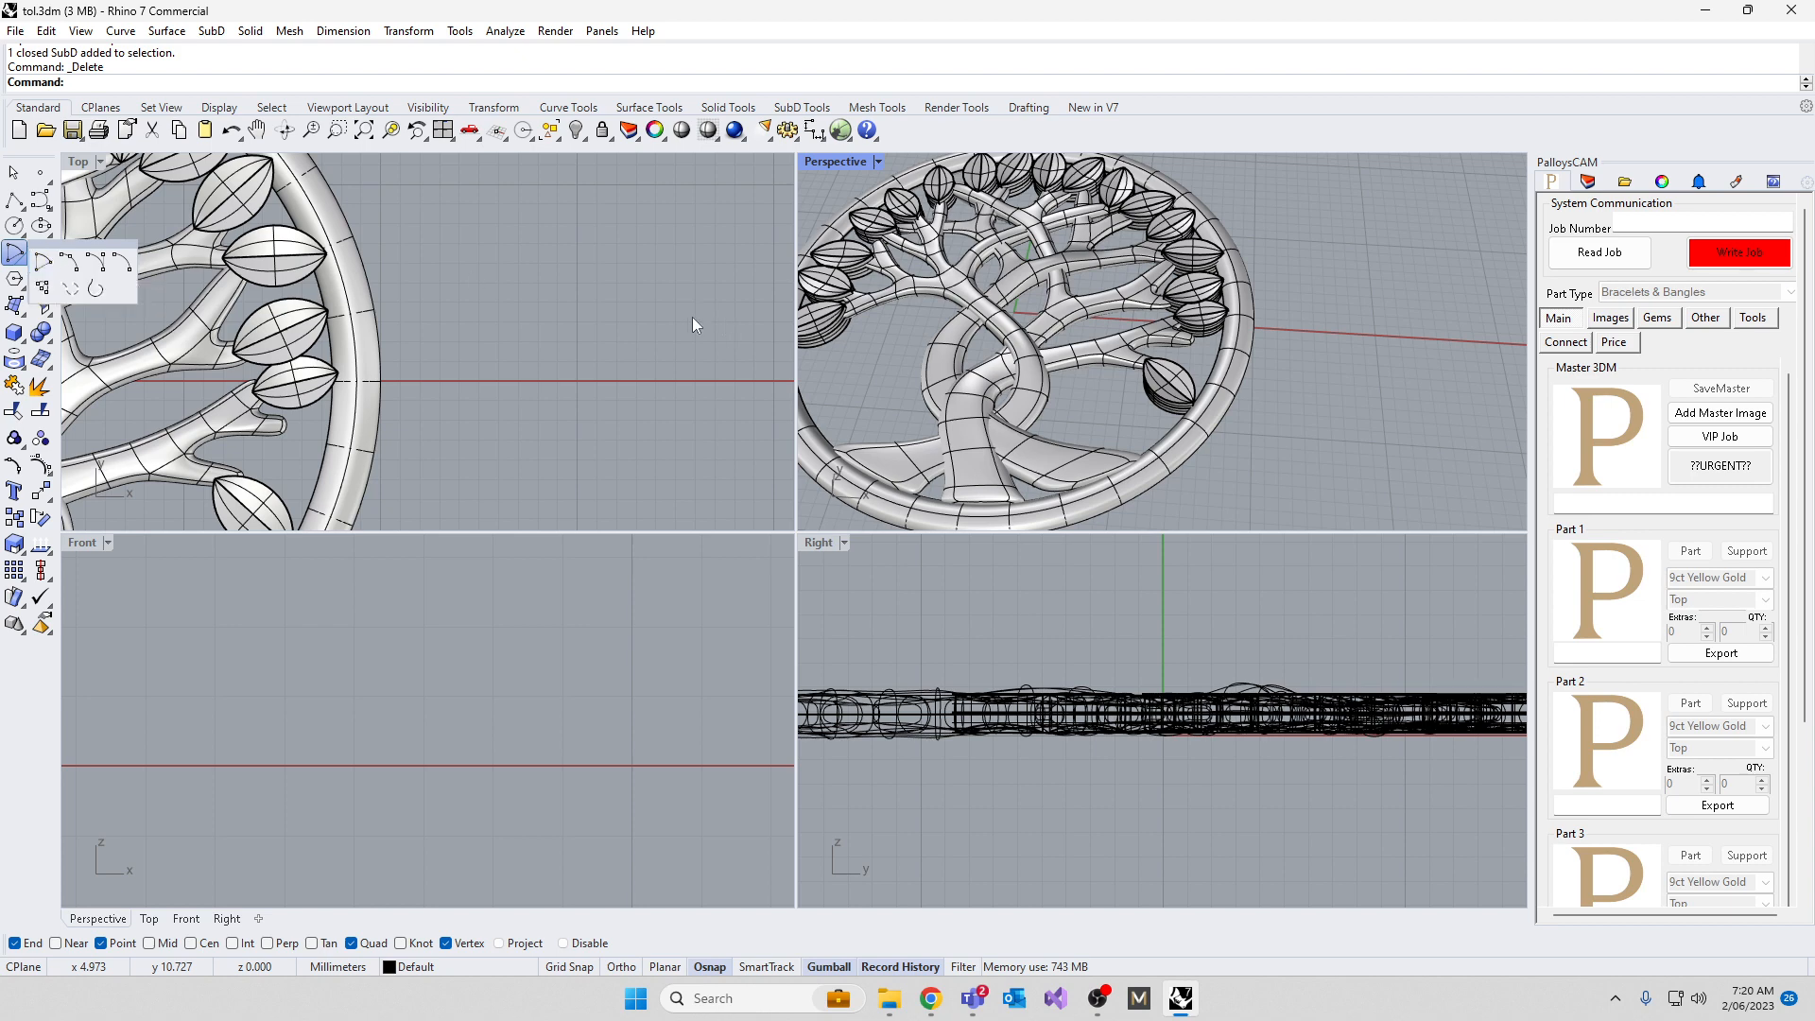
{"action": "left_click", "coordinate": [661, 319]}
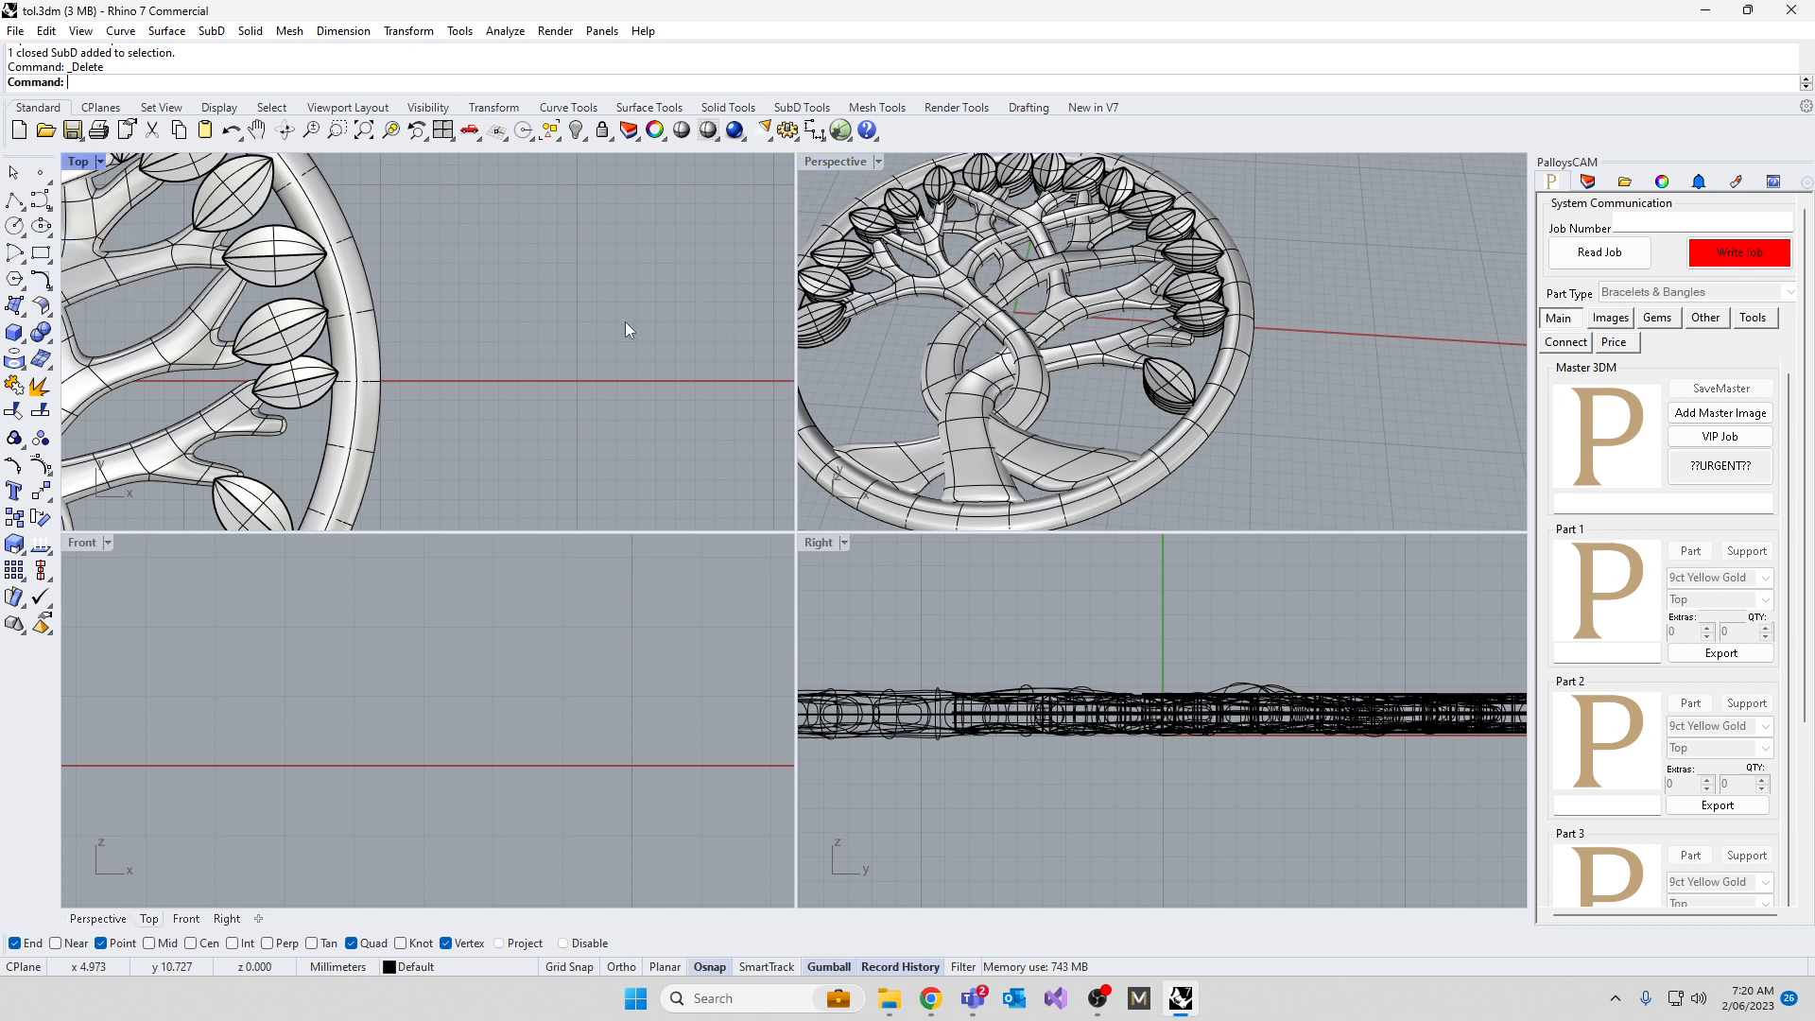
{"action": "left_click", "coordinate": [802, 107]}
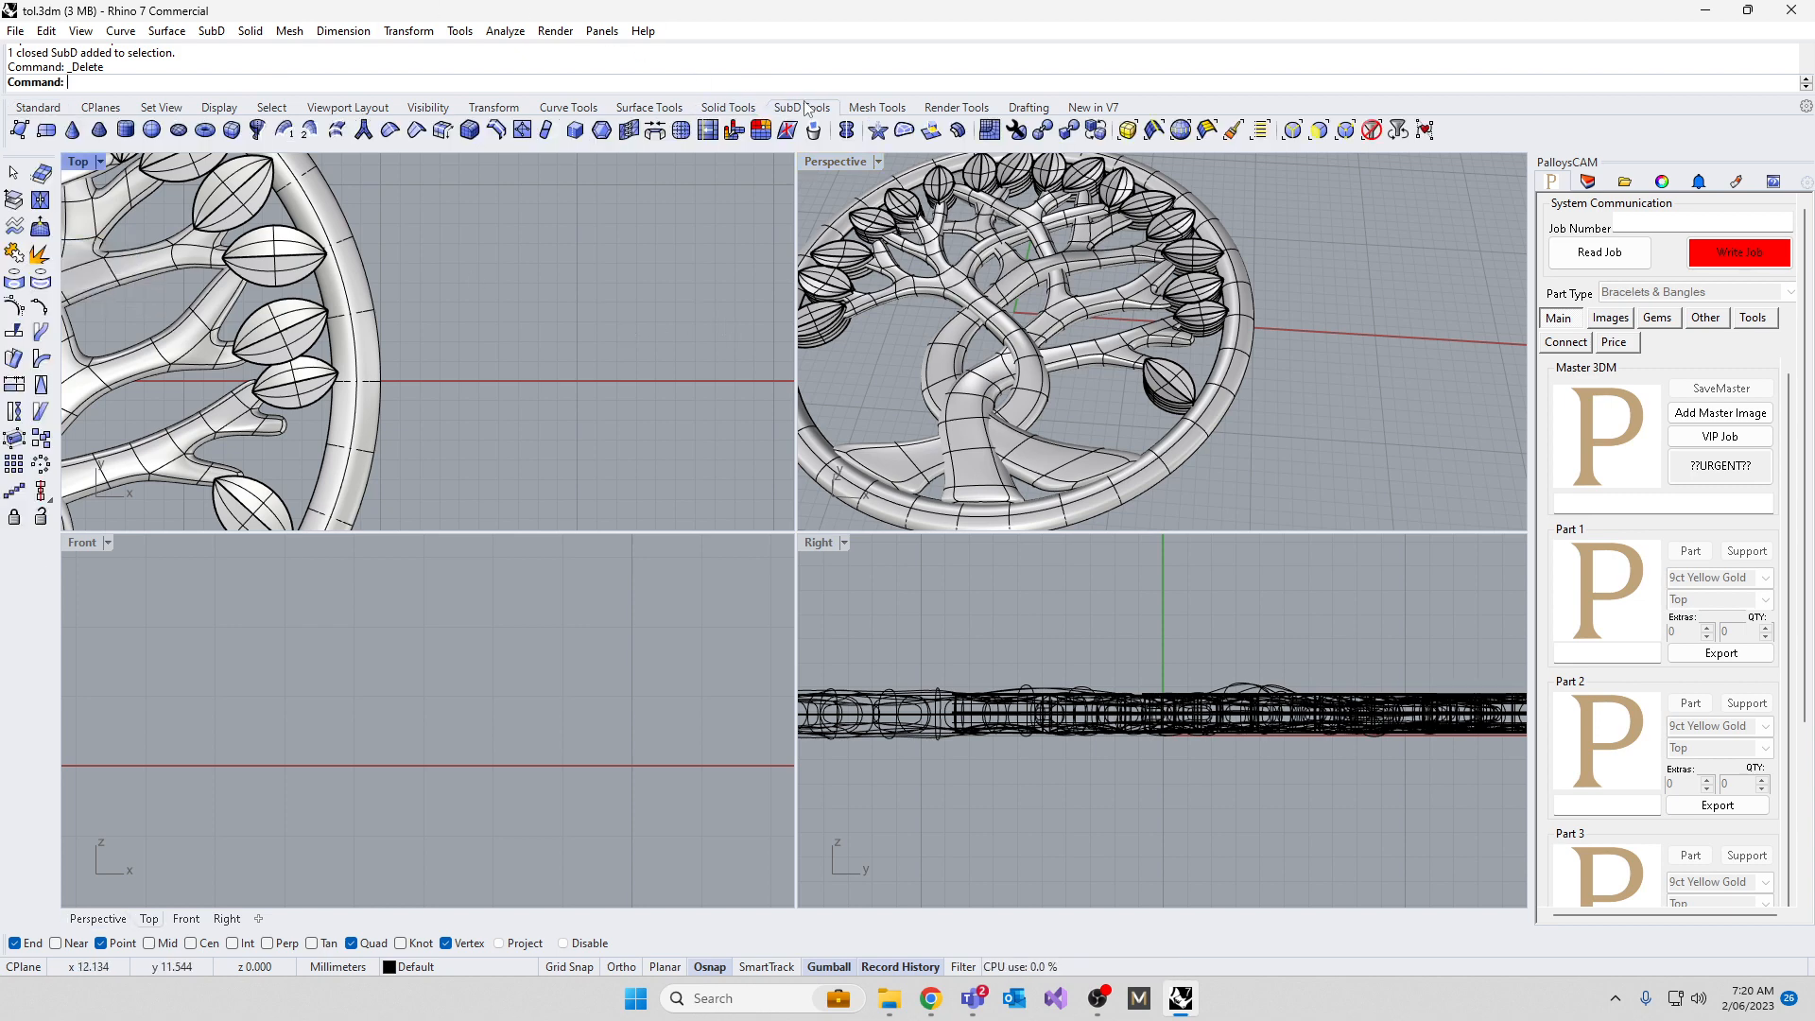
{"action": "left_click", "coordinate": [180, 137]}
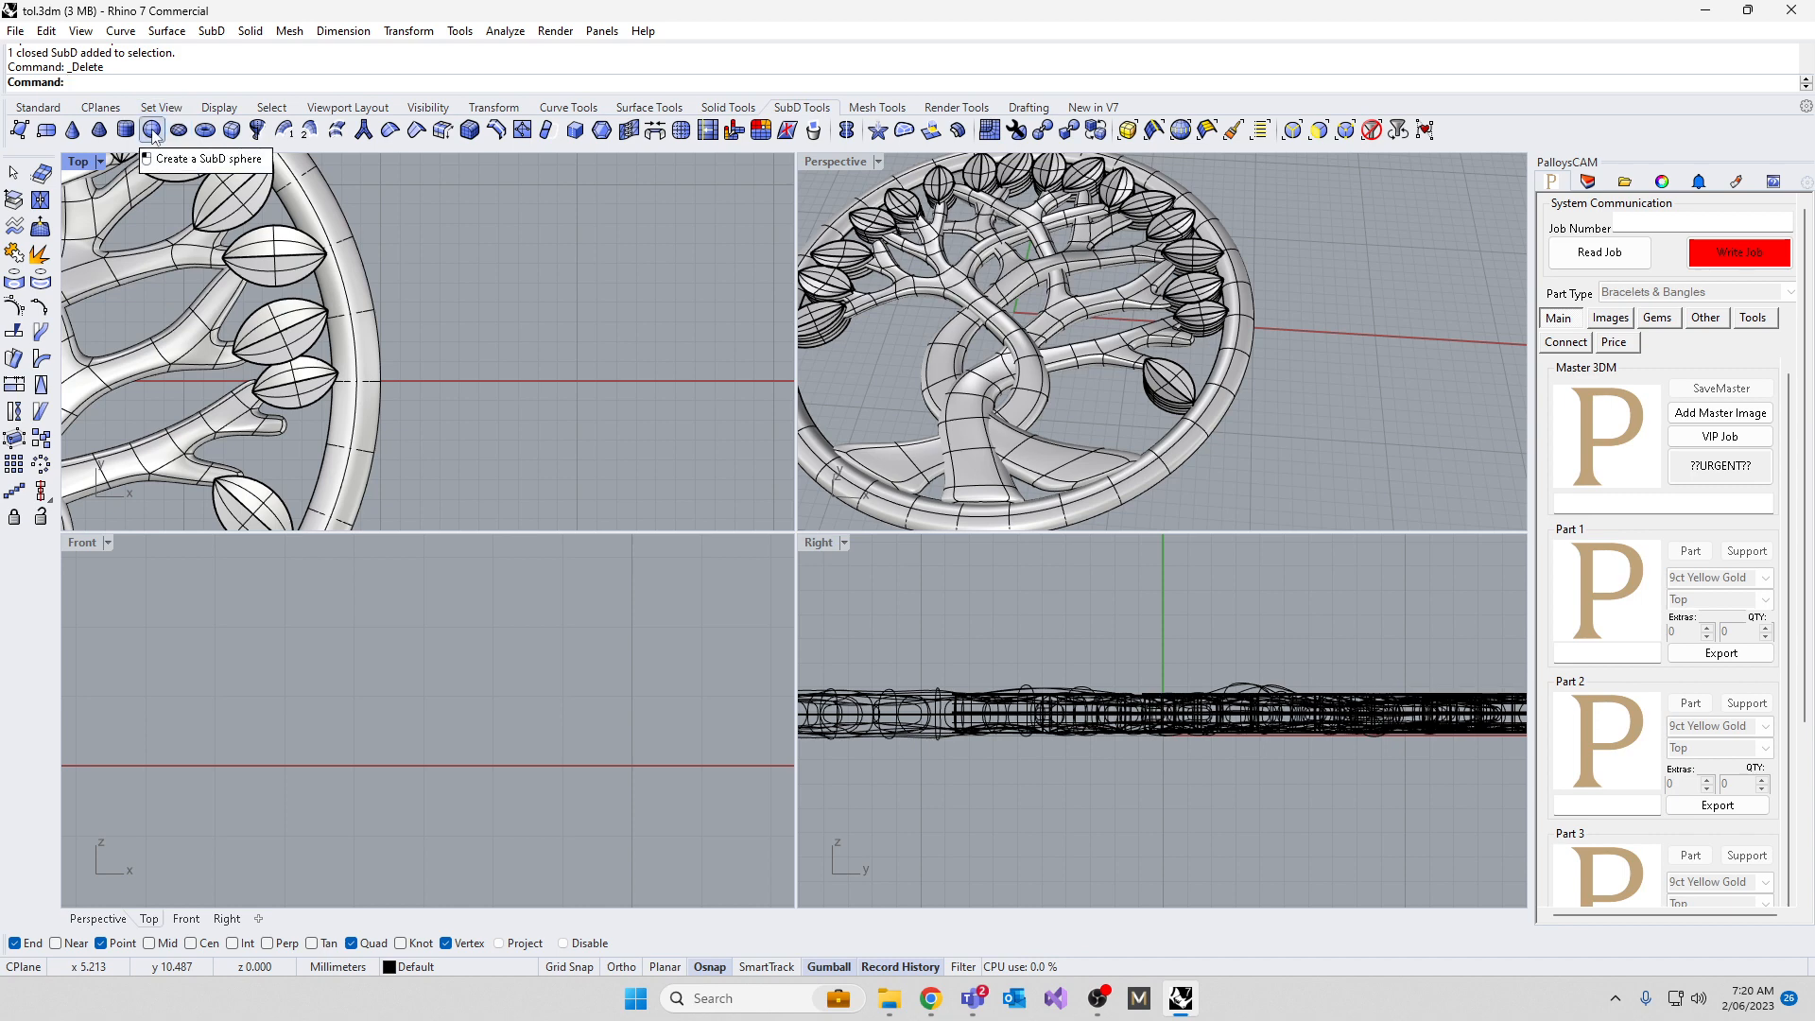
{"action": "left_click", "coordinate": [609, 291]}
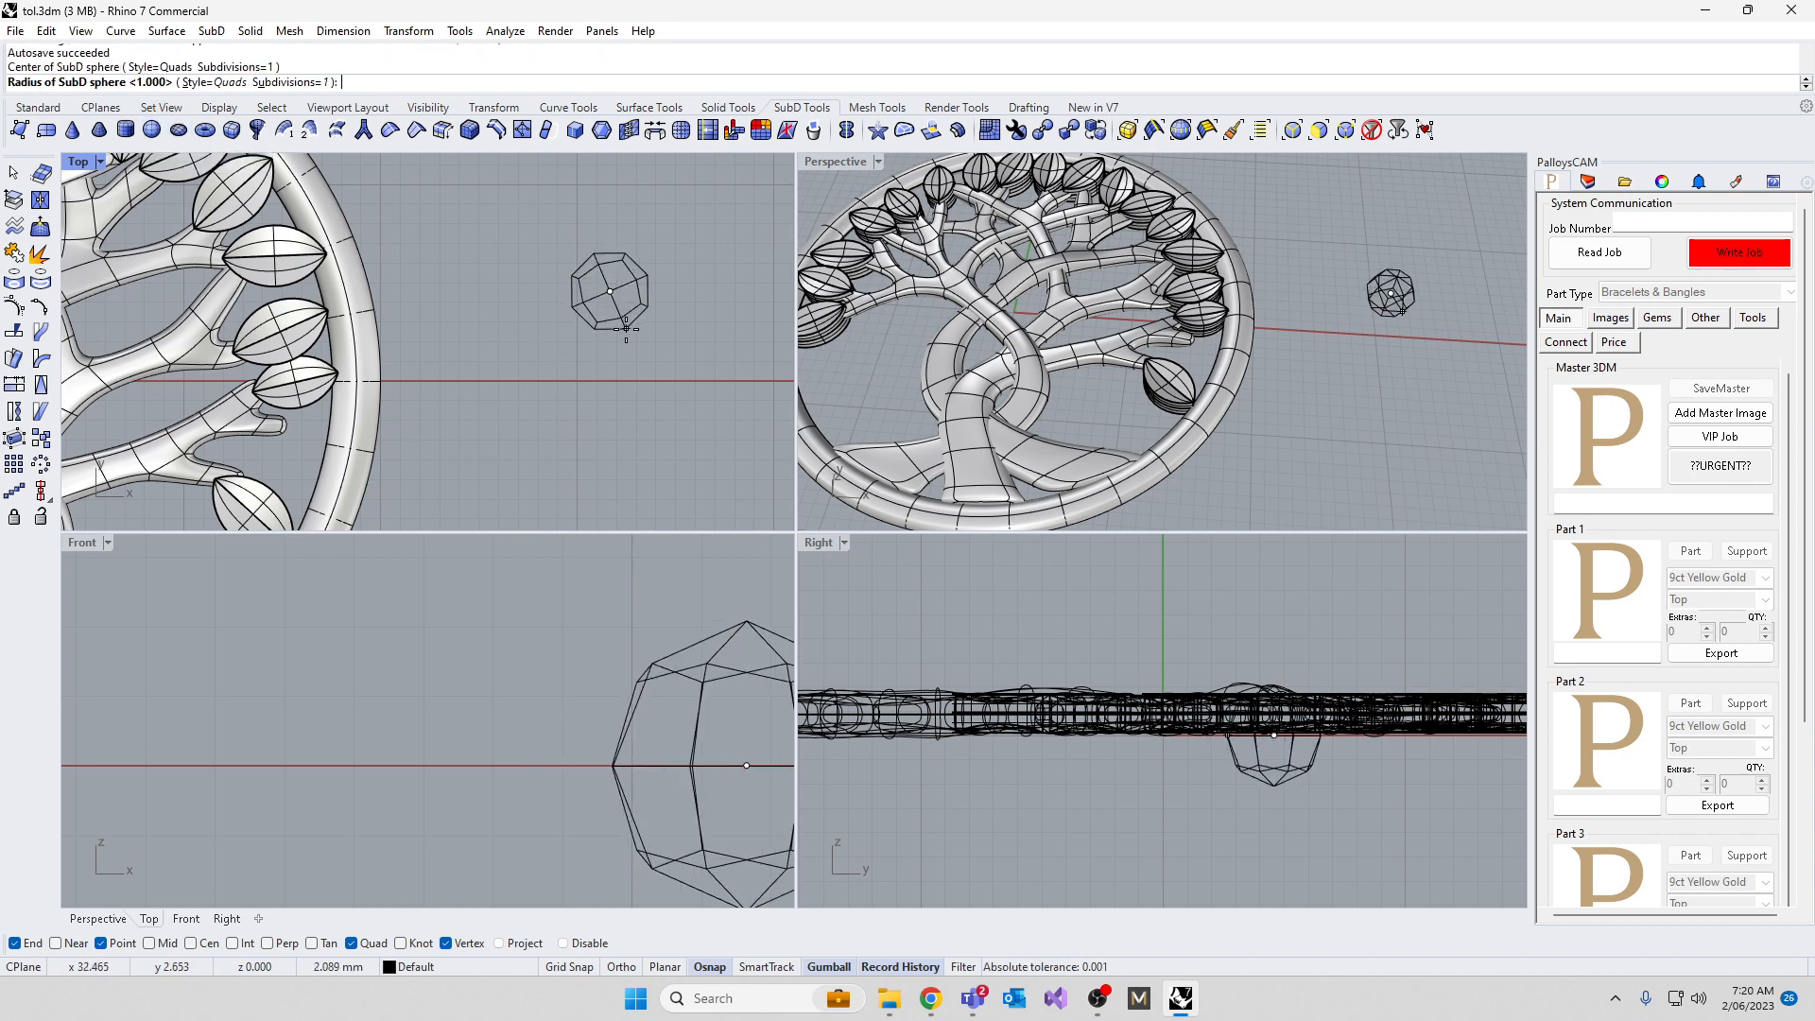
{"action": "left_click", "coordinate": [612, 333]}
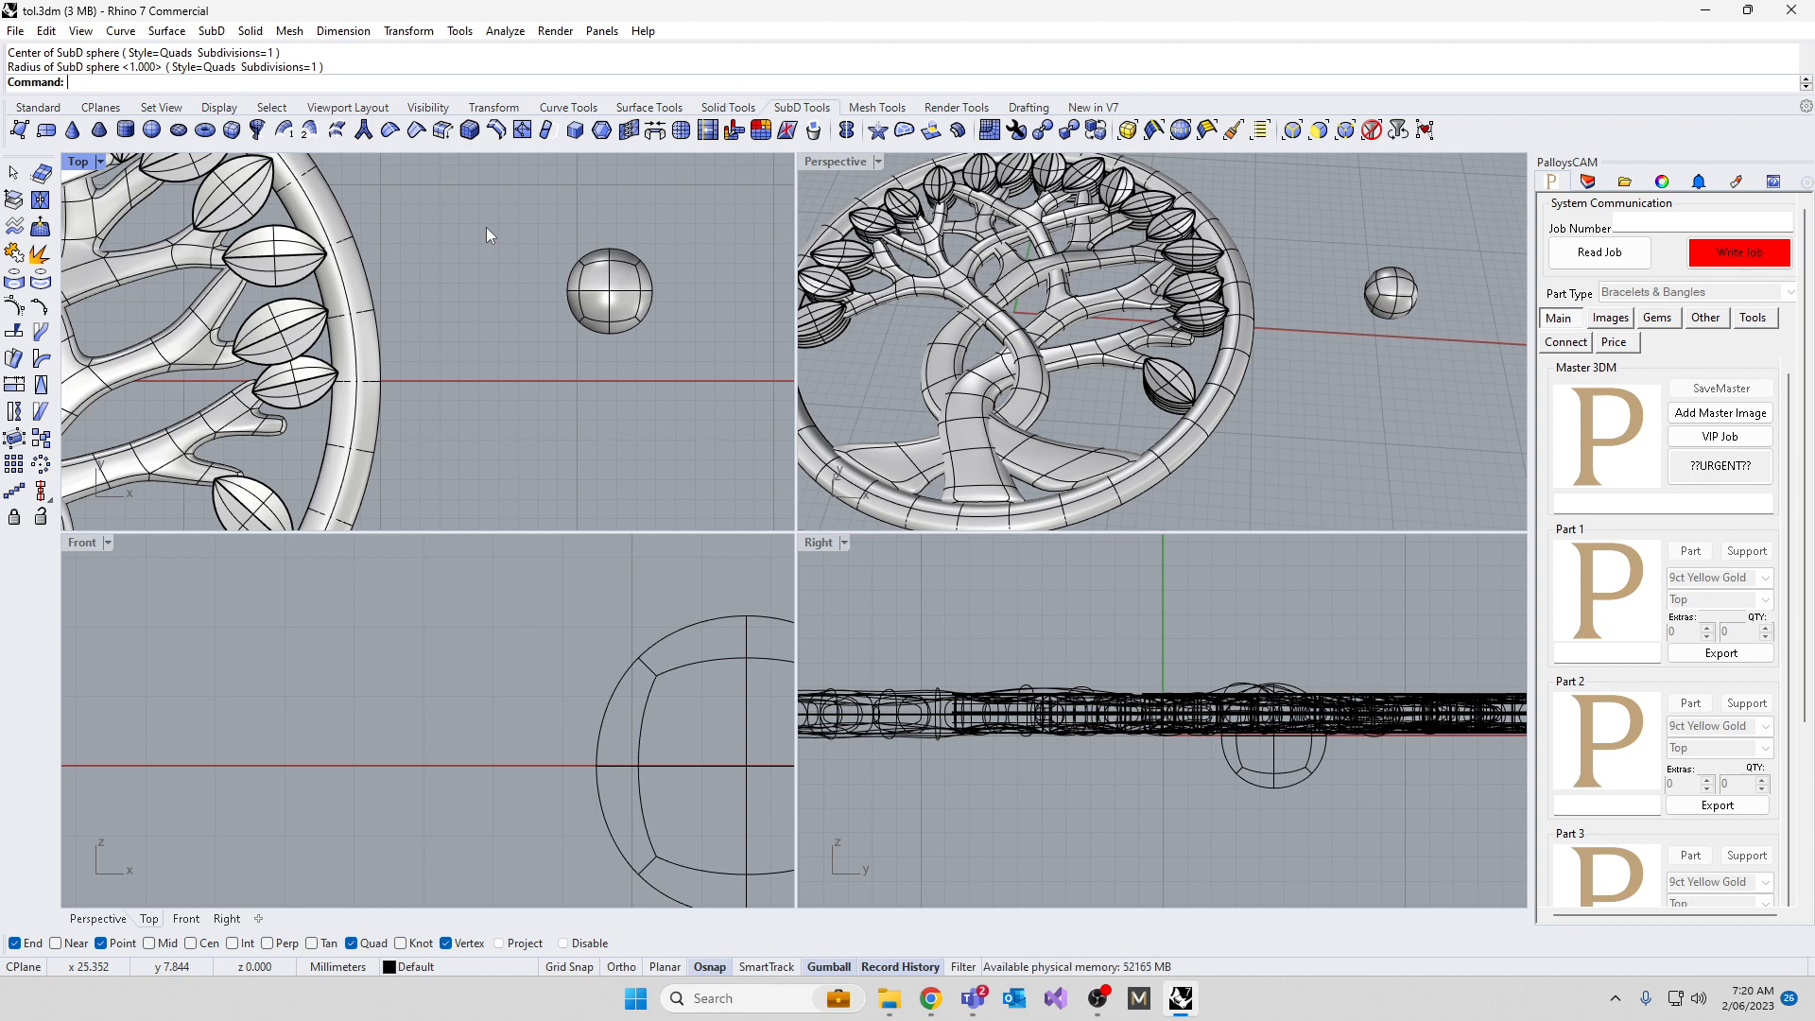
Apply Reflect to the SubD sphere across a plane through its centre along X, keeping the current primary side
{"action": "left_click_drag", "start_coordinate": [486, 226], "coordinate": [665, 374]}
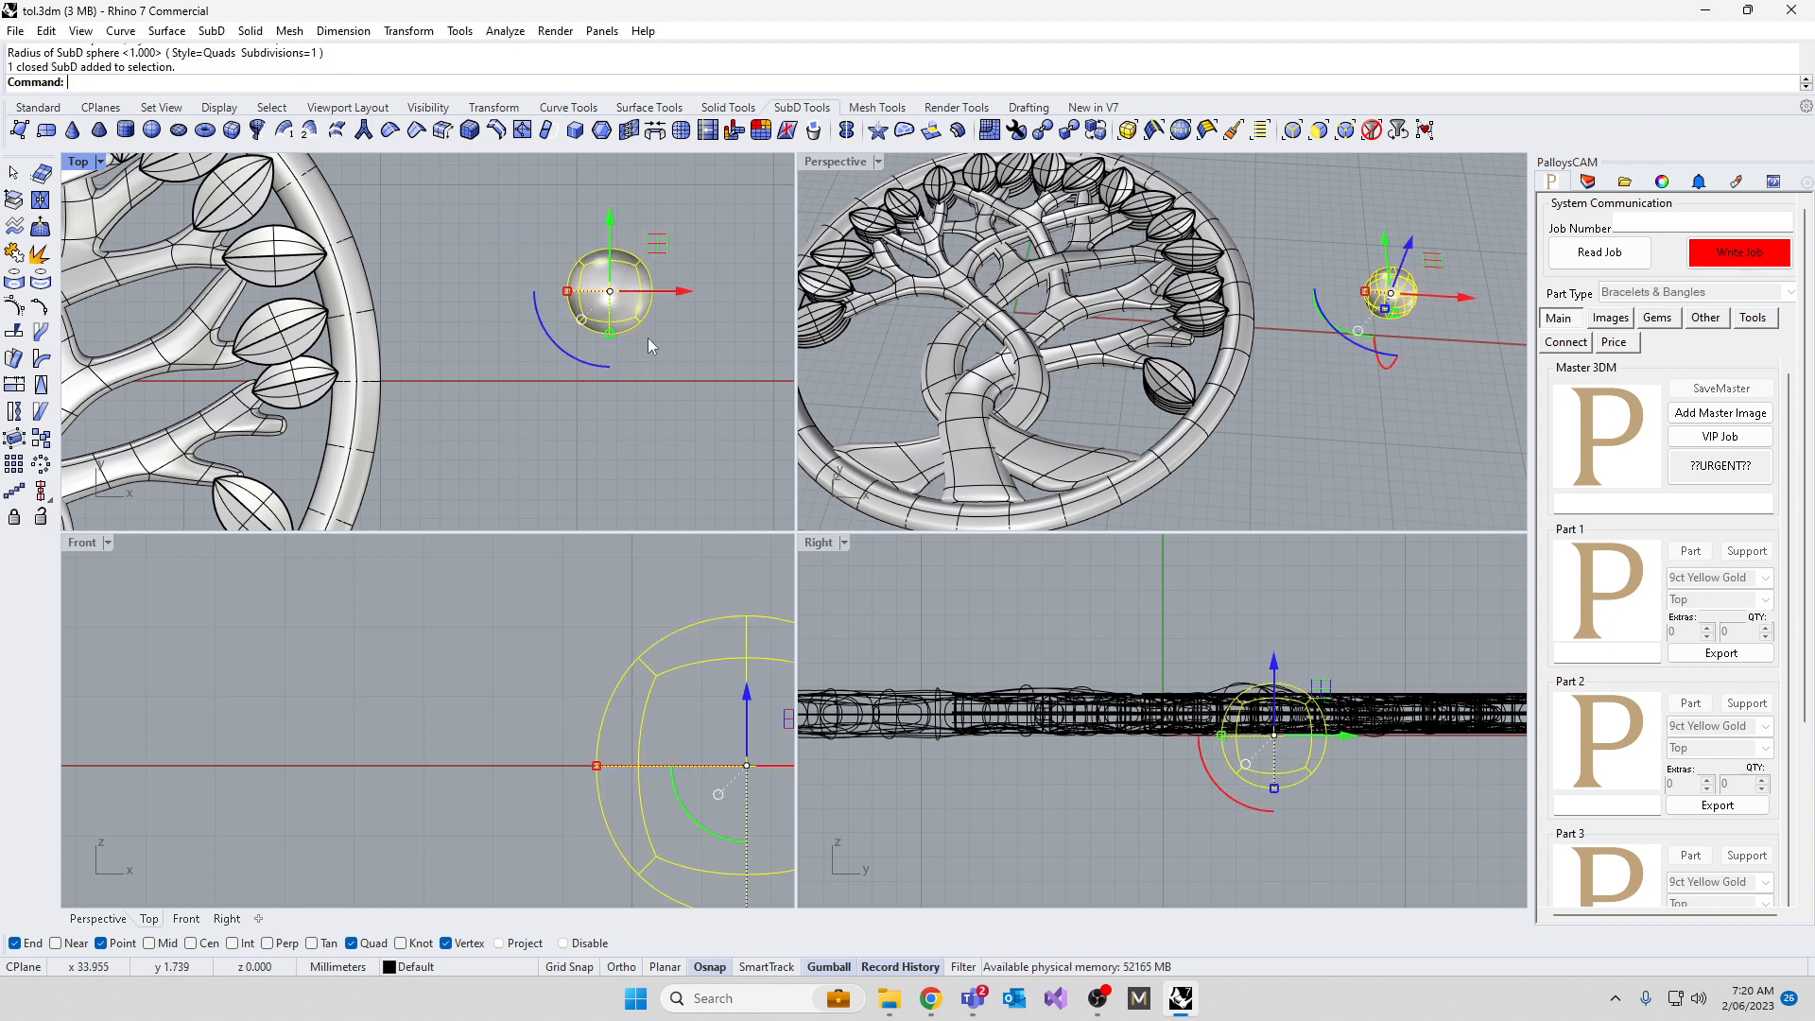
{"action": "scroll", "coordinate": [633, 265], "scroll_direction": "up", "scroll_amount": 5}
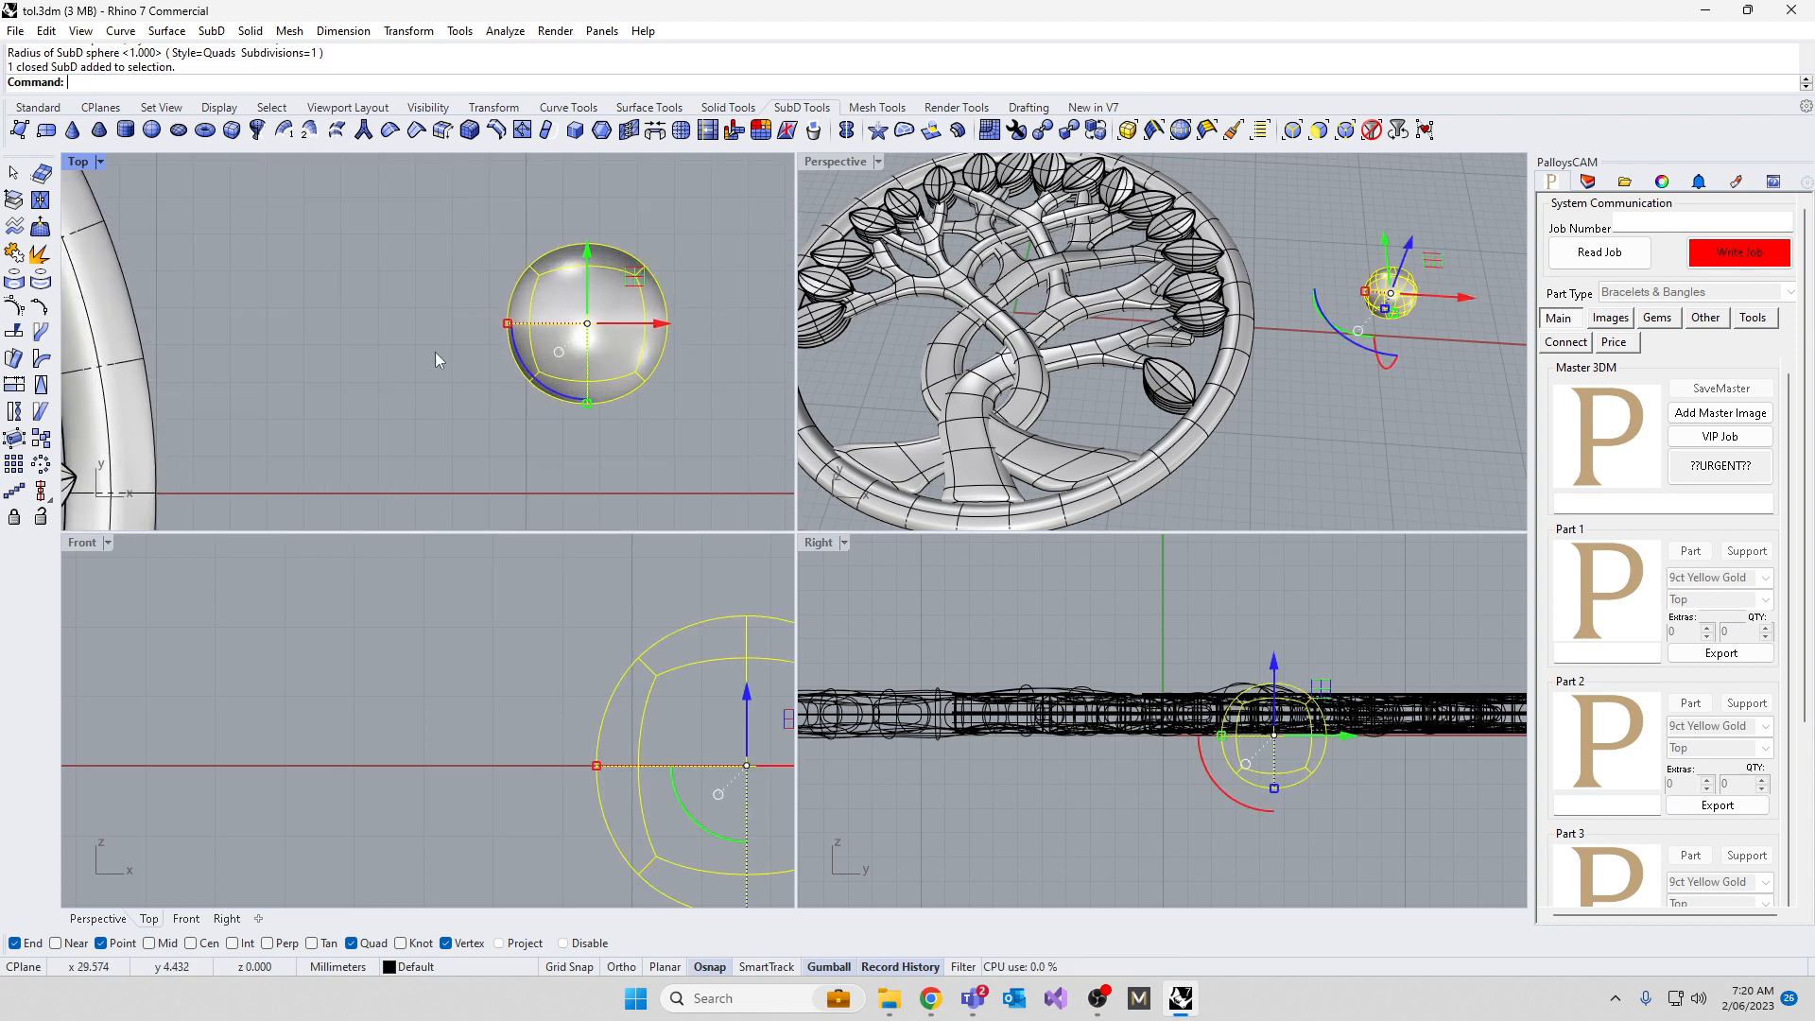
{"action": "key", "text": "Escape"}
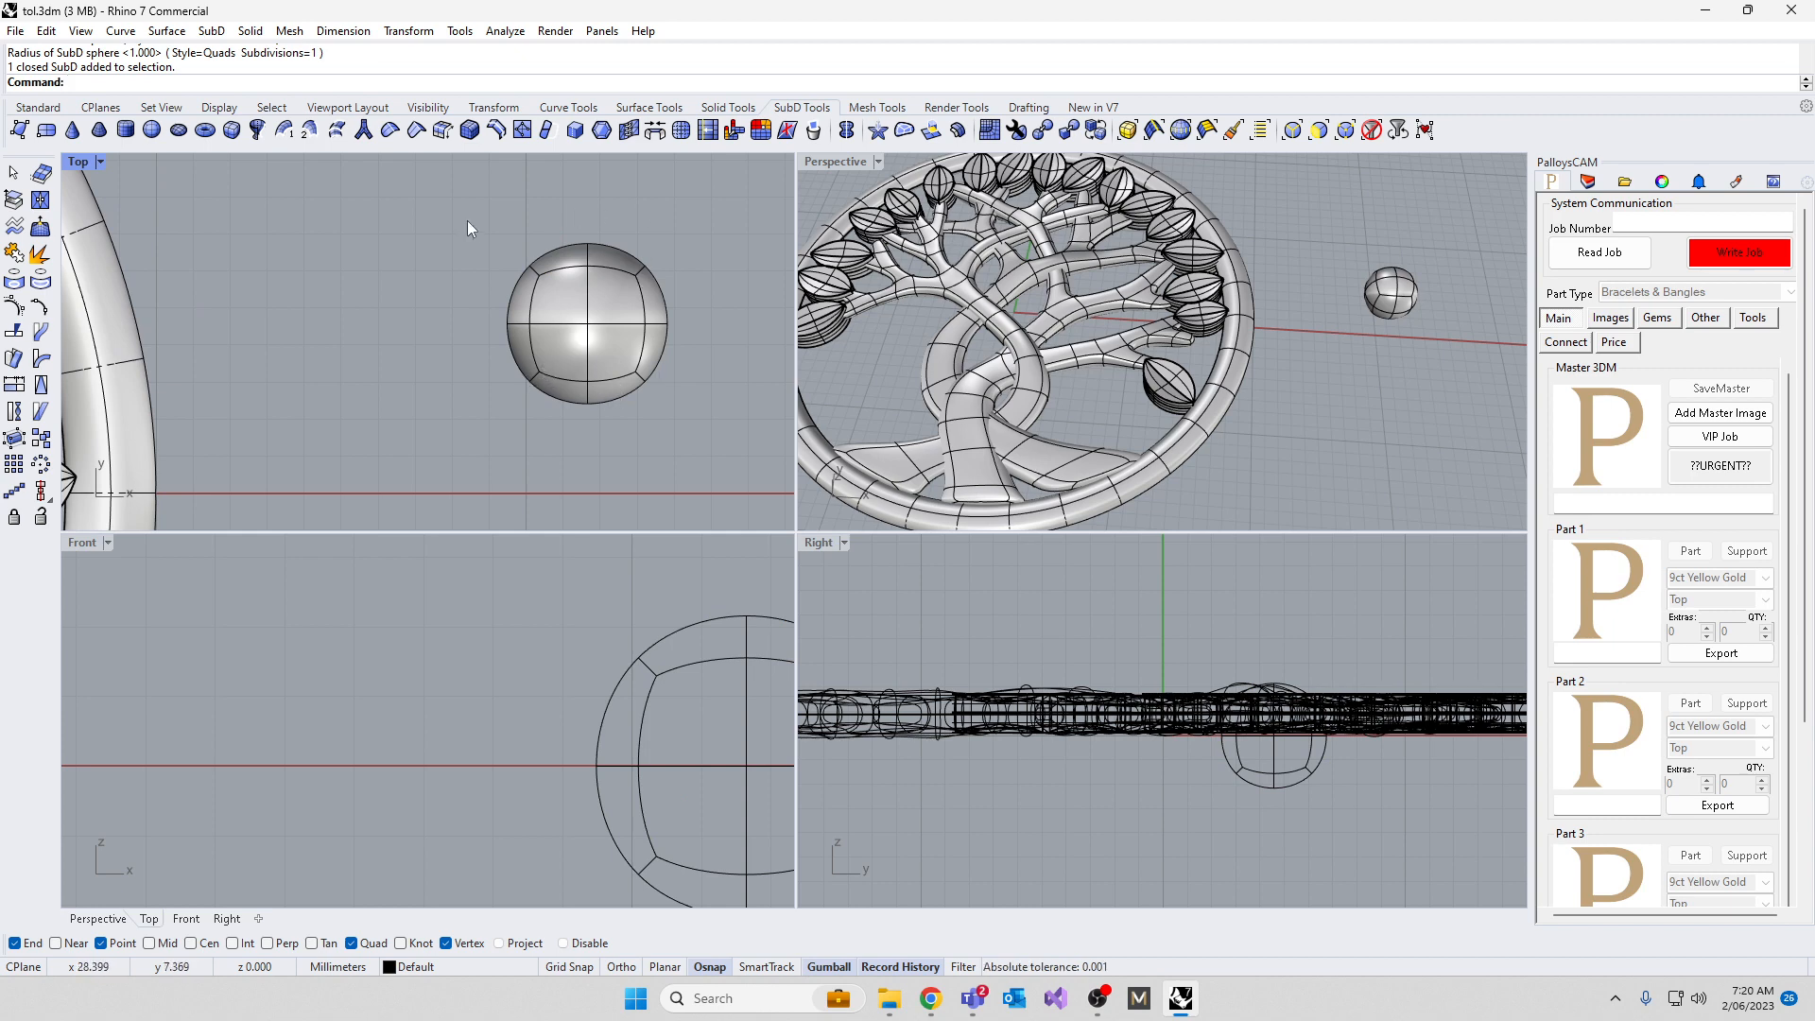
{"action": "left_click", "coordinate": [846, 132]}
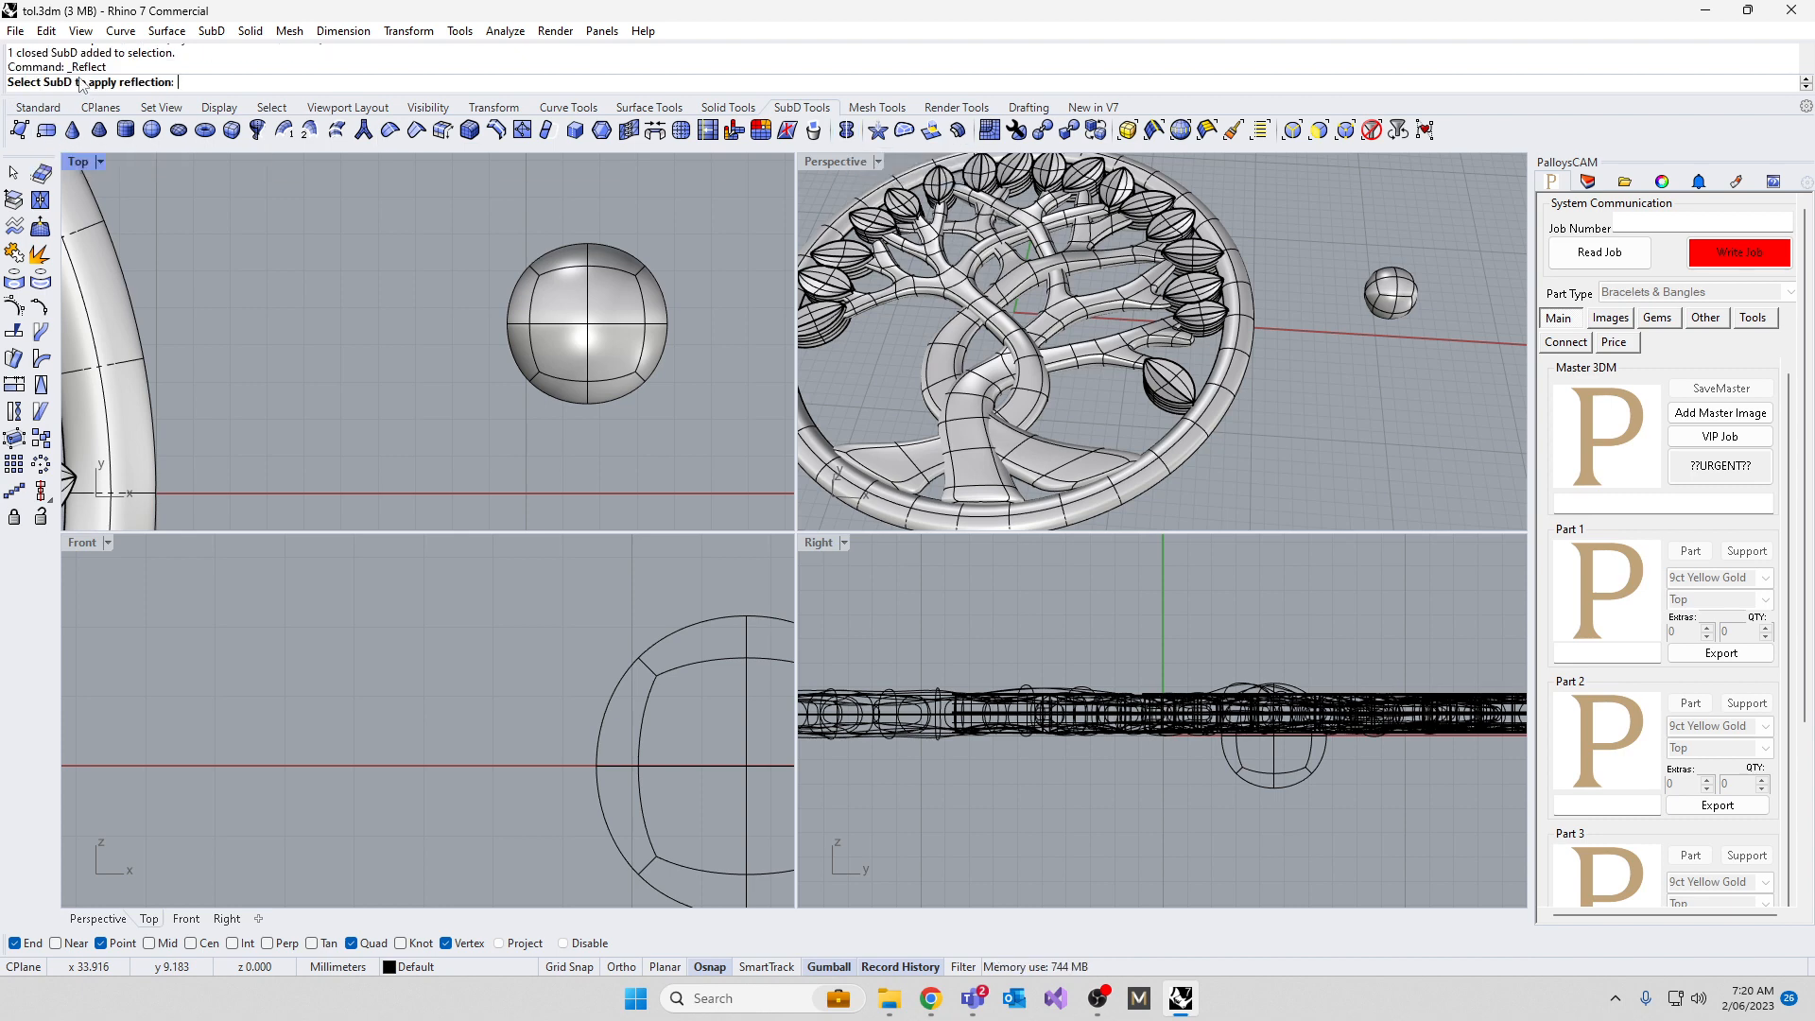
{"action": "left_click", "coordinate": [633, 317]}
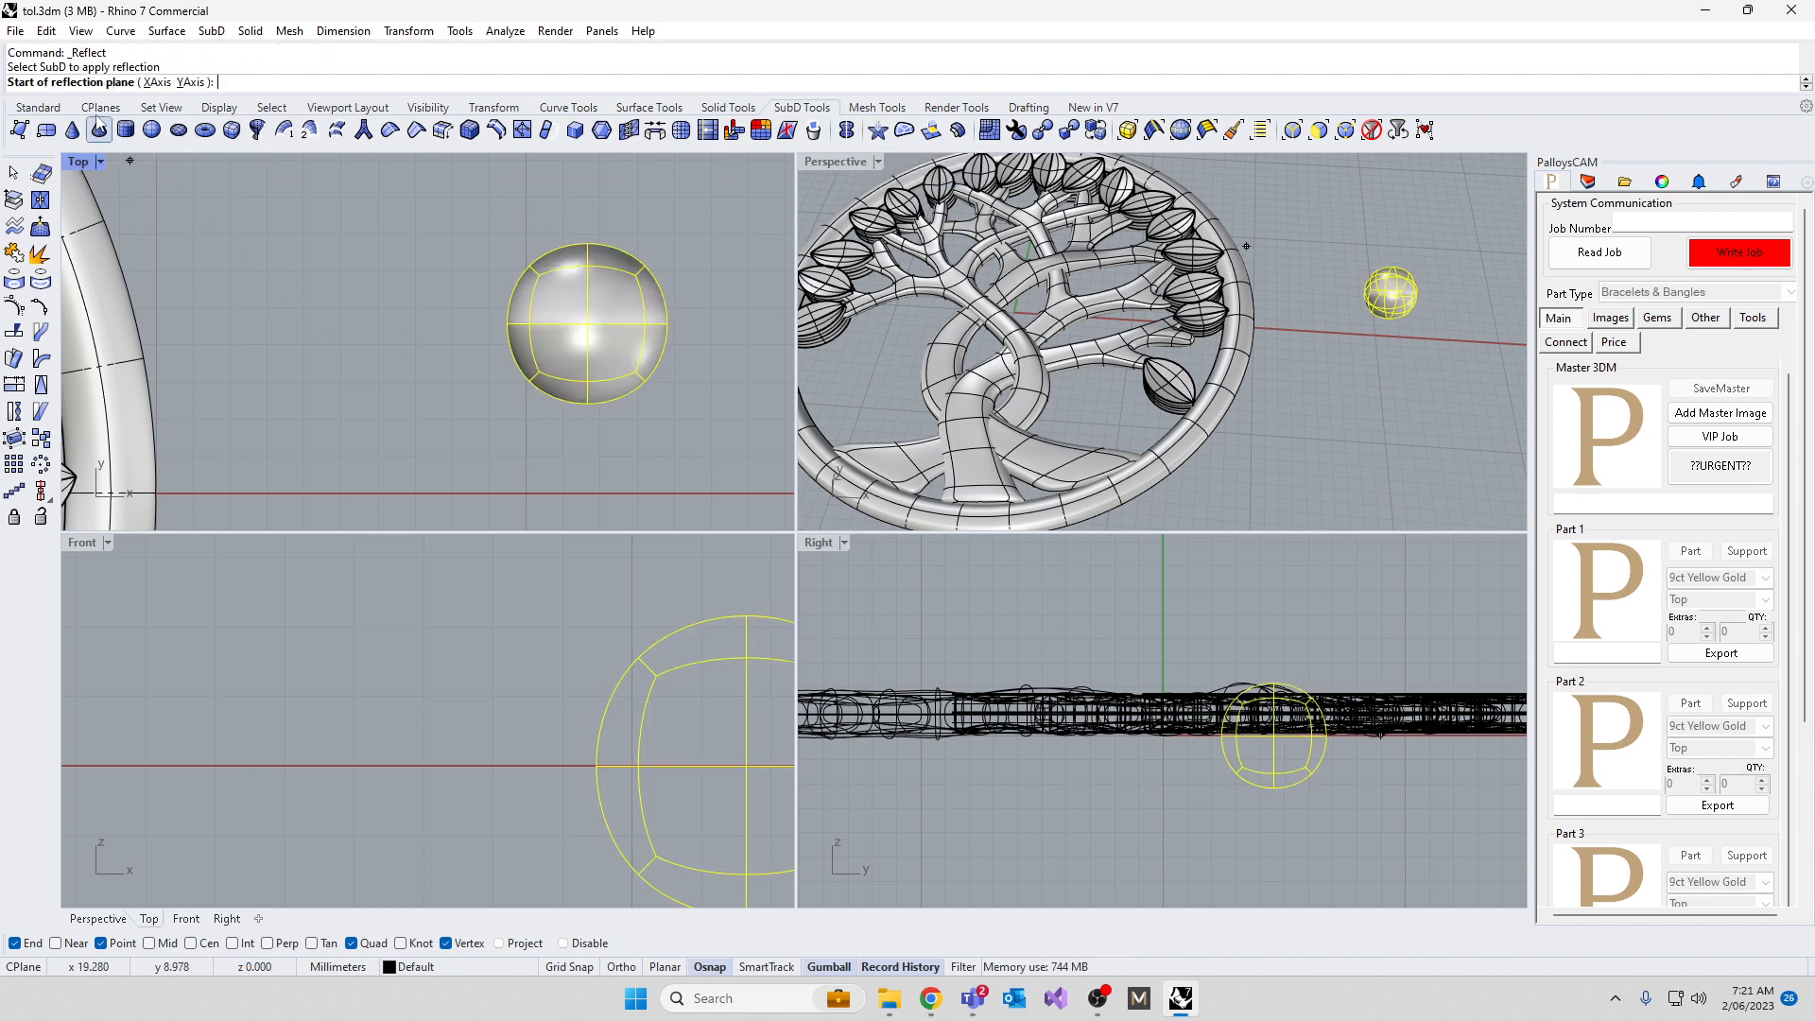
{"action": "left_click", "coordinate": [508, 323]}
{"action": "left_click", "coordinate": [667, 323]}
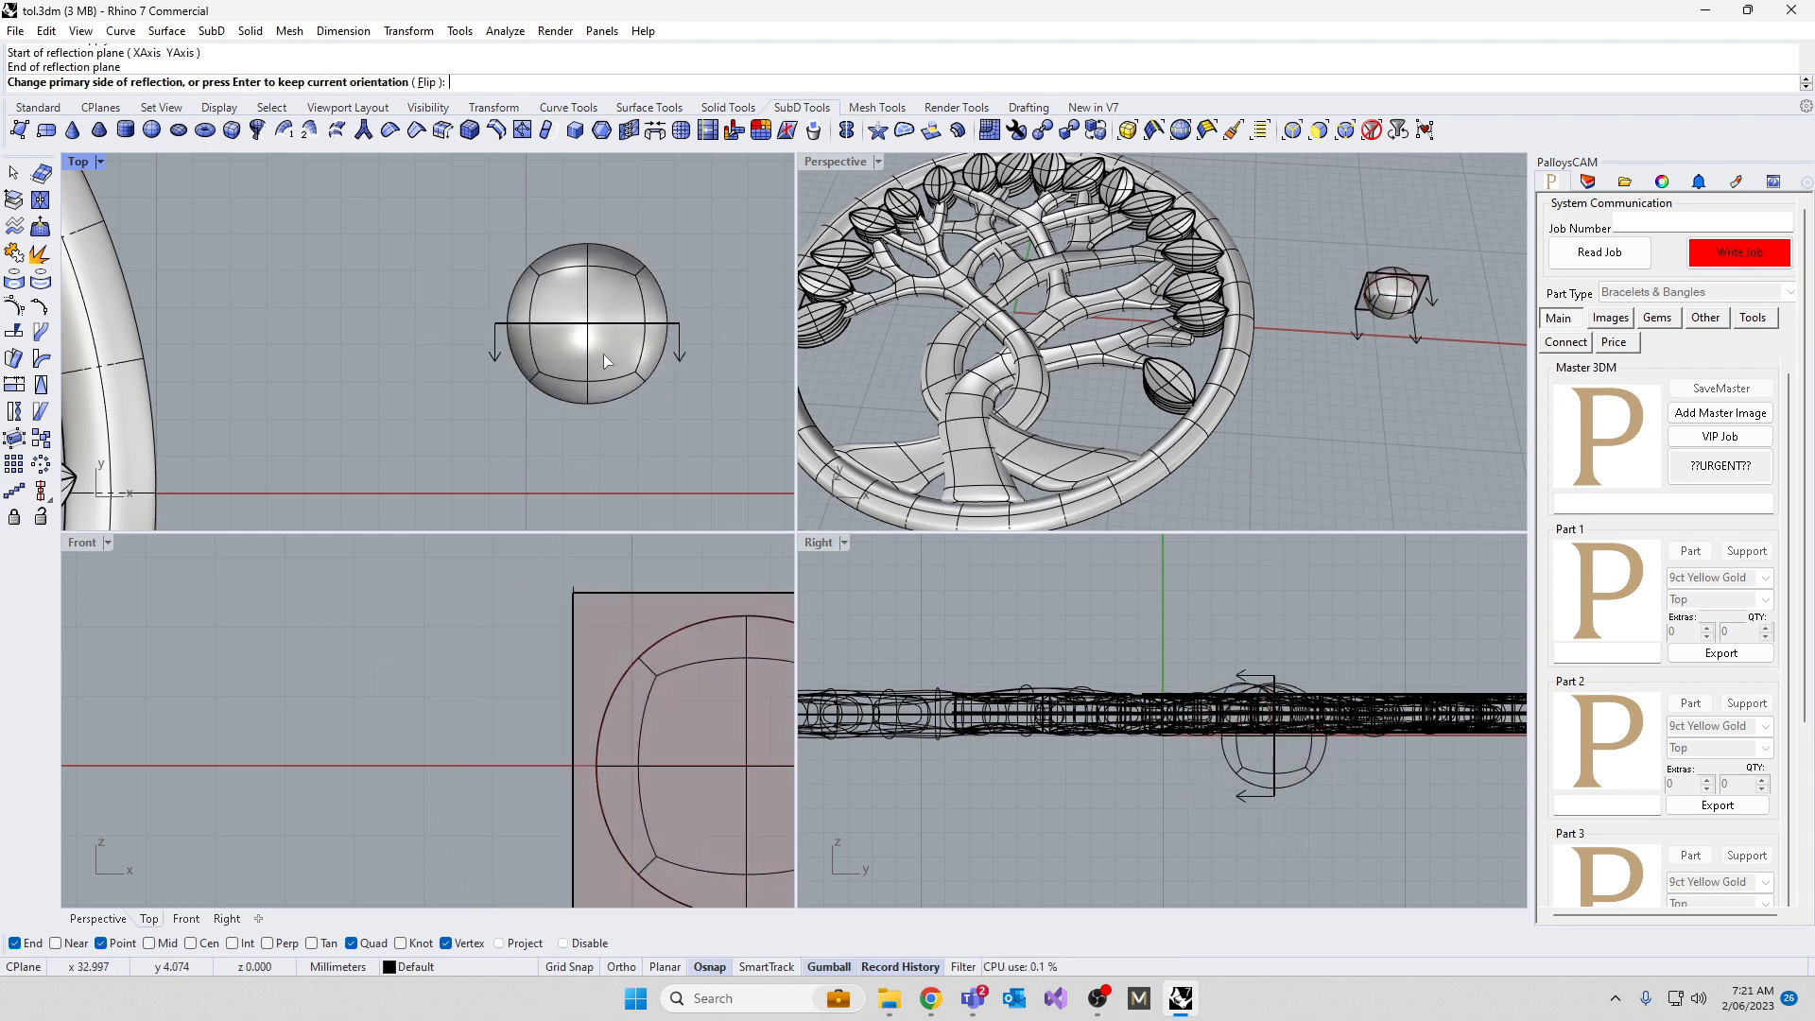
{"action": "key", "text": "Return"}
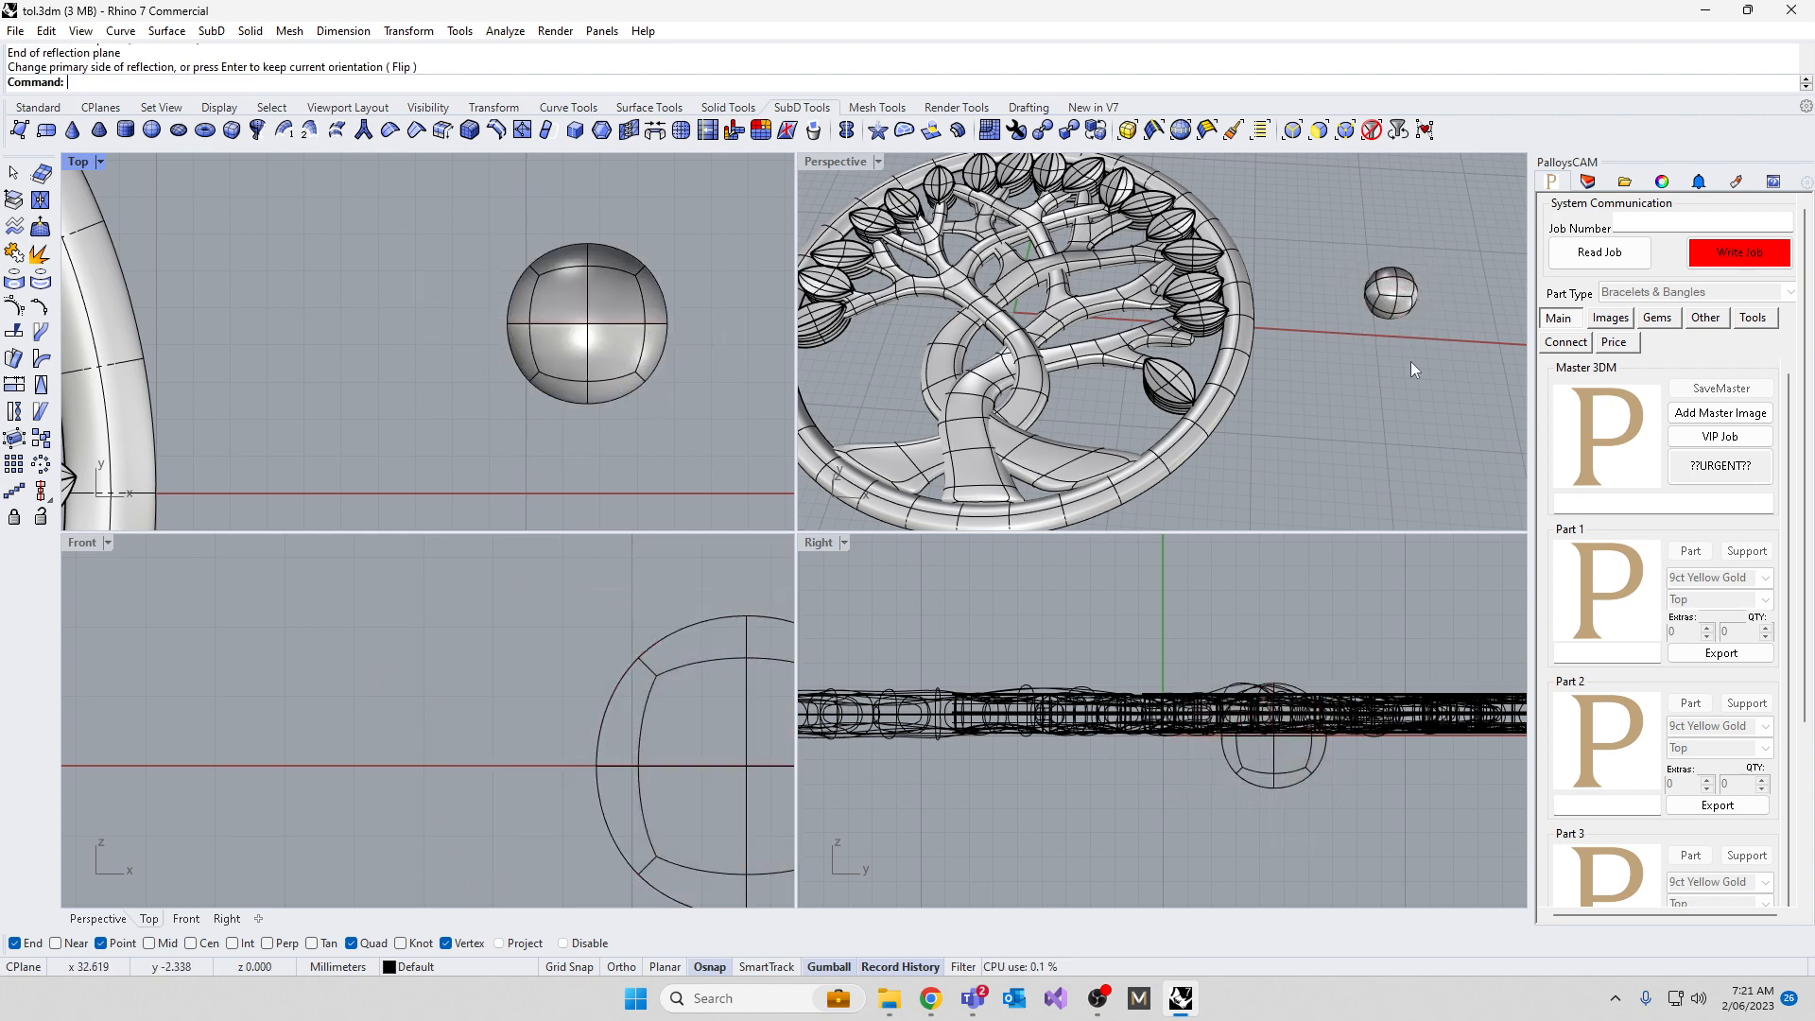
Flatten the reflected SubD sphere vertically to roughly half its height in the Front view
{"action": "right_click_drag", "start_coordinate": [1410, 361], "coordinate": [1199, 250]}
{"action": "scroll", "coordinate": [1198, 251], "scroll_direction": "up", "scroll_amount": 8}
{"action": "right_click_drag", "start_coordinate": [1059, 283], "coordinate": [1102, 324]}
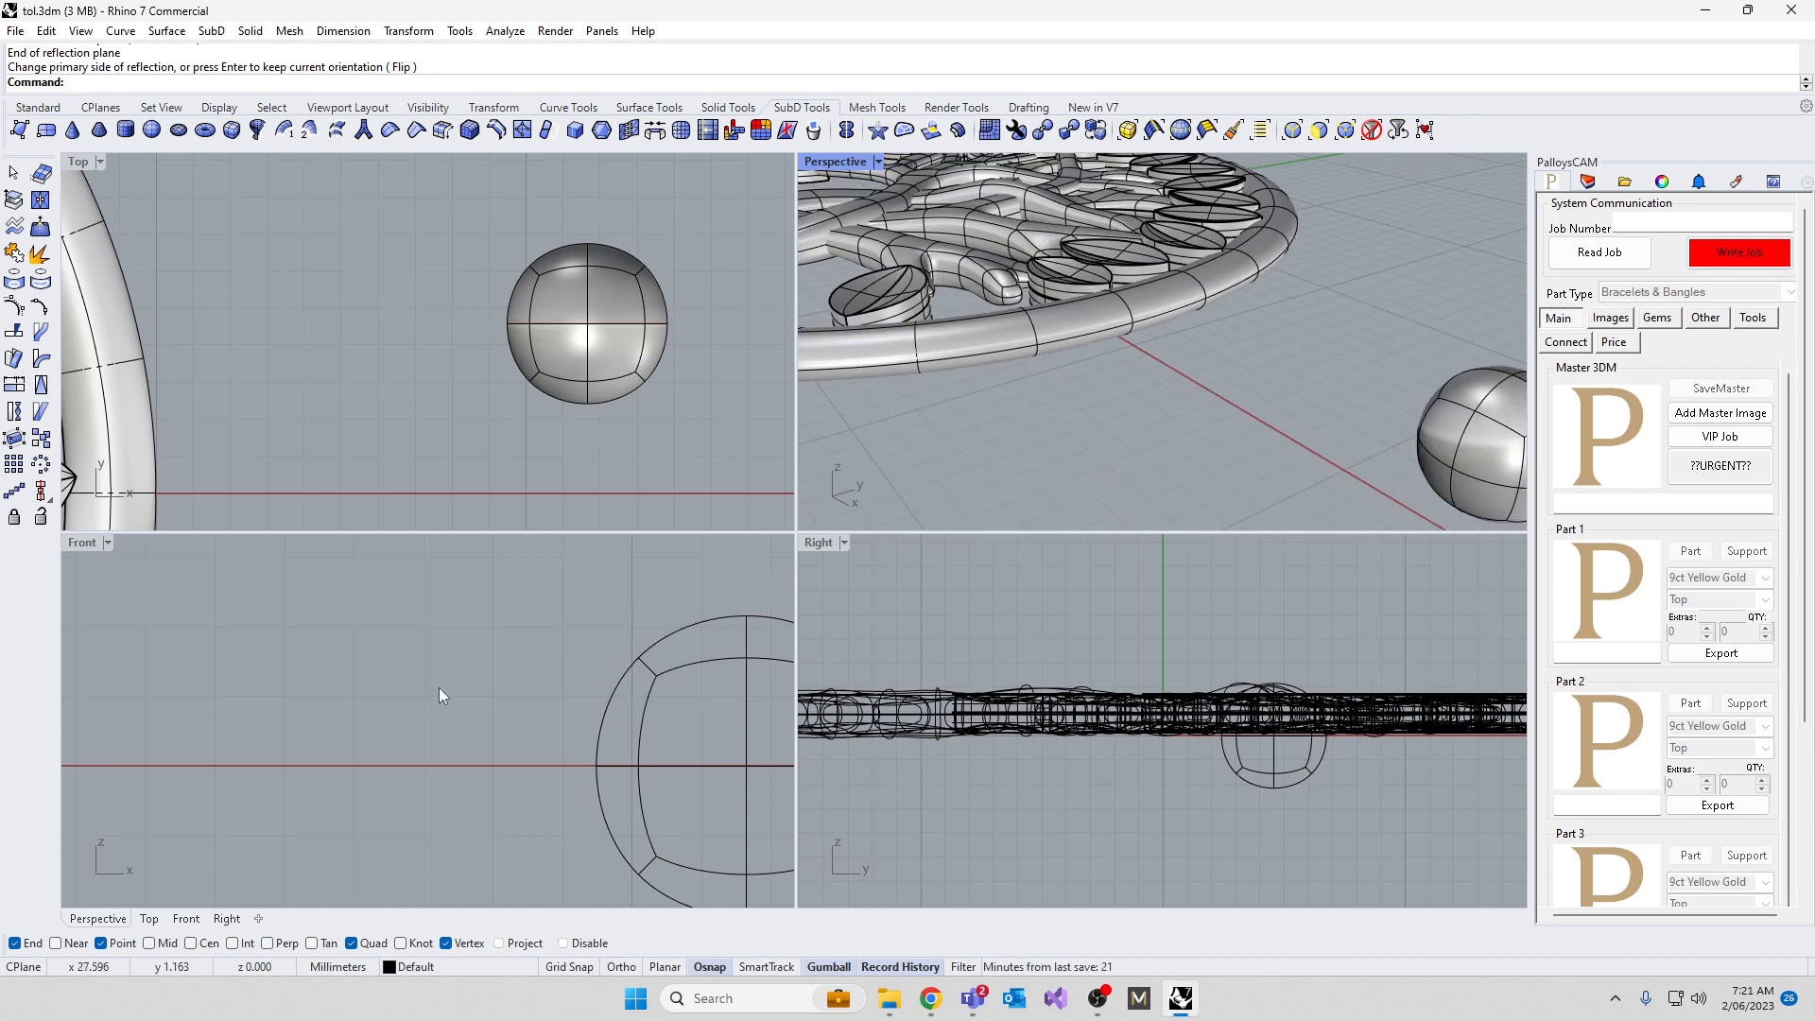
{"action": "scroll", "coordinate": [420, 692], "scroll_direction": "down", "scroll_amount": 6}
{"action": "left_click_drag", "start_coordinate": [426, 641], "coordinate": [689, 837]}
{"action": "left_click_drag", "start_coordinate": [582, 813], "coordinate": [581, 768]}
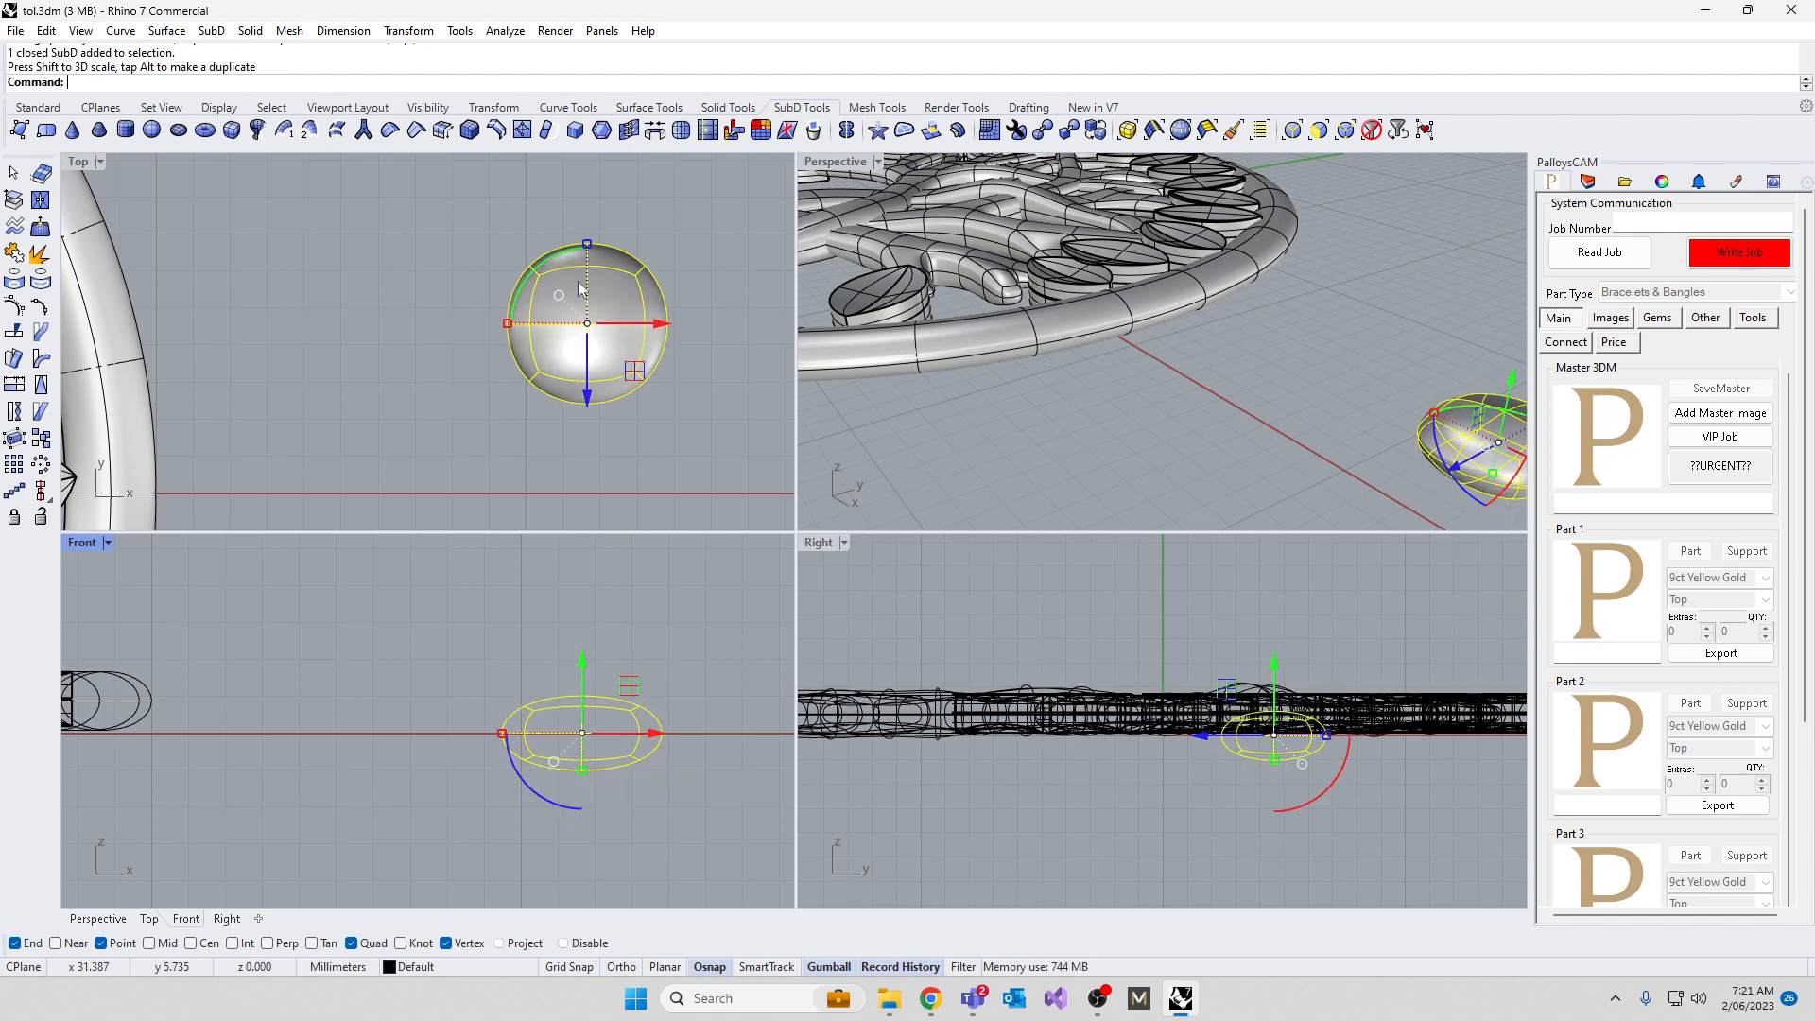
Narrow the flattened SubD along X in the Top view to about two thirds of its length, forming an elongated oval
{"action": "left_click_drag", "start_coordinate": [508, 323], "coordinate": [547, 325]}
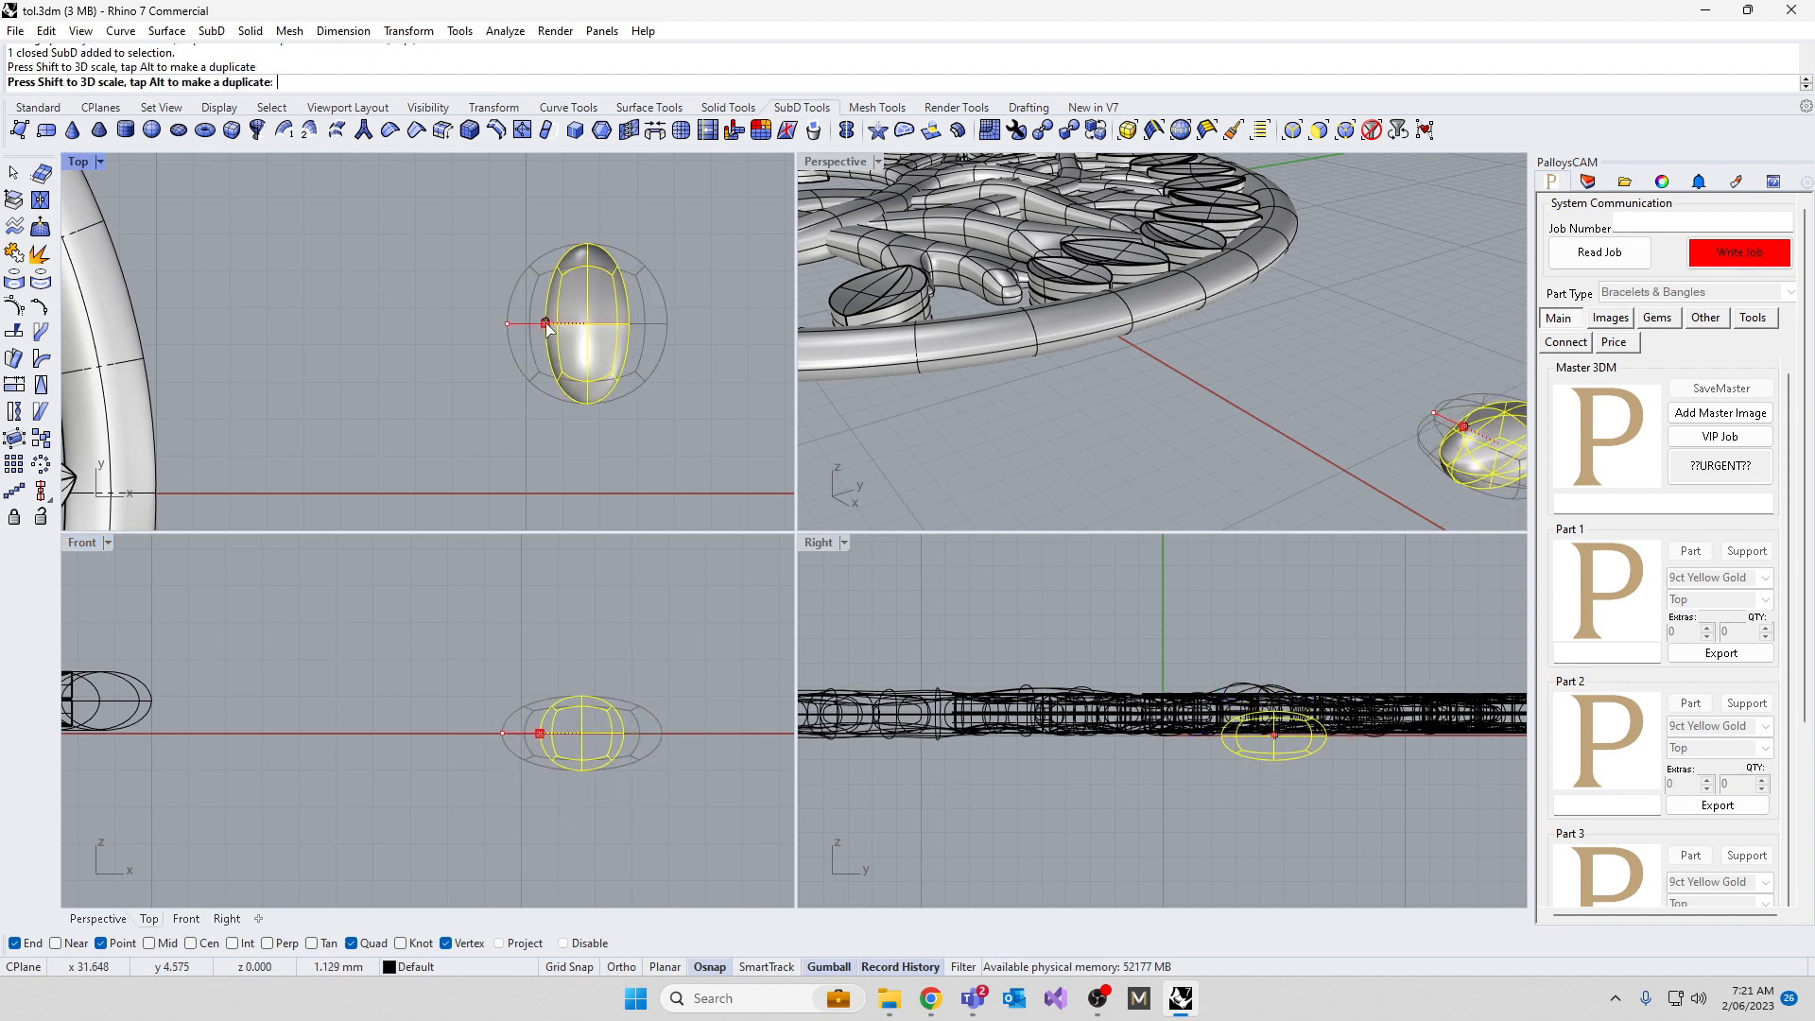
{"action": "scroll", "coordinate": [530, 323], "scroll_direction": "down", "scroll_amount": 7}
{"action": "scroll", "coordinate": [544, 312], "scroll_direction": "up", "scroll_amount": 5}
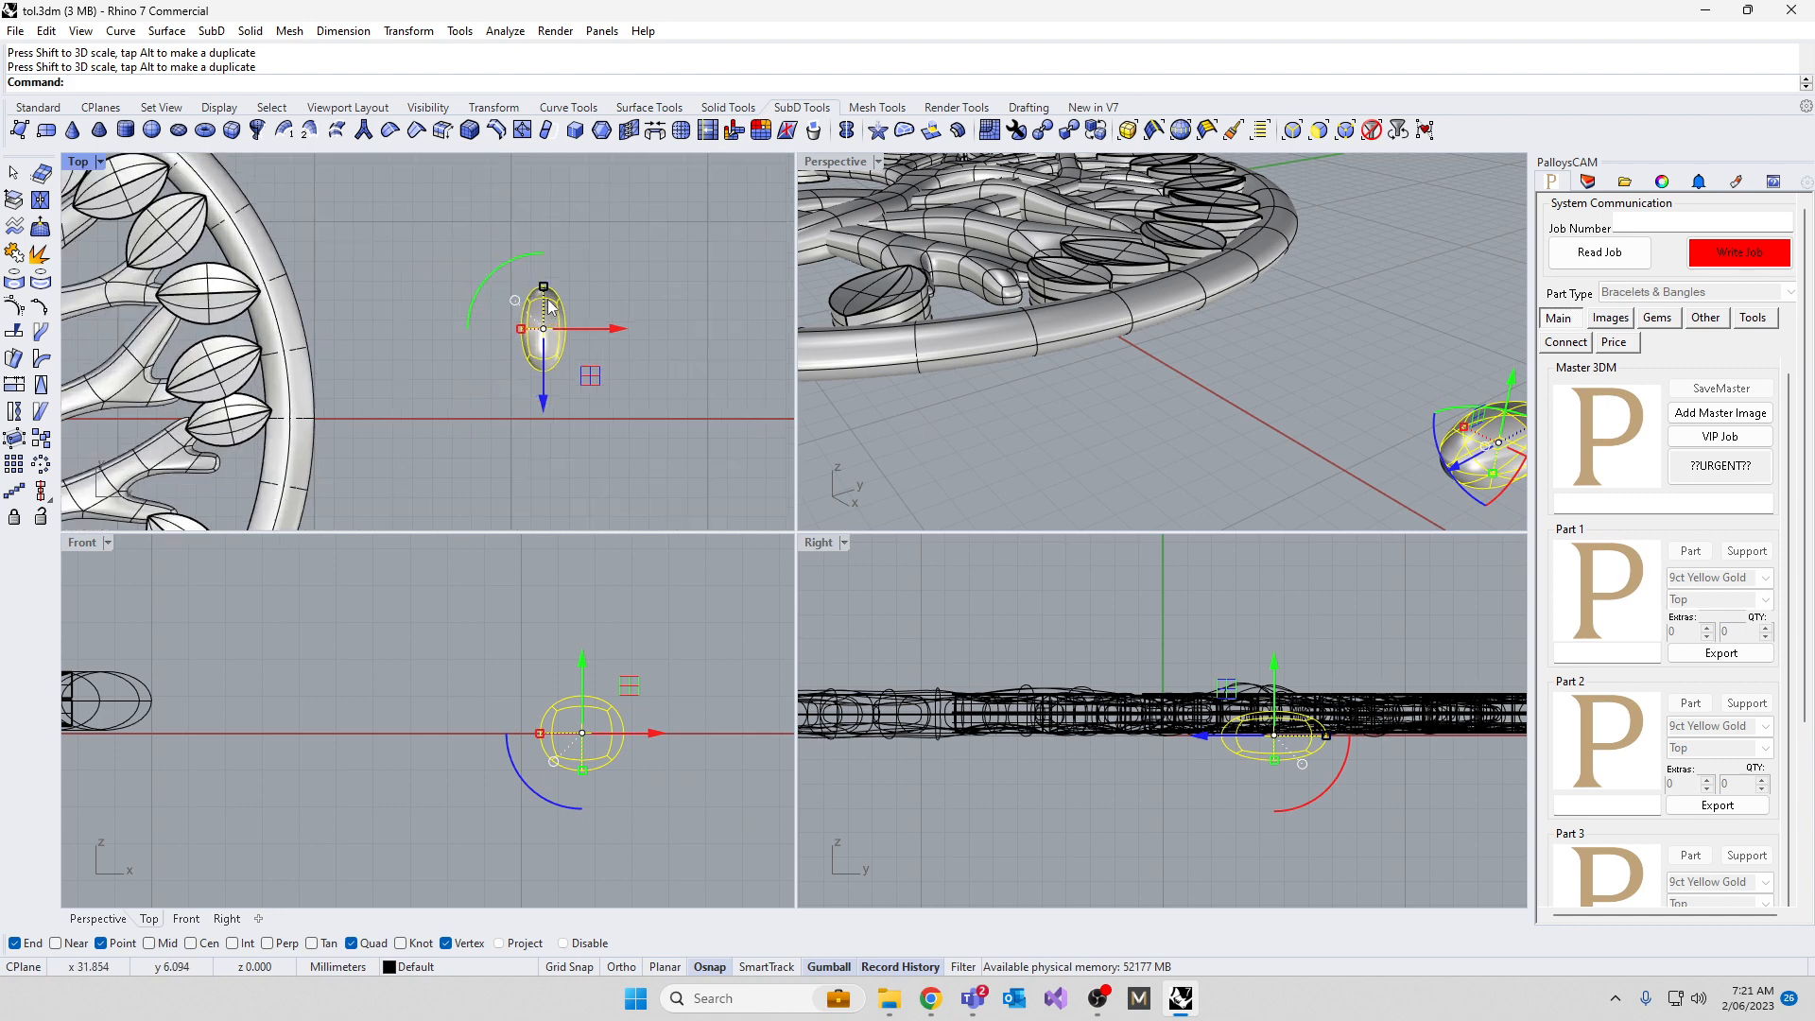
{"action": "left_click_drag", "start_coordinate": [499, 354], "coordinate": [489, 356]}
{"action": "left_click", "coordinate": [418, 383]}
{"action": "scroll", "coordinate": [1017, 377], "scroll_direction": "down", "scroll_amount": 4}
{"action": "scroll", "coordinate": [1017, 378], "scroll_direction": "down", "scroll_amount": 2}
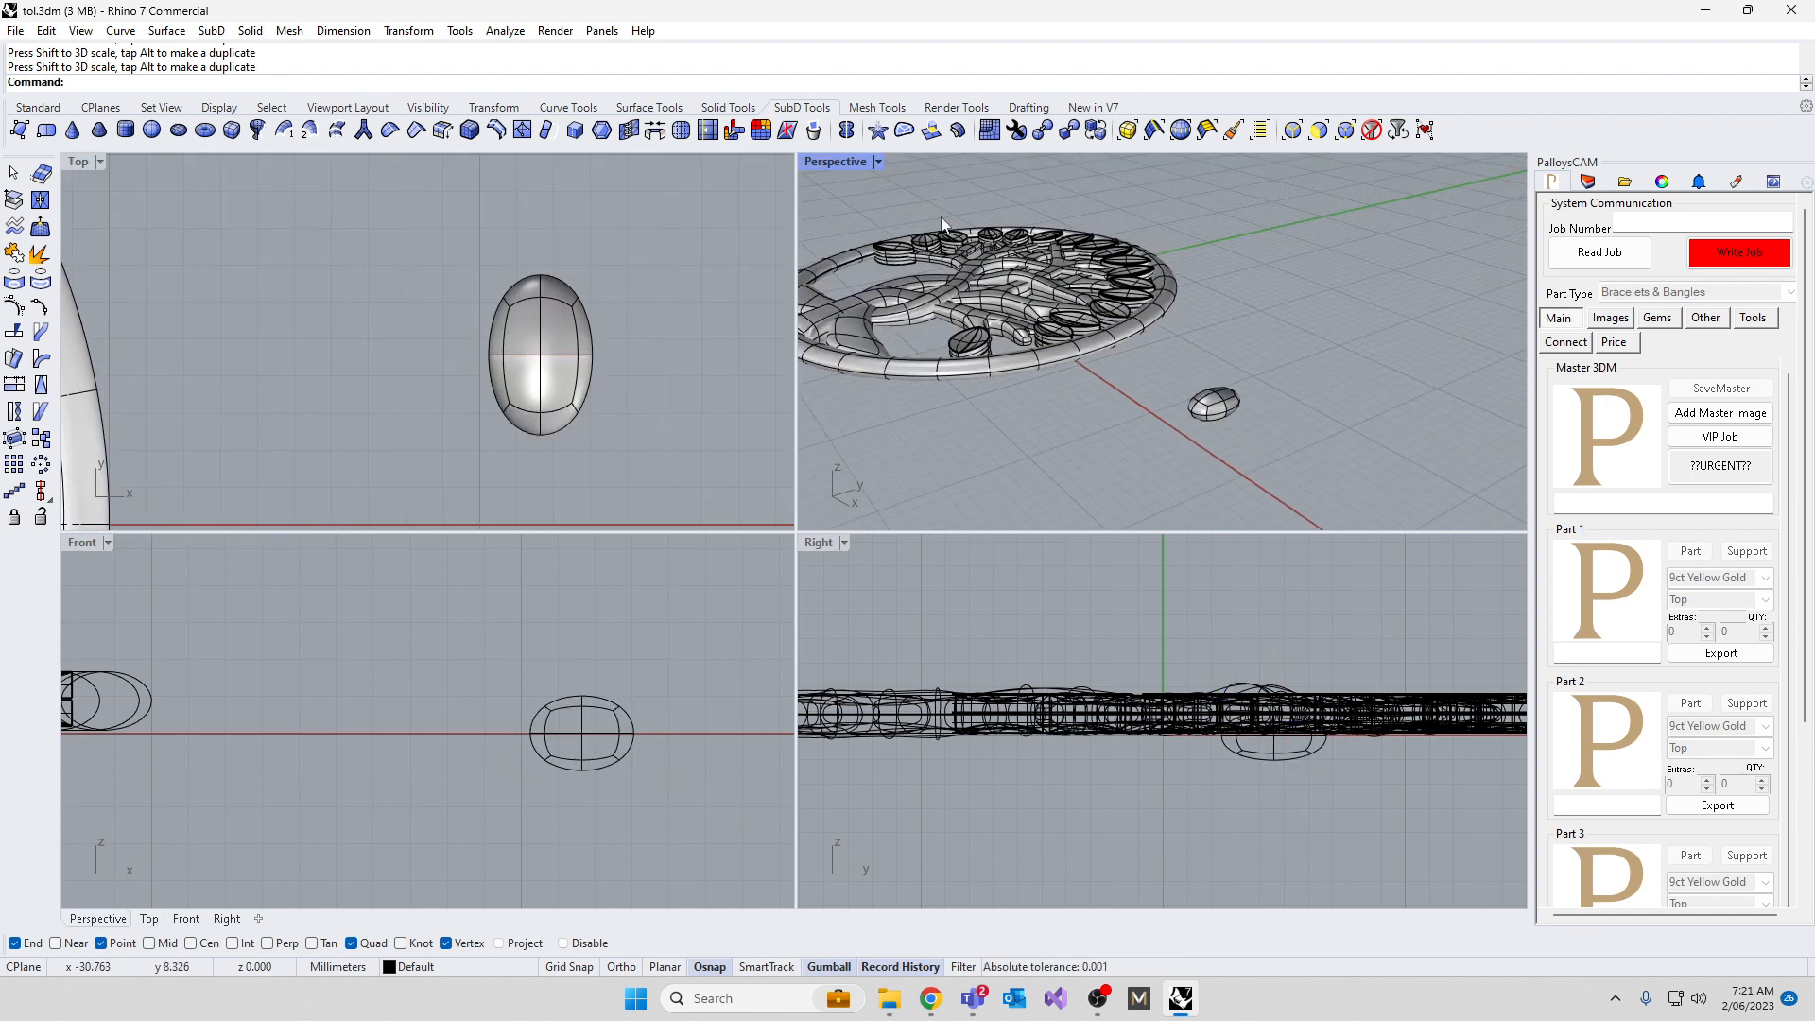
Maximise the Perspective view and examine the pendant's existing leaves and the new oval SubD up close
{"action": "double_click", "coordinate": [835, 163]}
{"action": "scroll", "coordinate": [624, 314], "scroll_direction": "down", "scroll_amount": 1}
{"action": "scroll", "coordinate": [712, 547], "scroll_direction": "up", "scroll_amount": 6}
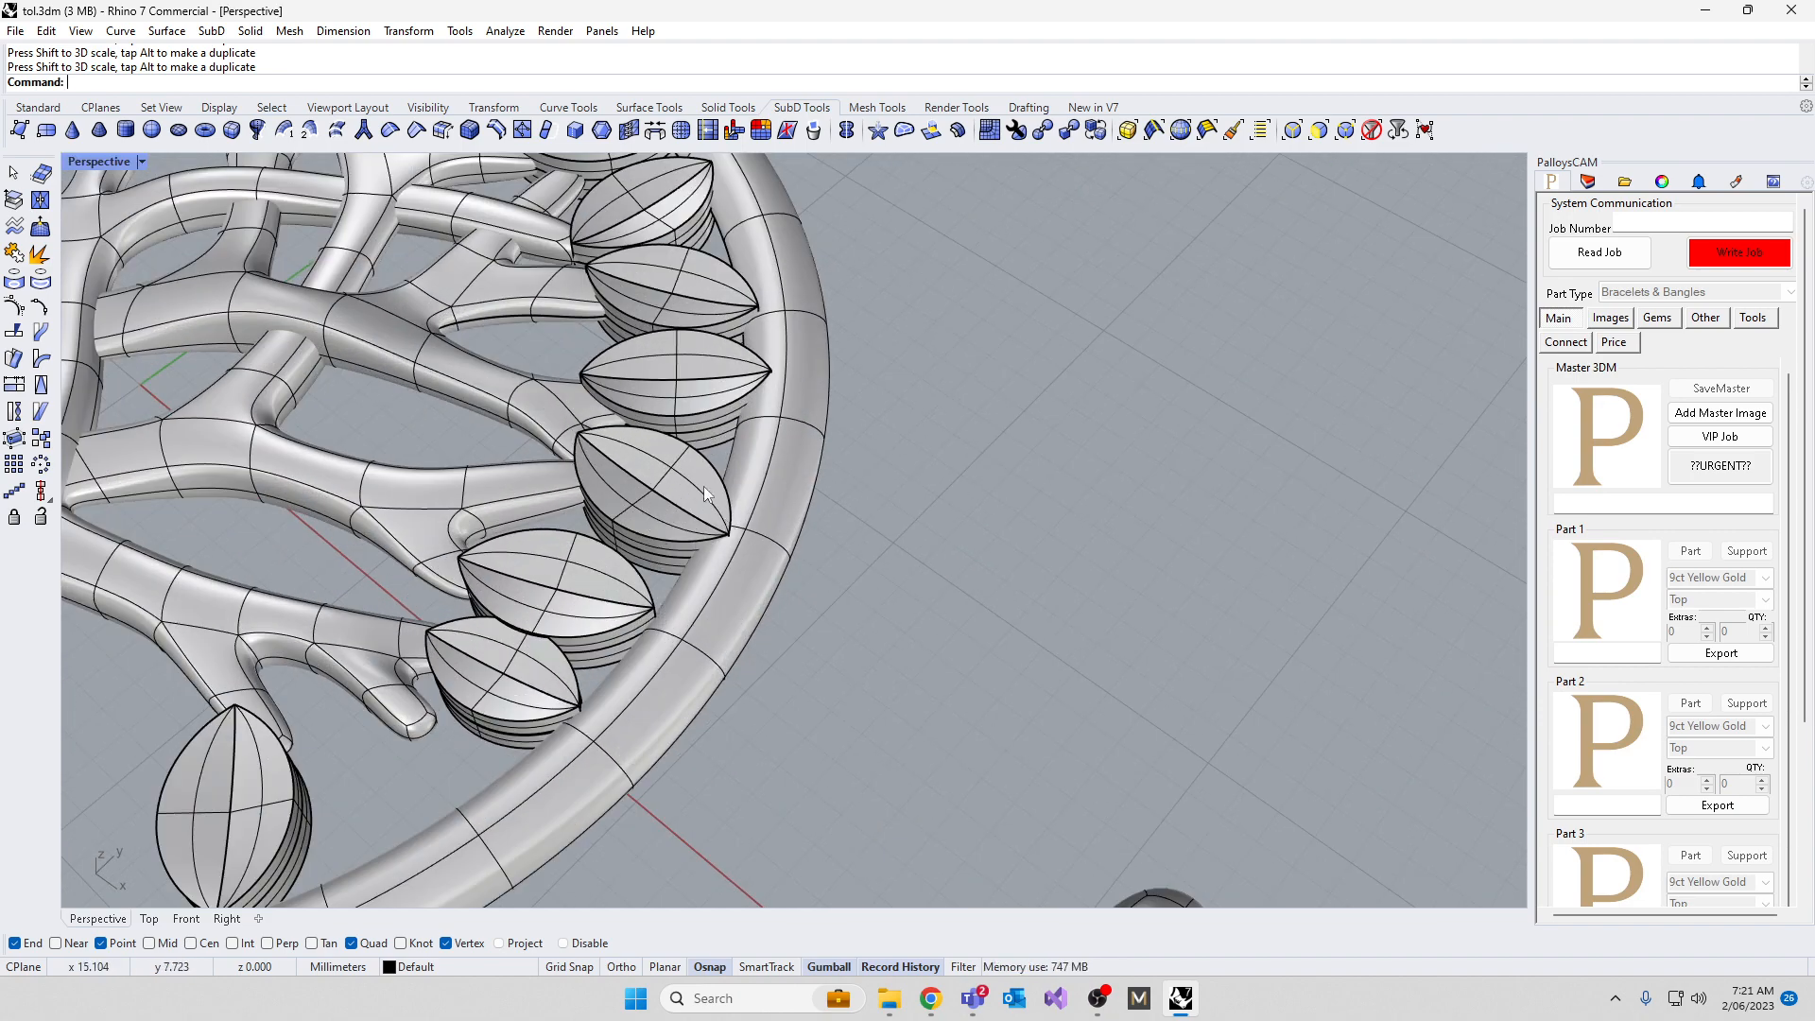
{"action": "right_click_drag", "start_coordinate": [597, 652], "coordinate": [546, 573]}
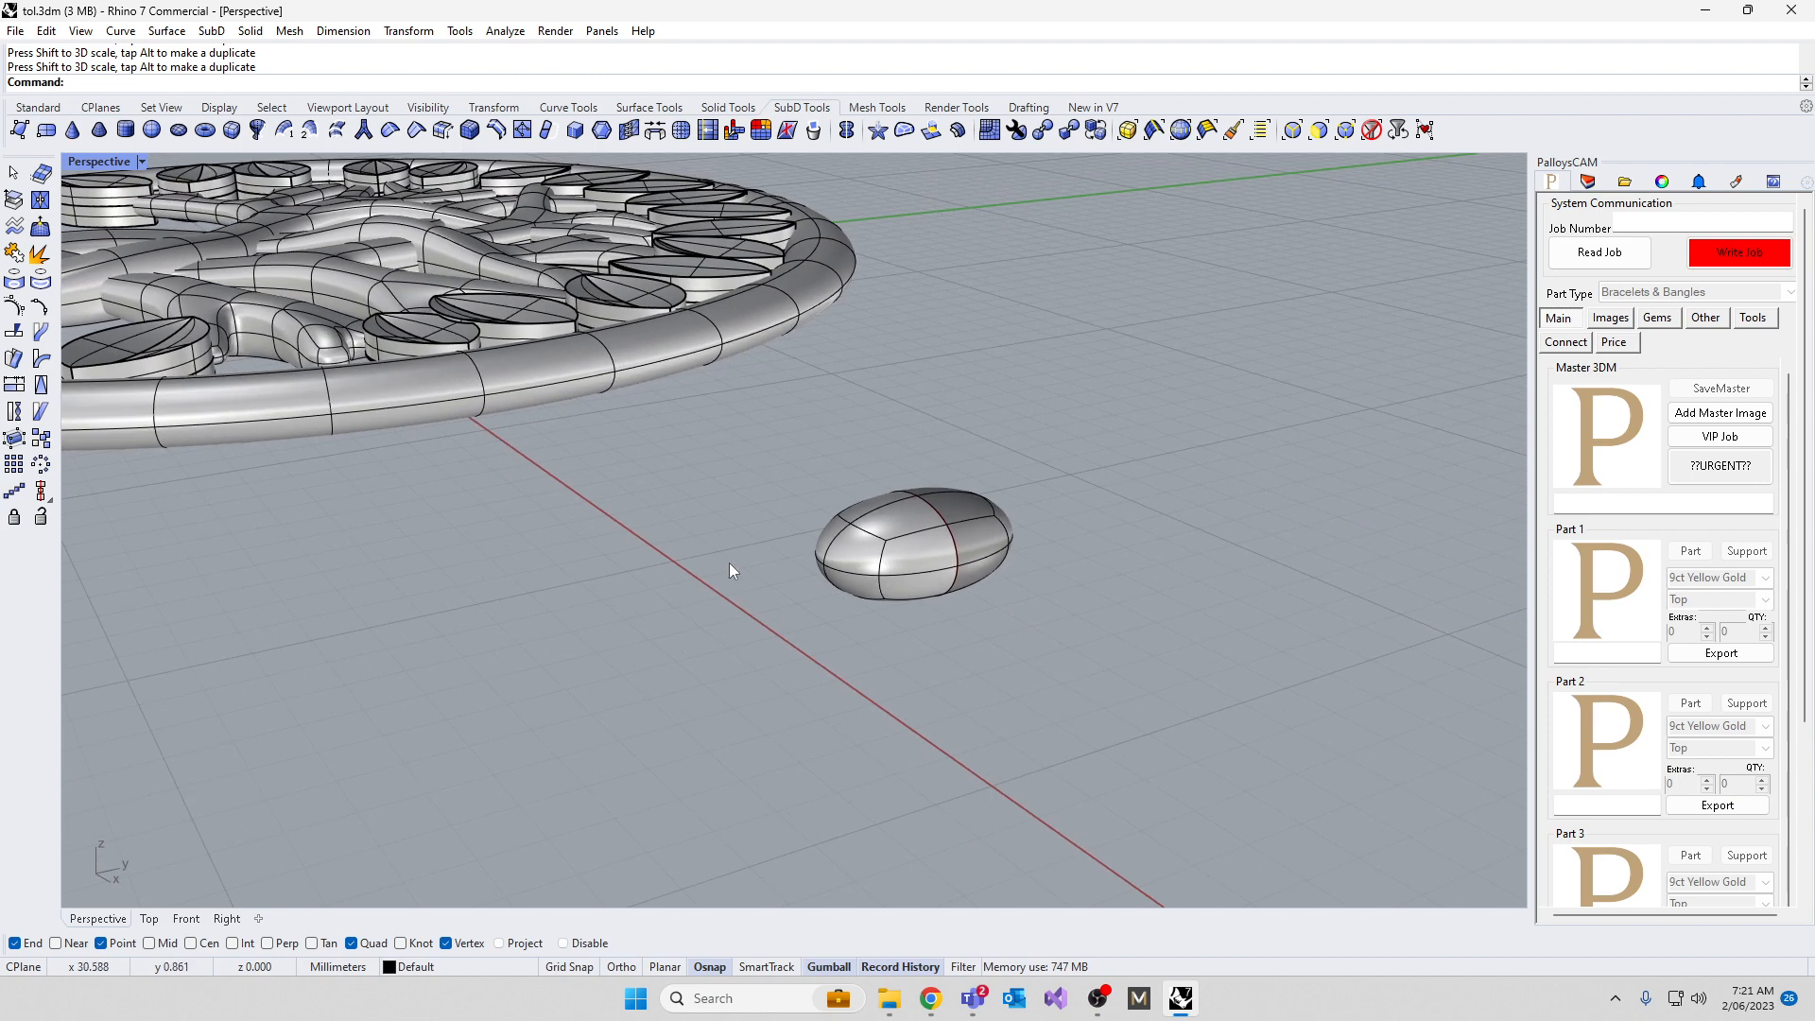
{"action": "scroll", "coordinate": [554, 428], "scroll_direction": "down", "scroll_amount": 8}
{"action": "mouse_move", "coordinate": [730, 542]}
{"action": "right_mouse_down"}
{"action": "mouse_move", "coordinate": [813, 576]}
{"action": "mouse_move", "coordinate": [742, 555]}
{"action": "mouse_move", "coordinate": [746, 540]}
{"action": "right_mouse_up"}
{"action": "scroll", "coordinate": [834, 524], "scroll_direction": "up", "scroll_amount": 10}
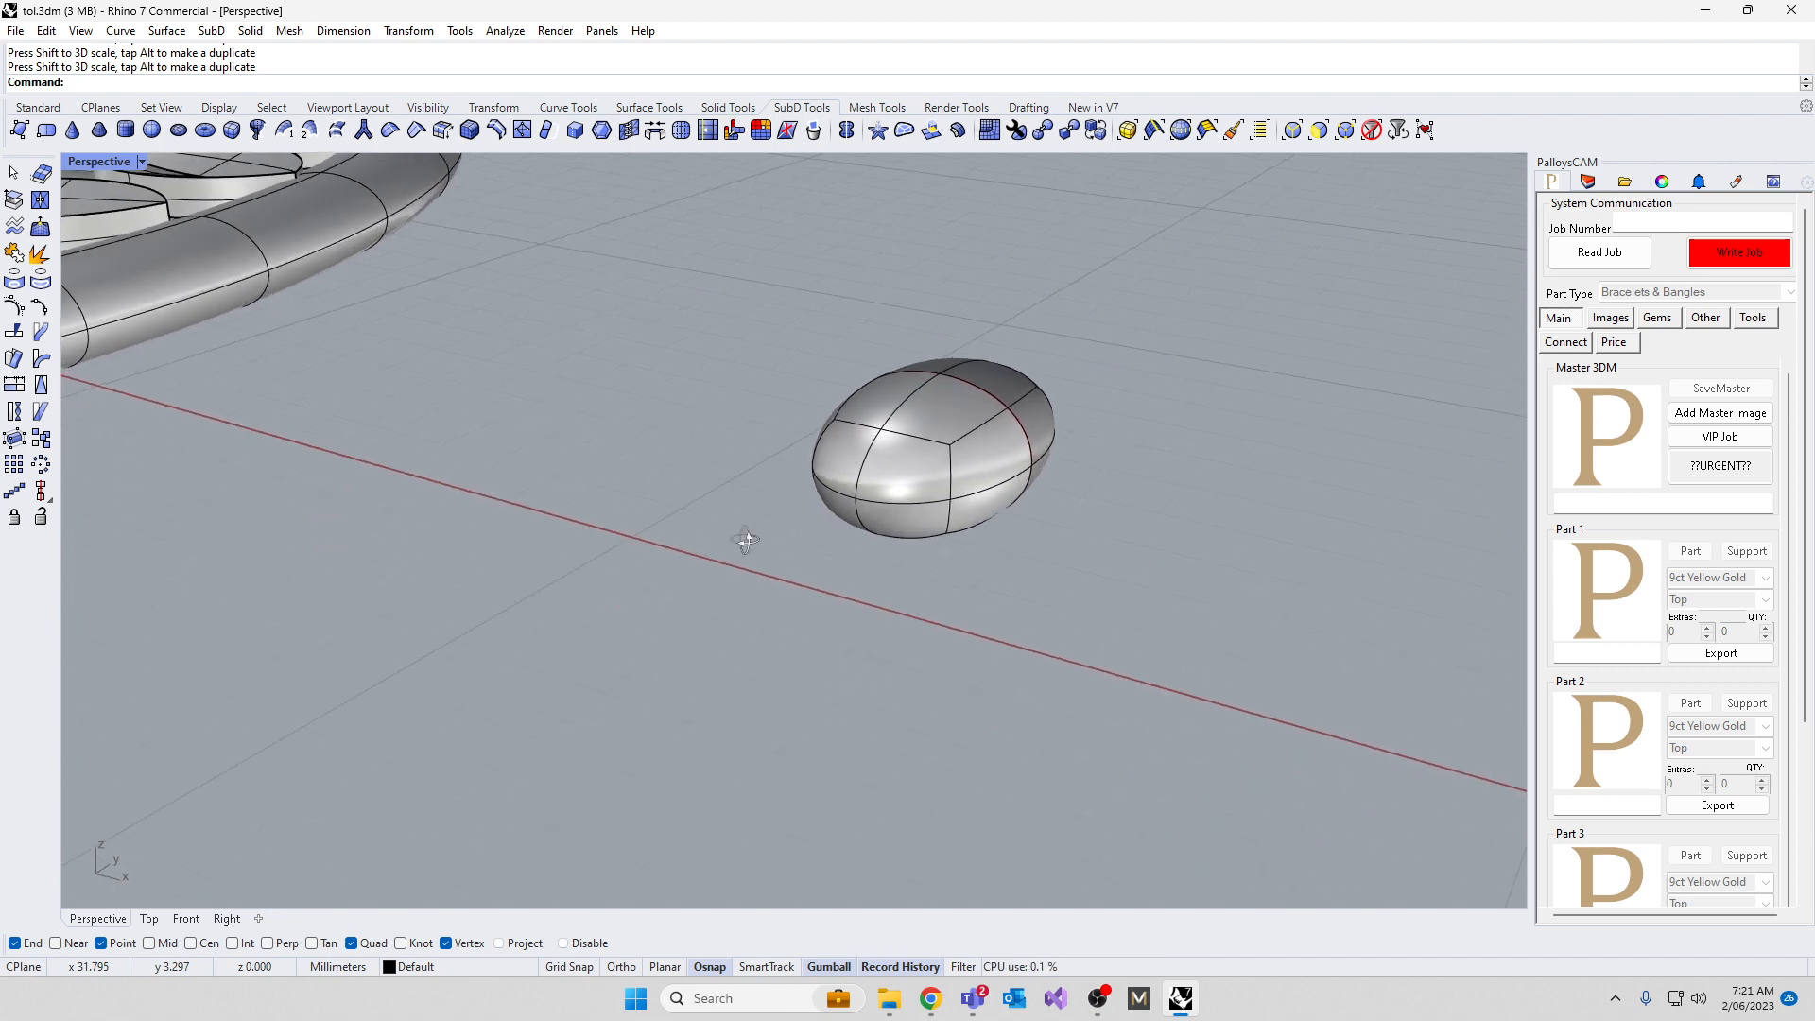
{"action": "left_click", "coordinate": [858, 481]}
{"action": "key", "text": "Escape"}
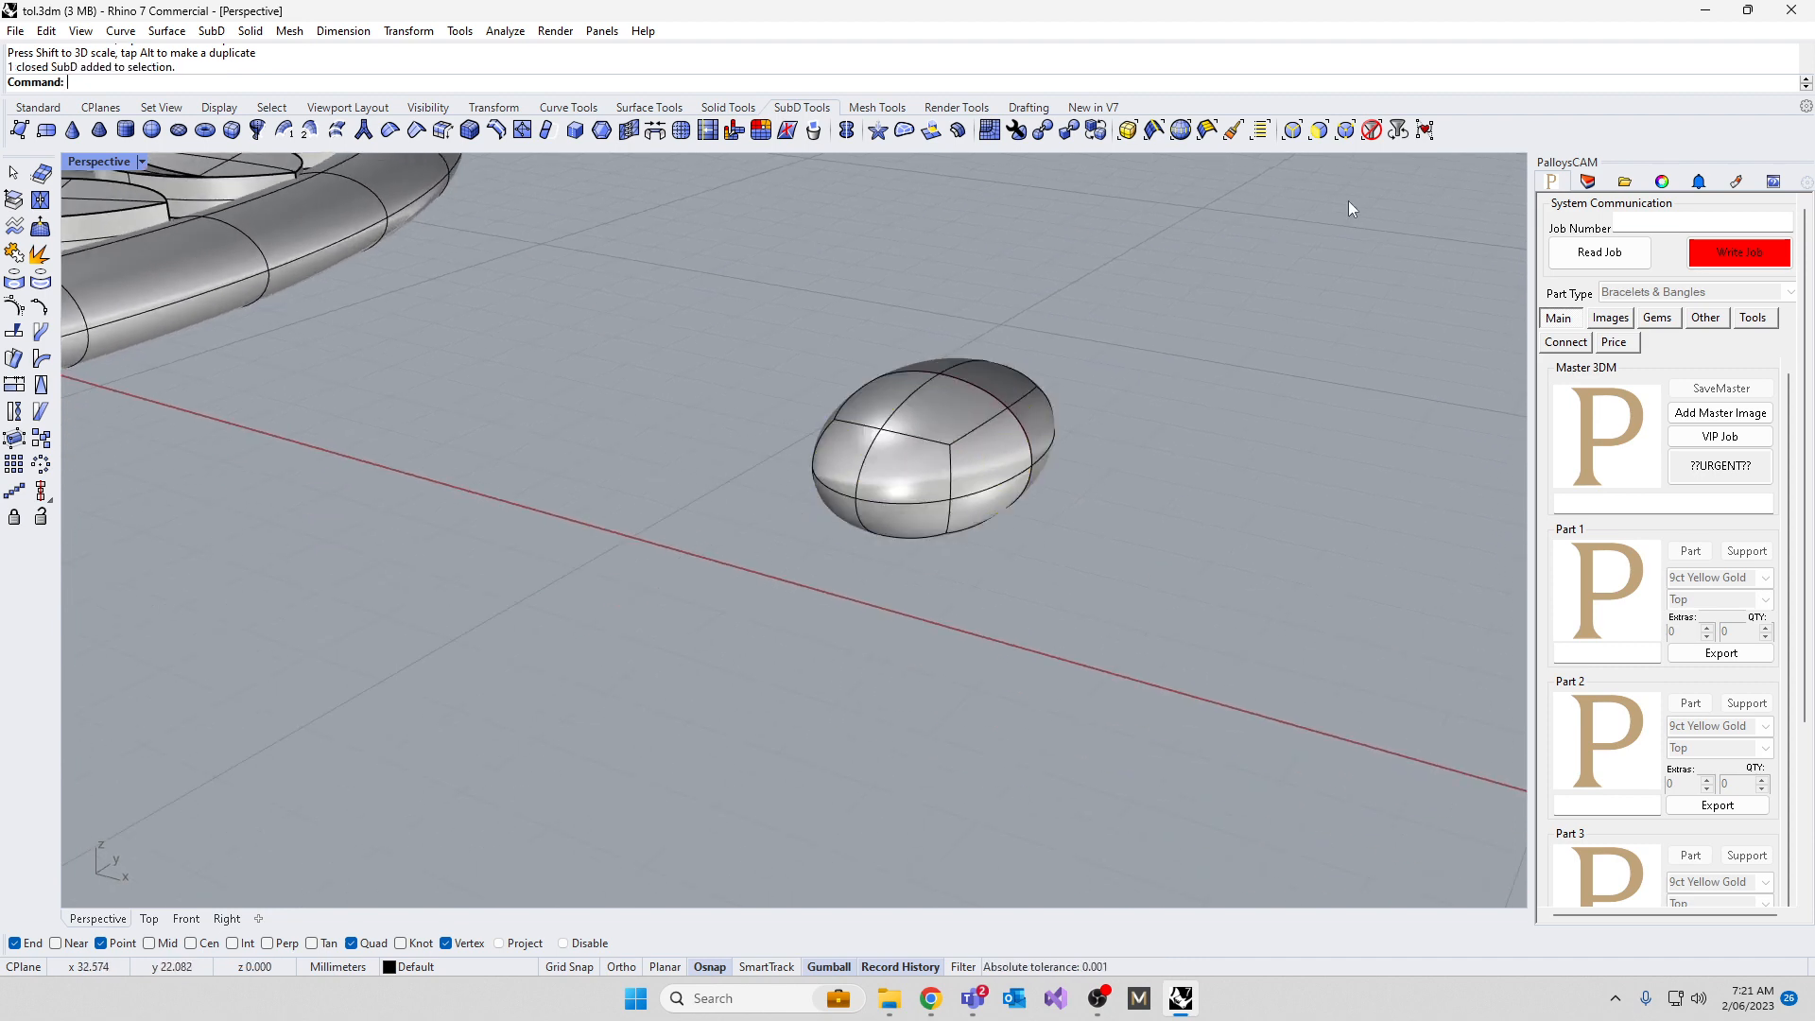
Restrict selection to edges and crease the upper and lower lengthwise edges at the near end of the oval SubD
{"action": "left_click", "coordinate": [1310, 138]}
{"action": "left_click", "coordinate": [871, 457]}
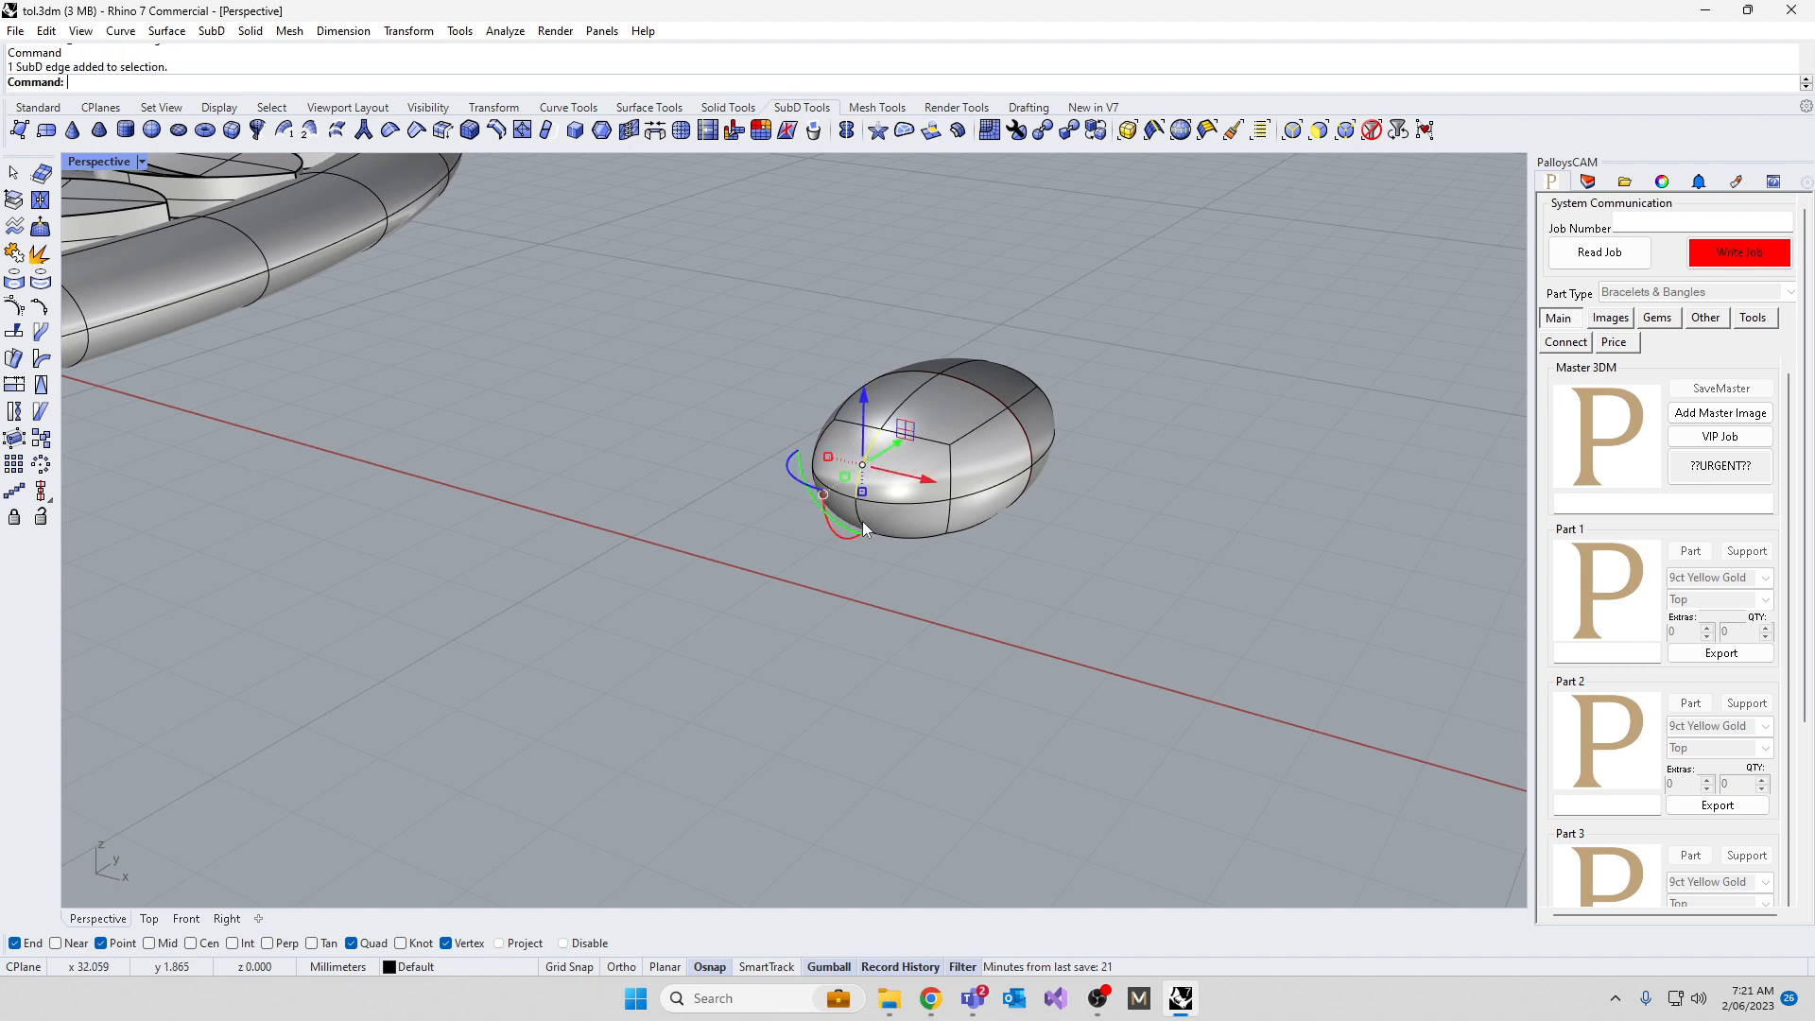
{"action": "left_click", "coordinate": [864, 523]}
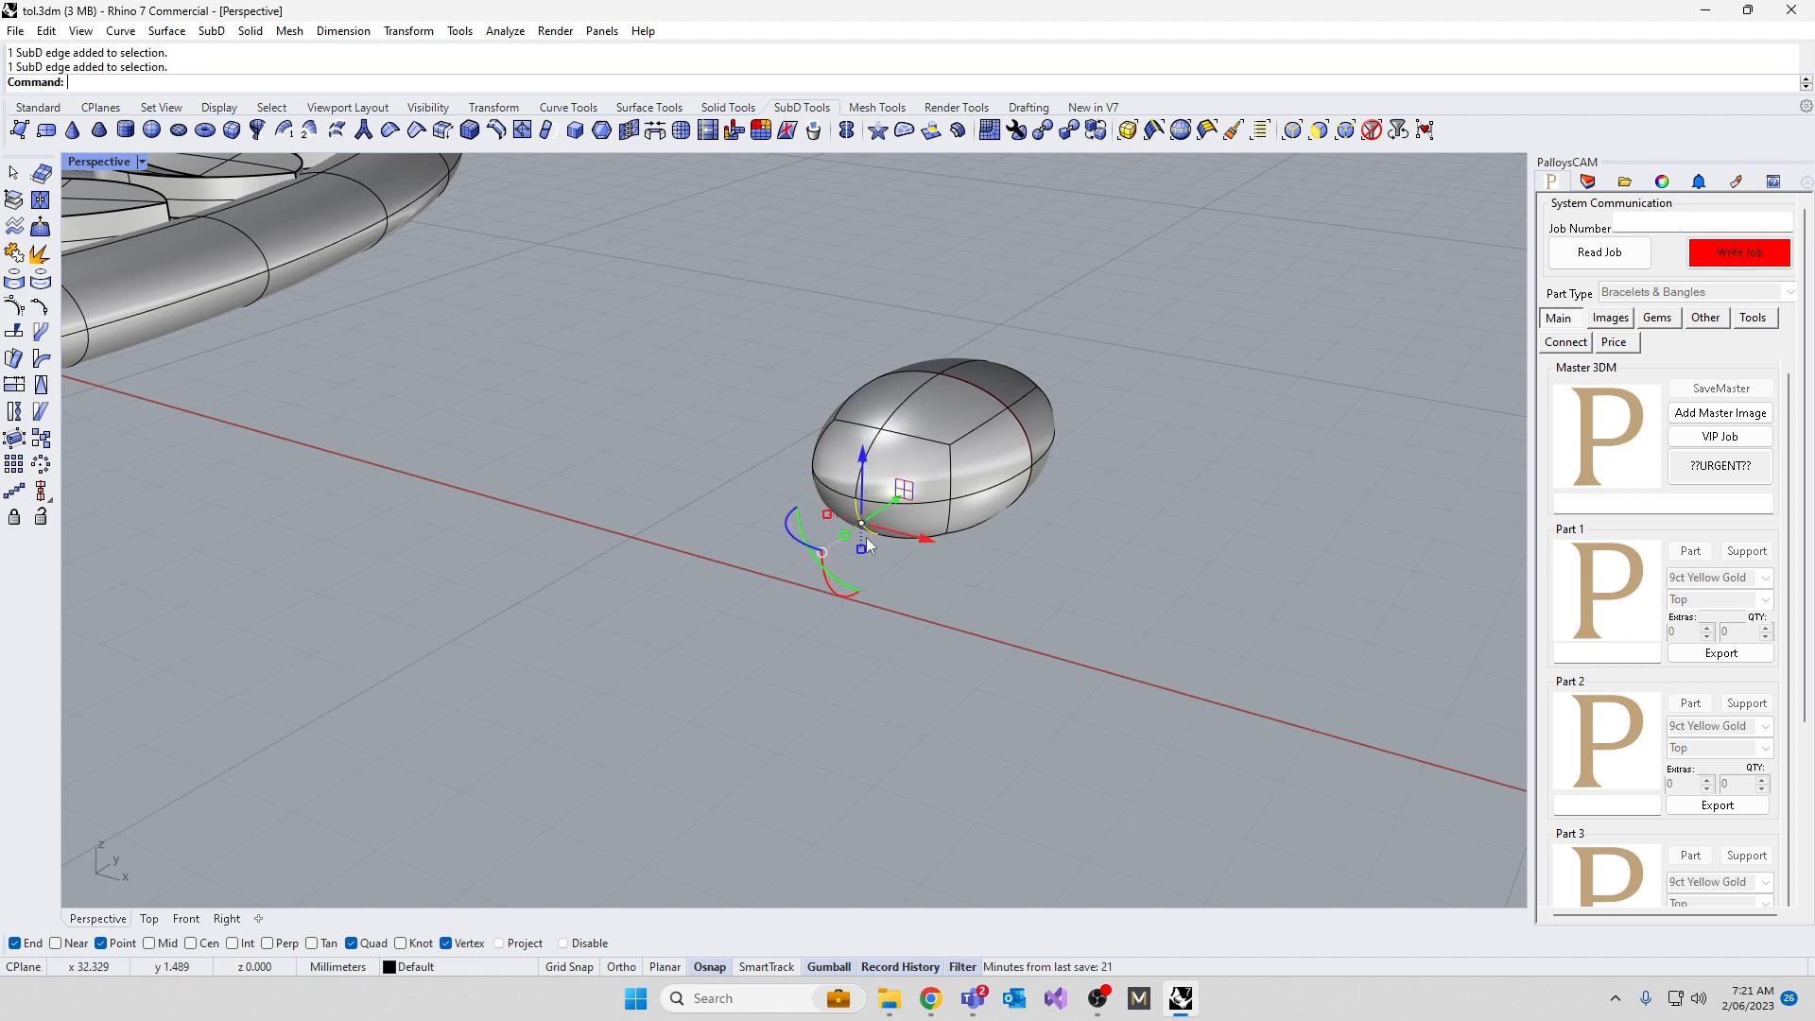
{"action": "left_click", "coordinate": [880, 444]}
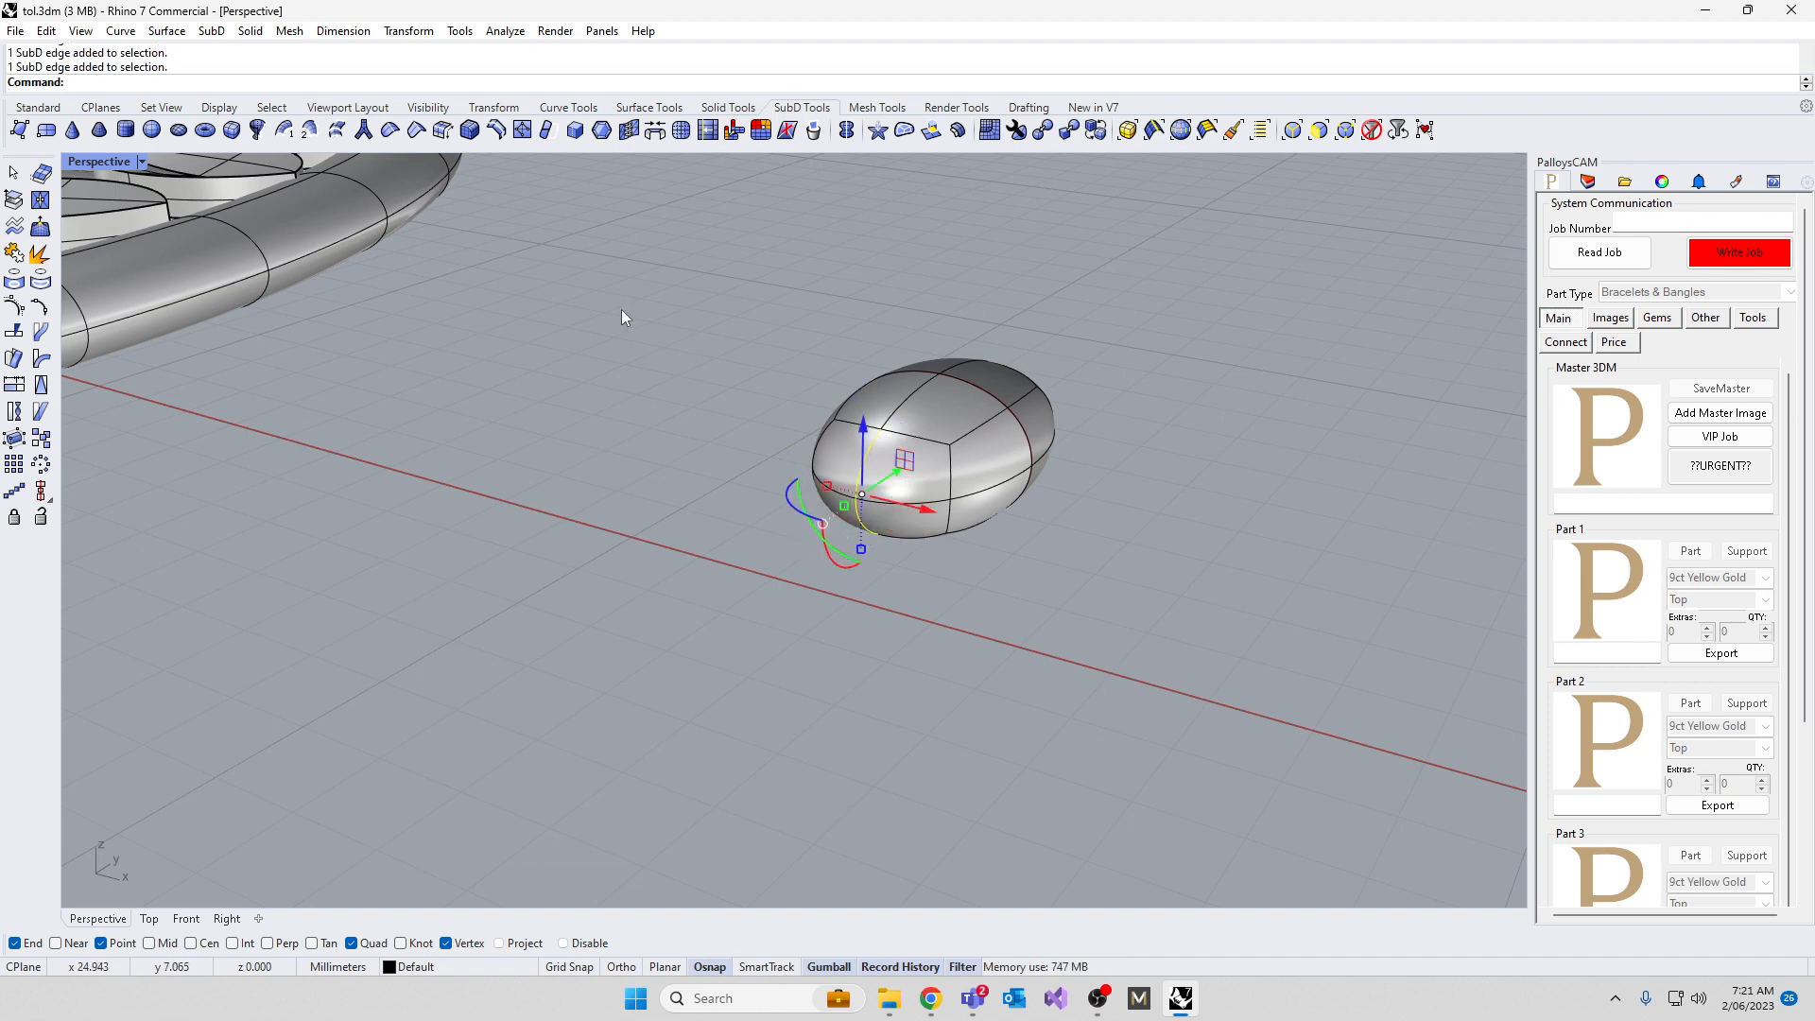
{"action": "left_click", "coordinate": [416, 130]}
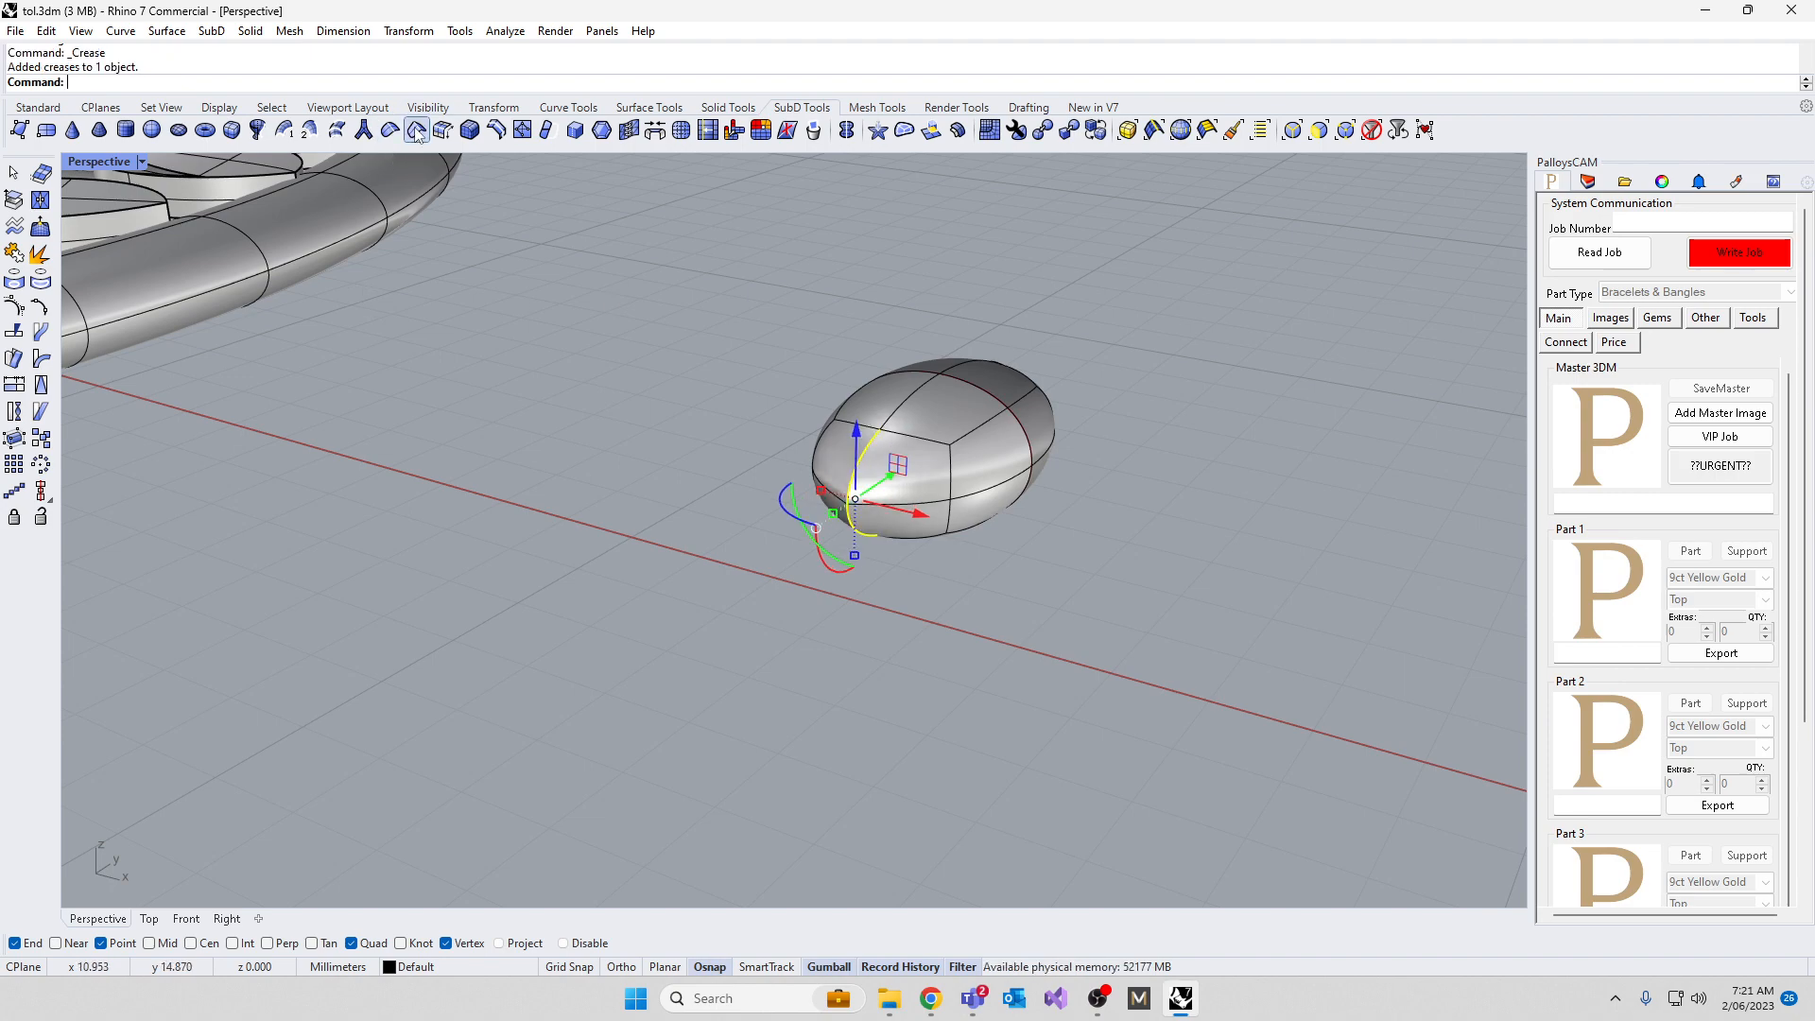
{"action": "right_click_drag", "start_coordinate": [594, 503], "coordinate": [711, 582]}
{"action": "scroll", "coordinate": [836, 404], "scroll_direction": "down", "scroll_amount": 8}
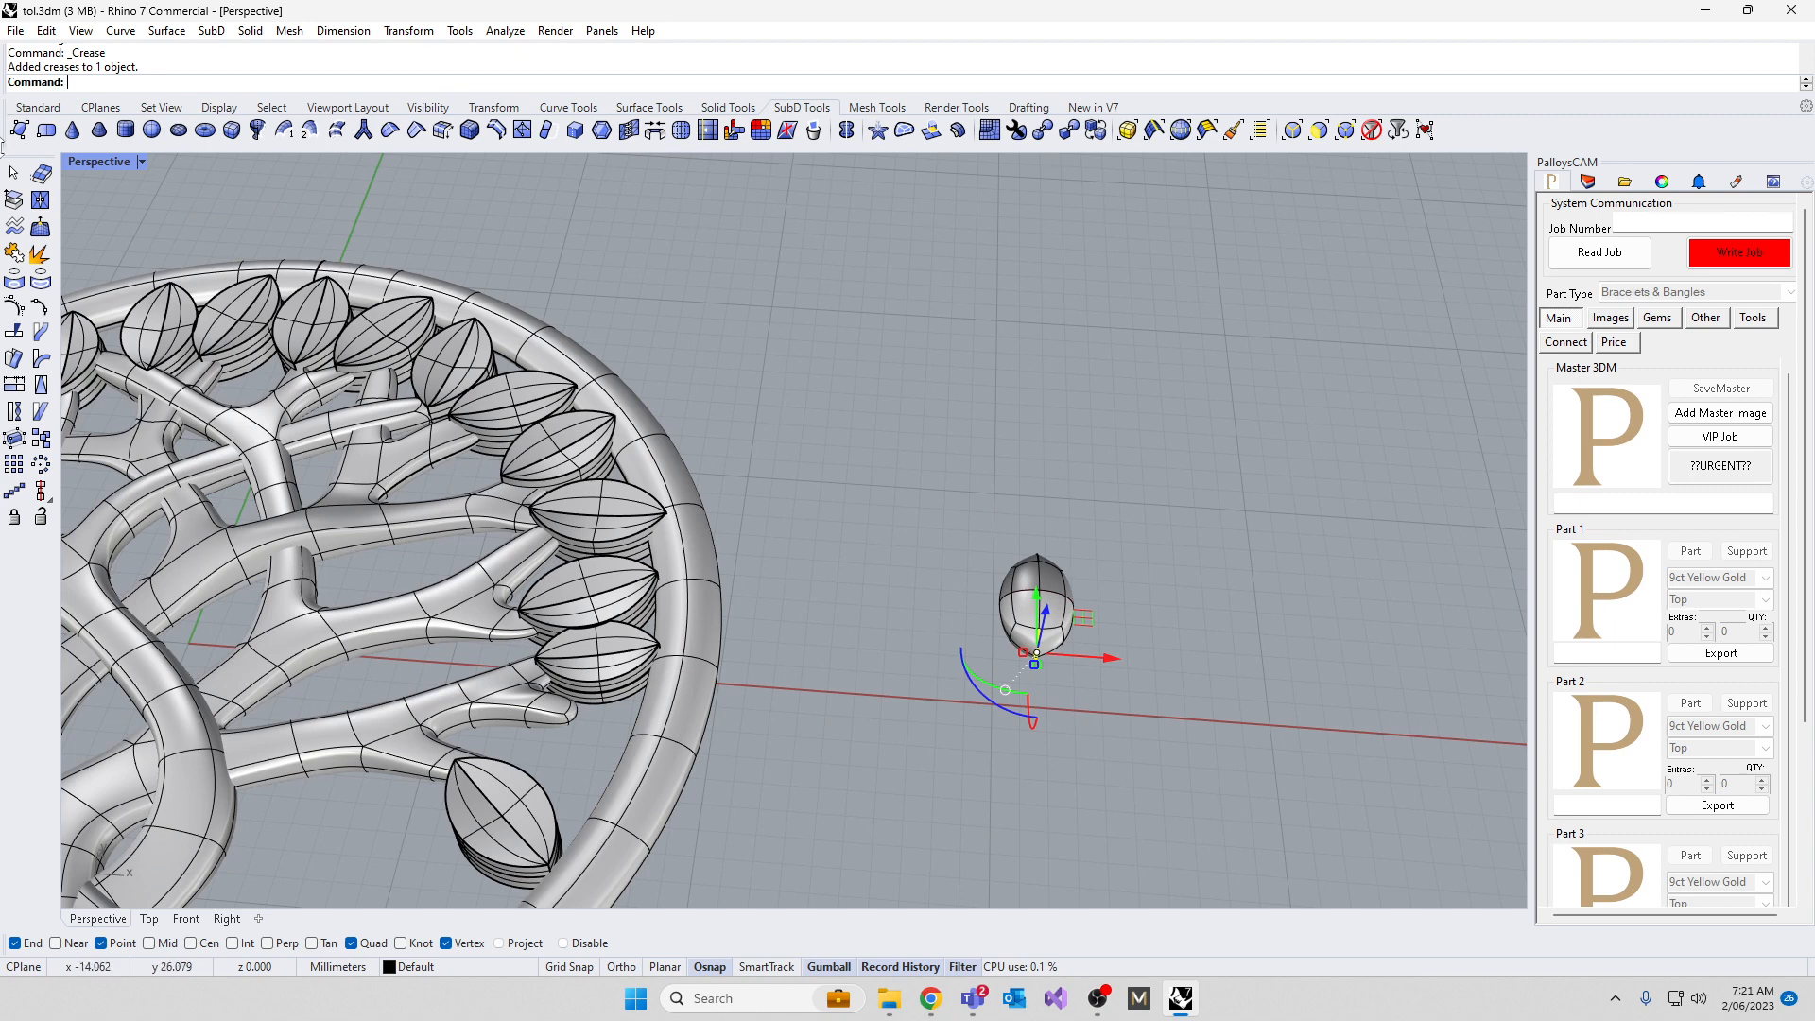
Set the Perspective view's display mode to Ghosted and clear the edge selection on the oval SubD
{"action": "left_click", "coordinate": [94, 158]}
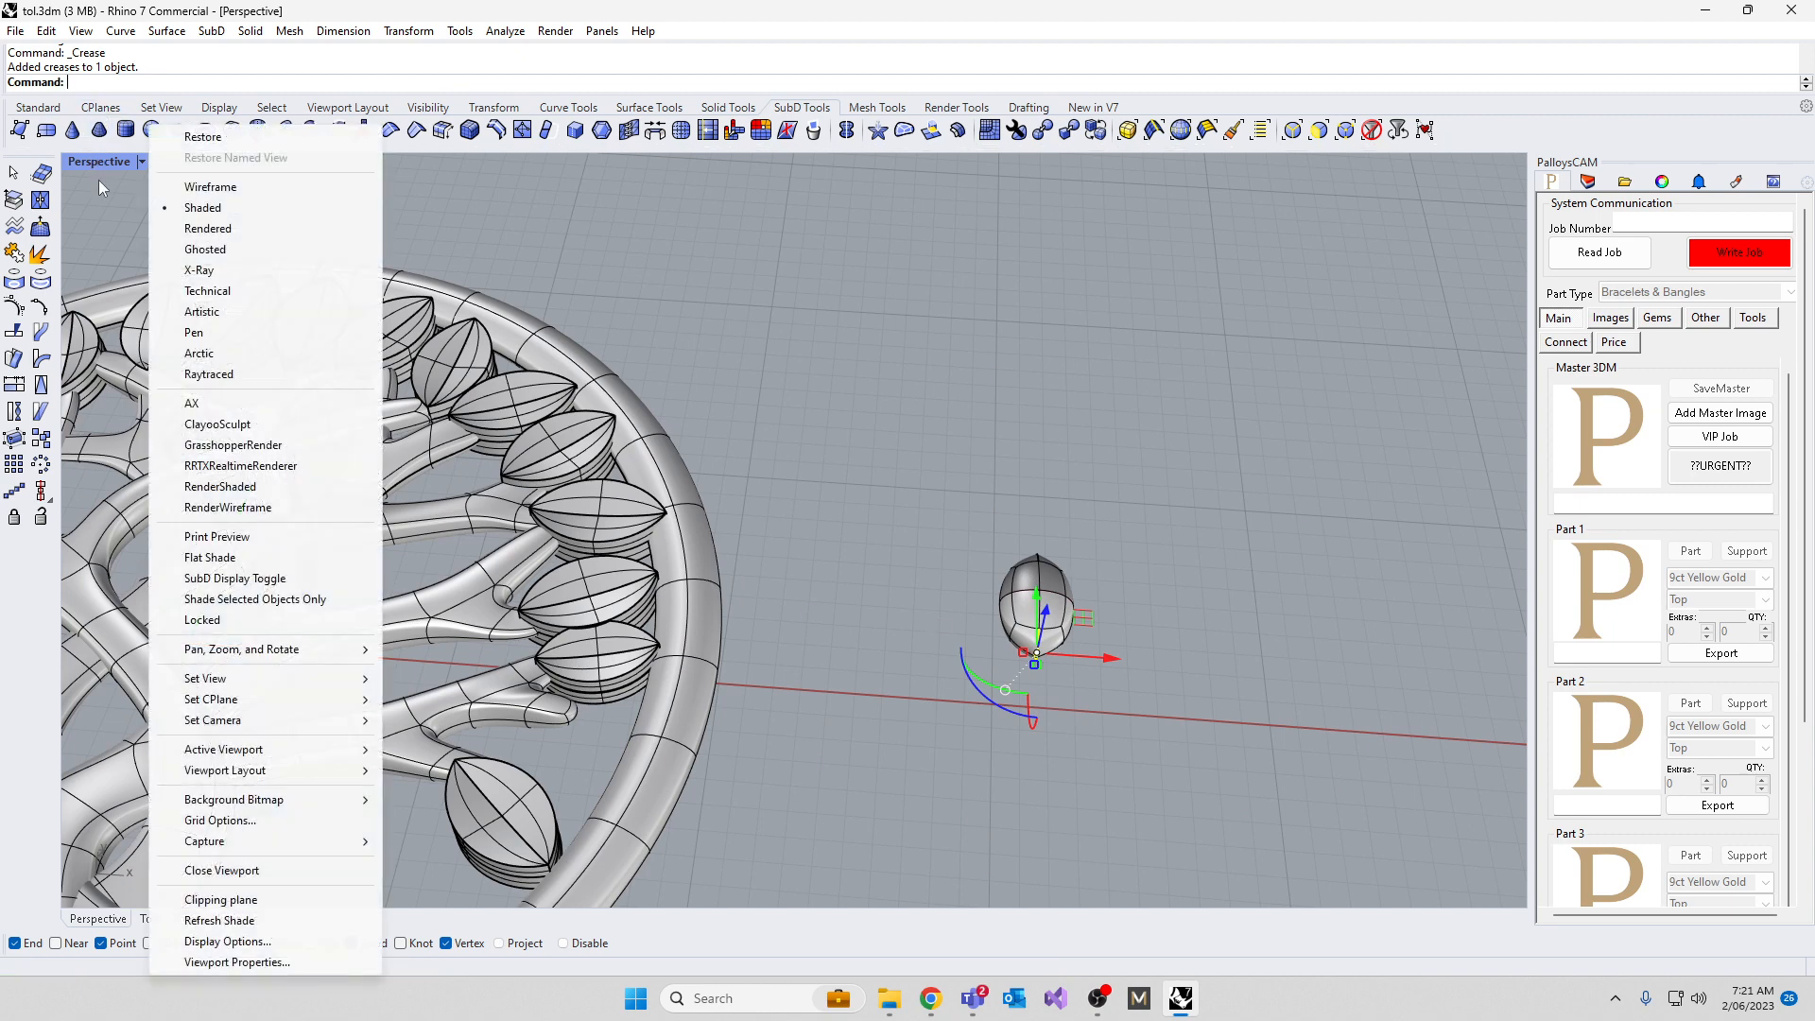
{"action": "left_click", "coordinate": [204, 250]}
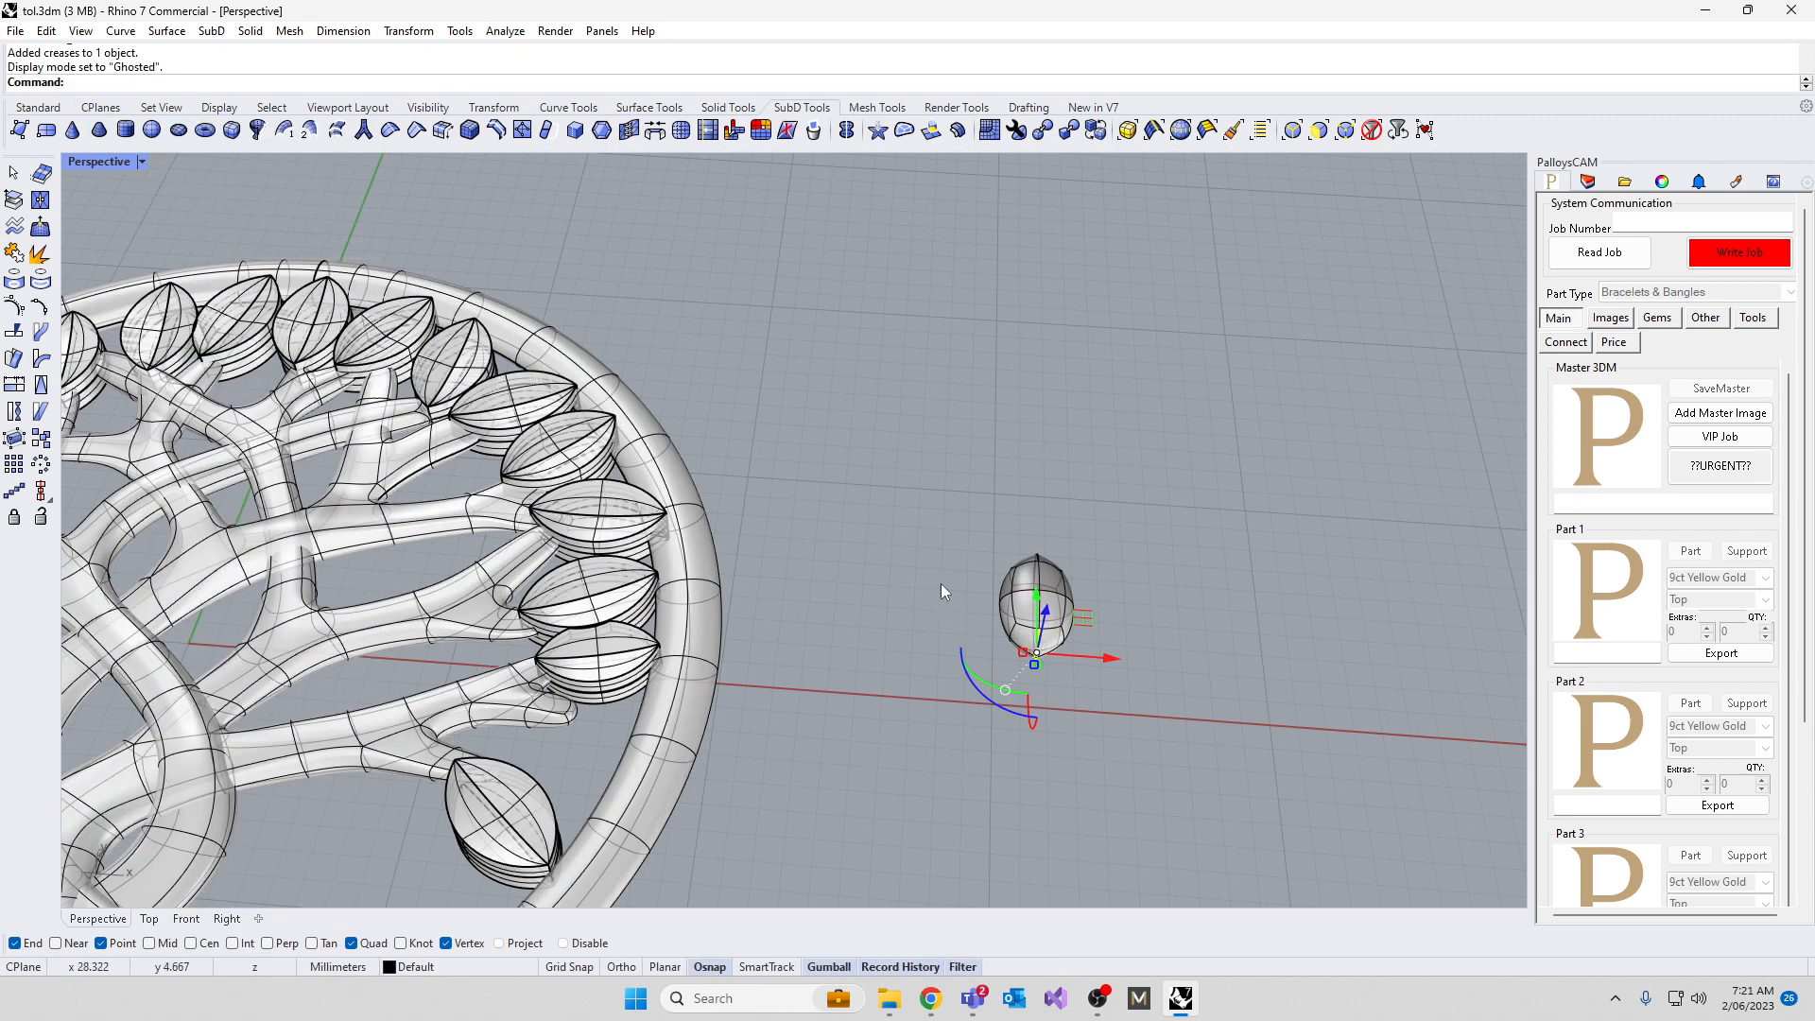
{"action": "scroll", "coordinate": [813, 367], "scroll_direction": "down", "scroll_amount": 5}
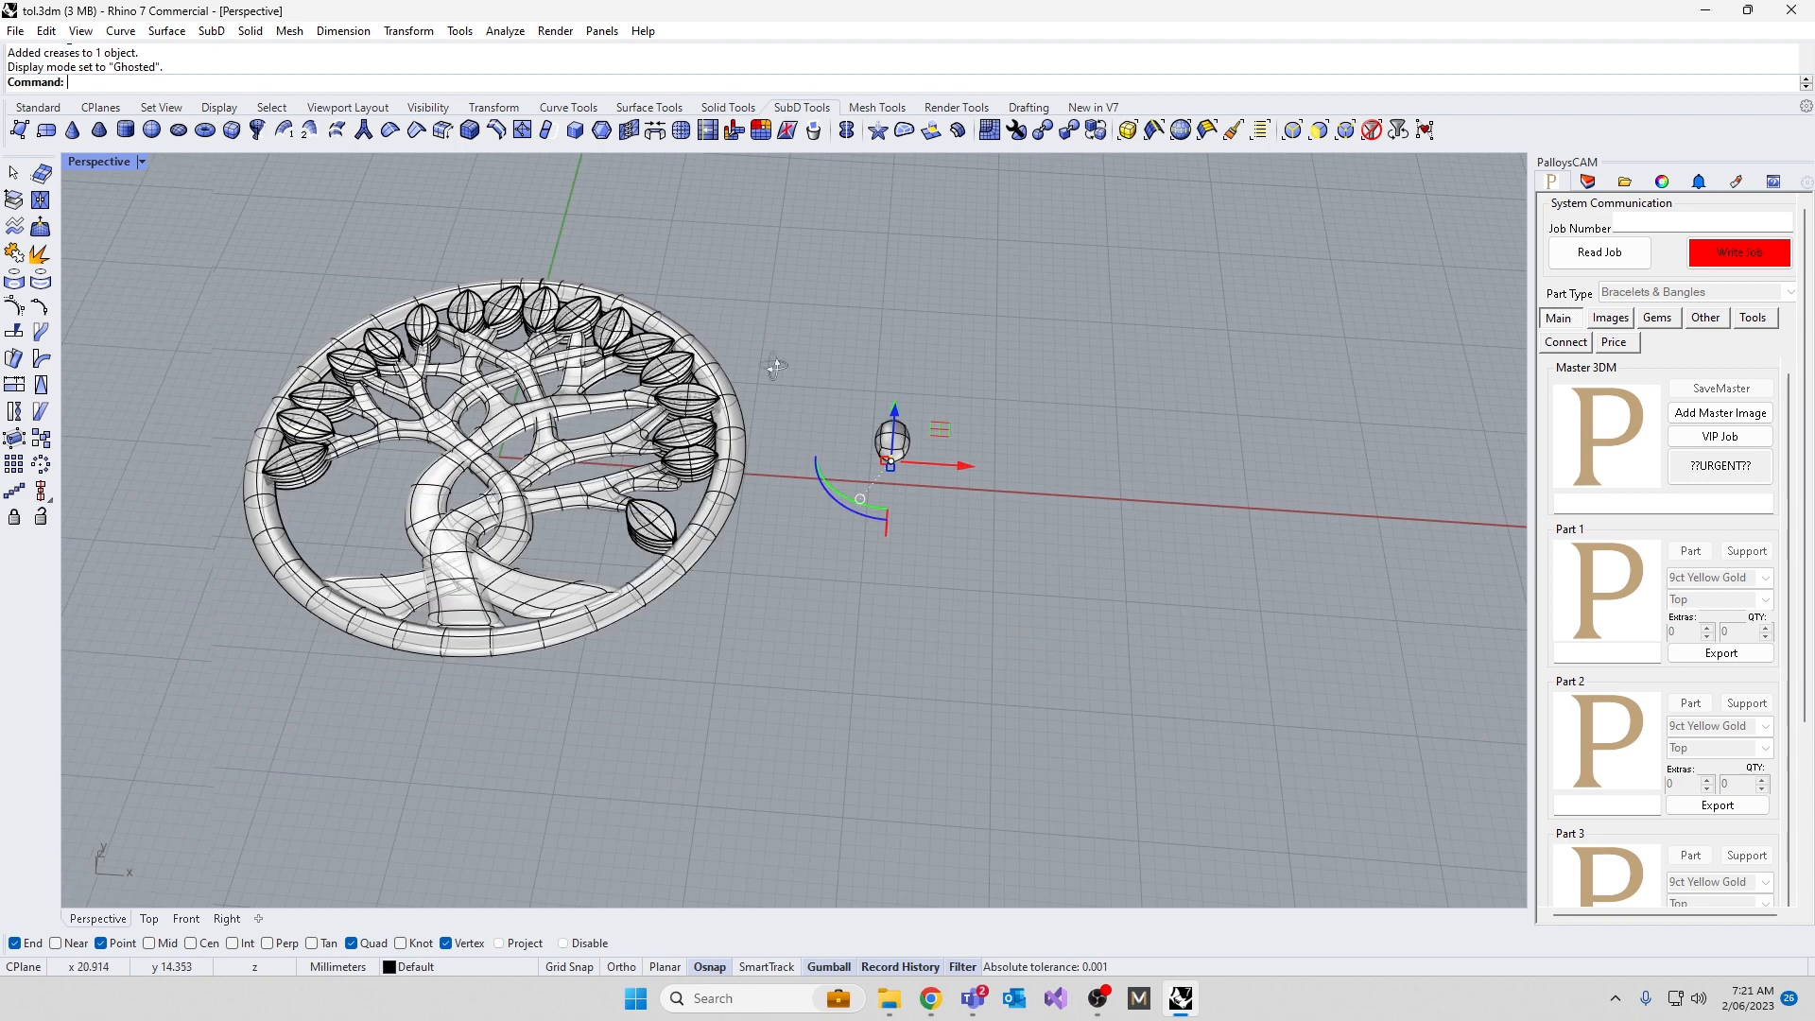
{"action": "right_click_drag", "start_coordinate": [774, 366], "coordinate": [815, 511]}
{"action": "scroll", "coordinate": [867, 588], "scroll_direction": "up", "scroll_amount": 10}
{"action": "left_click", "coordinate": [756, 433]}
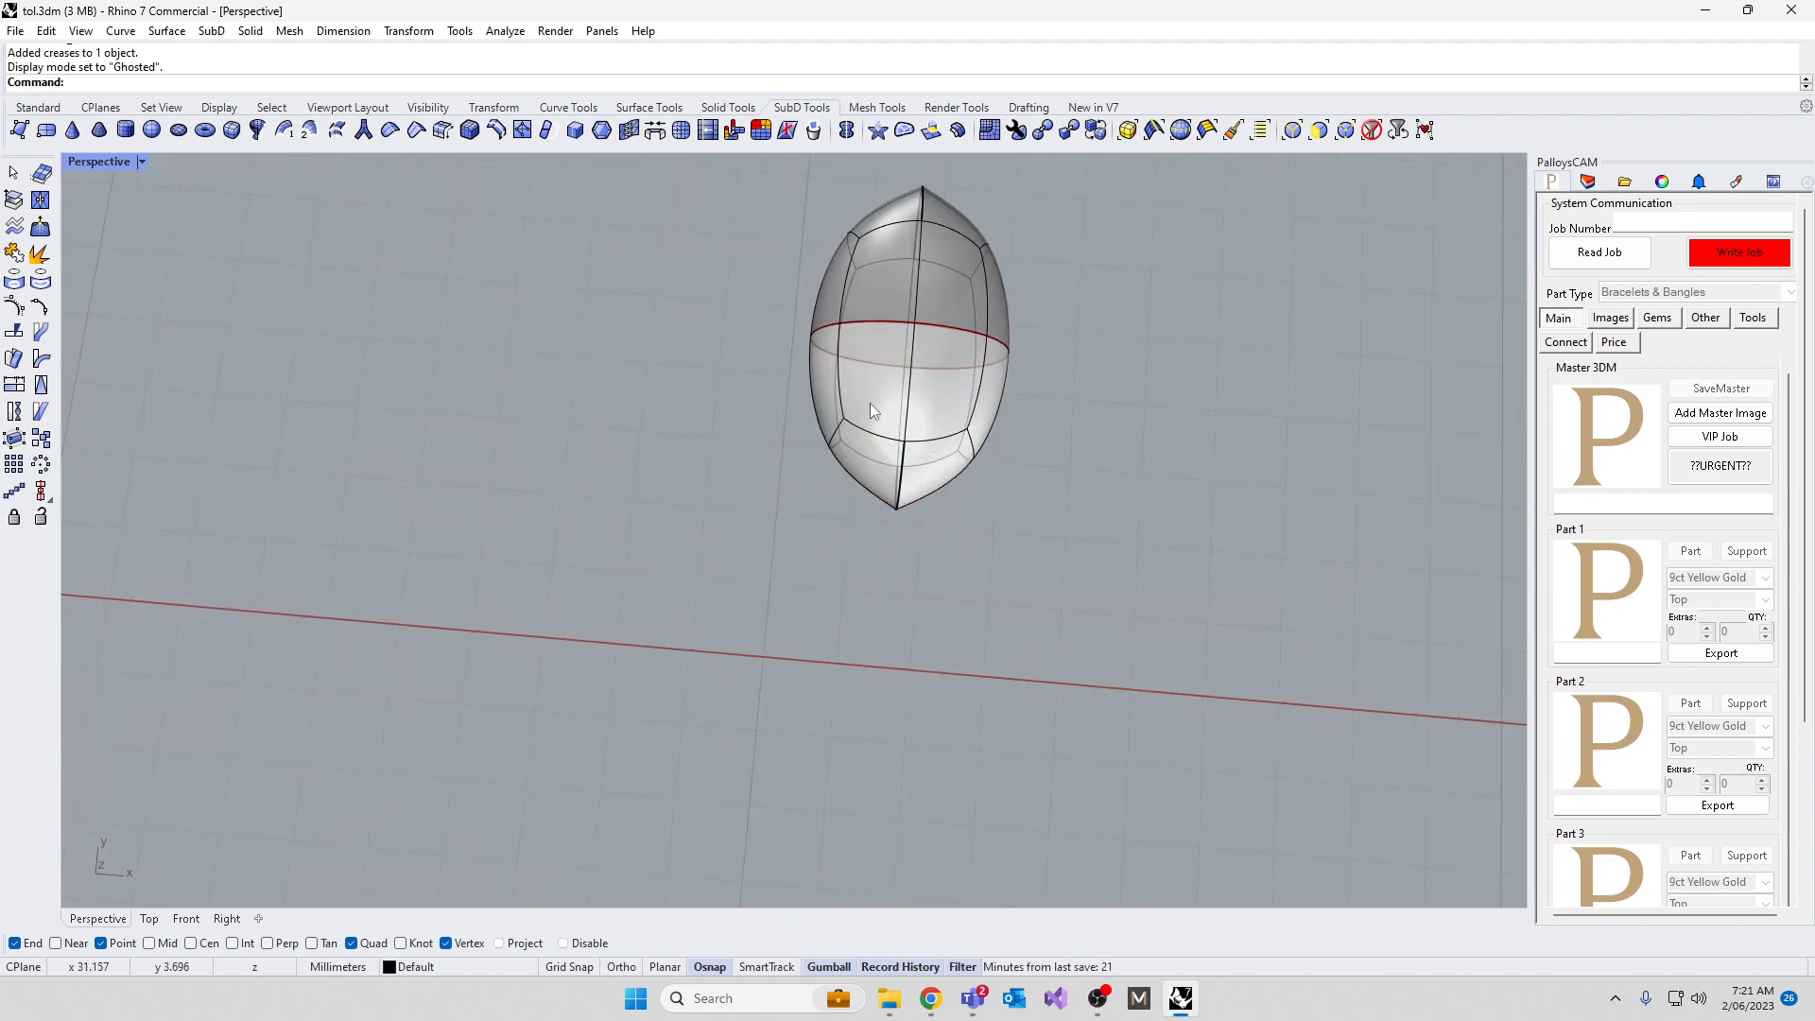
{"action": "scroll", "coordinate": [915, 434], "scroll_direction": "up", "scroll_amount": 6}
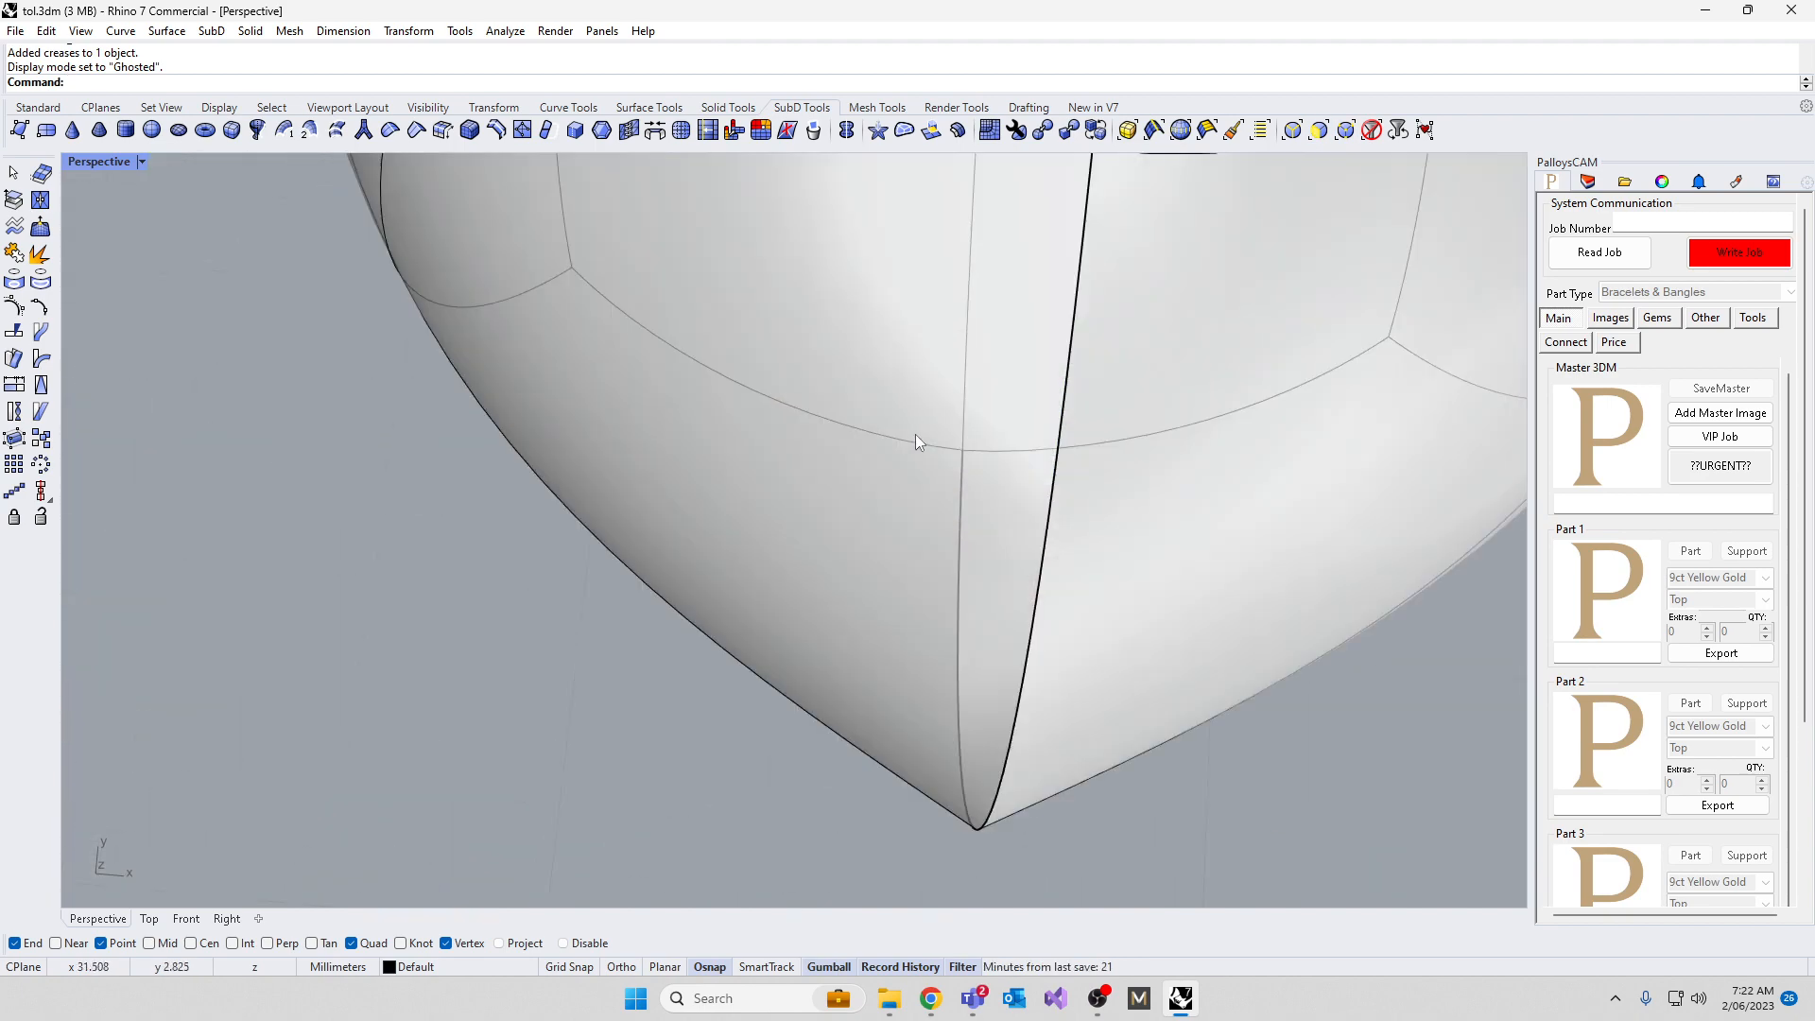
{"action": "scroll", "coordinate": [915, 434], "scroll_direction": "down", "scroll_amount": 3}
{"action": "left_click", "coordinate": [926, 444]}
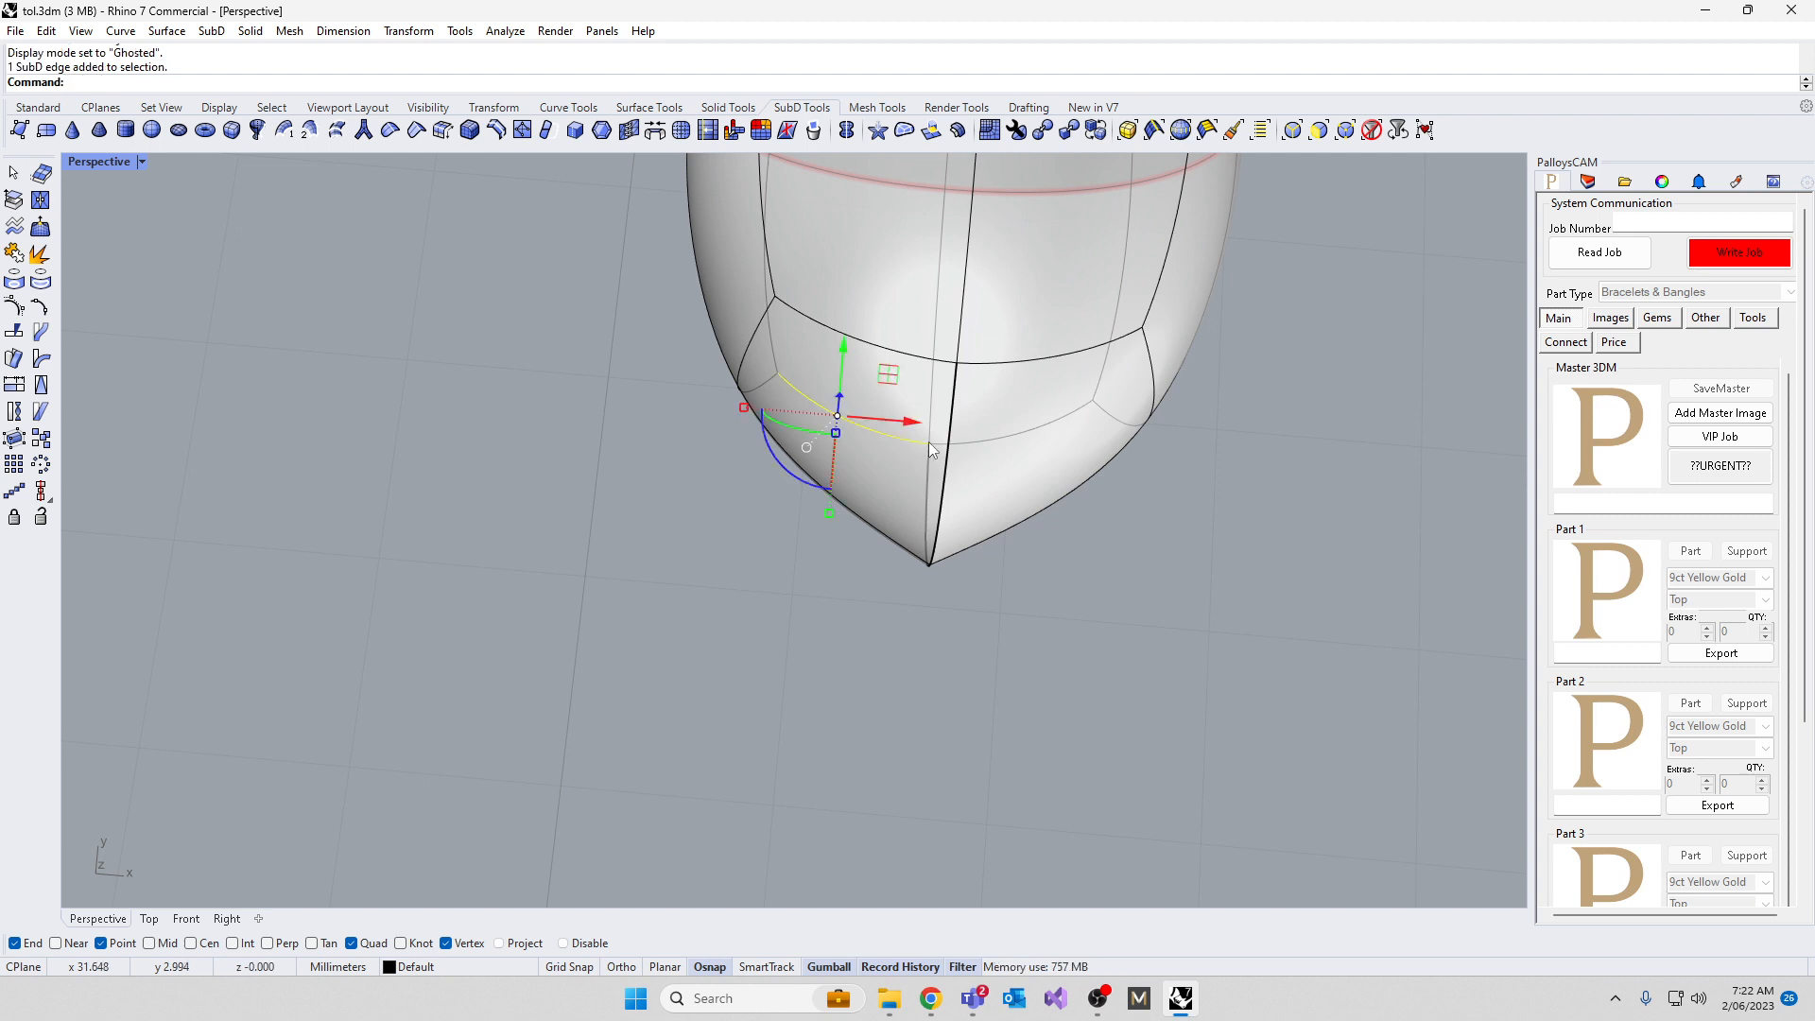
{"action": "left_click", "coordinate": [928, 443]}
{"action": "left_click", "coordinate": [1023, 323]}
Restrict selection to vertices and move the upper and lower centre vertices at the leaf's near end closer to the tip in the Top view
{"action": "left_click", "coordinate": [1293, 131]}
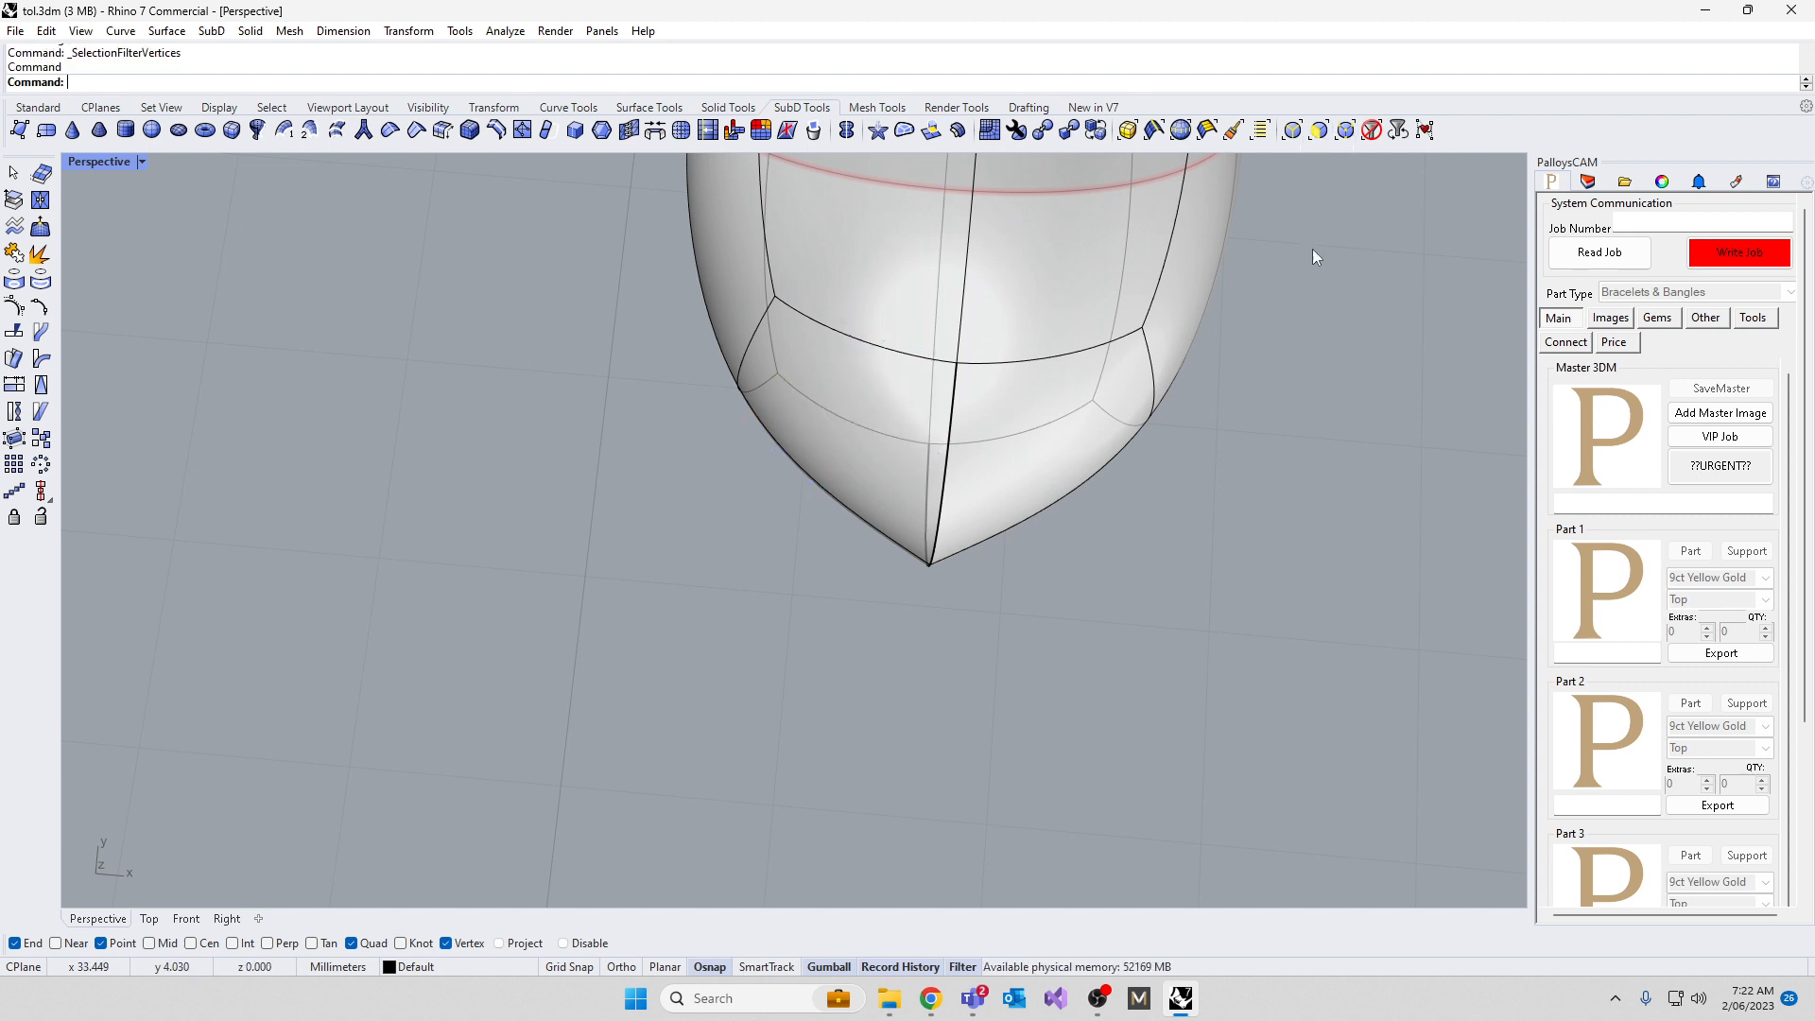
{"action": "left_click_drag", "start_coordinate": [948, 463], "coordinate": [947, 460]}
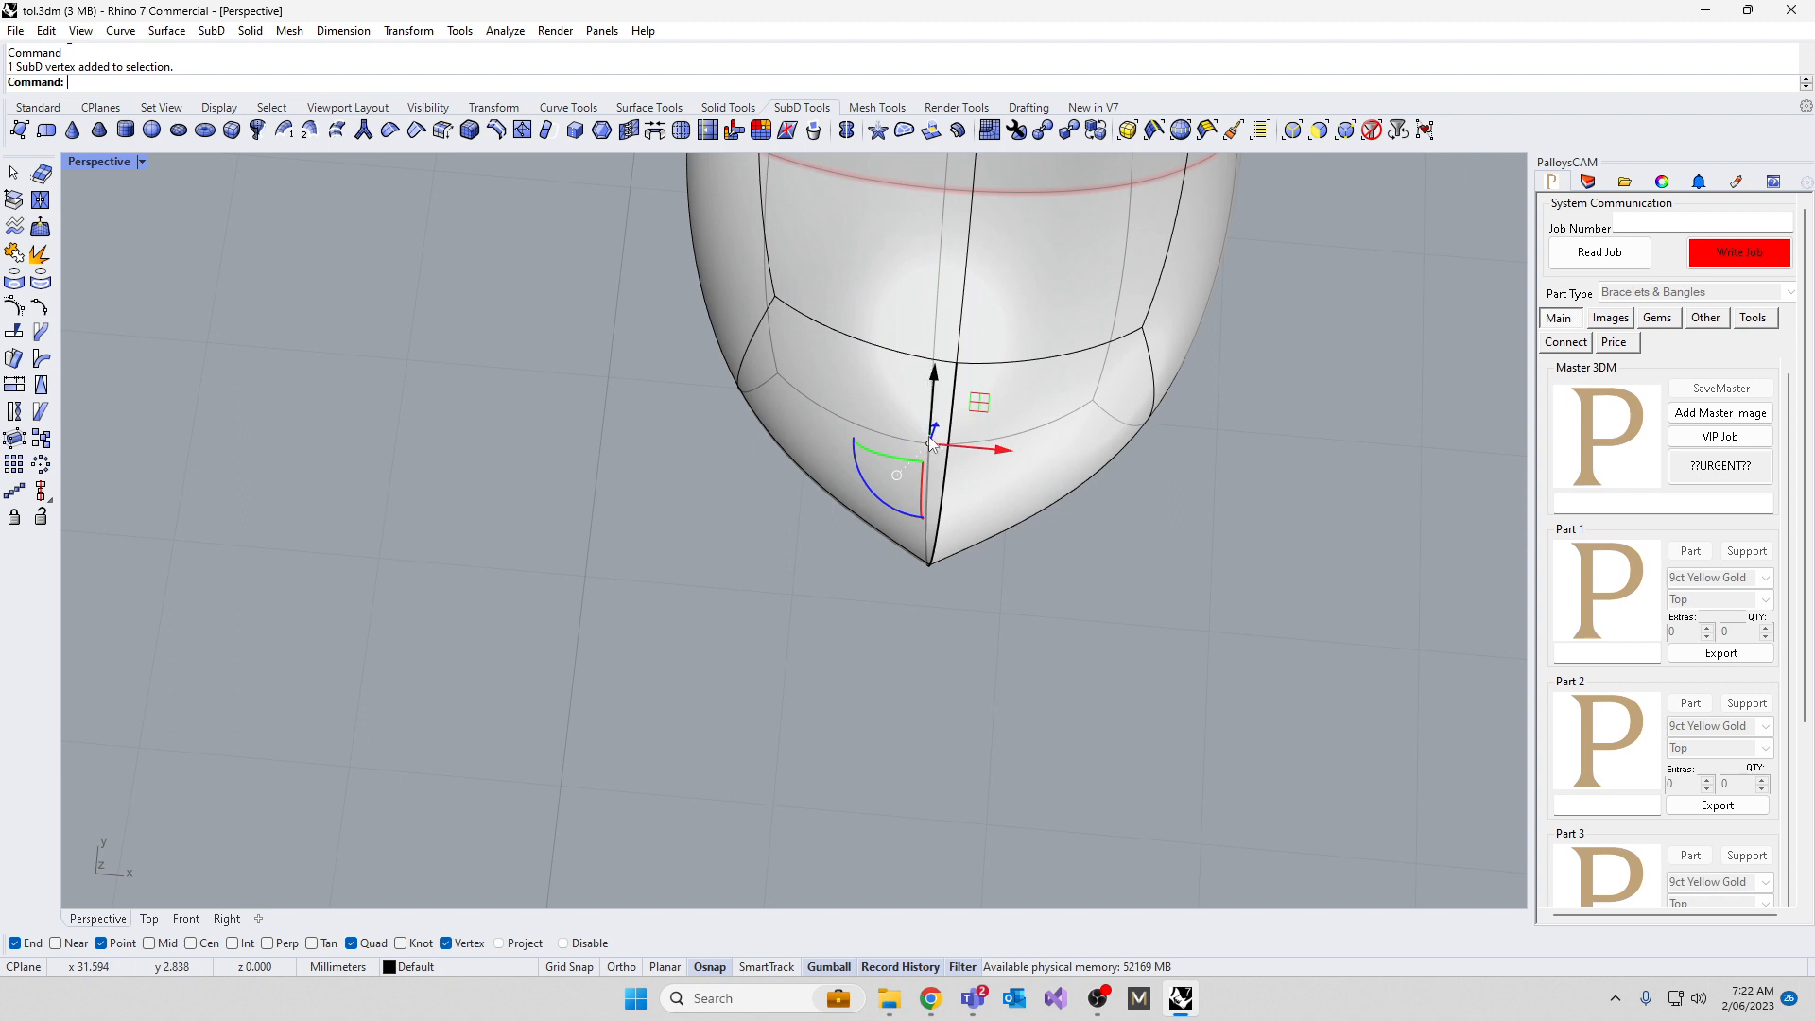
{"action": "left_click", "coordinate": [955, 361], "text": "shift"}
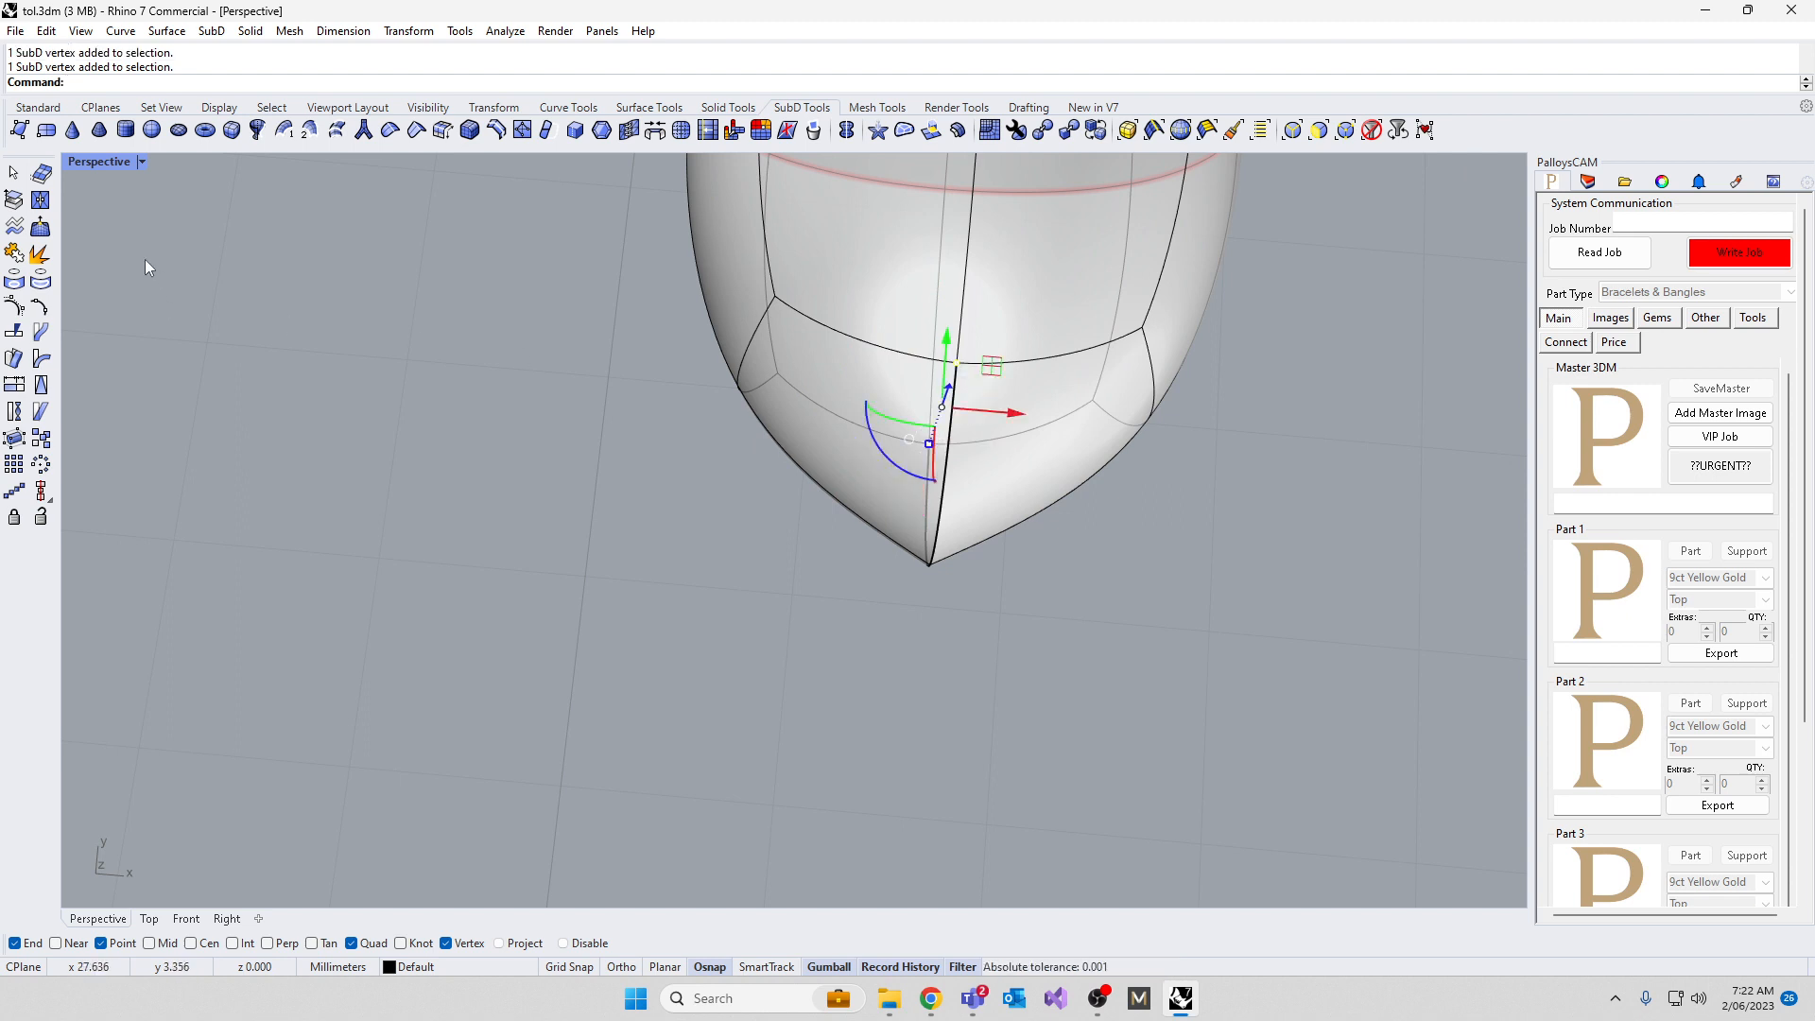
{"action": "double_click", "coordinate": [93, 168]}
{"action": "scroll", "coordinate": [598, 460], "scroll_direction": "up", "scroll_amount": 3}
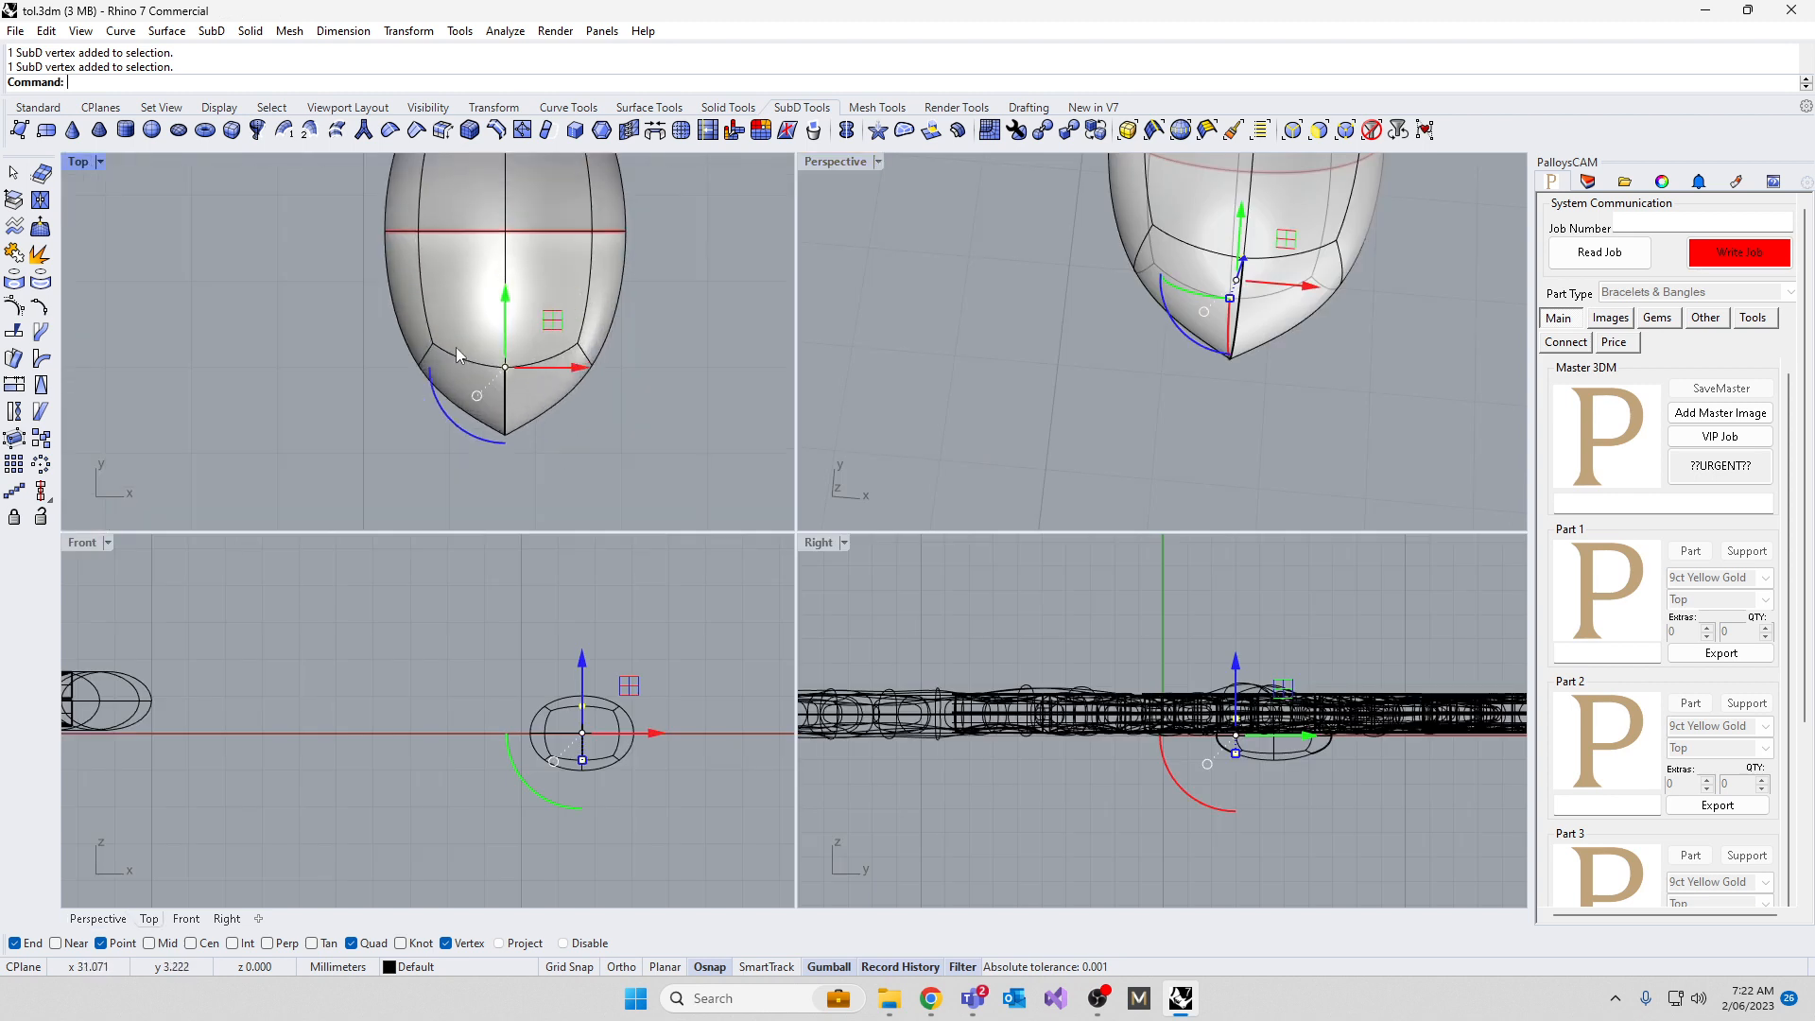
{"action": "left_click_drag", "start_coordinate": [466, 333], "coordinate": [540, 383]}
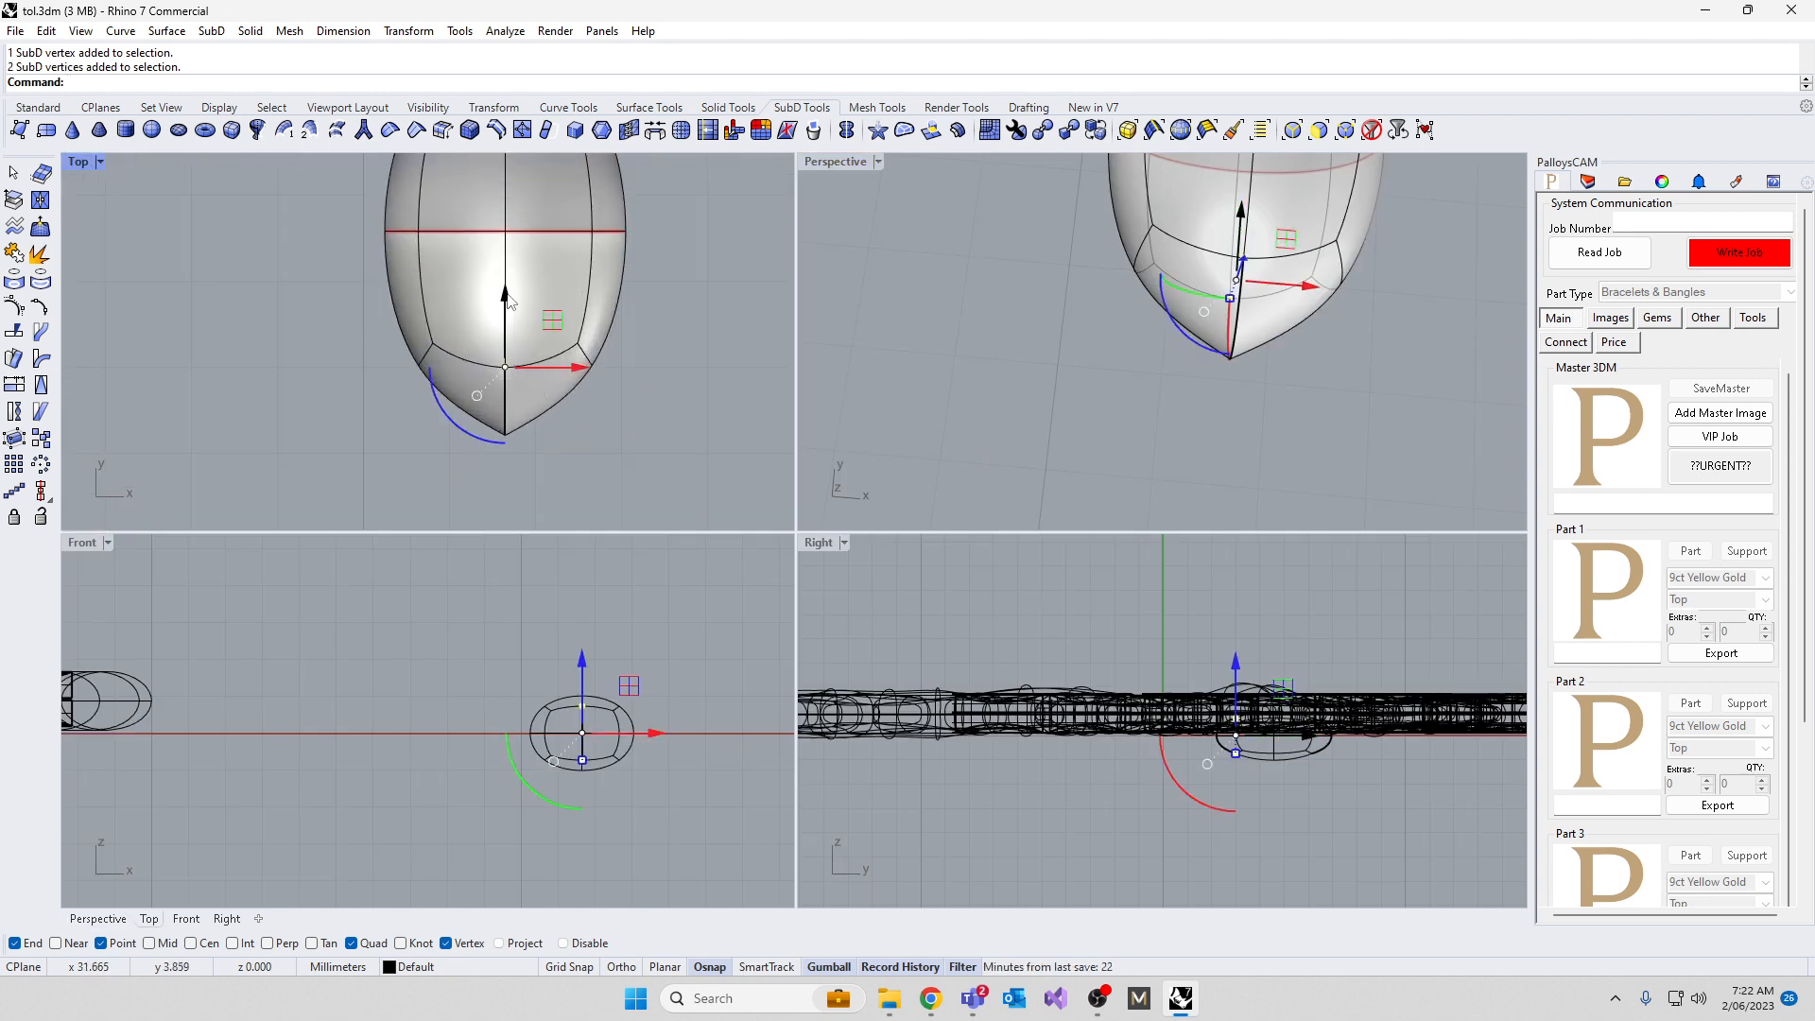
{"action": "left_click_drag", "start_coordinate": [511, 302], "coordinate": [502, 371]}
Examine the reshaped near end of the leaf in the Top and Perspective views and compare it with the pendant's leaves
{"action": "scroll", "coordinate": [503, 379], "scroll_direction": "down", "scroll_amount": 3}
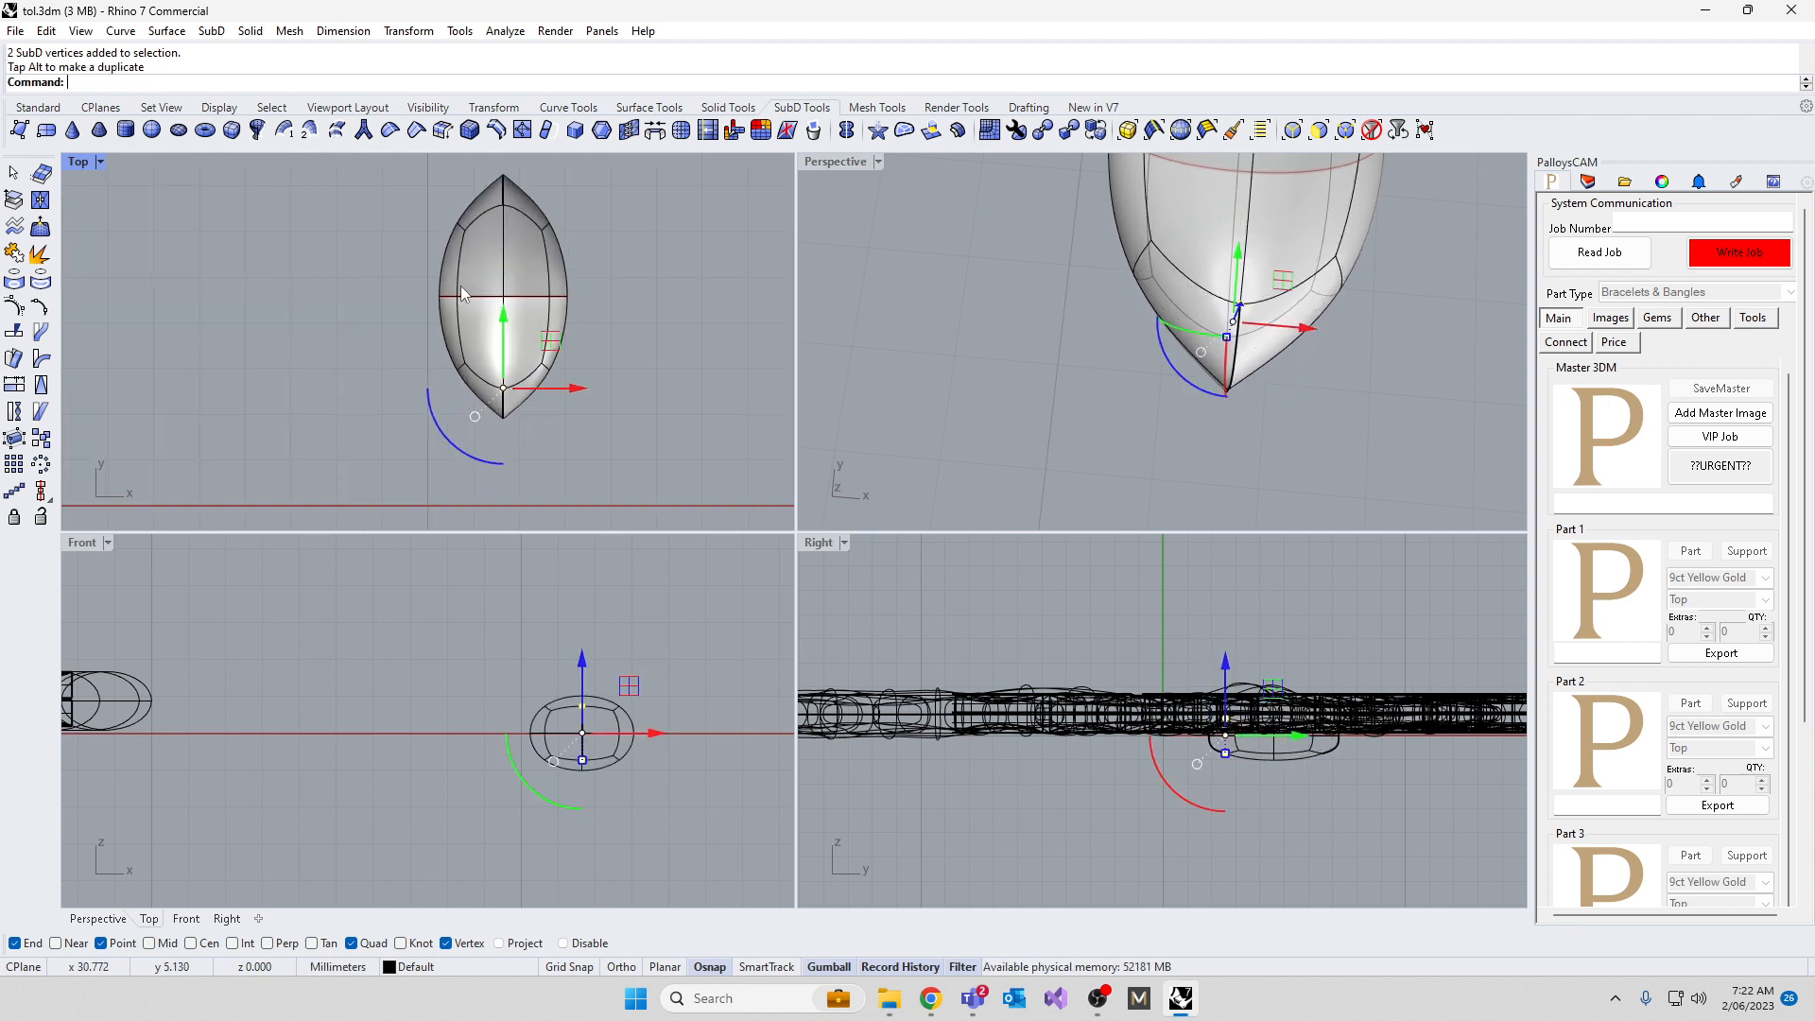
{"action": "scroll", "coordinate": [522, 393], "scroll_direction": "up", "scroll_amount": 2}
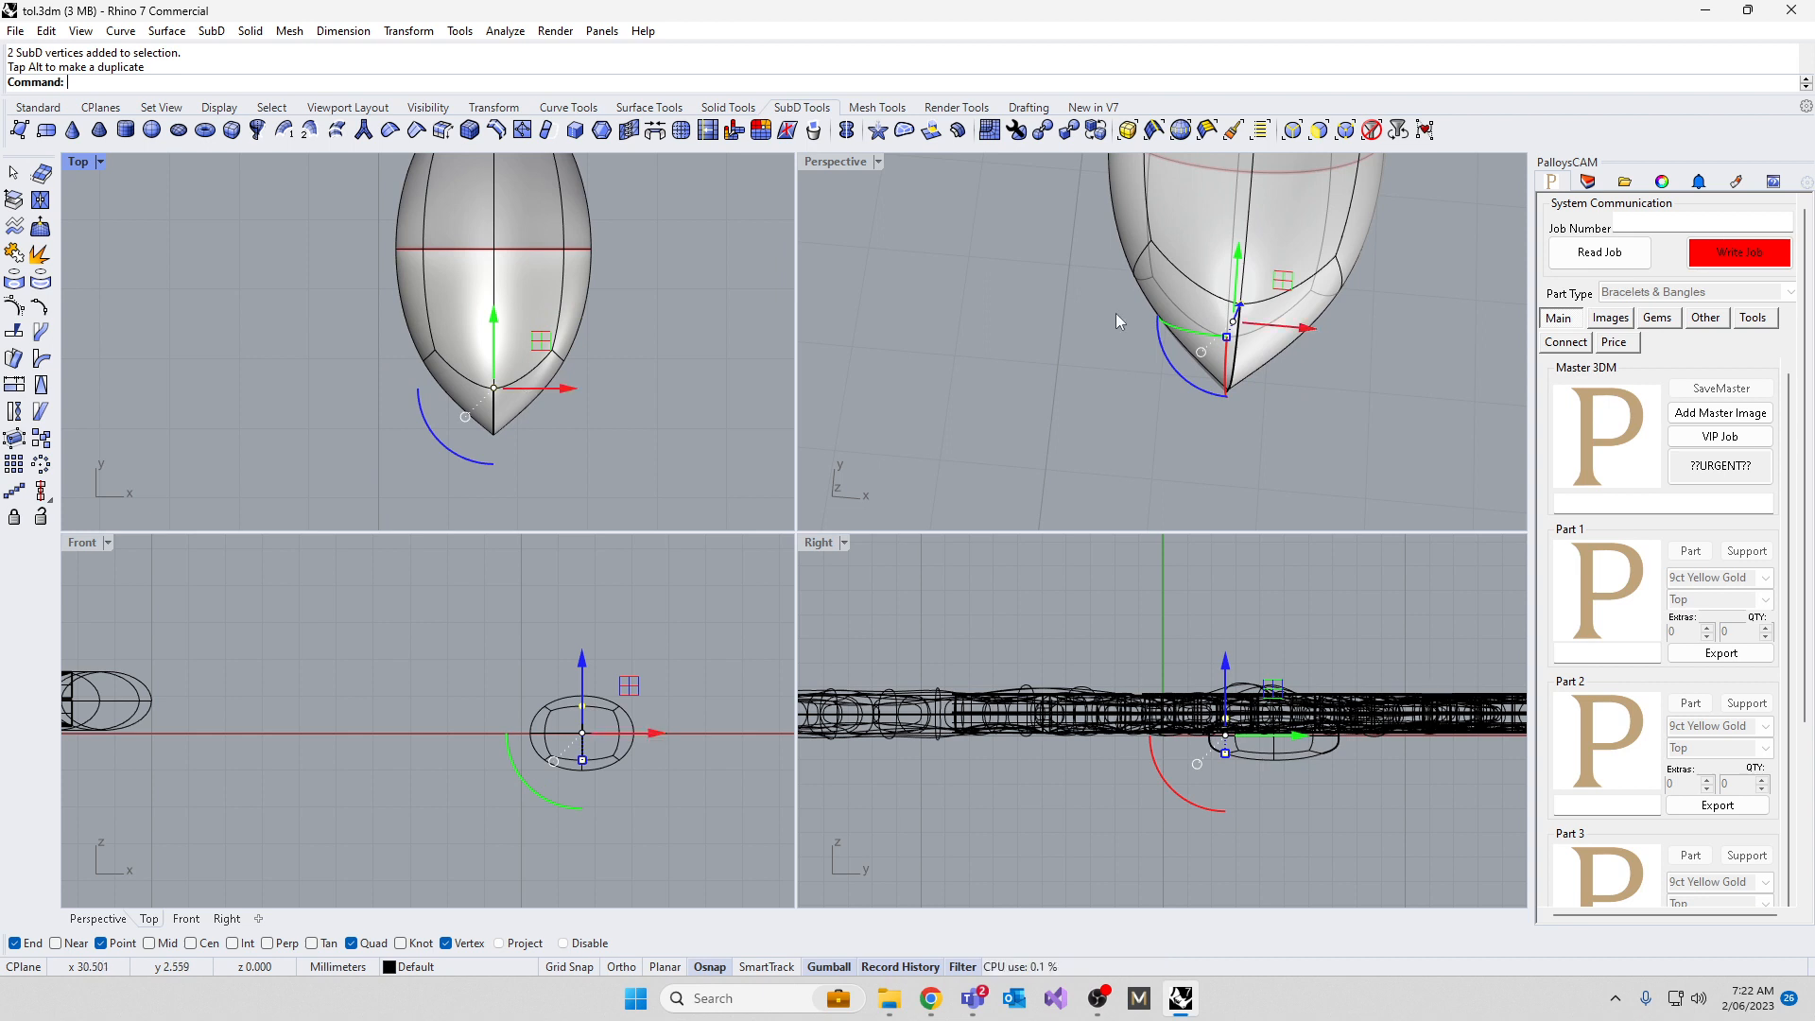
{"action": "mouse_move", "coordinate": [1092, 341]}
{"action": "right_mouse_down"}
{"action": "mouse_move", "coordinate": [1053, 377]}
{"action": "mouse_move", "coordinate": [1062, 332]}
{"action": "right_mouse_up"}
{"action": "scroll", "coordinate": [1082, 390], "scroll_direction": "down", "scroll_amount": 6}
{"action": "scroll", "coordinate": [1064, 342], "scroll_direction": "down", "scroll_amount": 5}
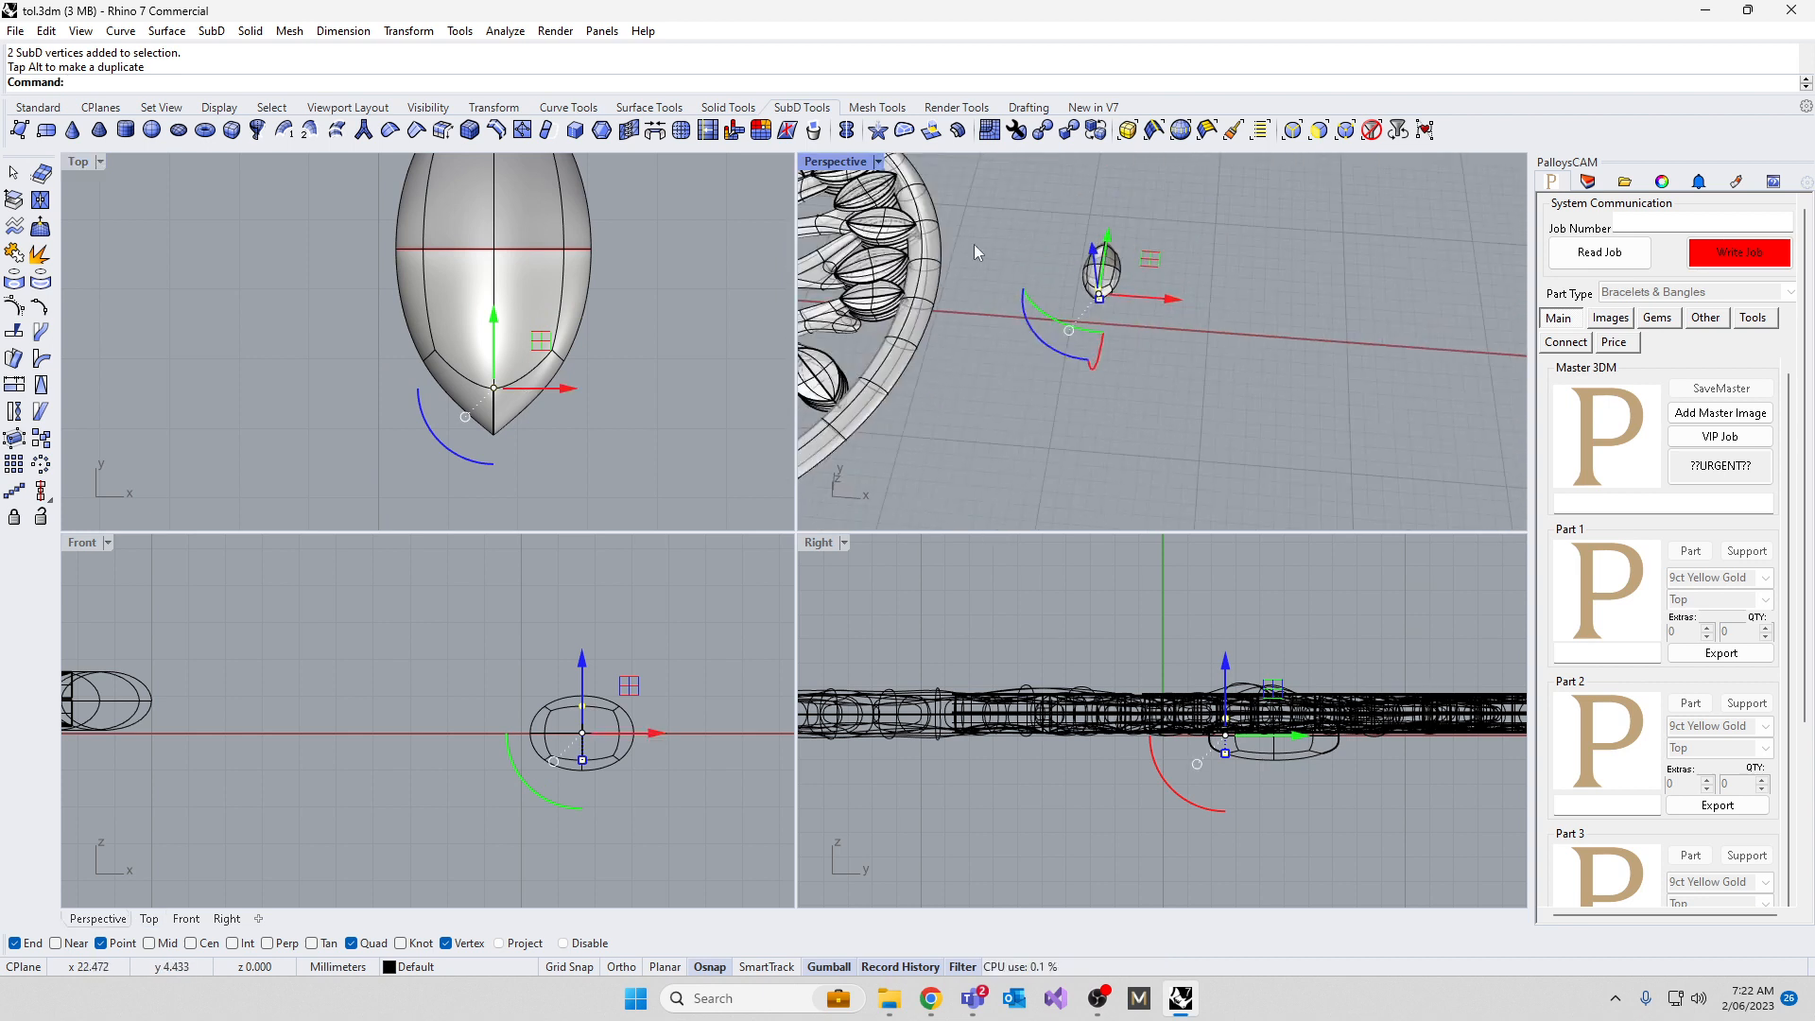
{"action": "scroll", "coordinate": [1047, 219], "scroll_direction": "up", "scroll_amount": 10}
{"action": "right_click_drag", "start_coordinate": [1127, 386], "coordinate": [1102, 353]}
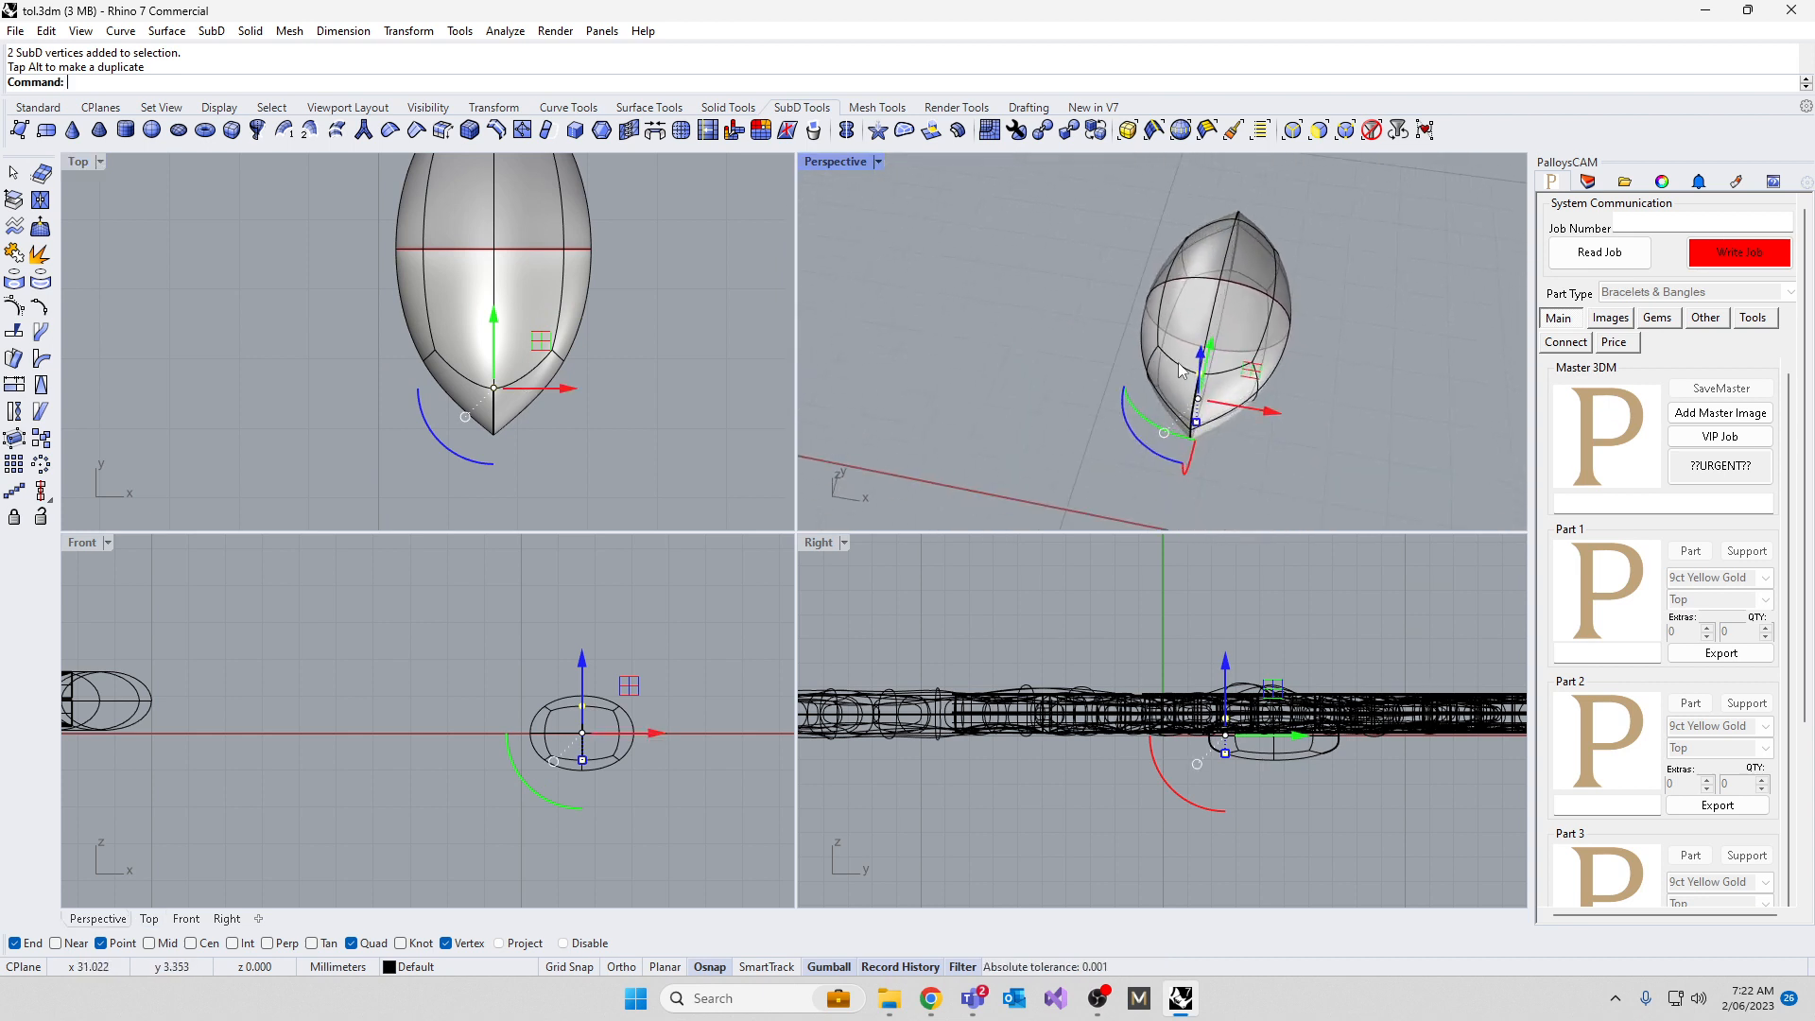
{"action": "left_click", "coordinate": [1062, 320]}
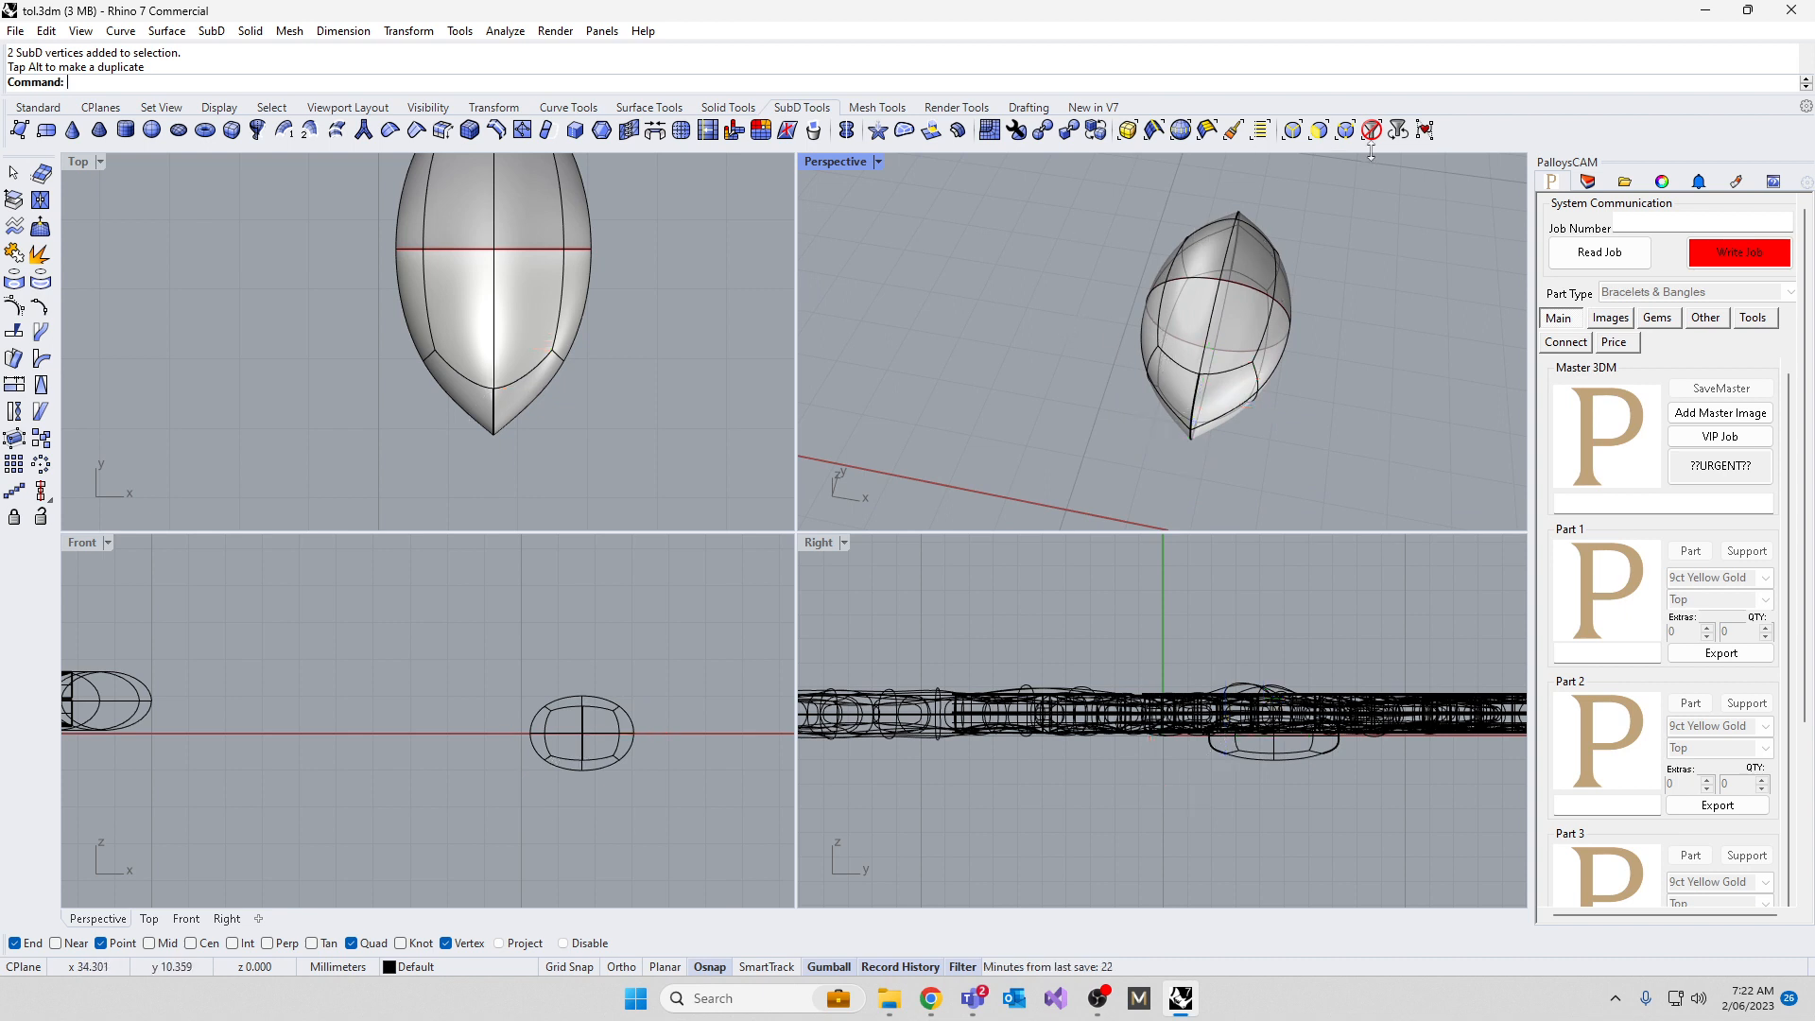
Restrict selection to edges and crease the four upper edges that form a U around the near half of the leaf
{"action": "left_click", "coordinate": [1292, 130]}
{"action": "scroll", "coordinate": [1165, 342], "scroll_direction": "up", "scroll_amount": 5}
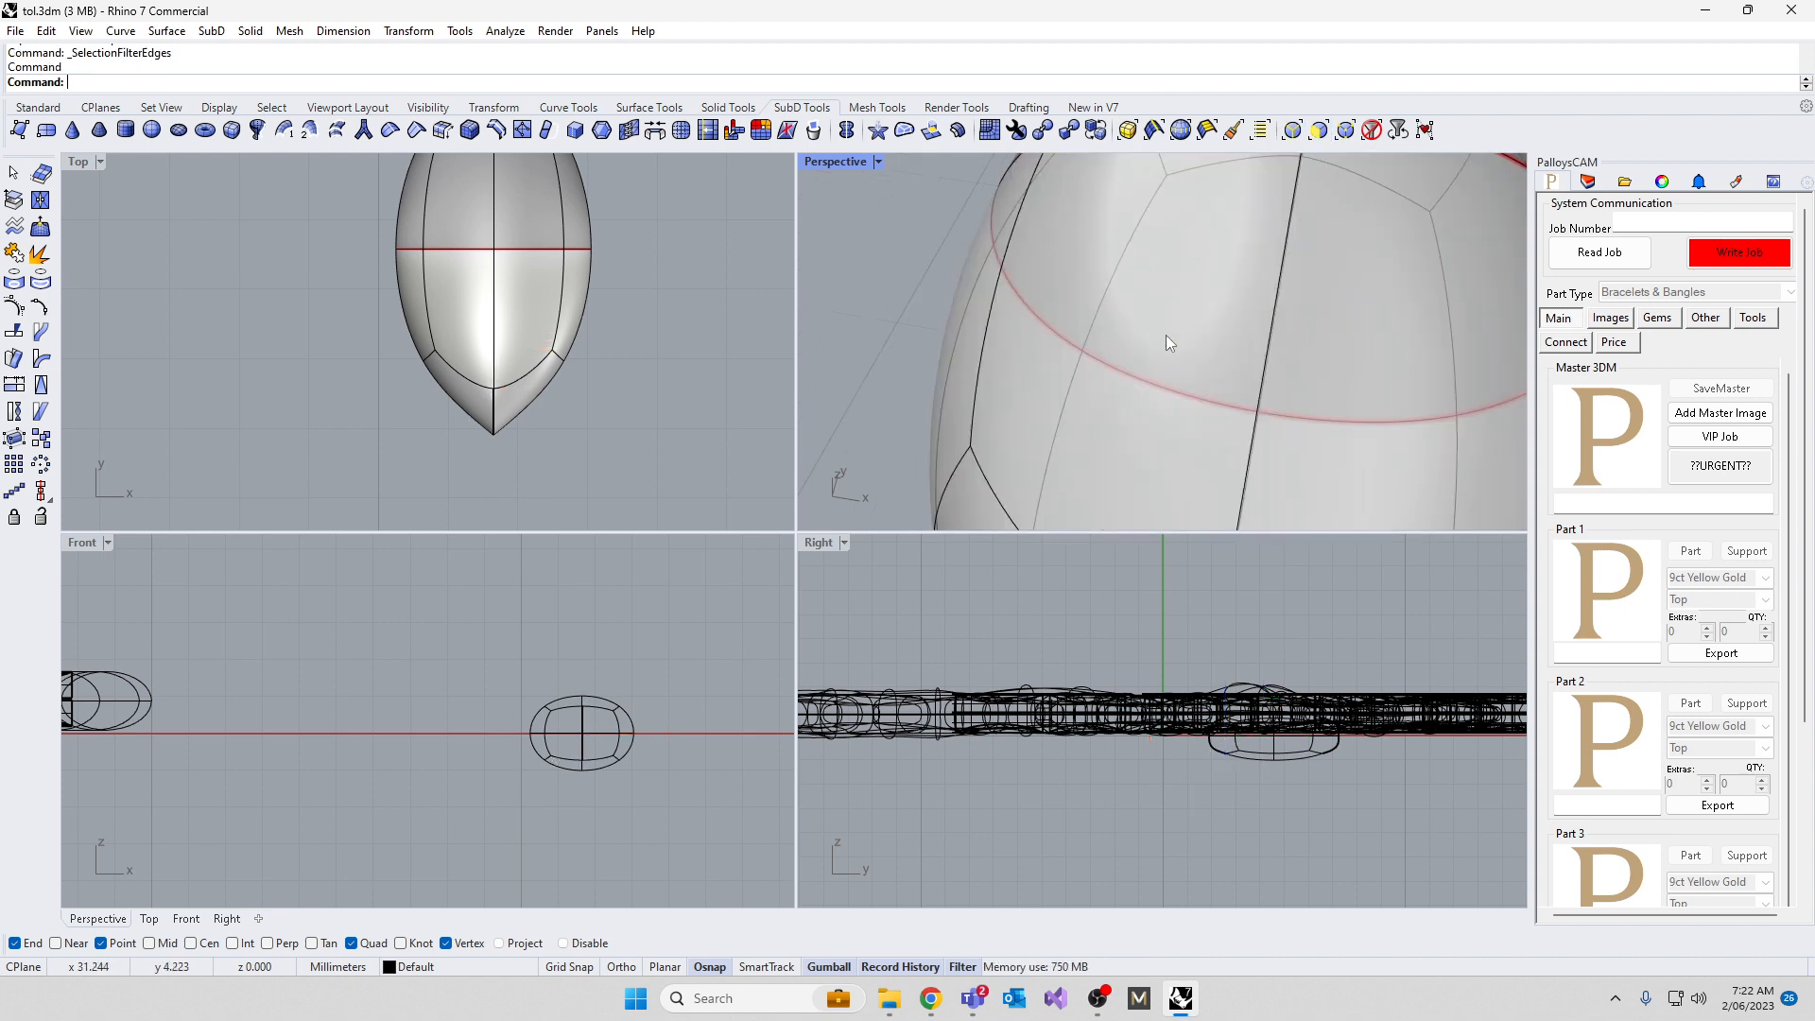
{"action": "scroll", "coordinate": [1017, 327], "scroll_direction": "down", "scroll_amount": 5}
{"action": "left_click", "coordinate": [1017, 328]}
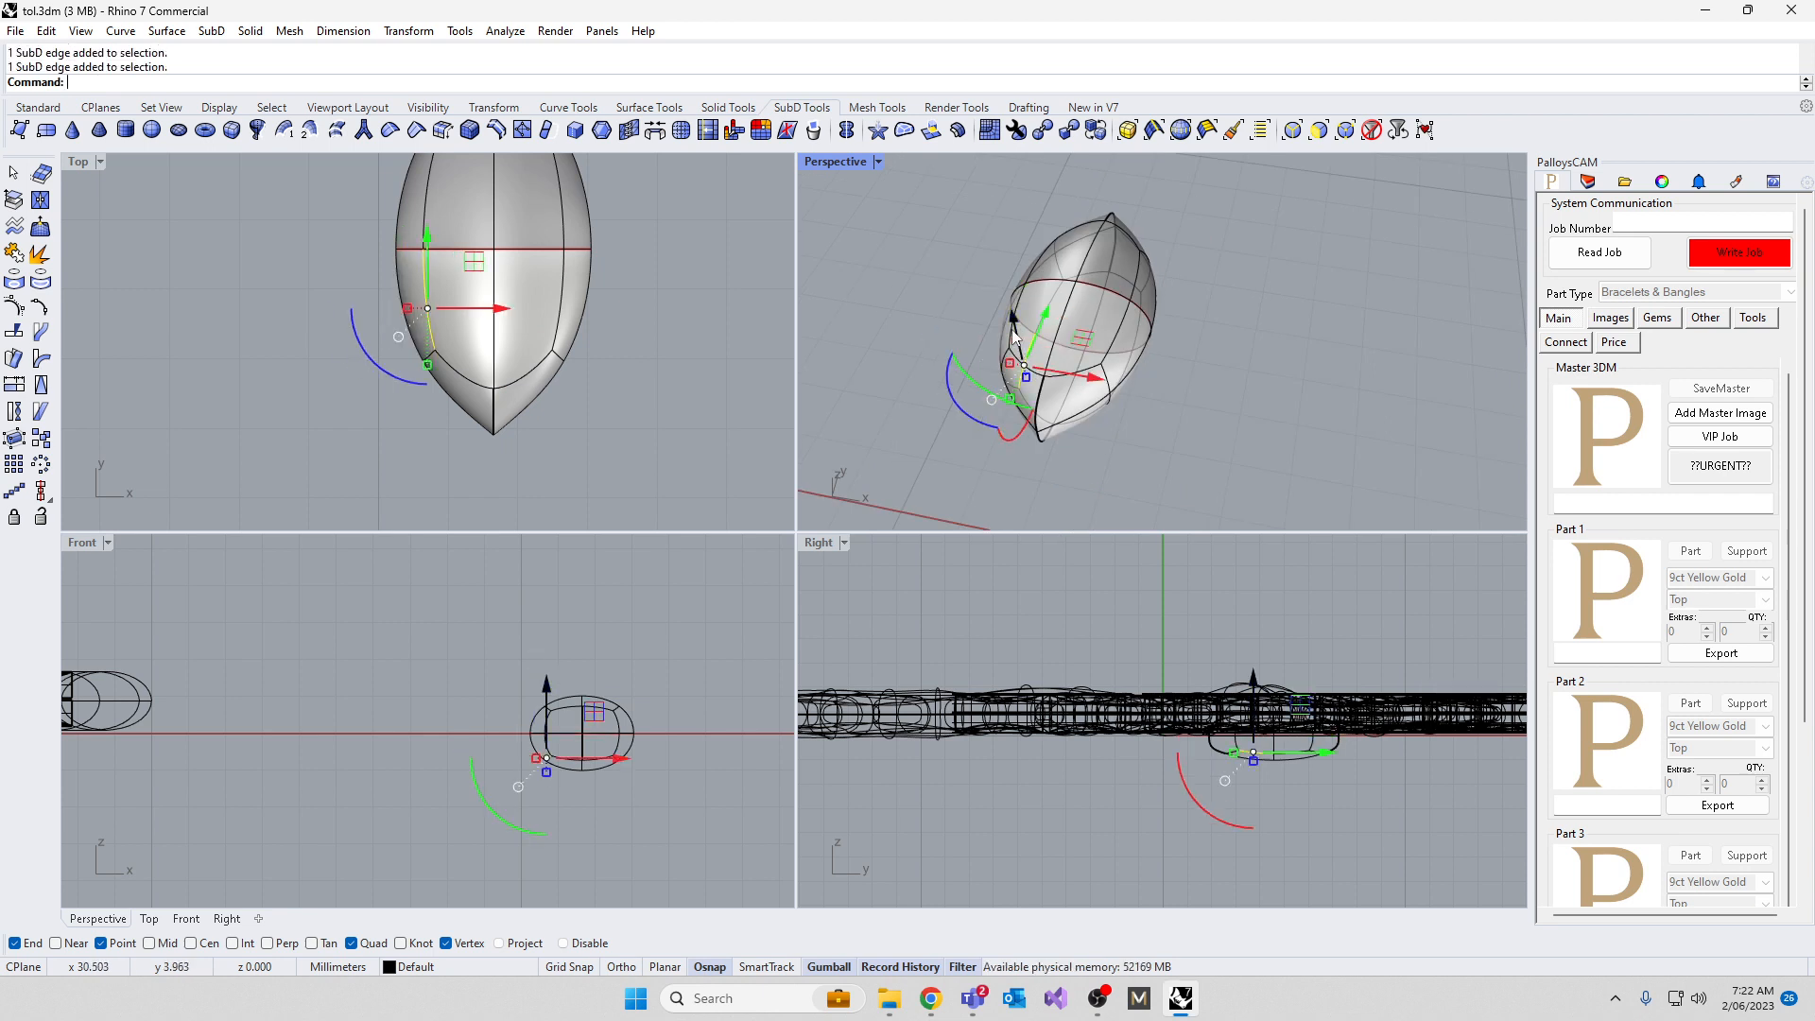
{"action": "left_click", "coordinate": [843, 365]}
{"action": "scroll", "coordinate": [1092, 352], "scroll_direction": "up", "scroll_amount": 5}
{"action": "left_click", "coordinate": [1216, 346]}
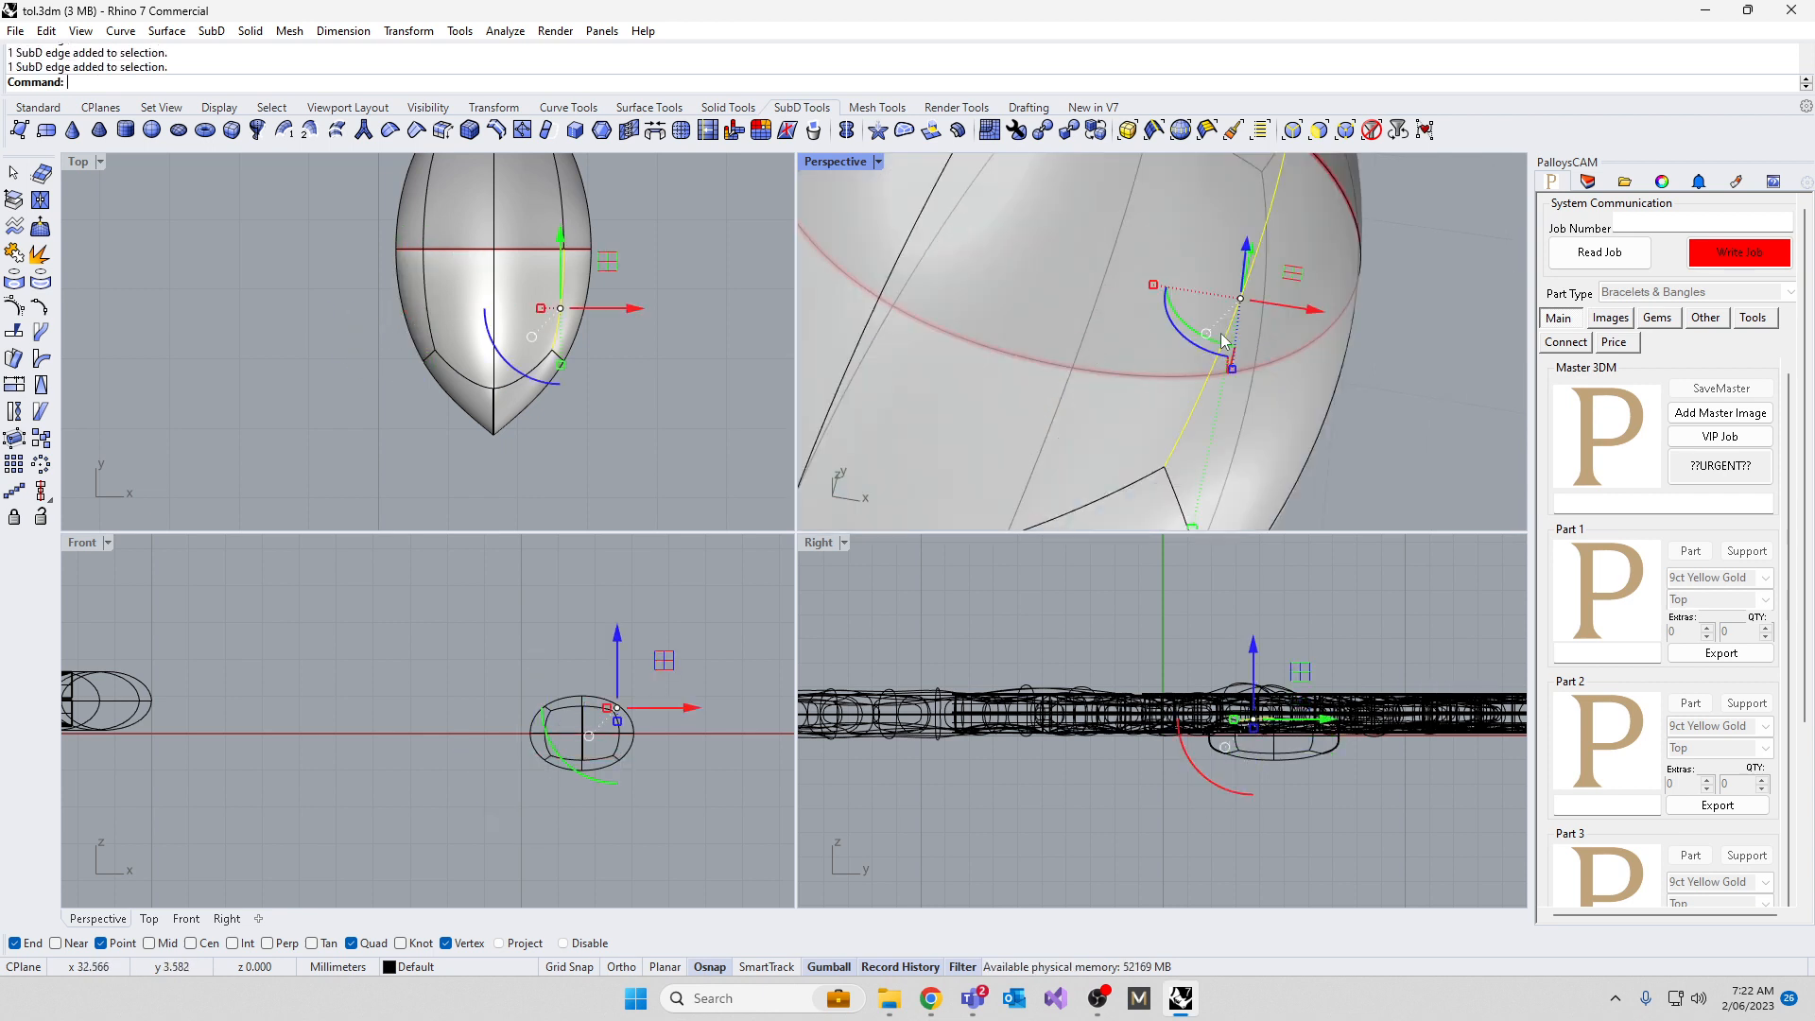
{"action": "scroll", "coordinate": [1148, 357], "scroll_direction": "down", "scroll_amount": 3}
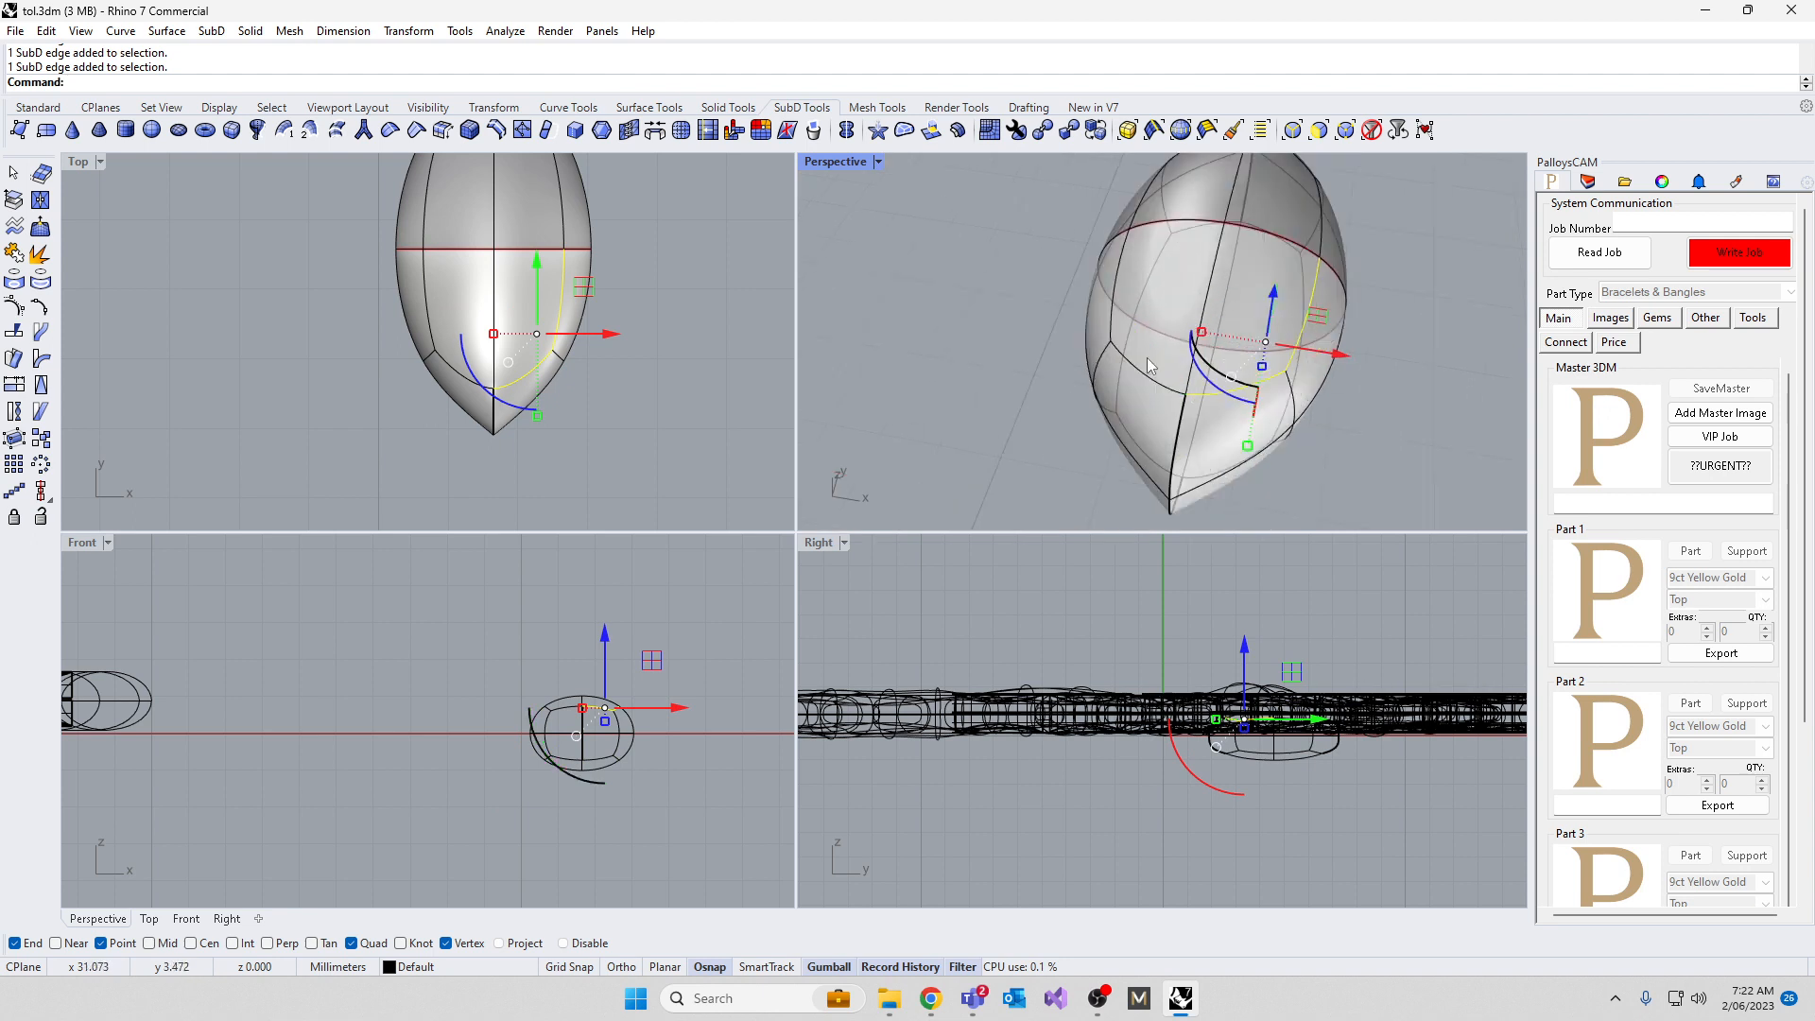
{"action": "scroll", "coordinate": [1130, 384], "scroll_direction": "up", "scroll_amount": 4}
{"action": "left_click", "coordinate": [1146, 414], "text": "shift"}
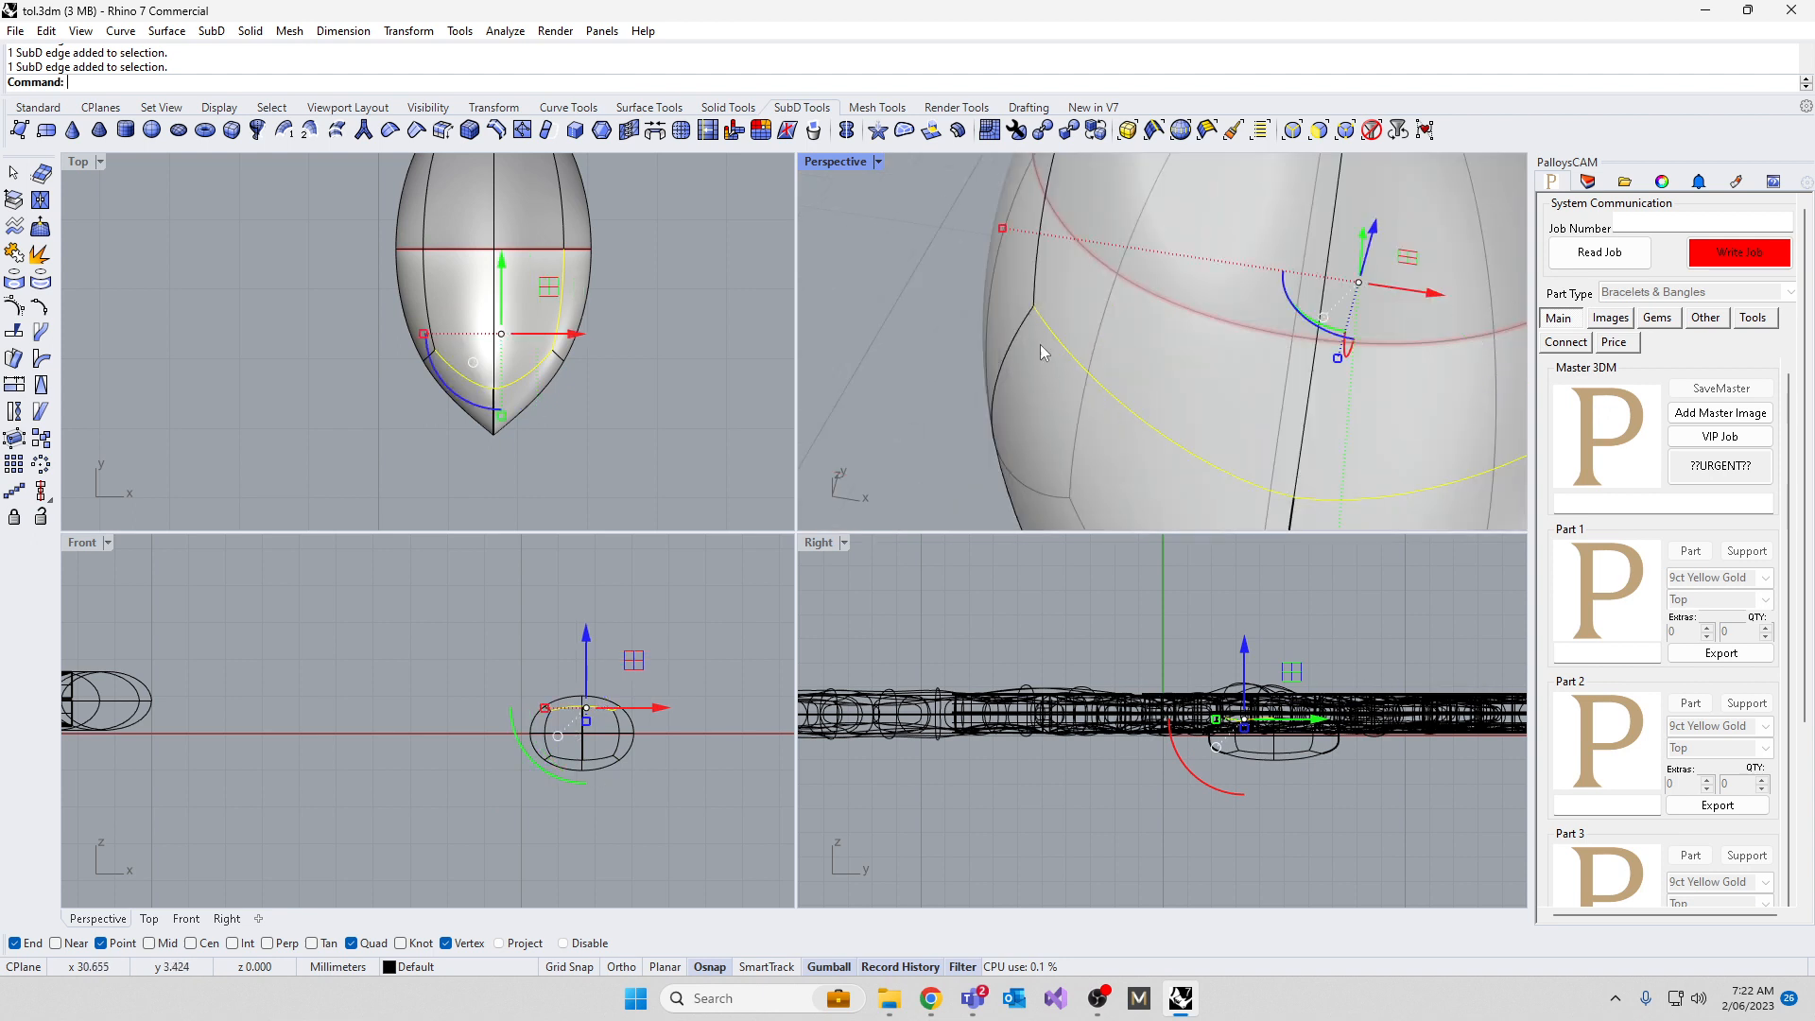
{"action": "left_click", "coordinate": [1035, 268], "text": "shift"}
{"action": "scroll", "coordinate": [1106, 354], "scroll_direction": "down", "scroll_amount": 6}
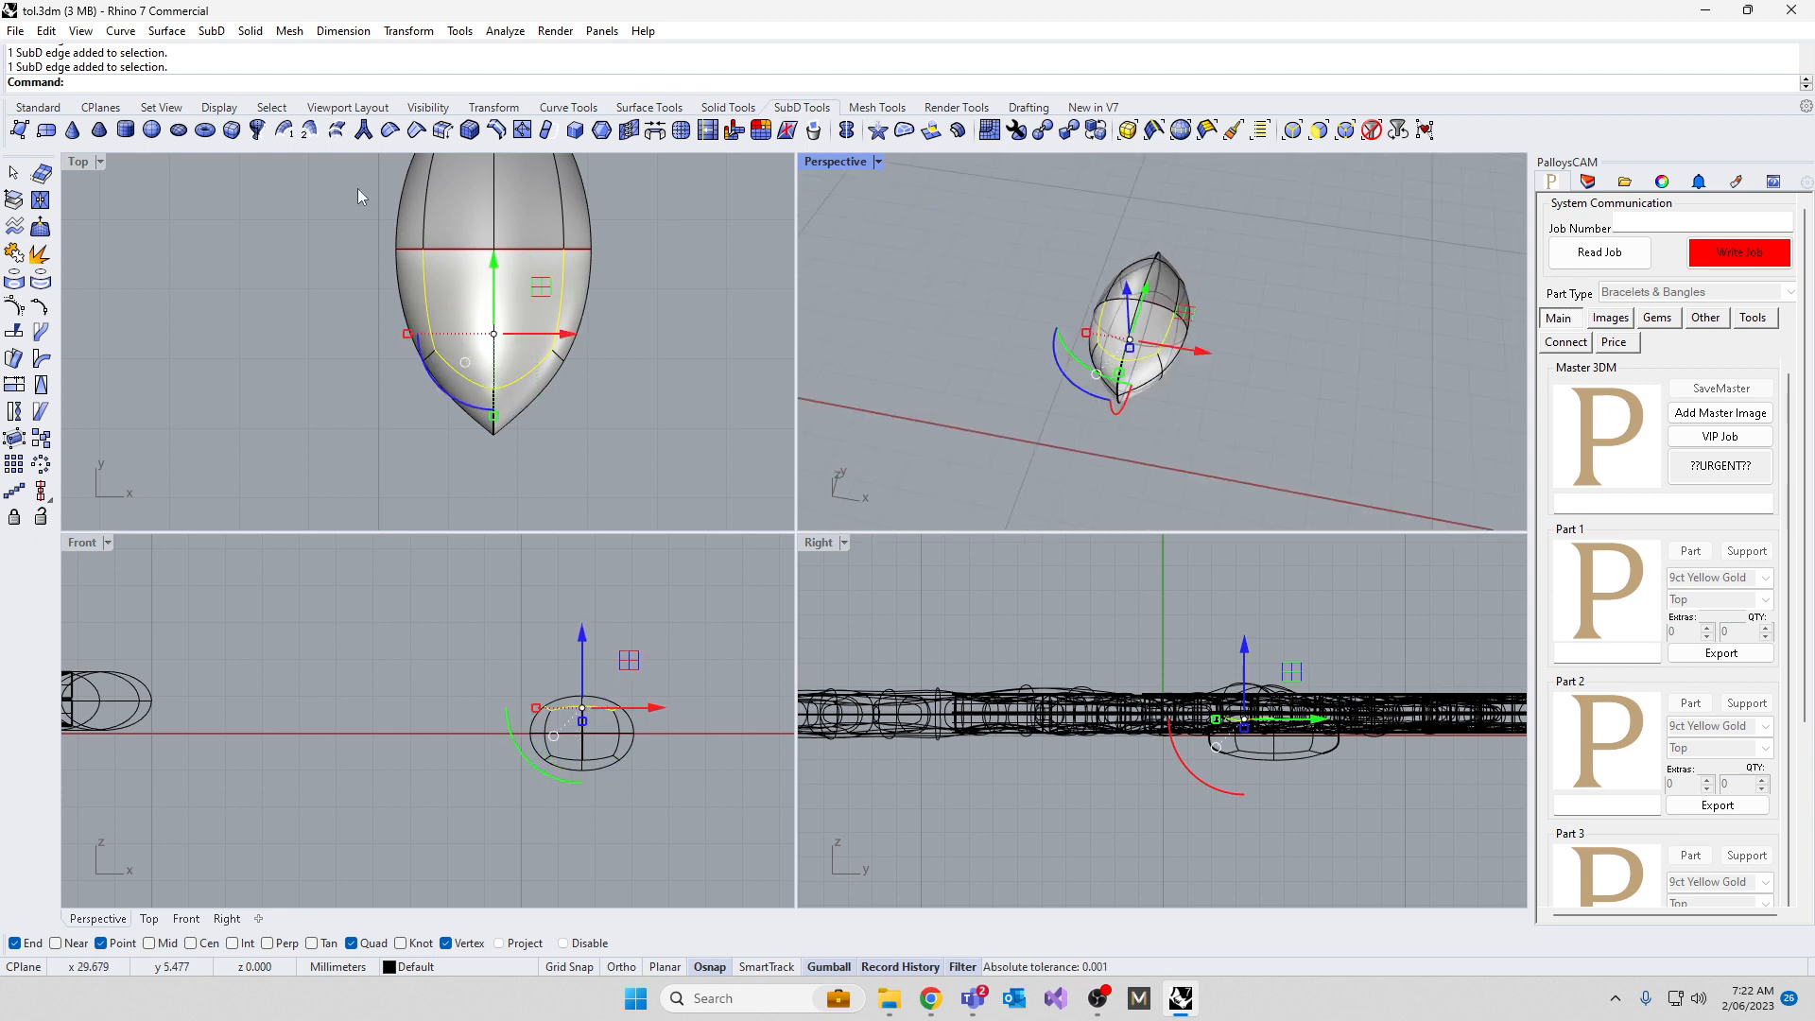
{"action": "left_click", "coordinate": [415, 129]}
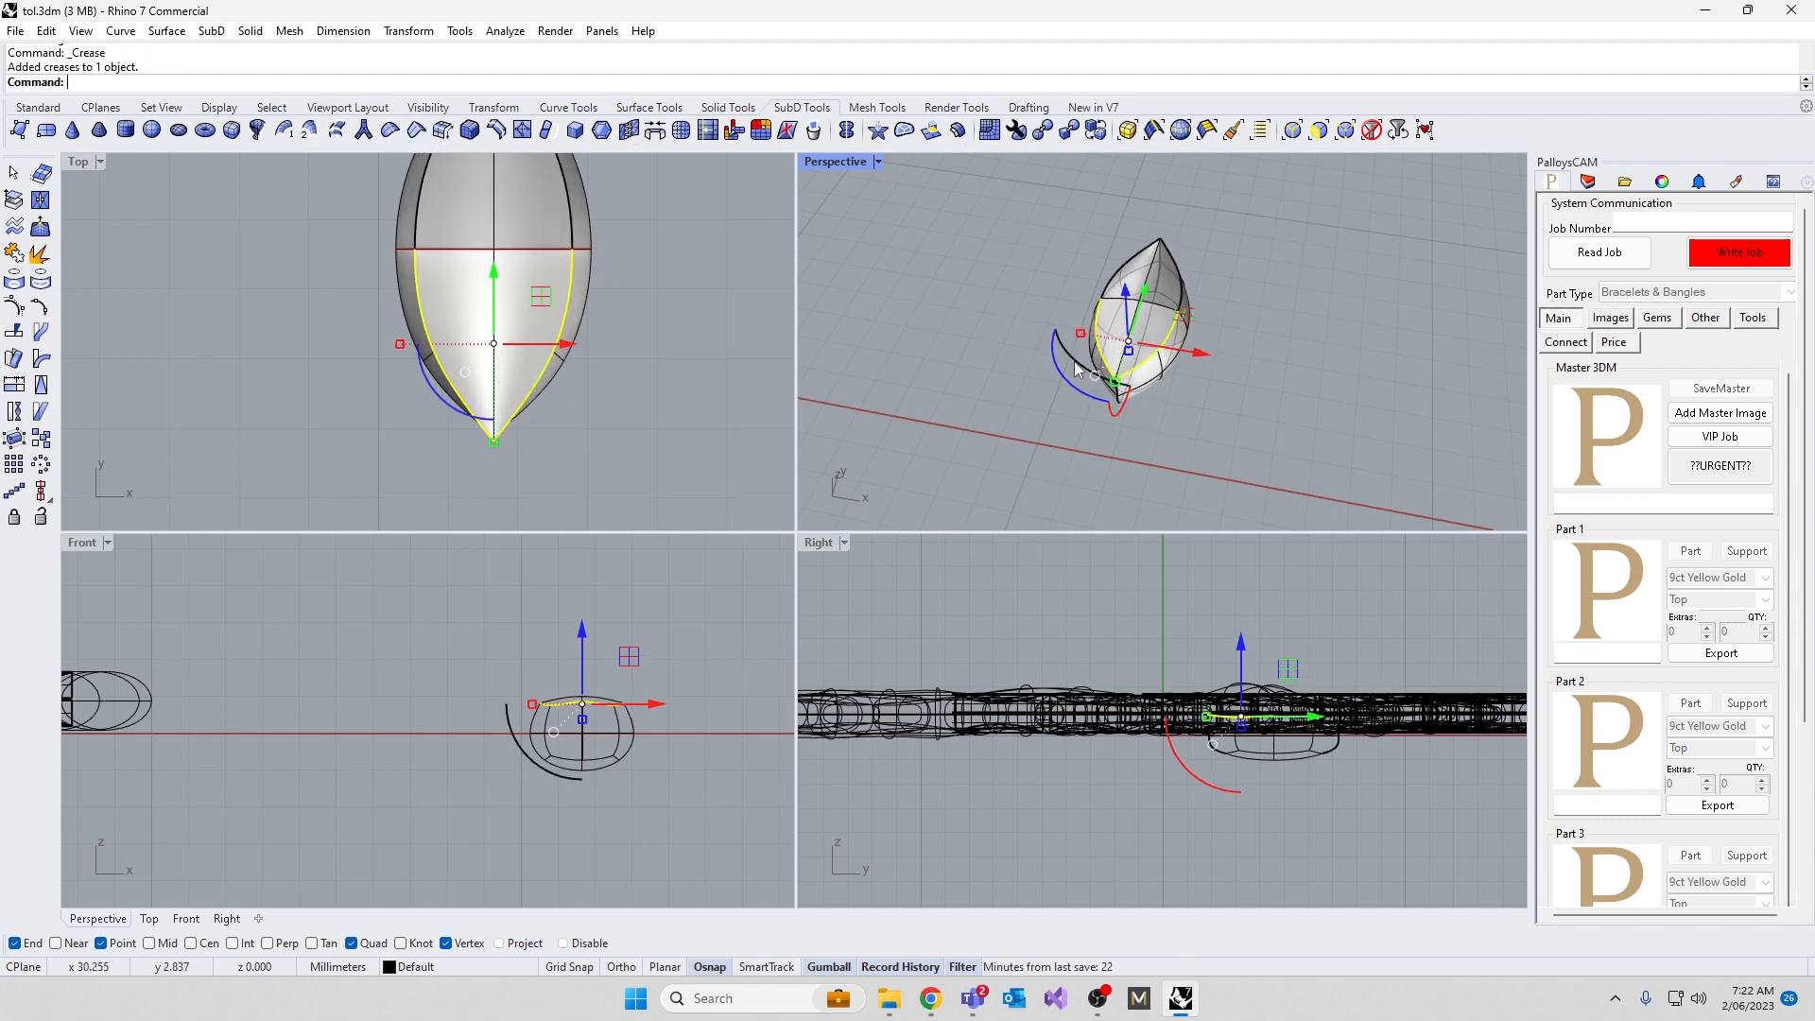
Remove the crease from the lower centre edge at the leaf's near tip
{"action": "right_click_drag", "start_coordinate": [1023, 431], "coordinate": [1083, 326]}
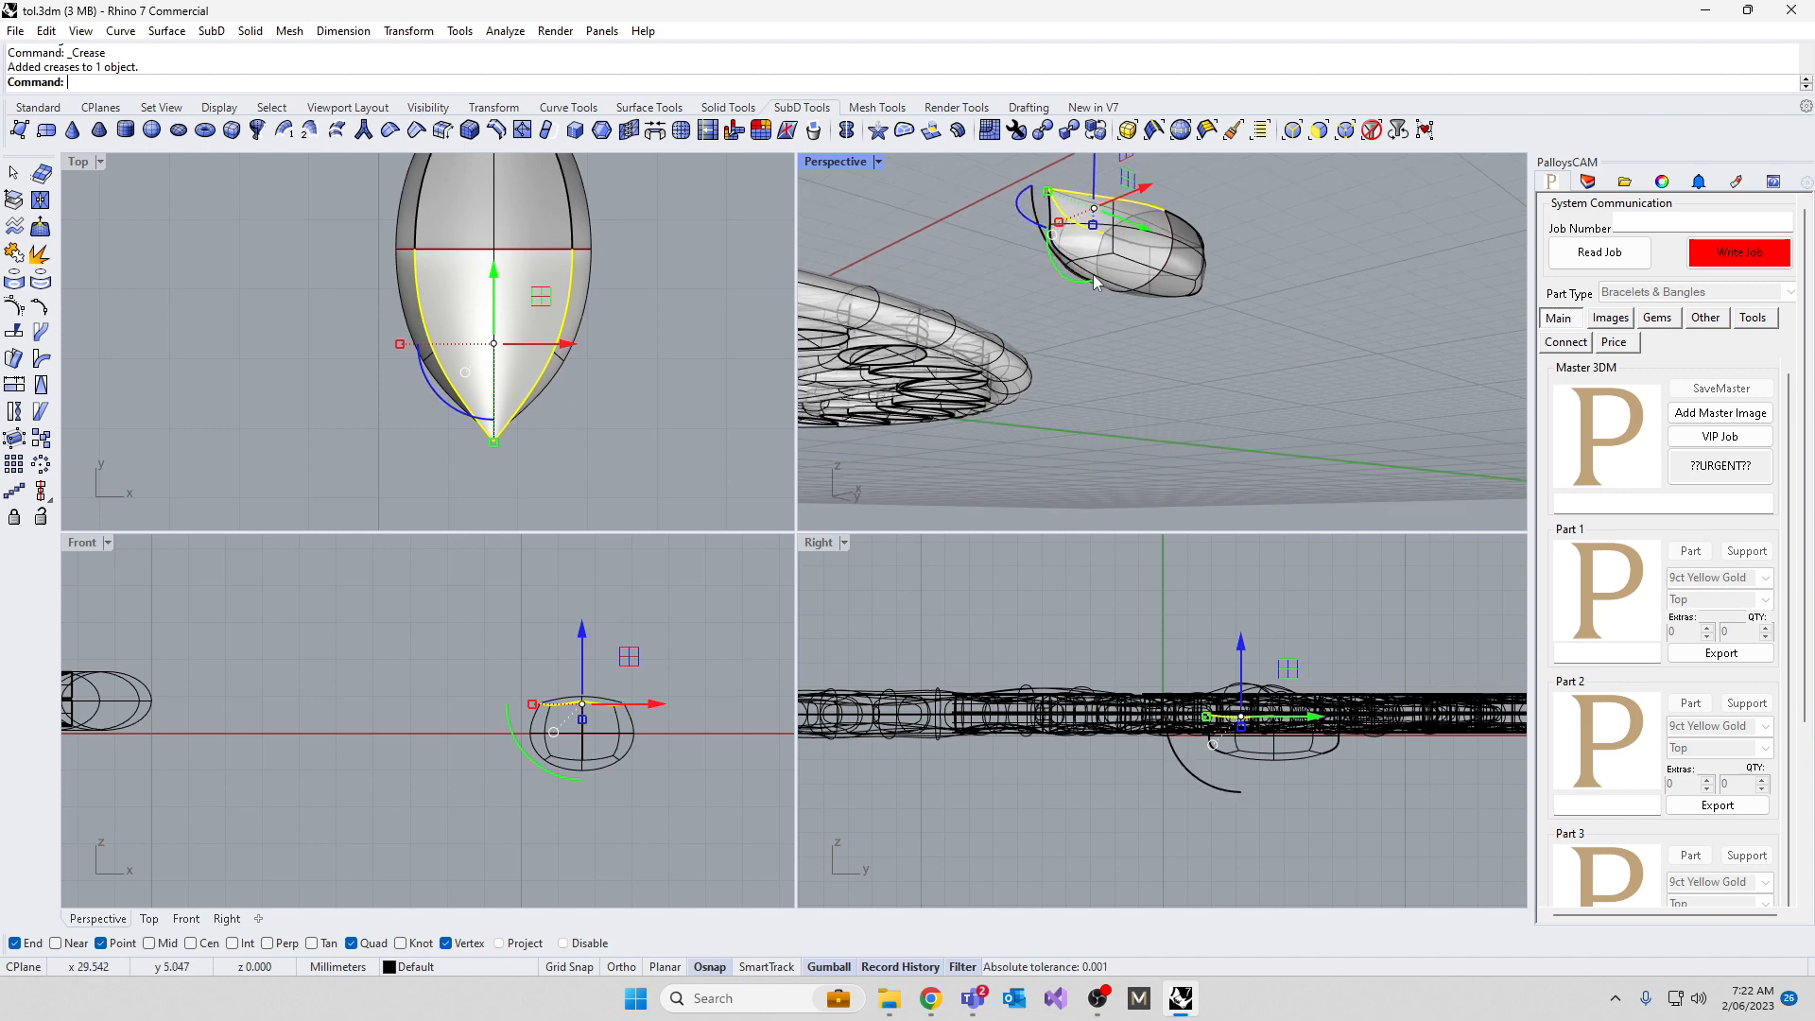
{"action": "scroll", "coordinate": [1010, 227], "scroll_direction": "up", "scroll_amount": 4}
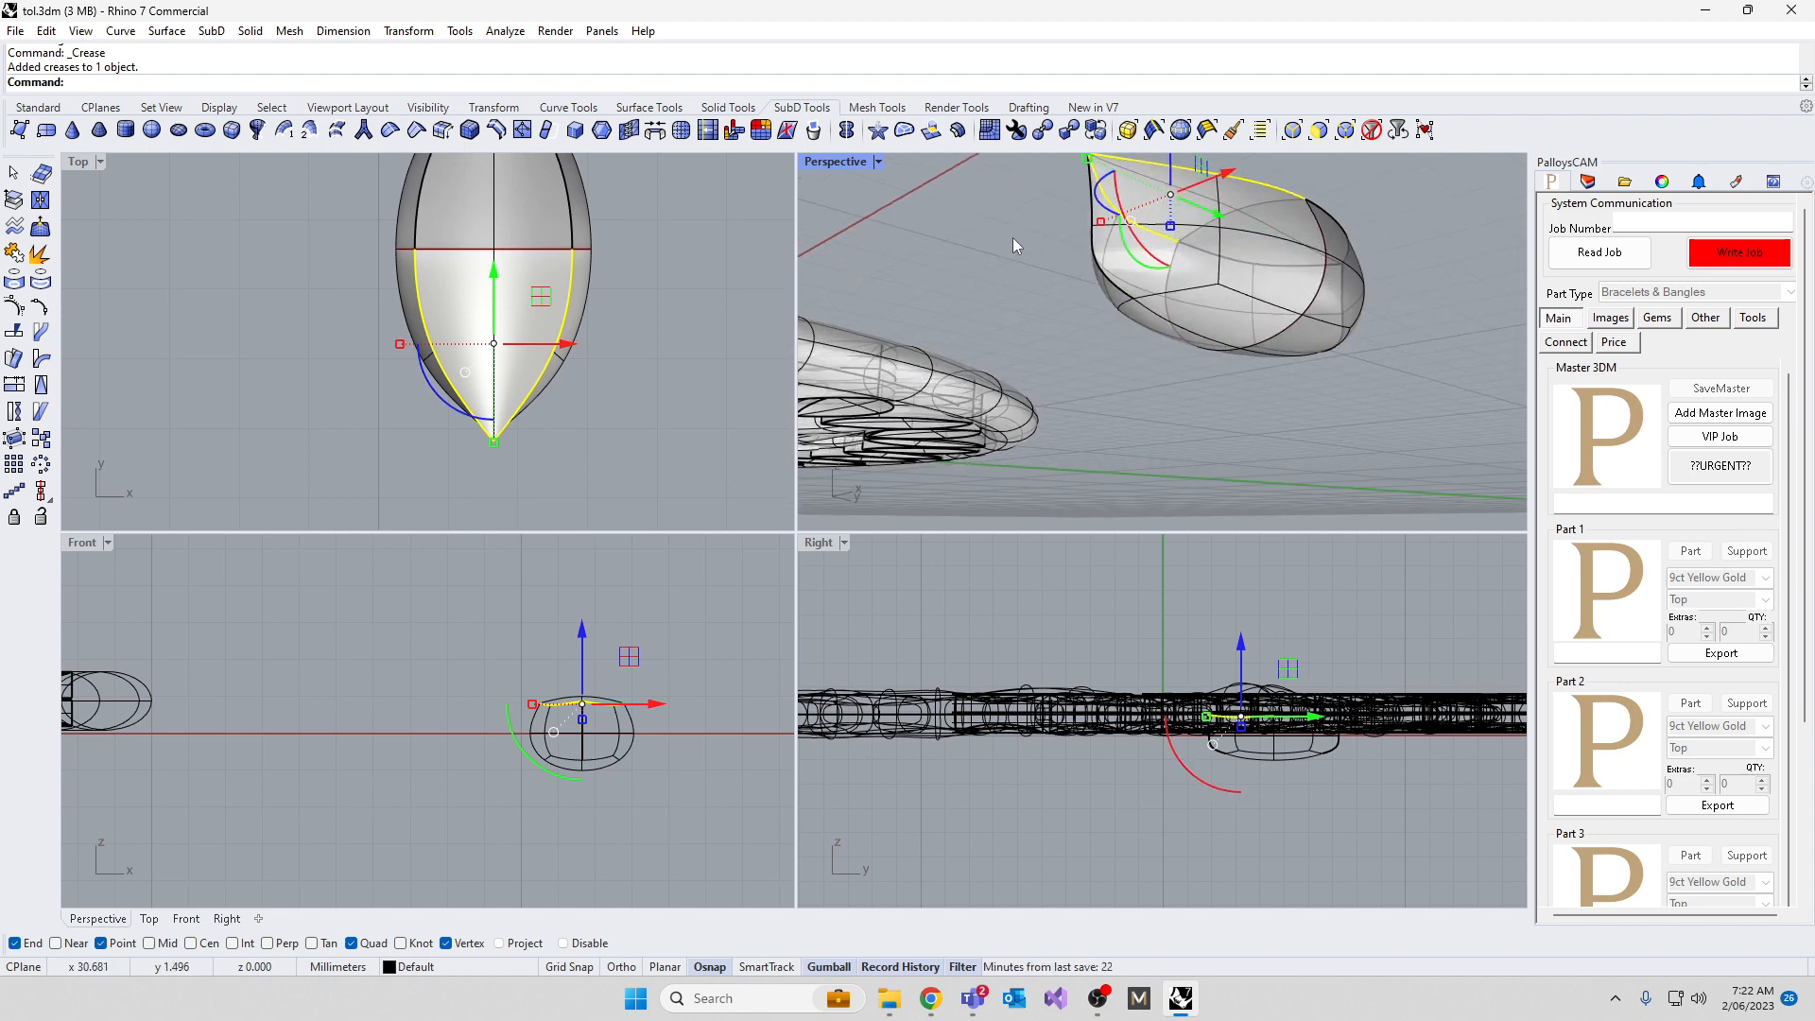
{"action": "left_click", "coordinate": [1012, 236]}
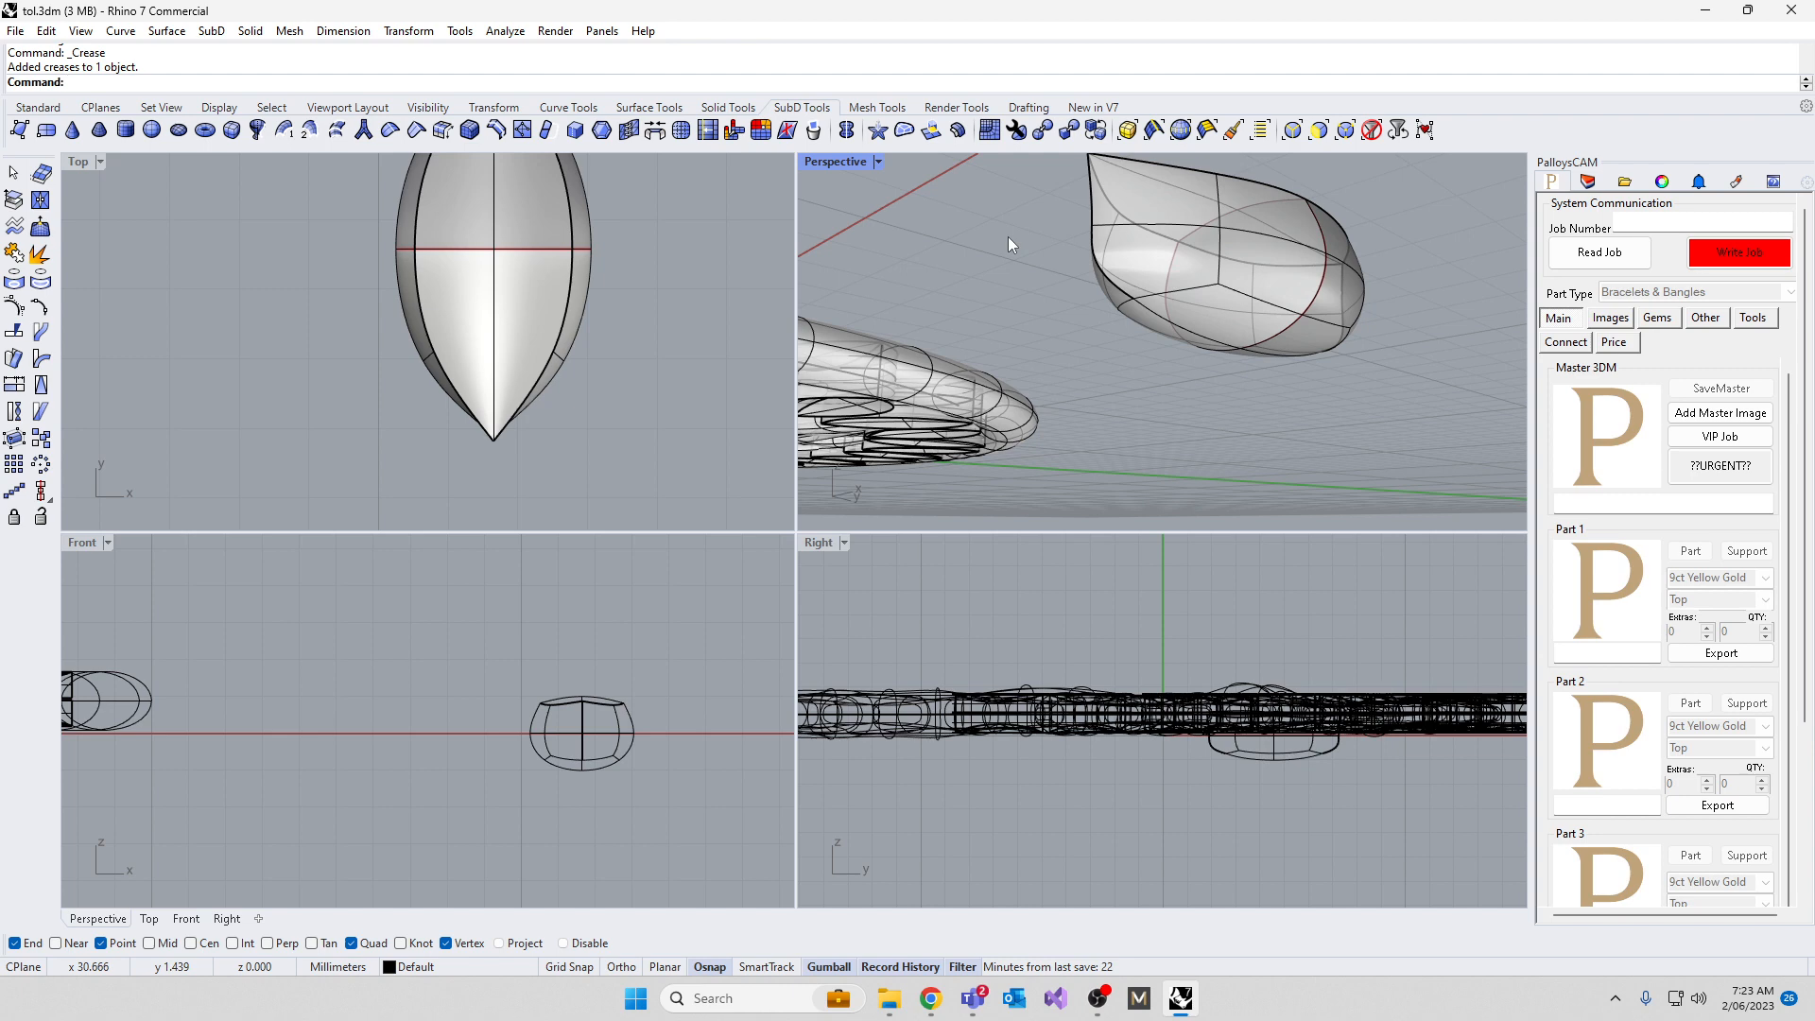
{"action": "left_click", "coordinate": [1120, 292]}
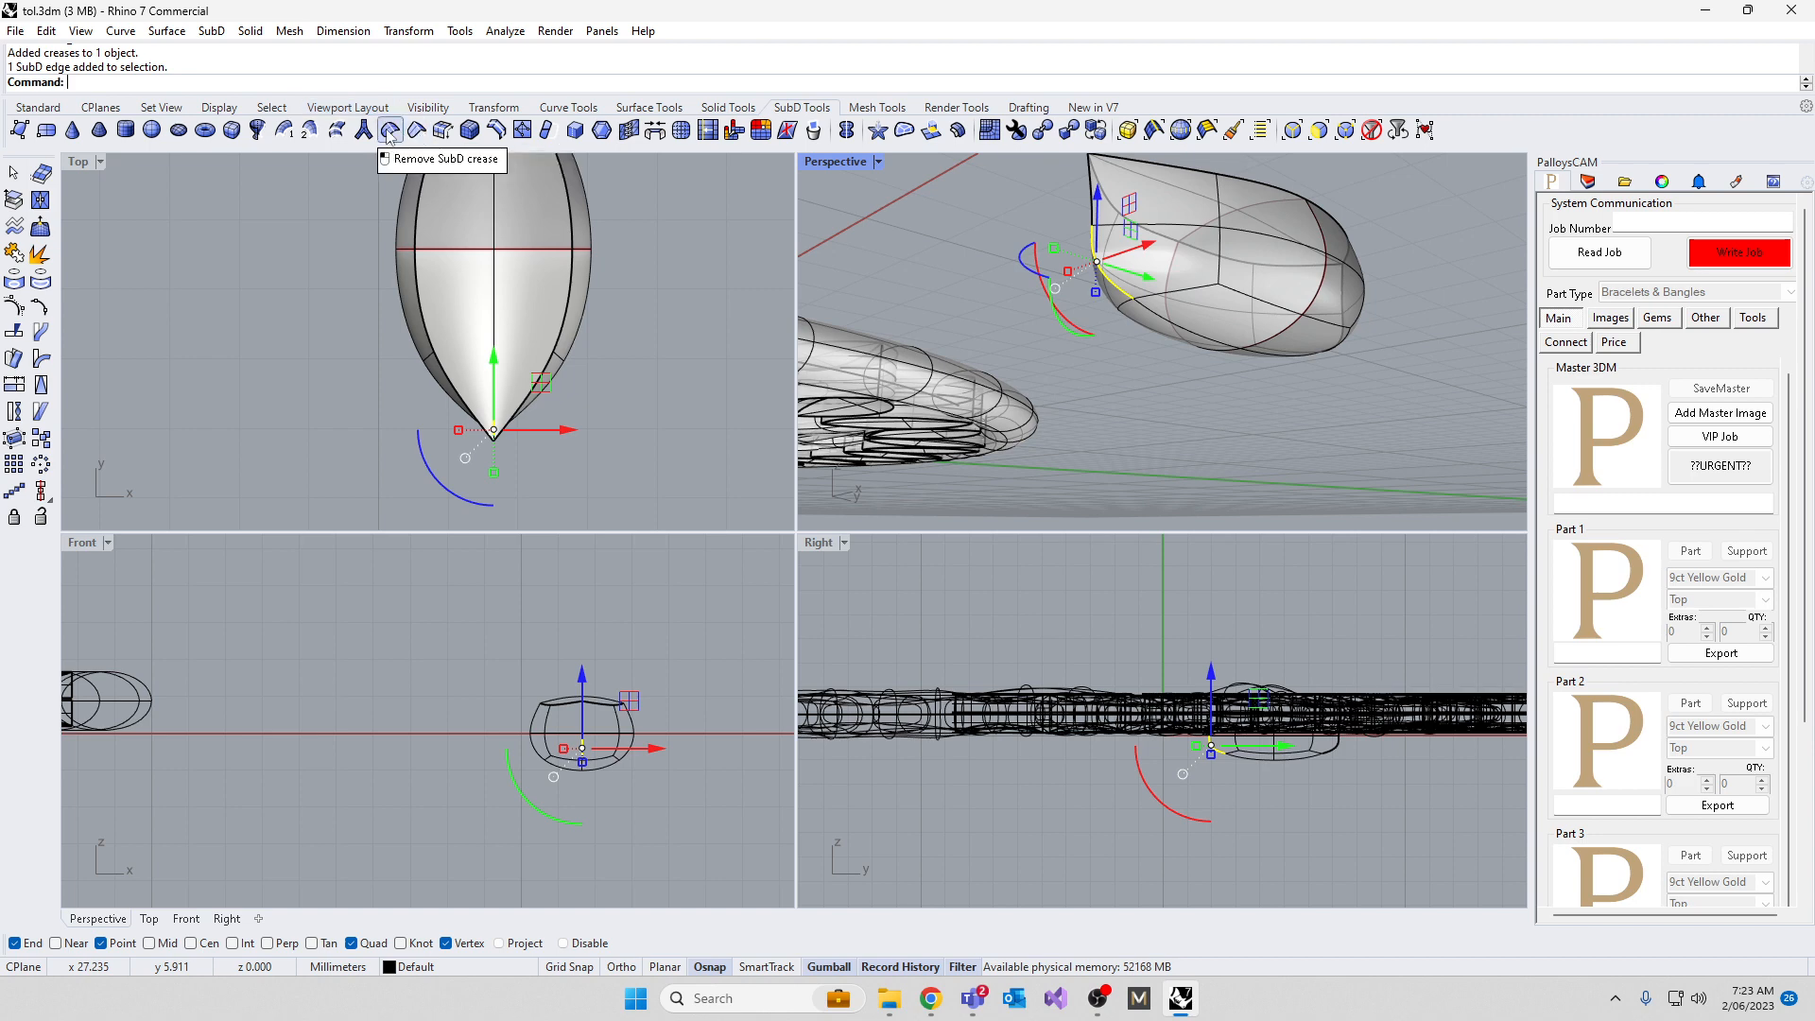
{"action": "right_click", "coordinate": [416, 137]}
{"action": "left_click", "coordinate": [945, 223]}
{"action": "right_click_drag", "start_coordinate": [955, 228], "coordinate": [933, 268]}
{"action": "scroll", "coordinate": [991, 303], "scroll_direction": "up", "scroll_amount": 2}
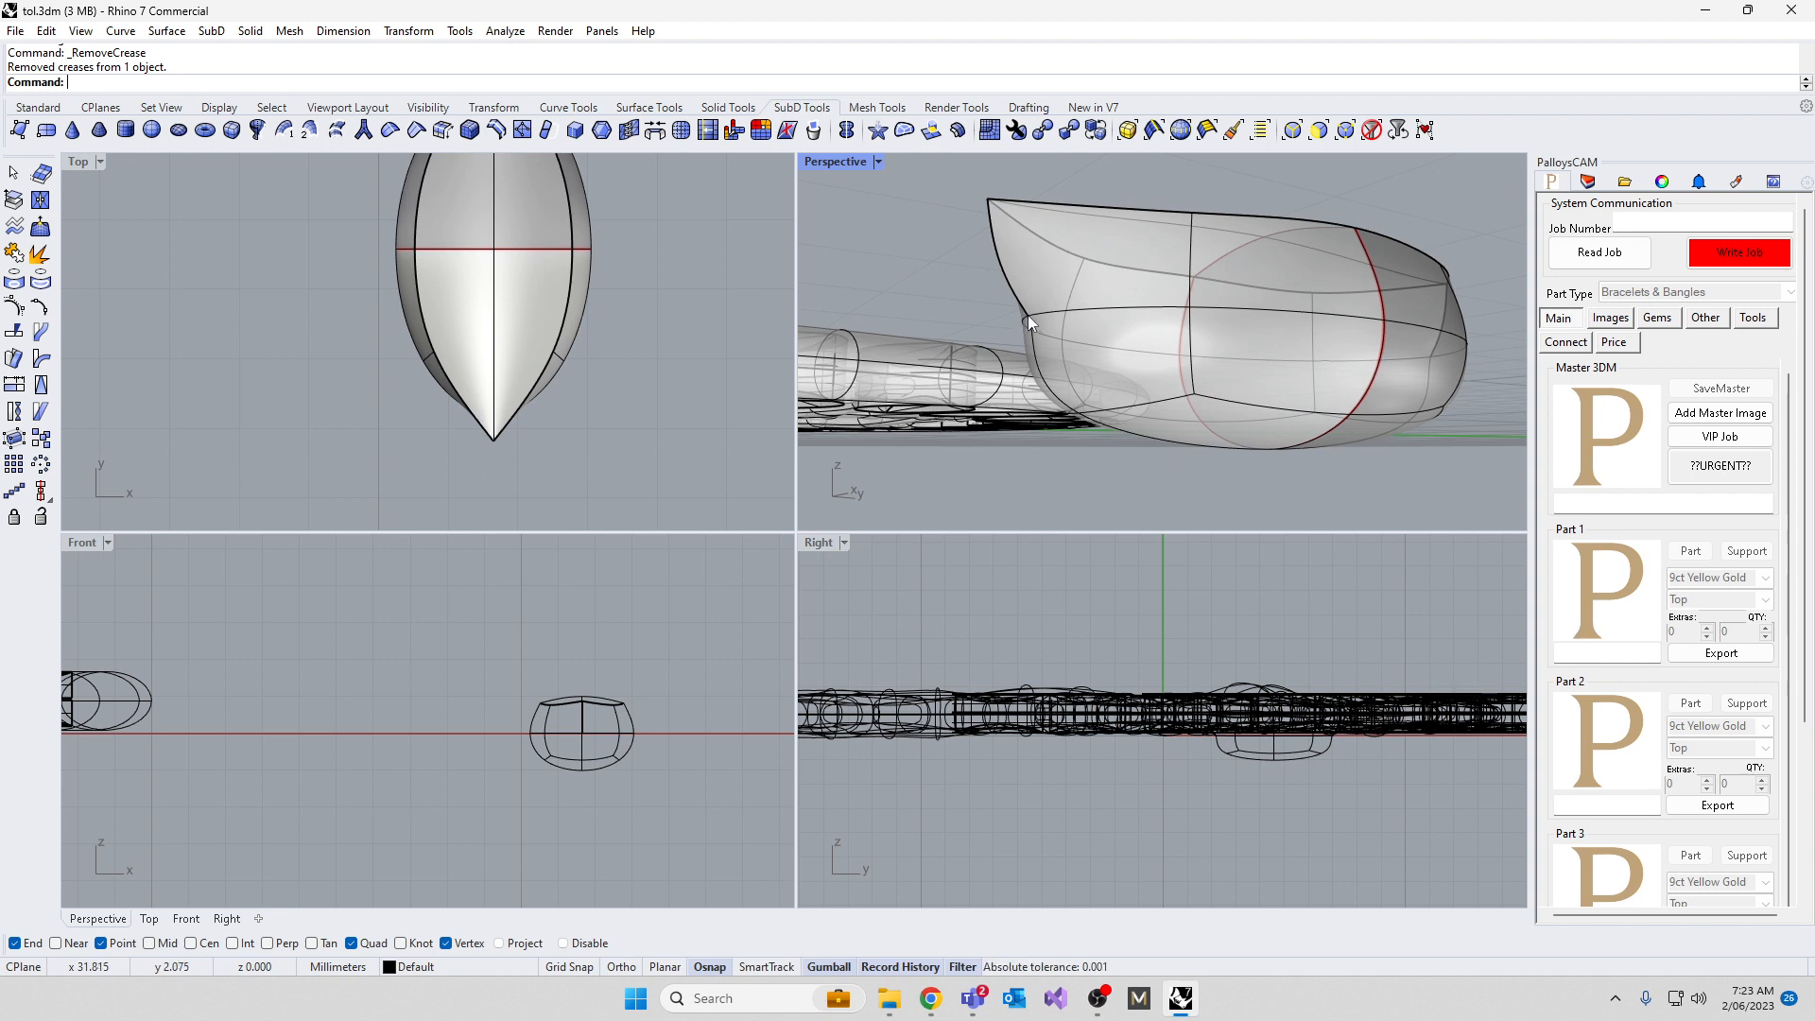
Restrict selection to vertices, move the mid-height vertex at the leaf's near end outward along Y, and check the side profile
{"action": "left_click", "coordinate": [1026, 317]}
{"action": "left_click", "coordinate": [945, 265]}
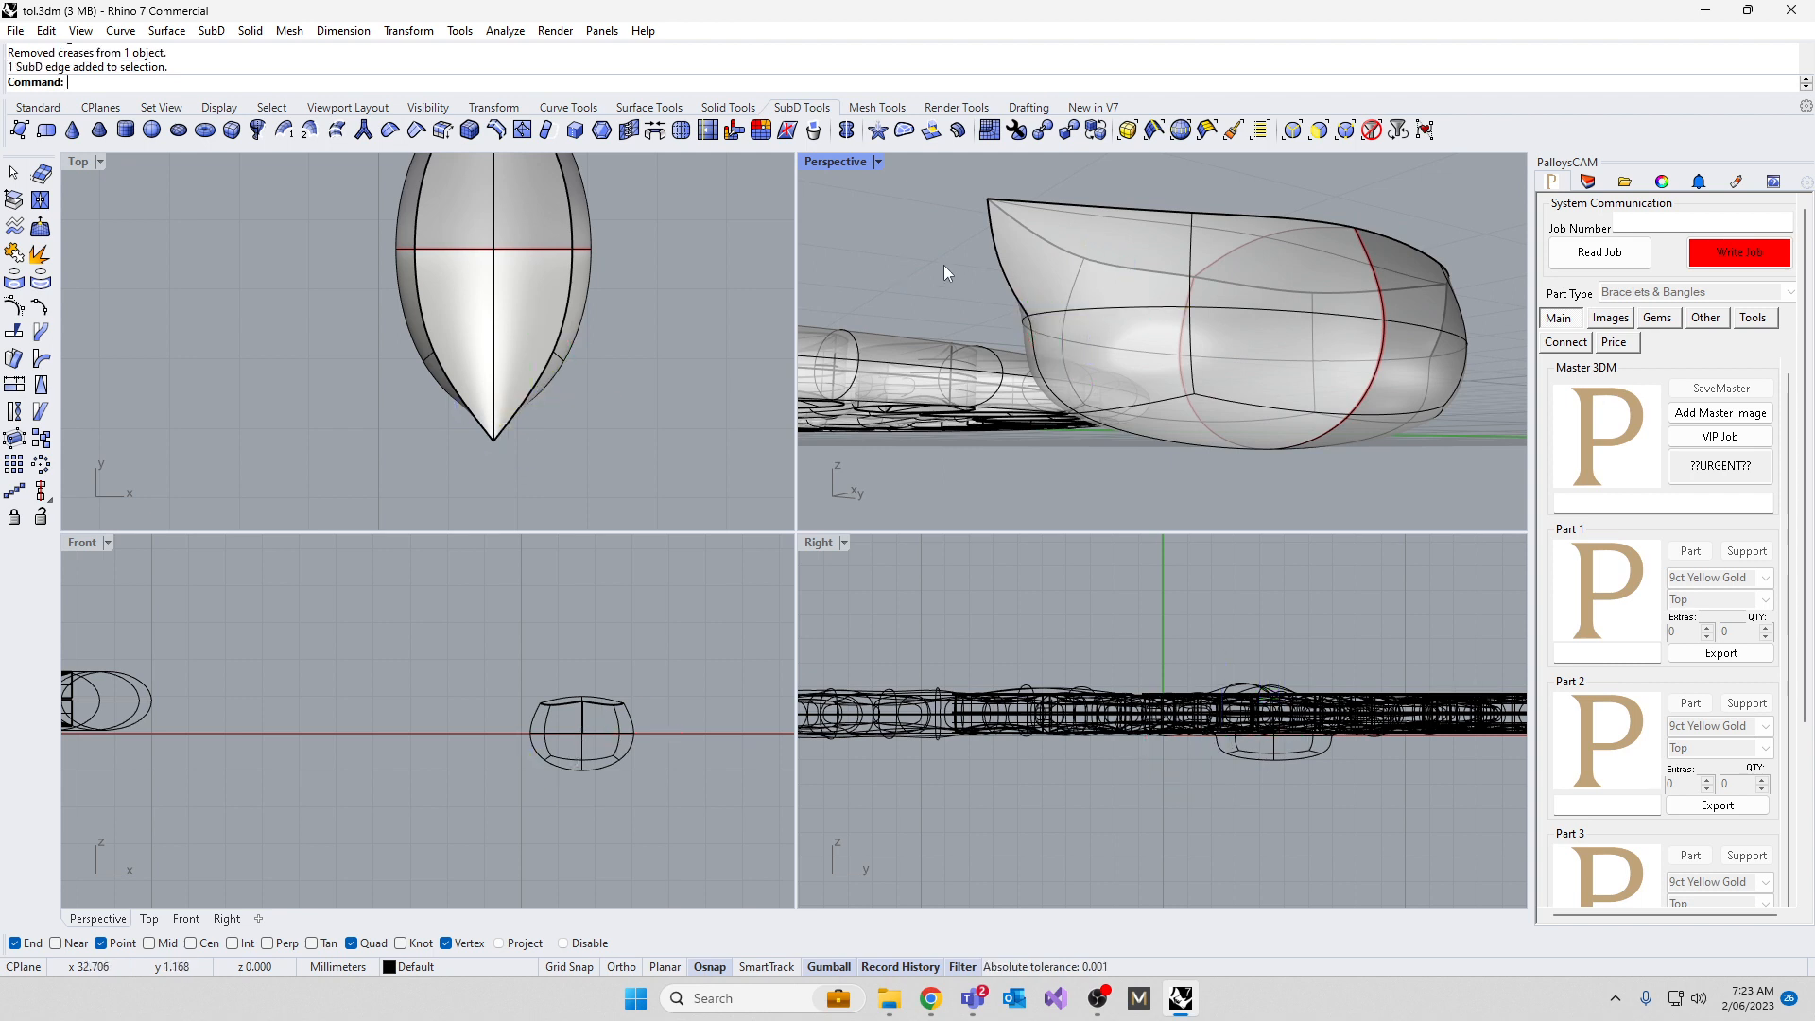
{"action": "left_click", "coordinate": [1346, 133]}
{"action": "left_click", "coordinate": [1028, 317]}
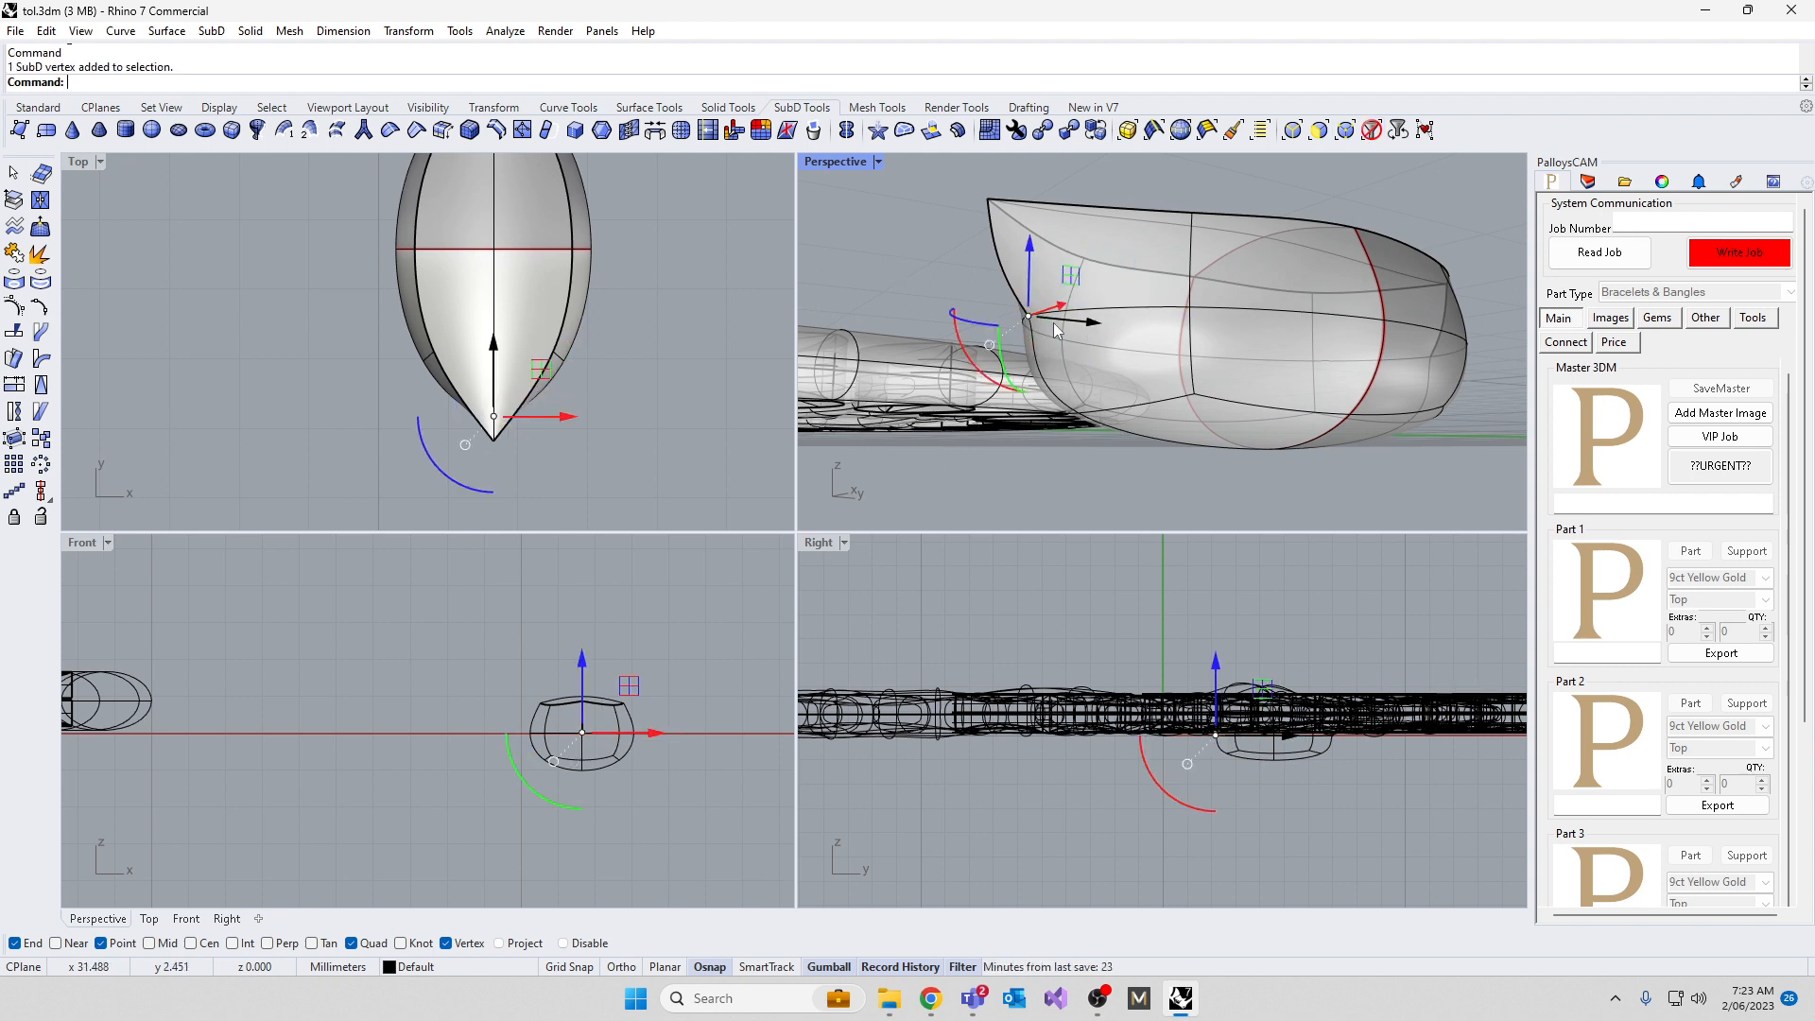
{"action": "left_click_drag", "start_coordinate": [1092, 326], "coordinate": [1049, 321]}
{"action": "right_click_drag", "start_coordinate": [1414, 272], "coordinate": [990, 271]}
{"action": "key", "text": "Escape"}
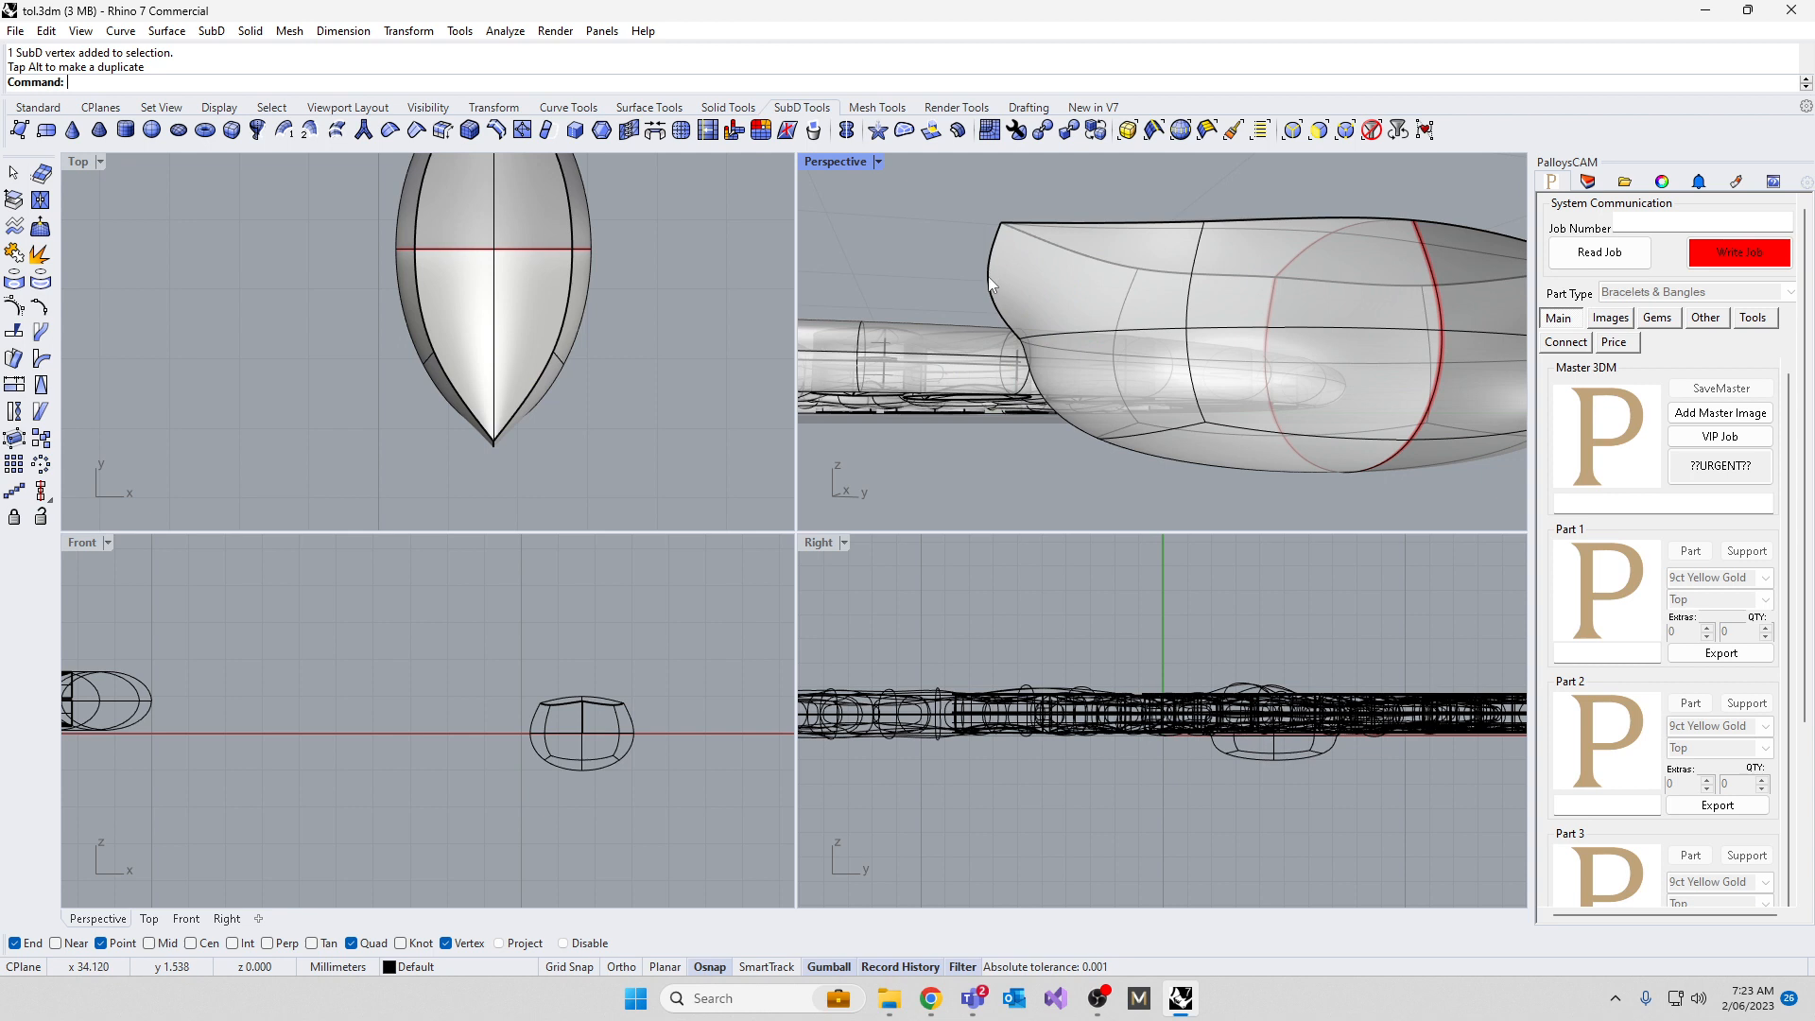
{"action": "scroll", "coordinate": [966, 274], "scroll_direction": "down", "scroll_amount": 4}
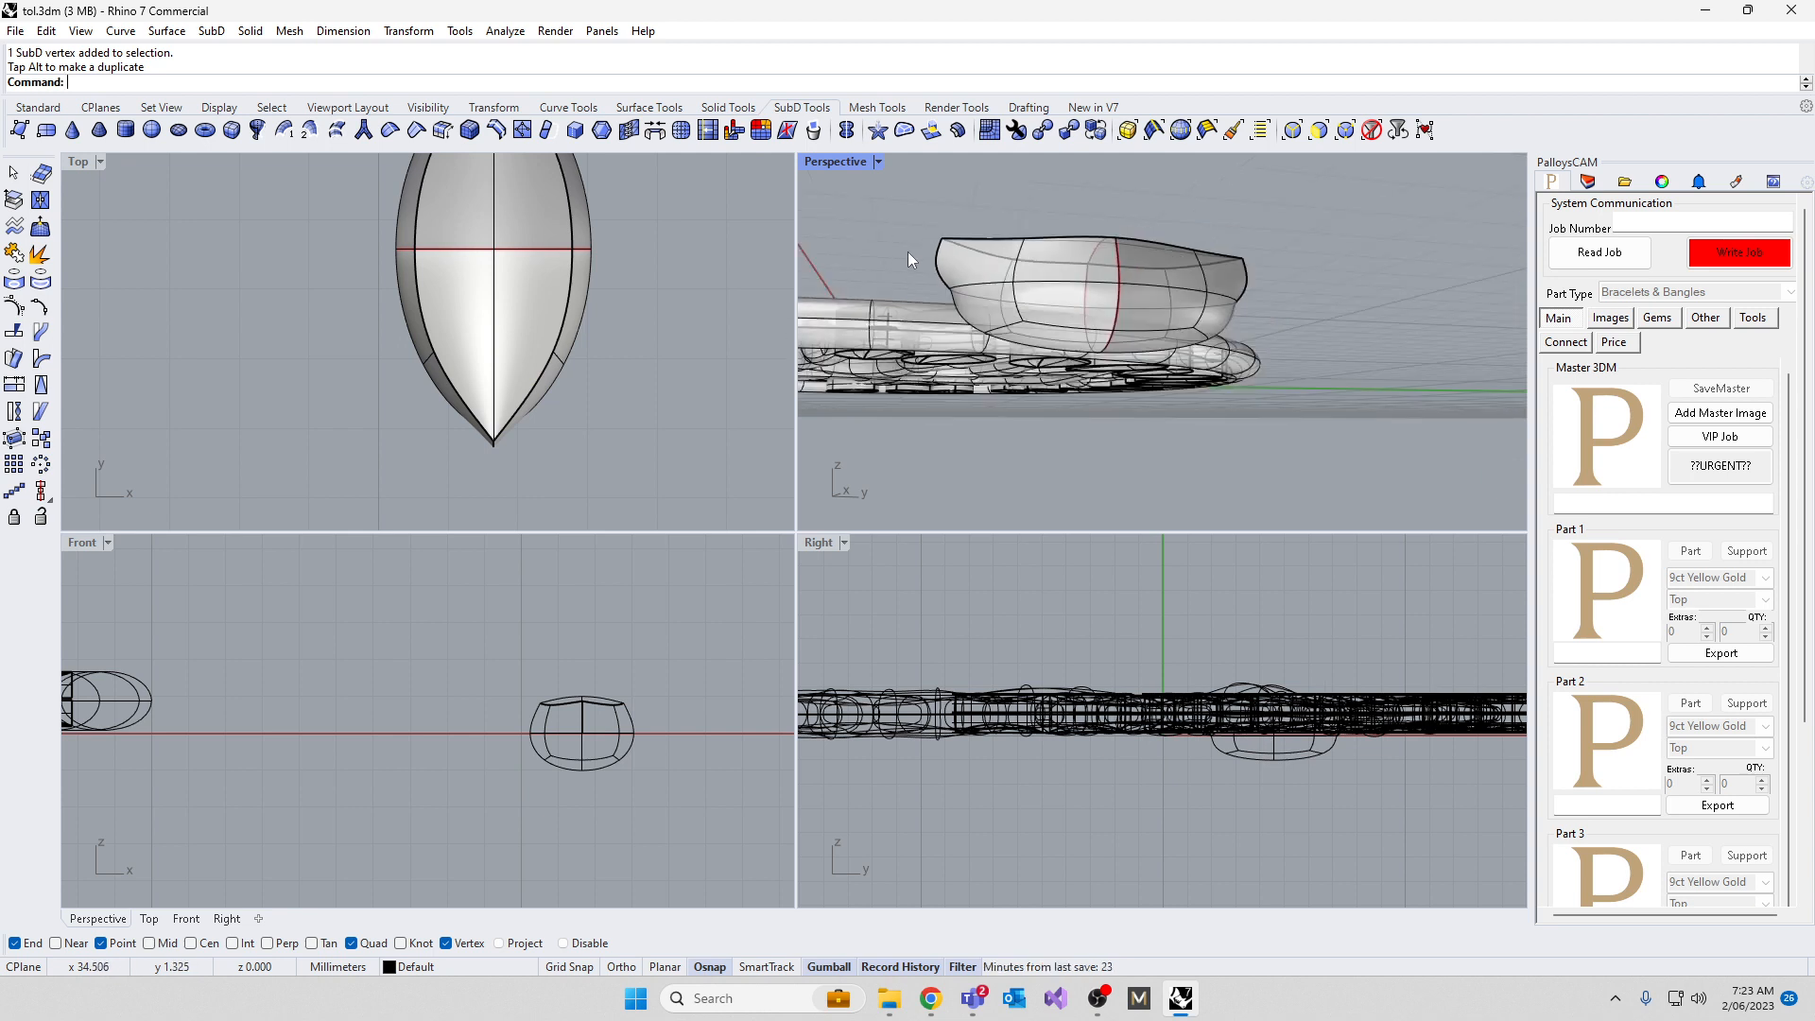
{"action": "scroll", "coordinate": [909, 245], "scroll_direction": "up", "scroll_amount": 2}
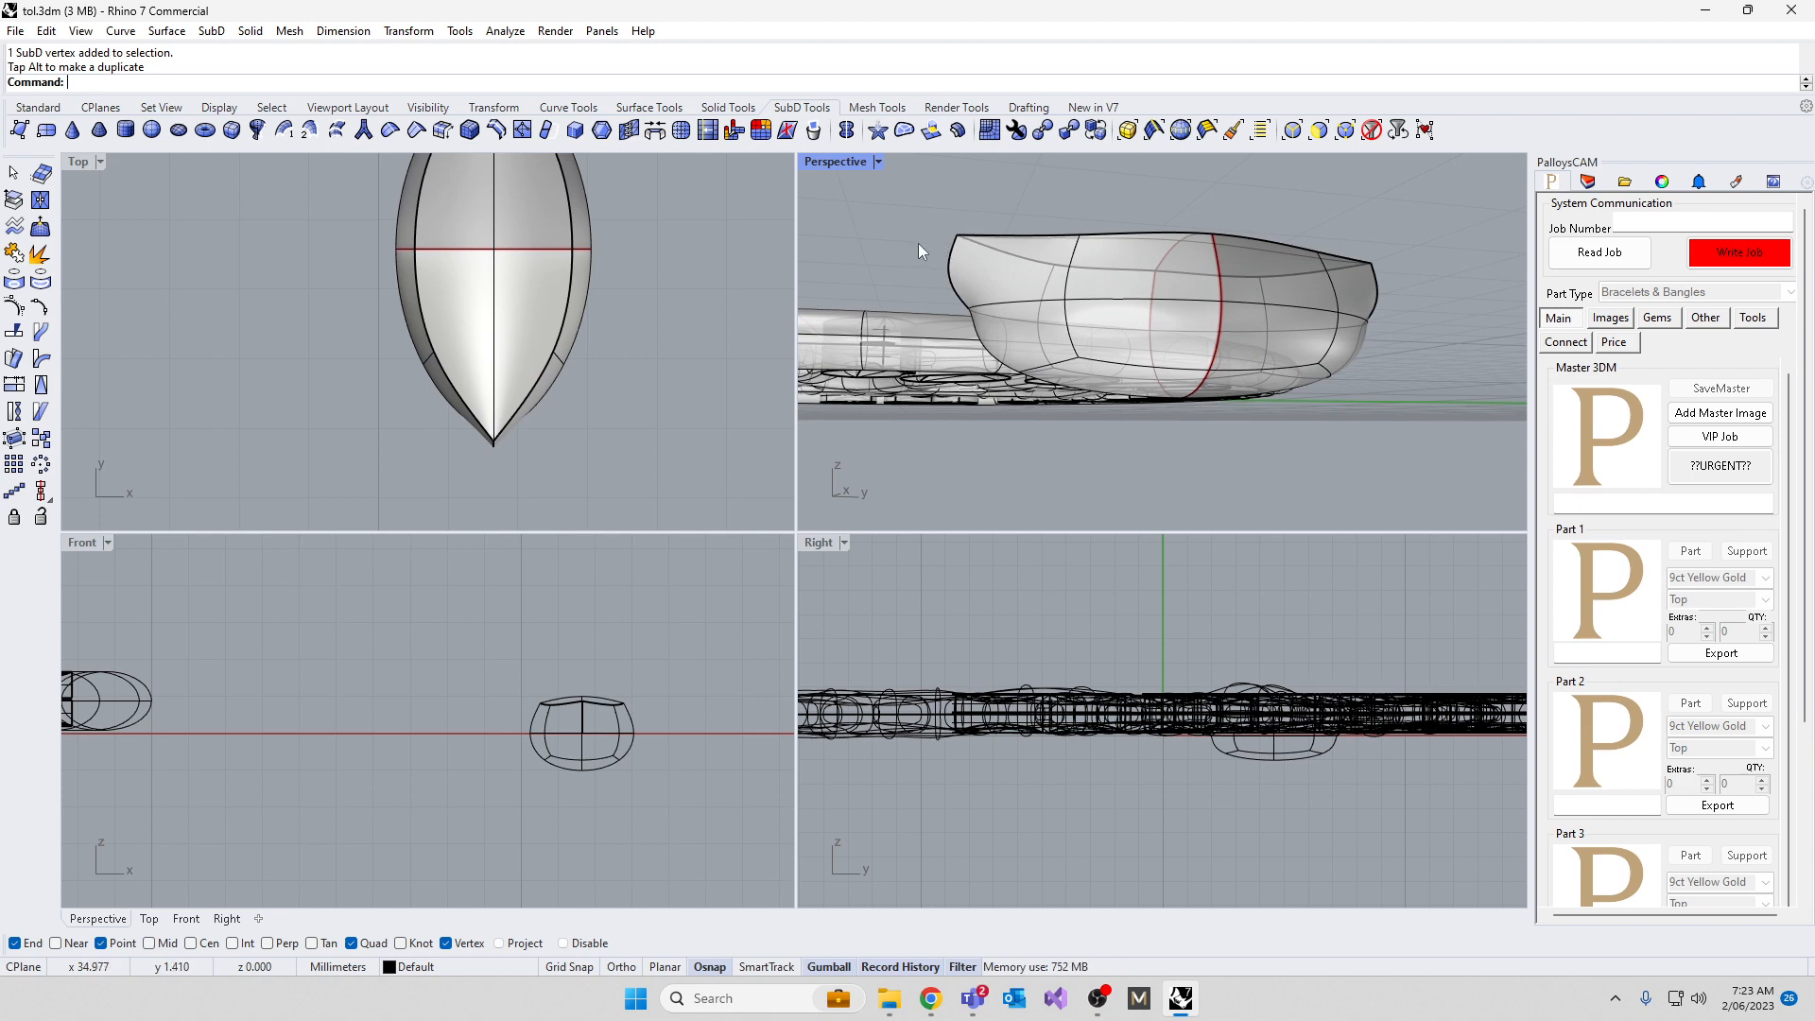
Undo the vertex move and the crease removal at the leaf's near end
{"action": "key", "text": "ctrl+z"}
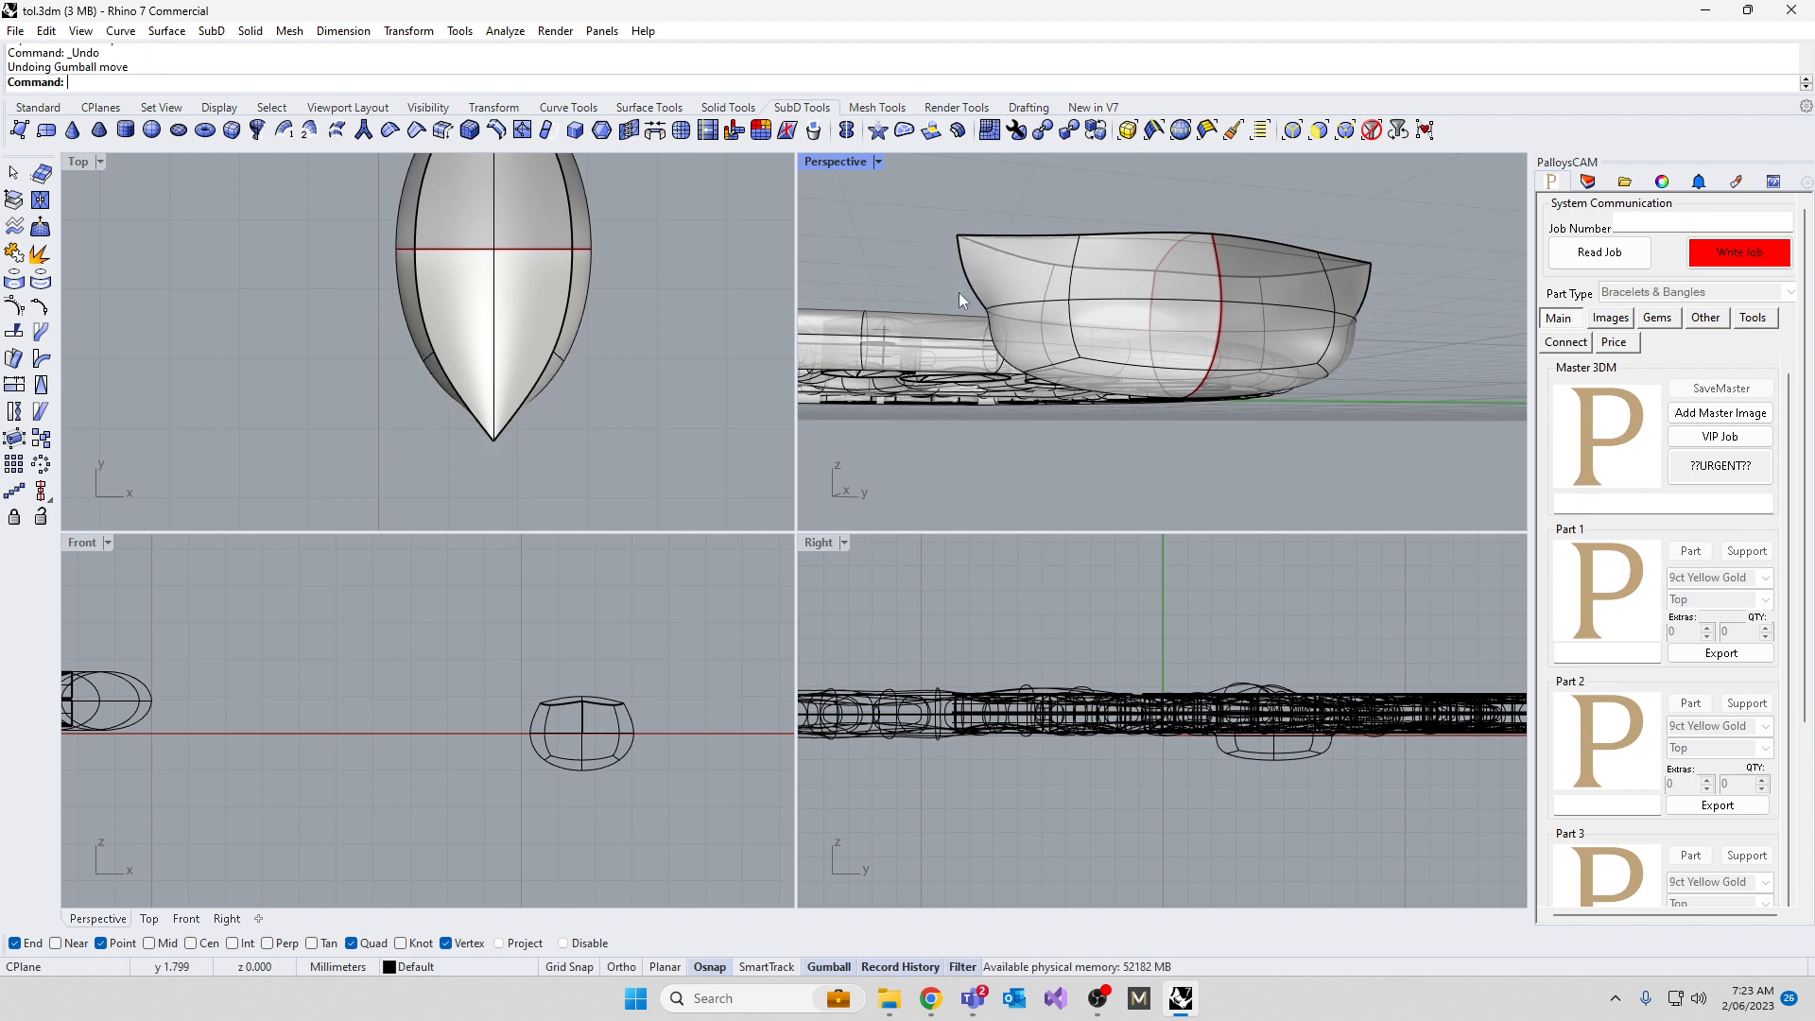
{"action": "key", "text": "ctrl+z"}
{"action": "right_click_drag", "start_coordinate": [940, 337], "coordinate": [1014, 207]}
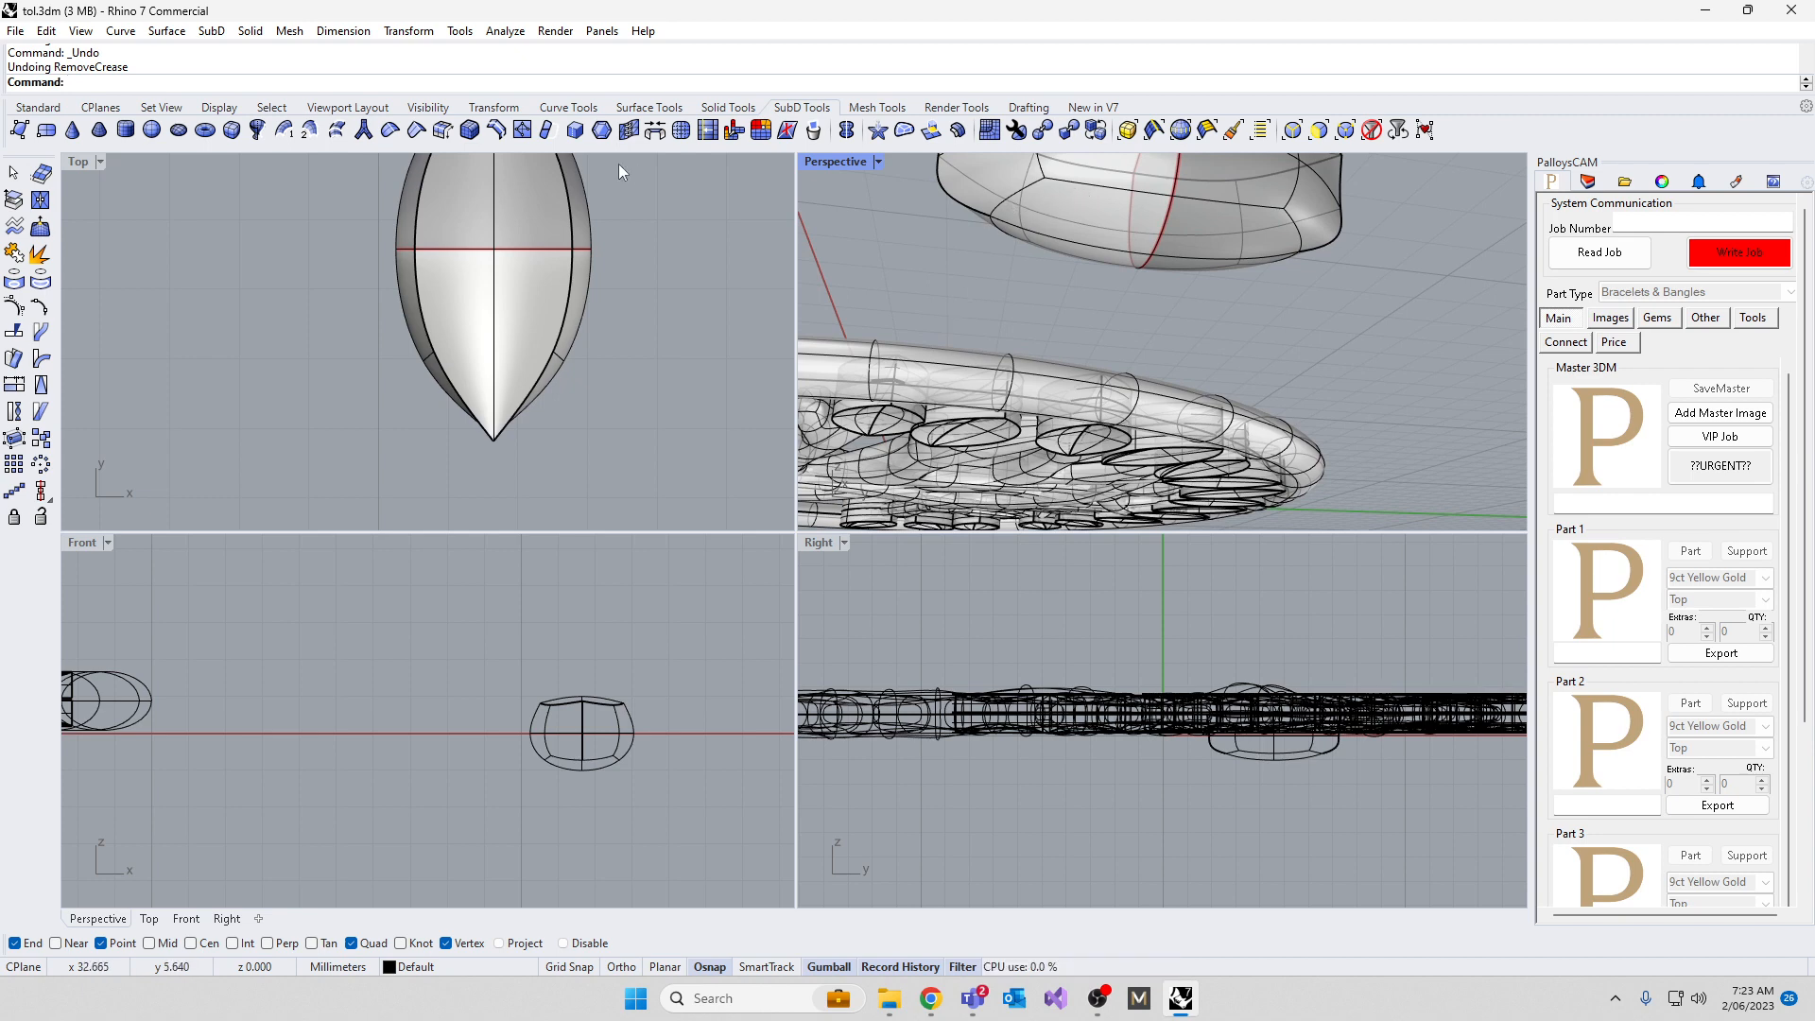
Crease the four lower edges that form a U around the near half of the leaf
{"action": "left_click", "coordinate": [1077, 185]}
{"action": "scroll", "coordinate": [1011, 188], "scroll_direction": "up", "scroll_amount": 2}
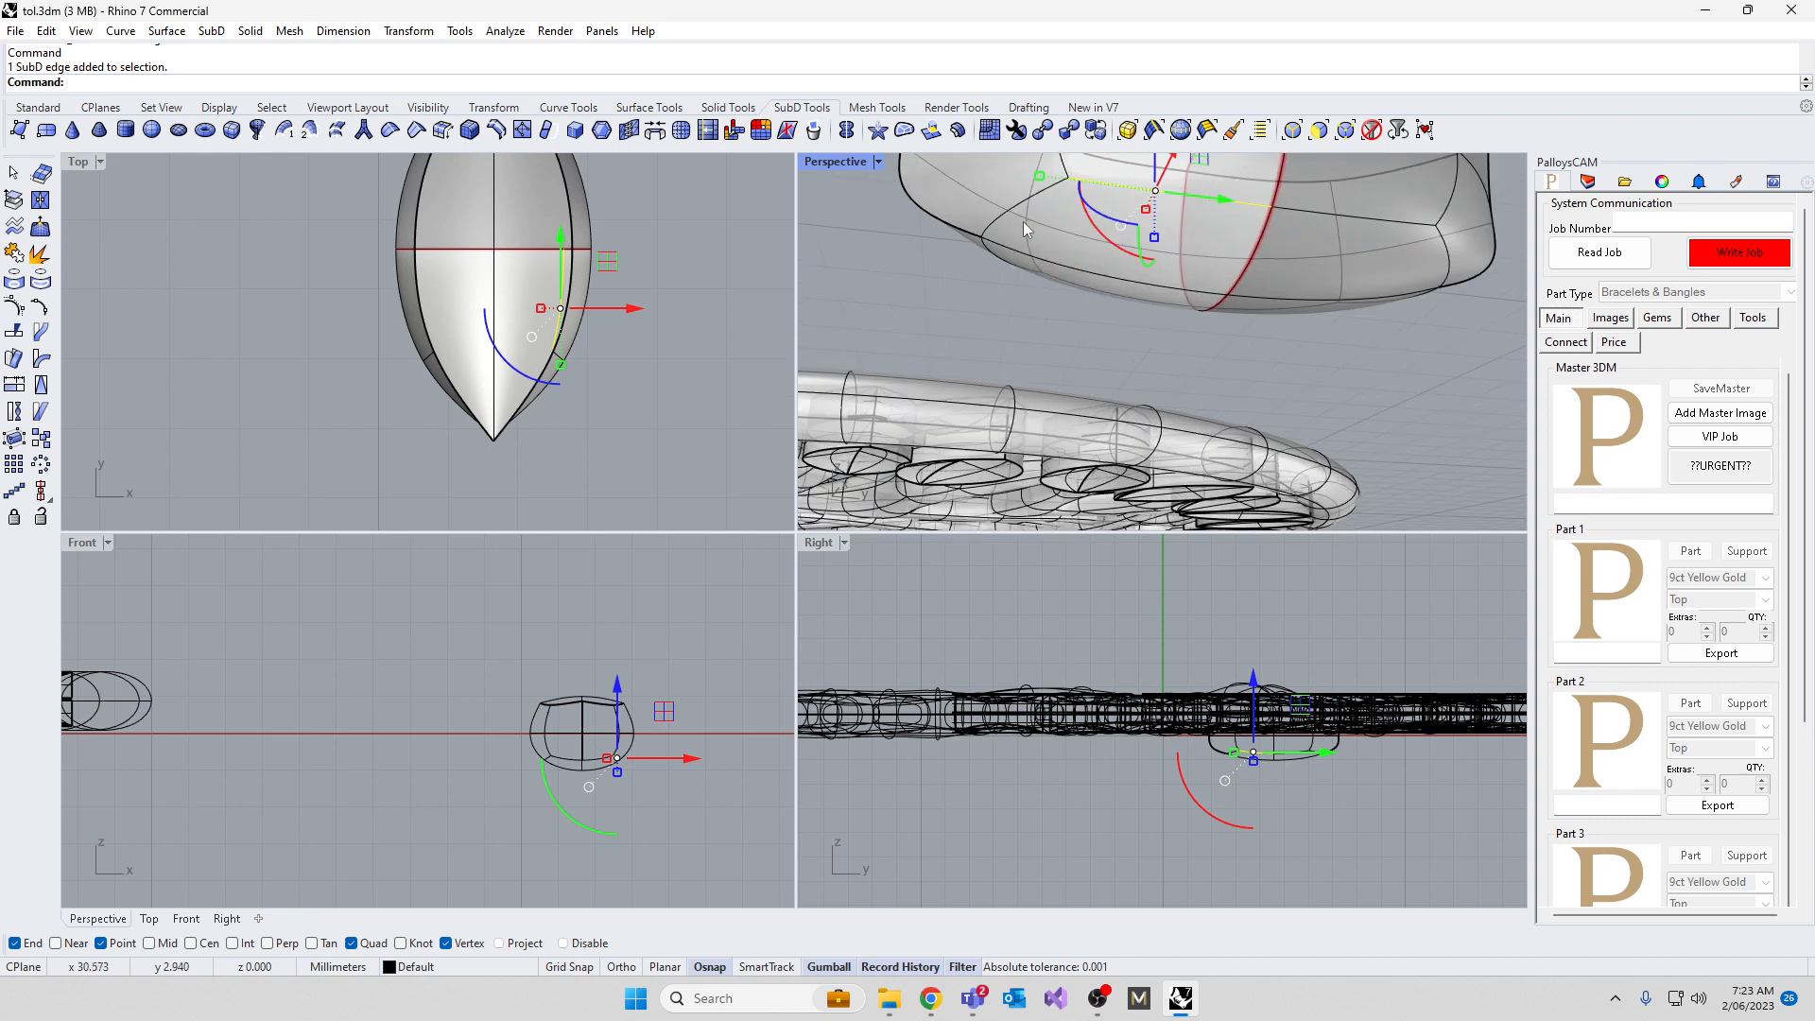
{"action": "left_click", "coordinate": [1020, 206]}
{"action": "right_click_drag", "start_coordinate": [1026, 289], "coordinate": [1136, 299]}
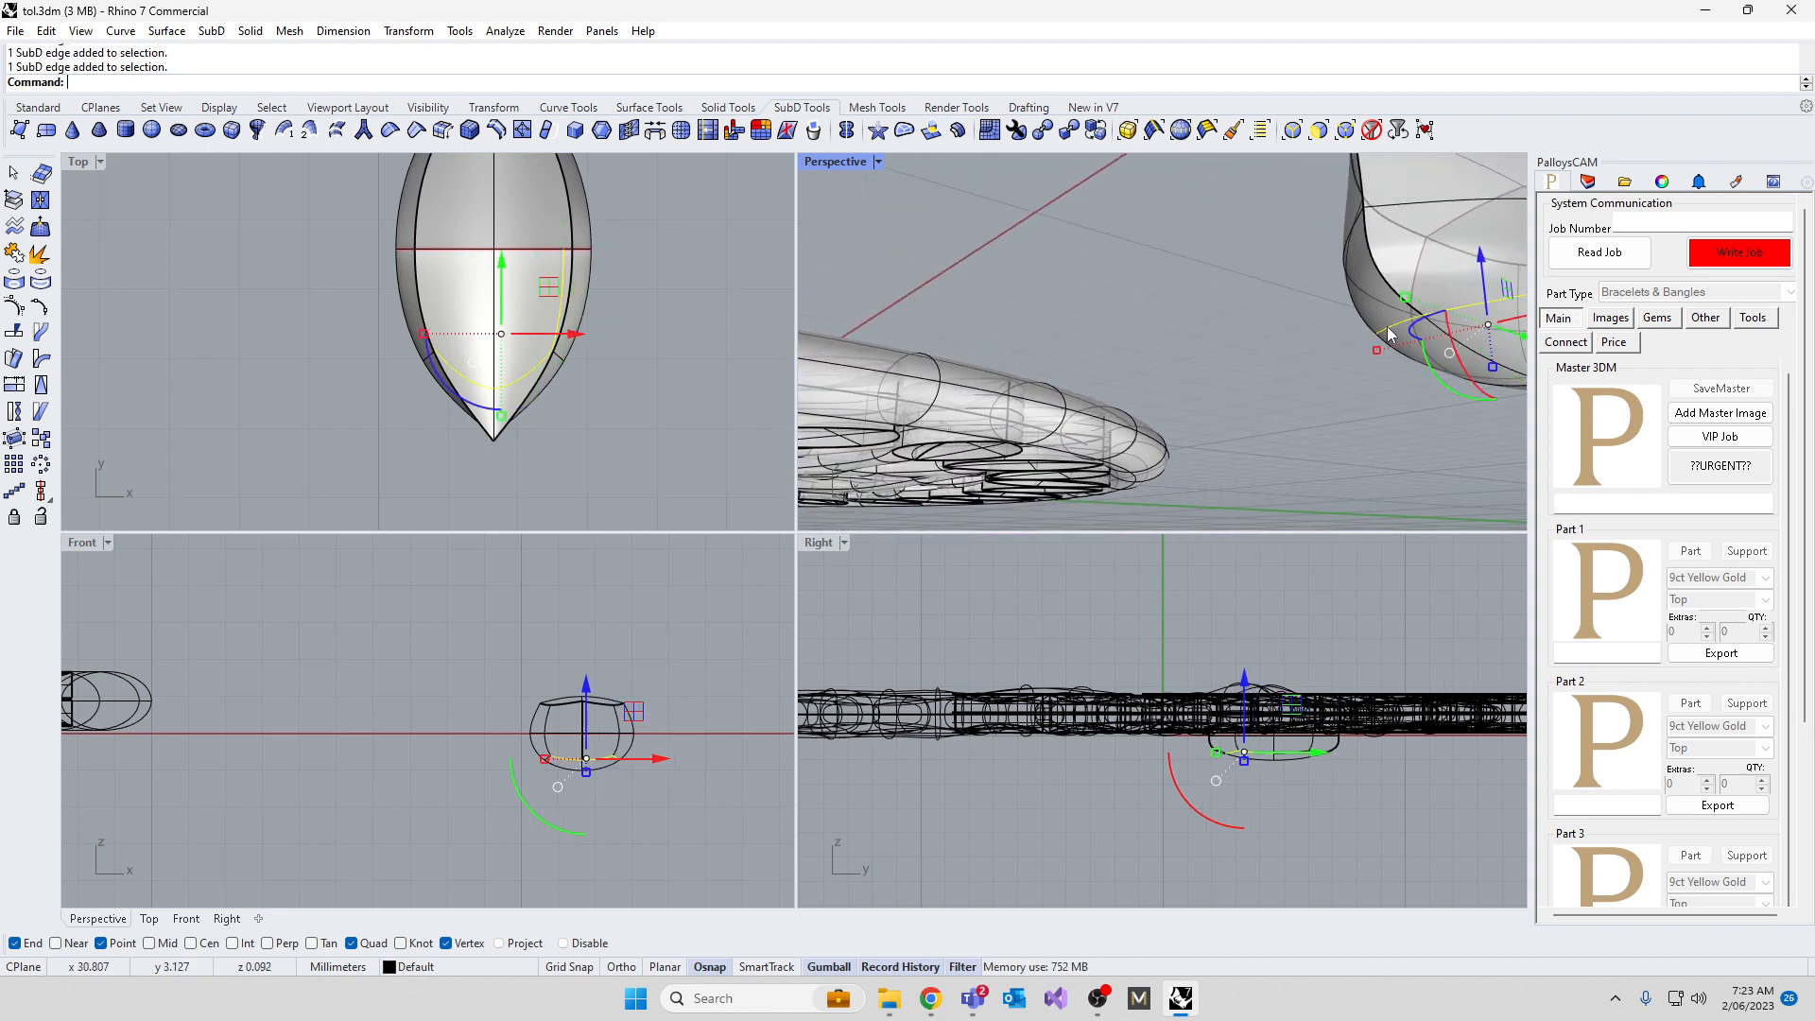
{"action": "right_click_drag", "start_coordinate": [1386, 343], "coordinate": [1312, 350]}
{"action": "scroll", "coordinate": [1313, 345], "scroll_direction": "up", "scroll_amount": 5}
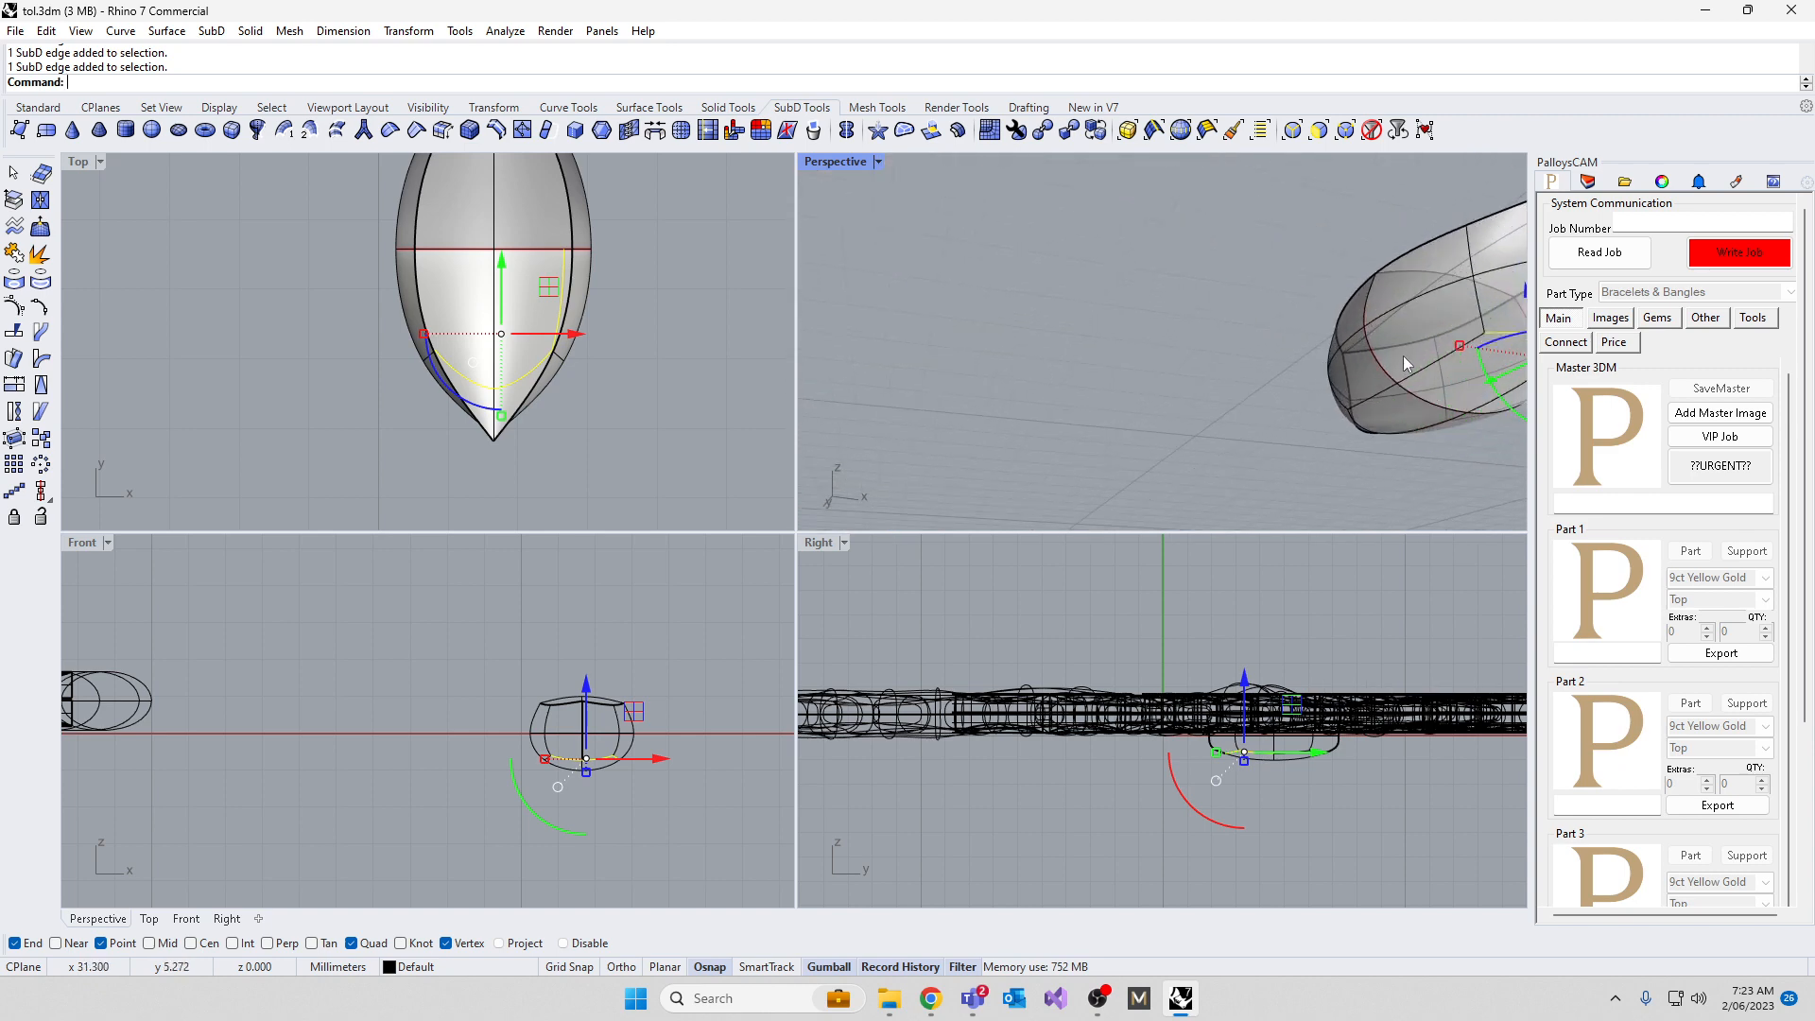
{"action": "left_click", "coordinate": [1420, 369], "text": "shift"}
{"action": "scroll", "coordinate": [1183, 302], "scroll_direction": "down", "scroll_amount": 3}
{"action": "right_click_drag", "start_coordinate": [1181, 301], "coordinate": [1136, 281]}
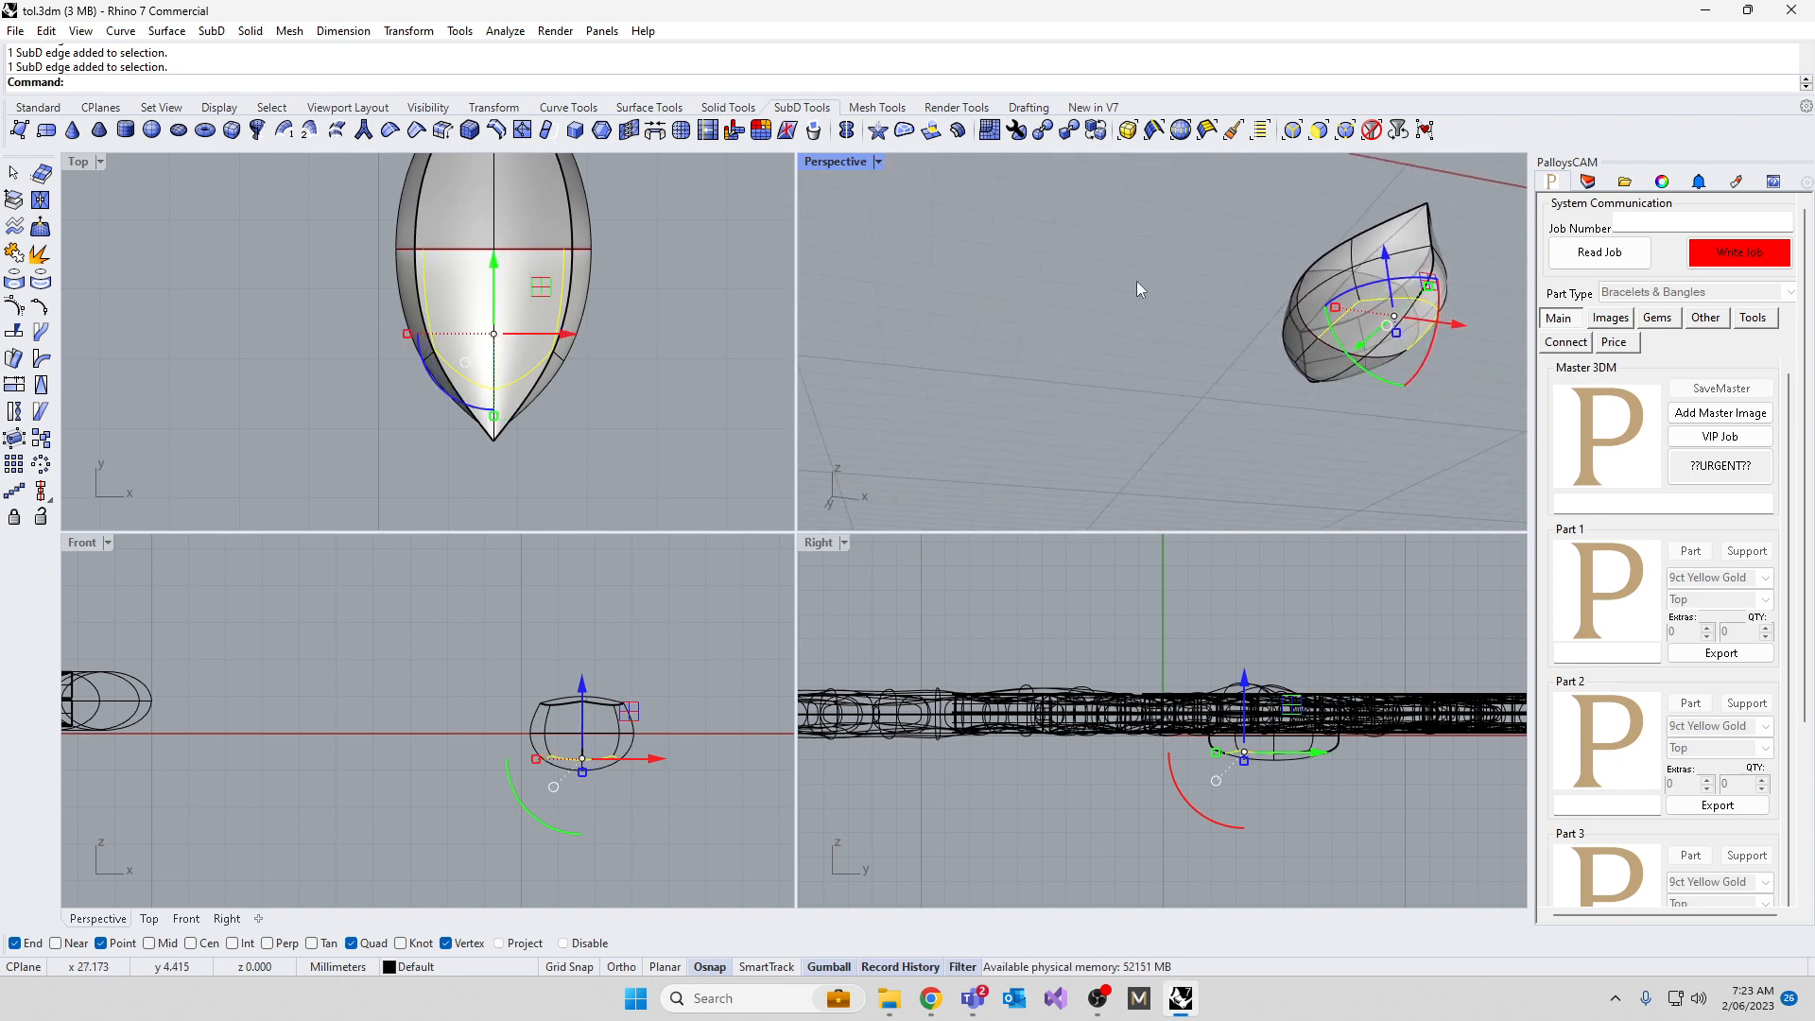
{"action": "left_click", "coordinate": [440, 132]}
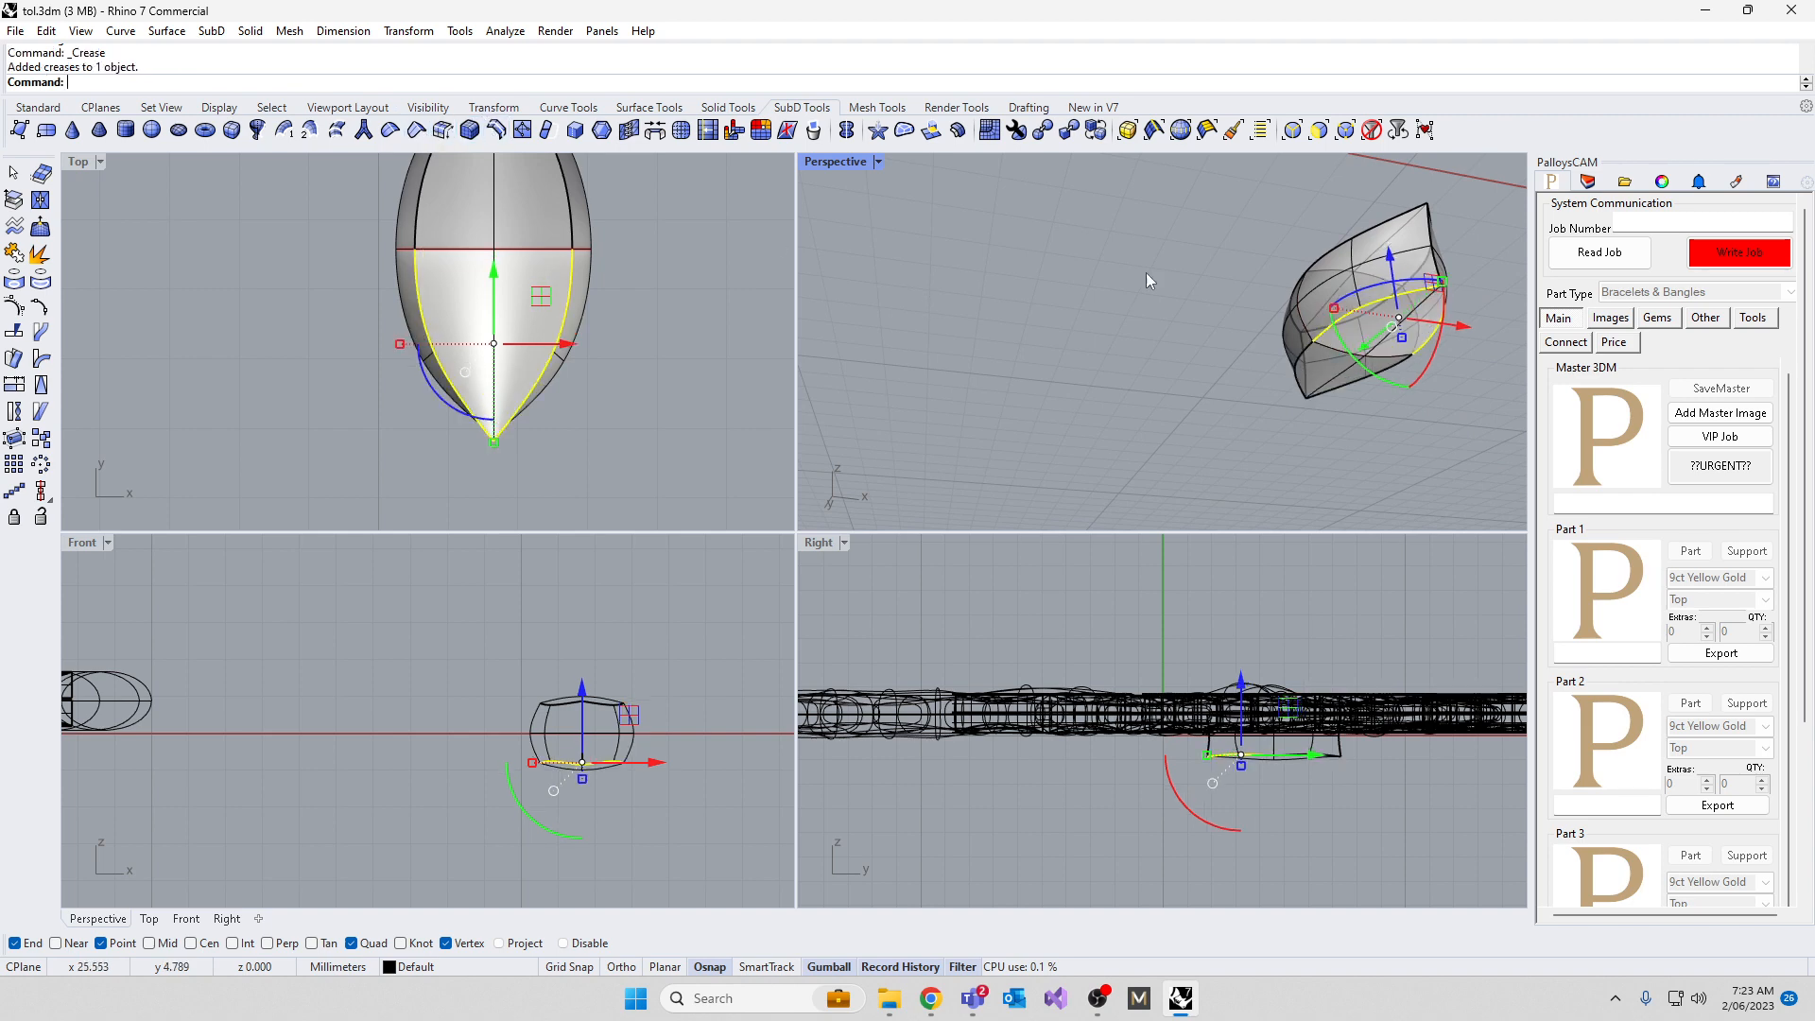
{"action": "right_click_drag", "start_coordinate": [1145, 274], "coordinate": [1010, 329]}
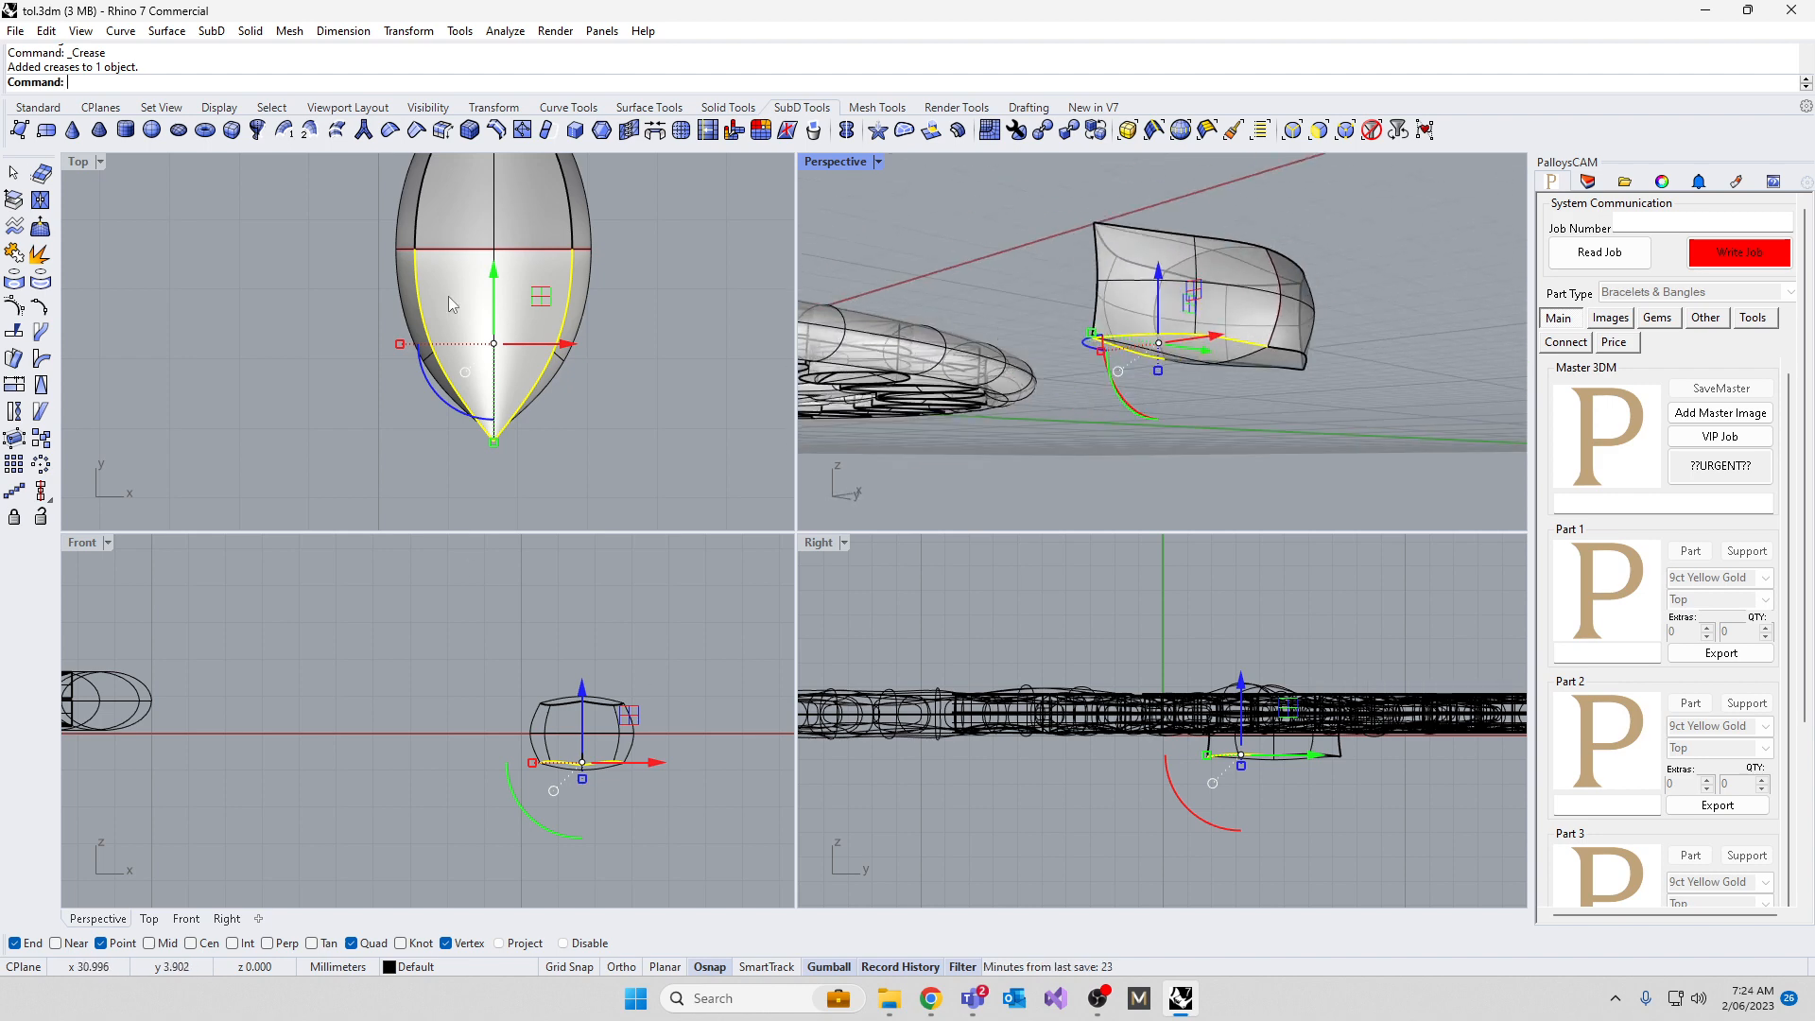
Turn off the selection filter and try to hide all objects of the tree-of-life pendant
{"action": "scroll", "coordinate": [454, 346], "scroll_direction": "down", "scroll_amount": 6}
{"action": "scroll", "coordinate": [621, 335], "scroll_direction": "down", "scroll_amount": 2}
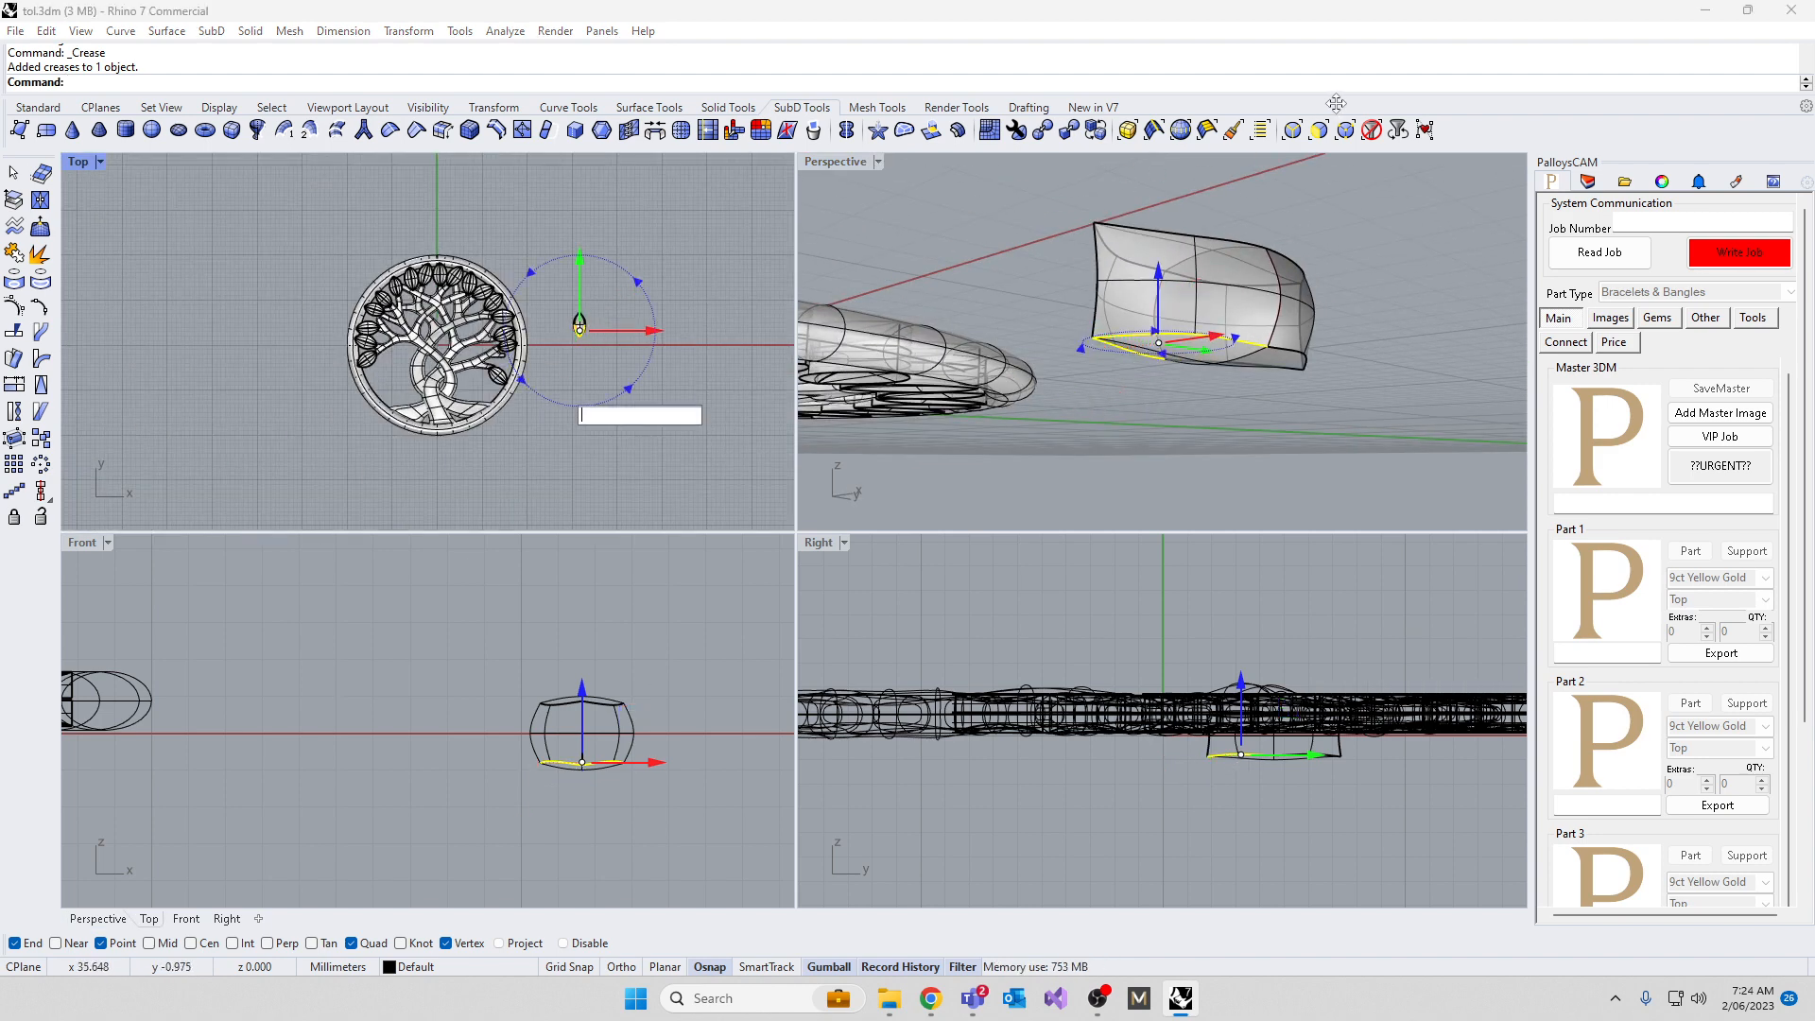
{"action": "left_click", "coordinate": [567, 387]}
{"action": "left_click_drag", "start_coordinate": [262, 250], "coordinate": [530, 463]}
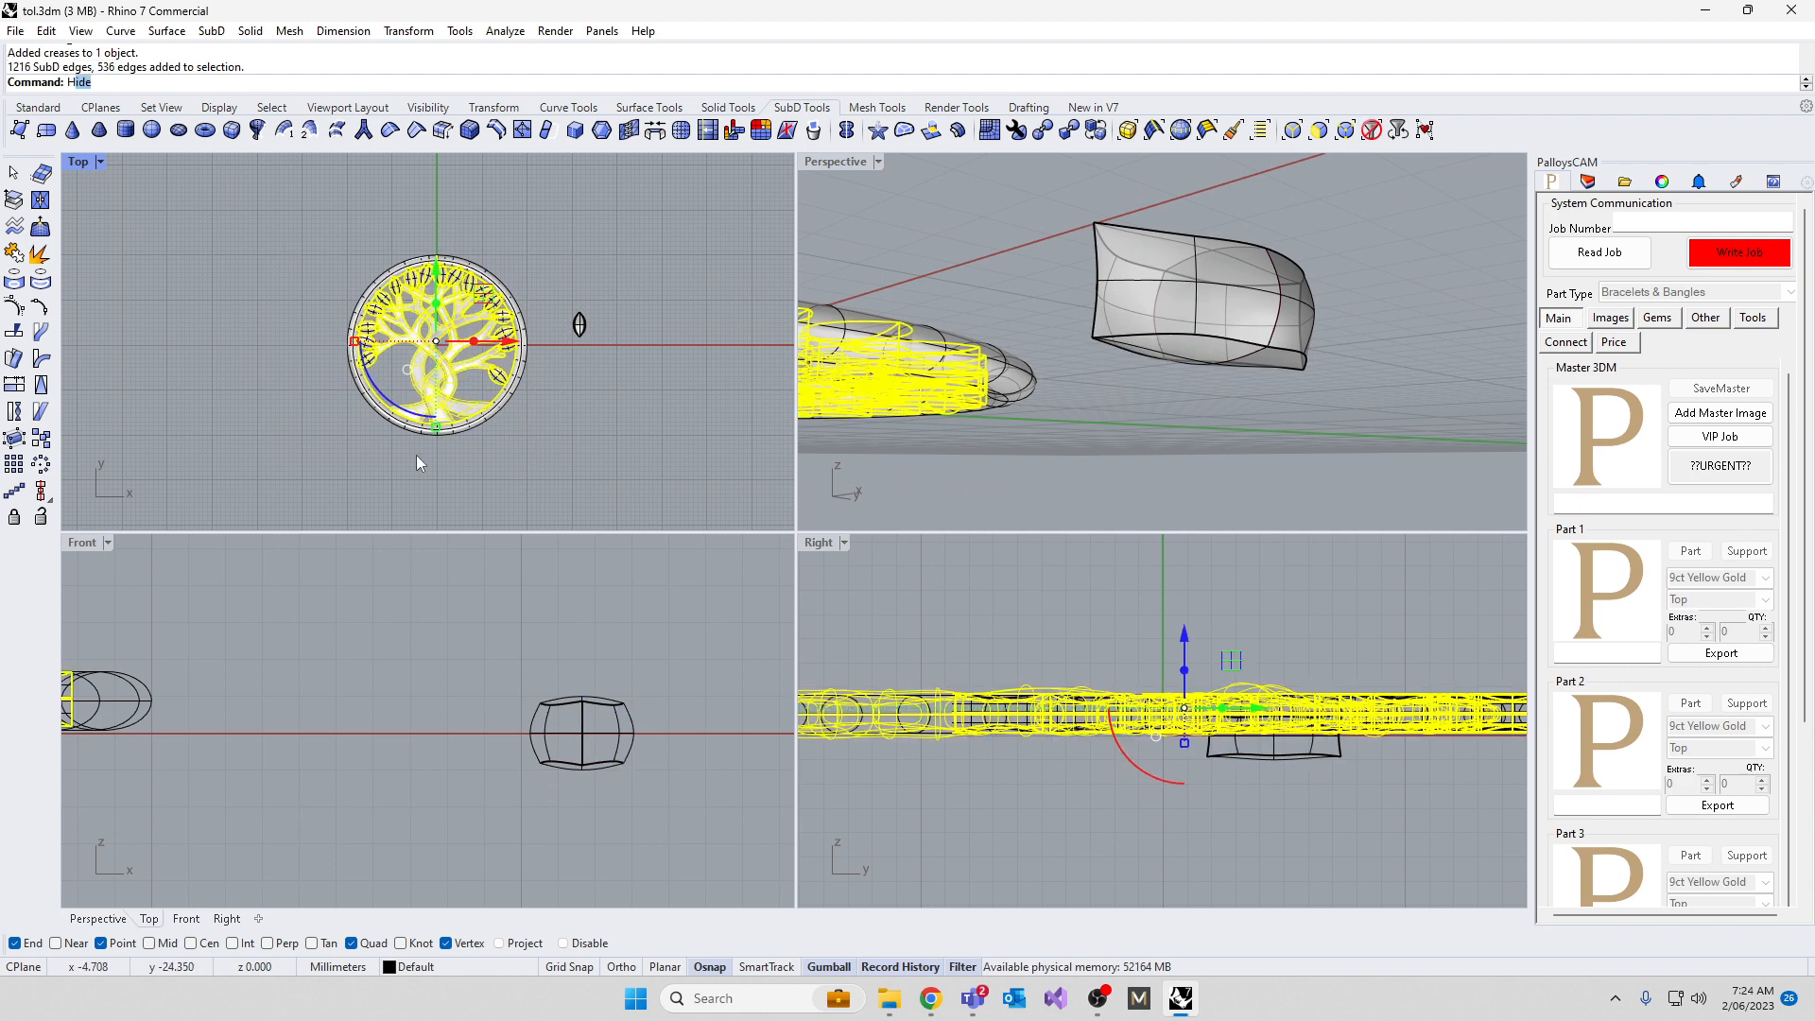
{"action": "key", "text": "Return"}
{"action": "left_click_drag", "start_coordinate": [276, 204], "coordinate": [555, 459]}
{"action": "left_click", "coordinate": [1387, 134]}
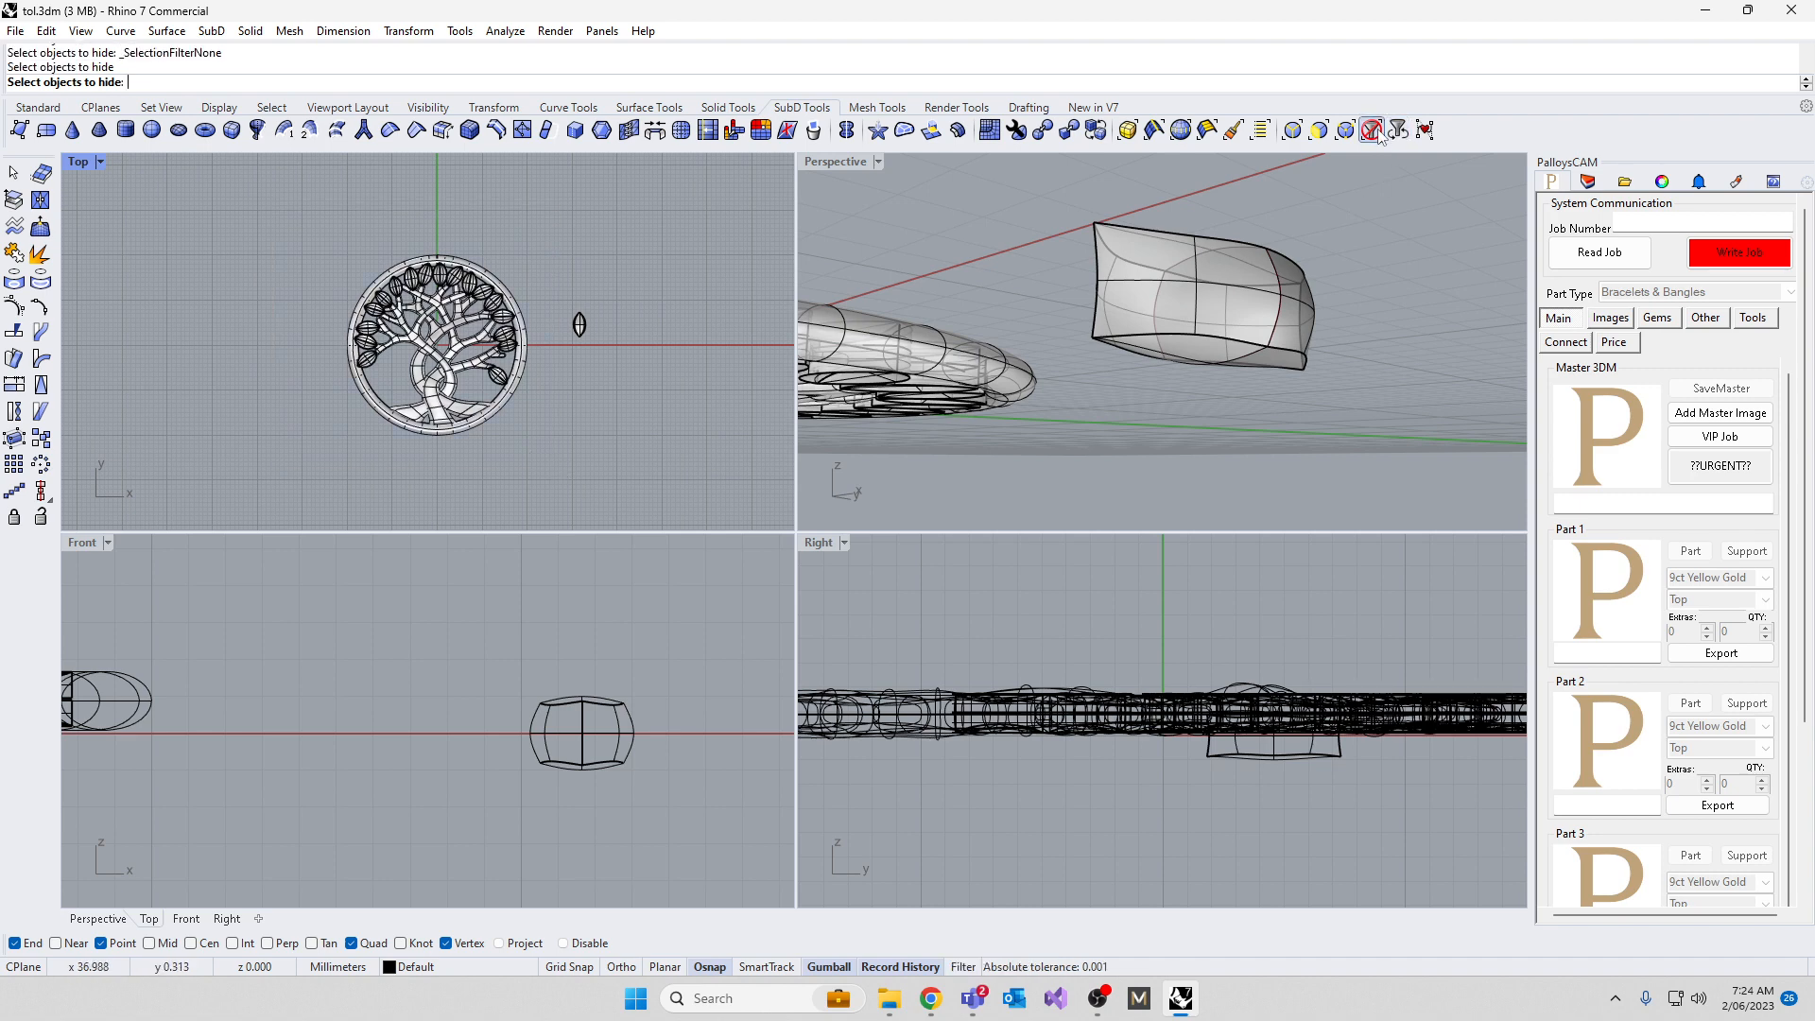
{"action": "left_click_drag", "start_coordinate": [232, 204], "coordinate": [547, 485]}
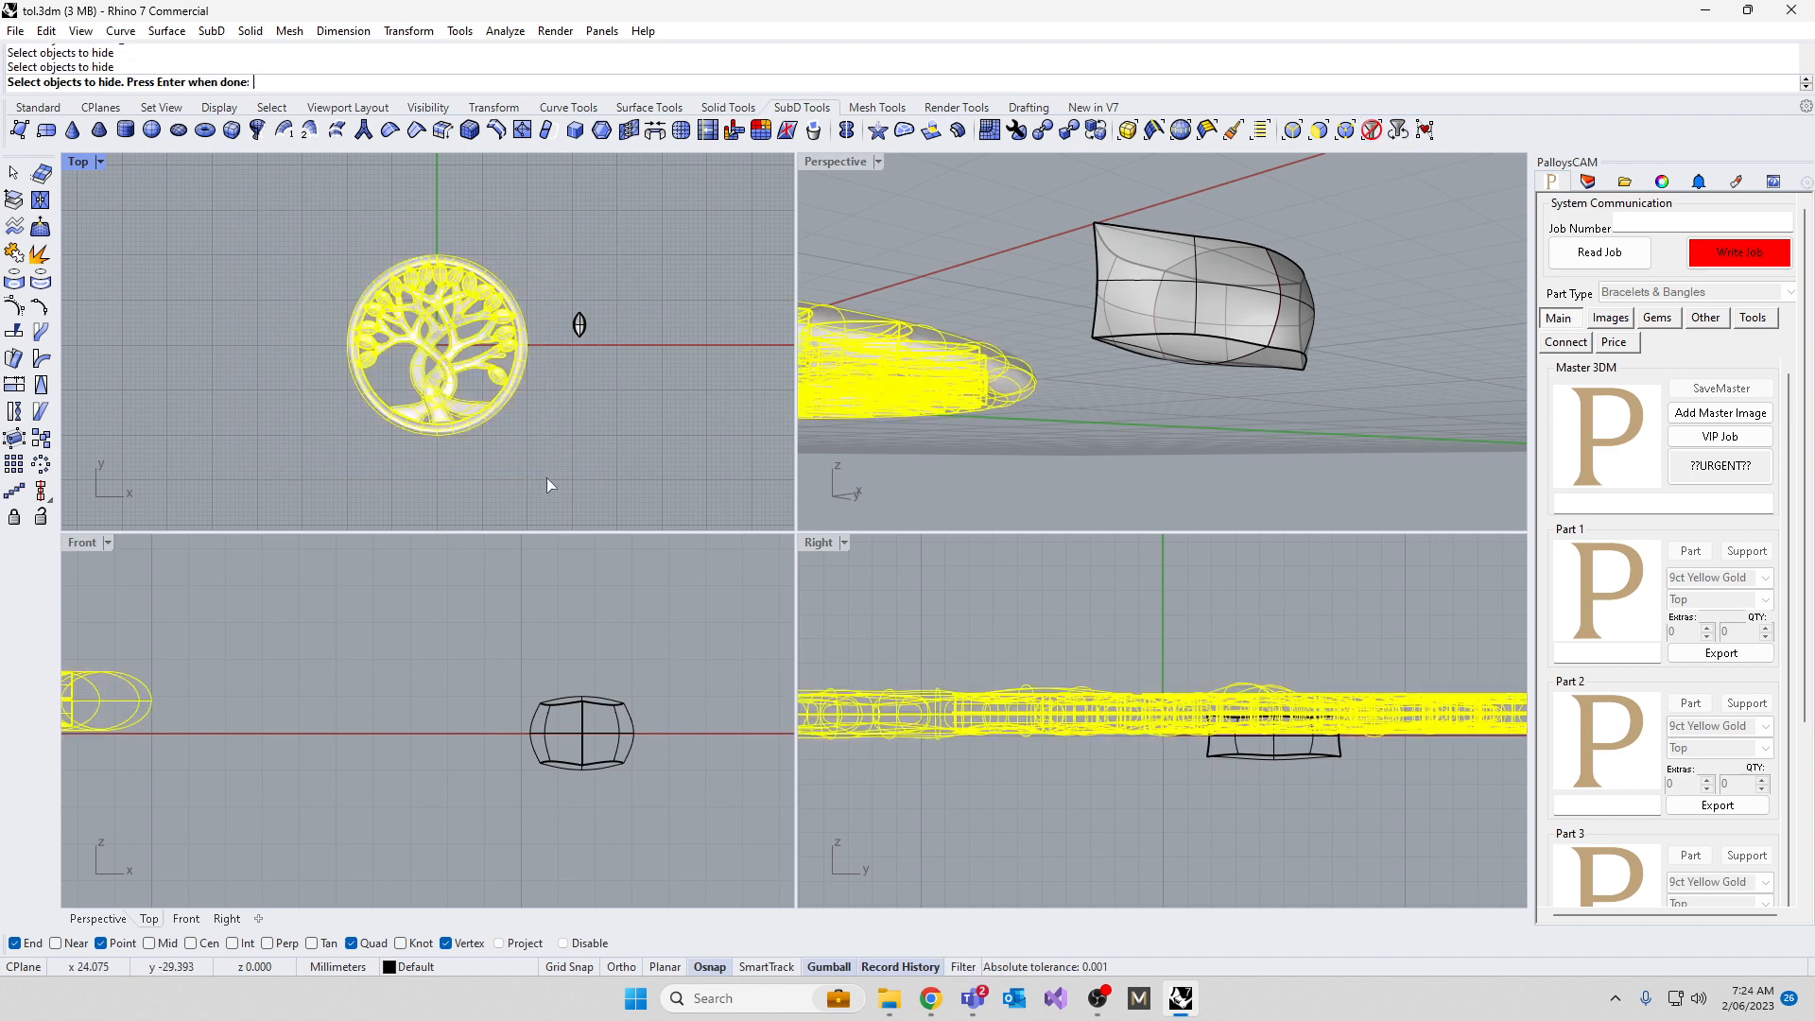
{"action": "type", "text": "hide"}
{"action": "key", "text": "Return"}
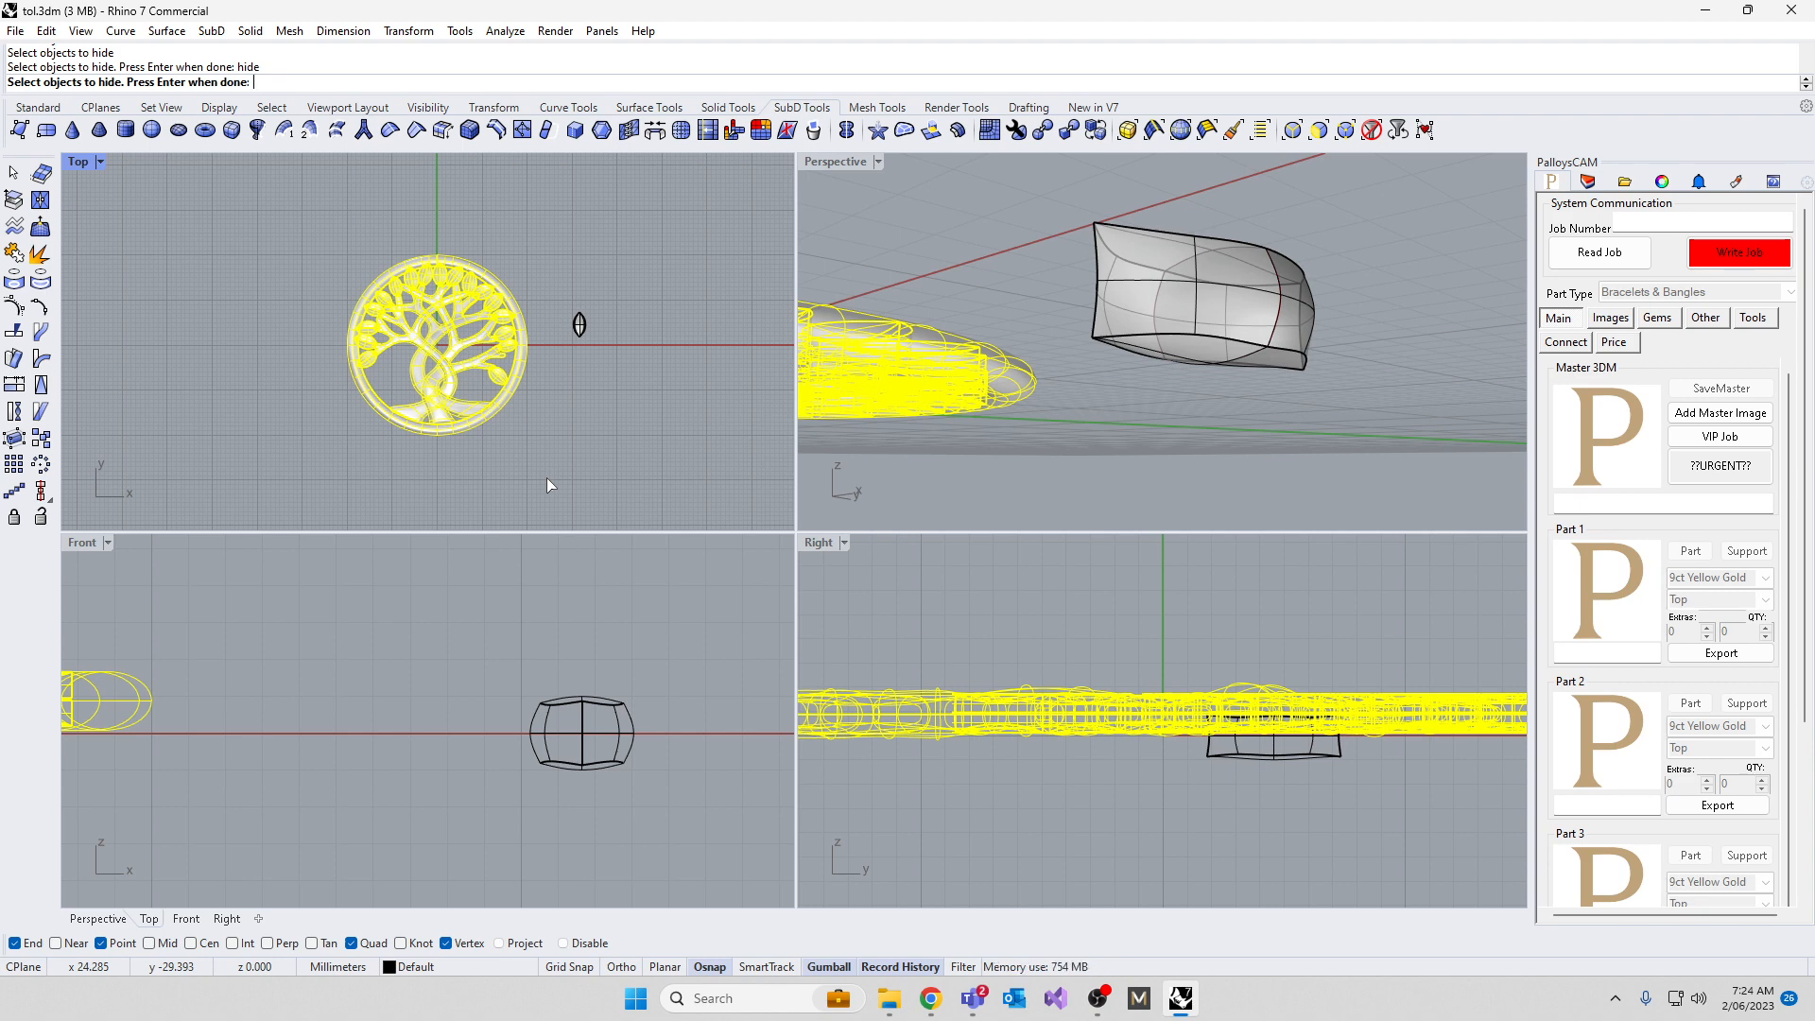
{"action": "key", "text": "Escape"}
Move all the tree-of-life pendant objects to Layer 04 and turn that layer off
{"action": "left_click_drag", "start_coordinate": [211, 178], "coordinate": [545, 488]}
{"action": "left_click", "coordinate": [1588, 181]}
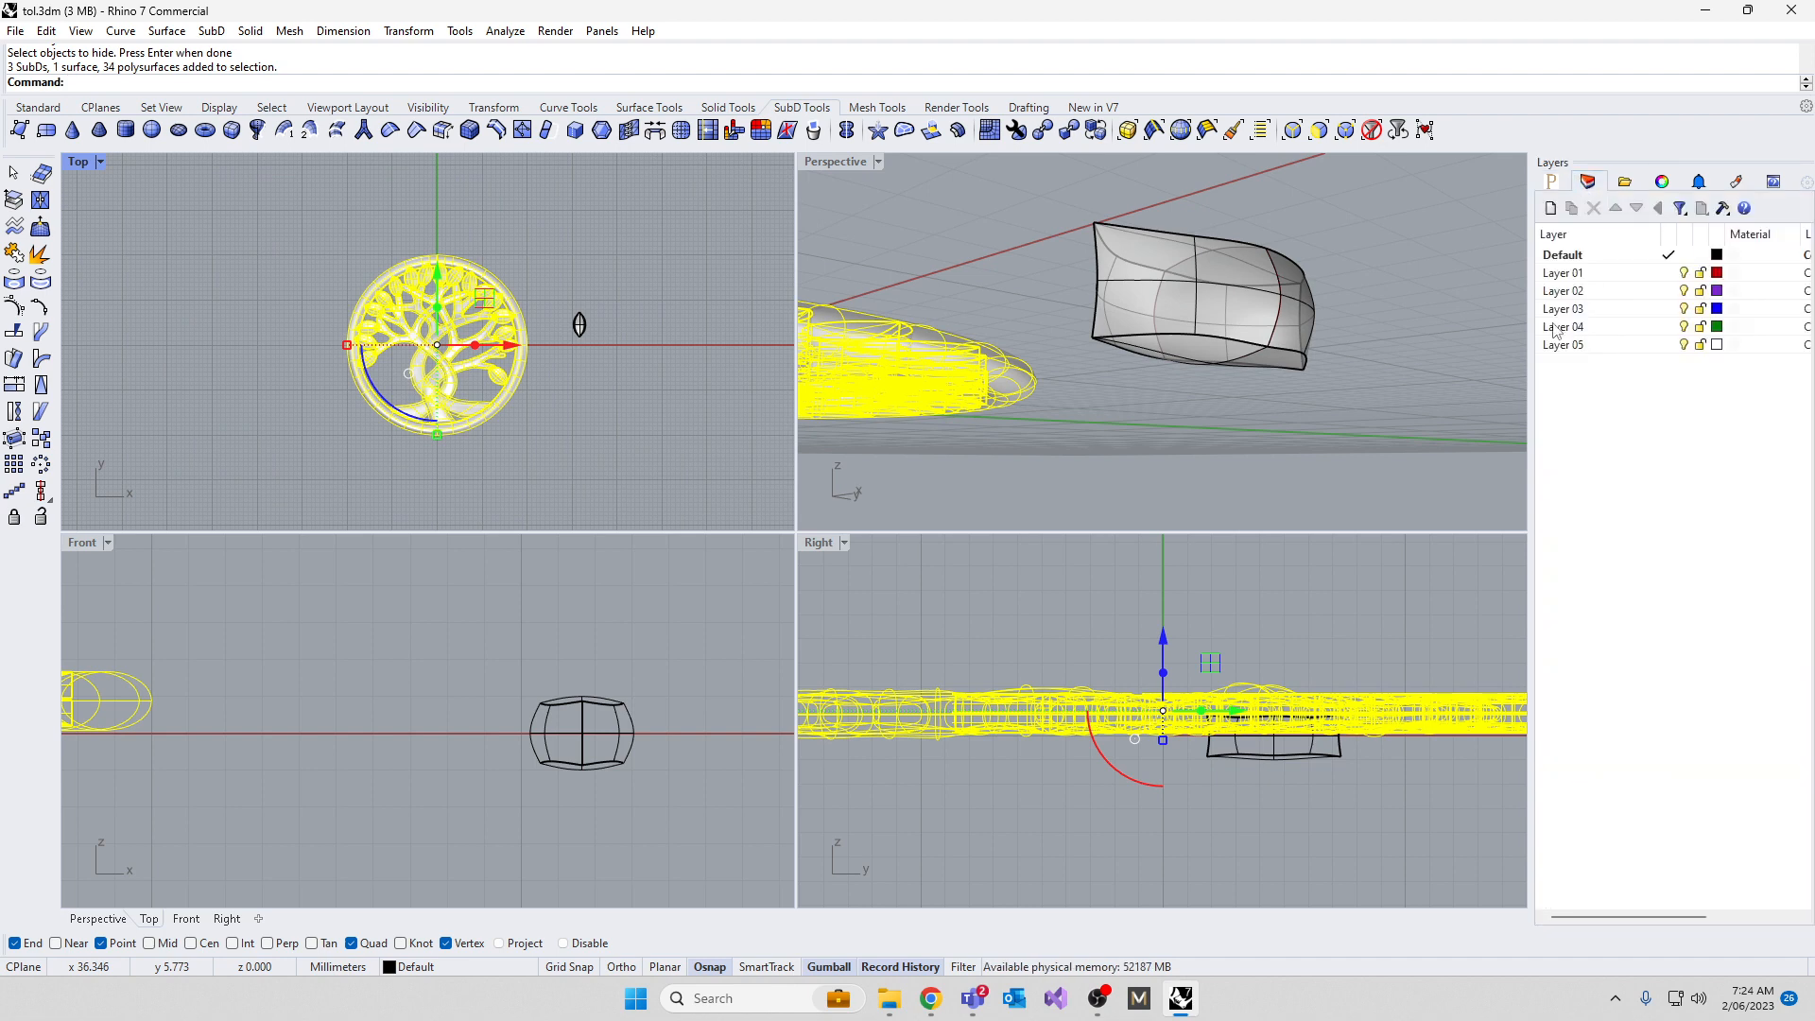
{"action": "left_click", "coordinate": [1554, 328]}
{"action": "right_click", "coordinate": [1555, 327]}
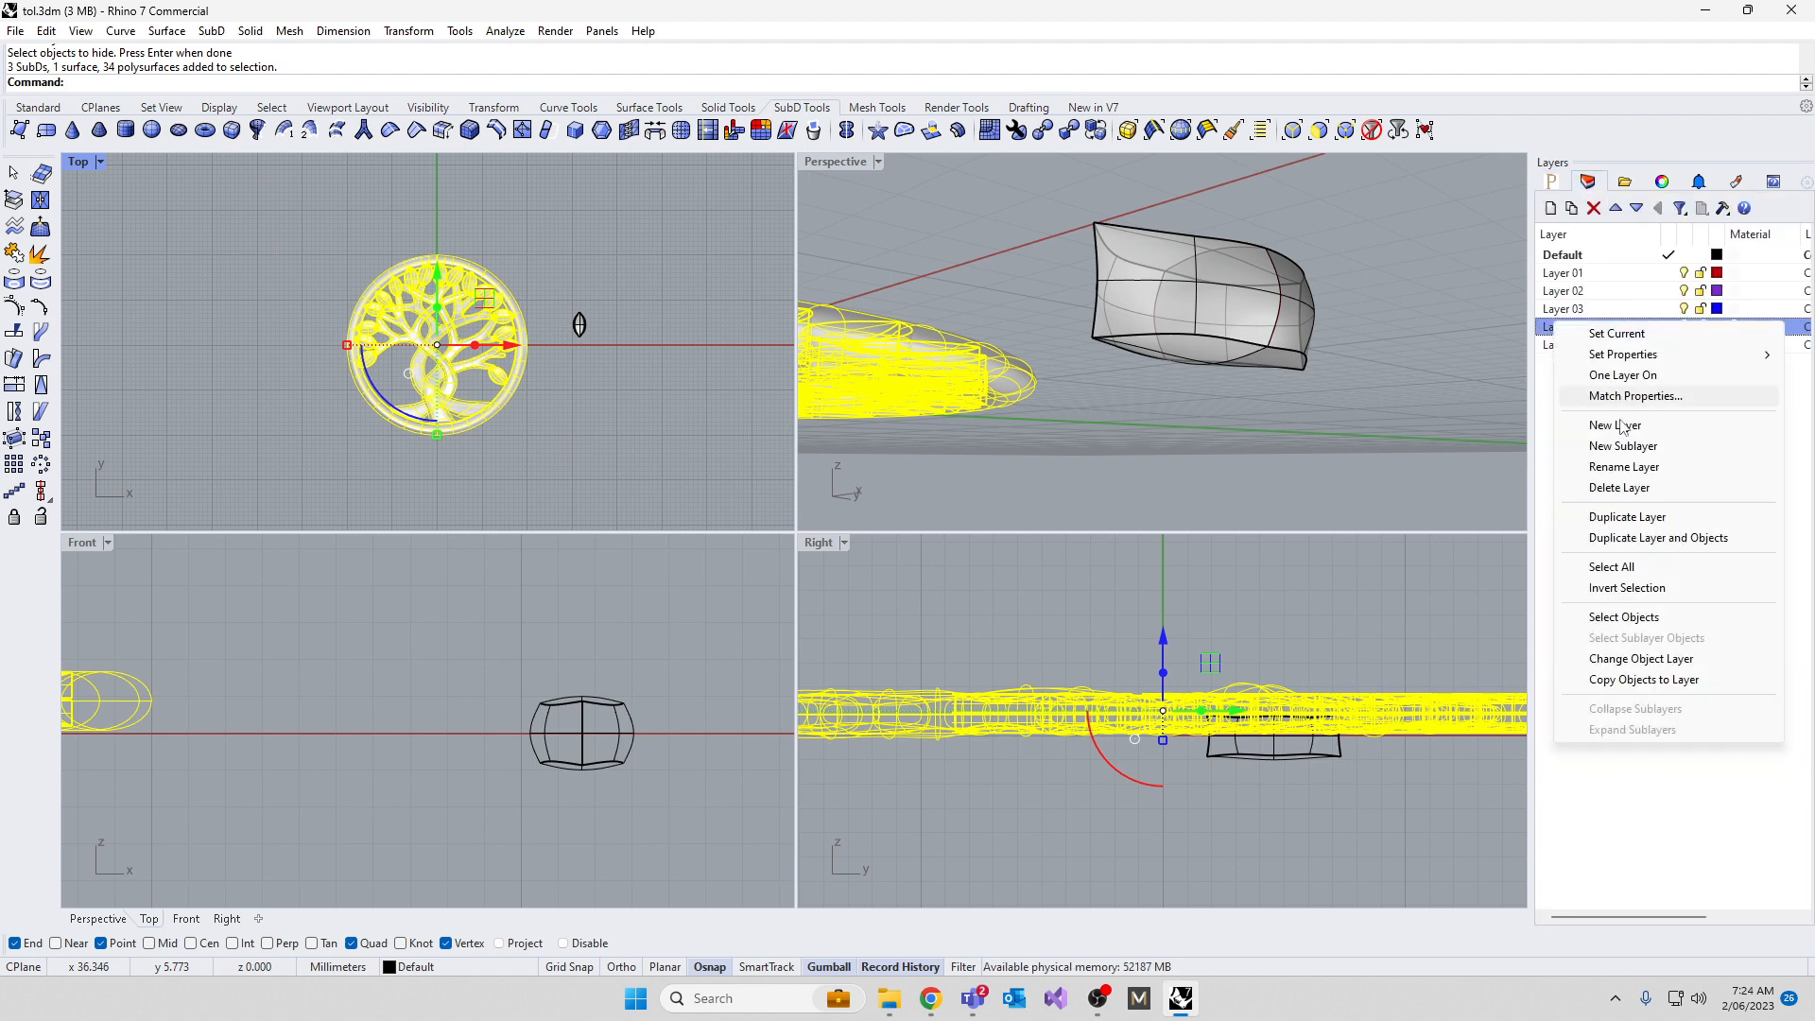
{"action": "left_click", "coordinate": [1621, 658]}
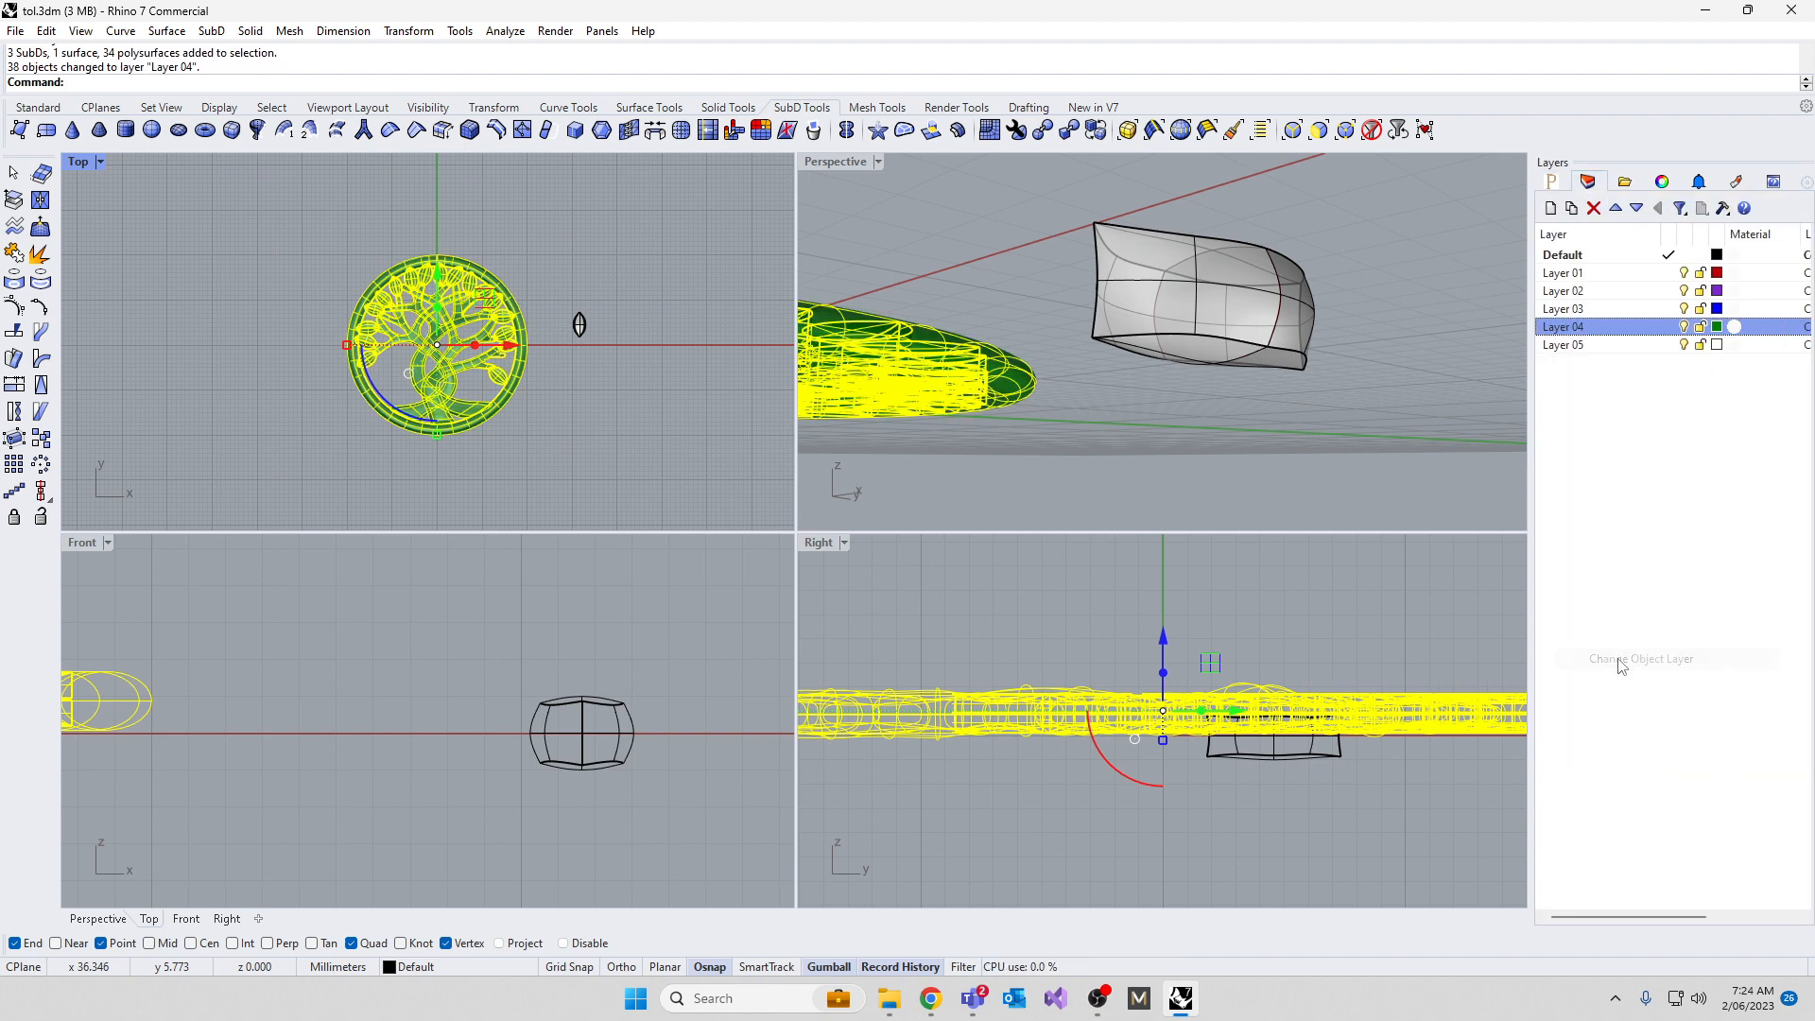
{"action": "left_click", "coordinate": [1683, 326]}
Restrict selection to vertices and scale the leaf's nine upper vertices vertically to flatten its top
{"action": "scroll", "coordinate": [1427, 699], "scroll_direction": "up", "scroll_amount": 3}
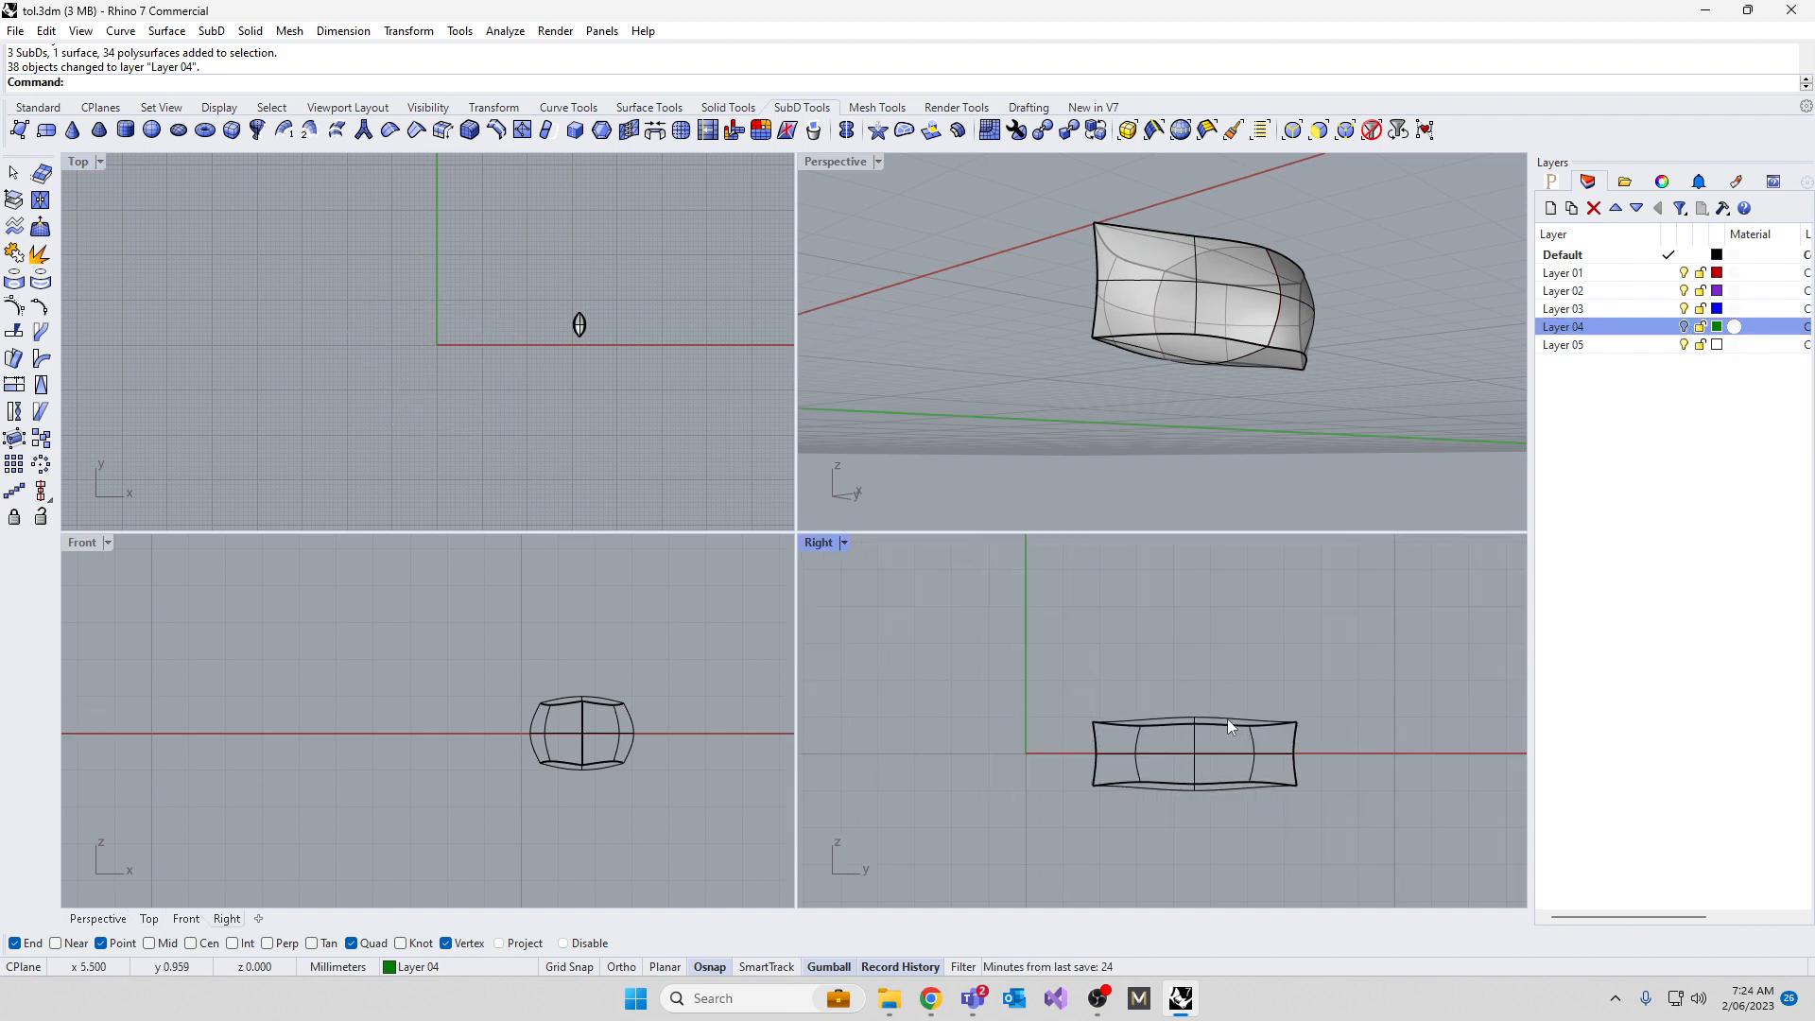
{"action": "left_click", "coordinate": [1345, 129]}
{"action": "left_click_drag", "start_coordinate": [1039, 677], "coordinate": [1331, 745]}
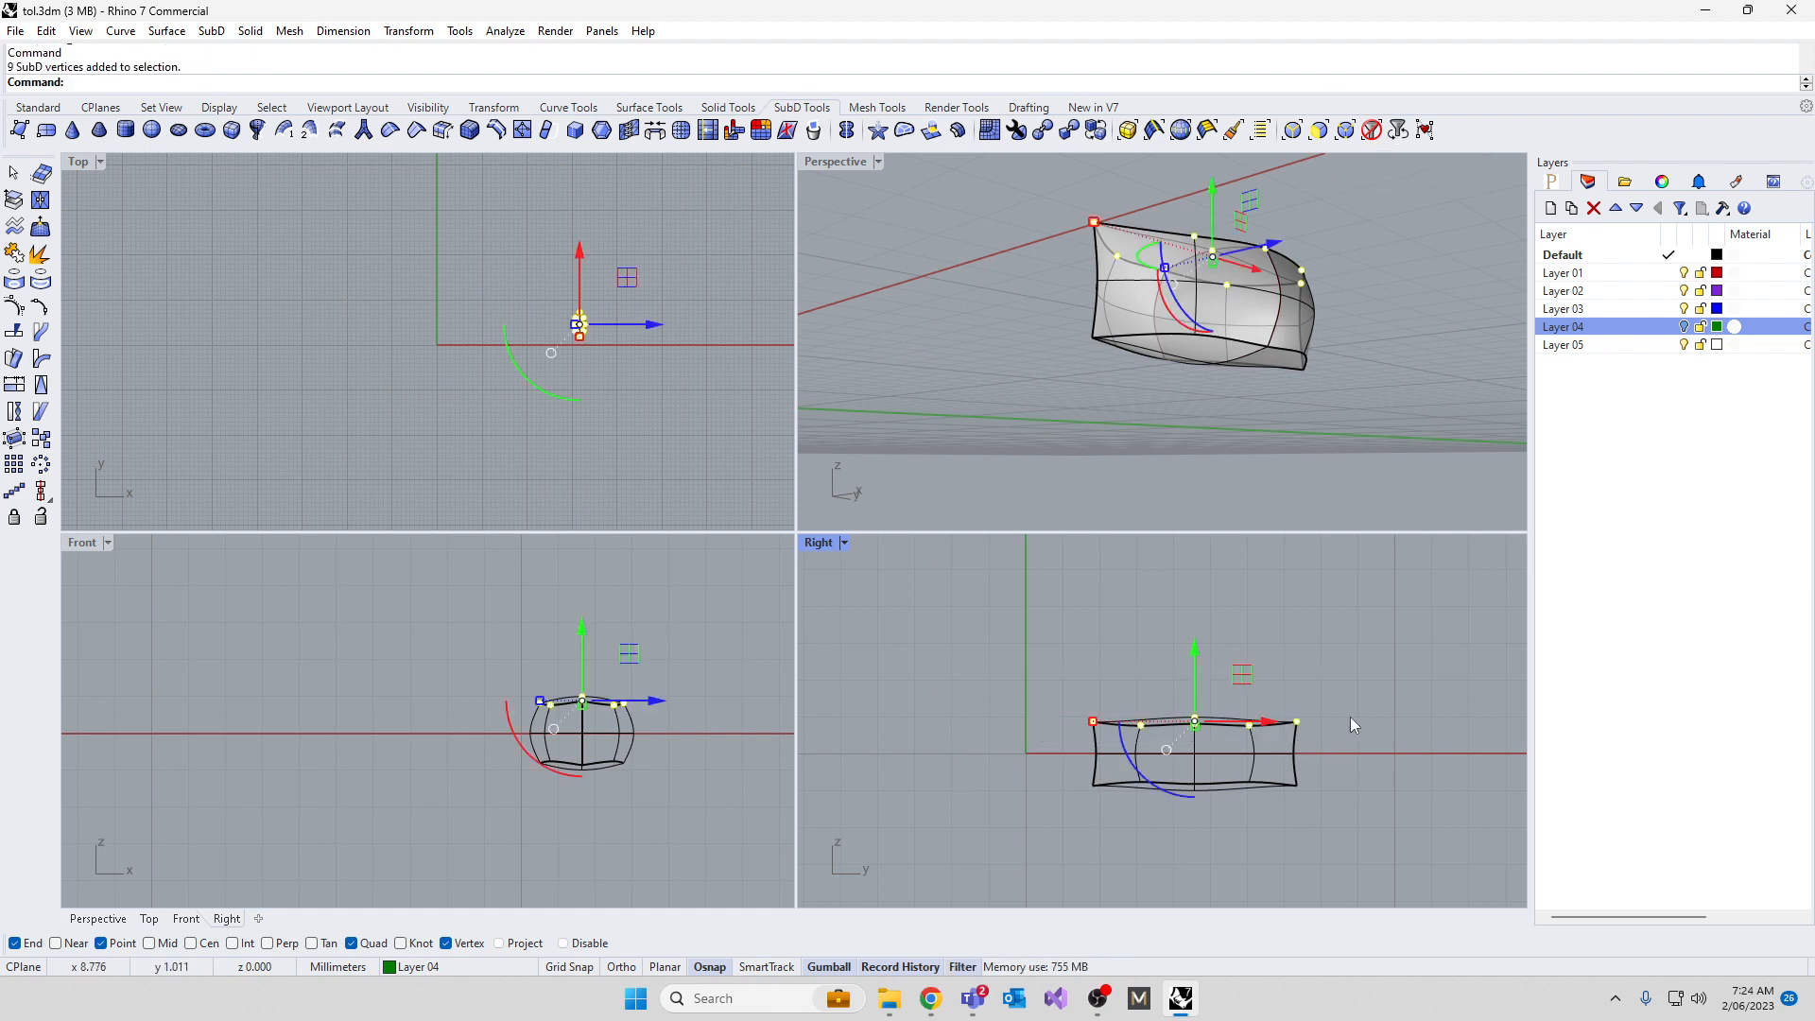
{"action": "scroll", "coordinate": [1132, 773], "scroll_direction": "up", "scroll_amount": 6}
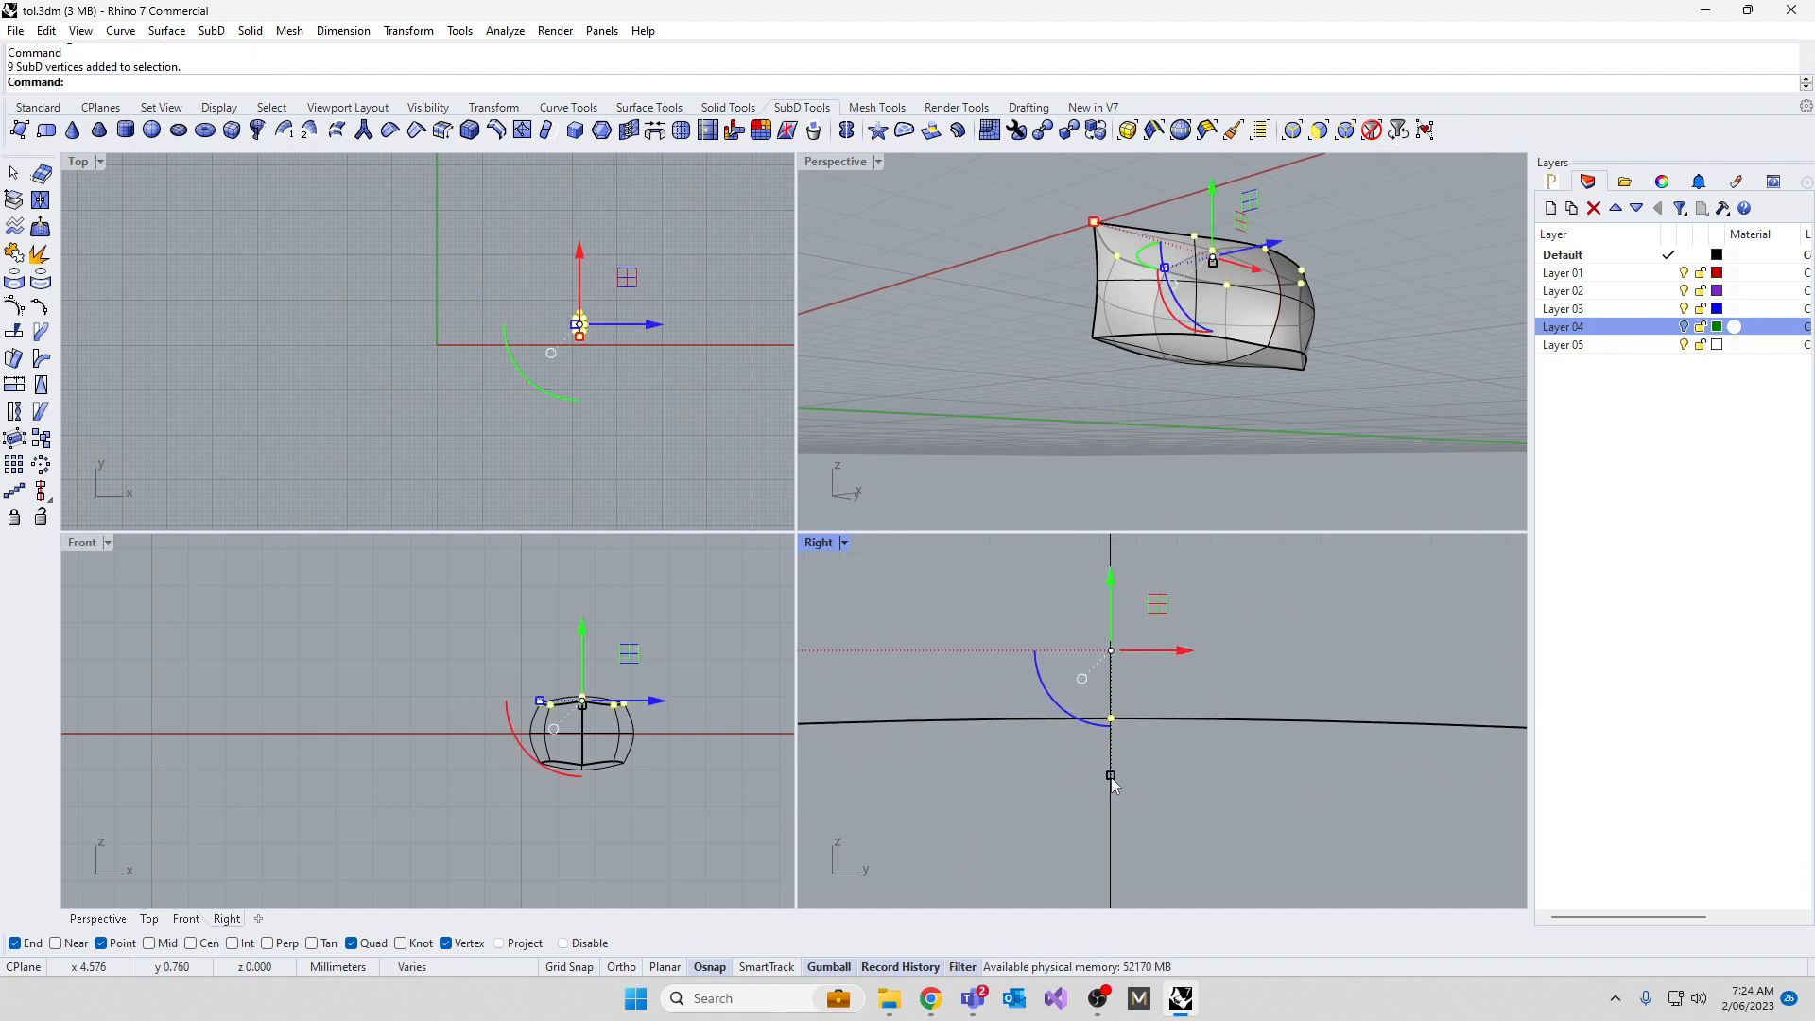
{"action": "left_click_drag", "start_coordinate": [1138, 804], "coordinate": [1115, 679]}
{"action": "scroll", "coordinate": [1121, 694], "scroll_direction": "down", "scroll_amount": 6}
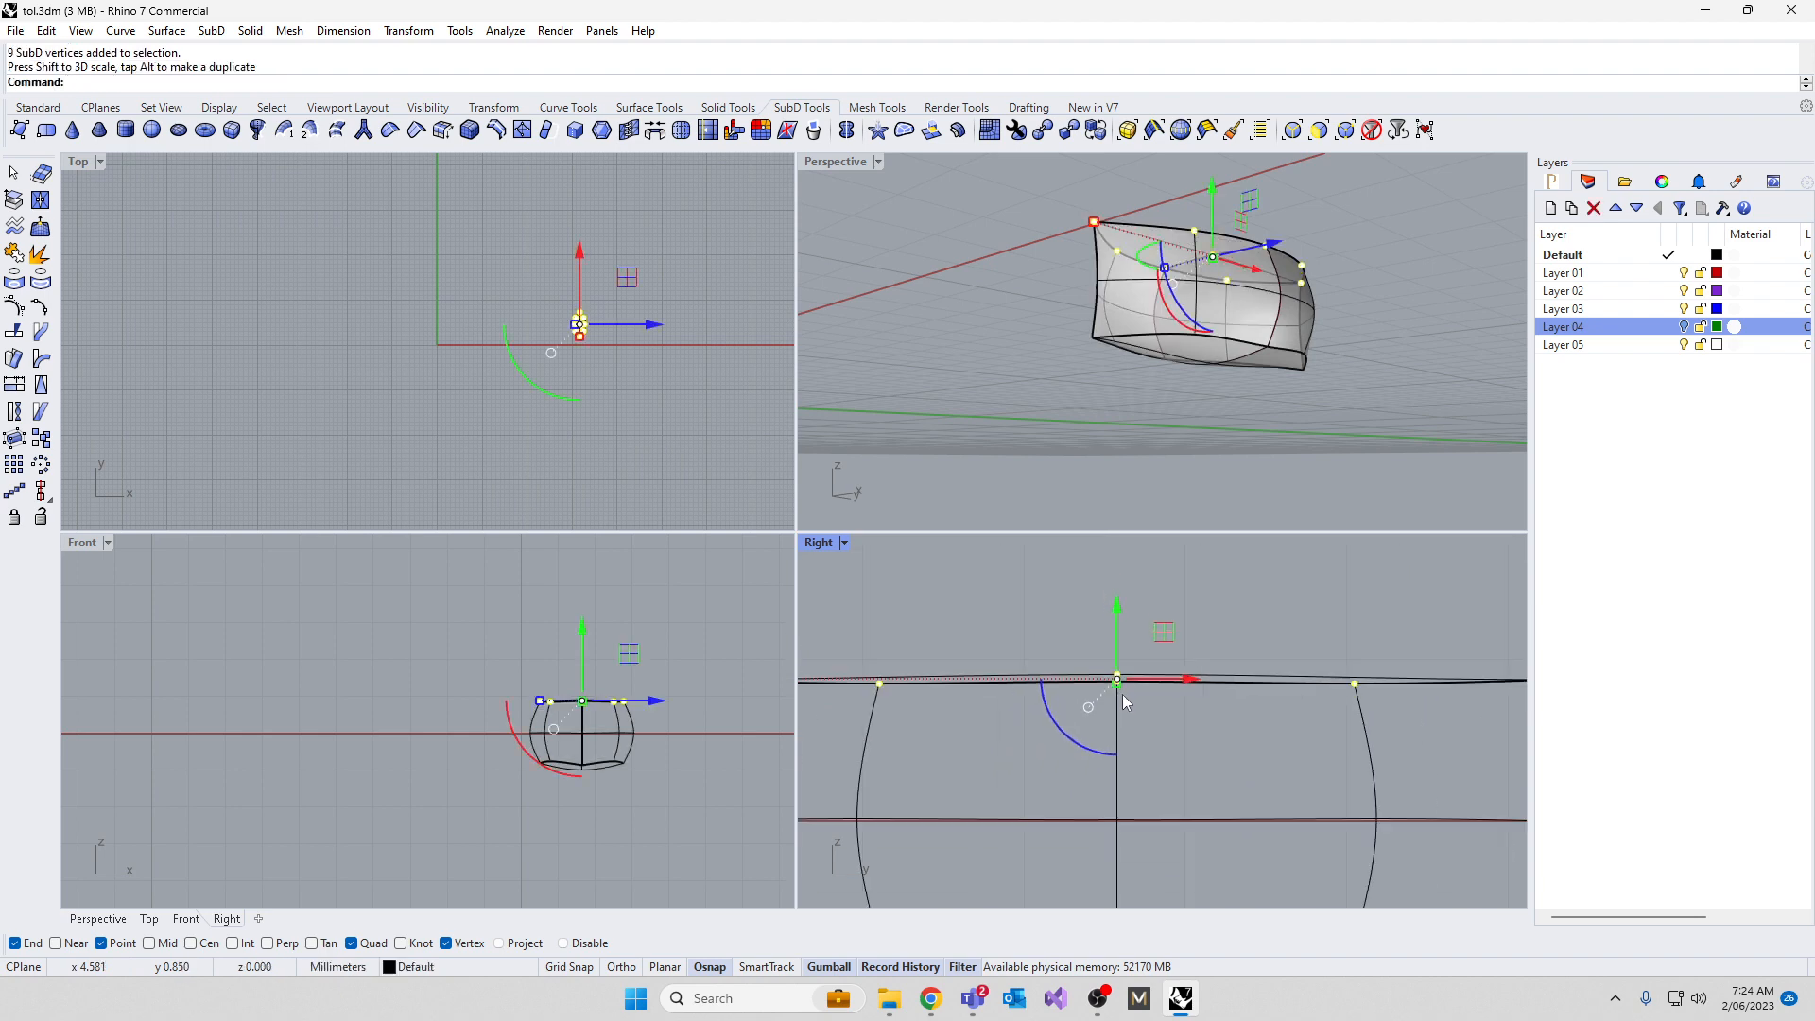
{"action": "scroll", "coordinate": [1087, 688], "scroll_direction": "up", "scroll_amount": 10}
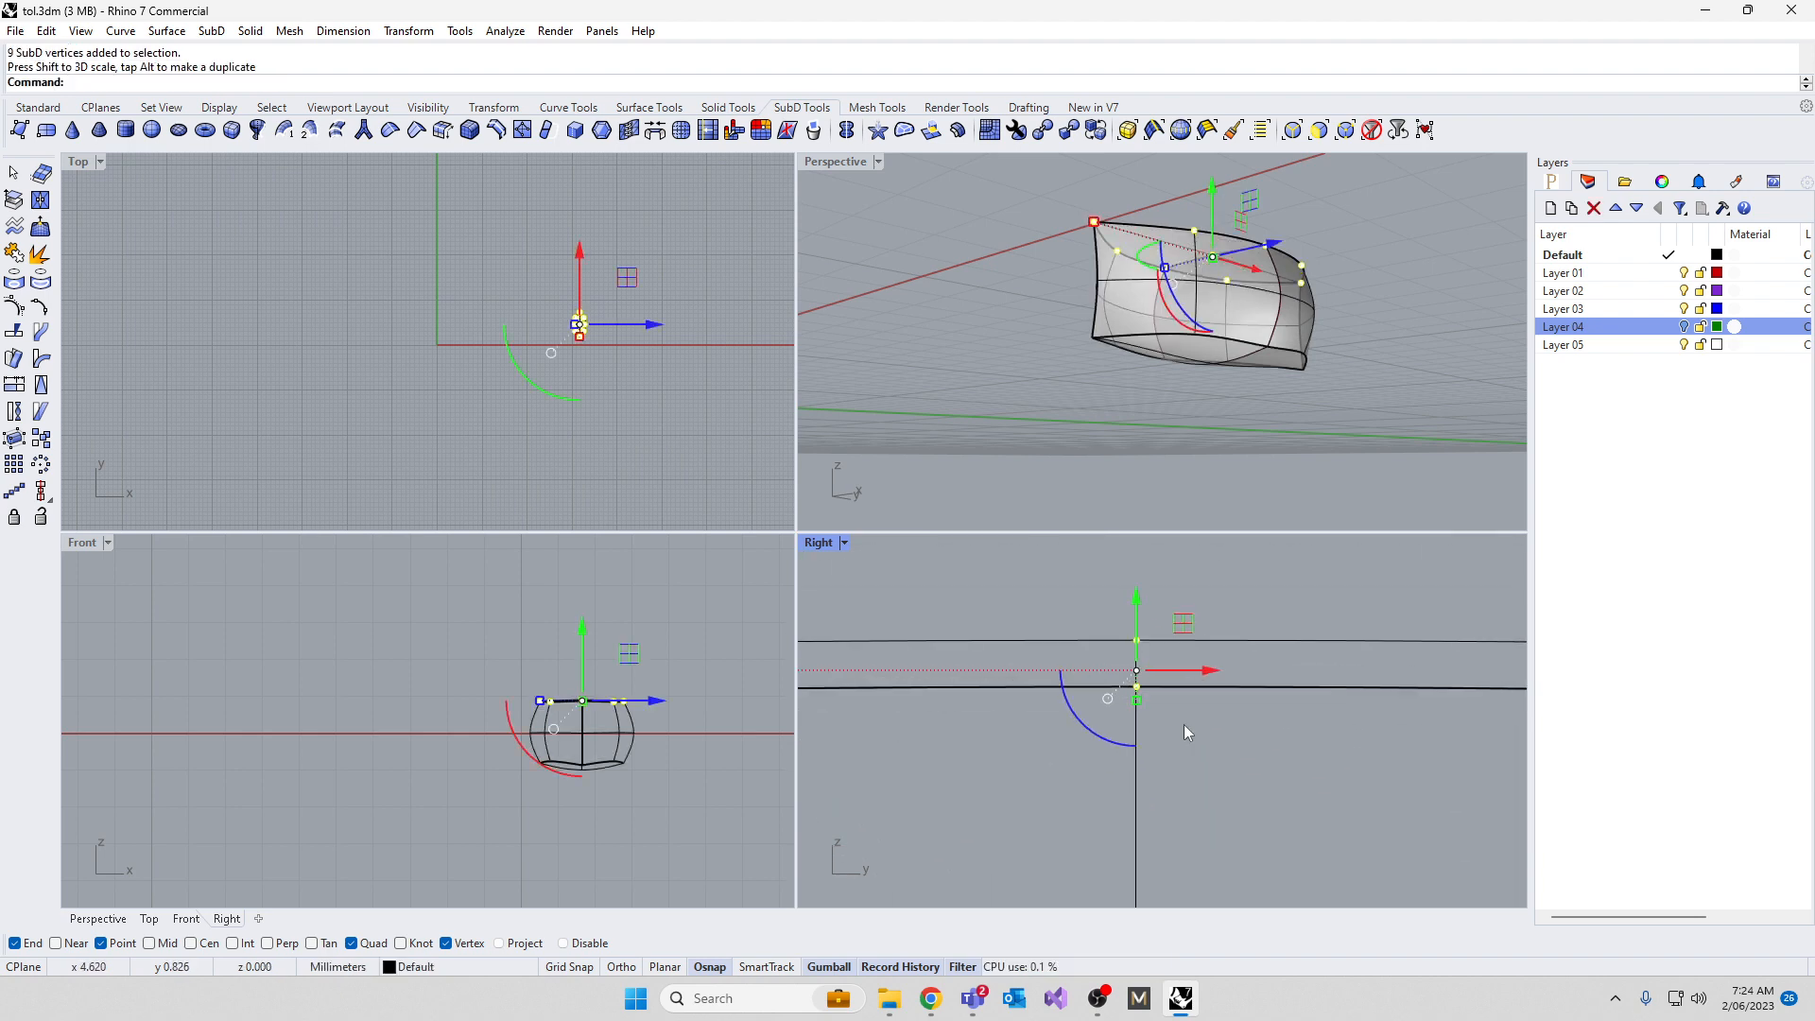
{"action": "scroll", "coordinate": [1057, 616], "scroll_direction": "down", "scroll_amount": 5}
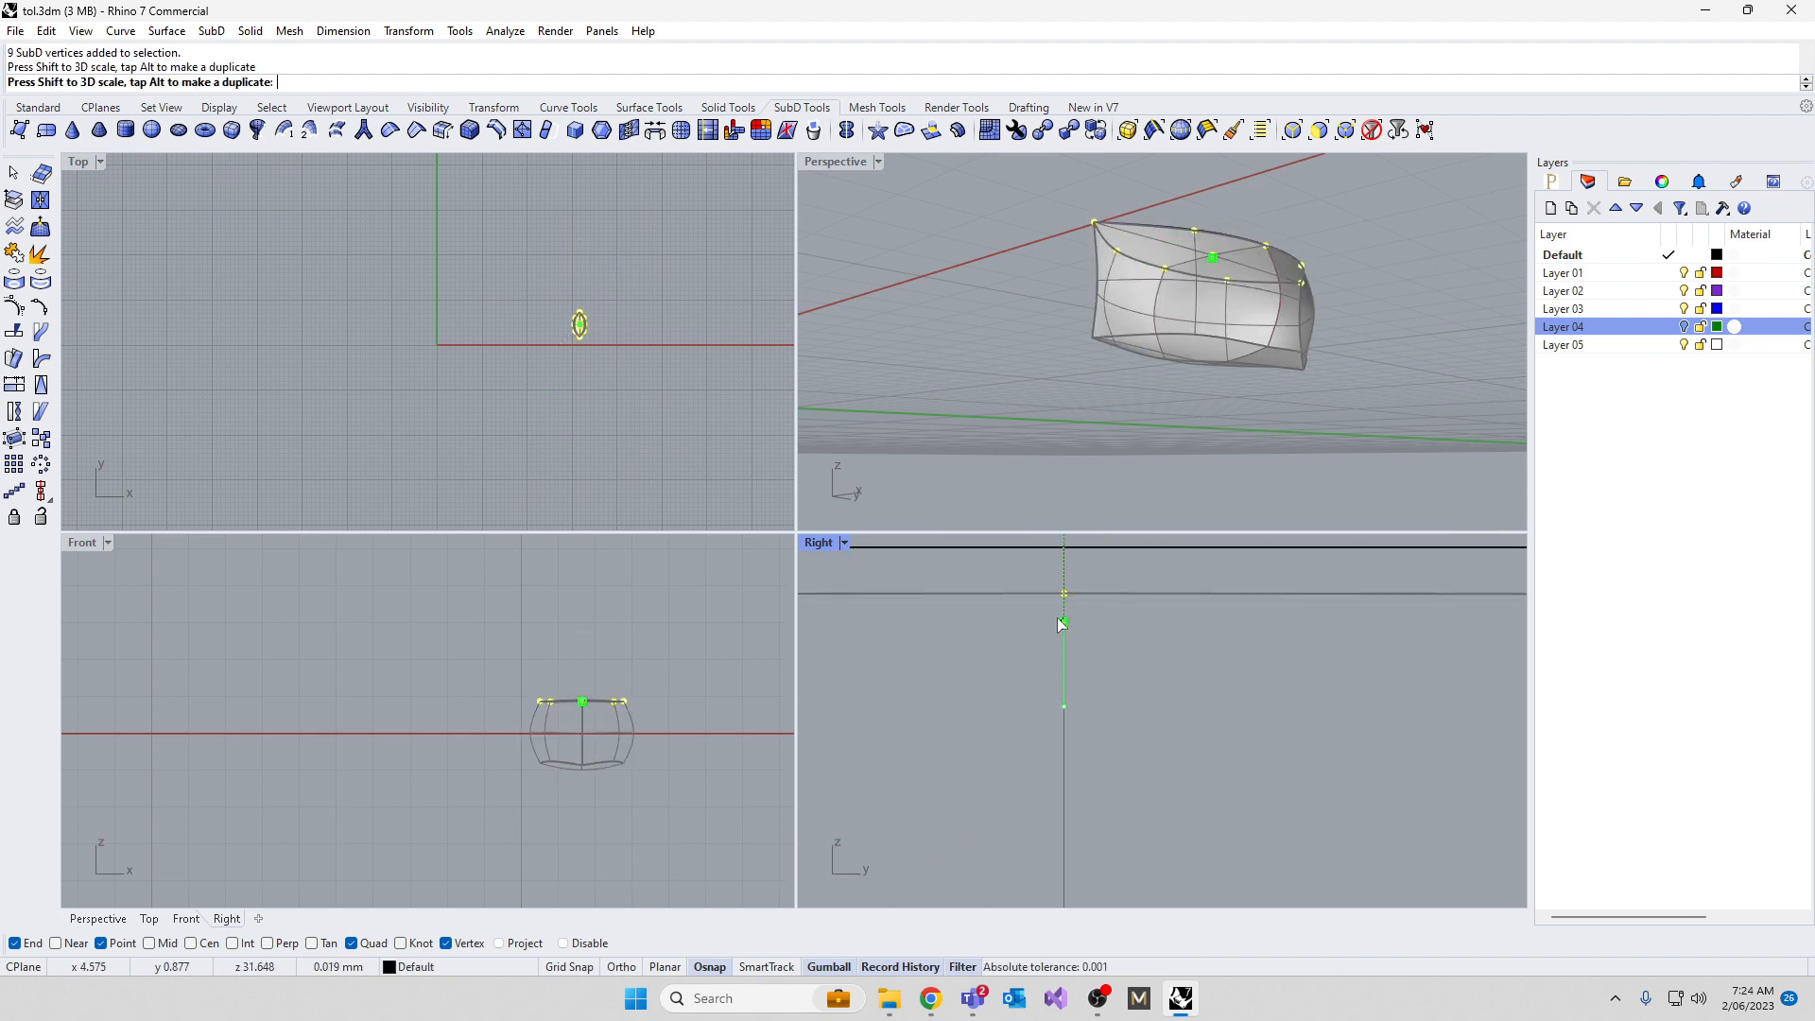
{"action": "scroll", "coordinate": [1174, 767], "scroll_direction": "down", "scroll_amount": 8}
{"action": "left_click", "coordinate": [1129, 619]}
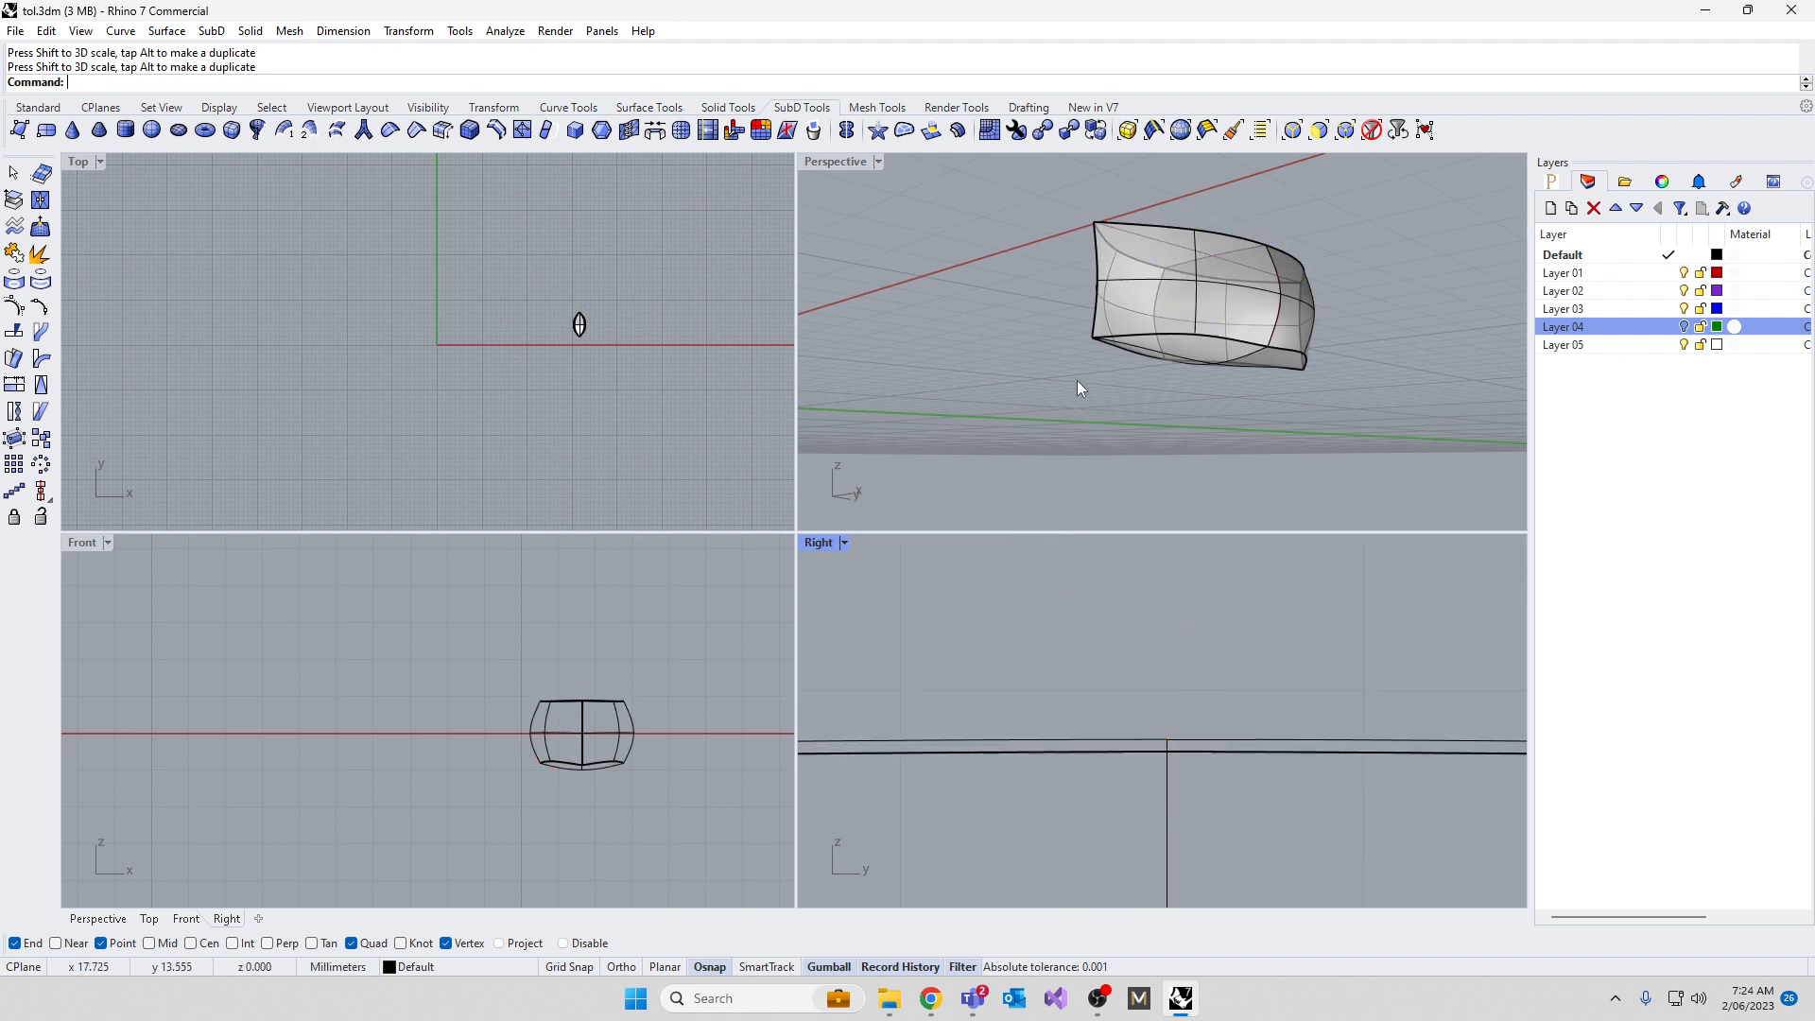
Move the mid-height vertex at the leaf's near end outward along Y so the end profile bulges
{"action": "right_click_drag", "start_coordinate": [1075, 380], "coordinate": [879, 378]}
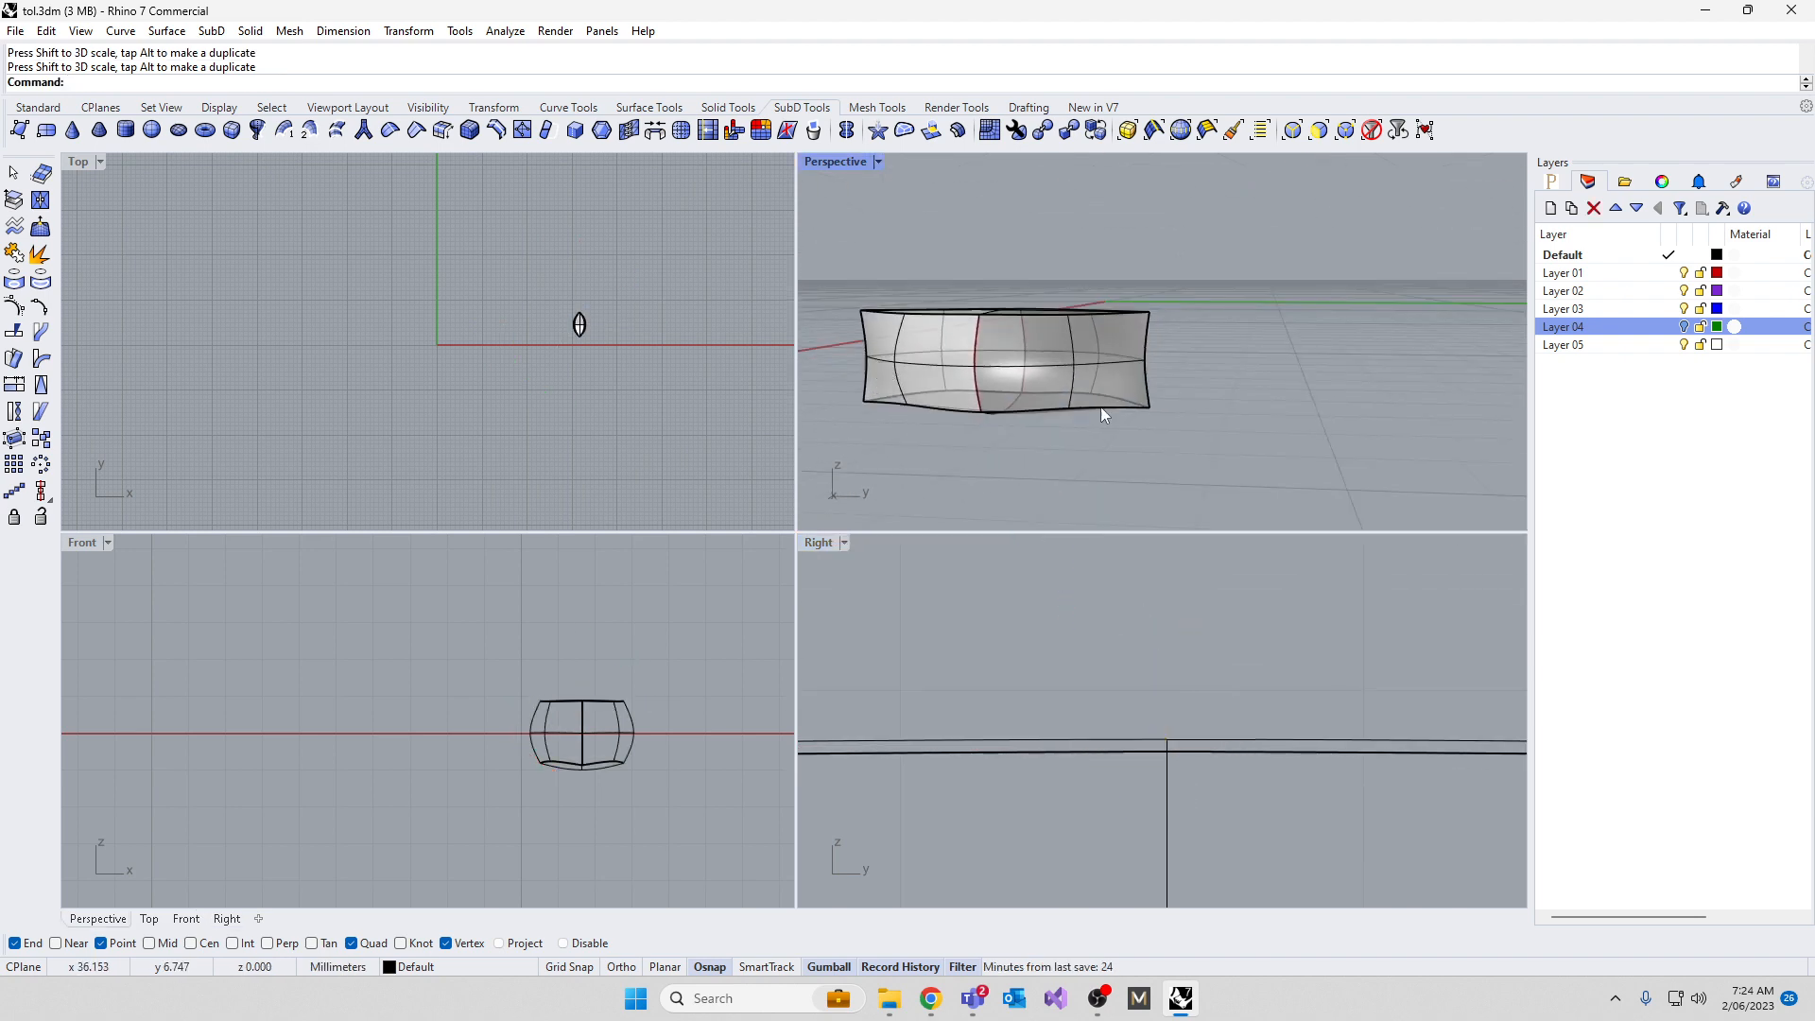
{"action": "scroll", "coordinate": [1144, 678], "scroll_direction": "down", "scroll_amount": 8}
{"action": "scroll", "coordinate": [1085, 719], "scroll_direction": "up", "scroll_amount": 4}
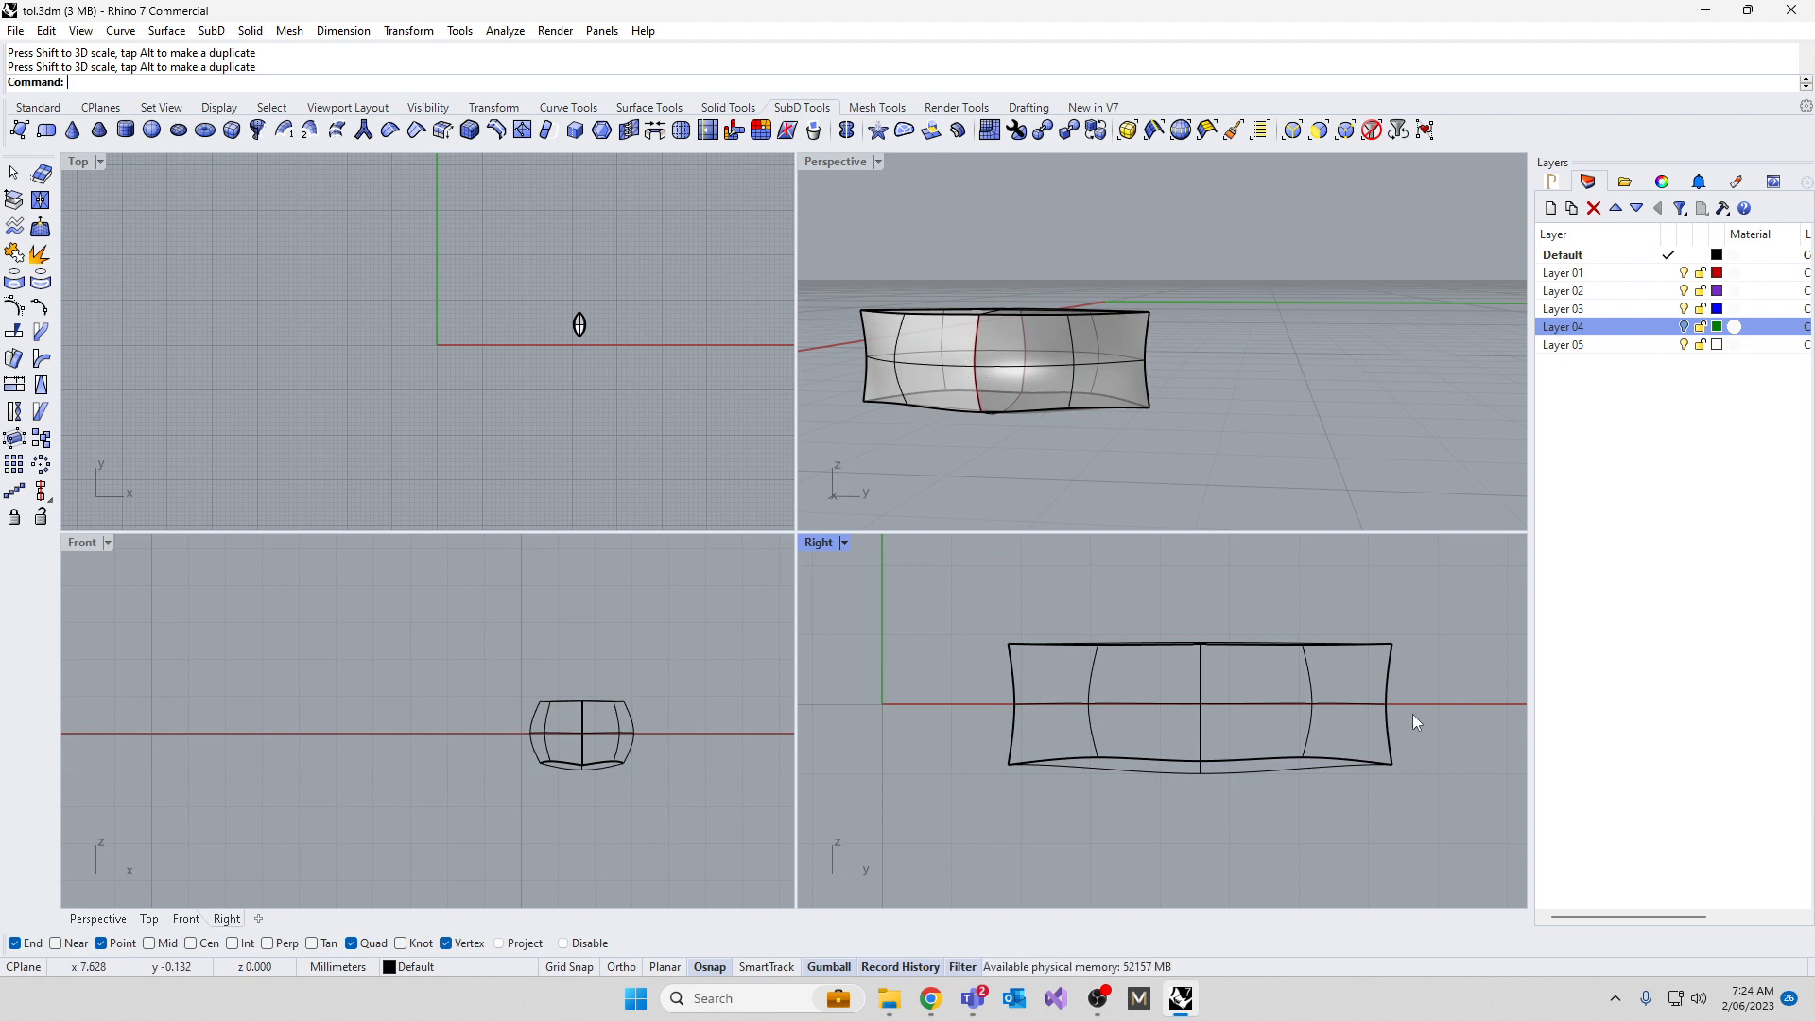
{"action": "right_click_drag", "start_coordinate": [1000, 364], "coordinate": [1061, 482]}
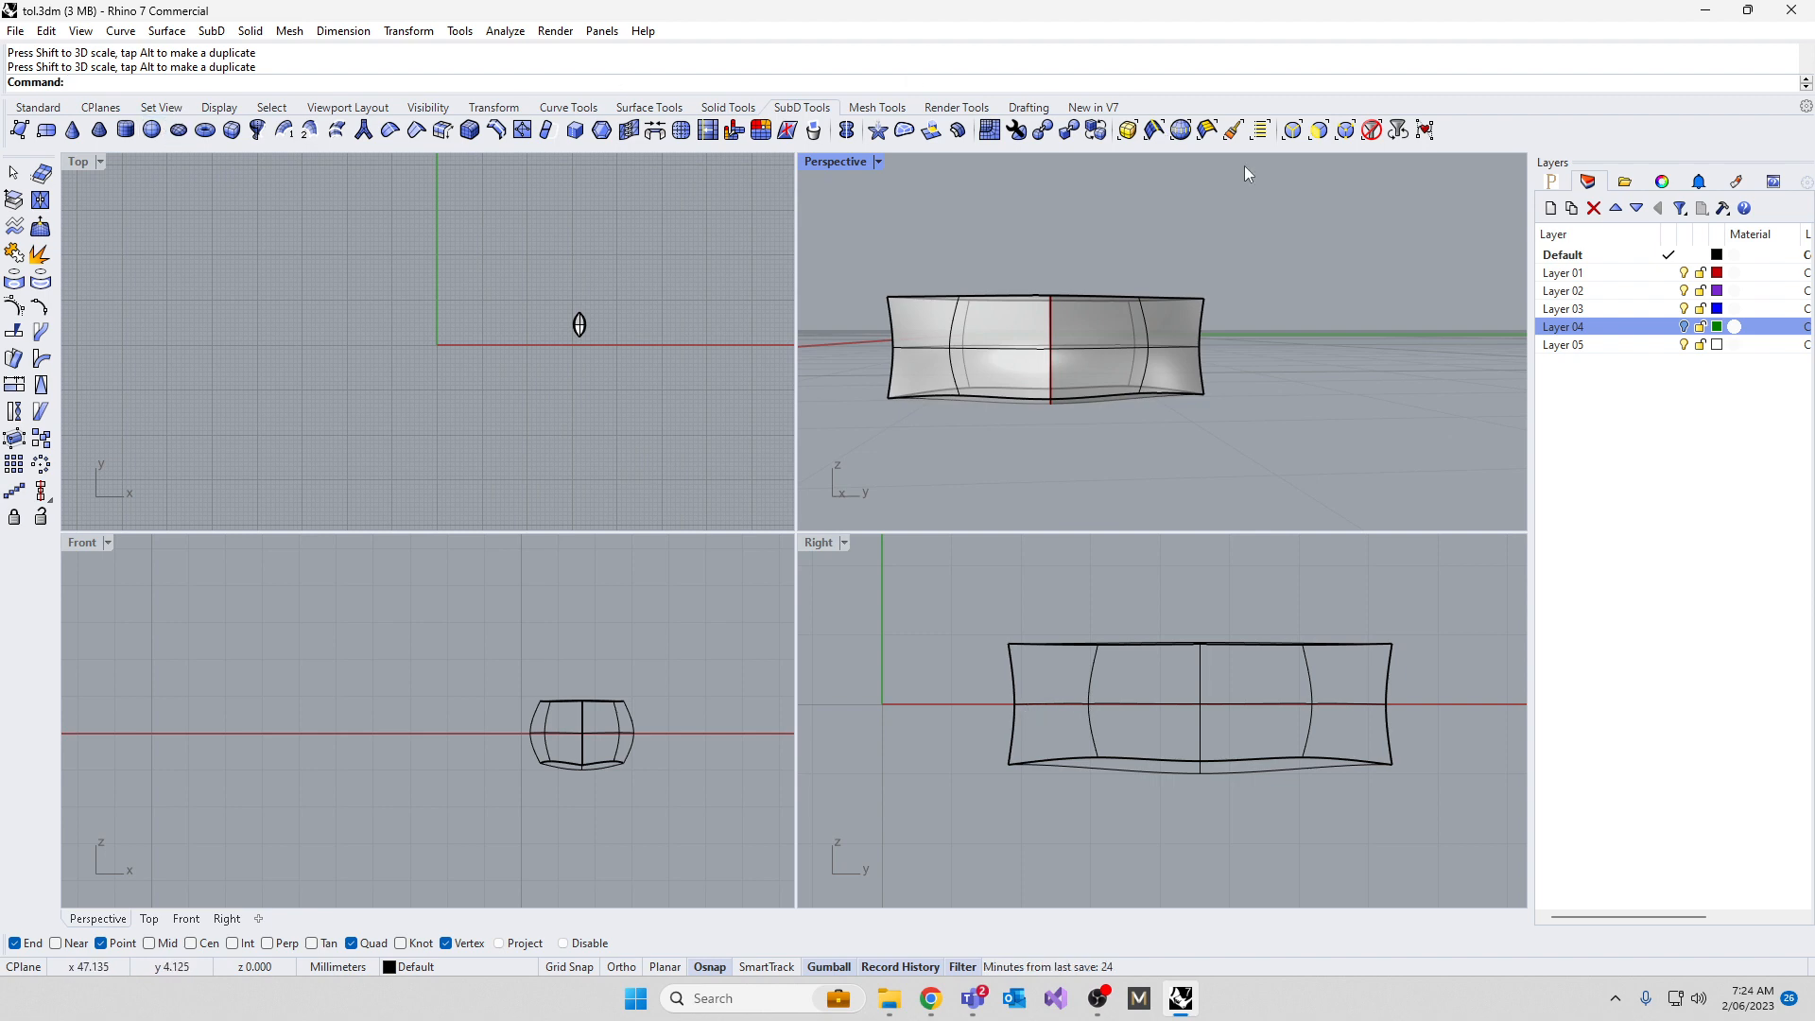
{"action": "left_click", "coordinate": [1346, 129]}
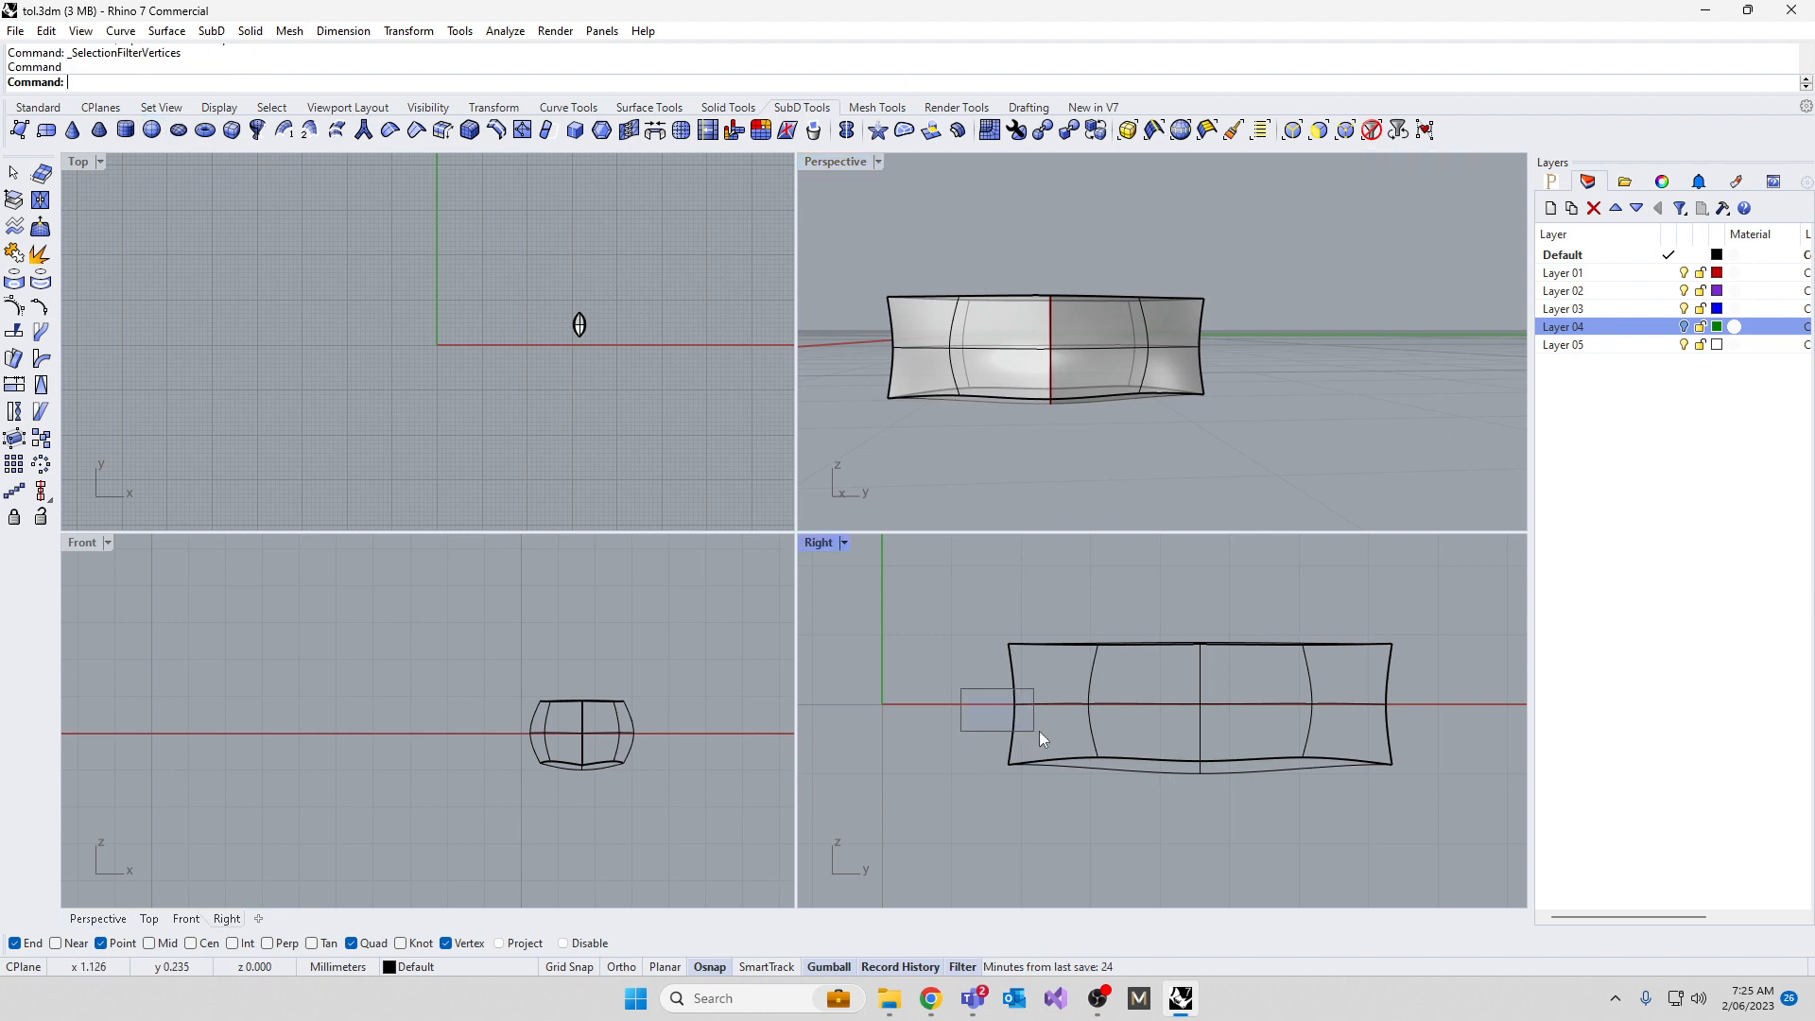
{"action": "left_click", "coordinate": [1009, 704]}
{"action": "left_click_drag", "start_coordinate": [1086, 709], "coordinate": [1064, 698]}
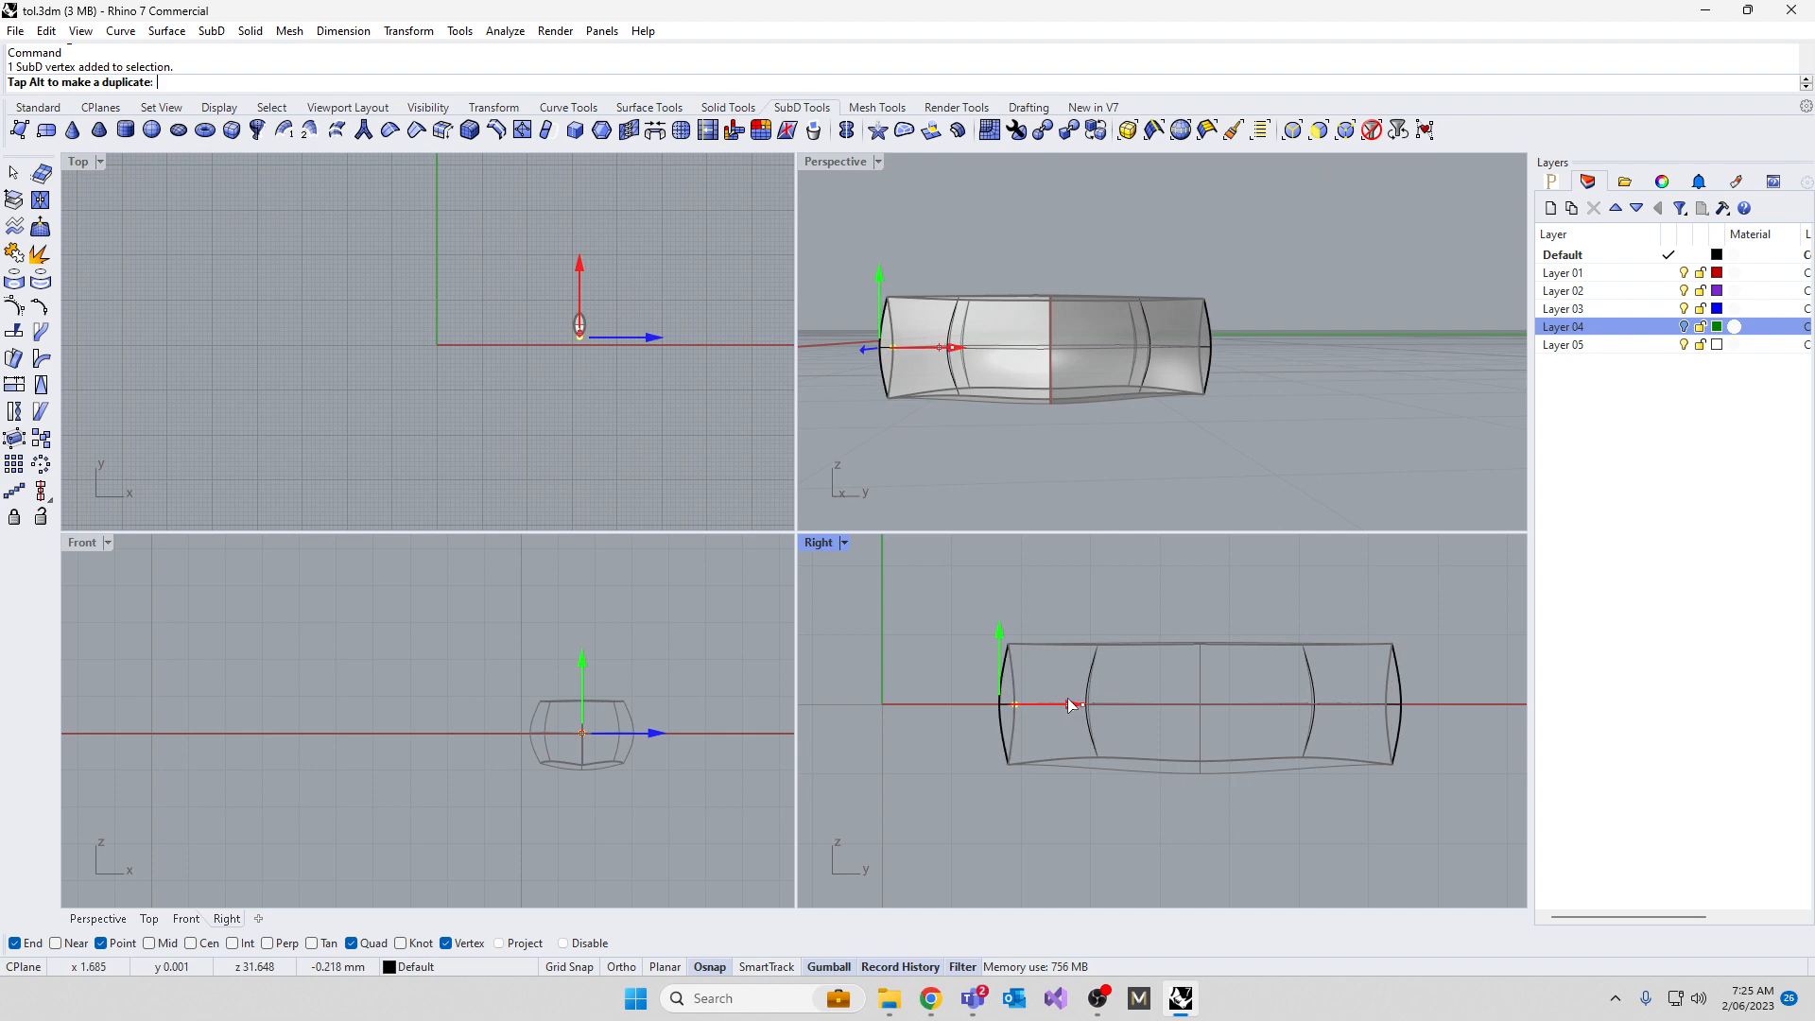
{"action": "left_click", "coordinate": [917, 775]}
Restrict selection to vertices and move the centre vertex of the leaf's top face downward to make it concave
{"action": "right_click_drag", "start_coordinate": [1059, 444], "coordinate": [1200, 382]}
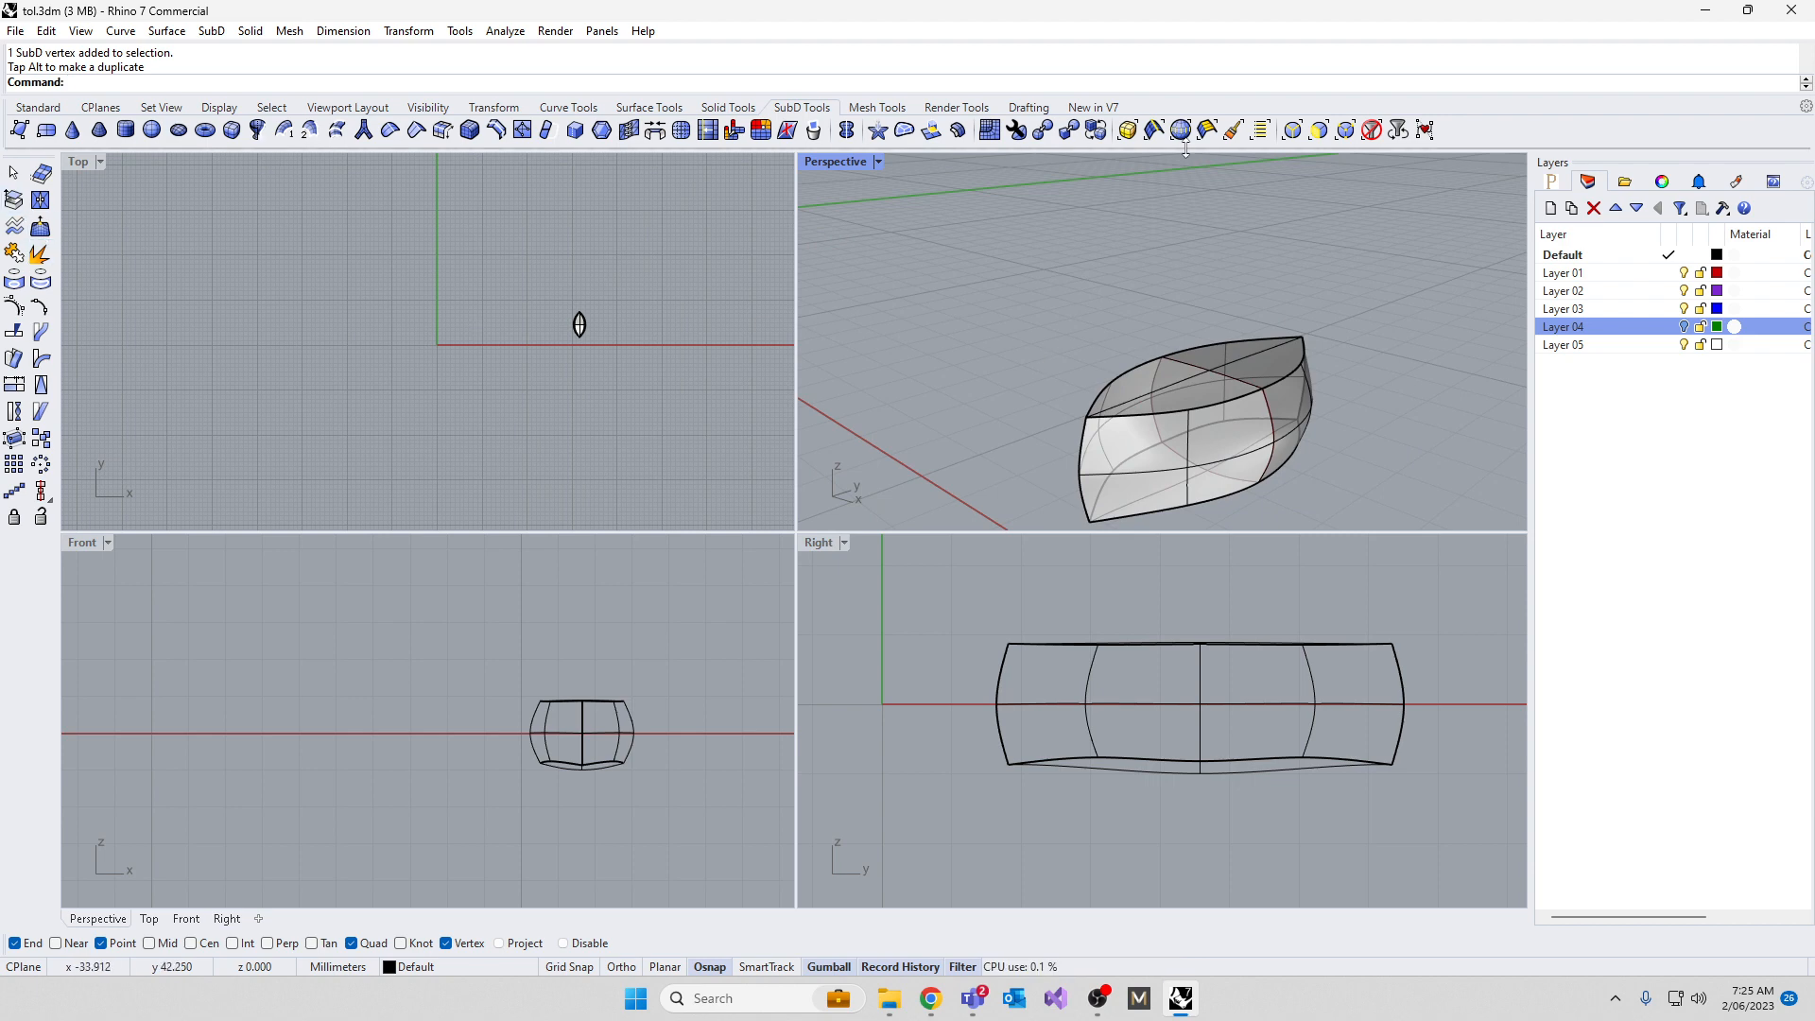
{"action": "left_click", "coordinate": [1345, 130]}
{"action": "scroll", "coordinate": [1177, 356], "scroll_direction": "up", "scroll_amount": 3}
{"action": "scroll", "coordinate": [1238, 375], "scroll_direction": "up", "scroll_amount": 3}
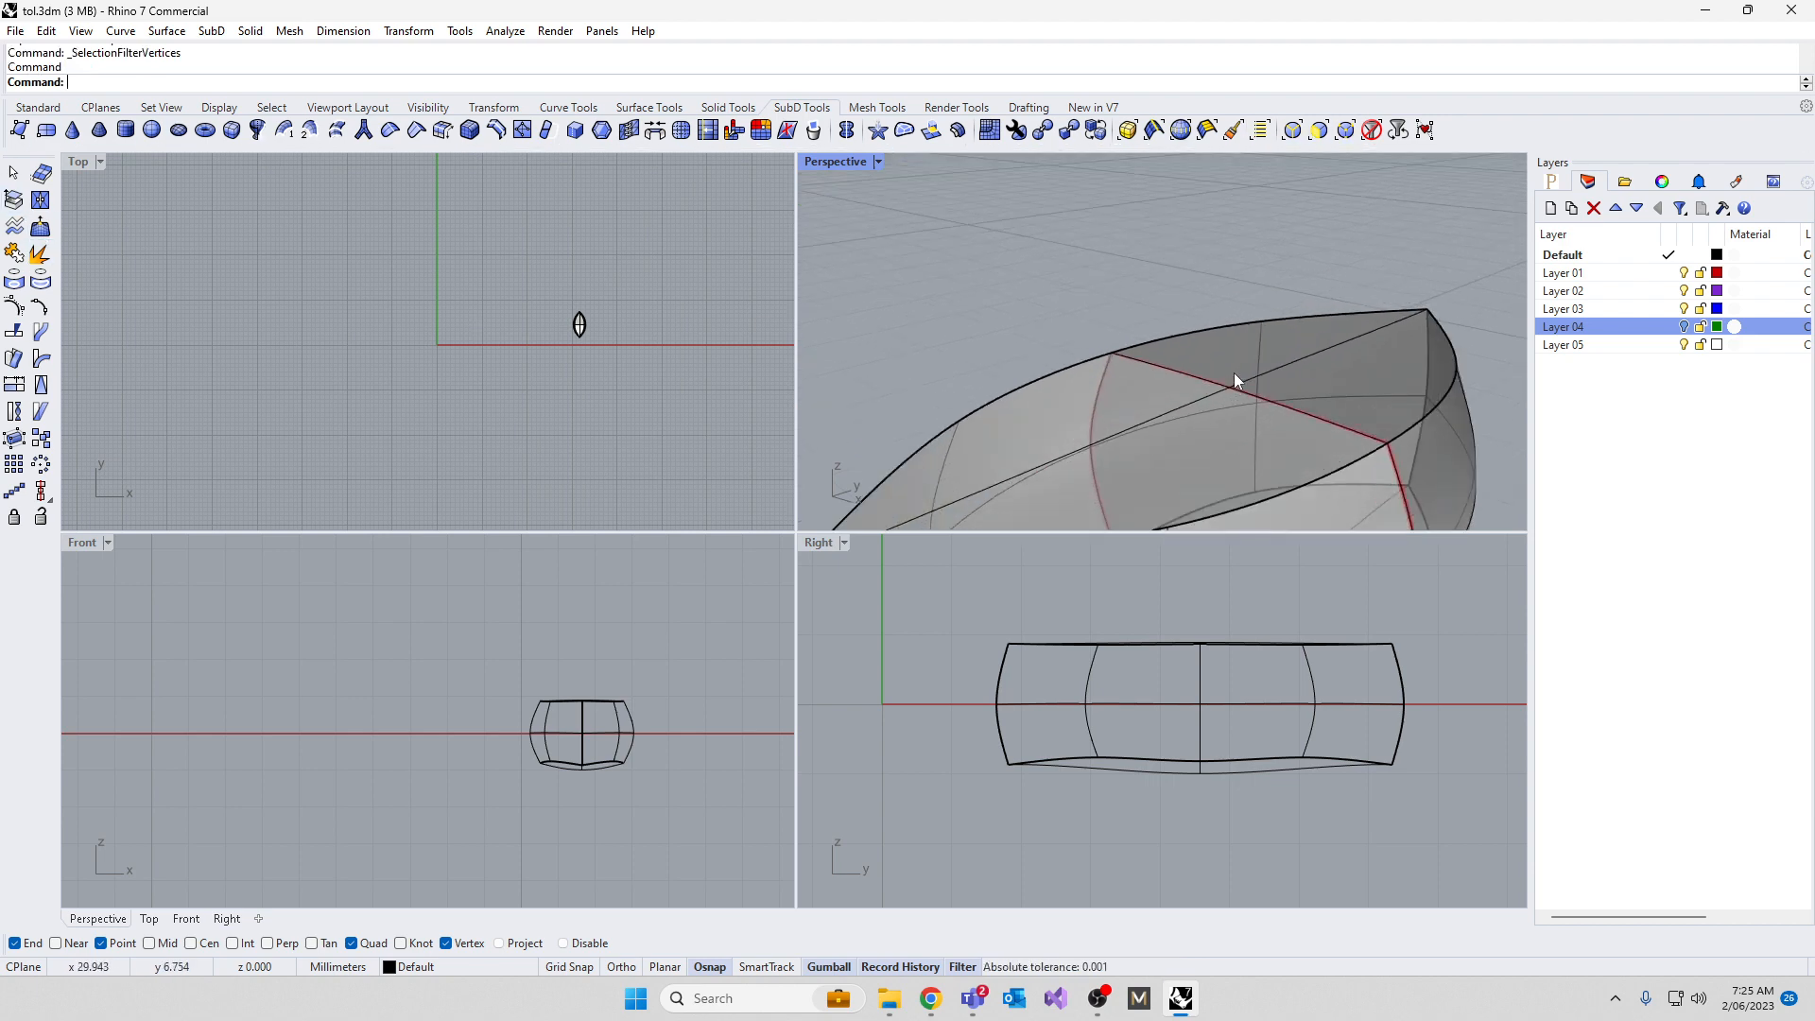
{"action": "left_click", "coordinate": [1237, 395]}
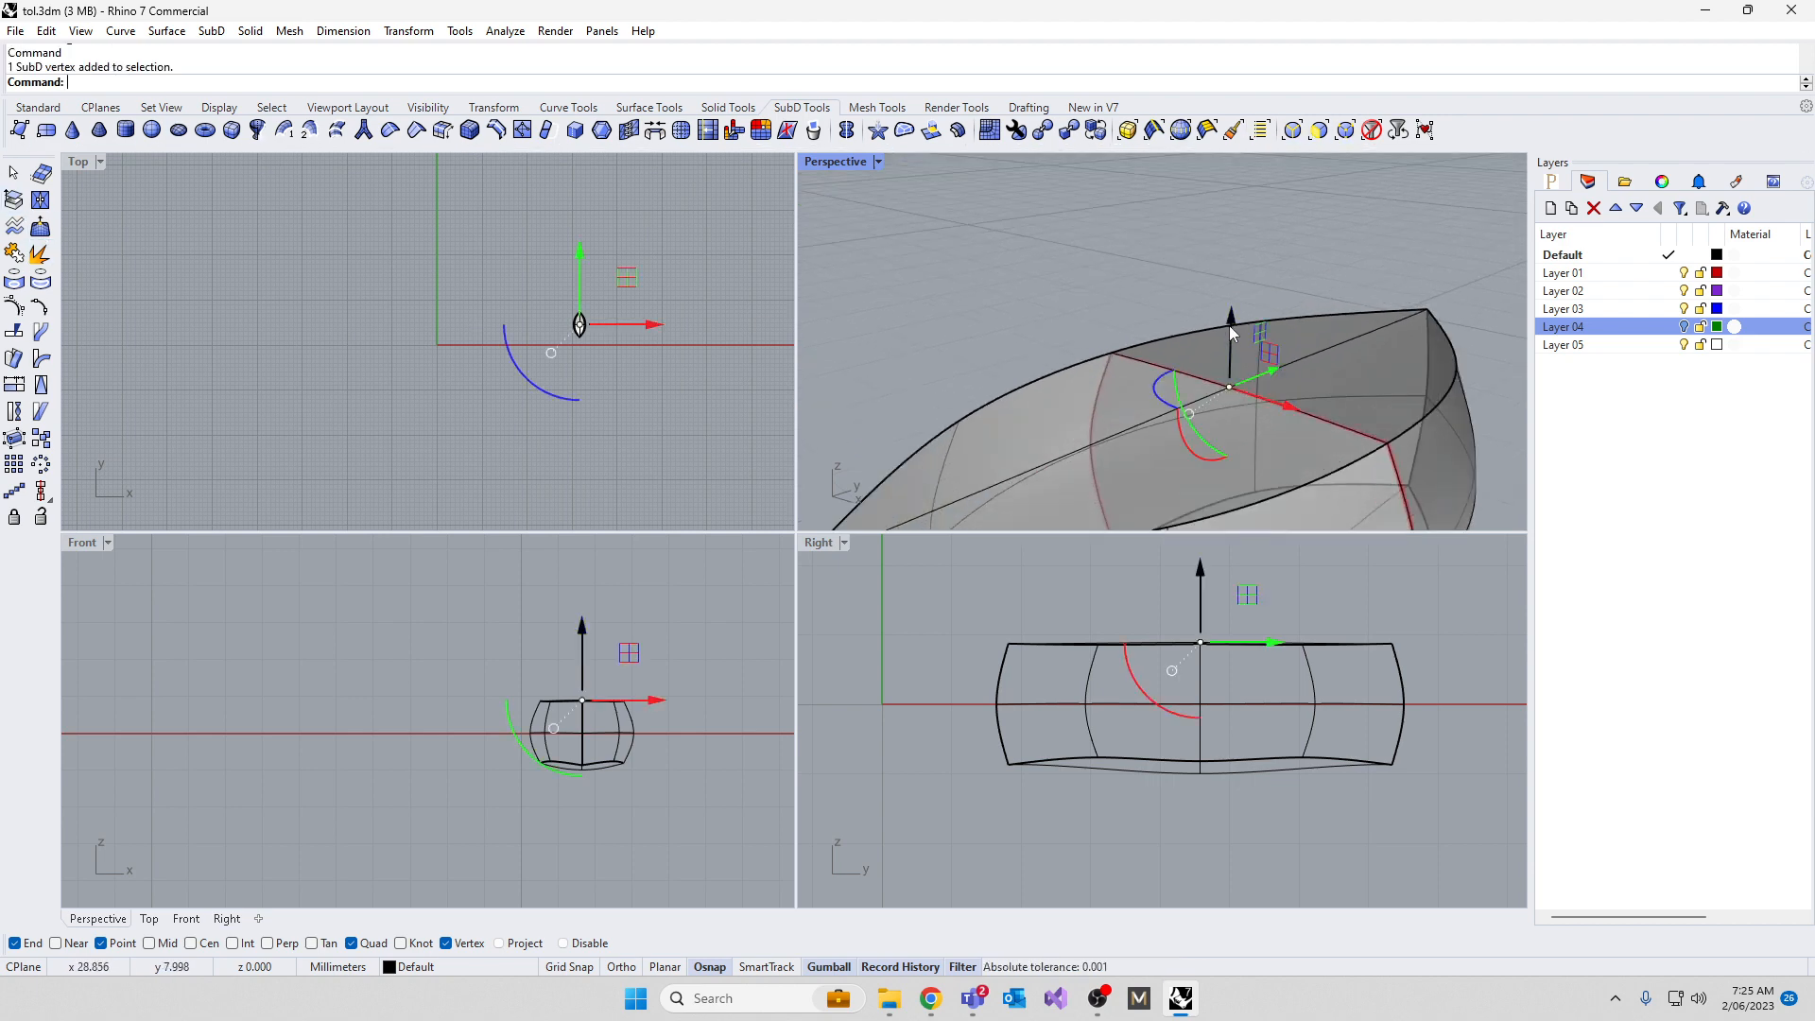
{"action": "left_click_drag", "start_coordinate": [1238, 393], "coordinate": [1233, 388]}
{"action": "left_click", "coordinate": [1144, 233]}
{"action": "scroll", "coordinate": [1143, 232], "scroll_direction": "down", "scroll_amount": 6}
{"action": "right_click_drag", "start_coordinate": [1143, 234], "coordinate": [1257, 354]}
{"action": "scroll", "coordinate": [1276, 357], "scroll_direction": "down", "scroll_amount": 7}
{"action": "scroll", "coordinate": [1231, 363], "scroll_direction": "down", "scroll_amount": 5}
{"action": "scroll", "coordinate": [1230, 367], "scroll_direction": "up", "scroll_amount": 7}
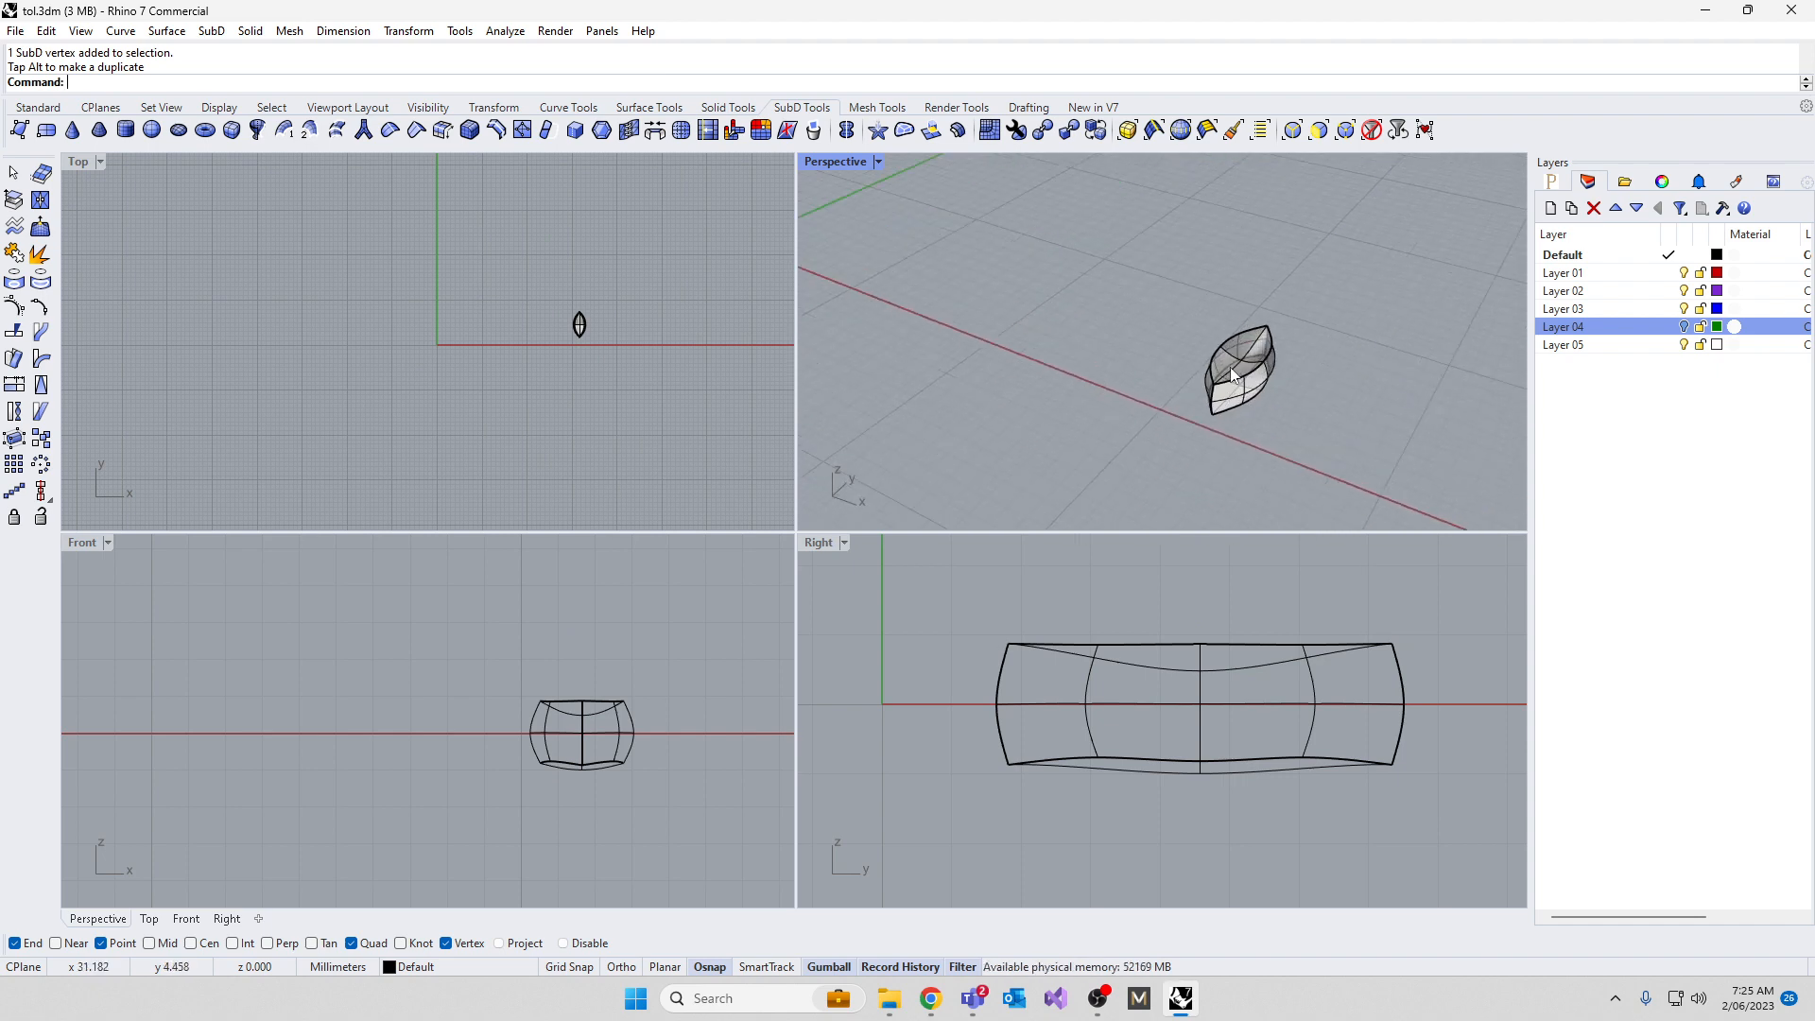
Restrict selection to faces and delete the lower half of the leaf below its horizontal mid-line
{"action": "left_click", "coordinate": [1320, 130]}
{"action": "left_click_drag", "start_coordinate": [1438, 857], "coordinate": [910, 690]}
{"action": "key", "text": "Delete"}
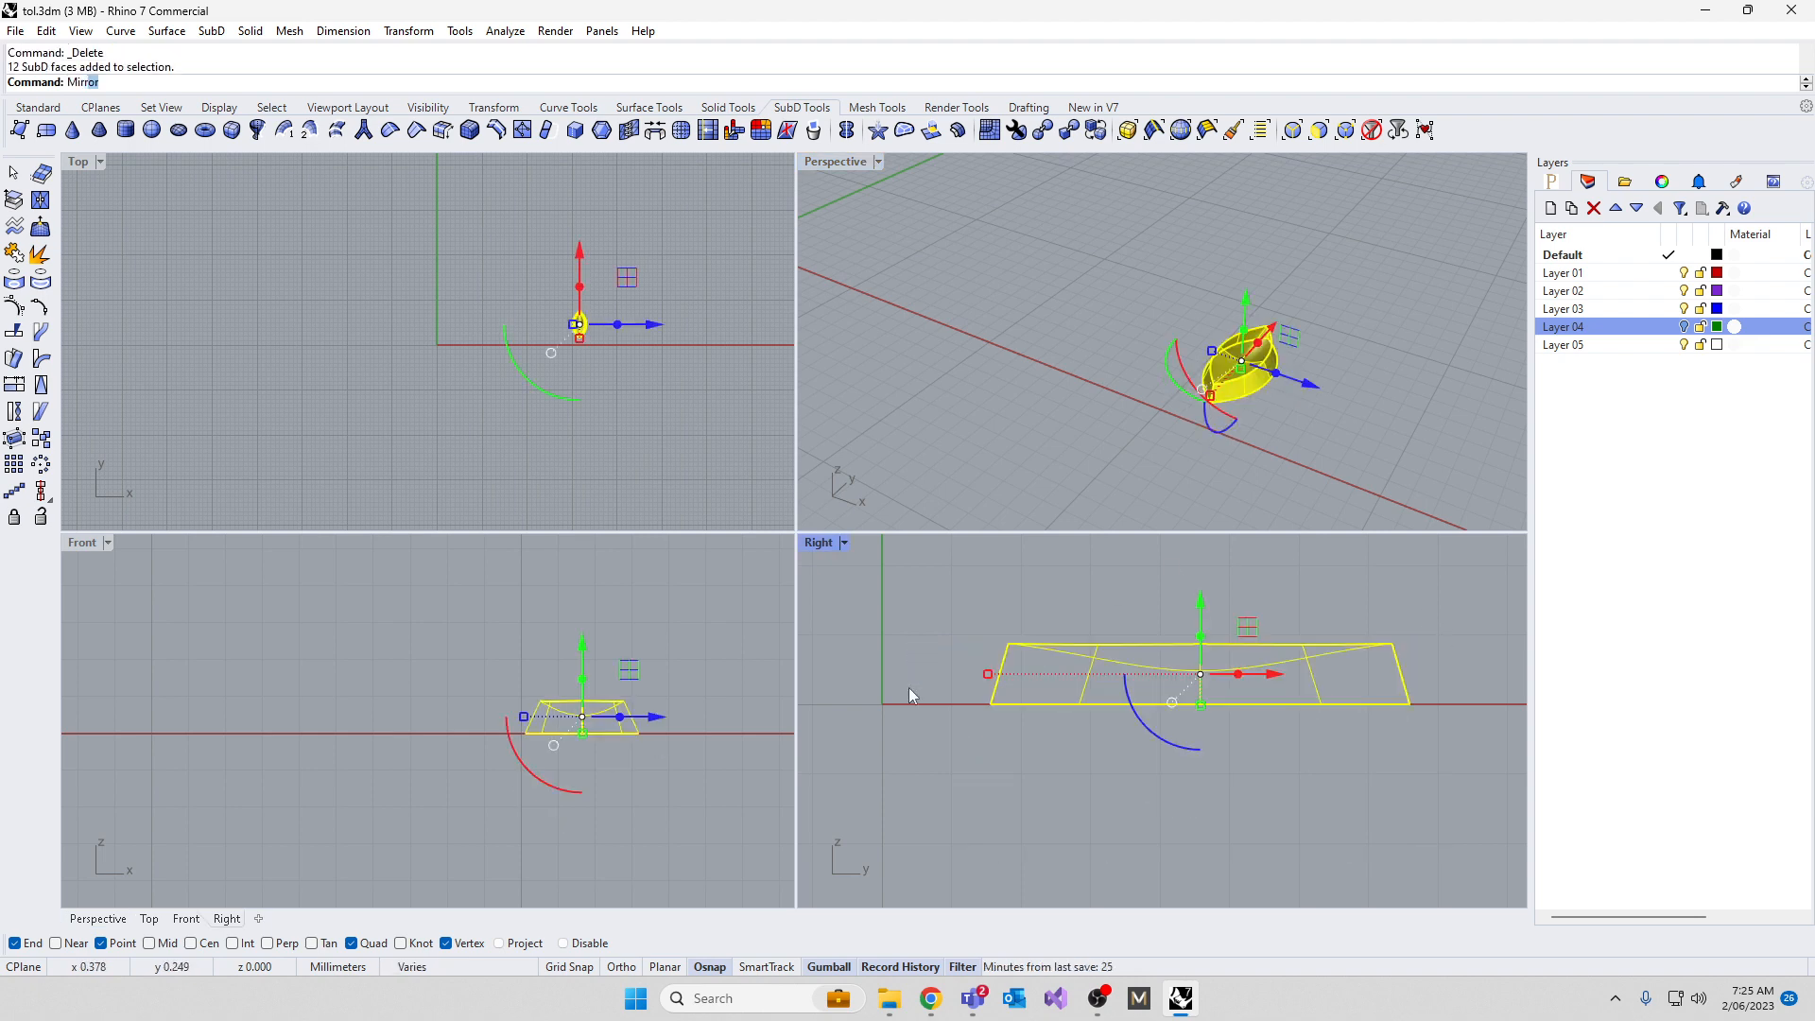
Mirror the leaf's upper half downward across its horizontal mid-plane, using the two ends of the open lower rim as the mirror line
{"action": "key", "text": "Return"}
{"action": "left_click", "coordinate": [1005, 721]}
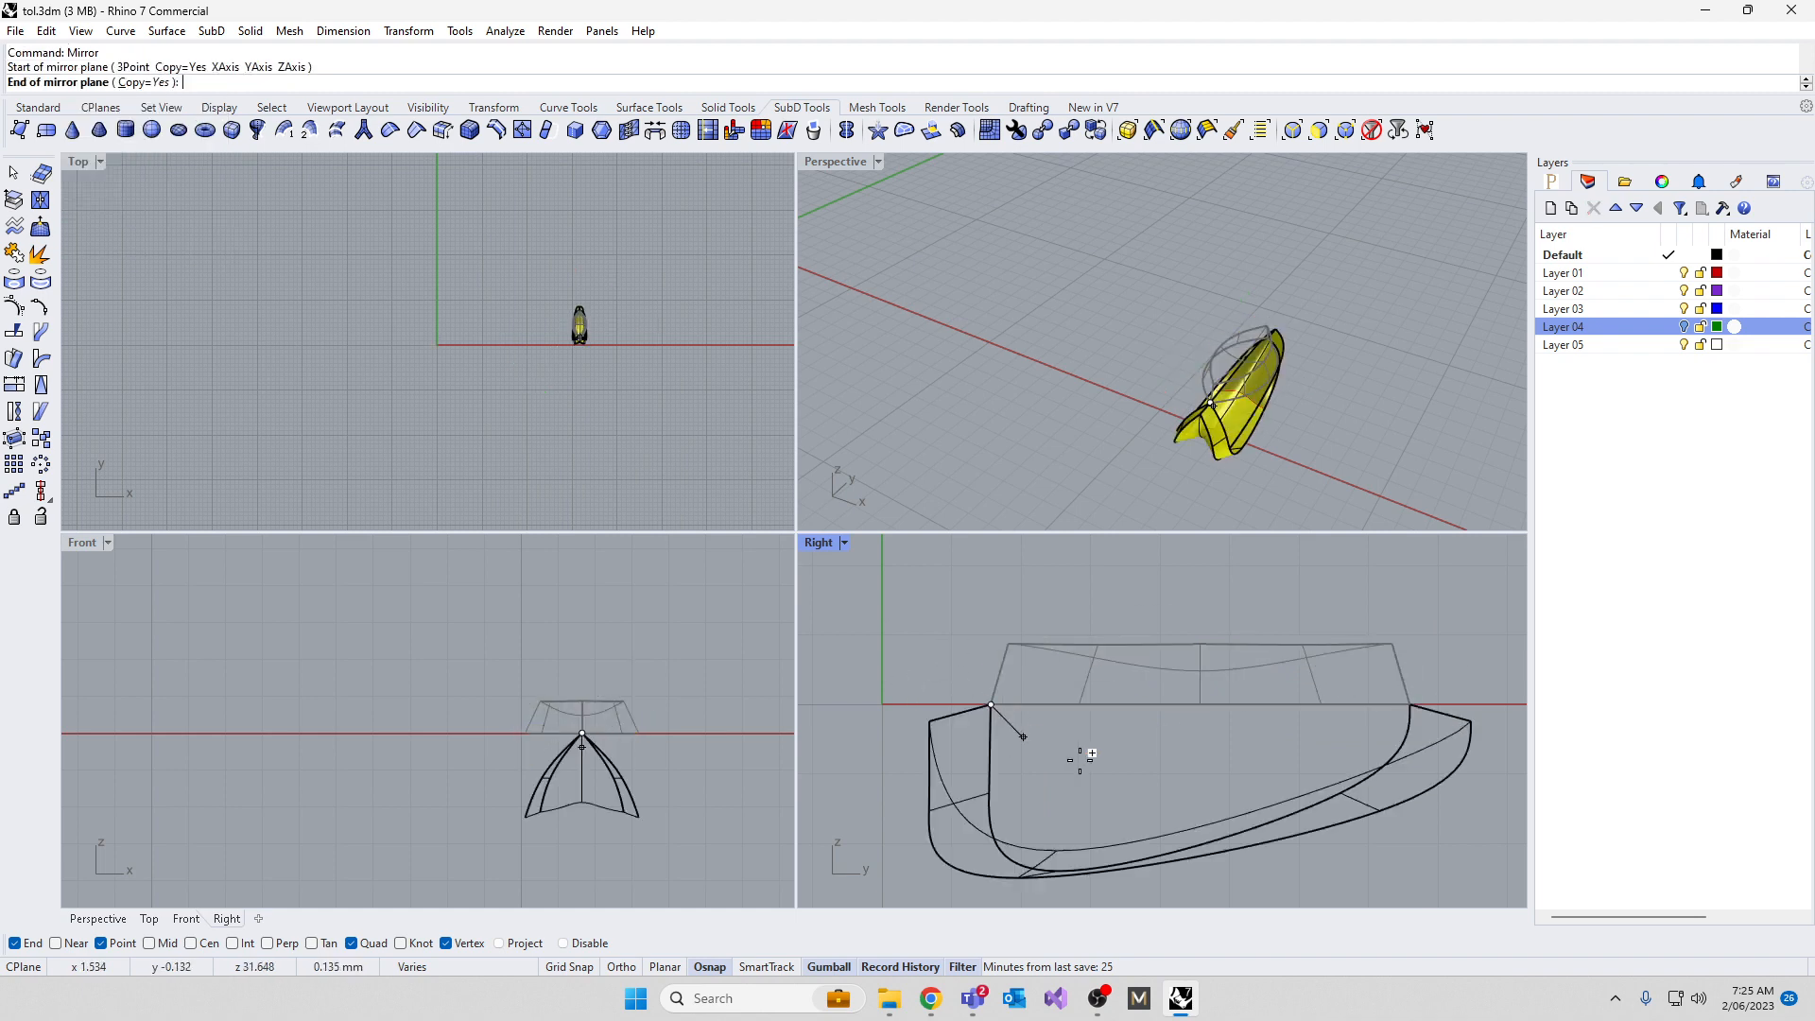
{"action": "left_click", "coordinate": [1411, 715]}
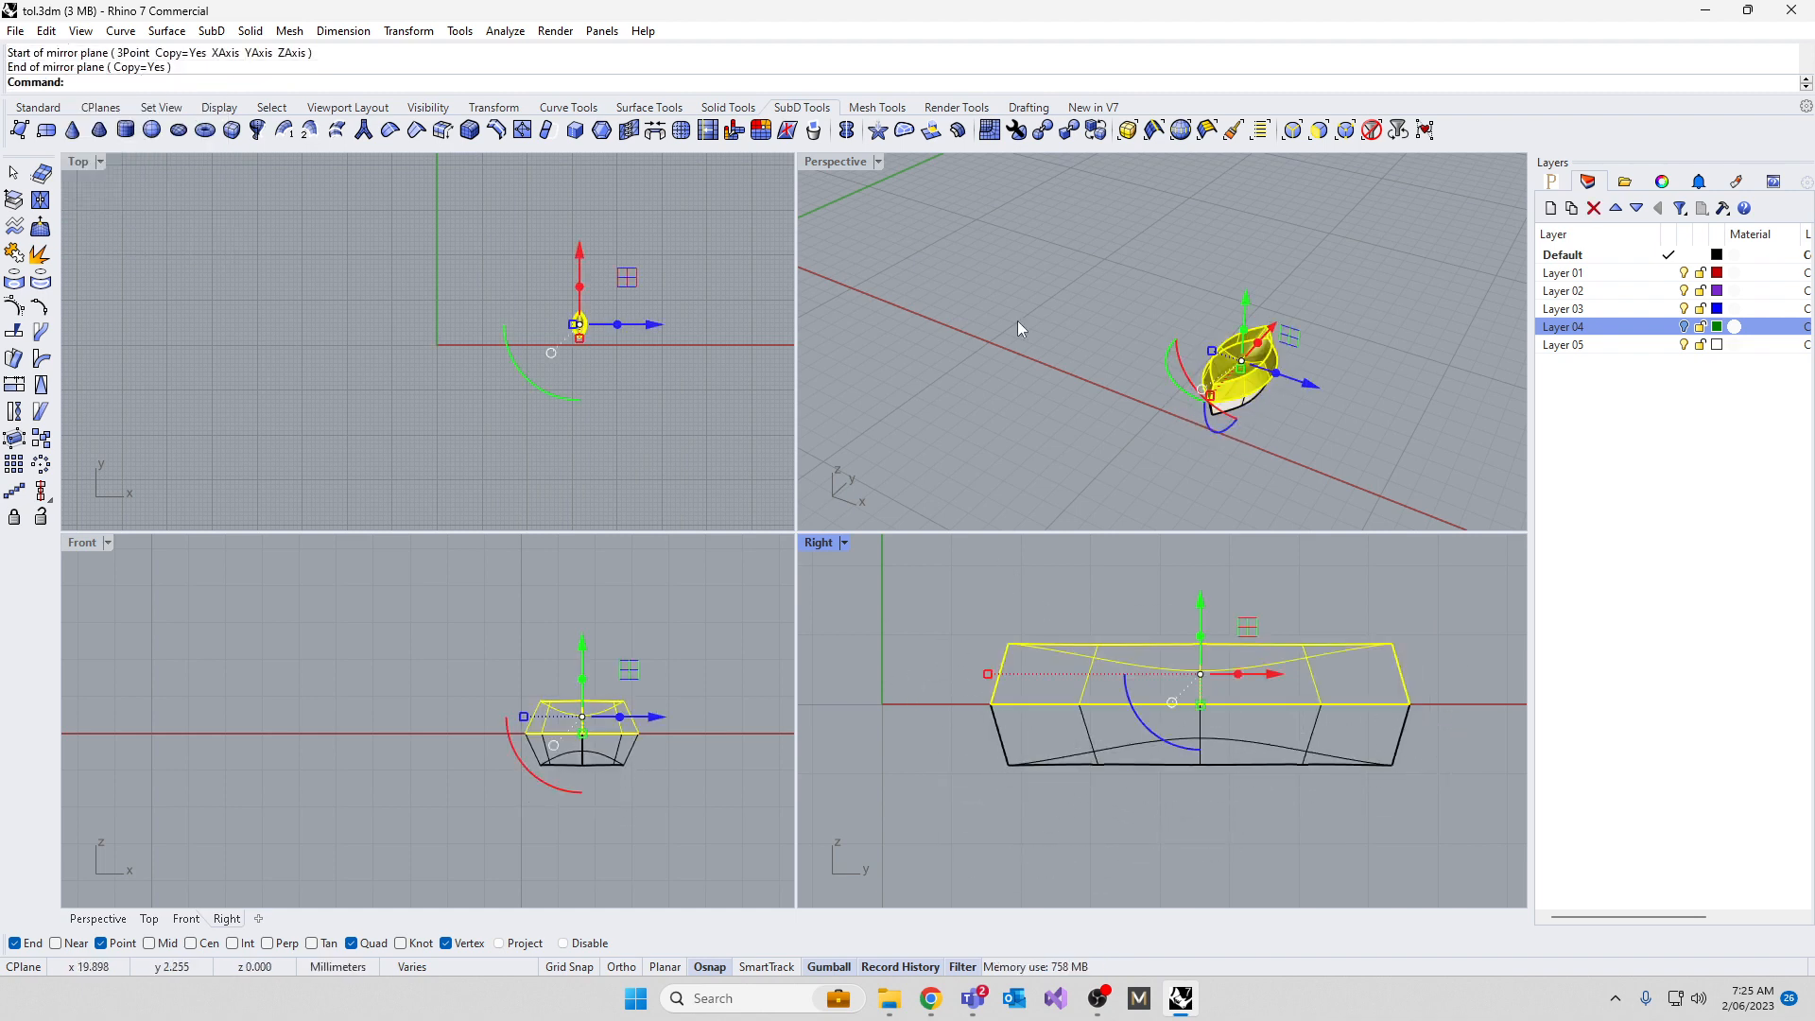
{"action": "left_click", "coordinate": [1086, 365]}
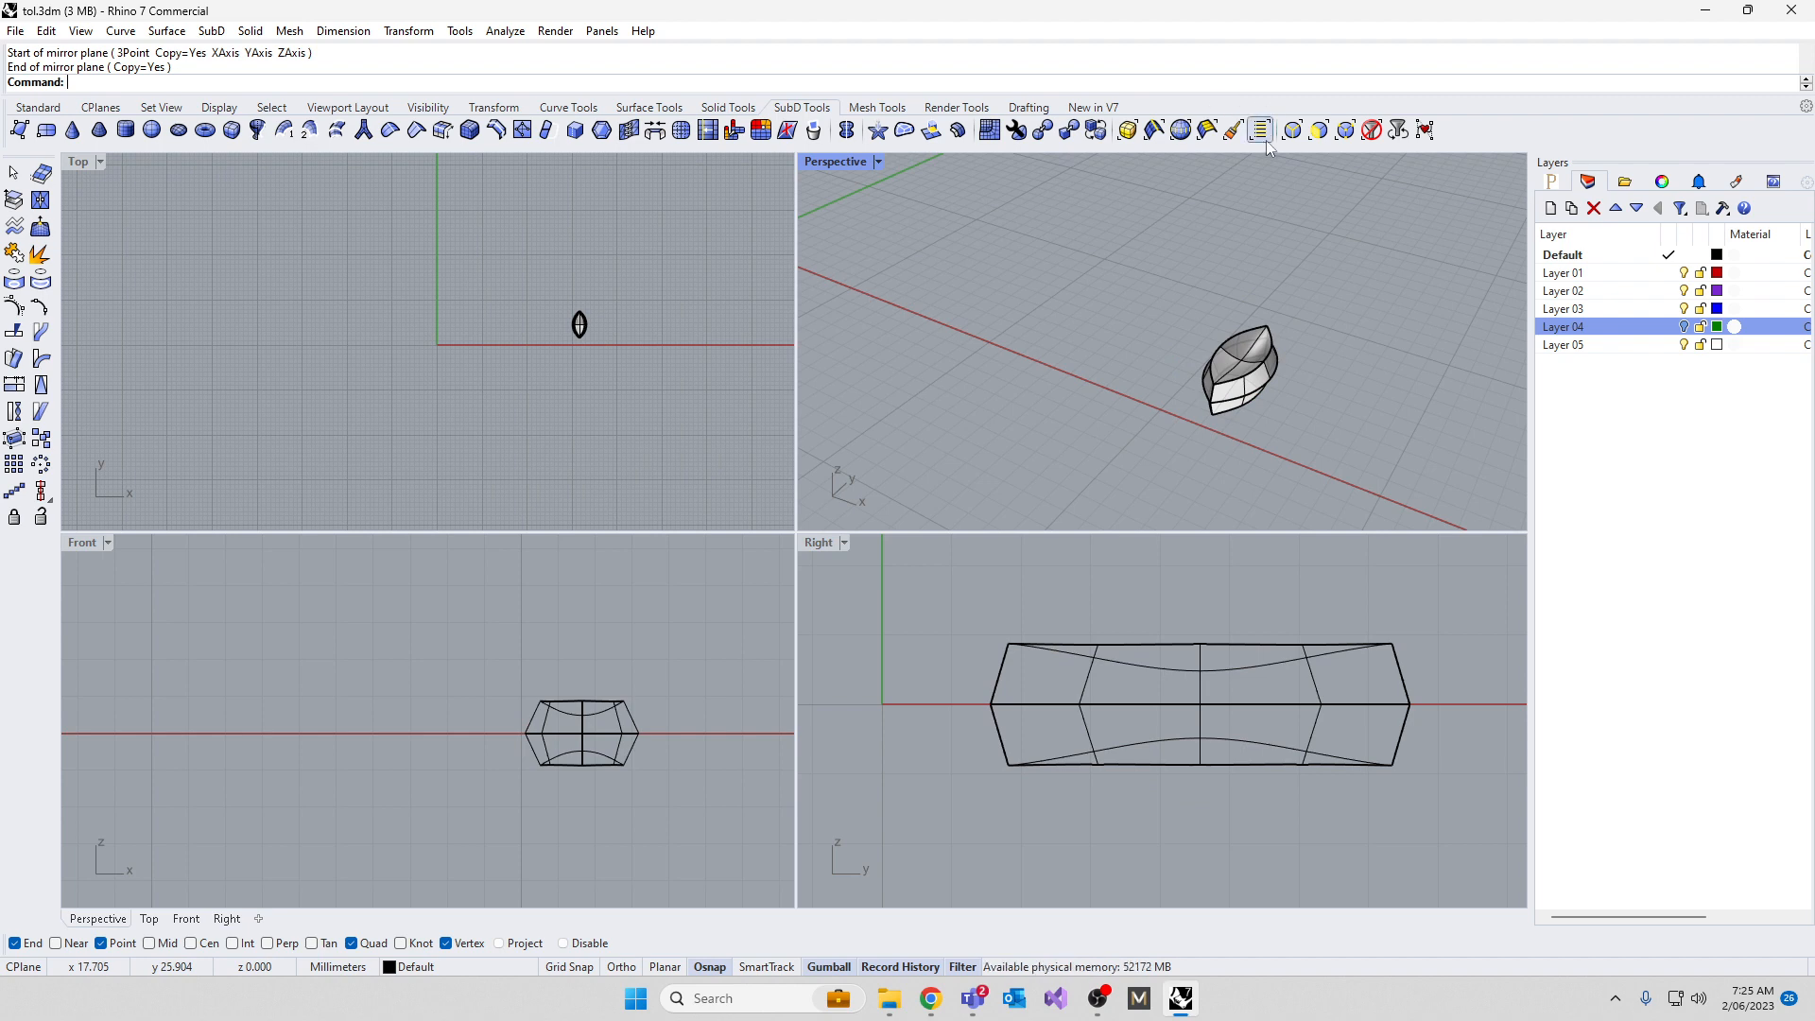
Restrict selection to edges and try stitching all the edges along the leaf's mid-height seam at their average location
{"action": "left_click", "coordinate": [1296, 127]}
{"action": "left_click_drag", "start_coordinate": [973, 684], "coordinate": [1448, 722]}
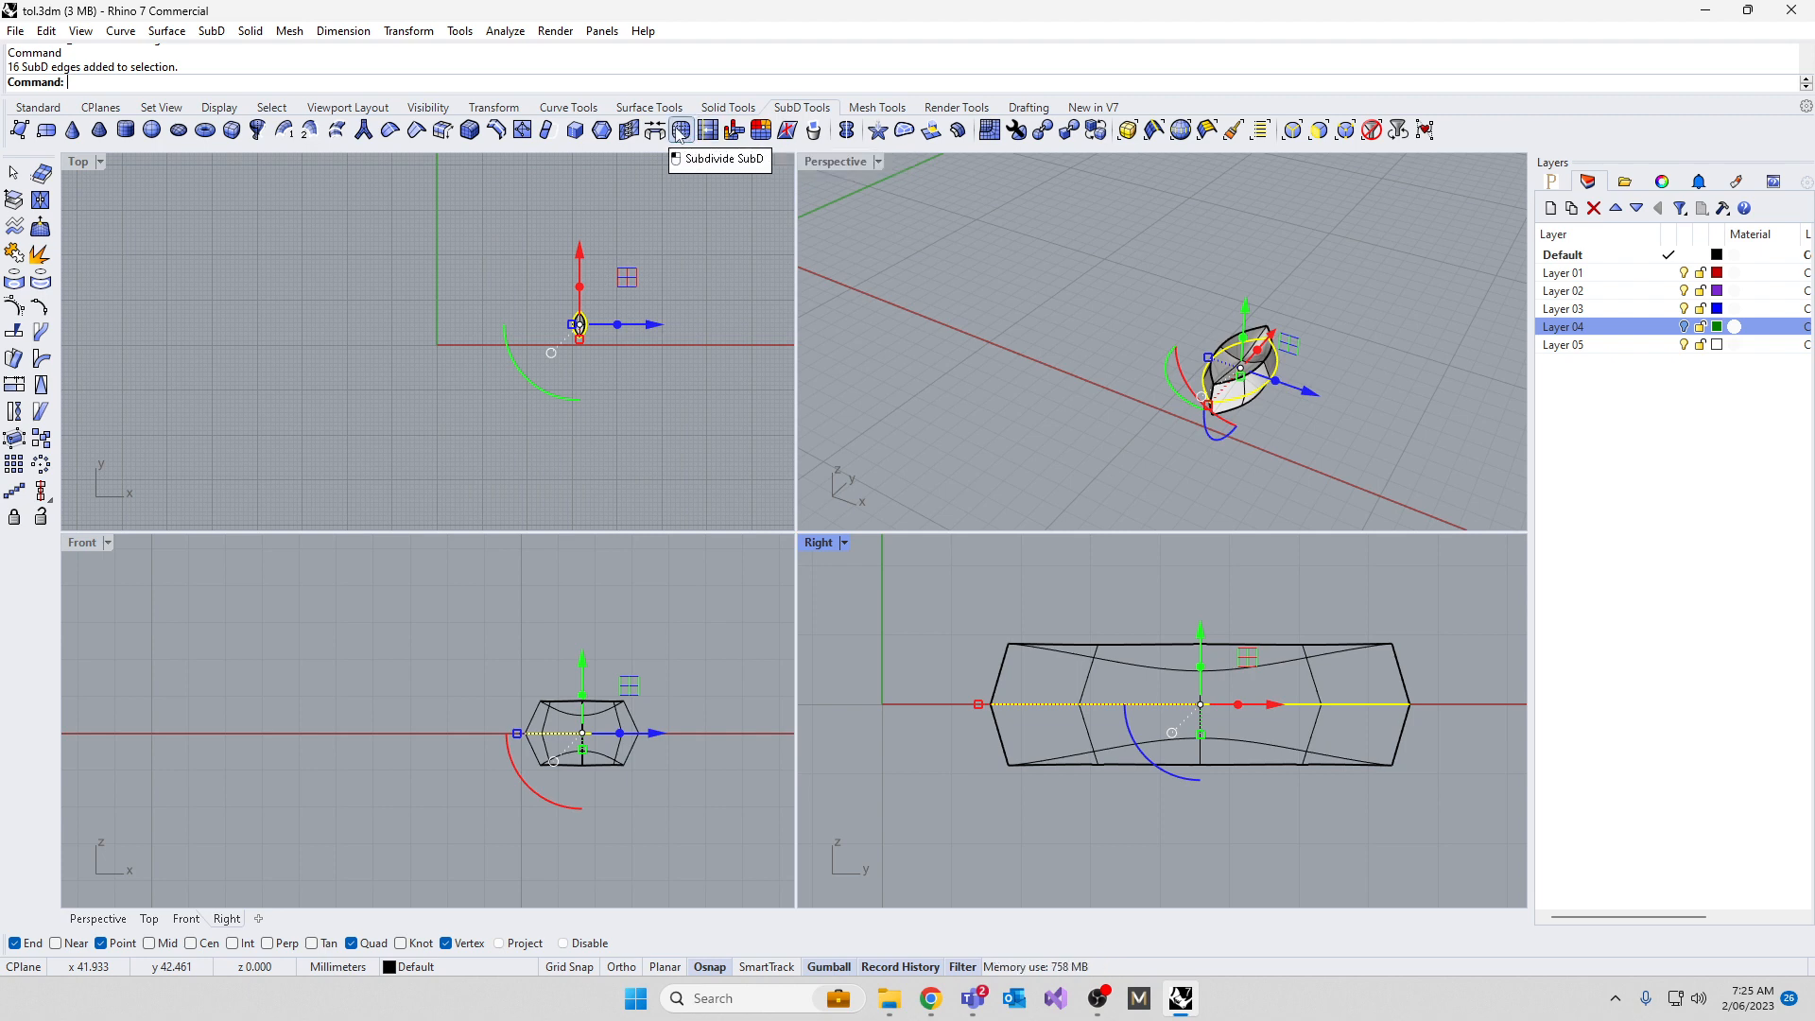
{"action": "left_click", "coordinate": [630, 132]}
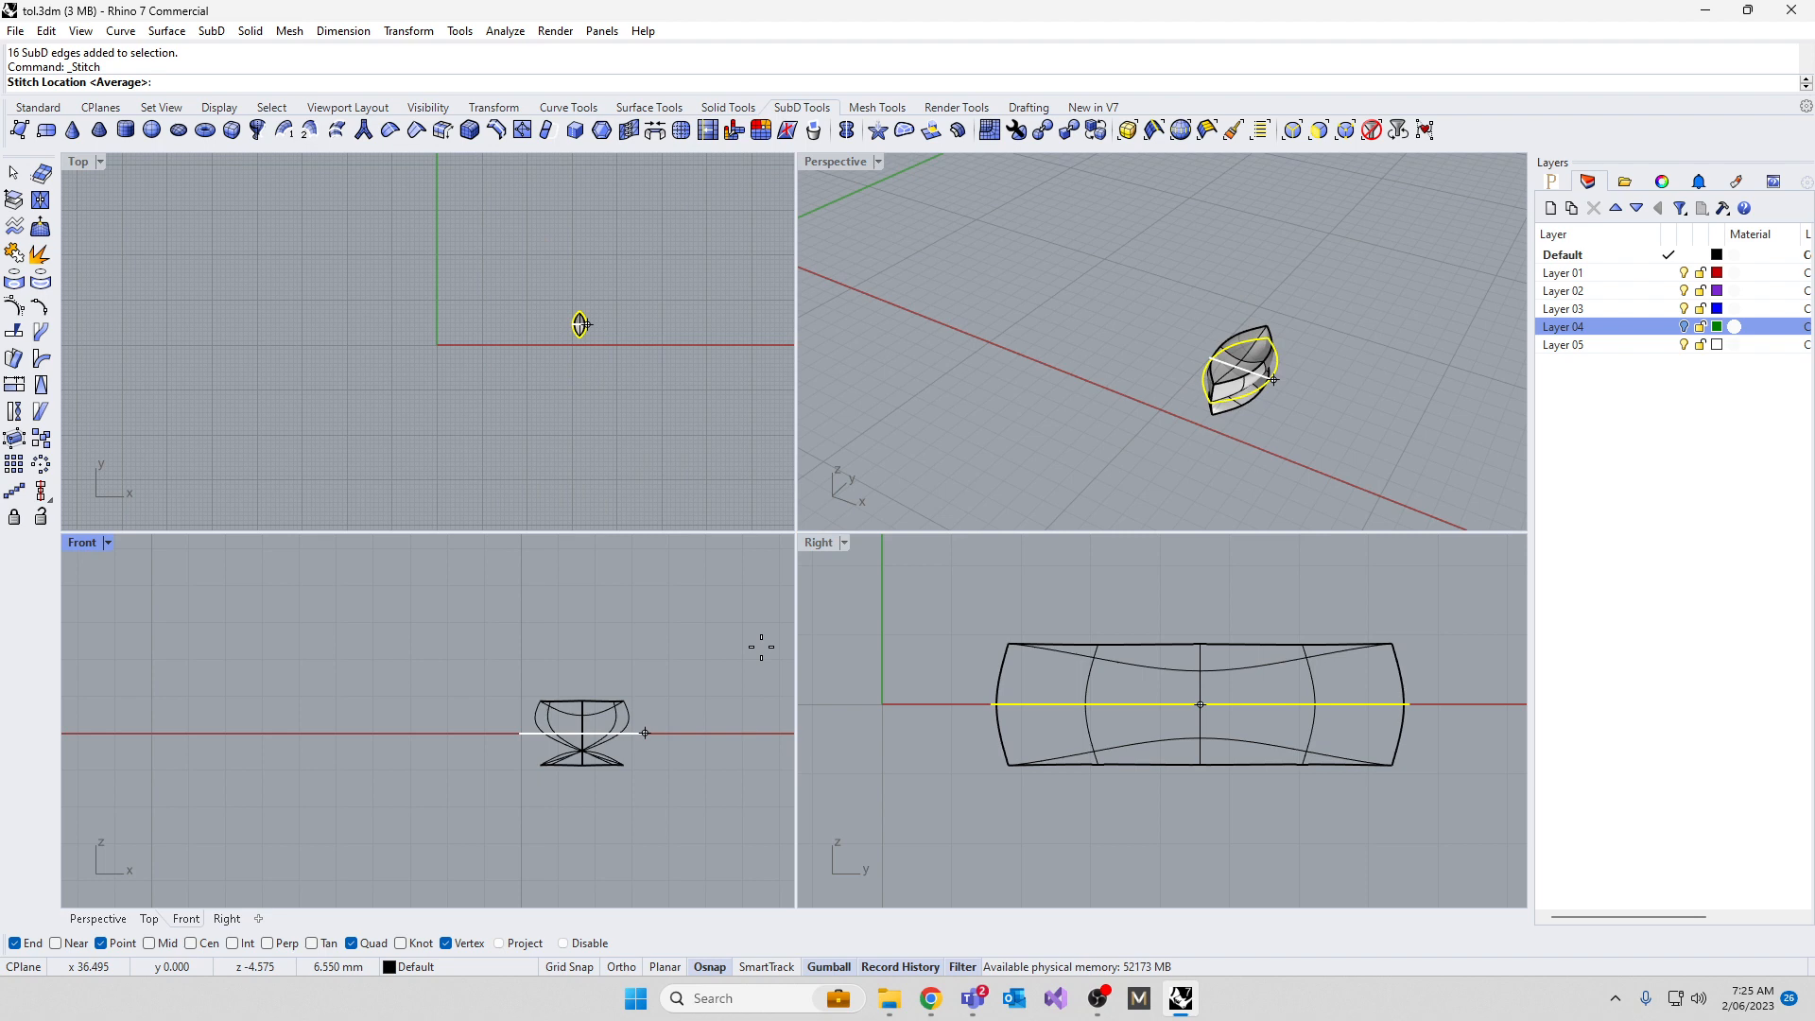
{"action": "key", "text": "Return"}
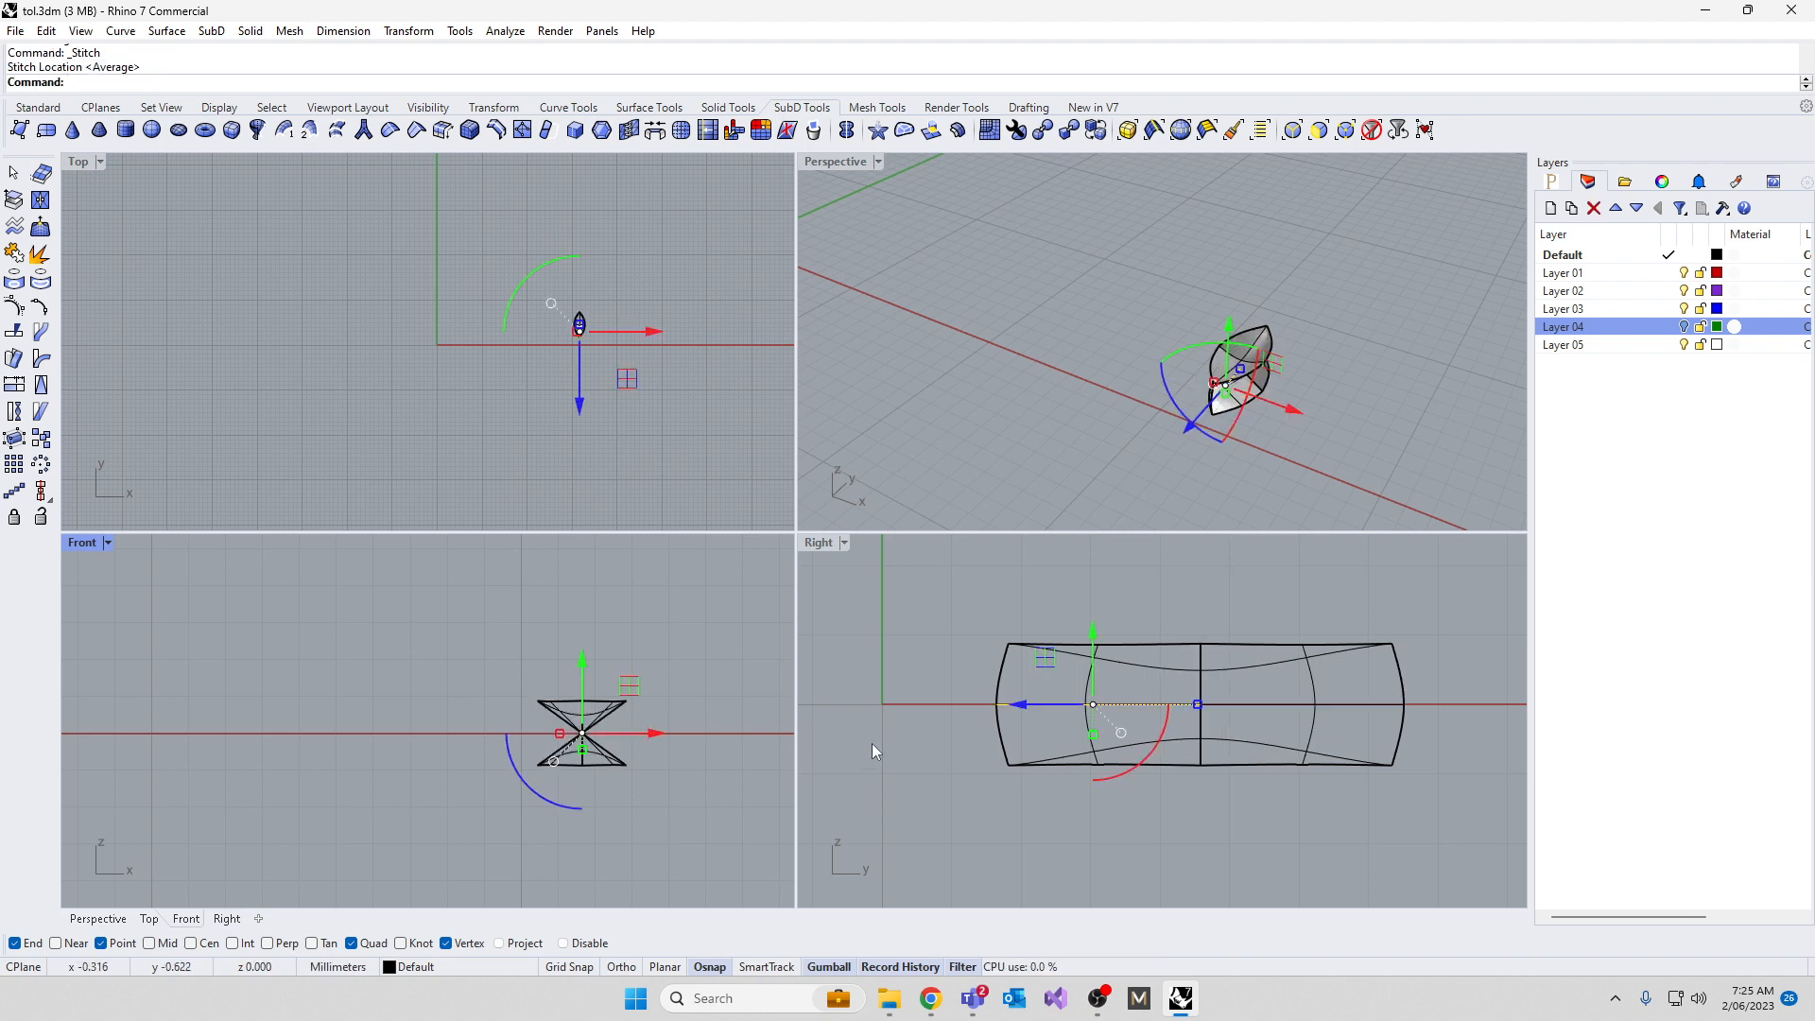
{"action": "left_click", "coordinate": [1058, 407]}
{"action": "right_click_drag", "start_coordinate": [1127, 437], "coordinate": [1194, 406]}
{"action": "key", "text": "ctrl+z"}
Stitch the mid-height seam edges on the leaf's +X half at their average location
{"action": "scroll", "coordinate": [605, 733], "scroll_direction": "up", "scroll_amount": 6}
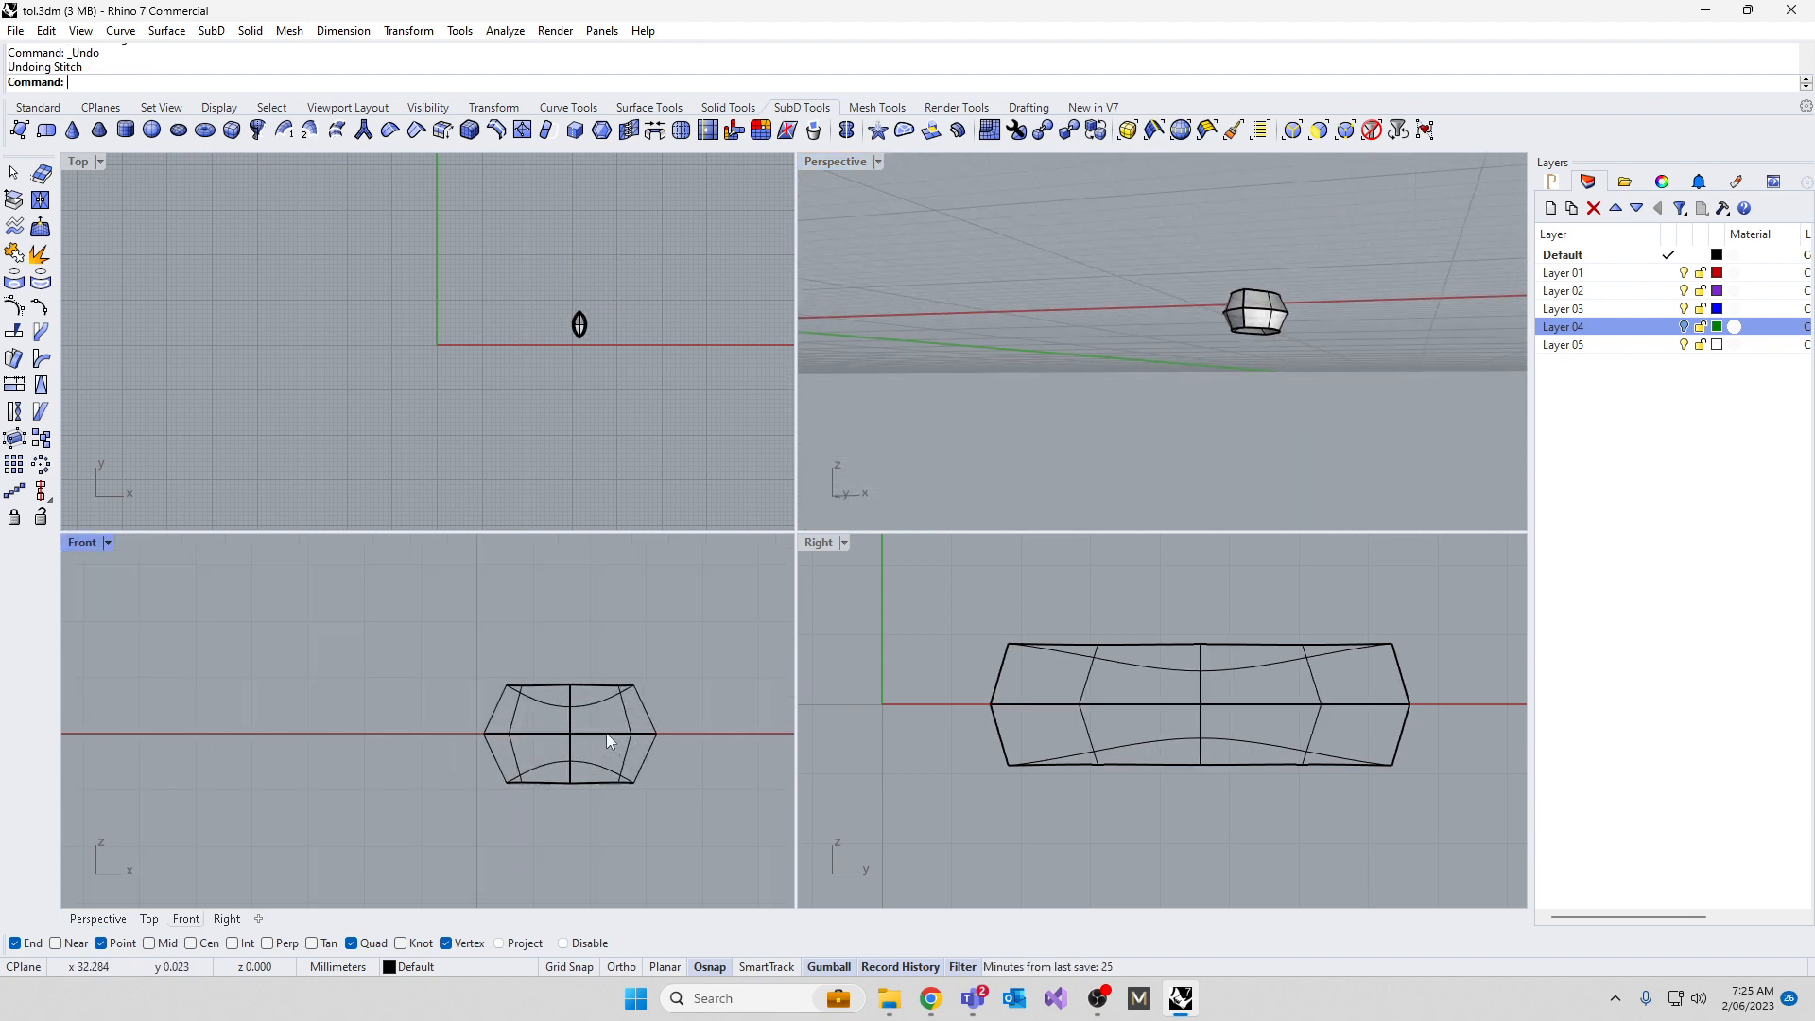
{"action": "left_click_drag", "start_coordinate": [699, 780], "coordinate": [711, 766]}
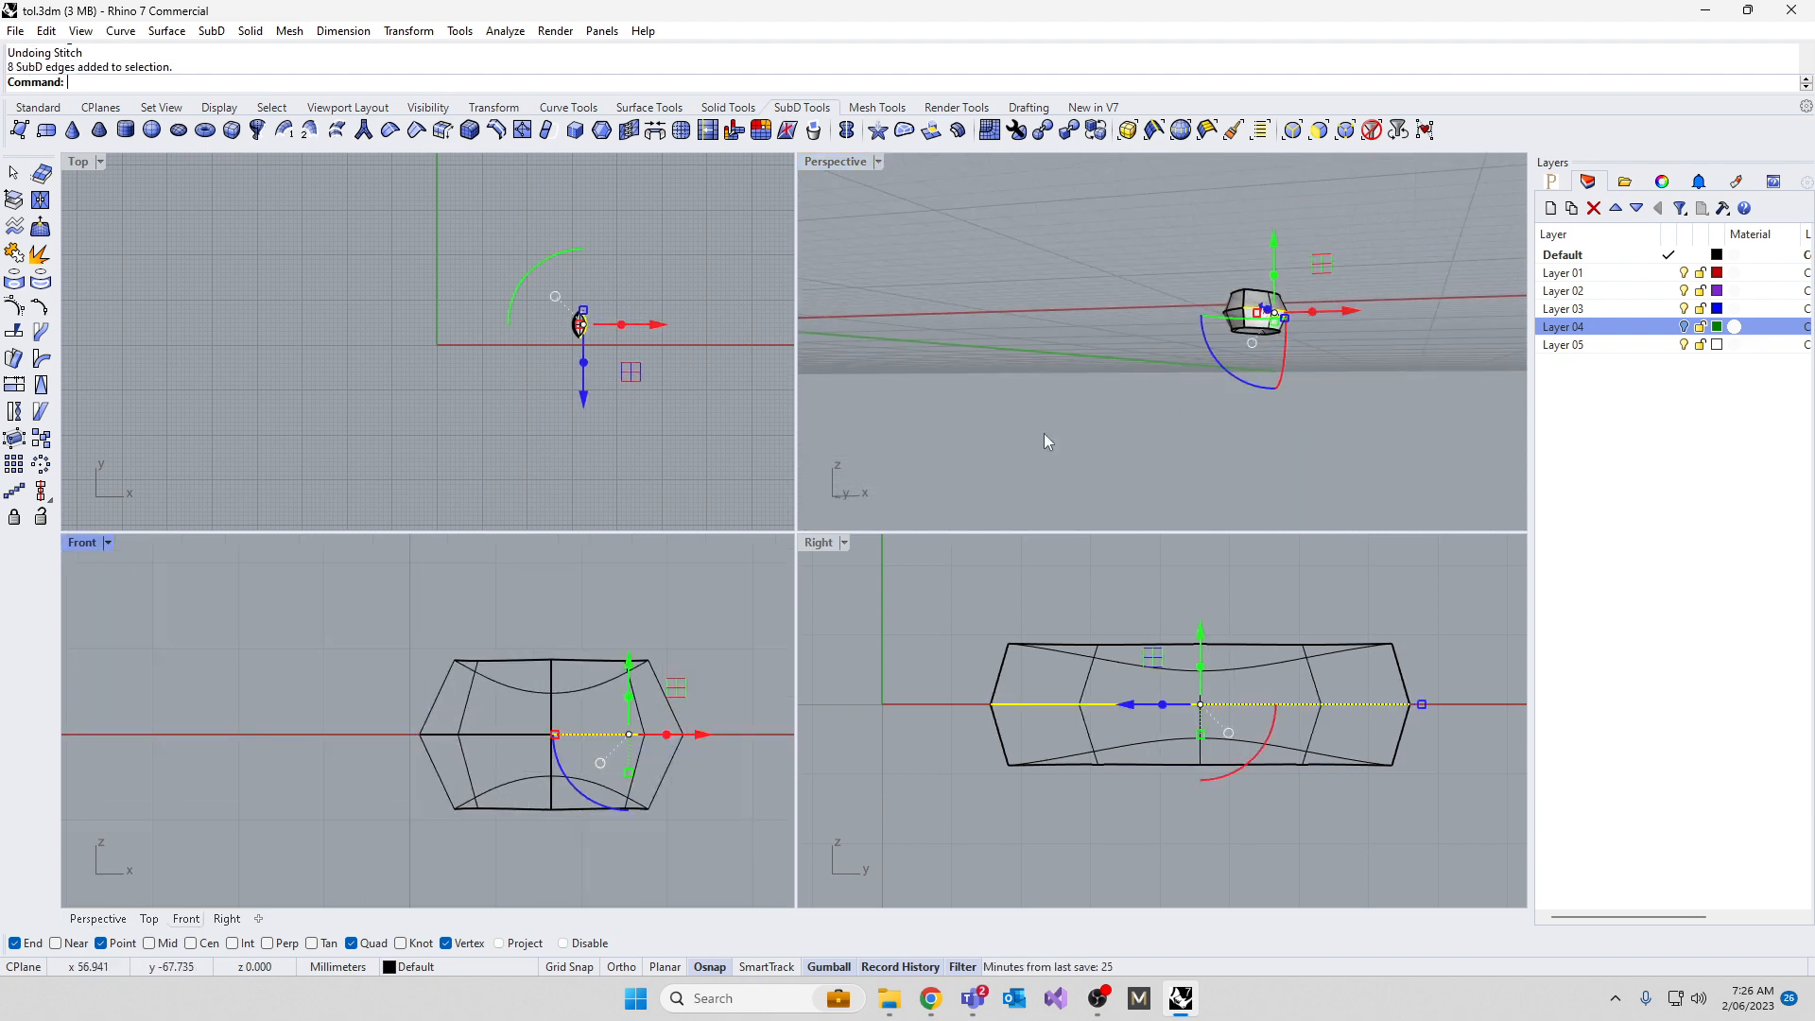
{"action": "right_click_drag", "start_coordinate": [1043, 439], "coordinate": [1146, 430]}
{"action": "right_click", "coordinate": [593, 83]}
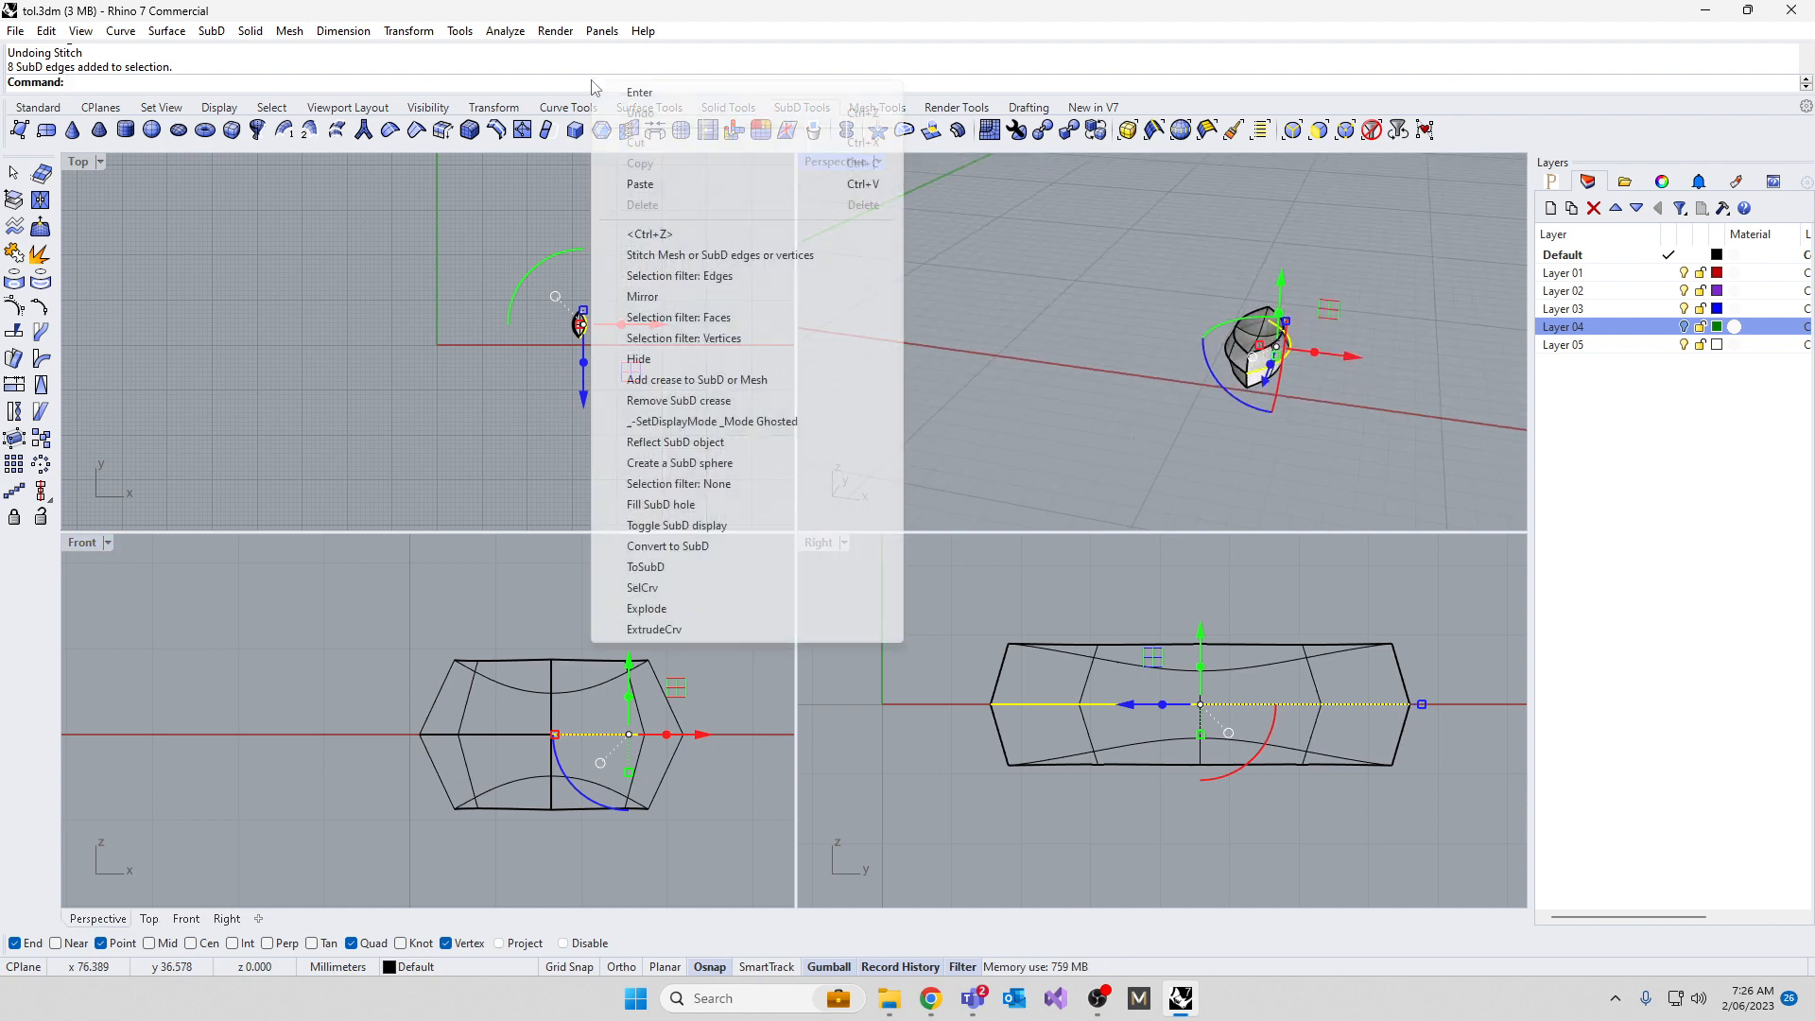
{"action": "left_click", "coordinate": [681, 255]}
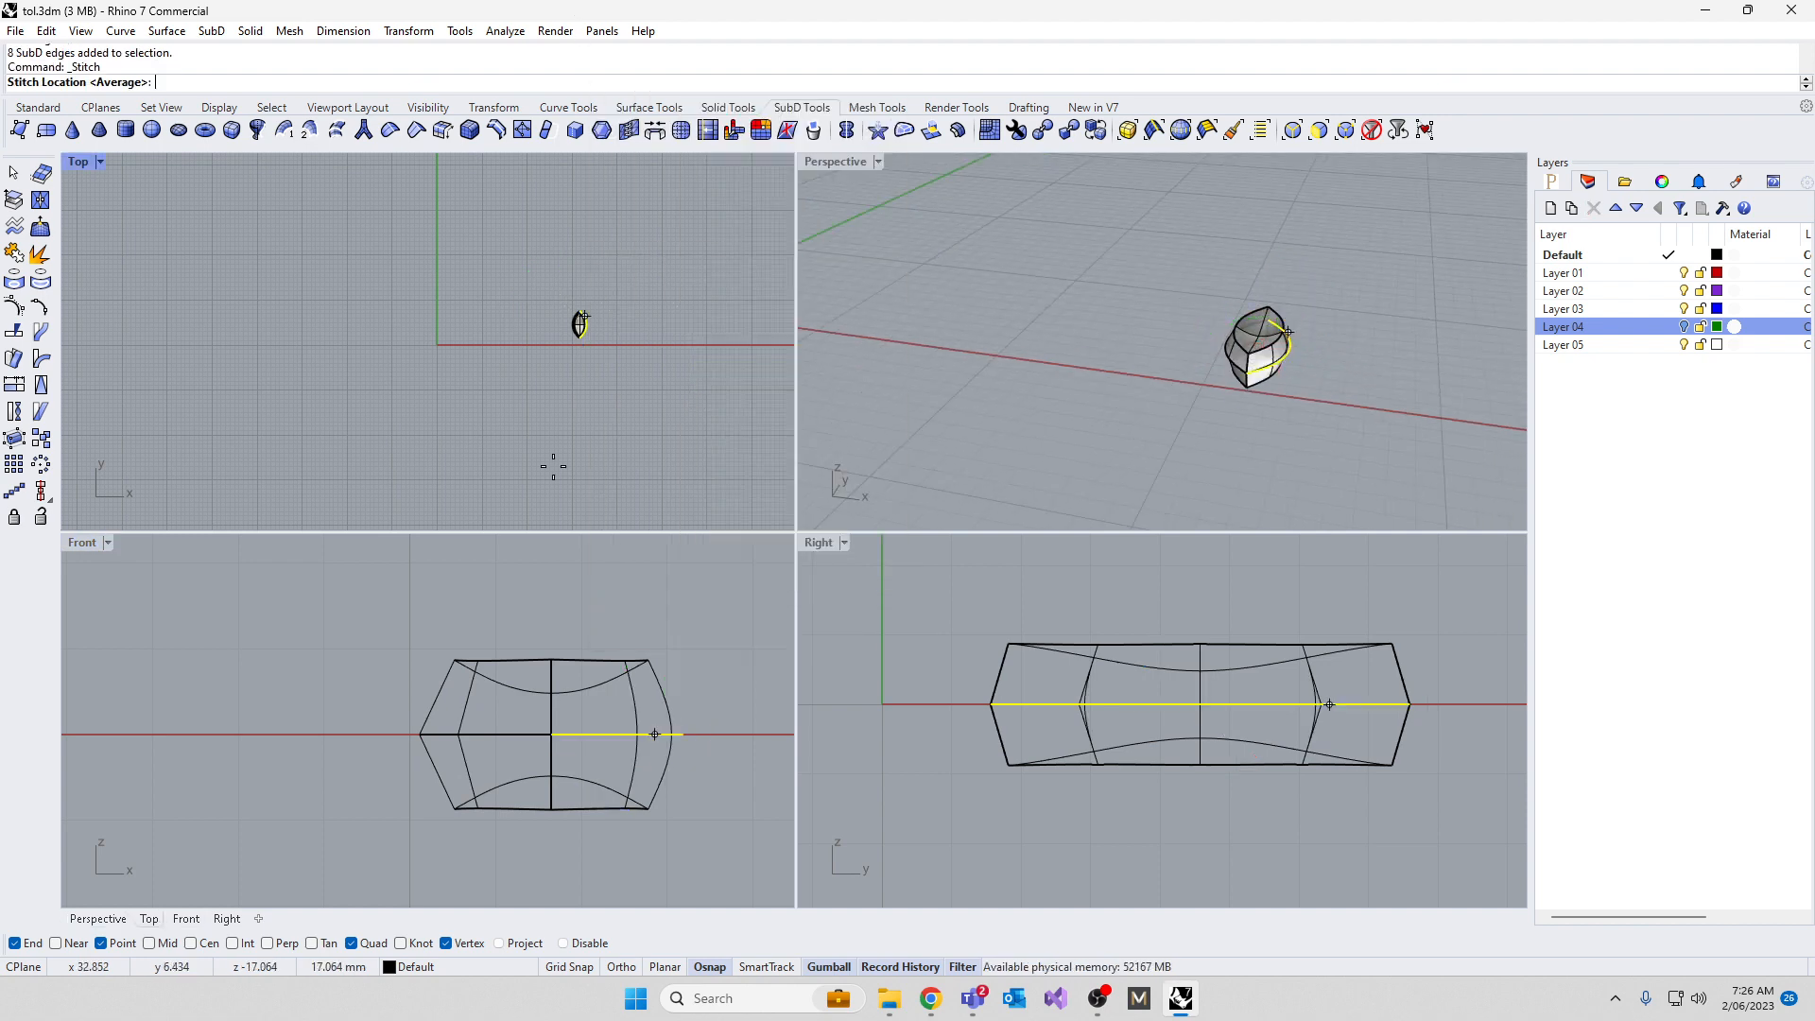
{"action": "right_click", "coordinate": [390, 715]}
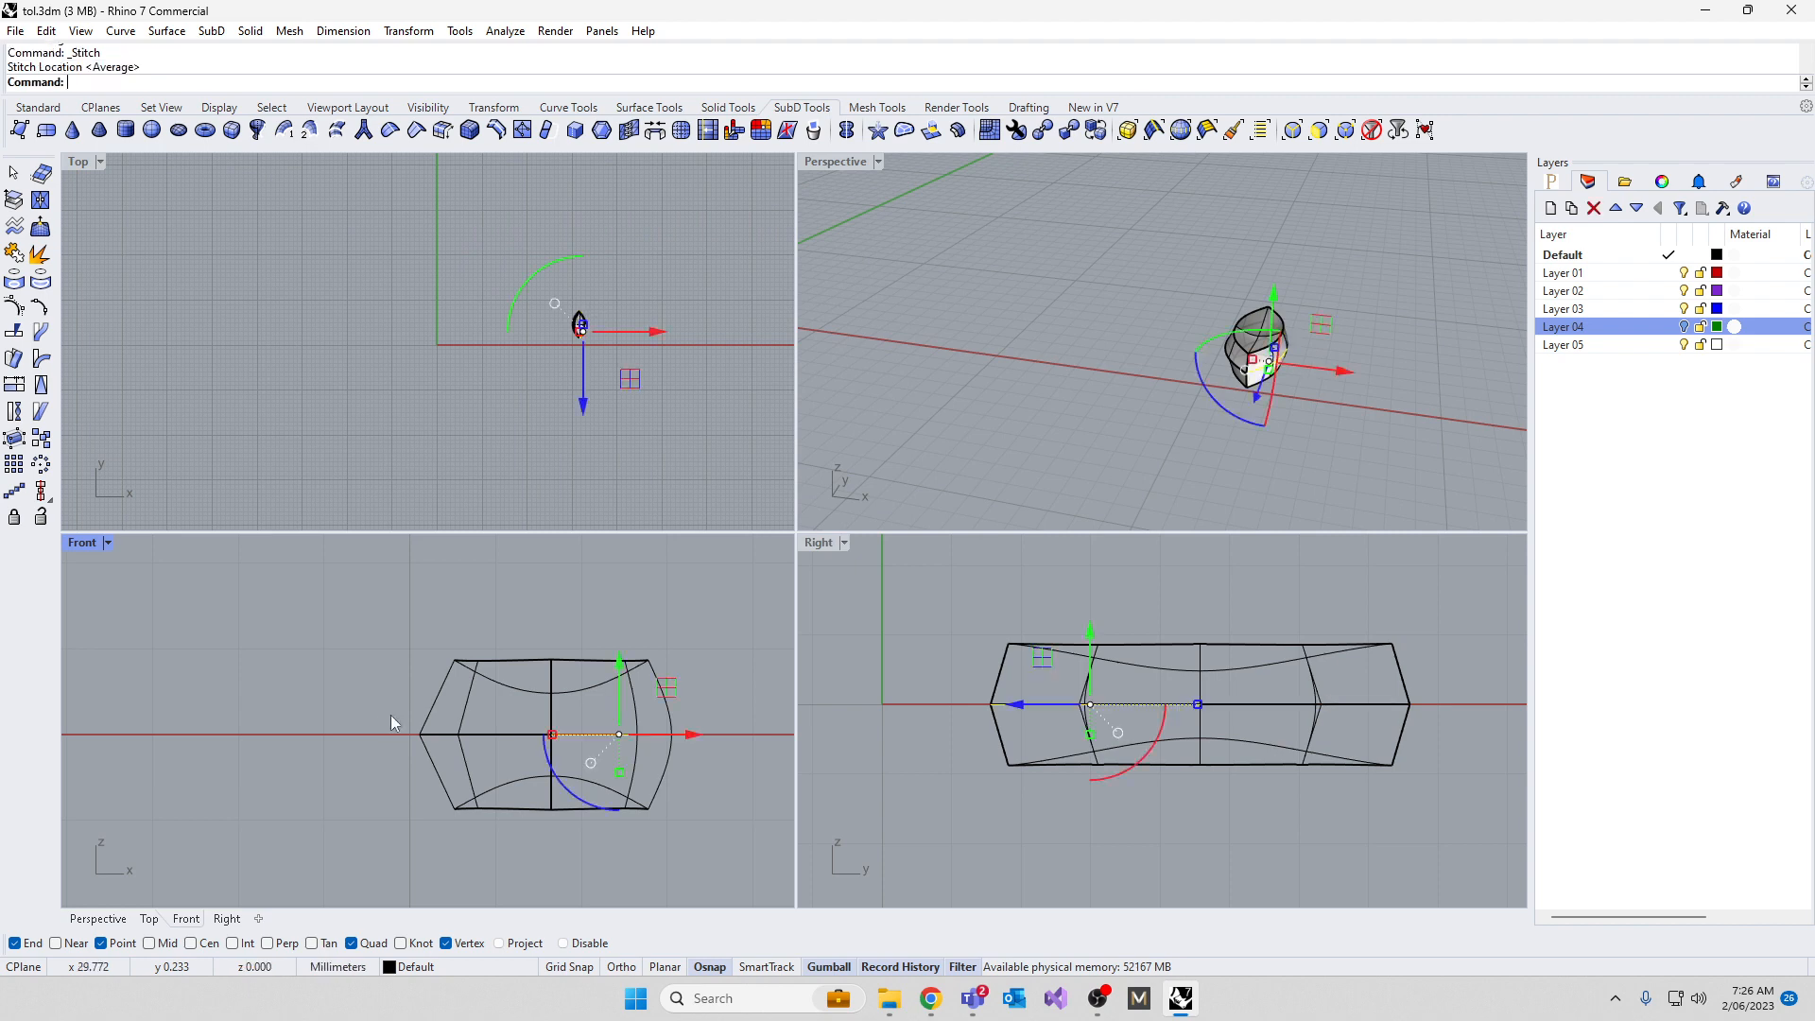
Try to stitch the open mid-height seam edges on the leaf's opposite half
{"action": "right_click", "coordinate": [512, 592]}
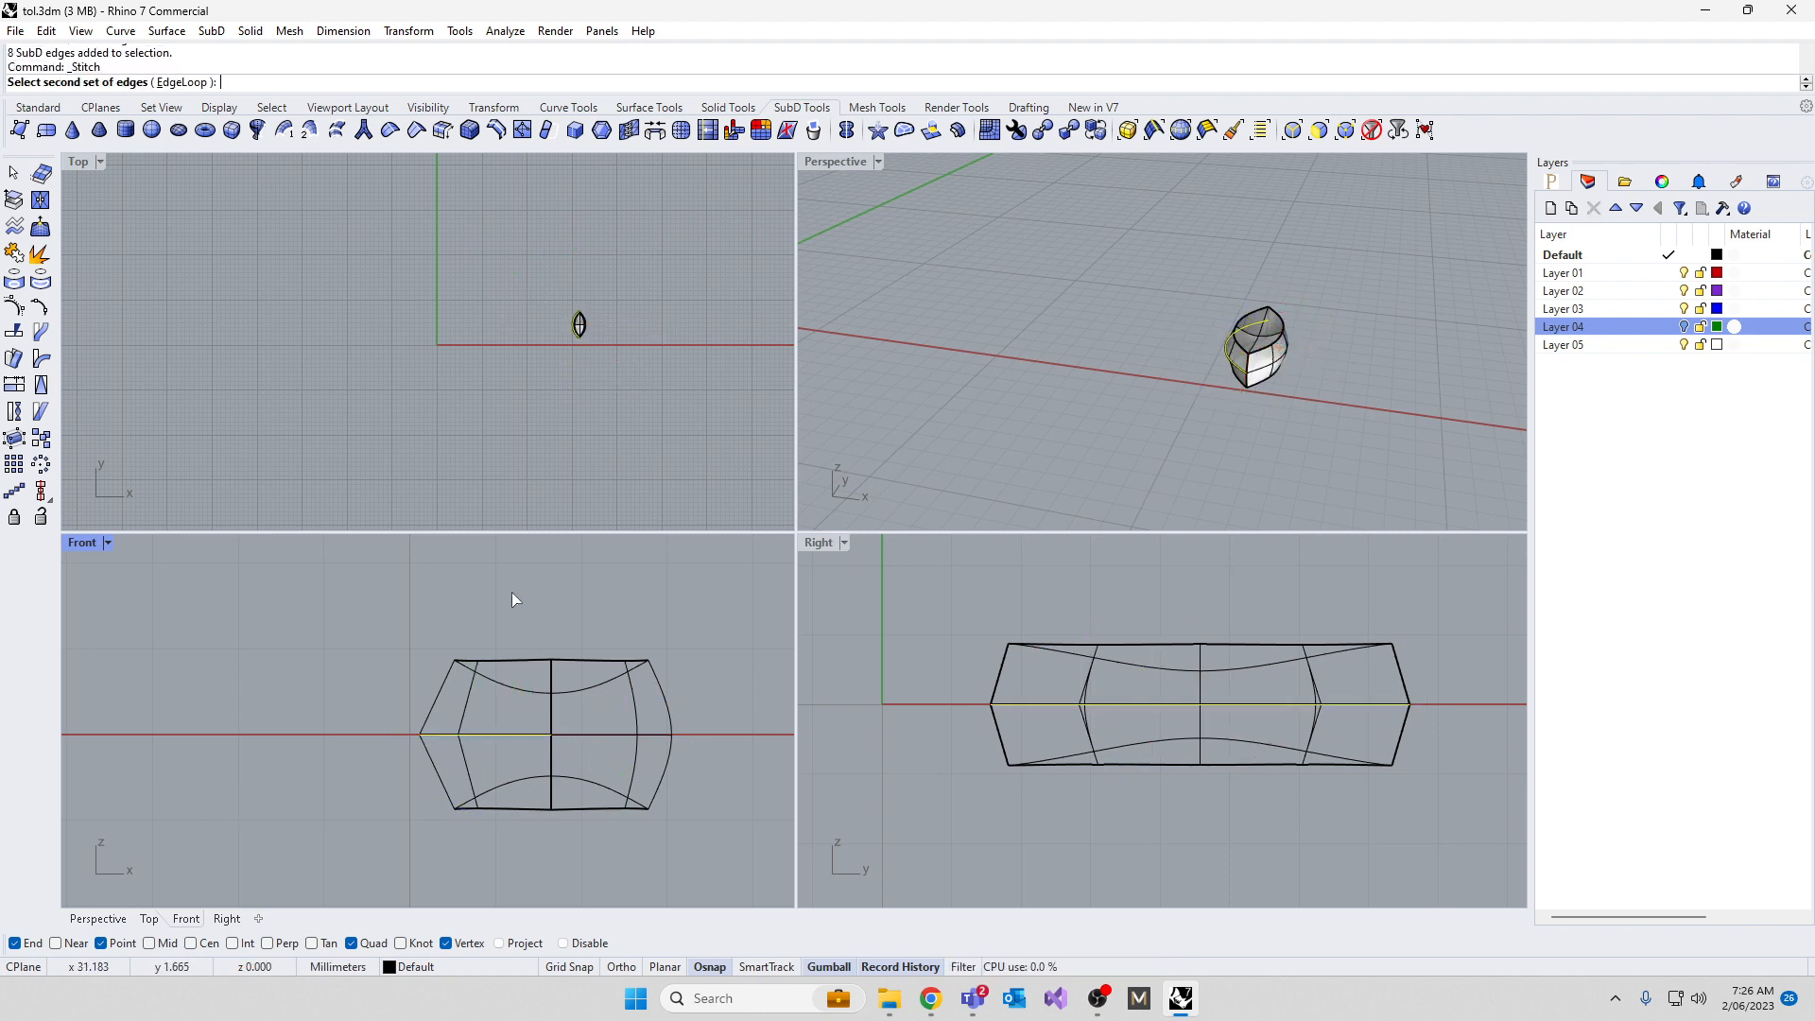
{"action": "key", "text": "Escape"}
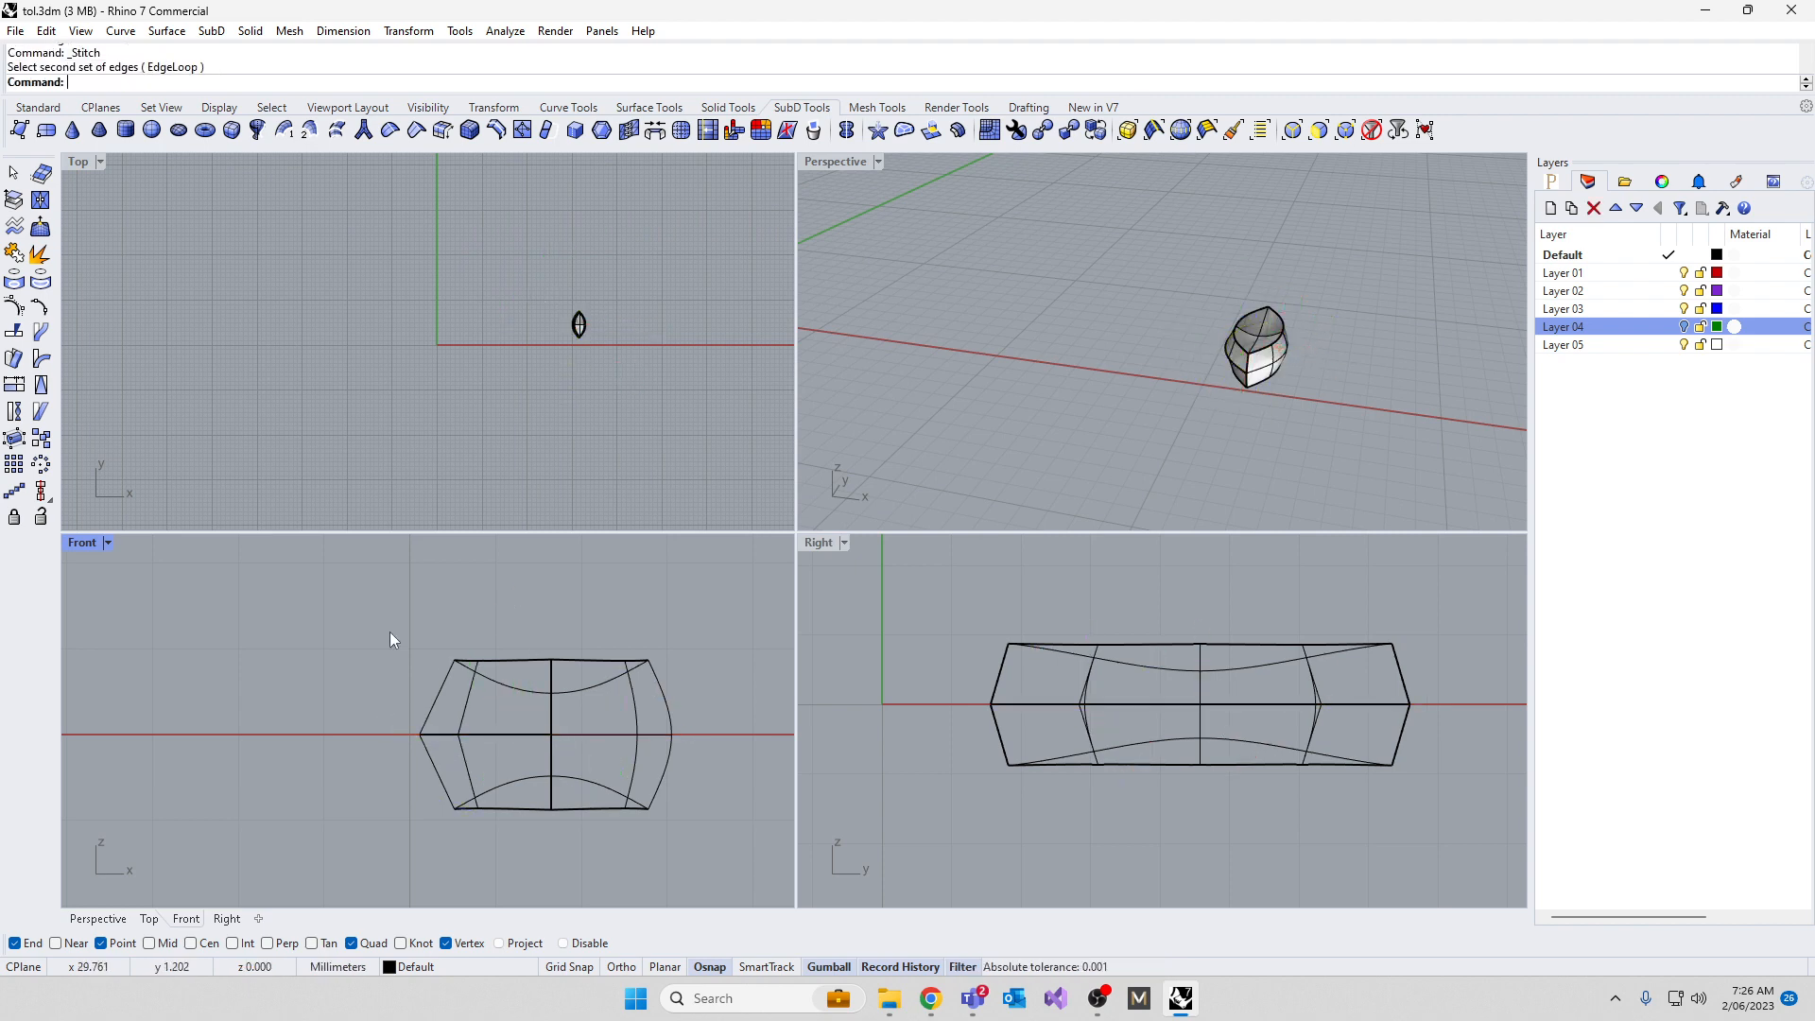
{"action": "left_click", "coordinate": [434, 734]}
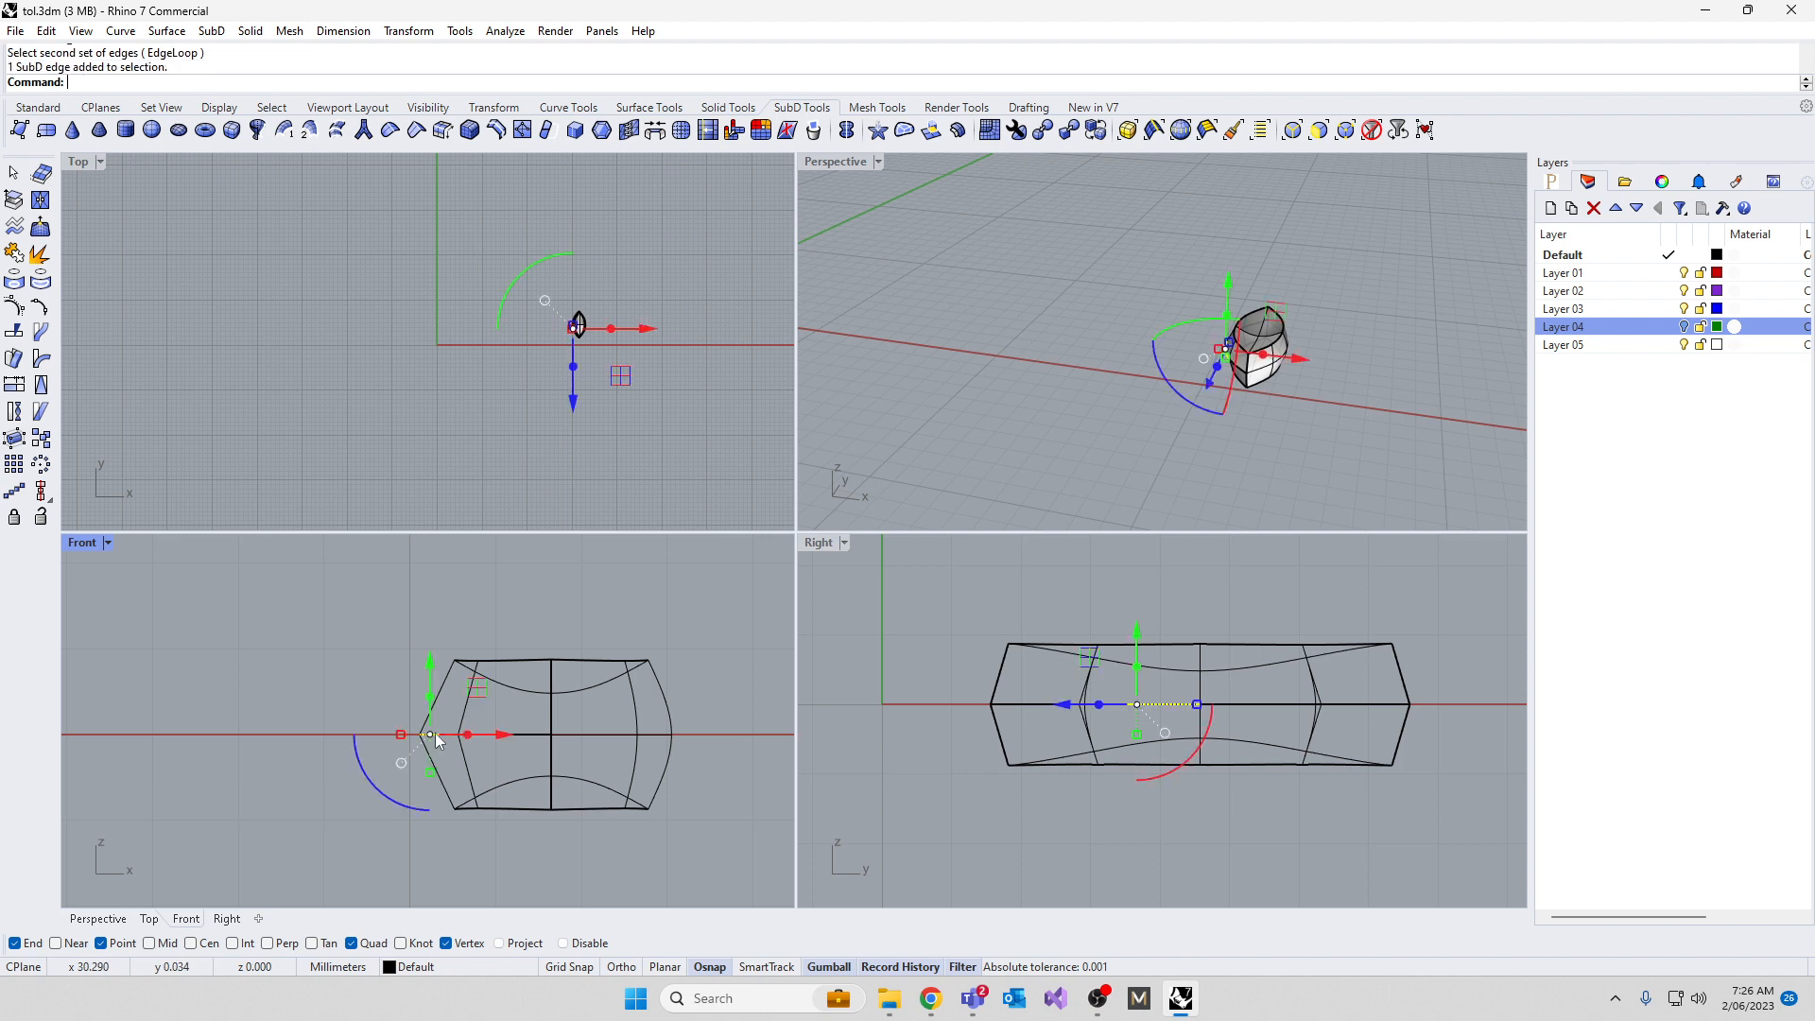
{"action": "left_click", "coordinate": [388, 694]}
{"action": "left_click_drag", "start_coordinate": [505, 757], "coordinate": [581, 752]}
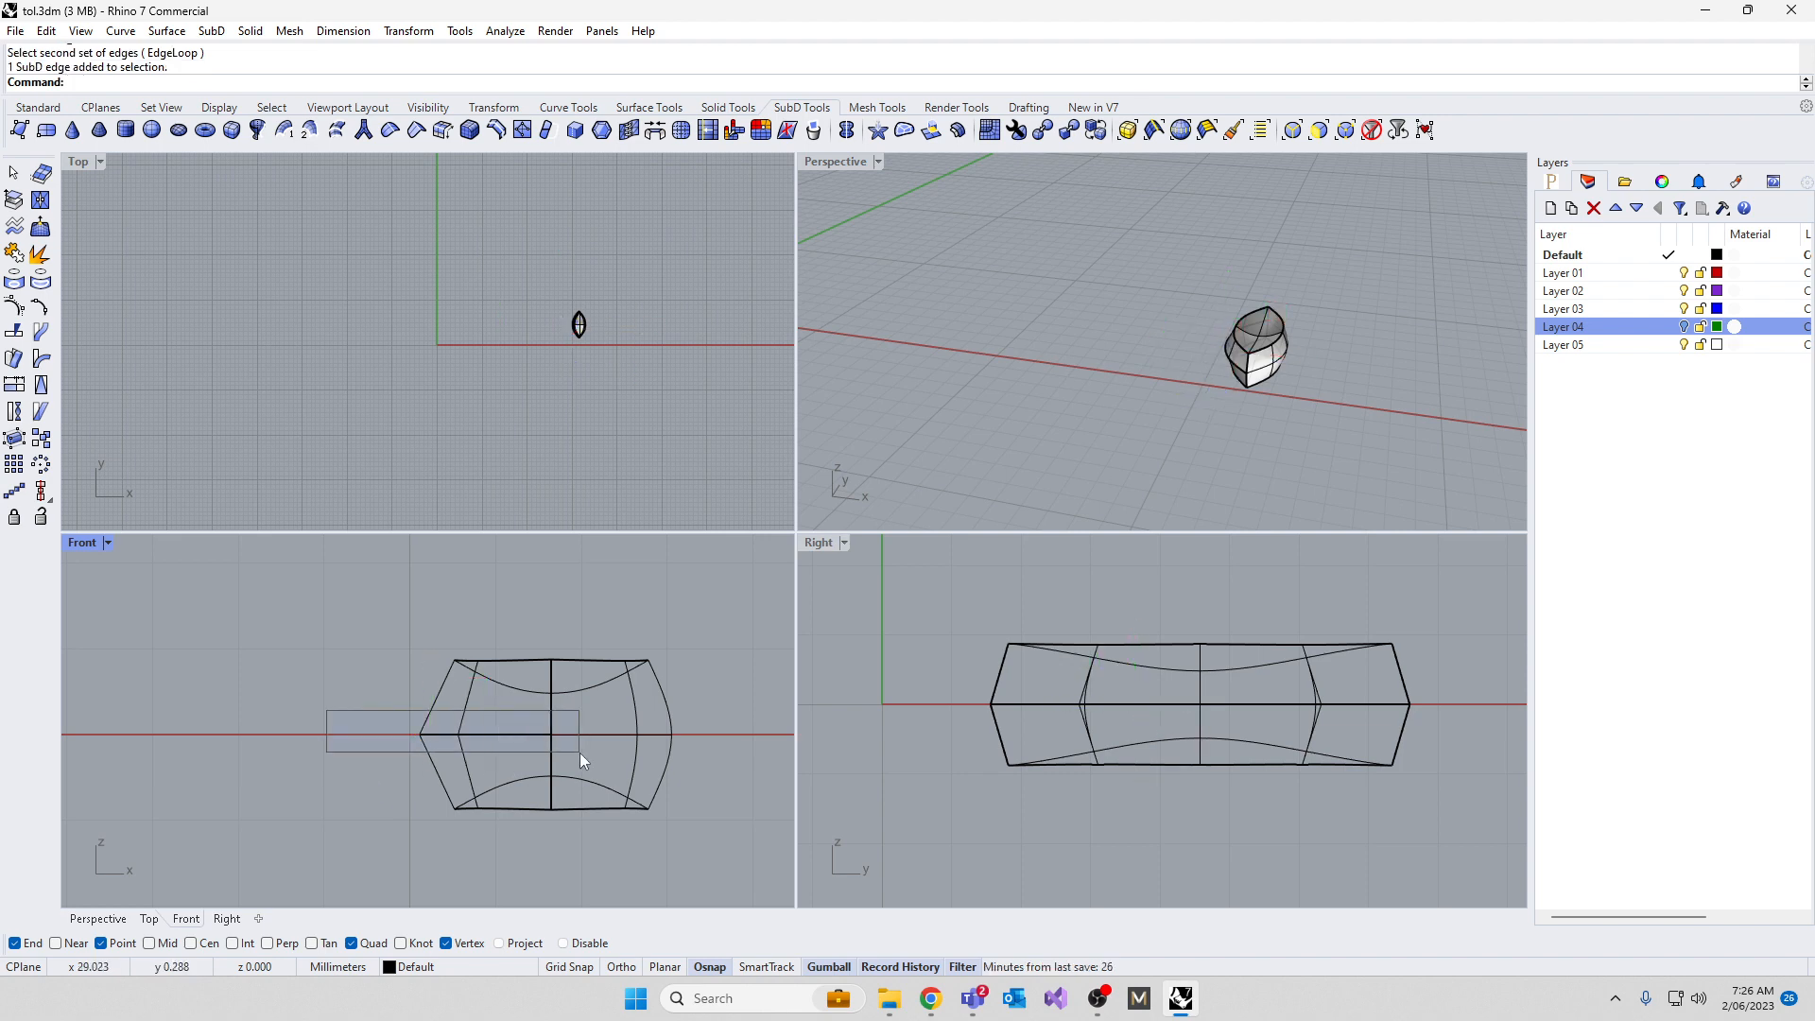
{"action": "right_click_drag", "start_coordinate": [1335, 274], "coordinate": [1369, 223]}
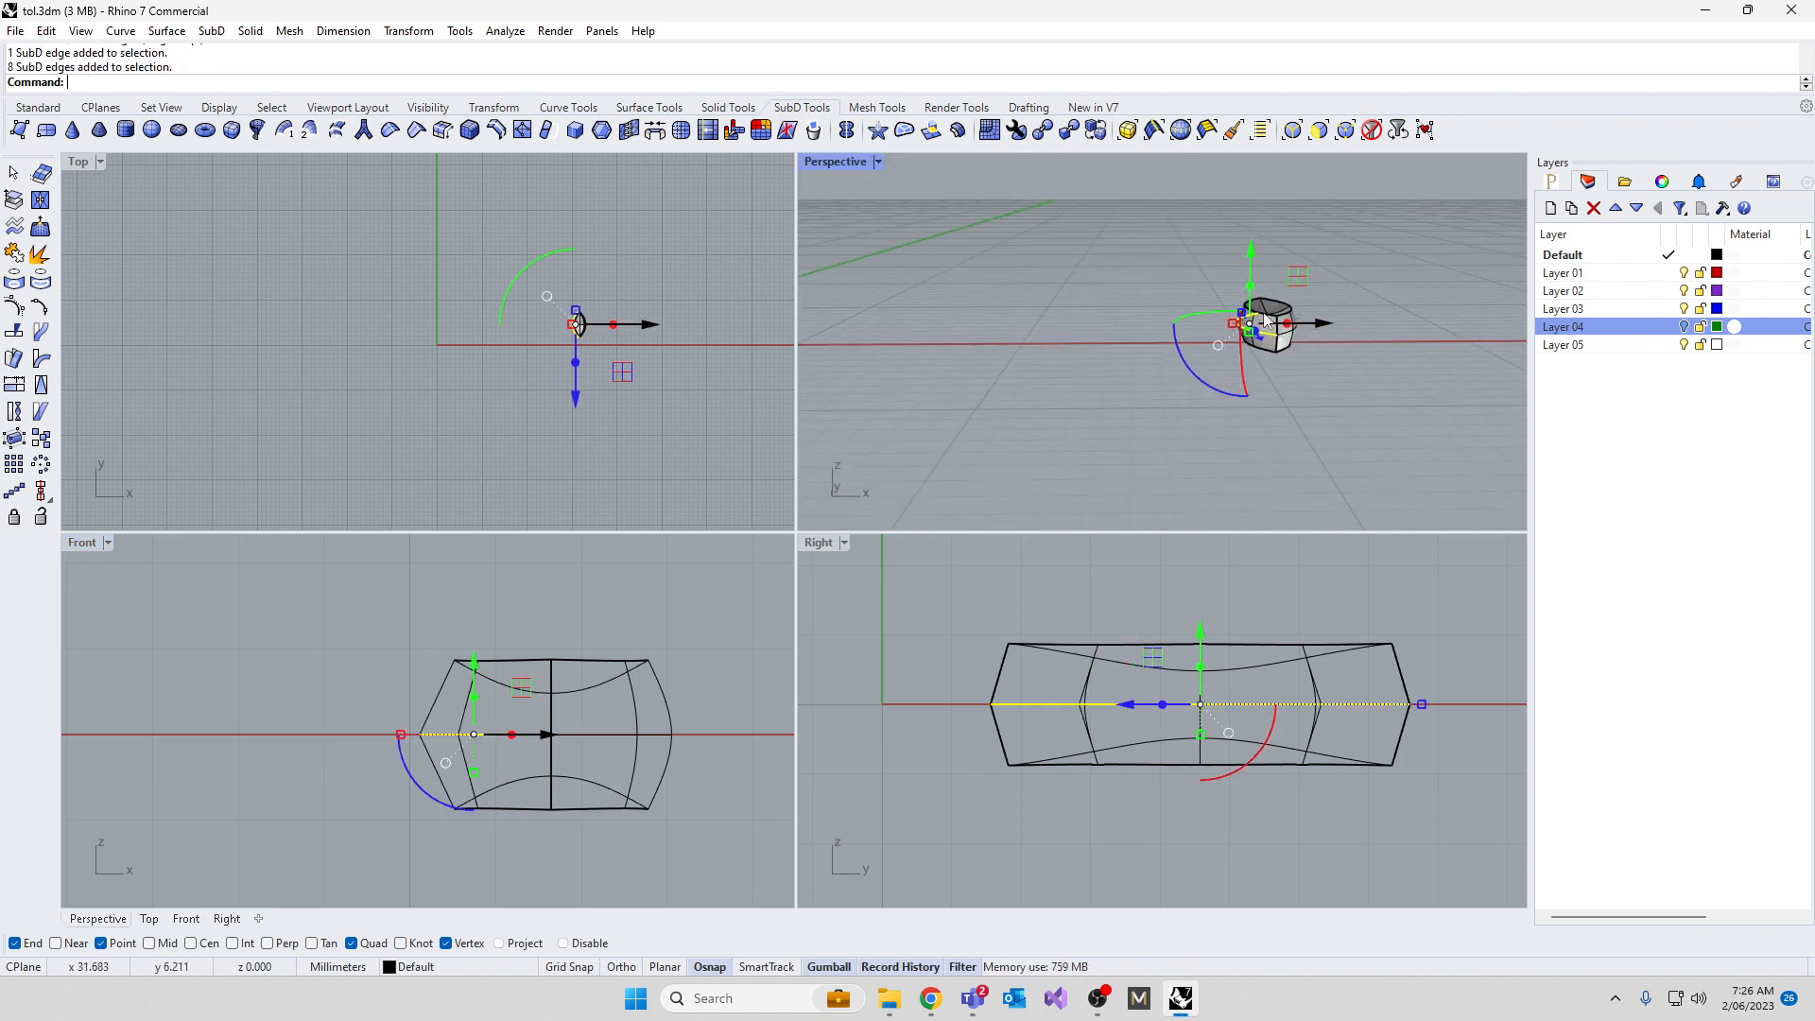
{"action": "scroll", "coordinate": [1293, 307], "scroll_direction": "up", "scroll_amount": 8}
{"action": "right_click", "coordinate": [516, 84]}
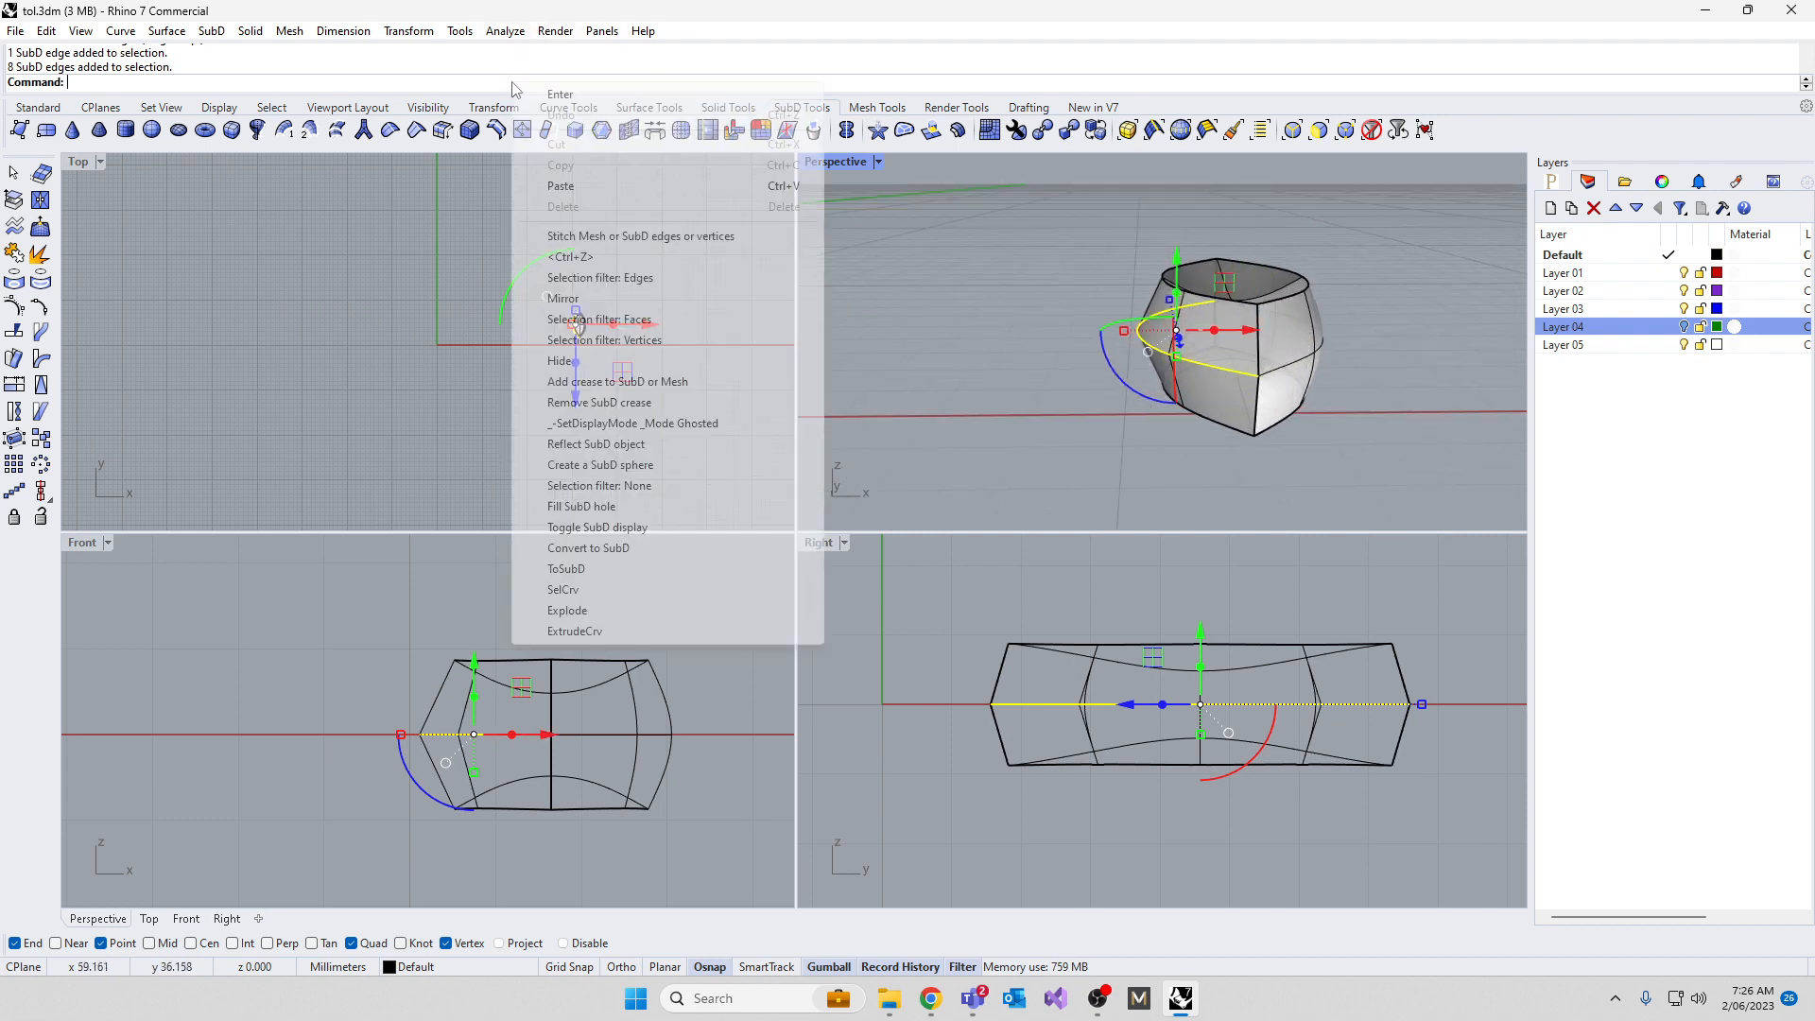
{"action": "left_click", "coordinate": [564, 236]}
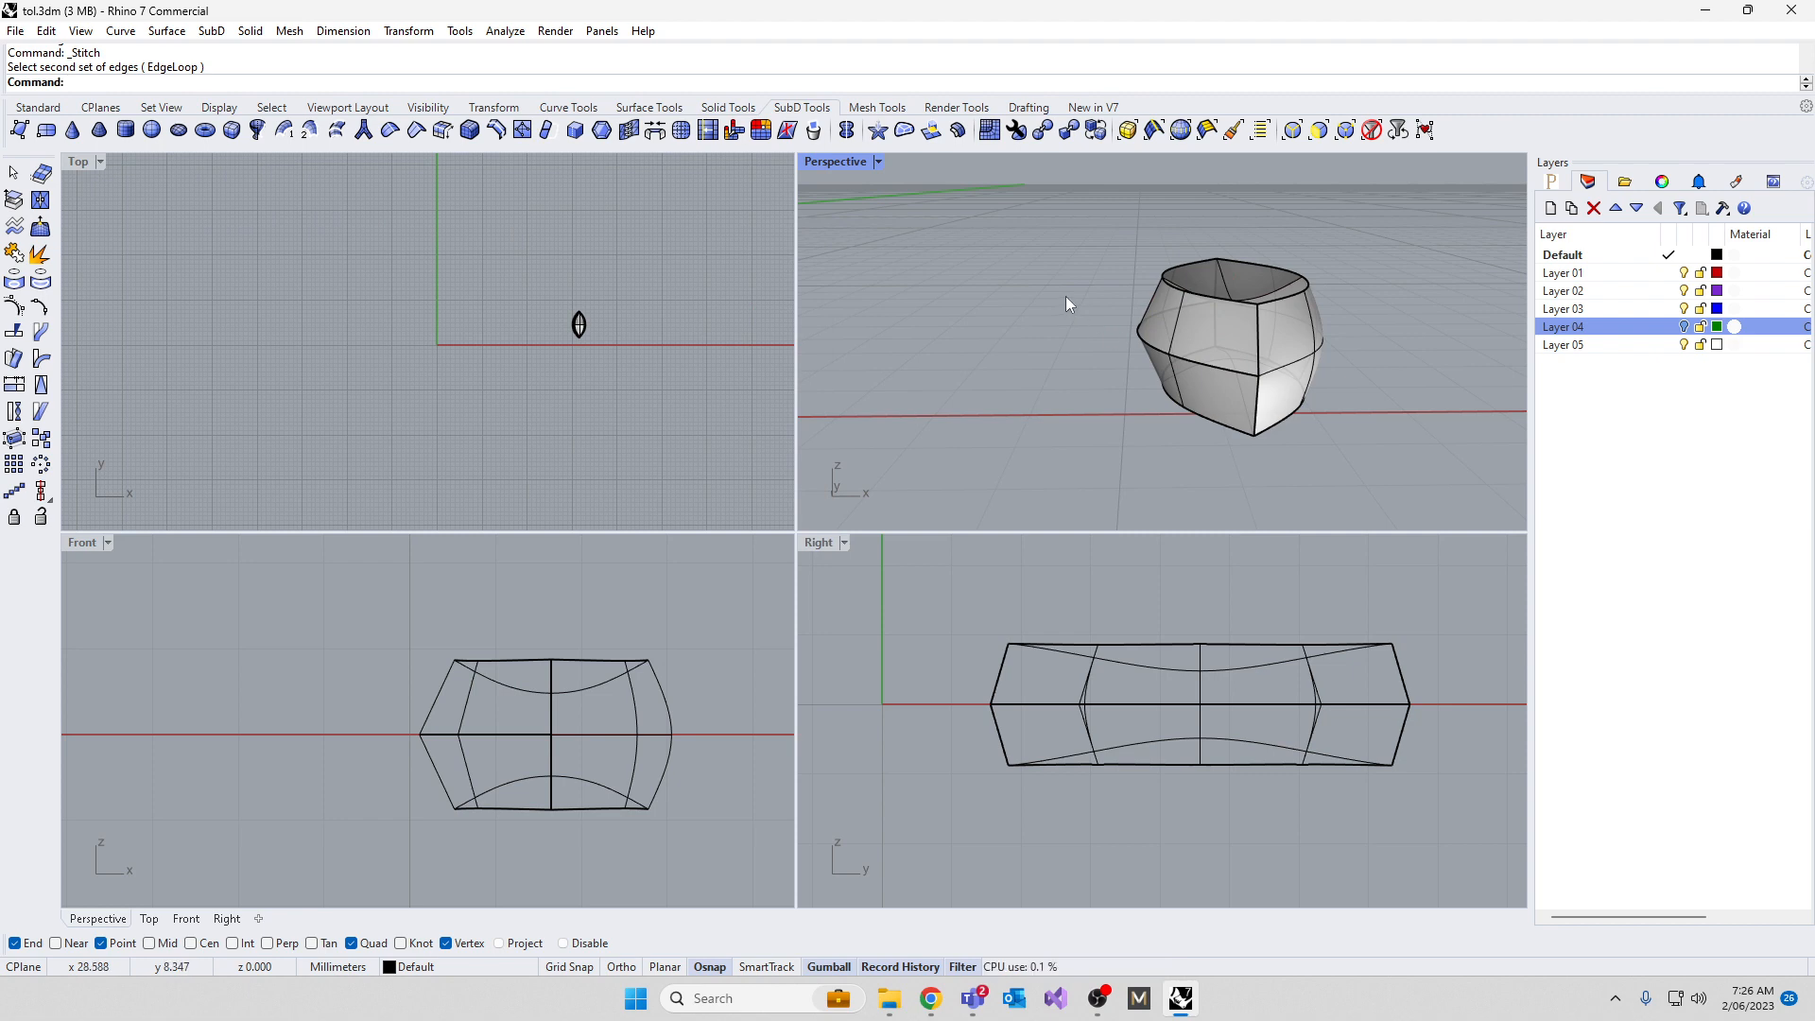
{"action": "left_click", "coordinate": [567, 738]}
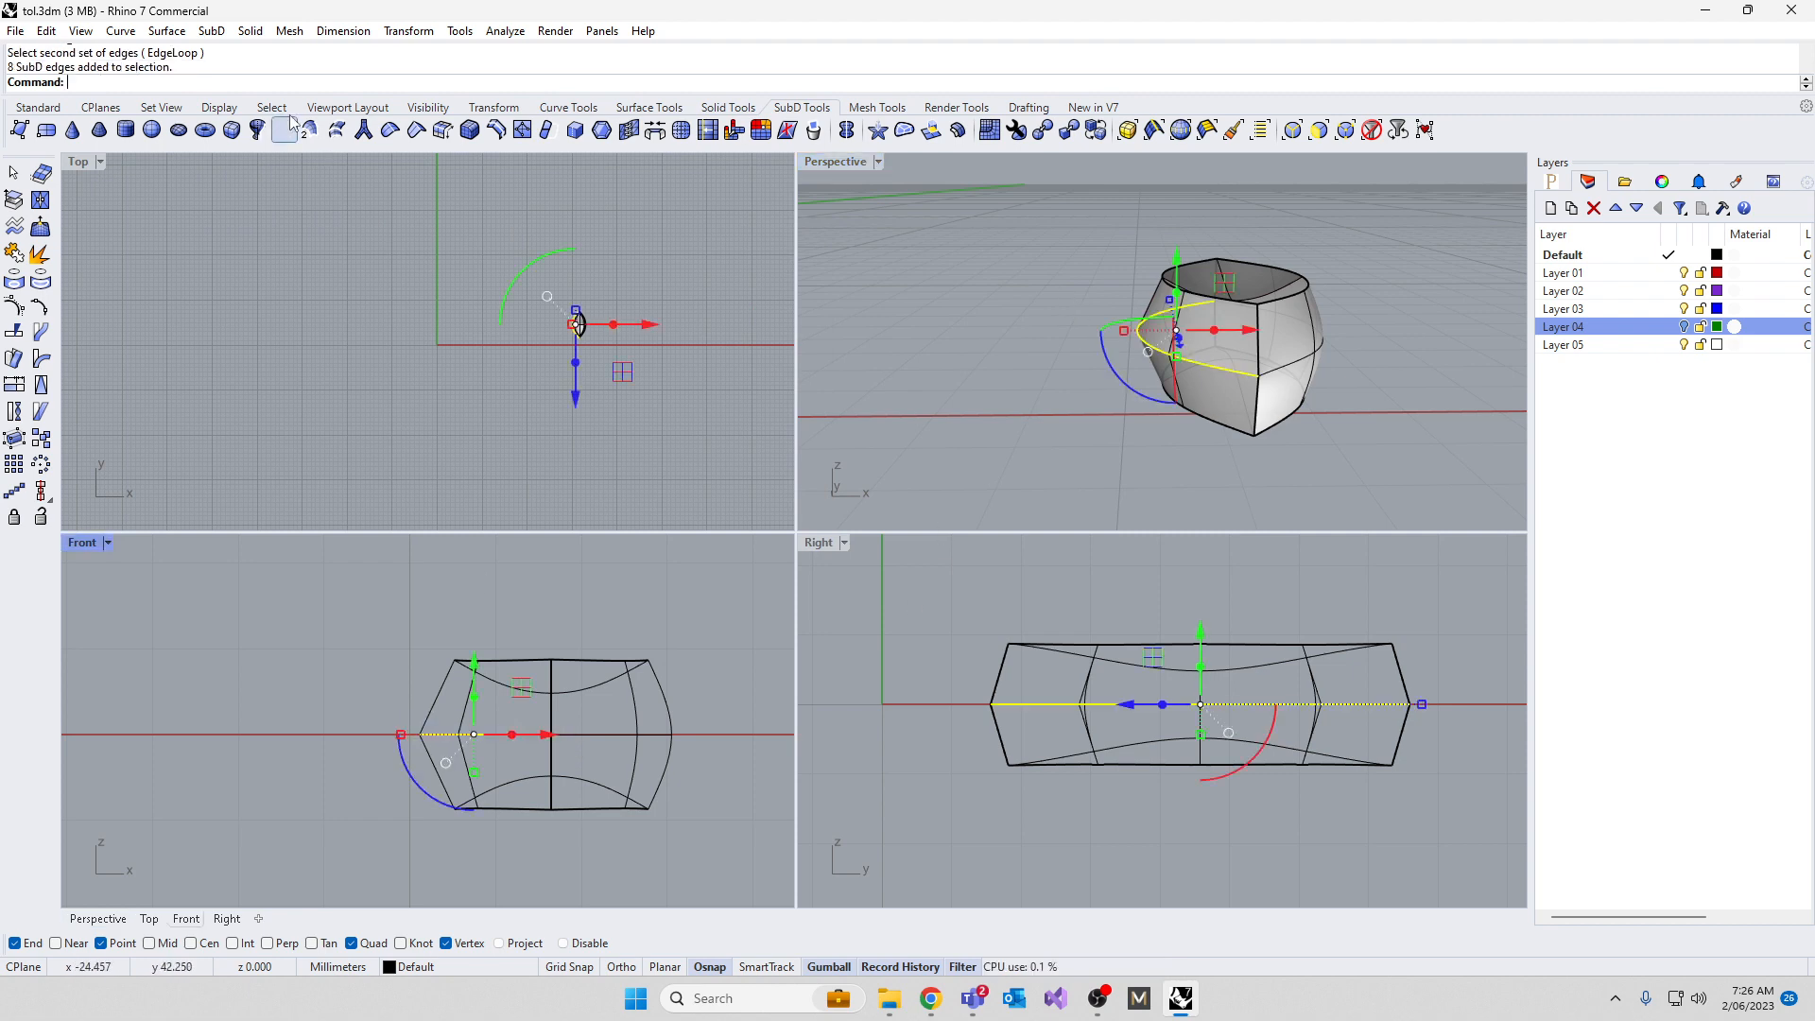
{"action": "left_click", "coordinate": [389, 131]}
Undo the seam stitch and the earlier mirror so only the leaf's upper half remains
{"action": "left_click", "coordinate": [253, 606]}
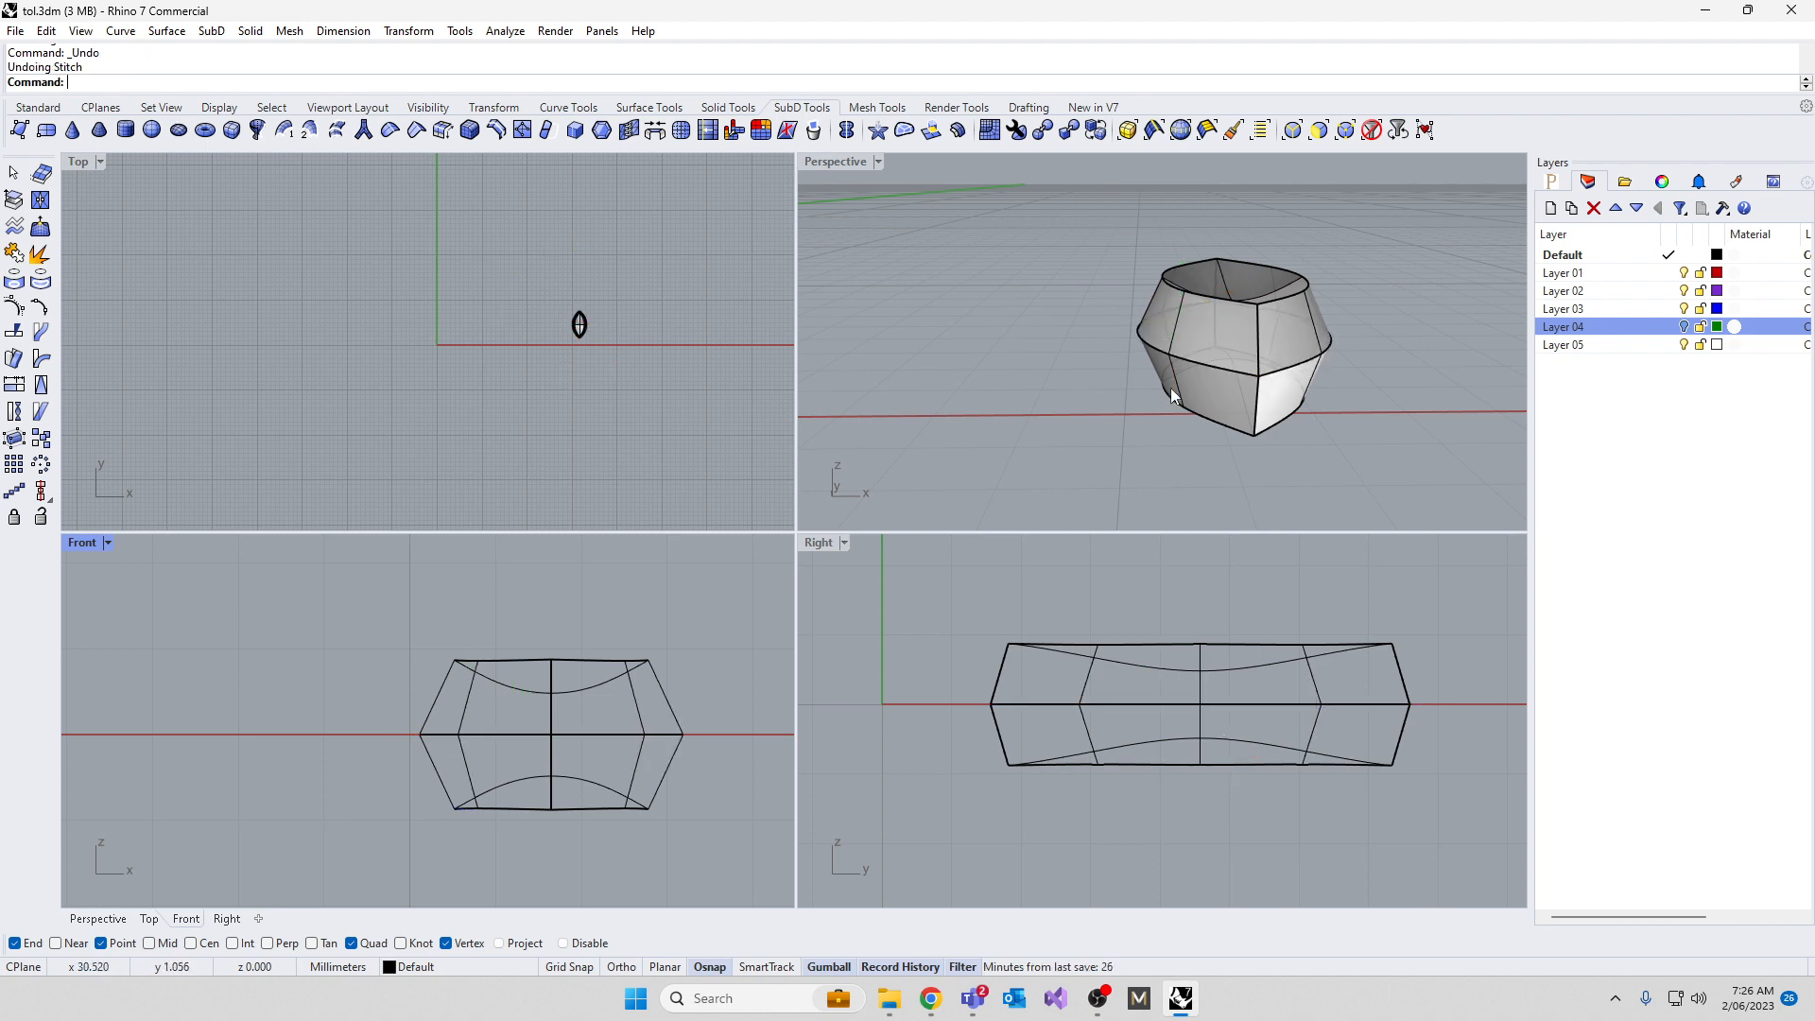
{"action": "key", "text": "ctrl+z"}
{"action": "right_click_drag", "start_coordinate": [1143, 410], "coordinate": [1261, 397]}
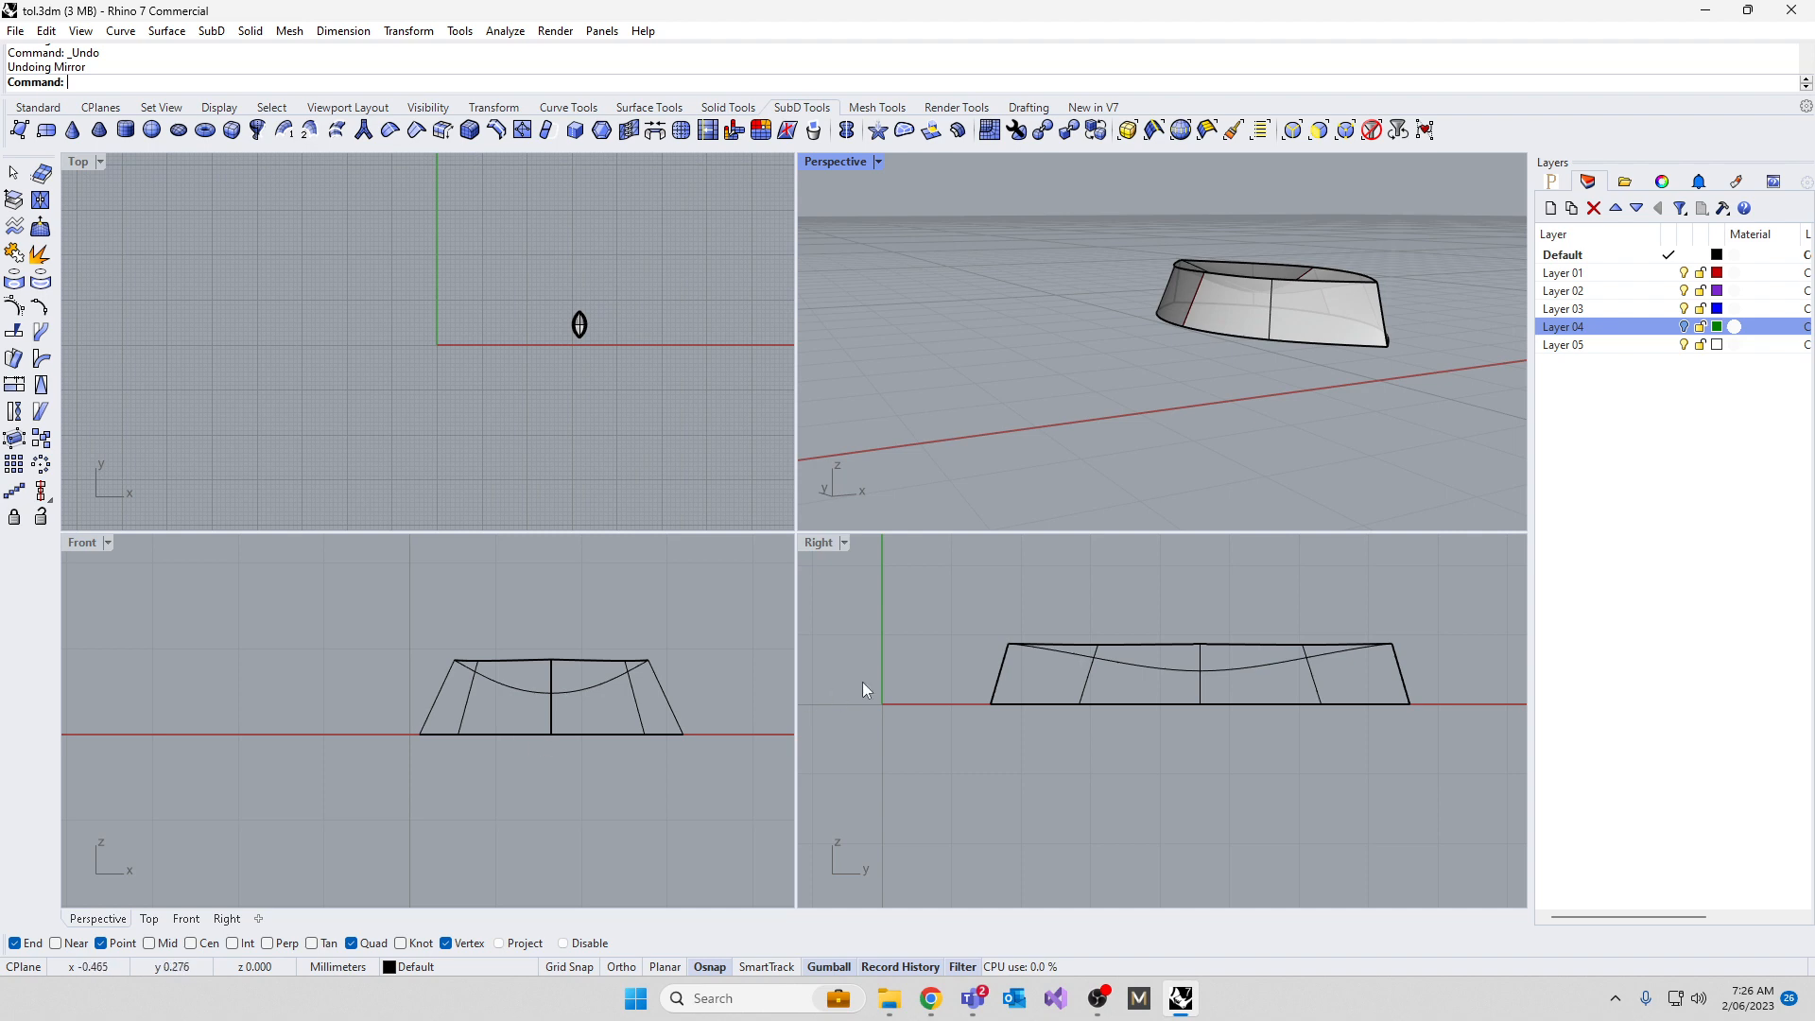
Try mirroring all edges of the upper half from origin 0 to the far end of the lower rim, and undo it
{"action": "right_click_drag", "start_coordinate": [1051, 389], "coordinate": [918, 508]}
{"action": "left_click_drag", "start_coordinate": [1431, 587], "coordinate": [955, 758]}
{"action": "key", "text": "Return"}
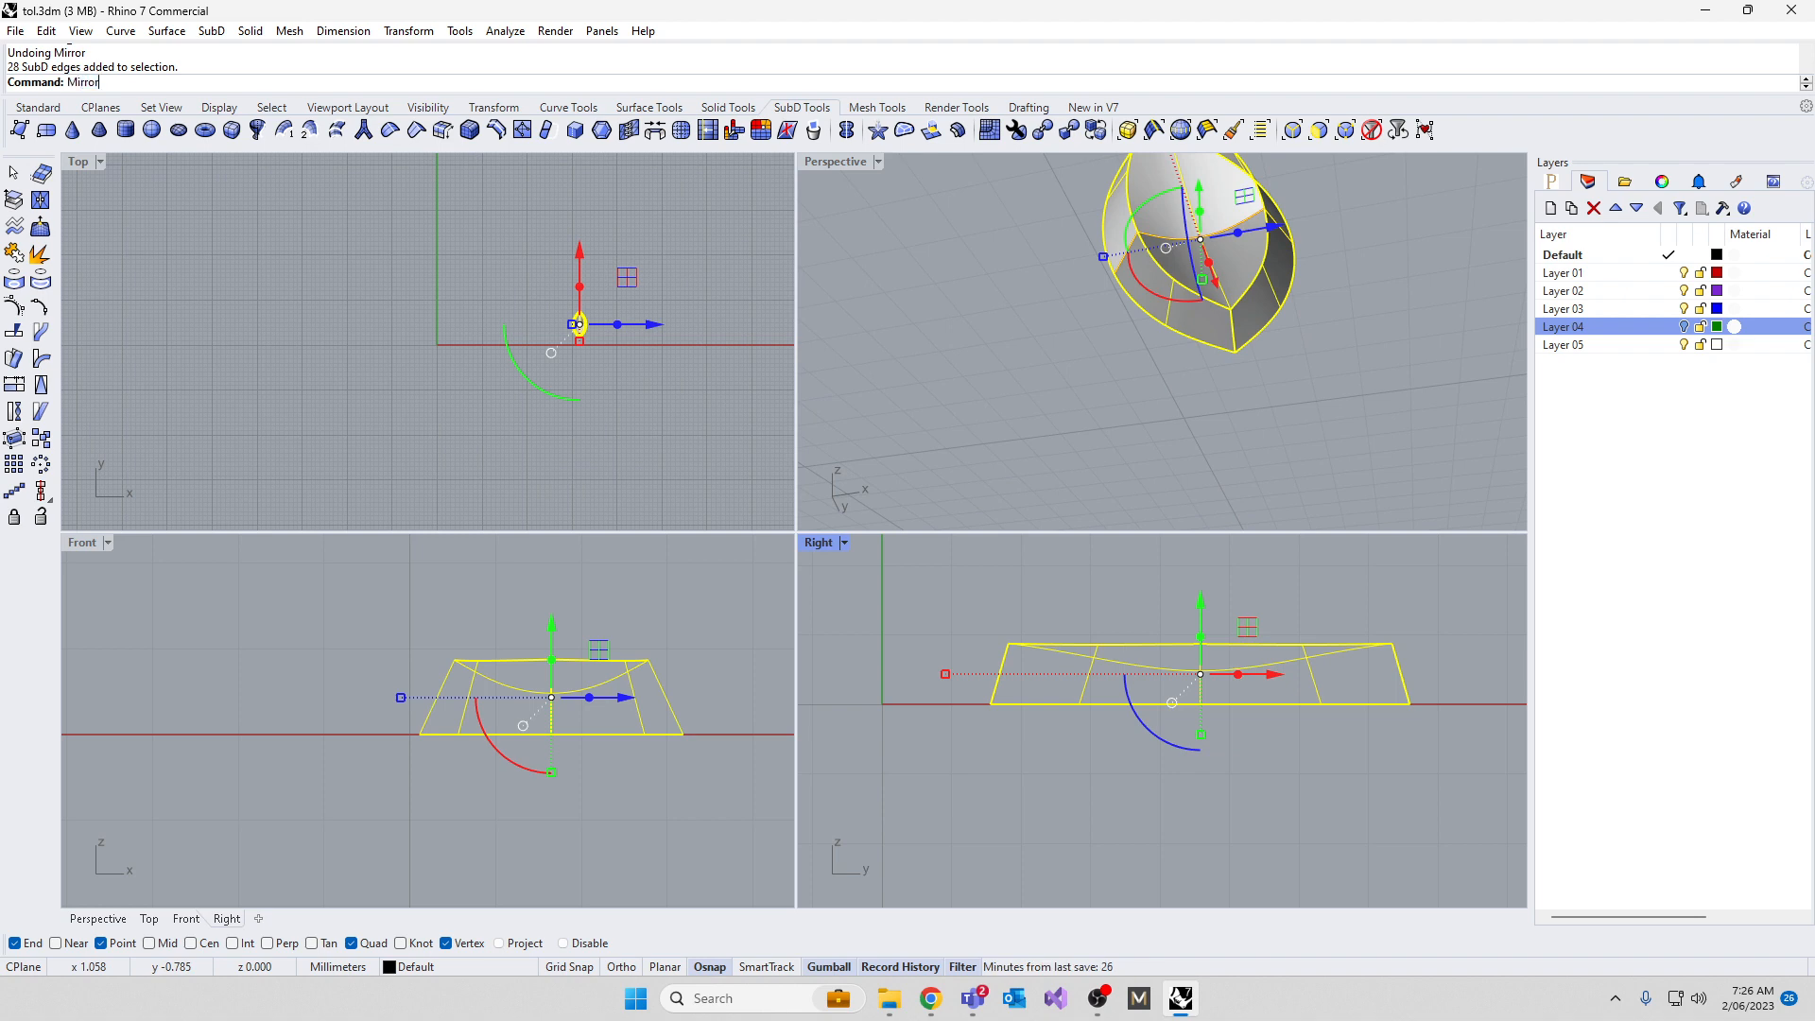
{"action": "type", "text": "0"}
{"action": "key", "text": "Return"}
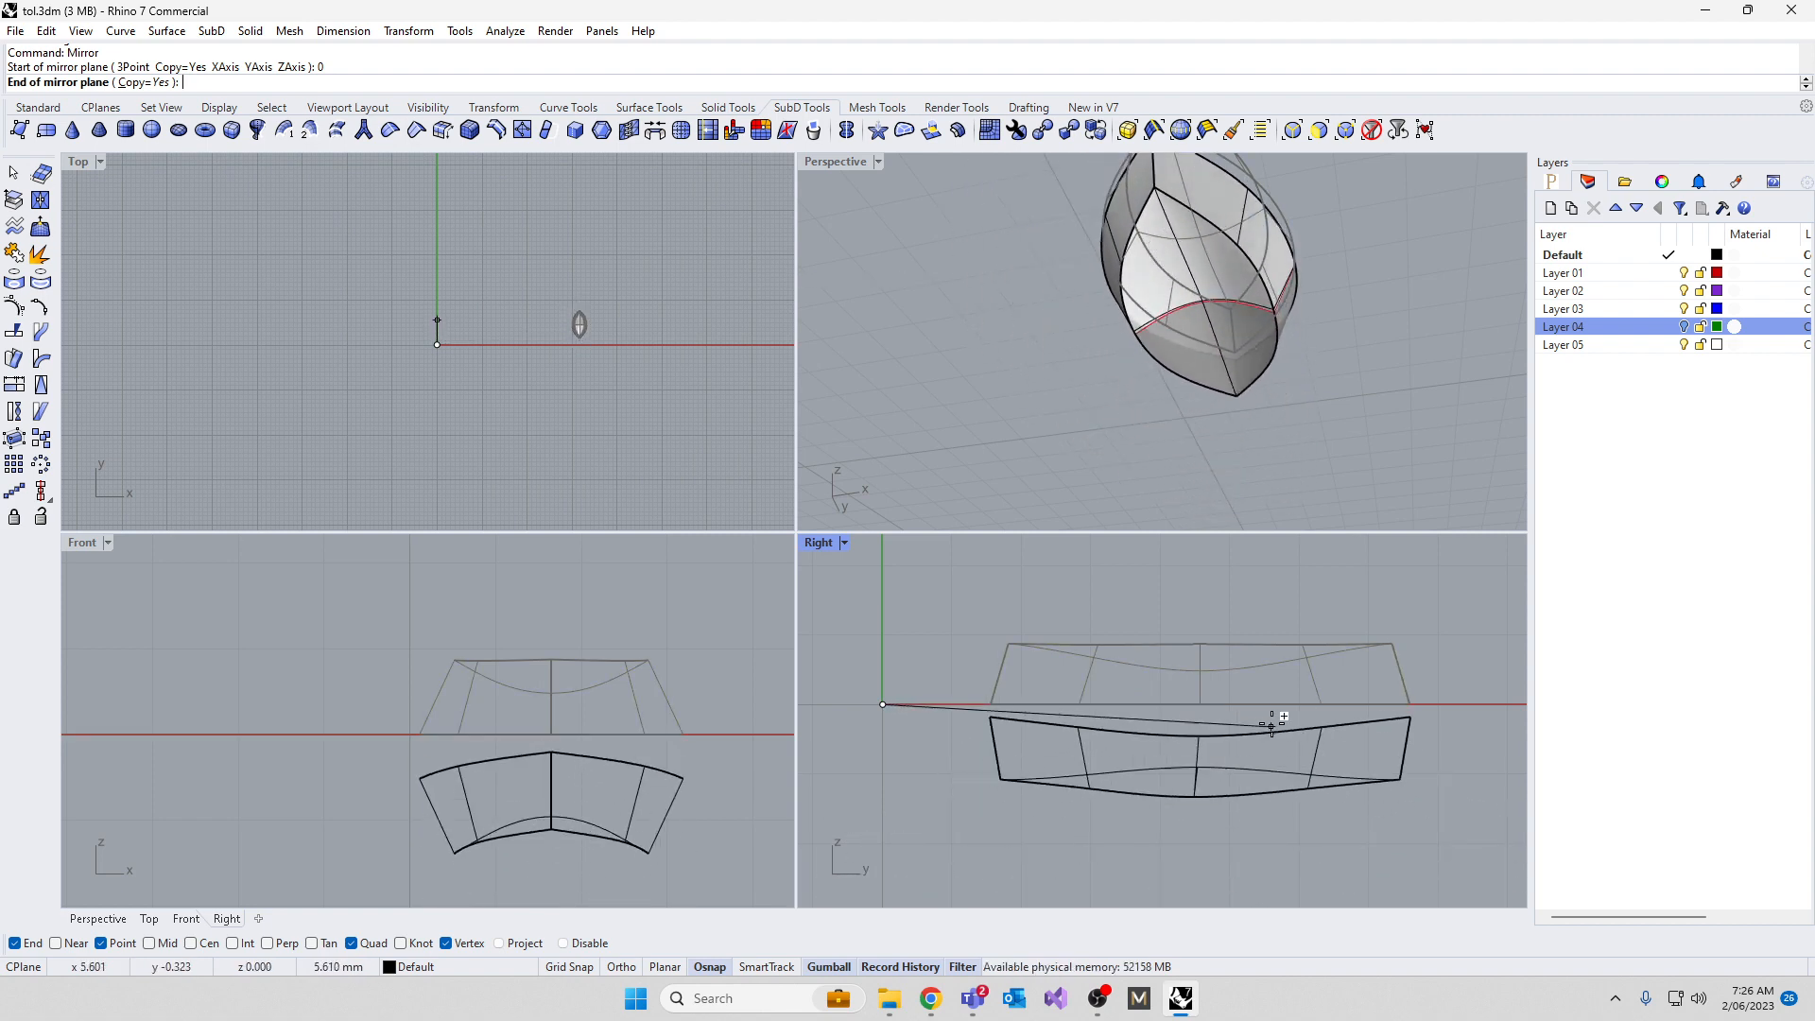
{"action": "left_click", "coordinate": [1410, 705]}
{"action": "right_click_drag", "start_coordinate": [1274, 452], "coordinate": [1096, 541]}
{"action": "right_click_drag", "start_coordinate": [1119, 269], "coordinate": [1124, 491]}
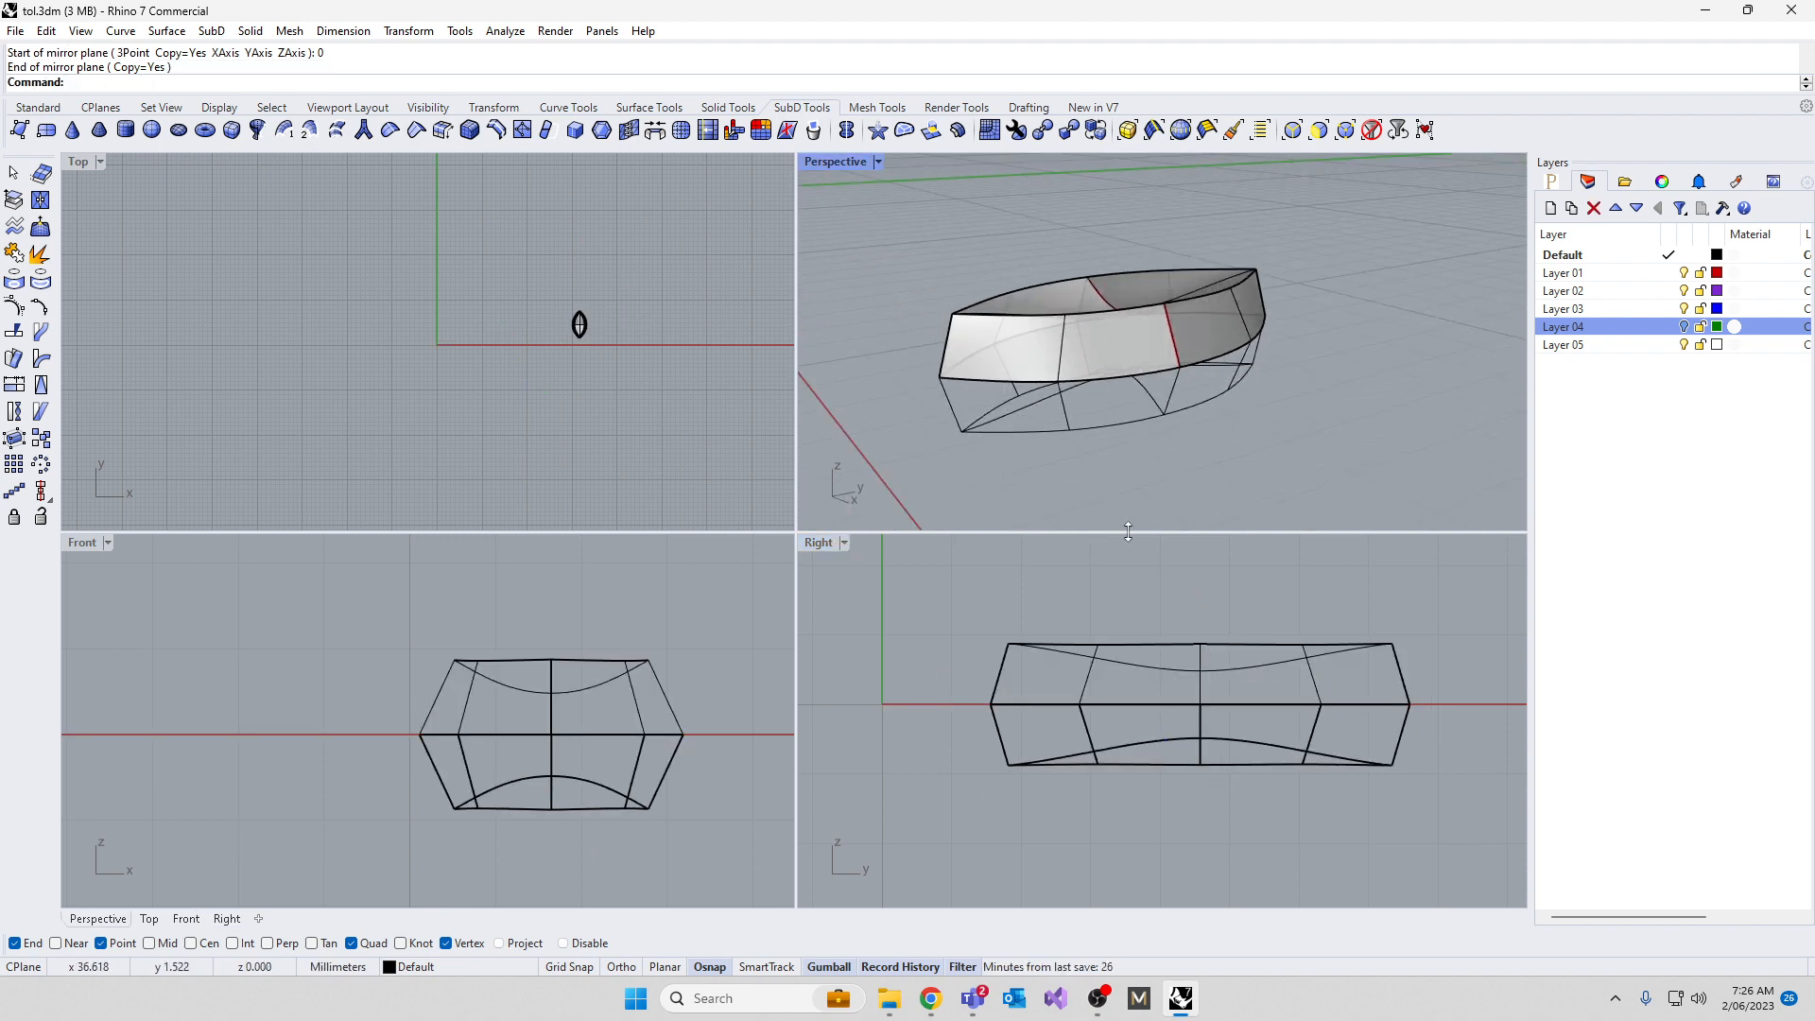
{"action": "key", "text": "ctrl+z"}
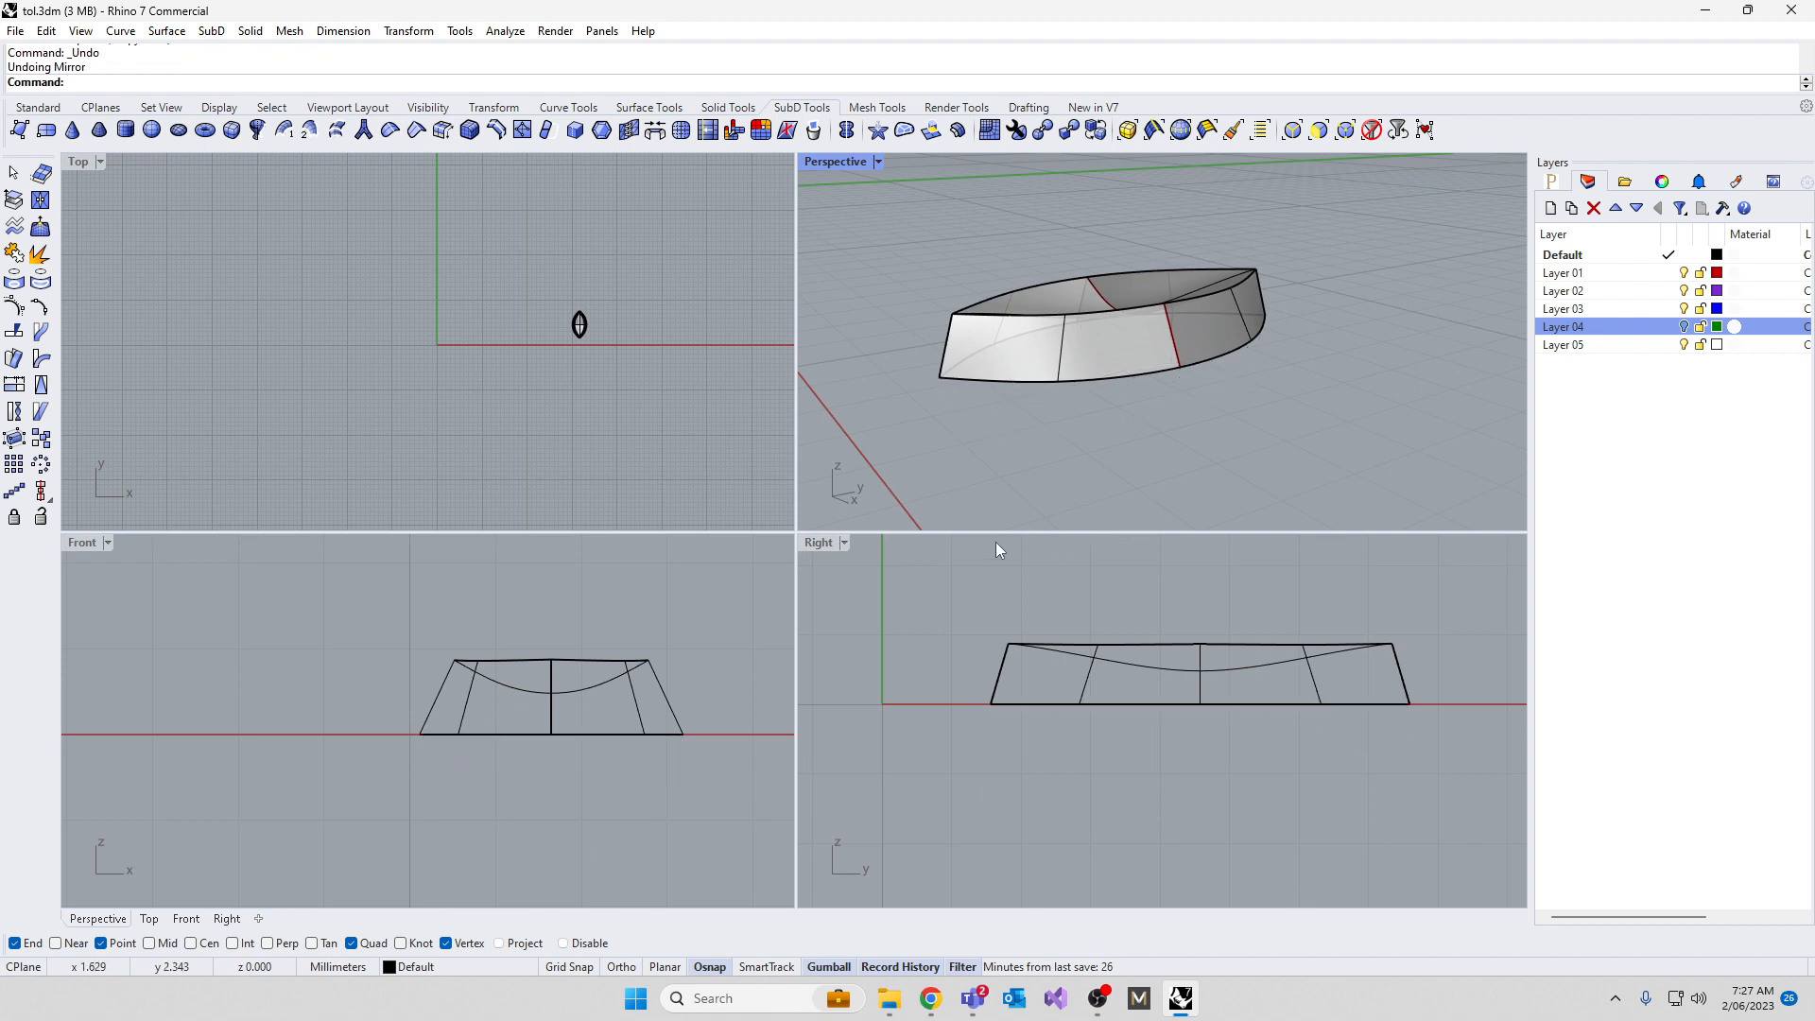
Clear the selection filter and mirror the whole upper-half SubD downward, using both ends of its lower rim as the mirror line
{"action": "left_click_drag", "start_coordinate": [936, 594], "coordinate": [1473, 758]}
{"action": "left_click", "coordinate": [1353, 214]}
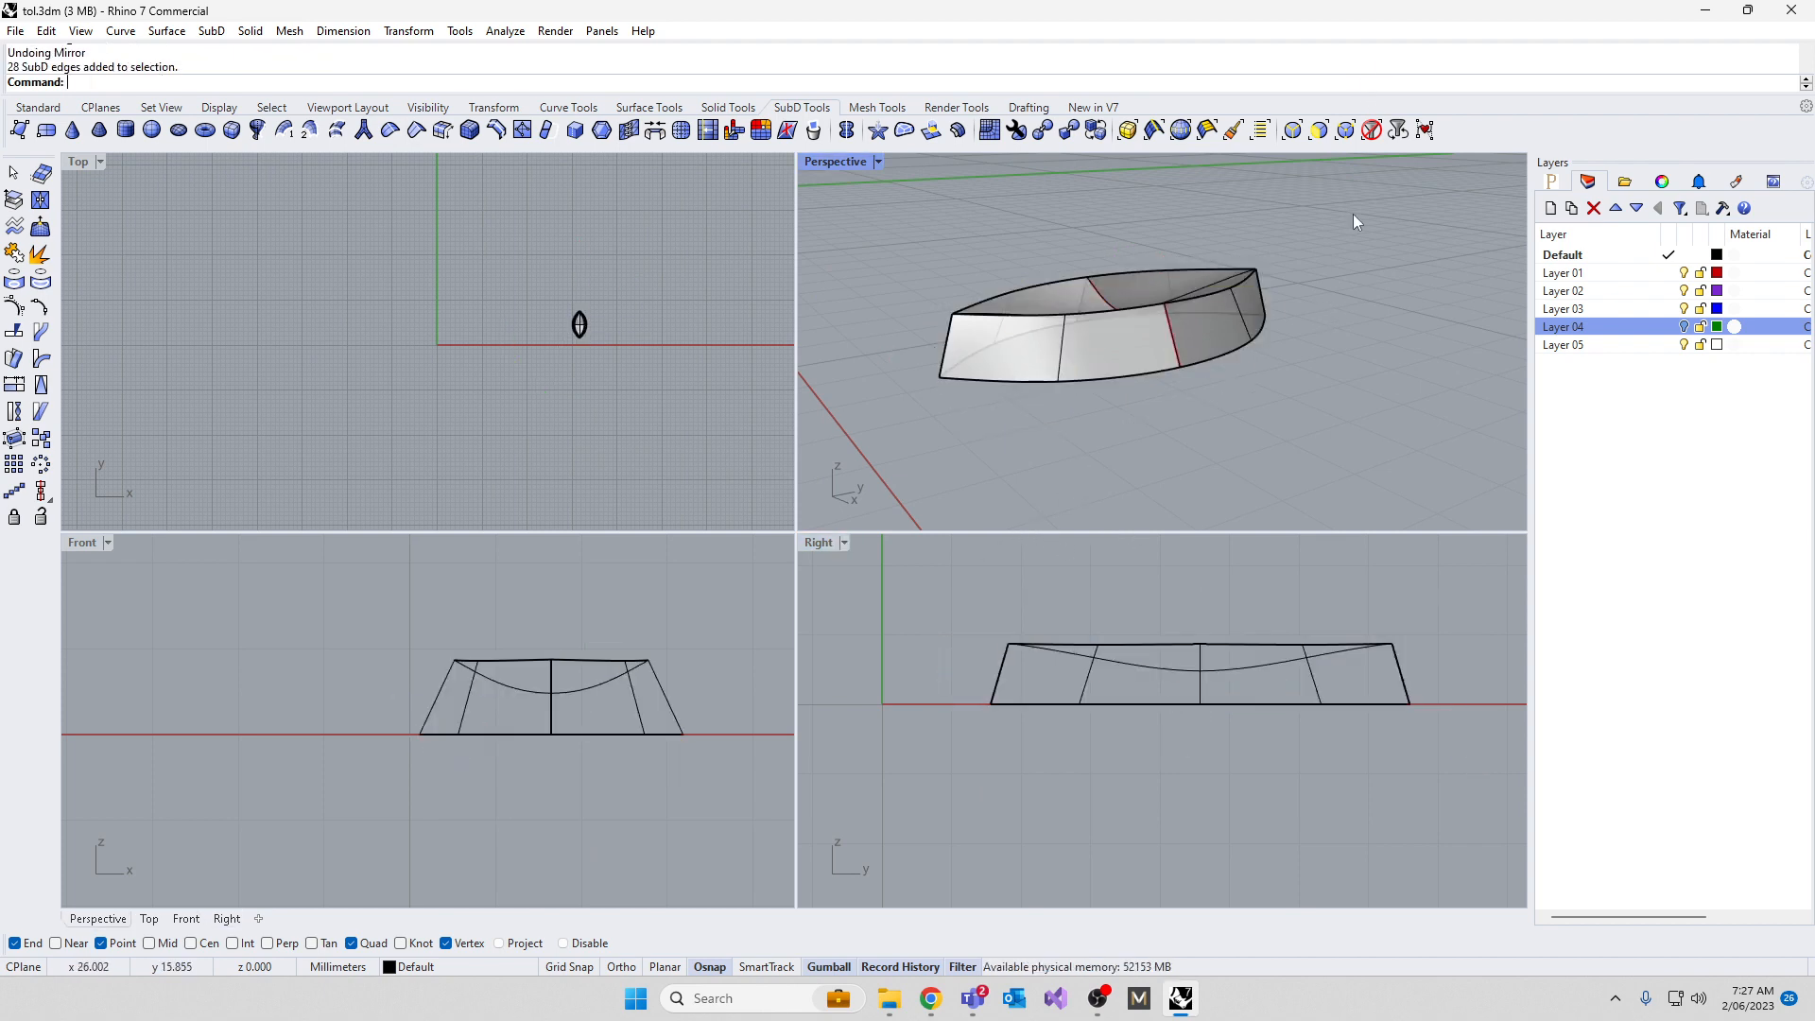
{"action": "left_click", "coordinate": [1372, 130]}
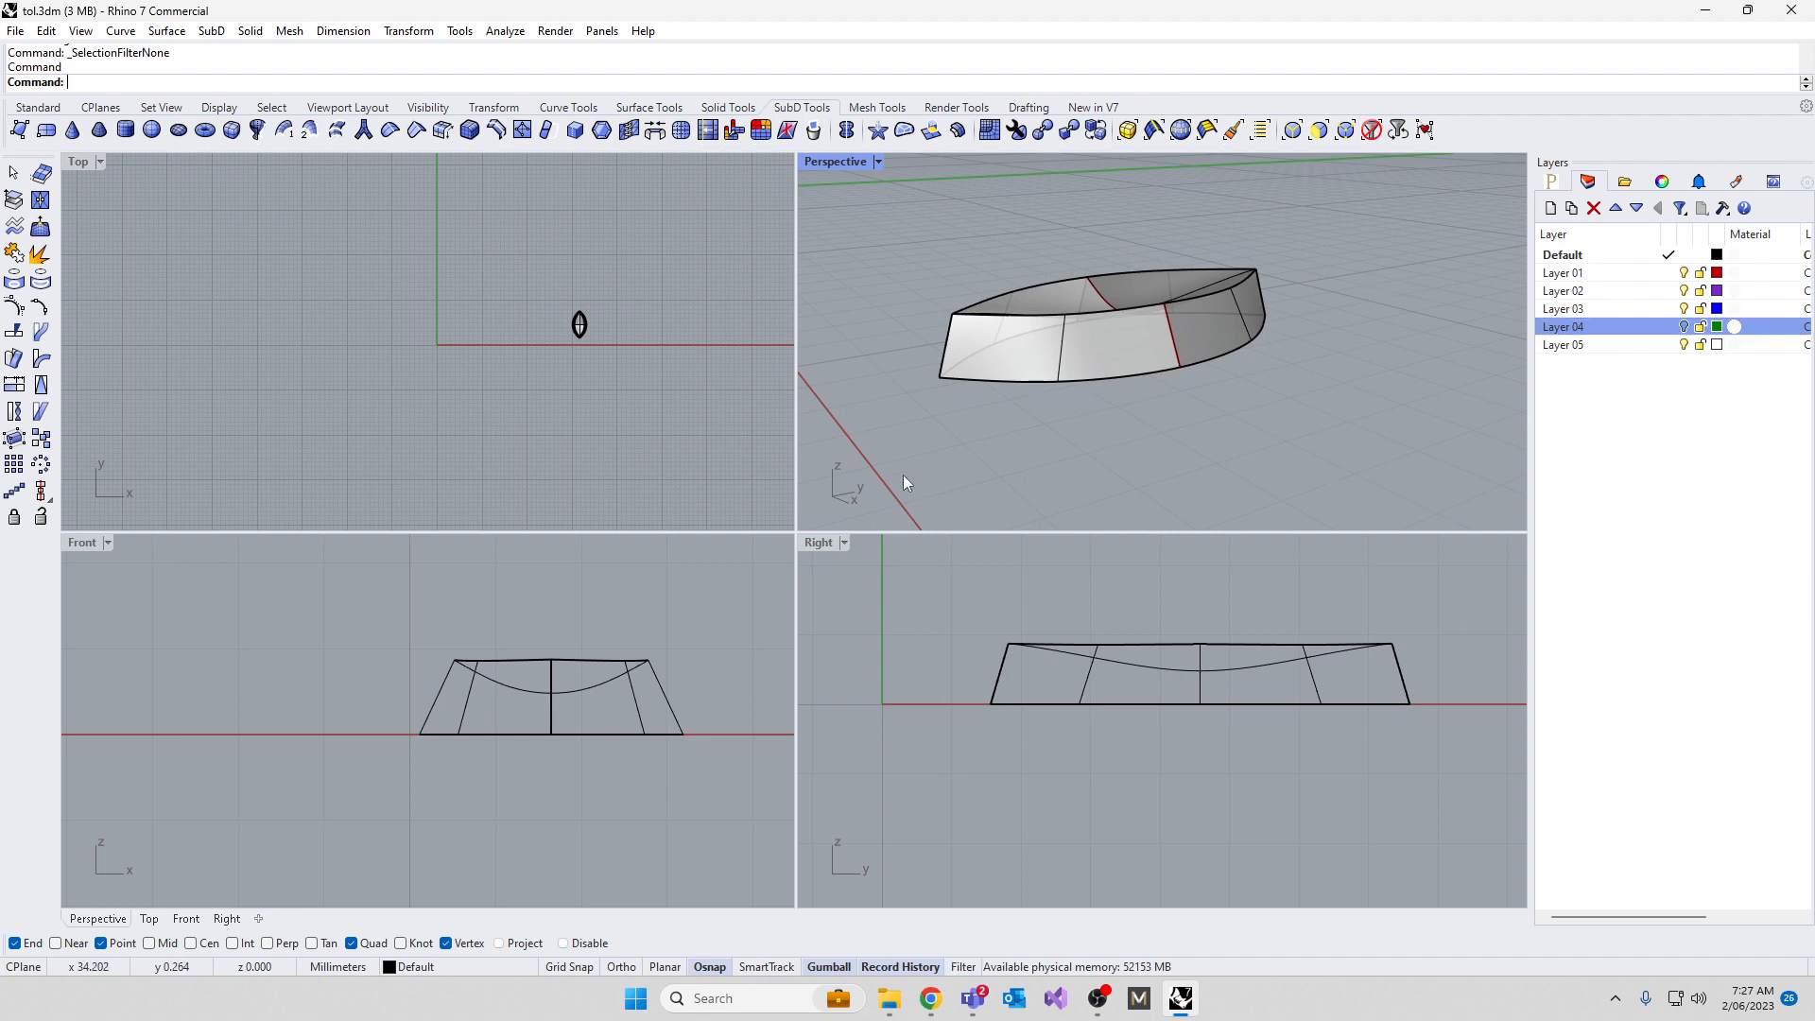
{"action": "left_click_drag", "start_coordinate": [940, 602], "coordinate": [1479, 757]}
{"action": "type", "text": "mirror"}
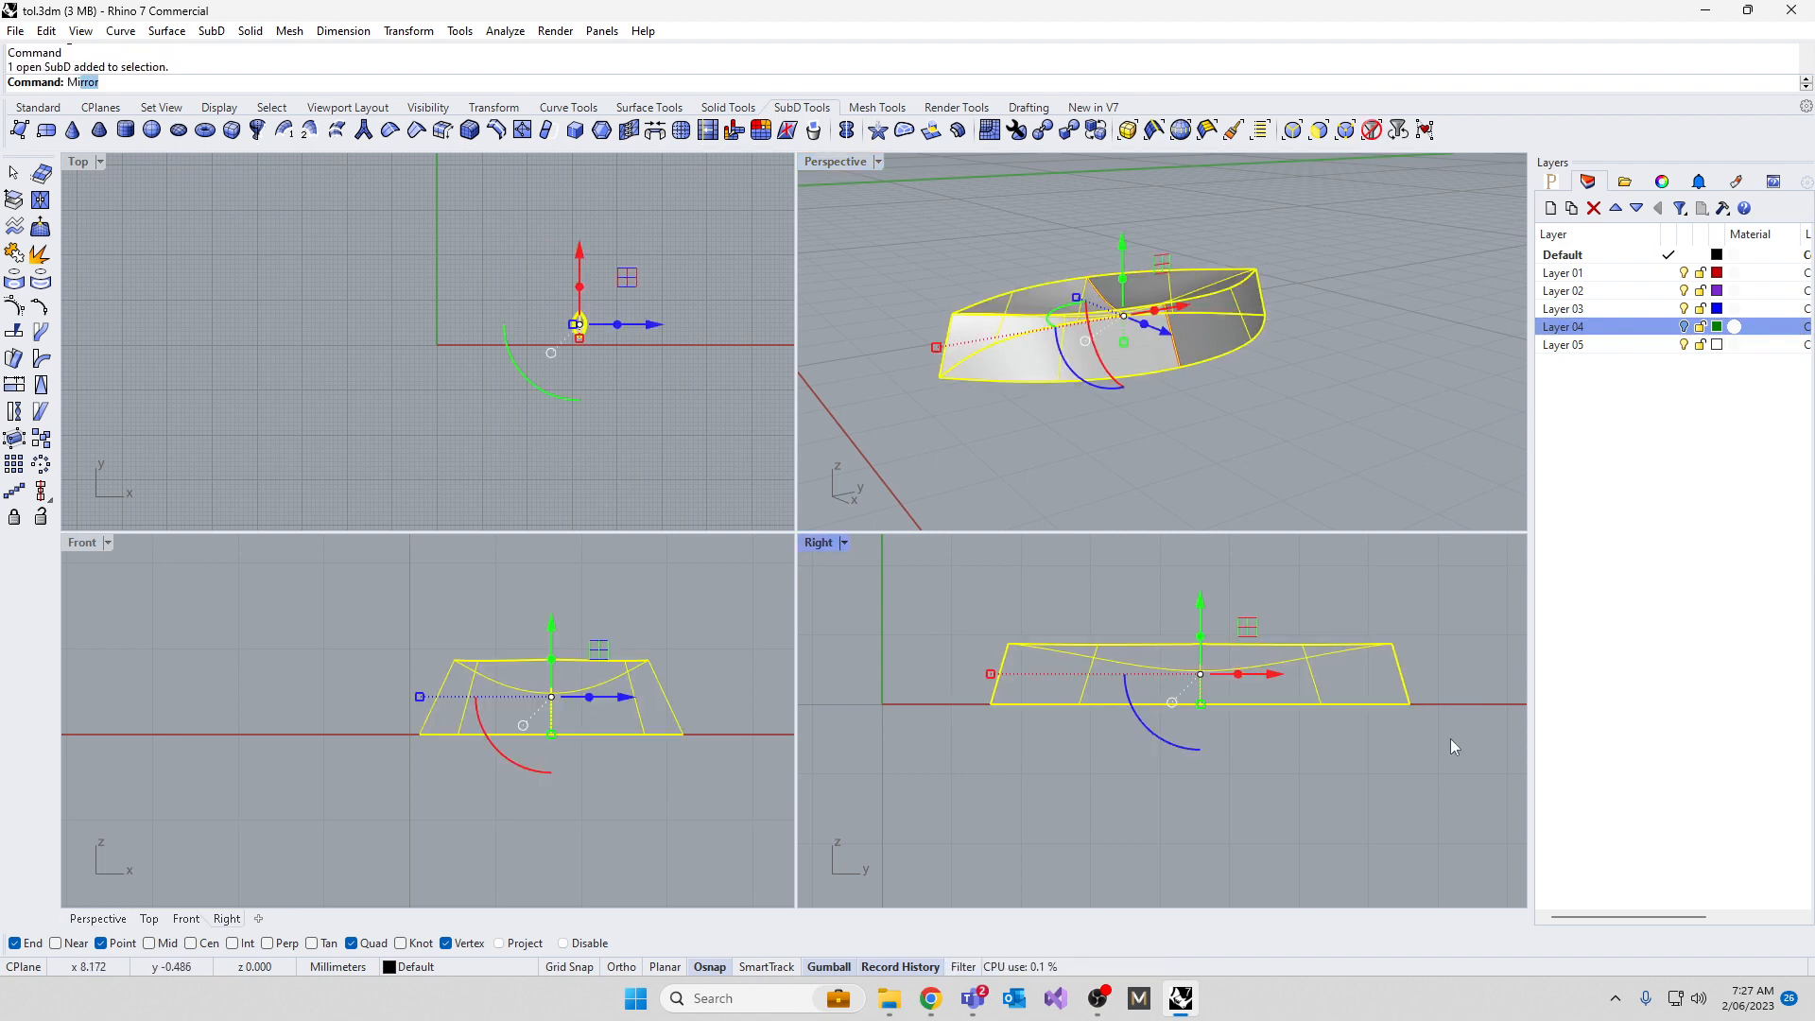
{"action": "key", "text": "Return"}
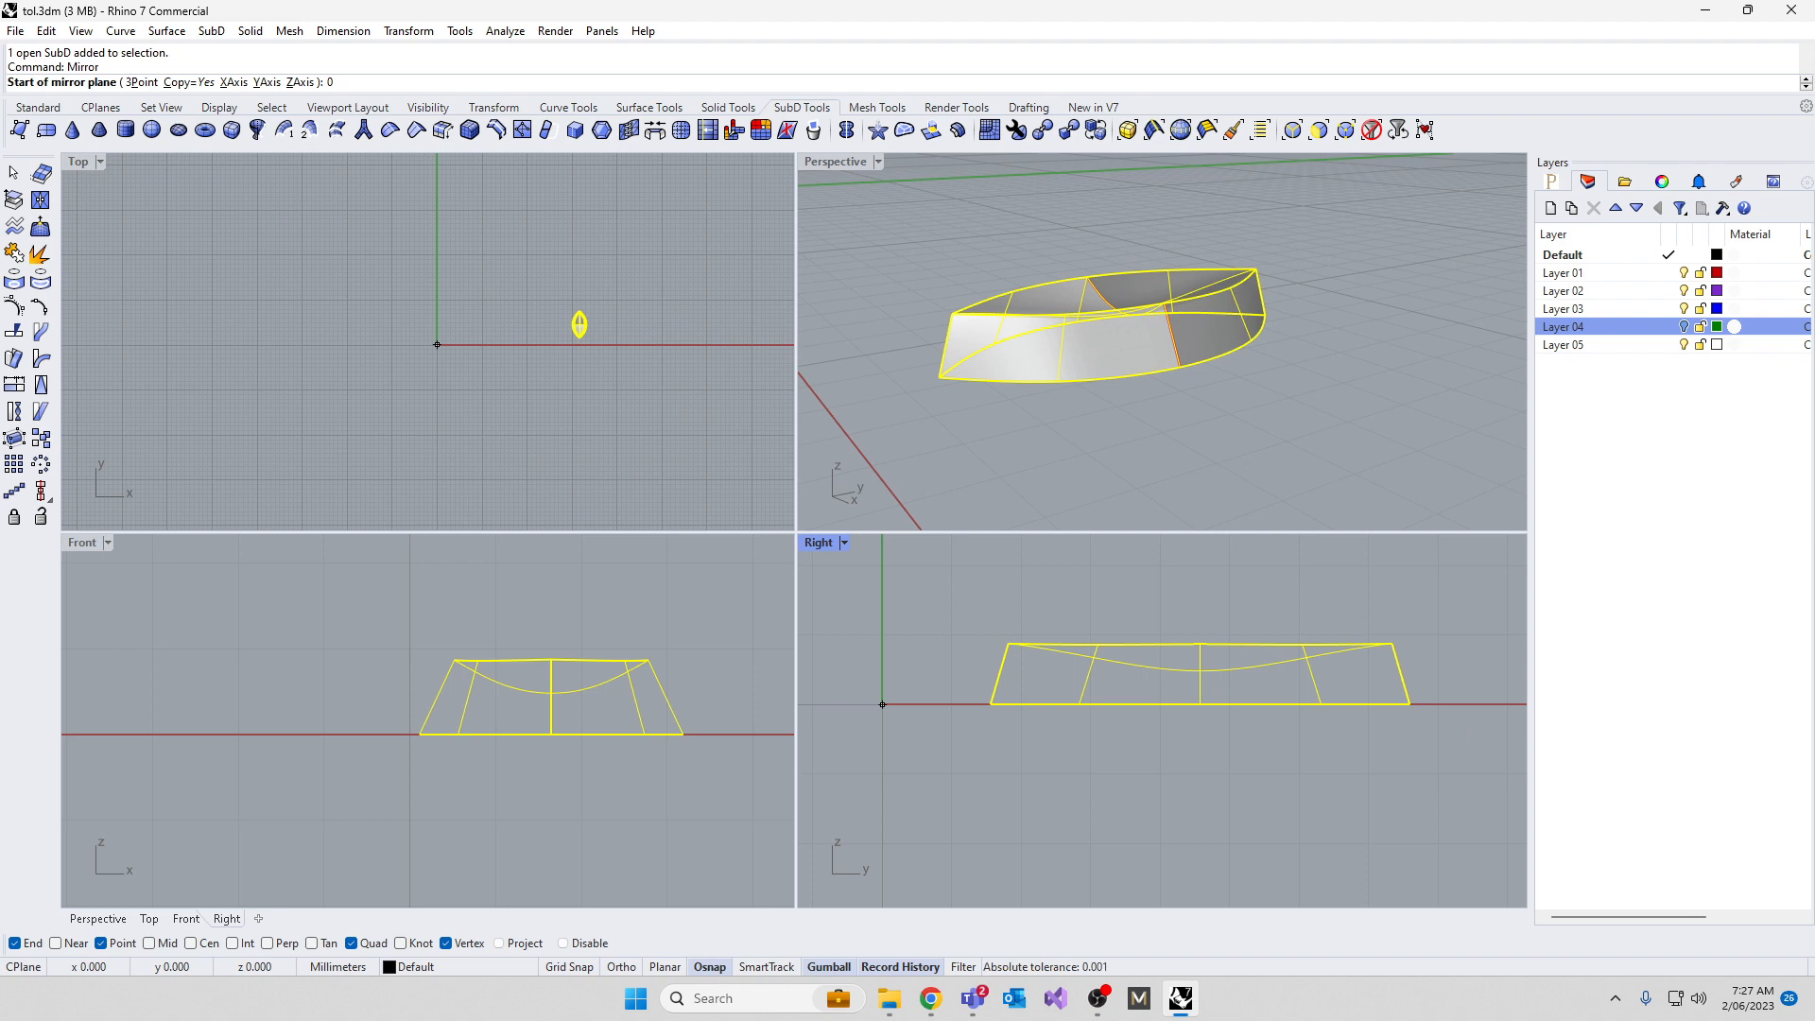
{"action": "key", "text": "Escape"}
{"action": "key", "text": "Return"}
{"action": "left_click", "coordinate": [1409, 704]}
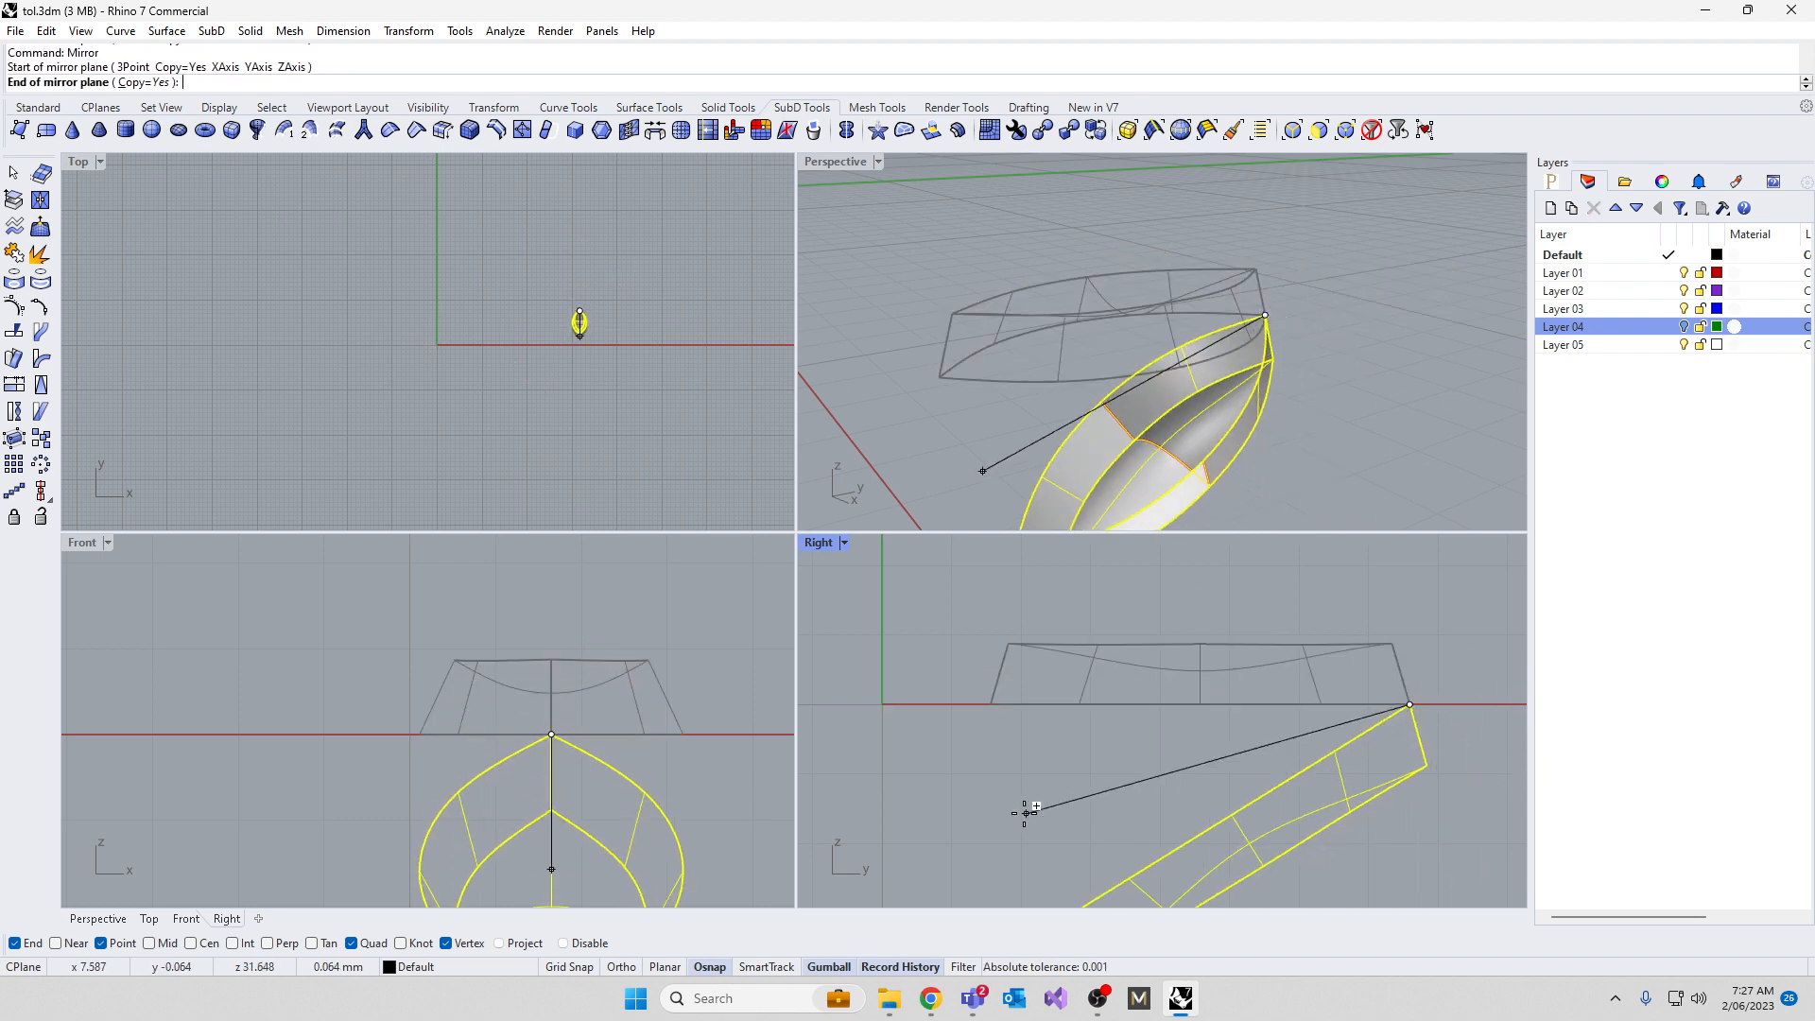
{"action": "left_click", "coordinate": [991, 704]}
{"action": "left_click", "coordinate": [951, 786]}
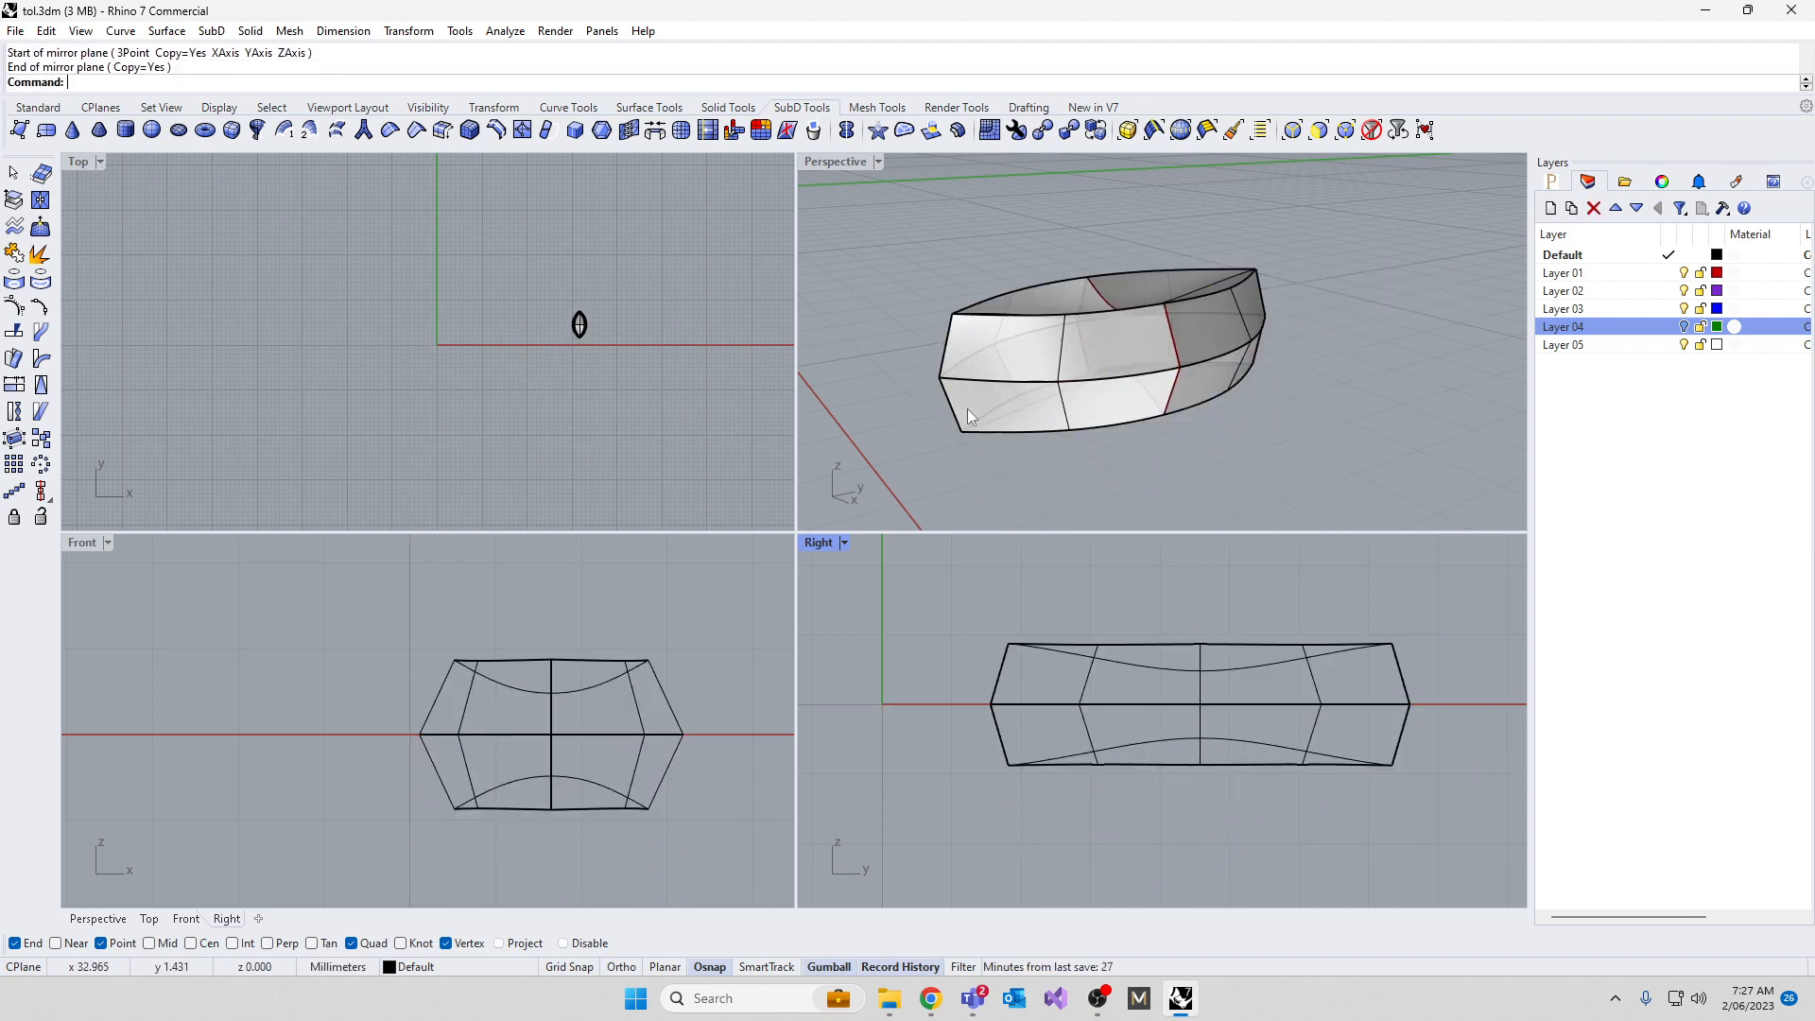
Restrict selection to vertices and stitch the two overlapping seam vertices at the leaf's near end at their average location
{"action": "mouse_move", "coordinate": [967, 408]}
{"action": "right_mouse_down"}
{"action": "mouse_move", "coordinate": [950, 473]}
{"action": "mouse_move", "coordinate": [945, 409]}
{"action": "right_mouse_up"}
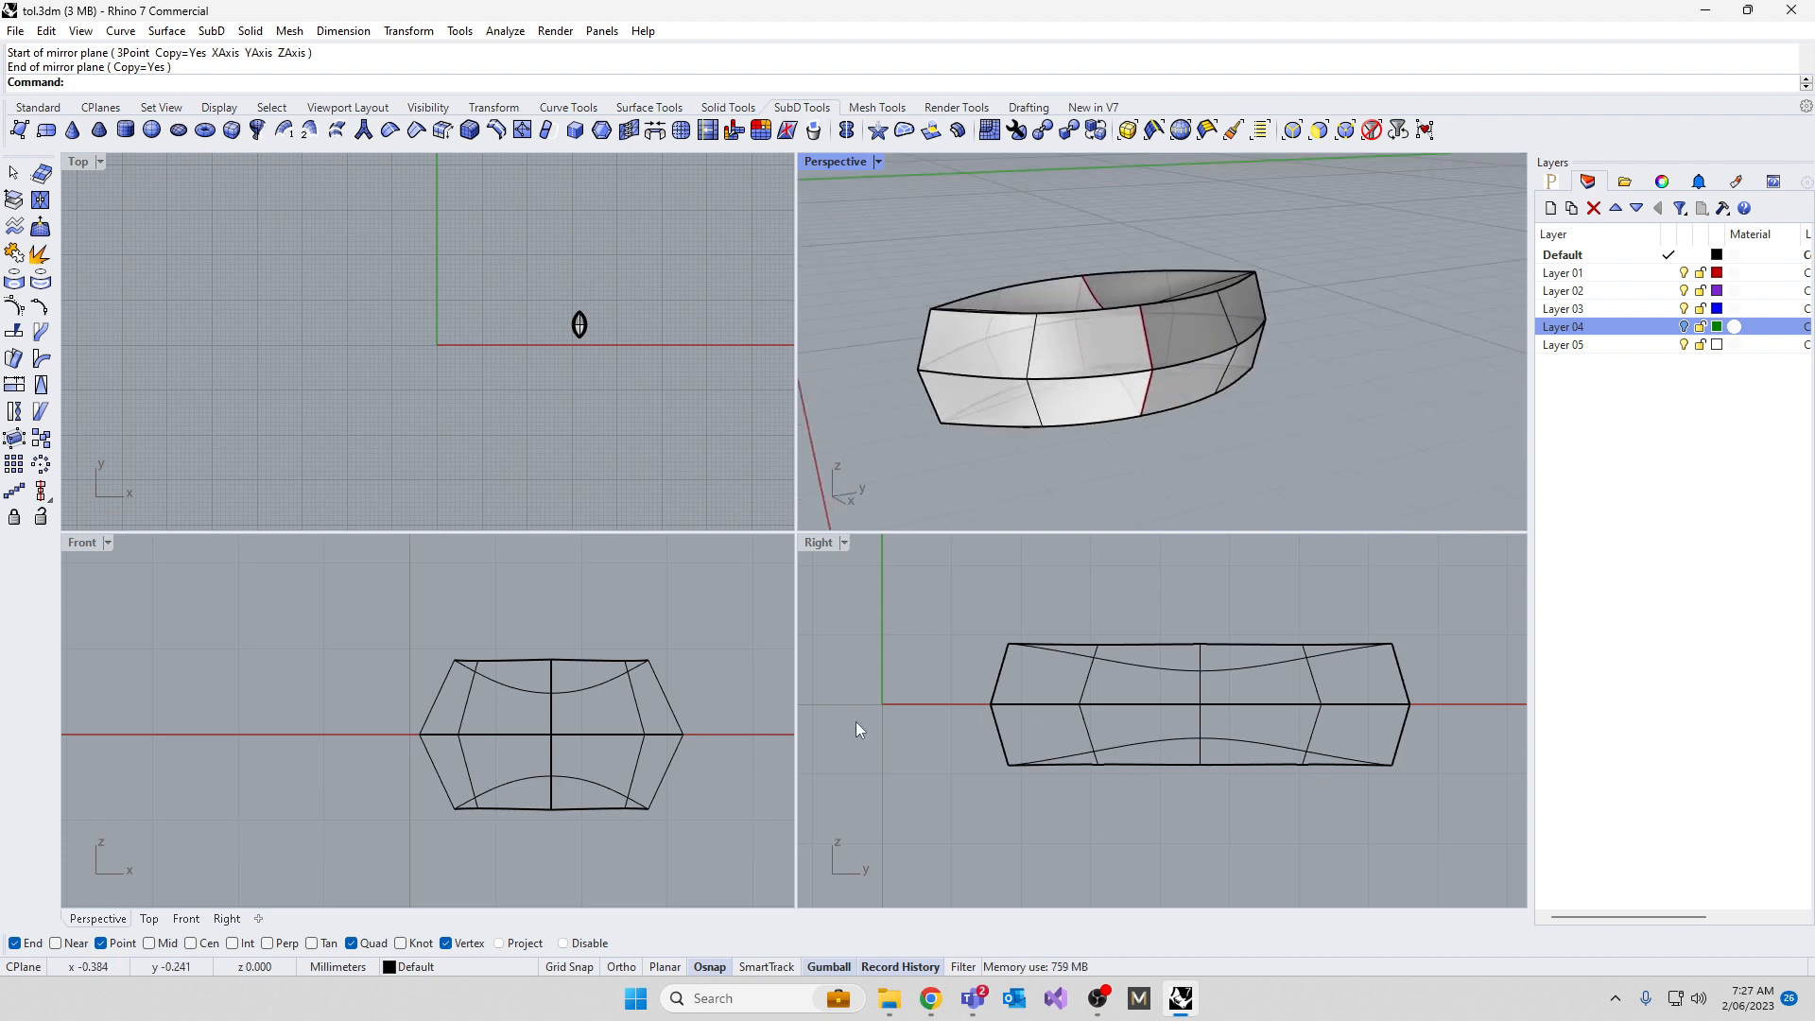
{"action": "left_click", "coordinate": [1346, 133]}
{"action": "scroll", "coordinate": [970, 696], "scroll_direction": "up", "scroll_amount": 2}
{"action": "left_click_drag", "start_coordinate": [1029, 696], "coordinate": [1040, 704]}
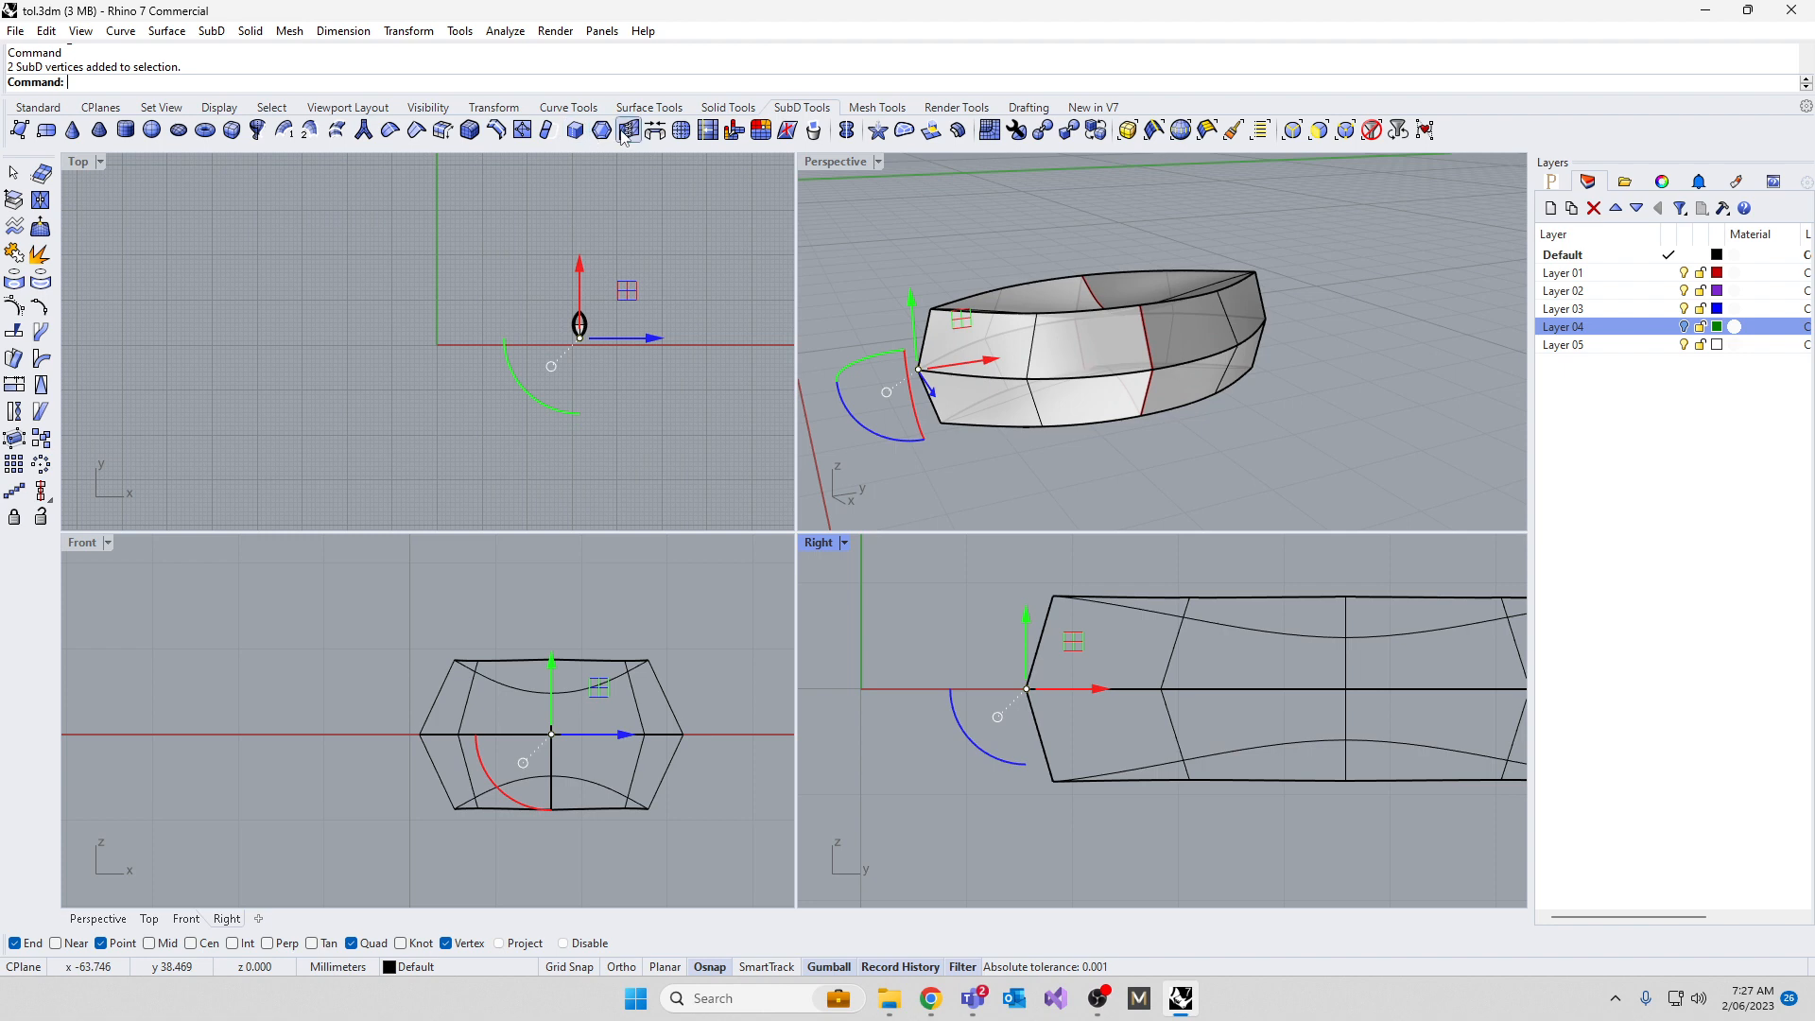
{"action": "right_click", "coordinate": [597, 85]}
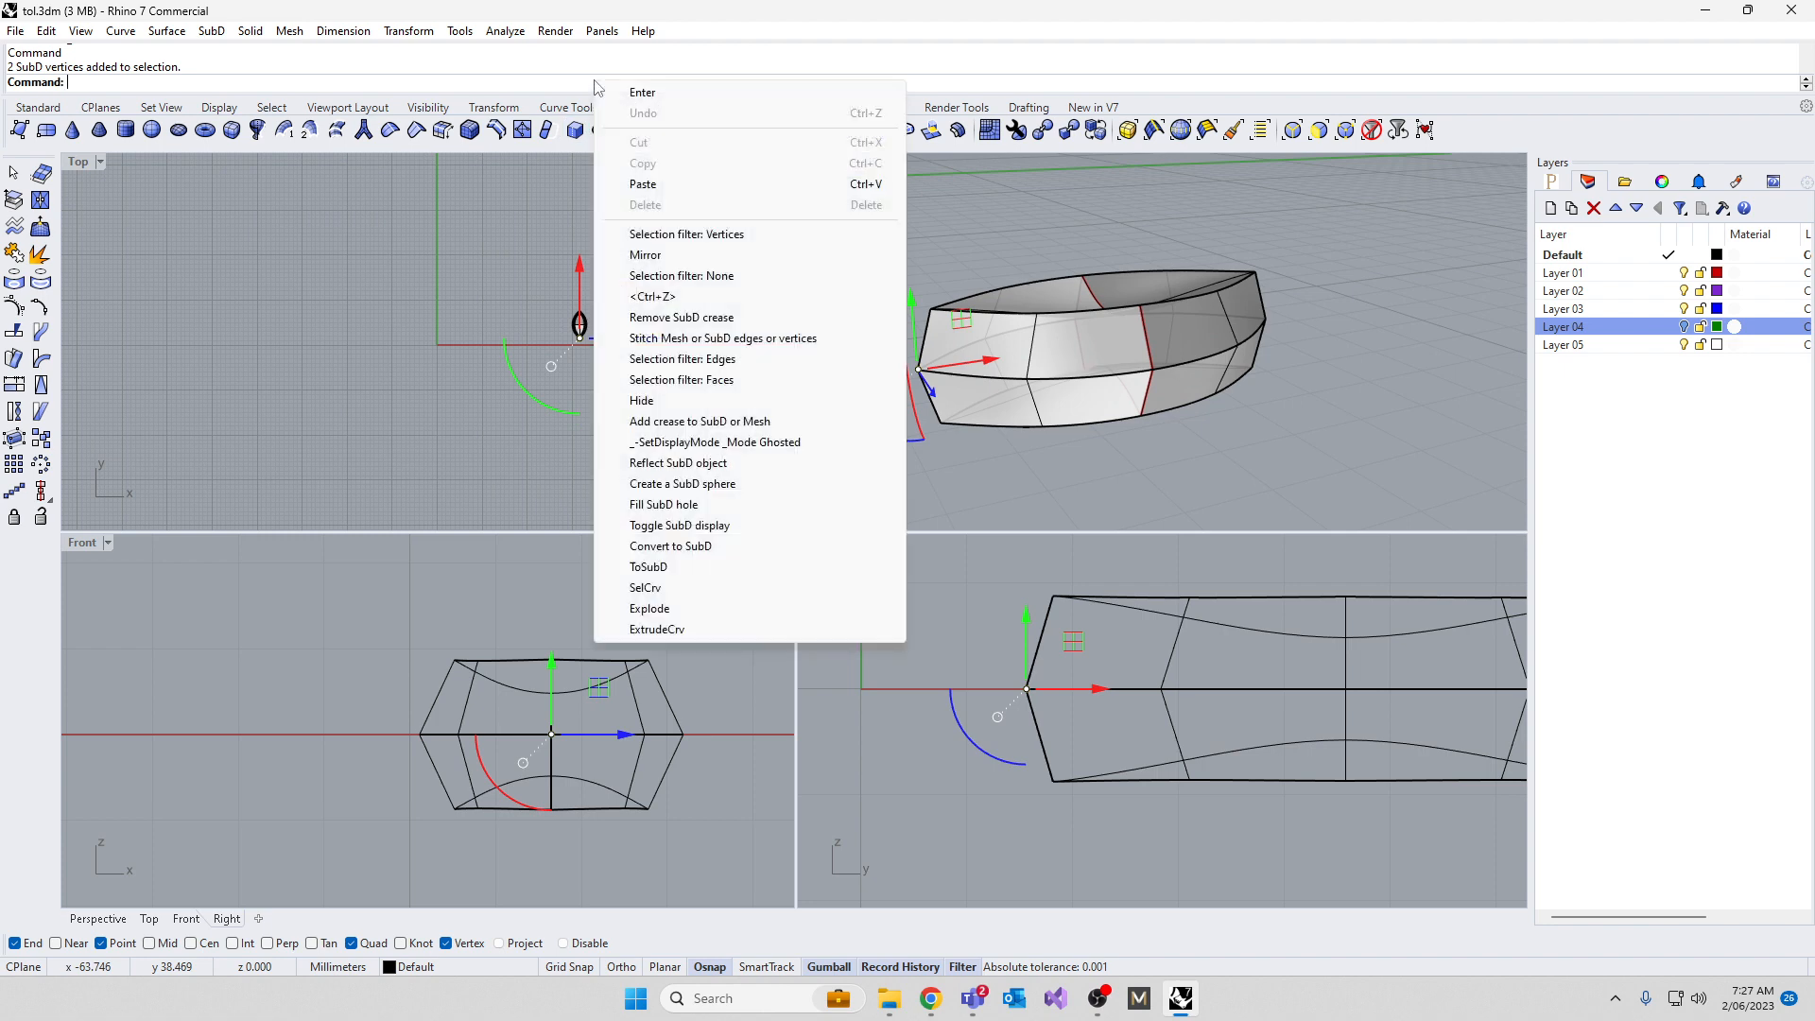
{"action": "left_click", "coordinate": [676, 339]}
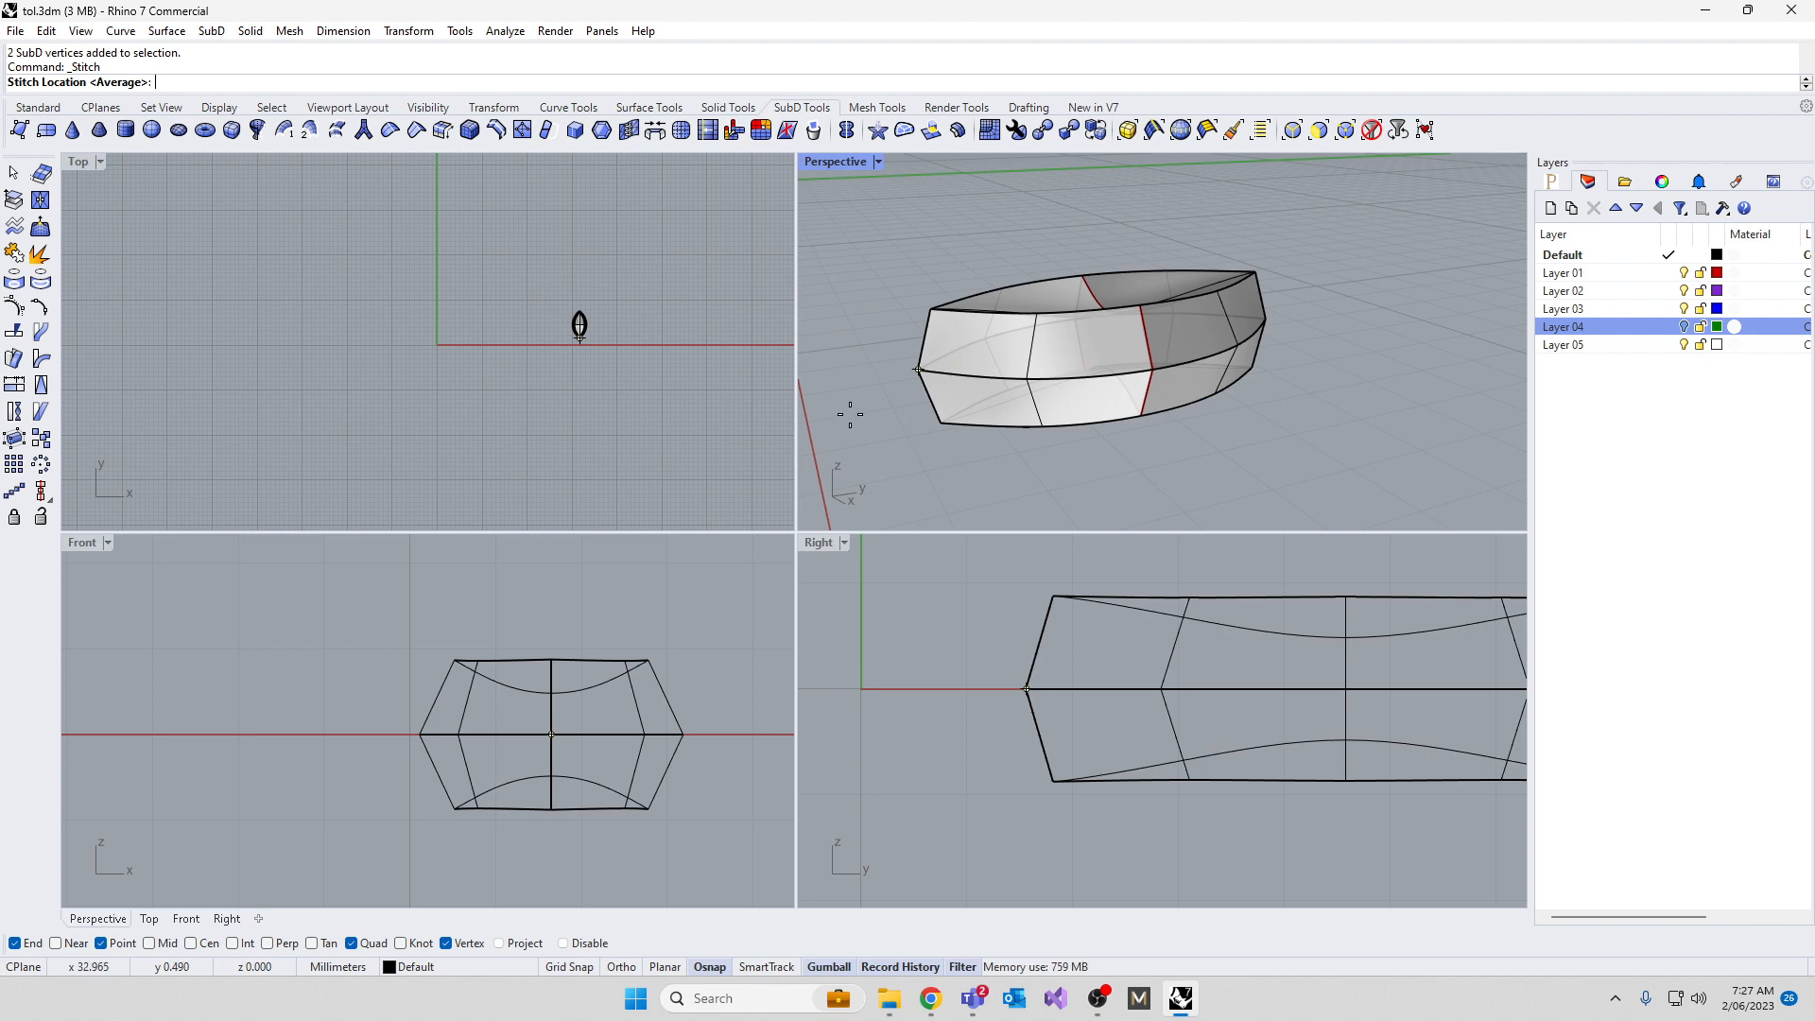
{"action": "key", "text": "Return"}
Stitch the pair of seam vertices on the leaf's +X side, next to the near end, at their average location
{"action": "scroll", "coordinate": [1097, 388], "scroll_direction": "up", "scroll_amount": 5}
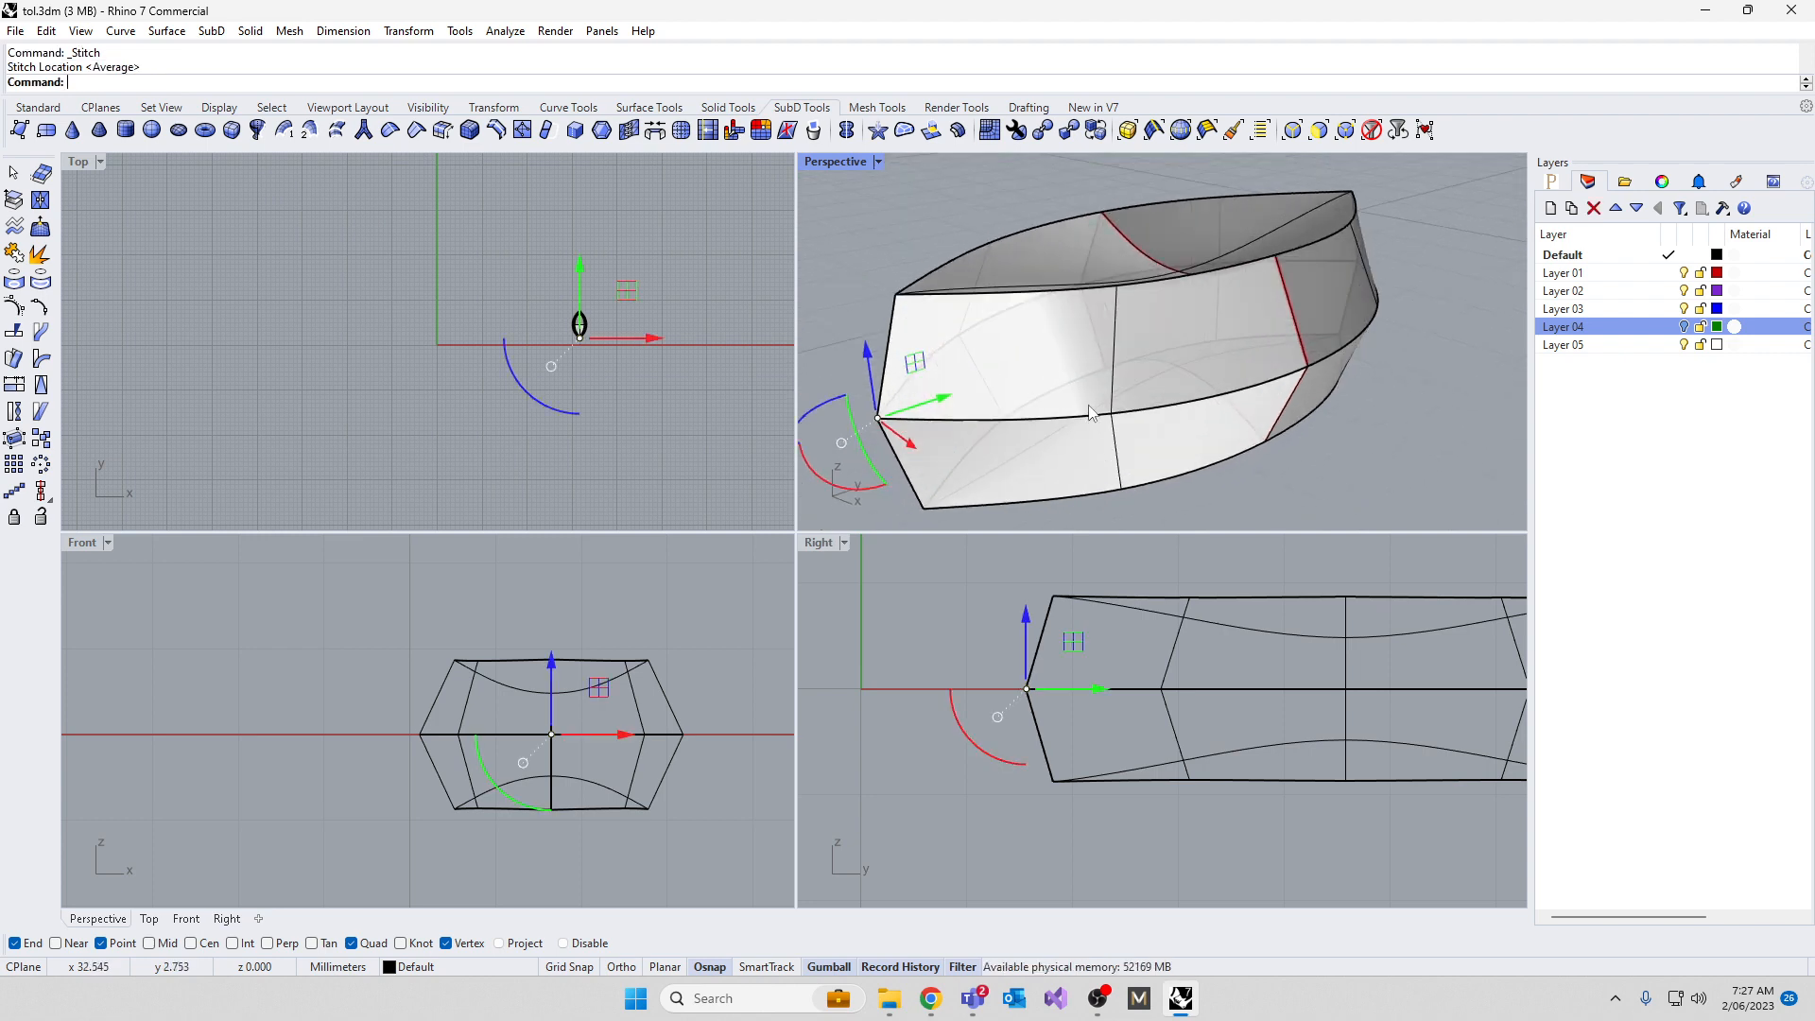
{"action": "left_click", "coordinate": [1111, 413], "text": "ctrl+shift"}
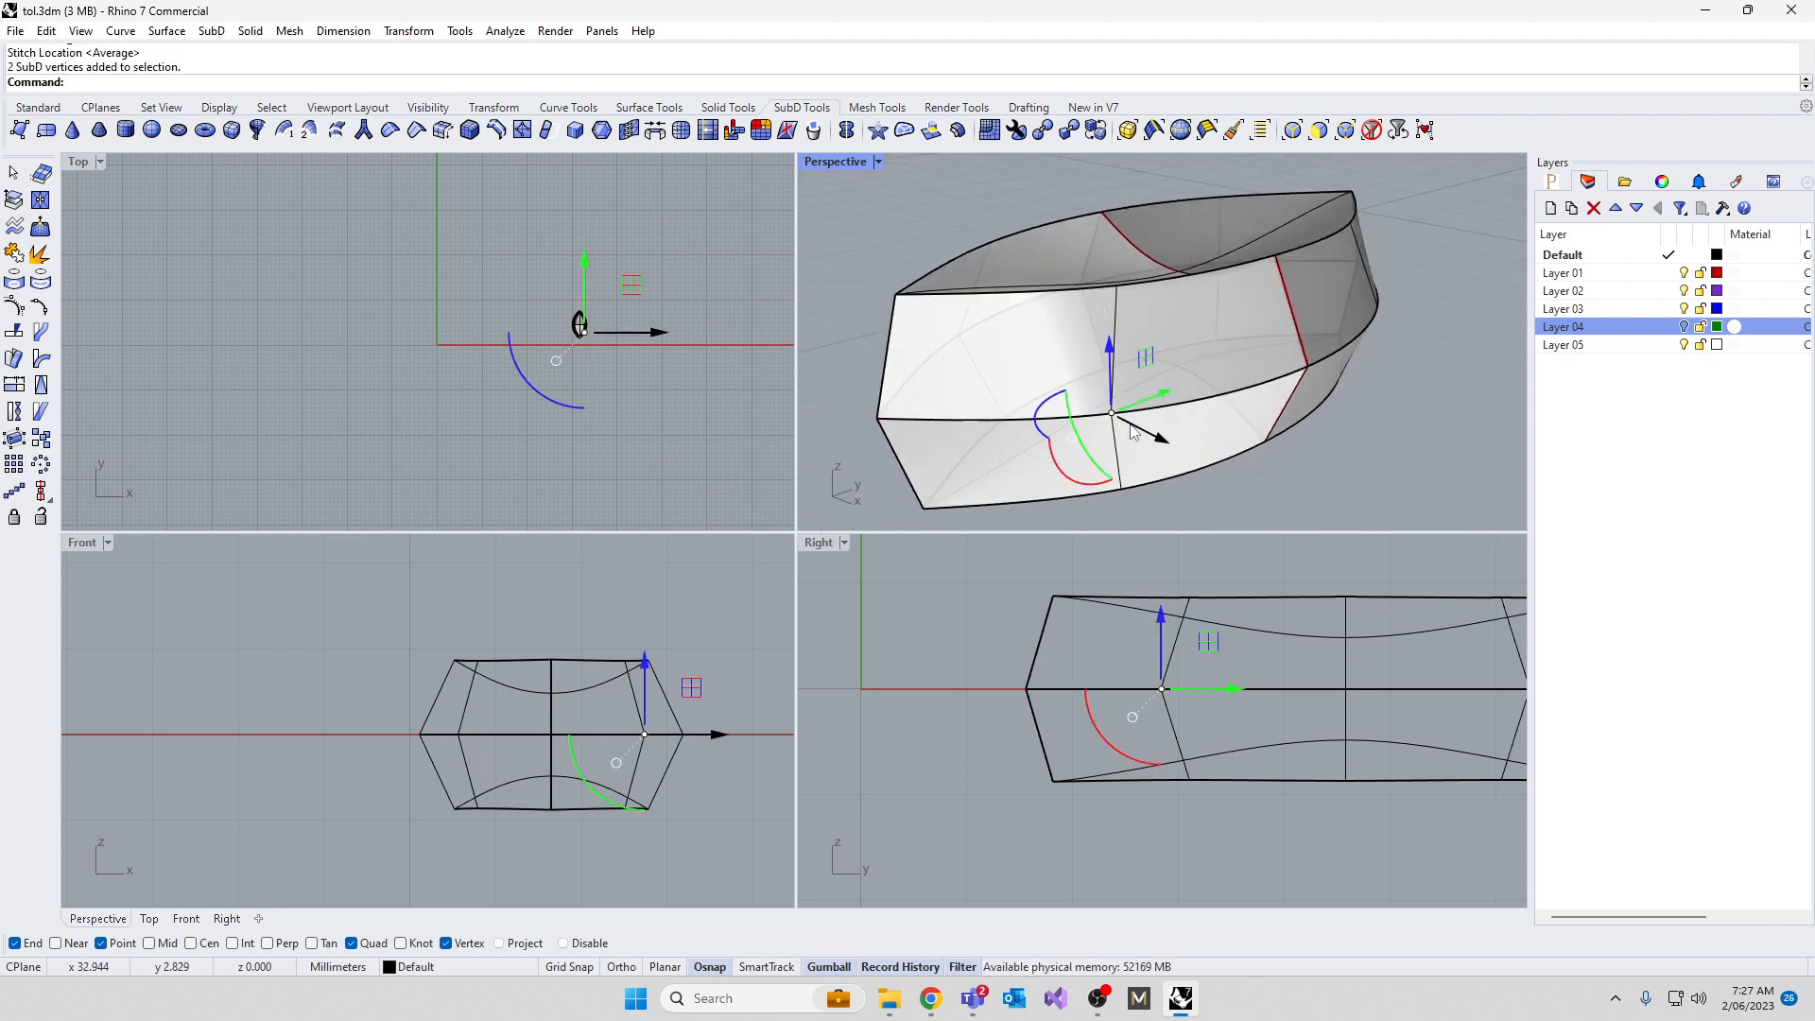
{"action": "left_click_drag", "start_coordinate": [1171, 439], "coordinate": [1254, 433]}
{"action": "right_click_drag", "start_coordinate": [1254, 433], "coordinate": [1167, 425]}
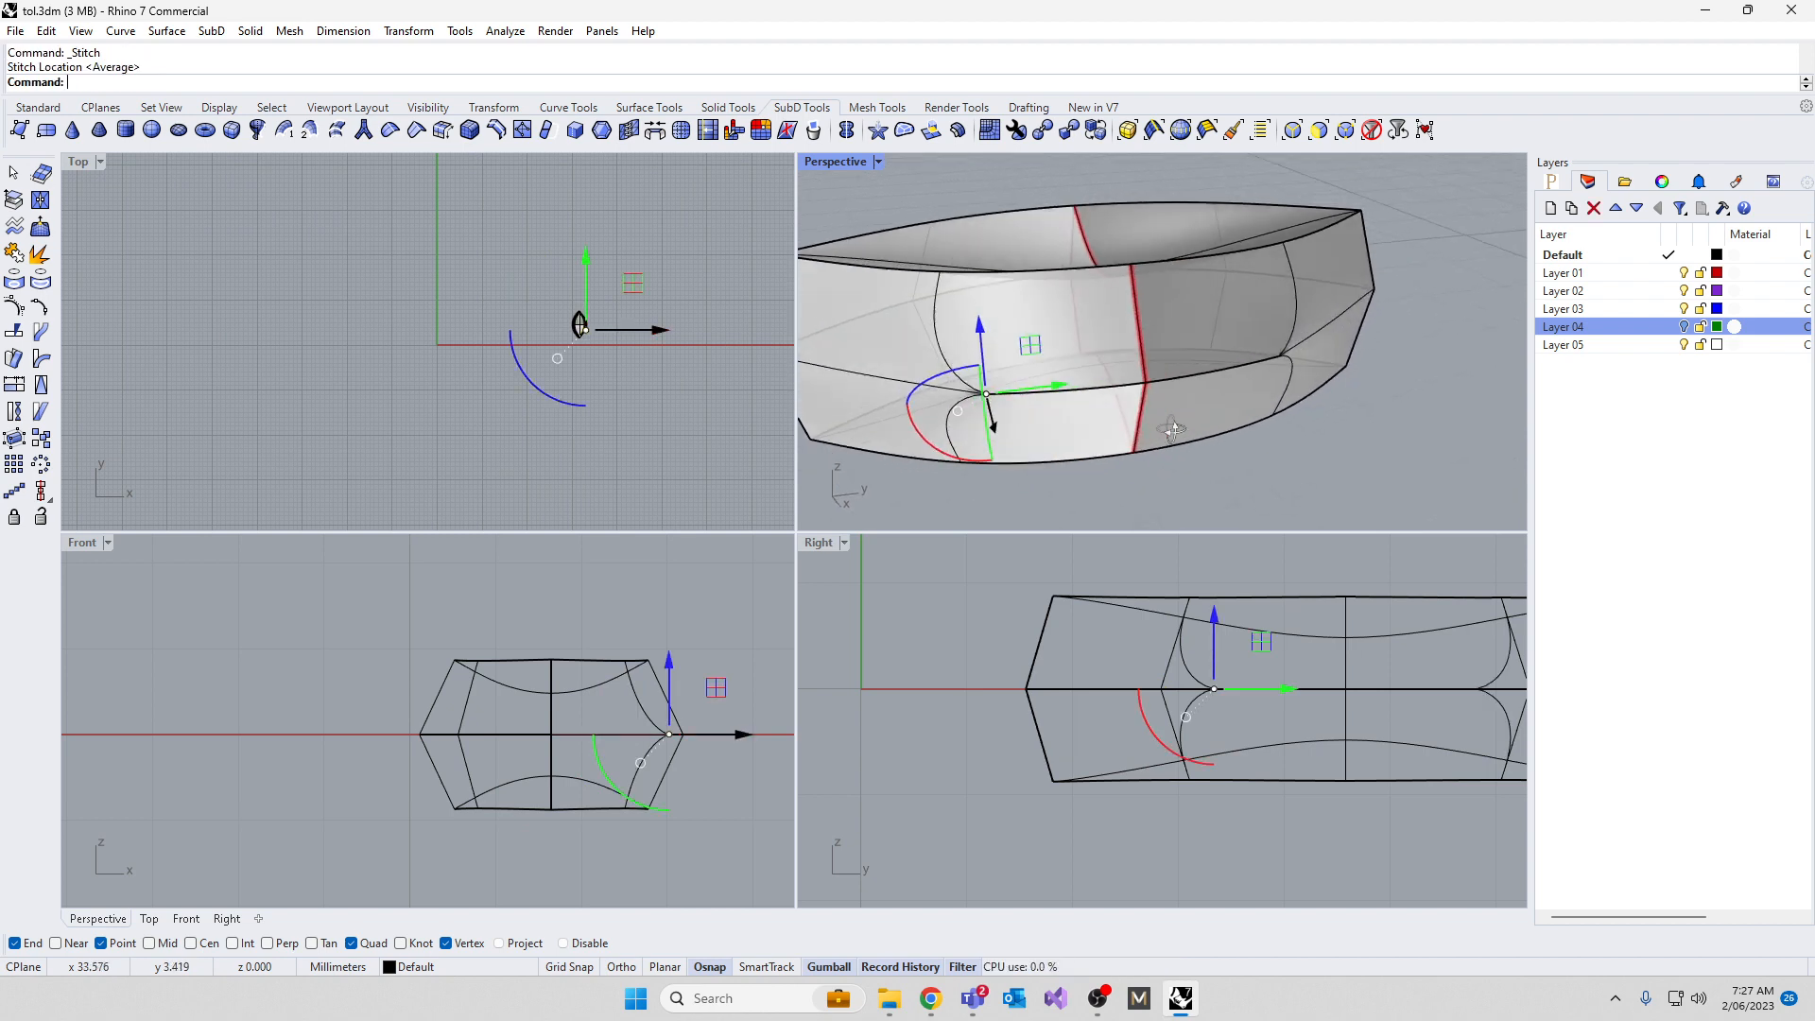
Stitch the two overlapping seam vertices at mid-length on the leaf's +X side at their average location
{"action": "key", "text": "Escape"}
{"action": "left_click", "coordinate": [1148, 383], "text": "ctrl+shift"}
{"action": "key", "text": "Return"}
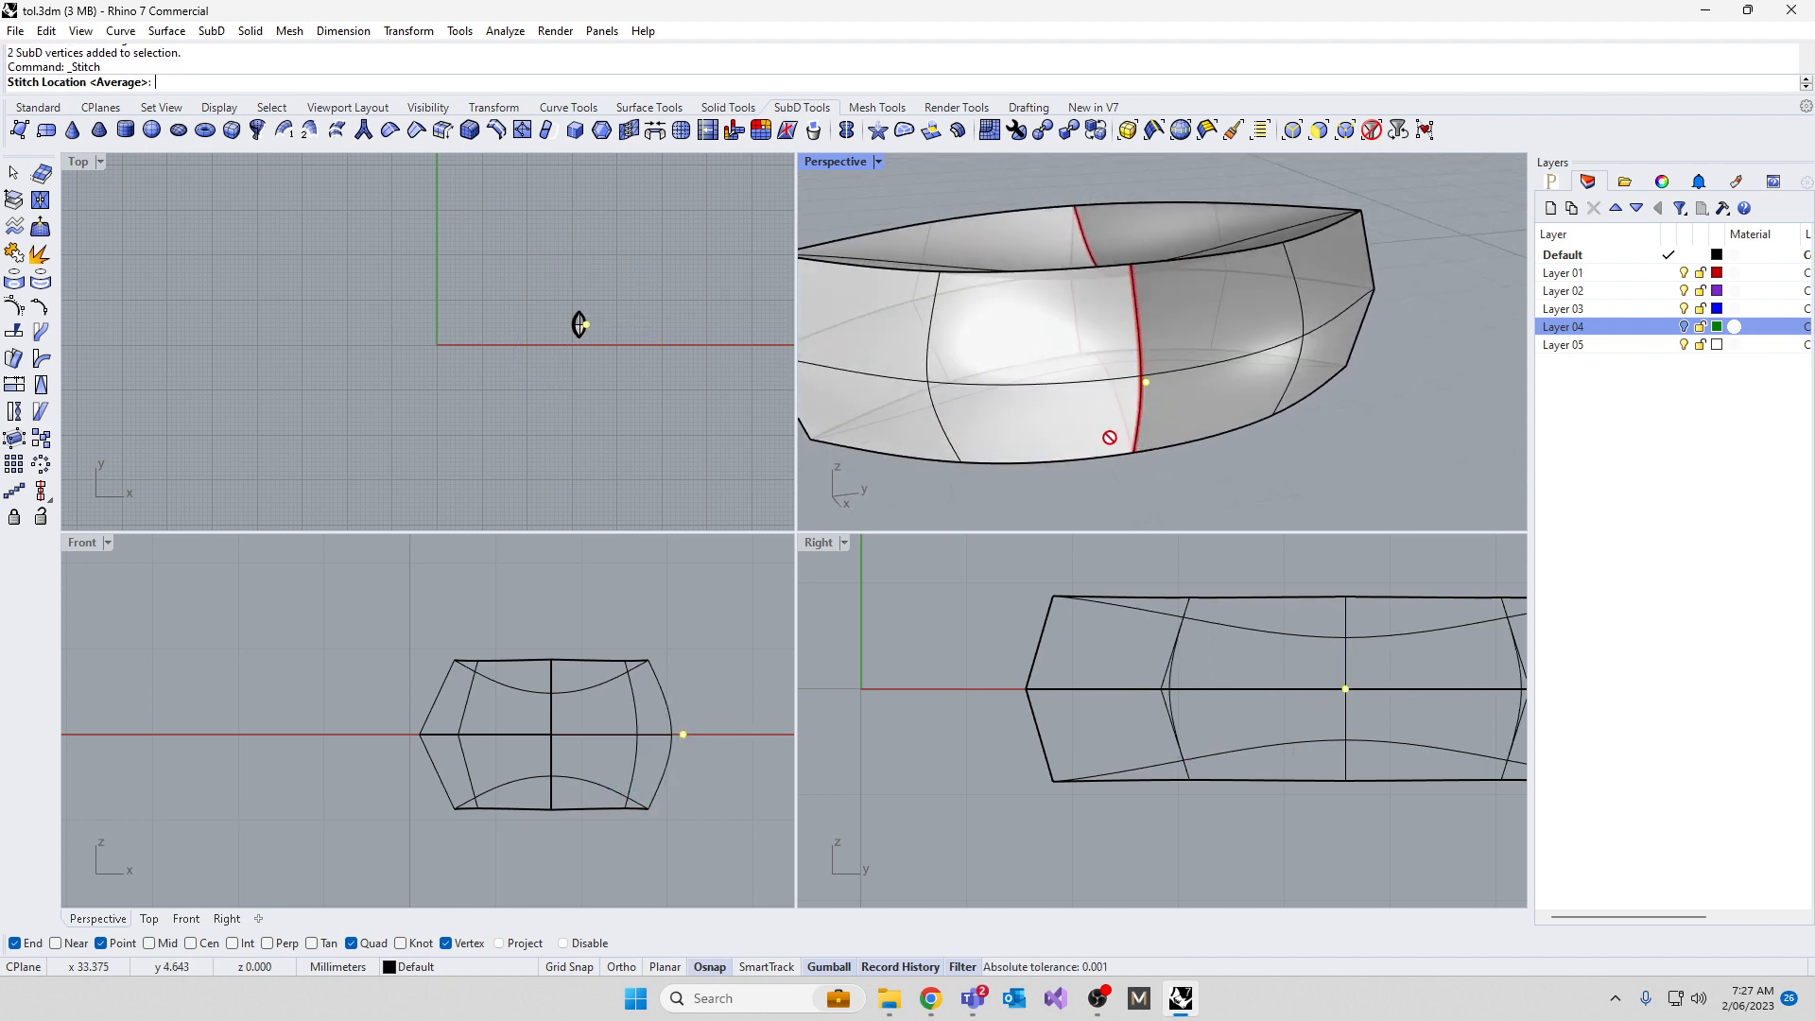
{"action": "key", "text": "Return"}
Stitch the pair of seam vertices on the leaf's -X side, next to the near end, at their average location
{"action": "right_click_drag", "start_coordinate": [961, 433], "coordinate": [1233, 439]}
{"action": "left_click_drag", "start_coordinate": [1265, 361], "coordinate": [1291, 391]}
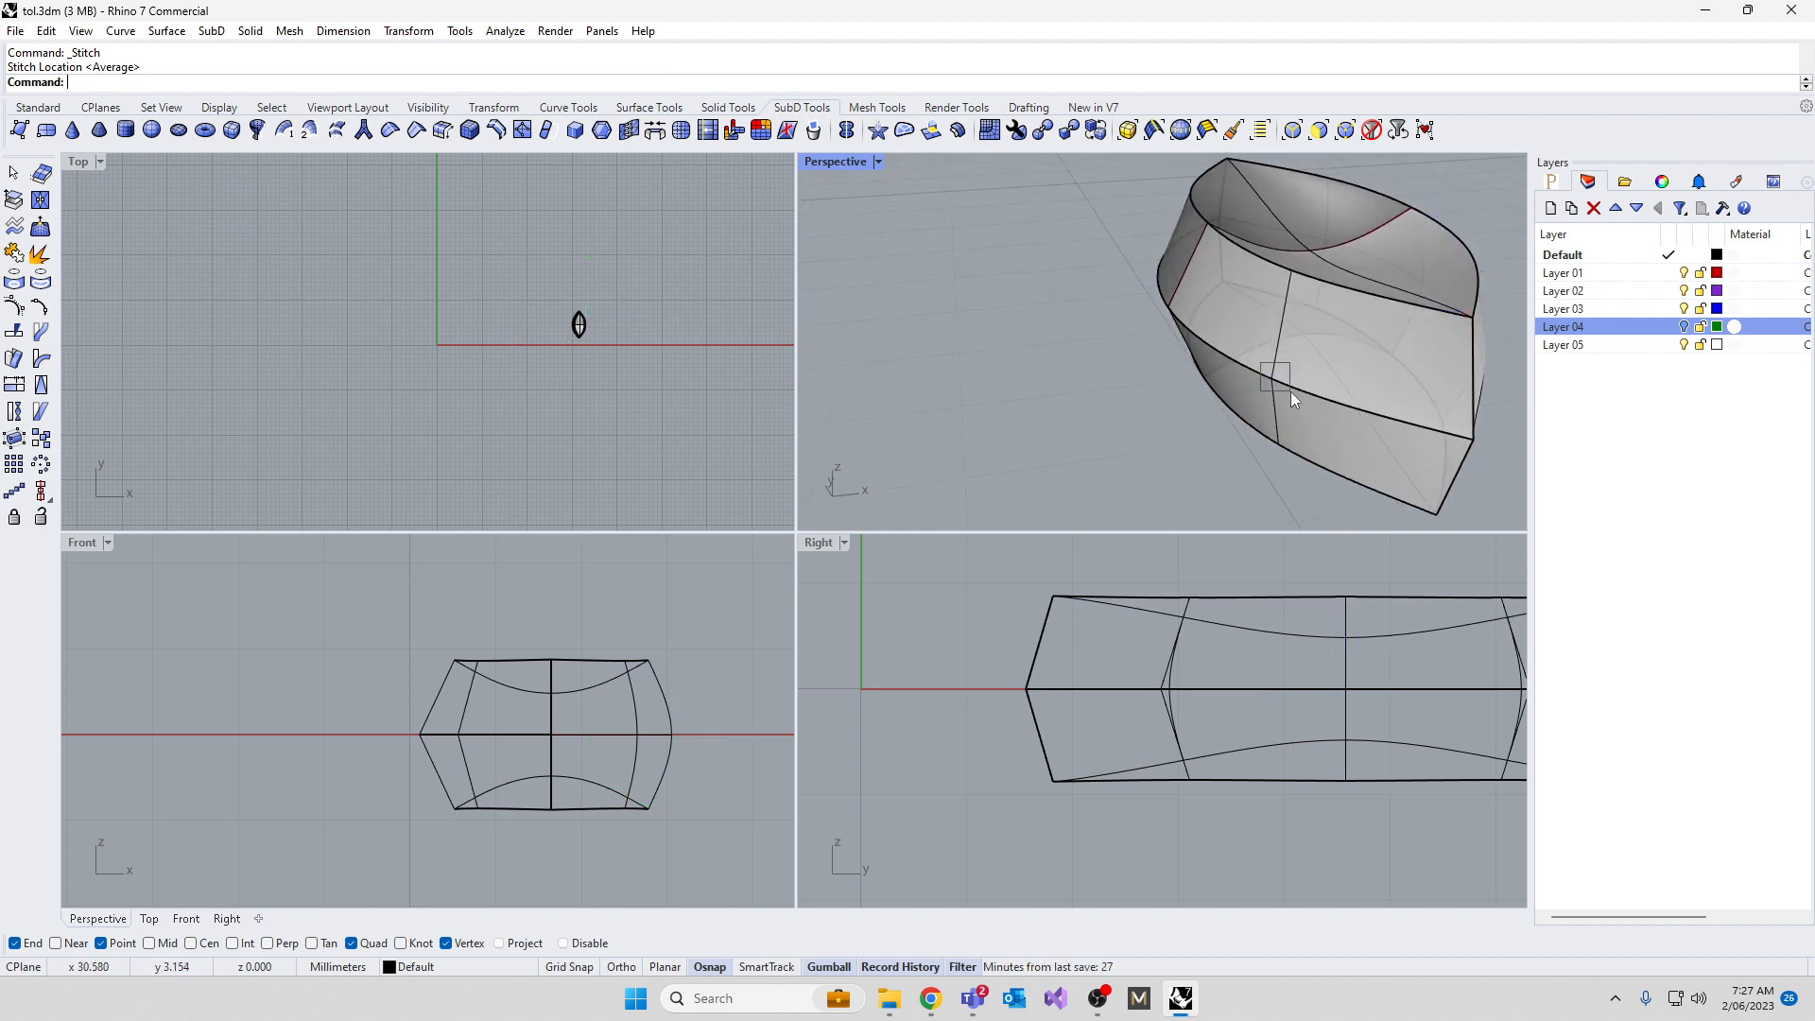
{"action": "key", "text": "Return"}
{"action": "key", "text": "Return"}
Stitch the pair of seam vertices at mid-length on the leaf's -X side at their average location
{"action": "scroll", "coordinate": [1134, 407], "scroll_direction": "up", "scroll_amount": 5}
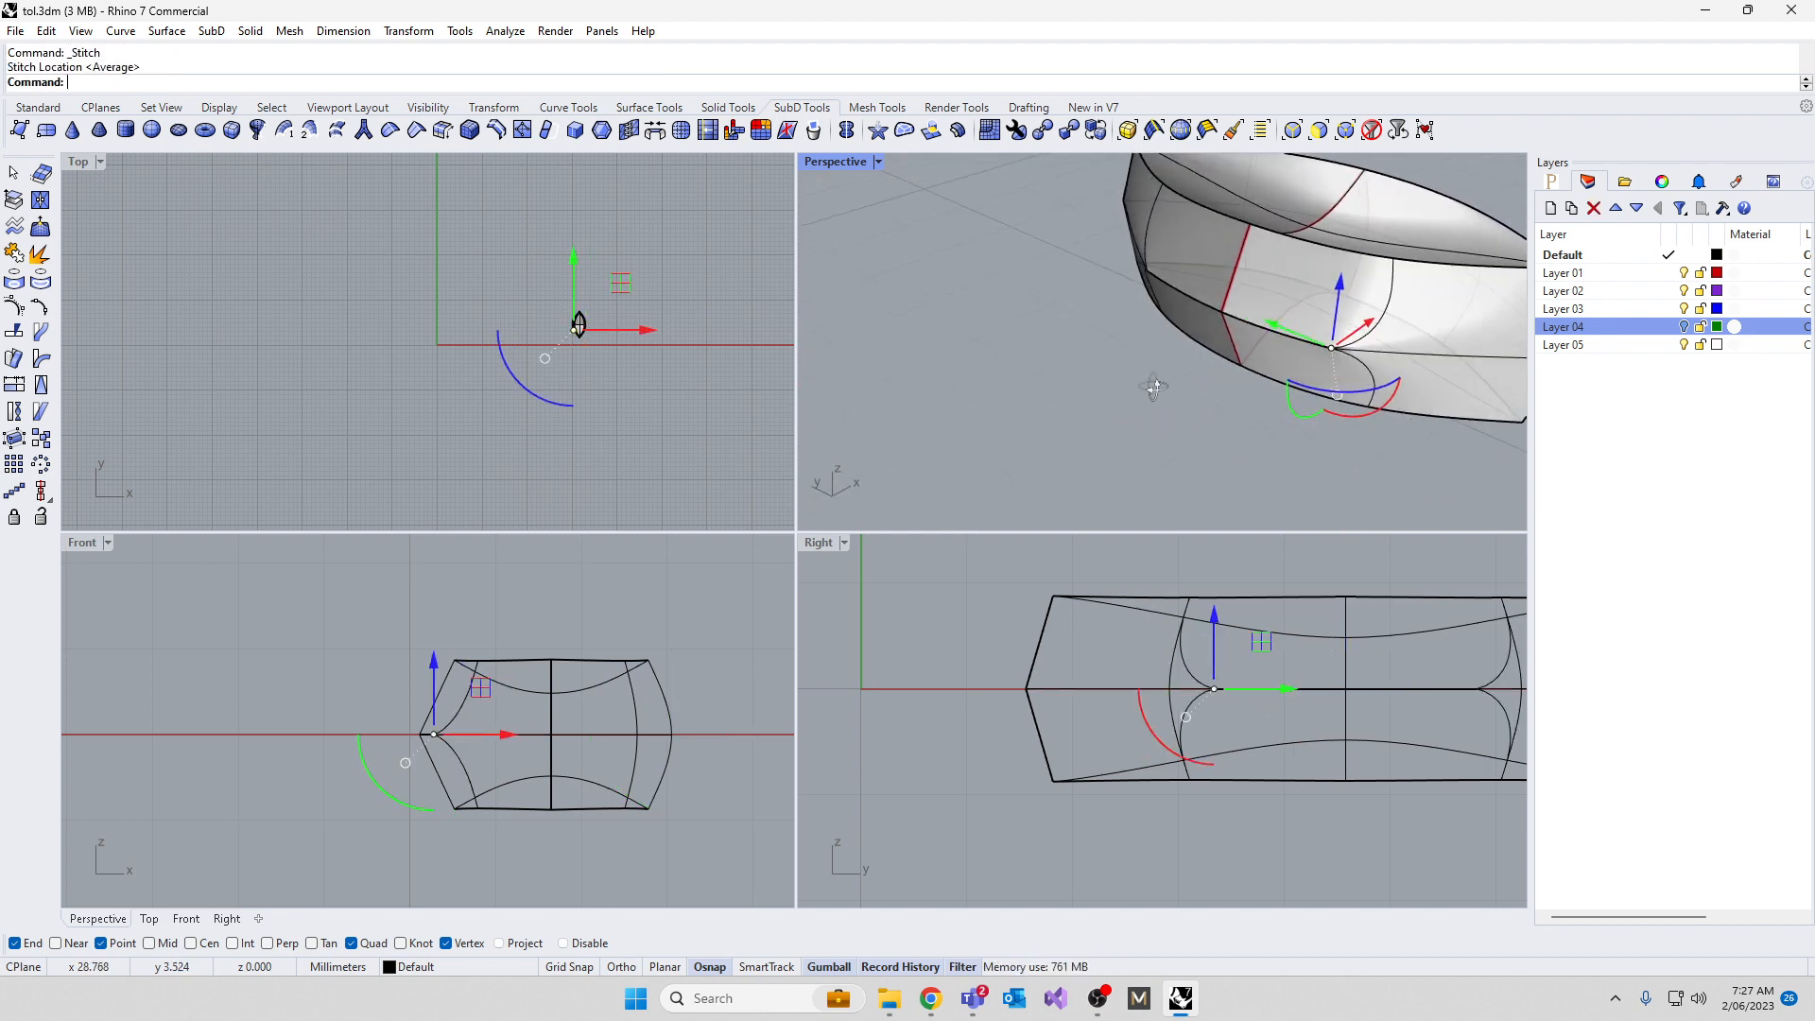
{"action": "scroll", "coordinate": [1238, 286], "scroll_direction": "up", "scroll_amount": 5}
{"action": "left_click", "coordinate": [1178, 308]}
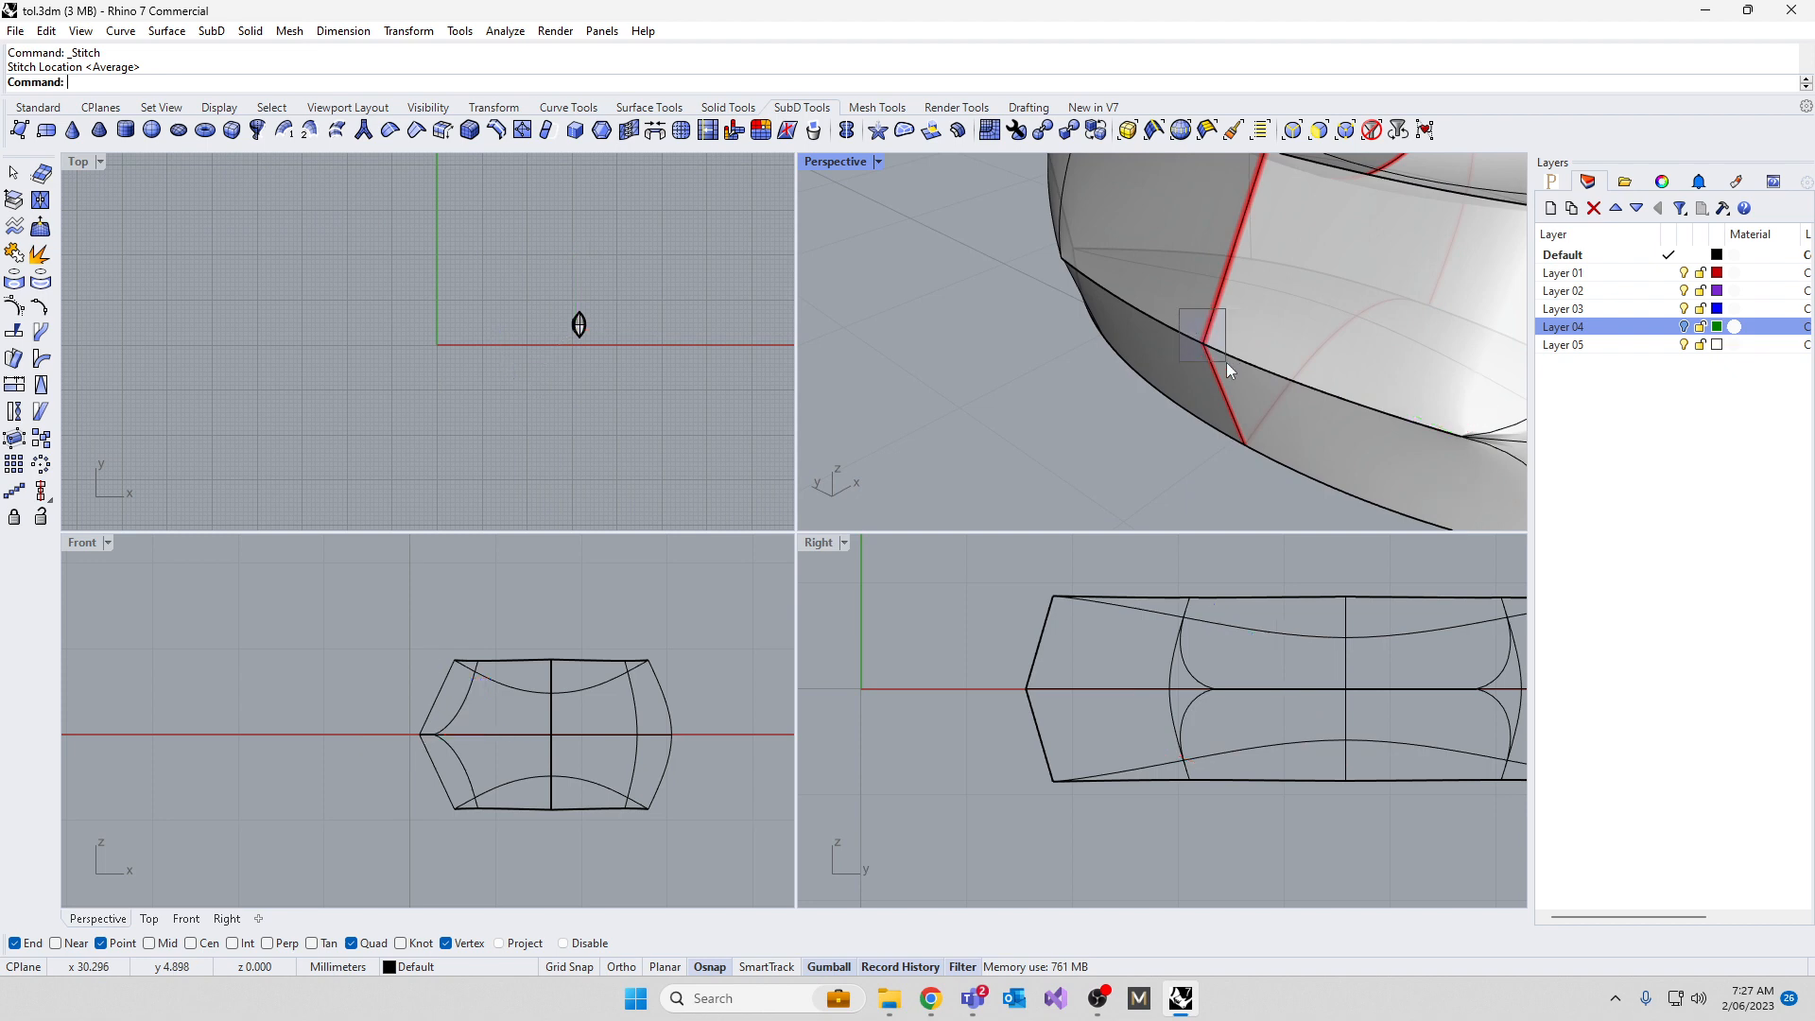
{"action": "left_click", "coordinate": [1207, 346]}
{"action": "right_click_drag", "start_coordinate": [1077, 416], "coordinate": [1305, 377]}
{"action": "scroll", "coordinate": [1305, 377], "scroll_direction": "down", "scroll_amount": 5}
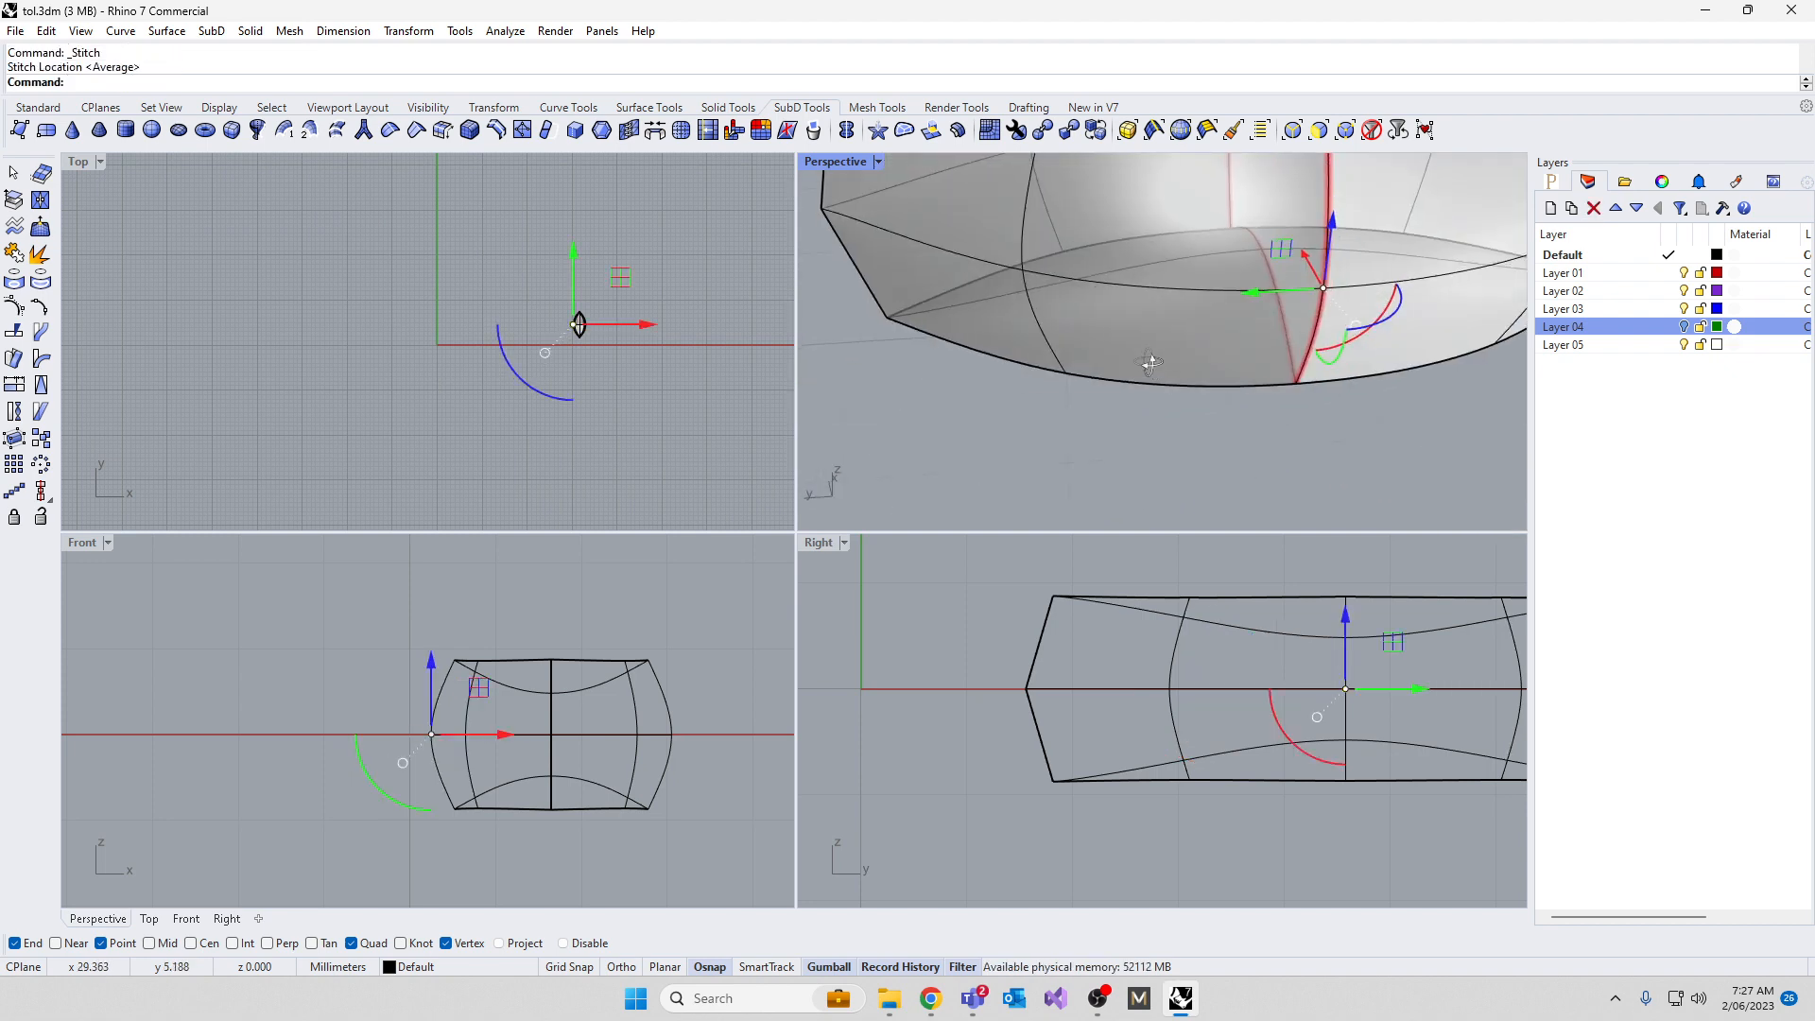
{"action": "key", "text": "Escape"}
Try to stitch the mid-height seam vertex at the leaf's near end
{"action": "right_click_drag", "start_coordinate": [1051, 422], "coordinate": [1399, 340]}
{"action": "left_click", "coordinate": [934, 394]}
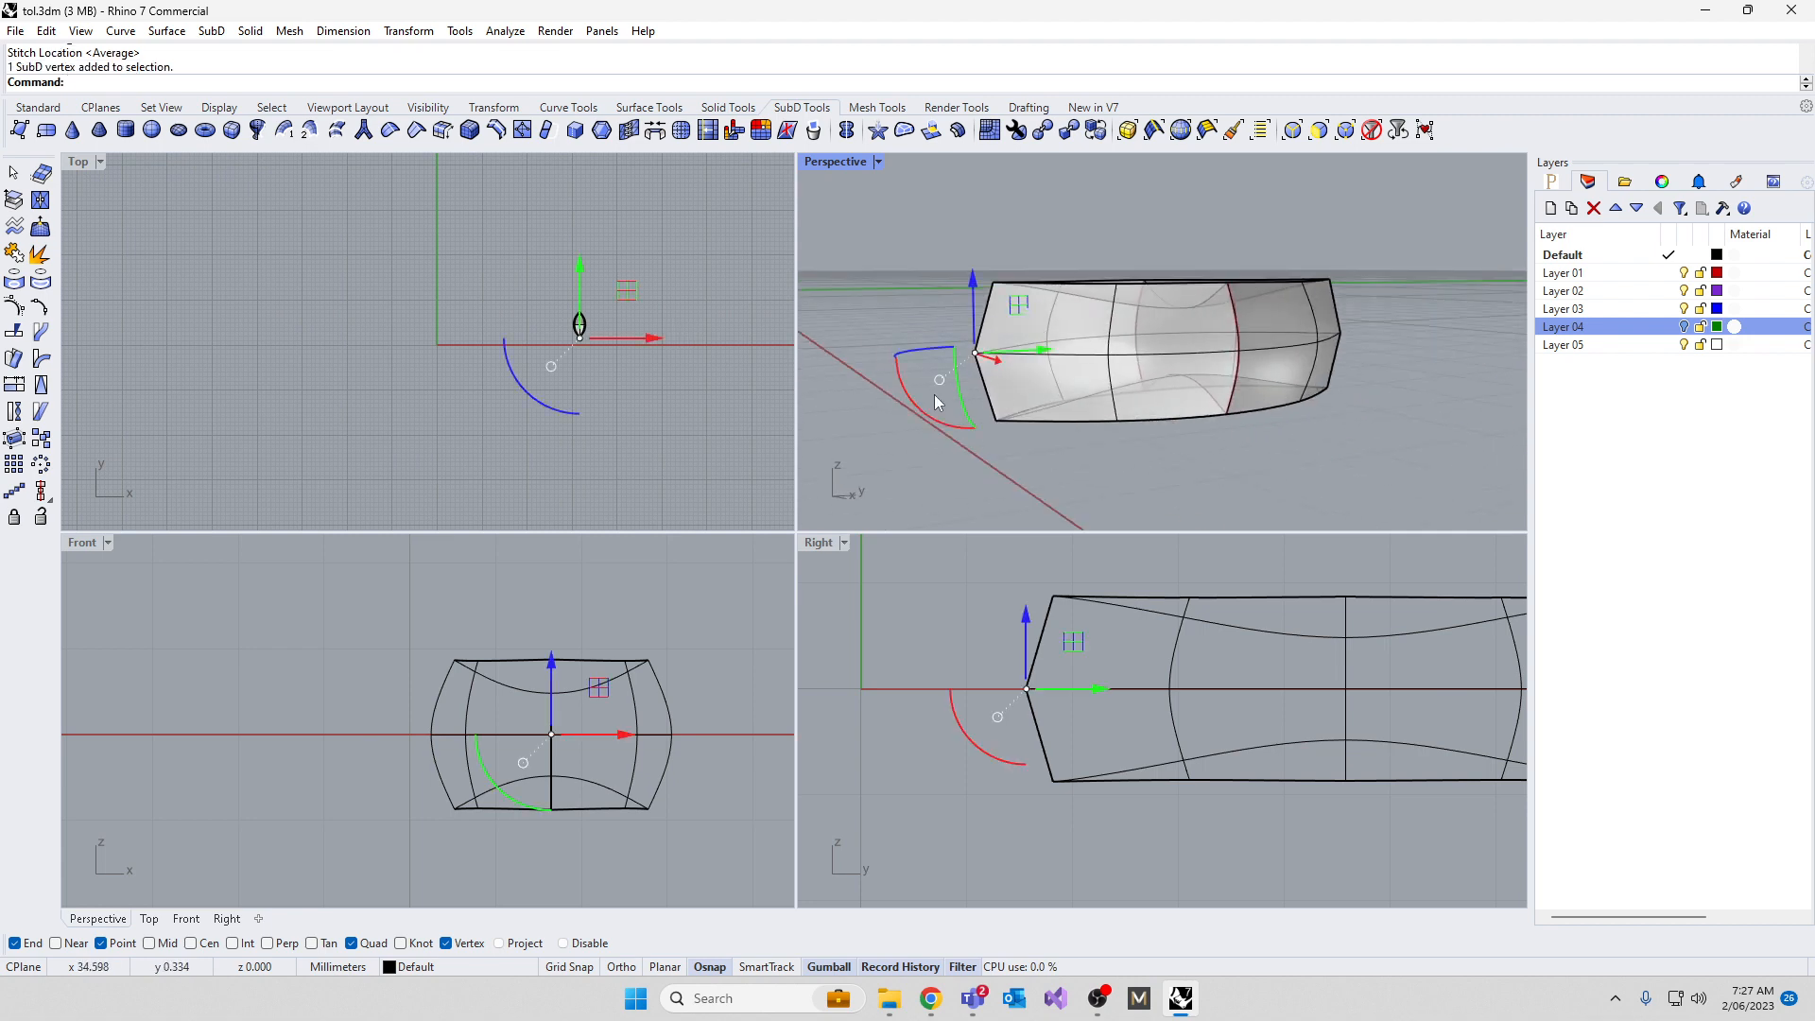
{"action": "right_click", "coordinate": [934, 394]}
{"action": "right_click_drag", "start_coordinate": [929, 376], "coordinate": [1051, 612]}
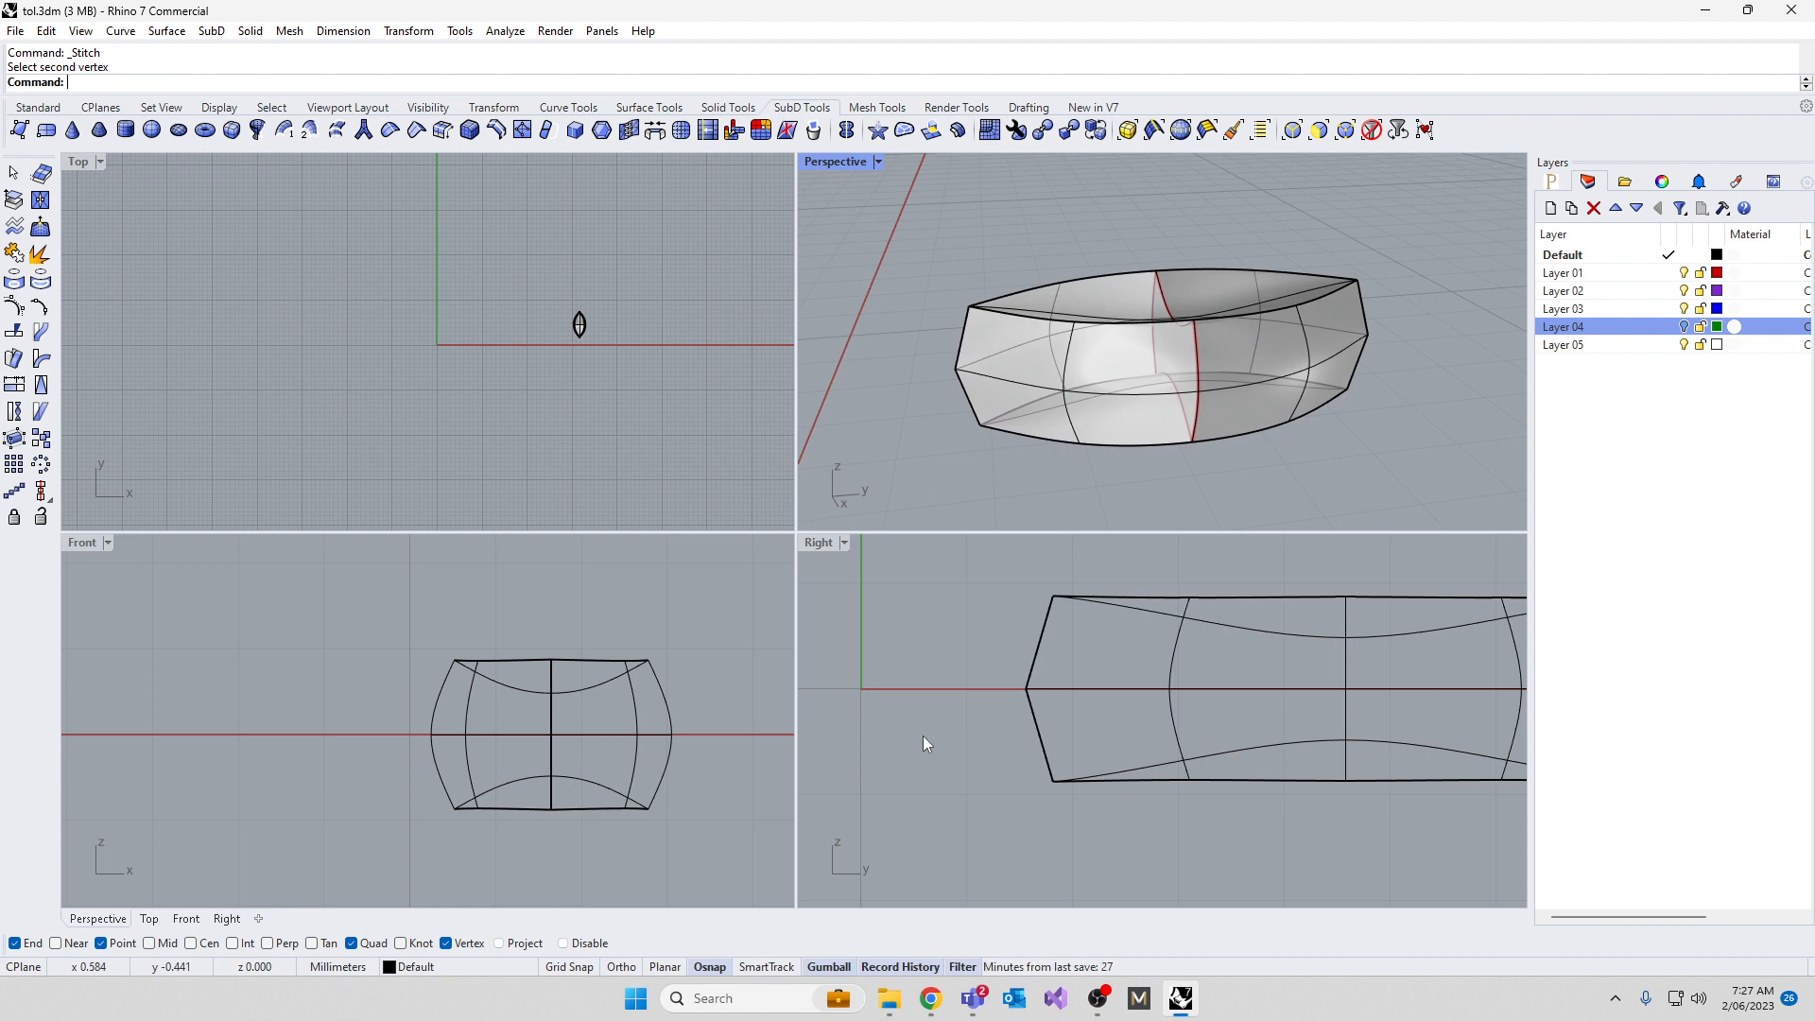
{"action": "right_click_drag", "start_coordinate": [1030, 295], "coordinate": [1153, 369]}
{"action": "scroll", "coordinate": [1134, 368], "scroll_direction": "down", "scroll_amount": 3}
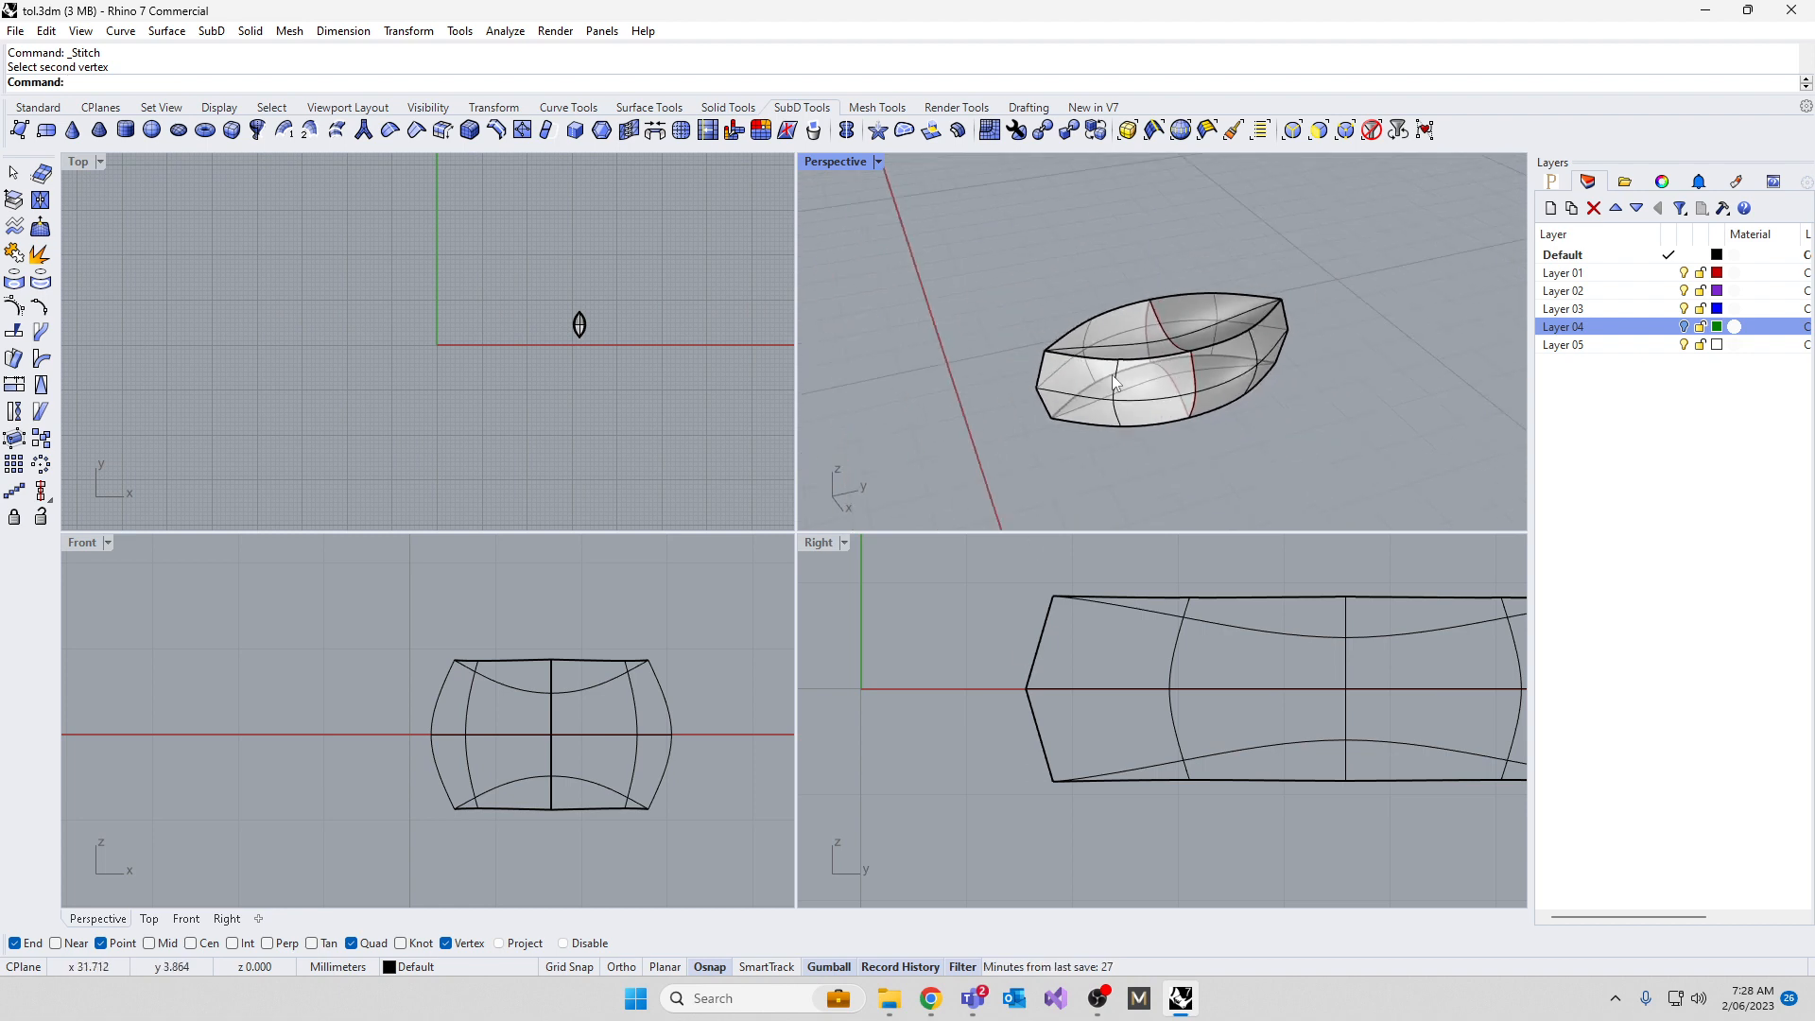
Turn on Layer 04 to show the tree-of-life pendant beside the leaf
{"action": "left_click", "coordinate": [1683, 327]}
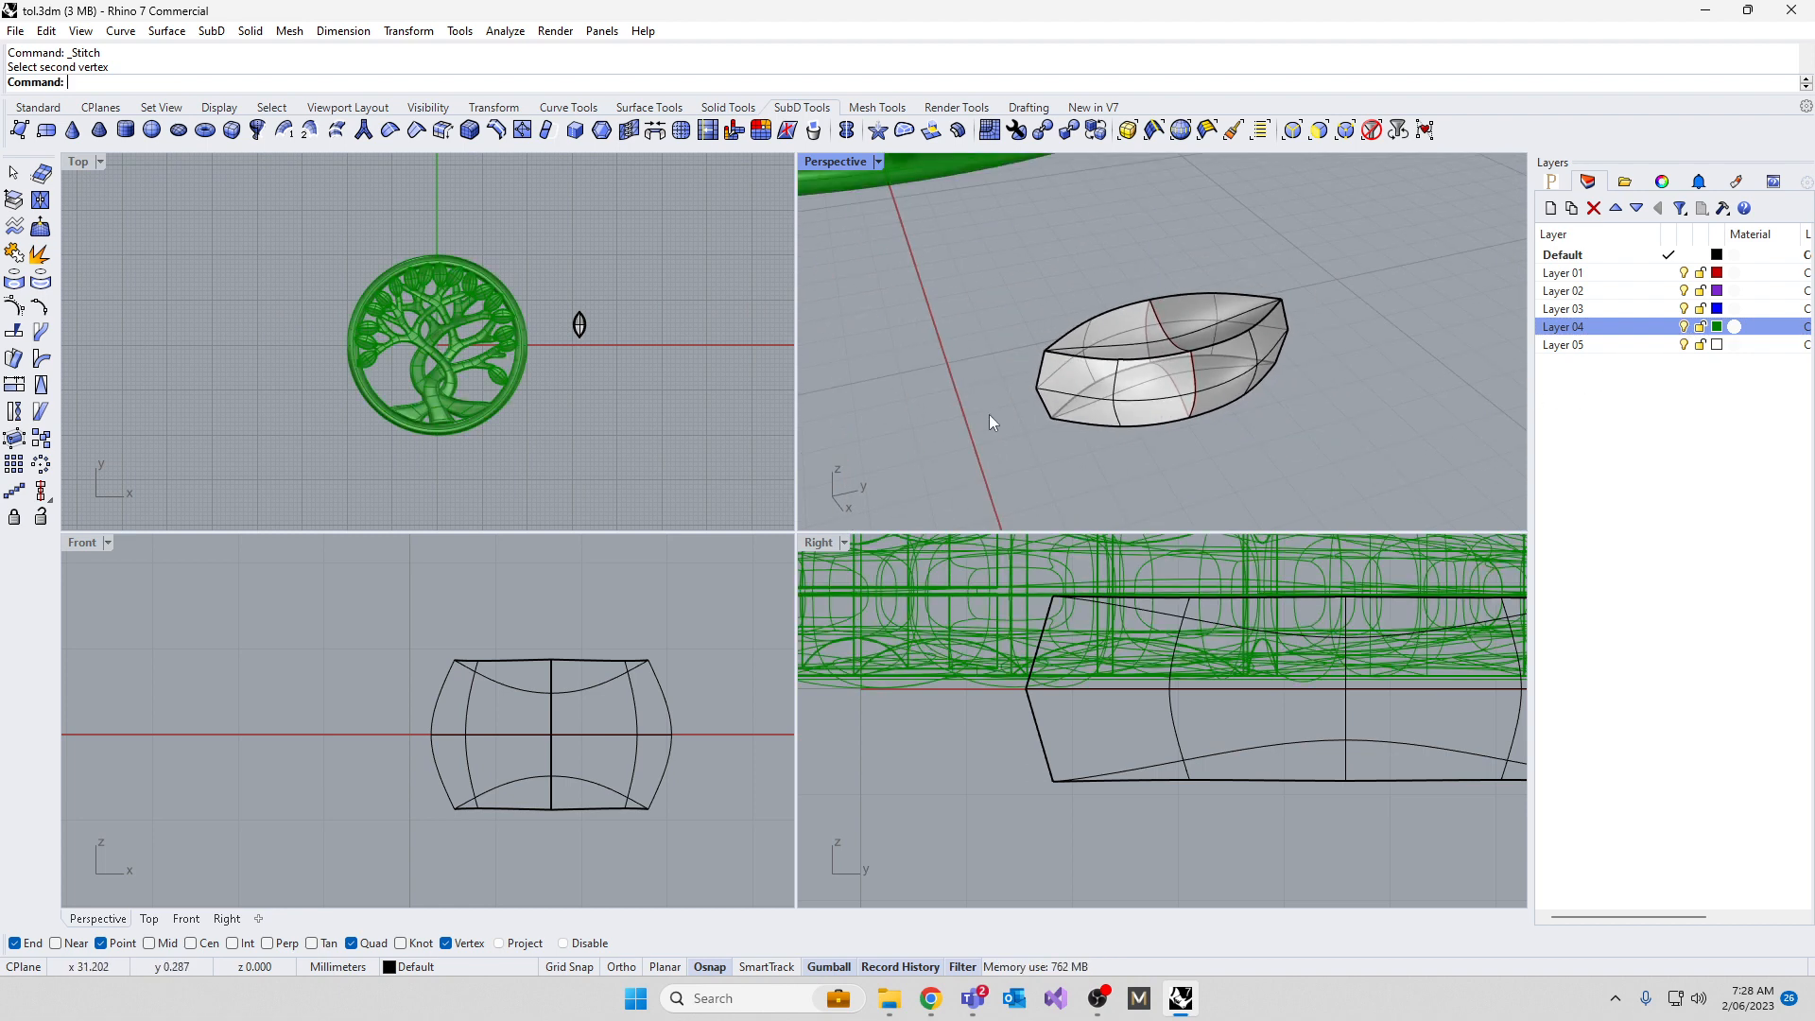
{"action": "scroll", "coordinate": [988, 415], "scroll_direction": "down", "scroll_amount": 2}
{"action": "mouse_move", "coordinate": [989, 416]}
{"action": "right_mouse_down"}
{"action": "mouse_move", "coordinate": [962, 456]}
{"action": "mouse_move", "coordinate": [966, 408]}
{"action": "right_mouse_up"}
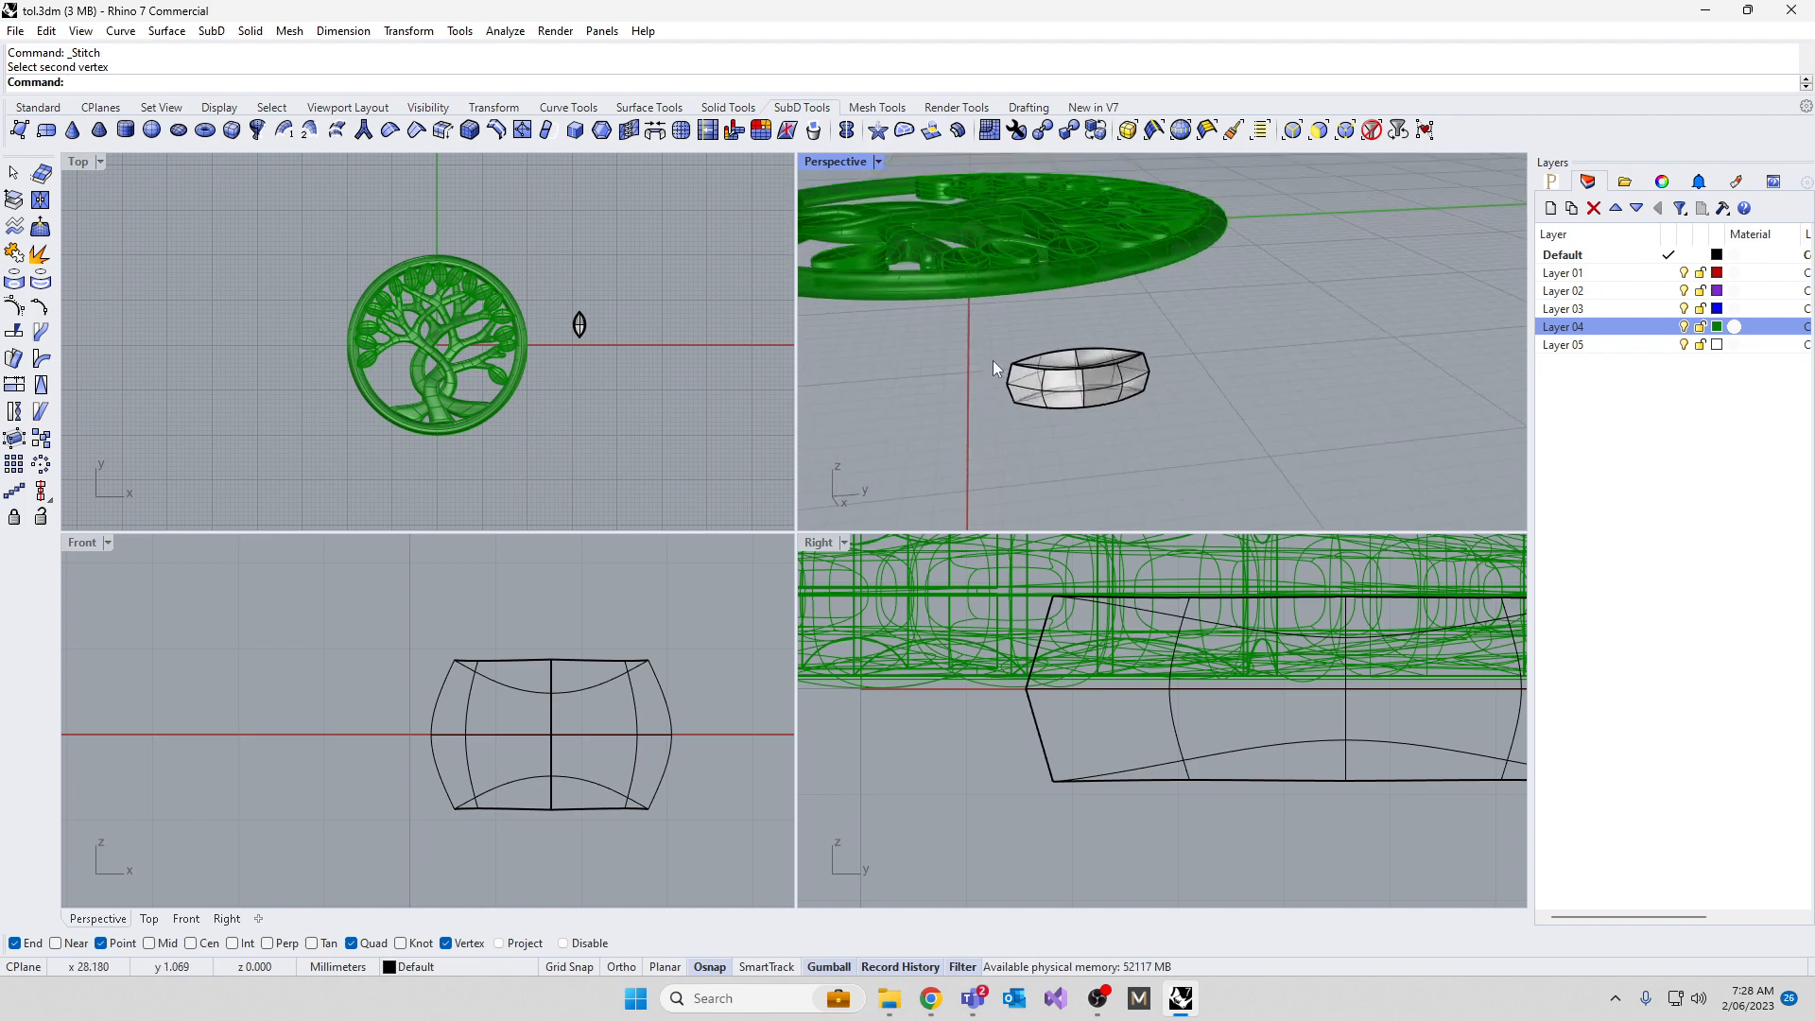
{"action": "scroll", "coordinate": [992, 360], "scroll_direction": "up", "scroll_amount": 2}
{"action": "left_click", "coordinate": [1016, 374]}
{"action": "scroll", "coordinate": [1019, 372], "scroll_direction": "up", "scroll_amount": 2}
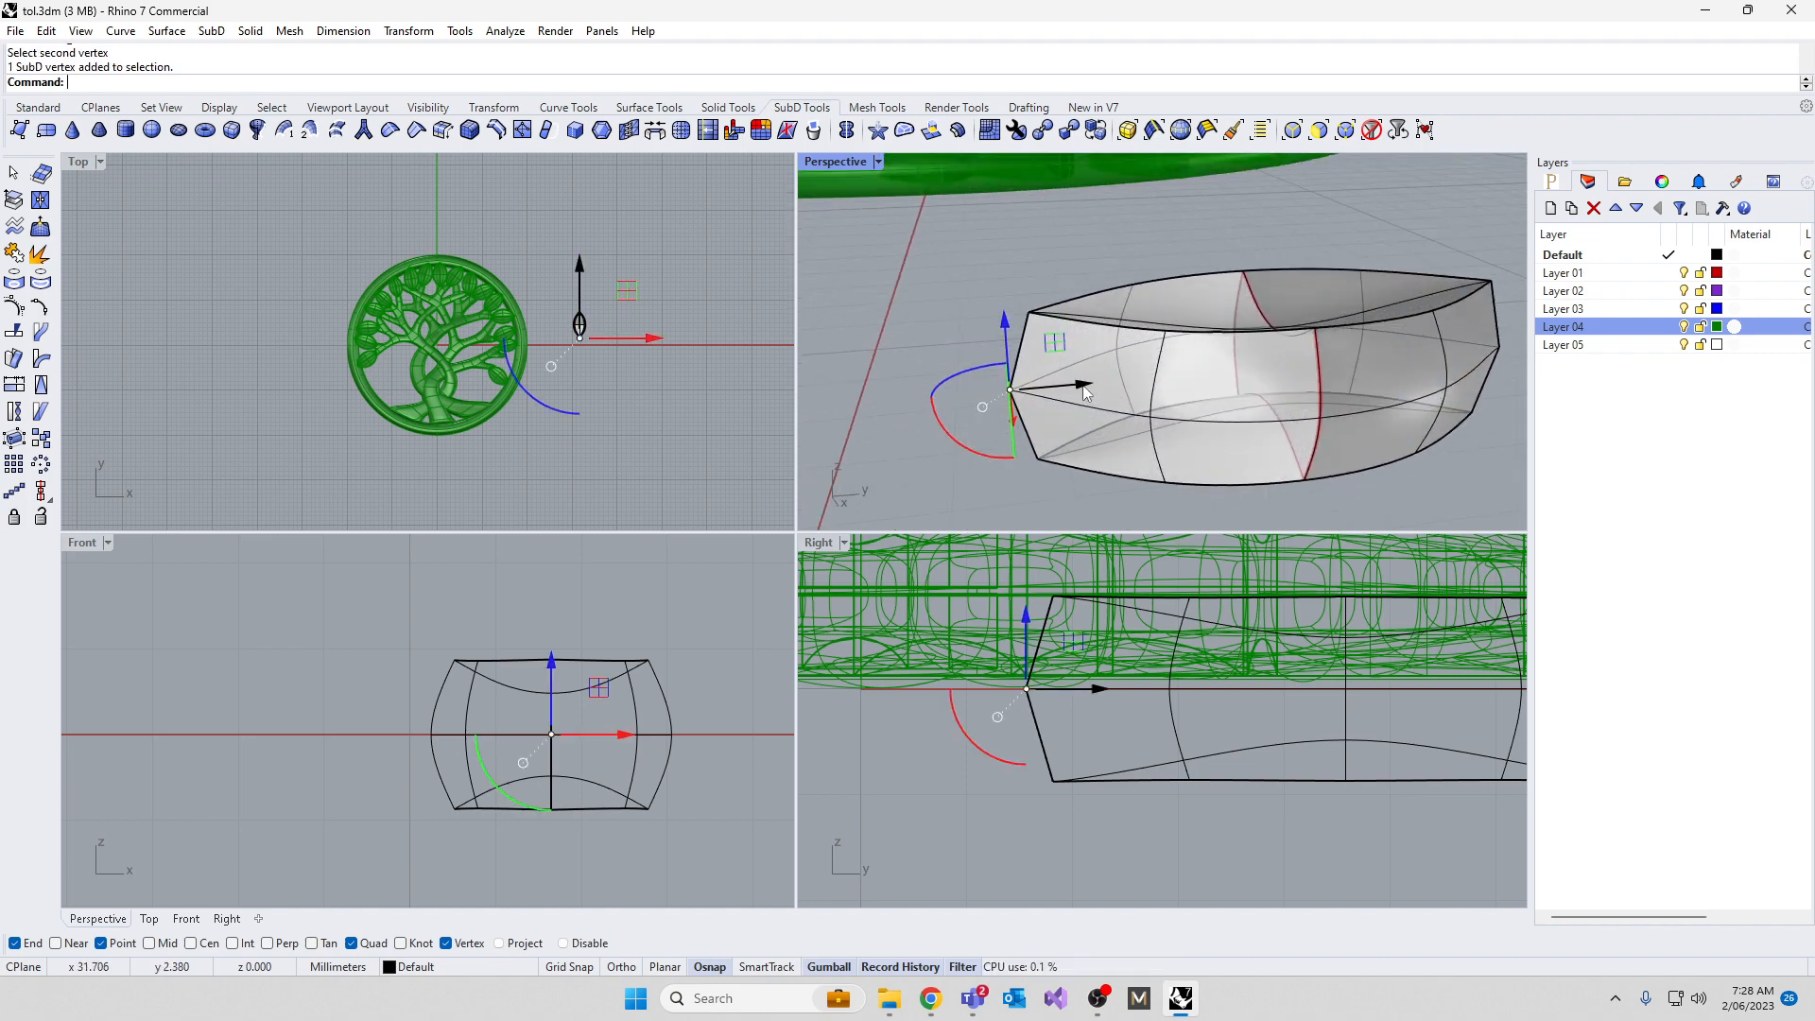
{"action": "left_click_drag", "start_coordinate": [1085, 387], "coordinate": [1085, 385]}
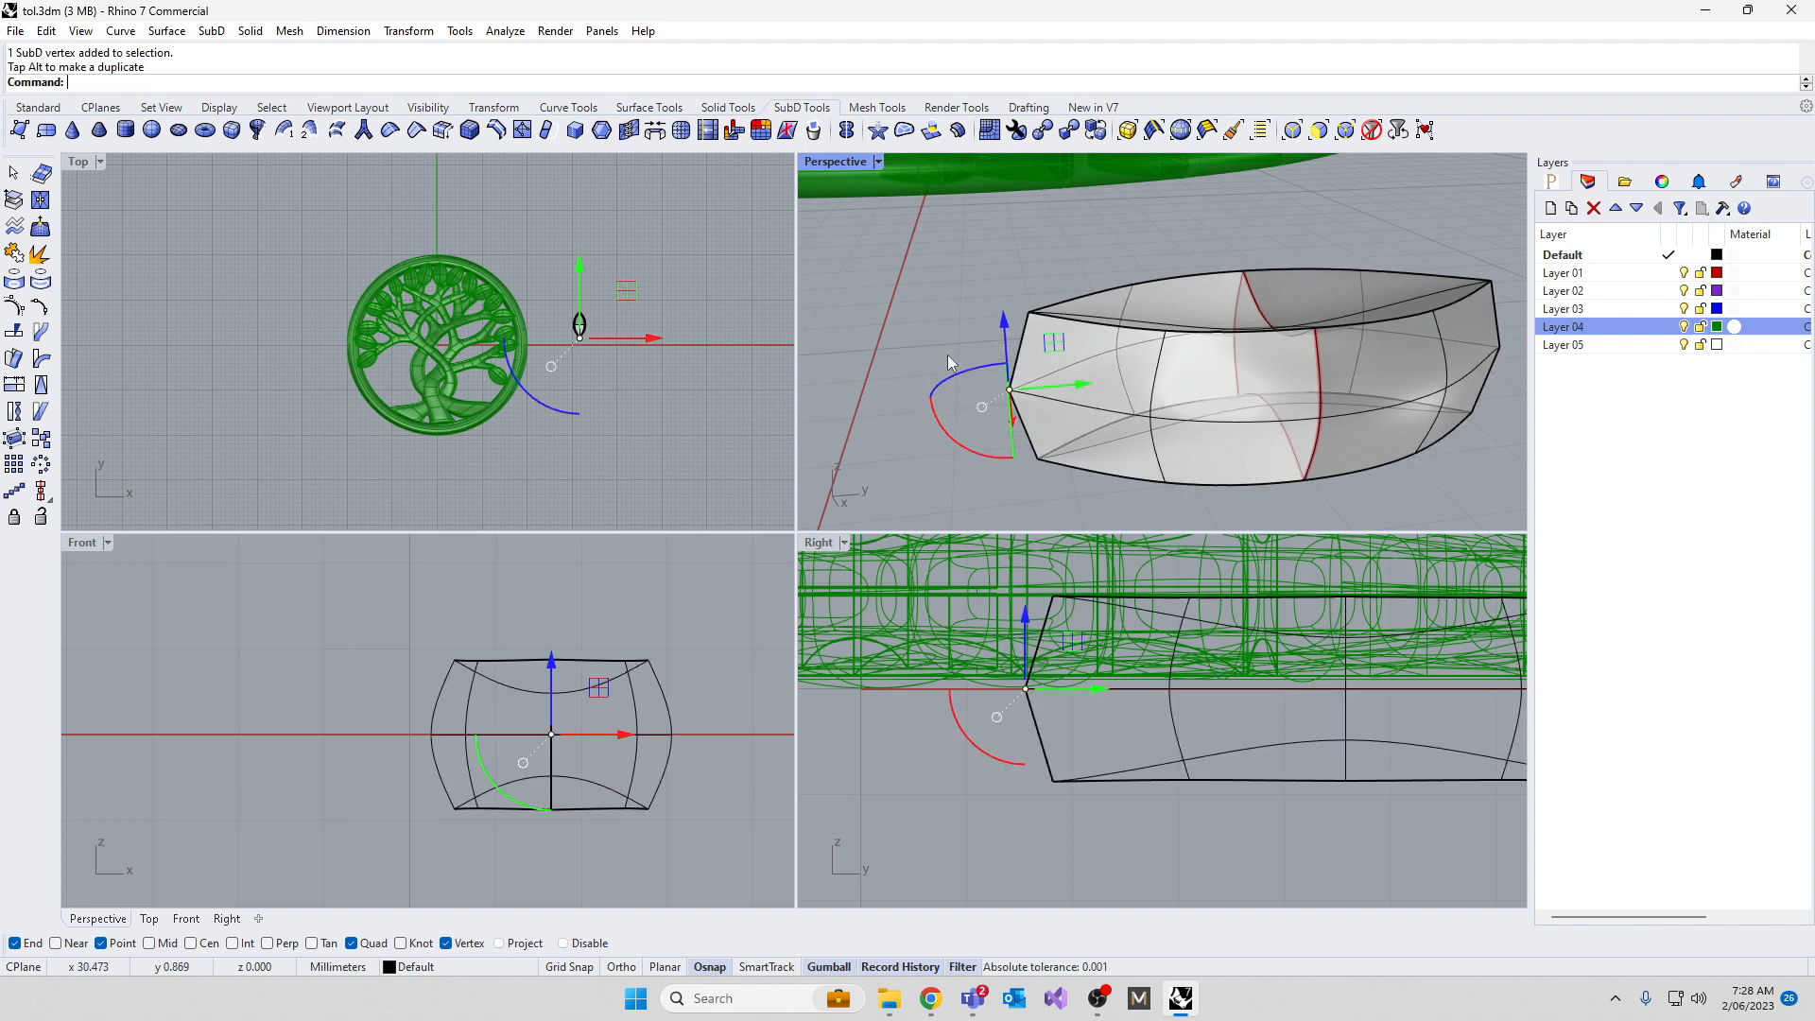
{"action": "left_click_drag", "start_coordinate": [913, 272], "coordinate": [1047, 518]}
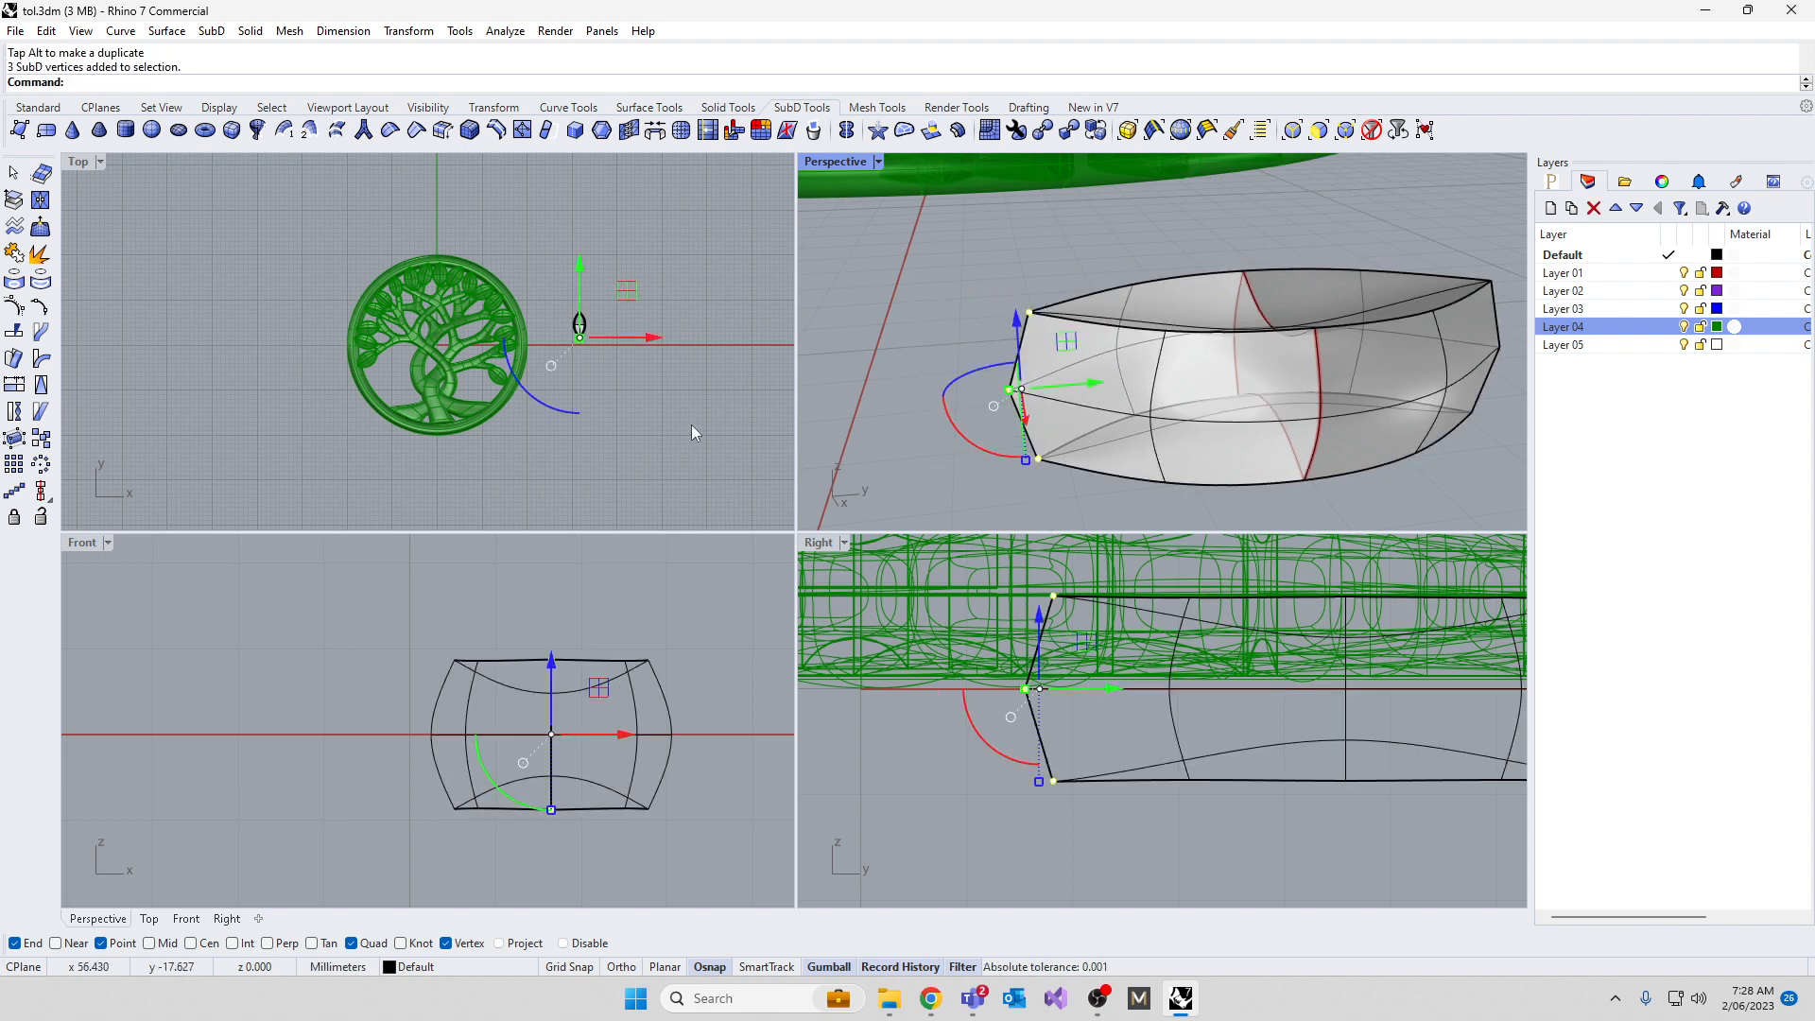
Restrict selection to edges and remove the crease from the two upright edges at the leaf's near end
{"action": "left_click", "coordinate": [1294, 130]}
{"action": "left_click", "coordinate": [877, 417]}
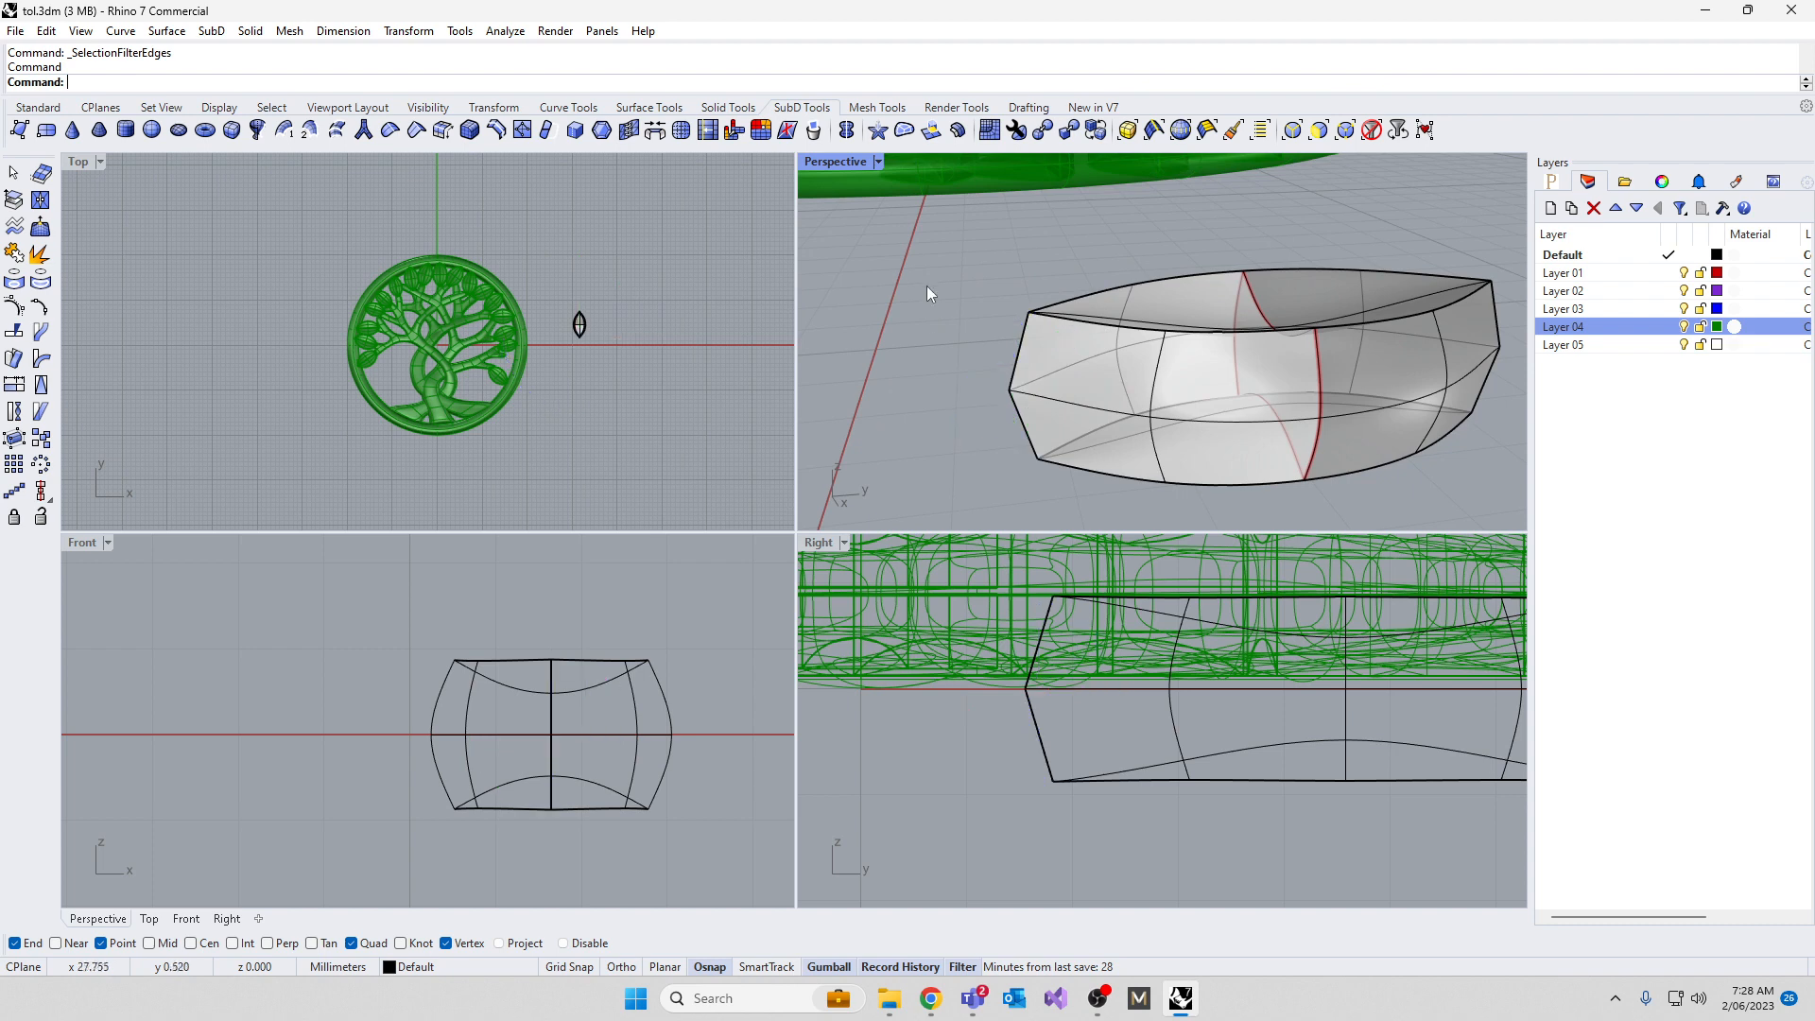
{"action": "left_click_drag", "start_coordinate": [926, 286], "coordinate": [1057, 501]}
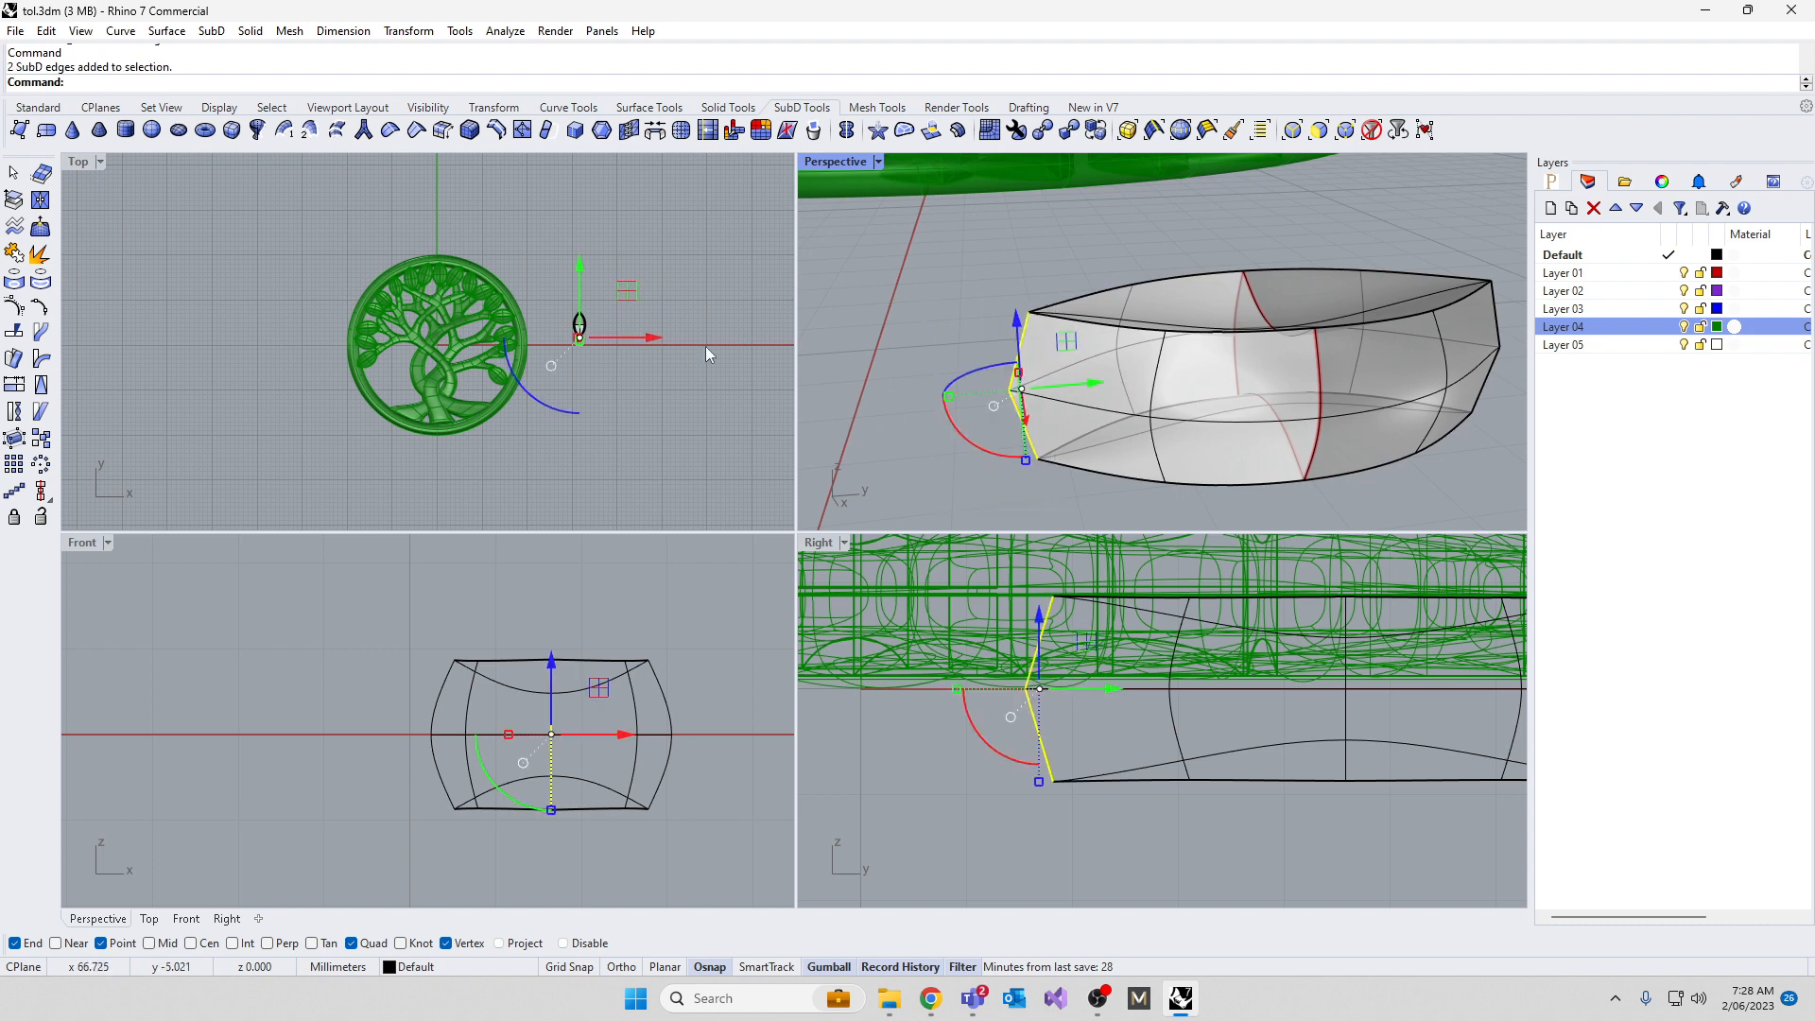
{"action": "left_click", "coordinate": [391, 131]}
{"action": "right_click_drag", "start_coordinate": [1029, 312], "coordinate": [1153, 369]}
{"action": "left_click", "coordinate": [990, 480]}
{"action": "right_click_drag", "start_coordinate": [990, 480], "coordinate": [1013, 346]}
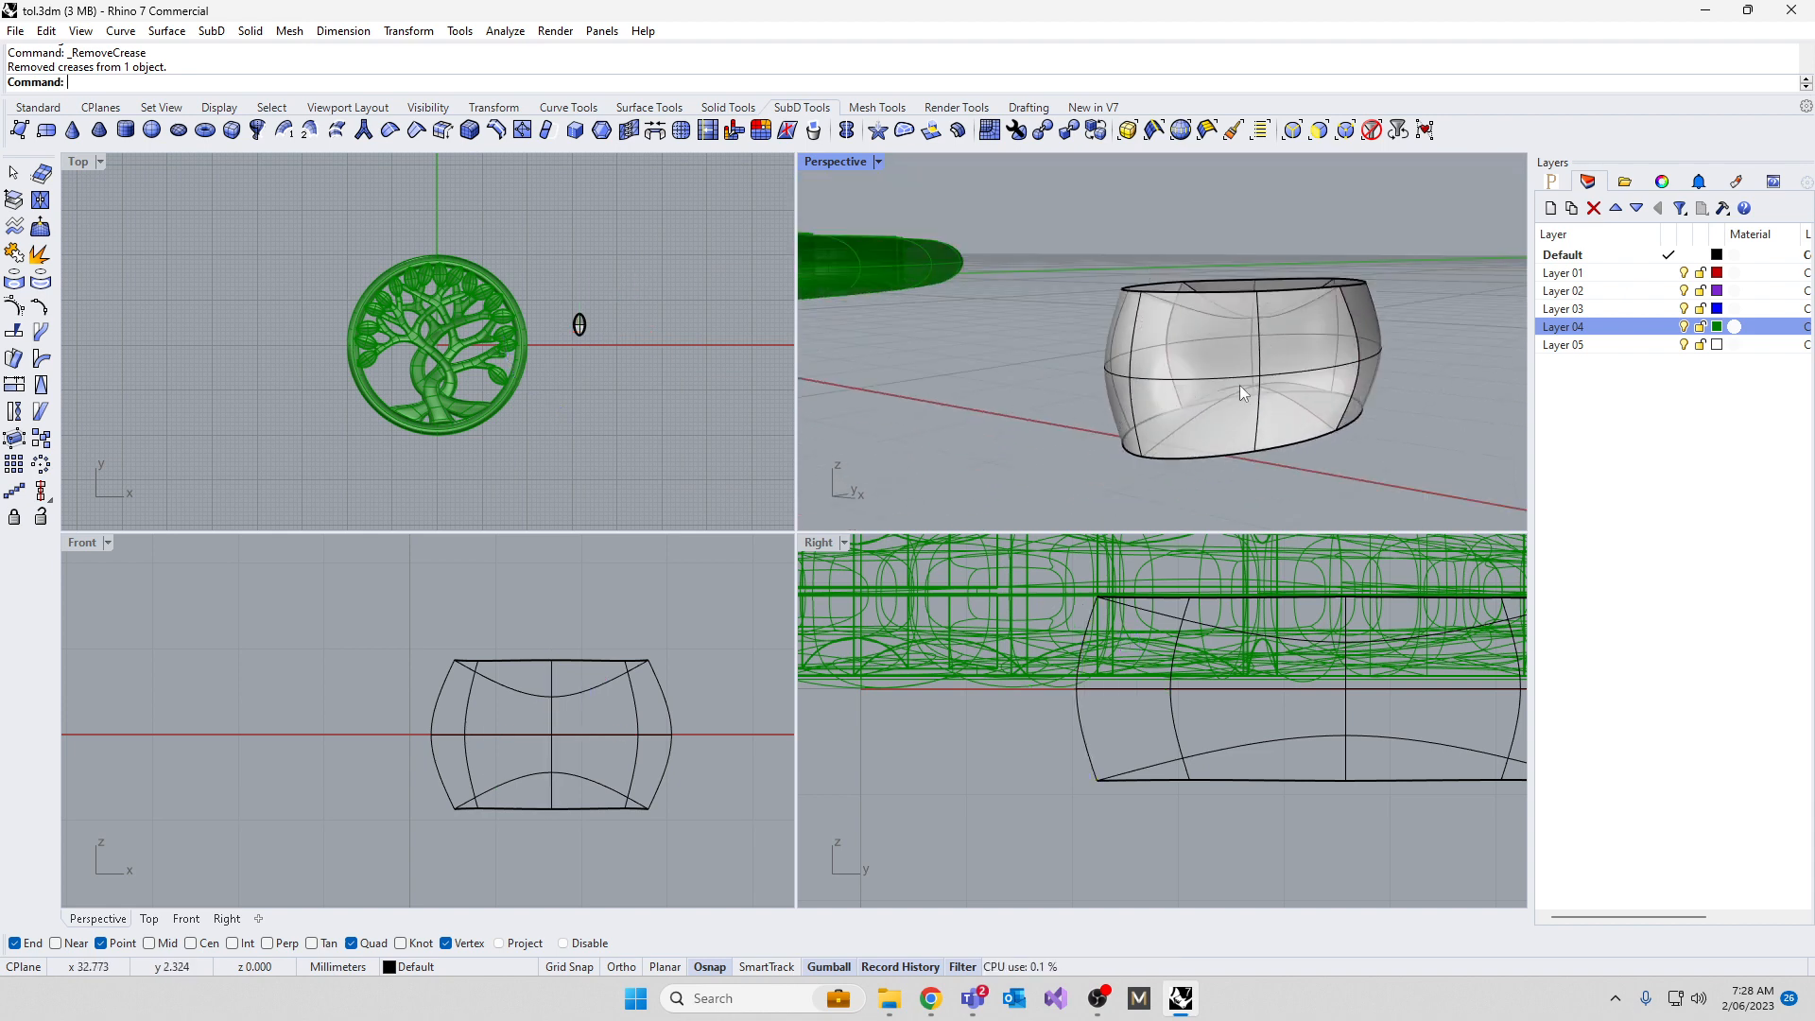
Insert new SubD edges on the +X side of the leaf's near end, offset from its two upright end edges
{"action": "right_click_drag", "start_coordinate": [1239, 384], "coordinate": [1181, 300]}
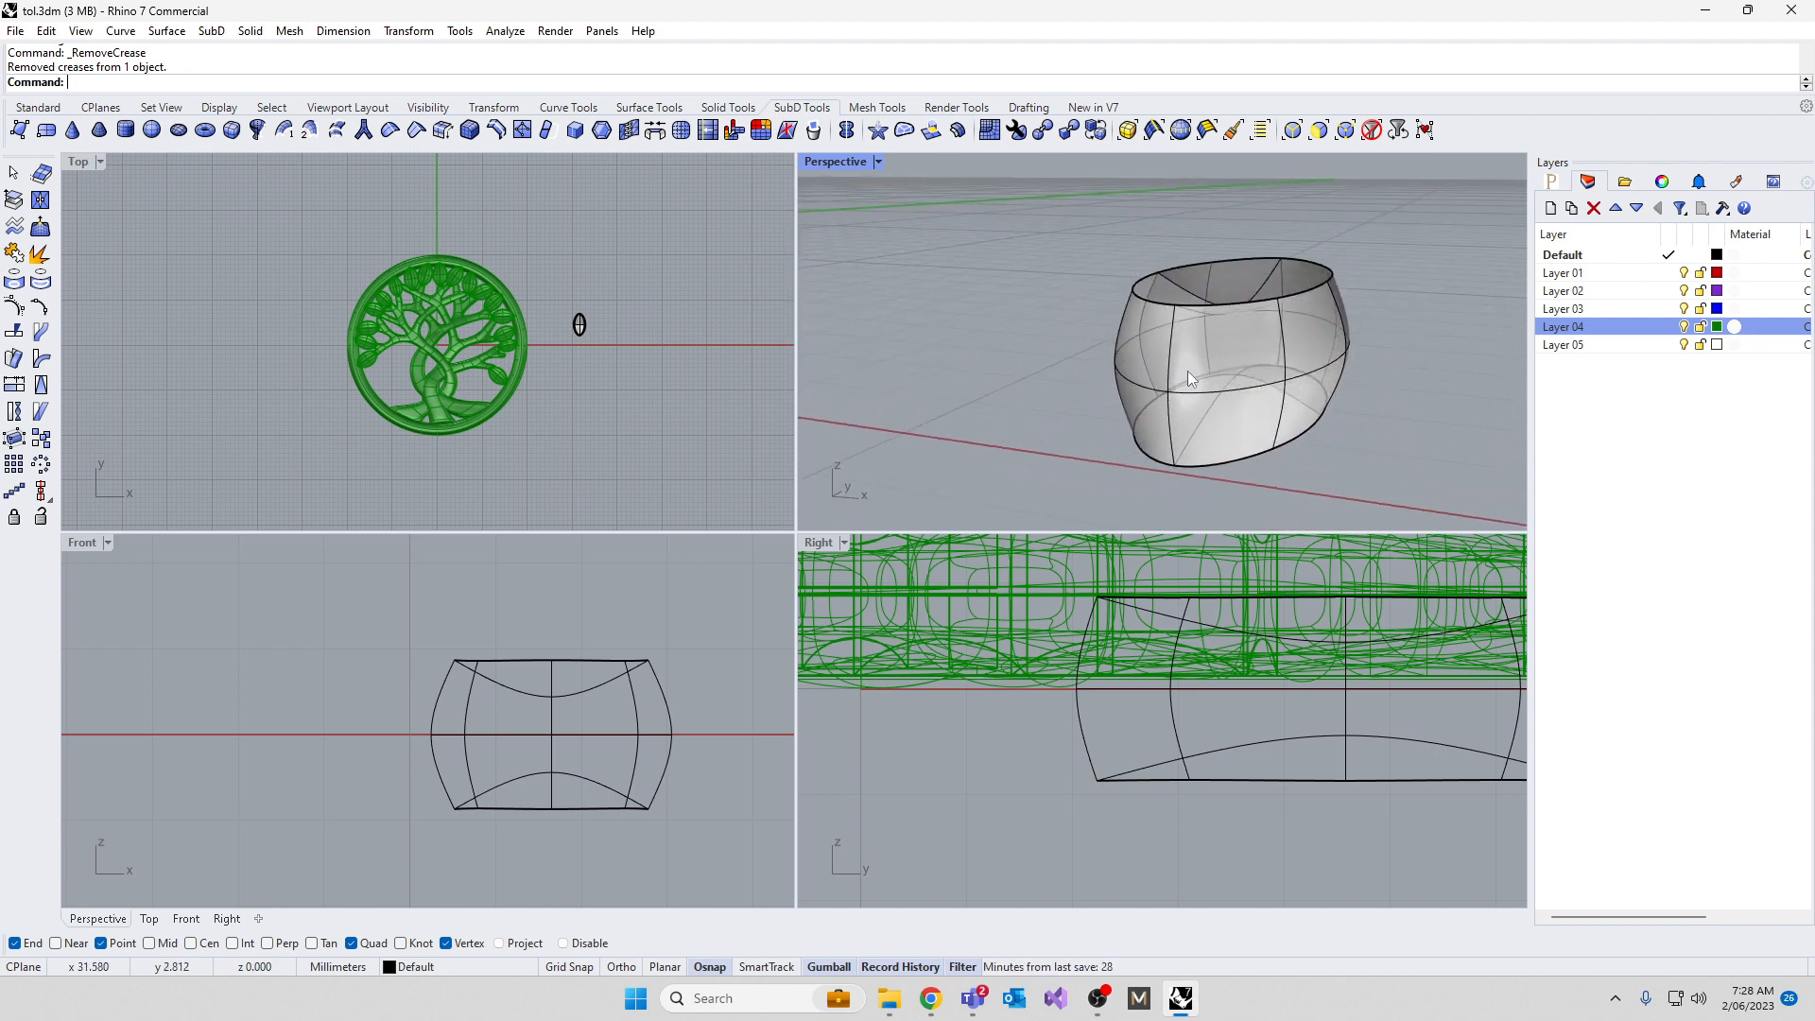
{"action": "right_click_drag", "start_coordinate": [1187, 371], "coordinate": [1135, 383]}
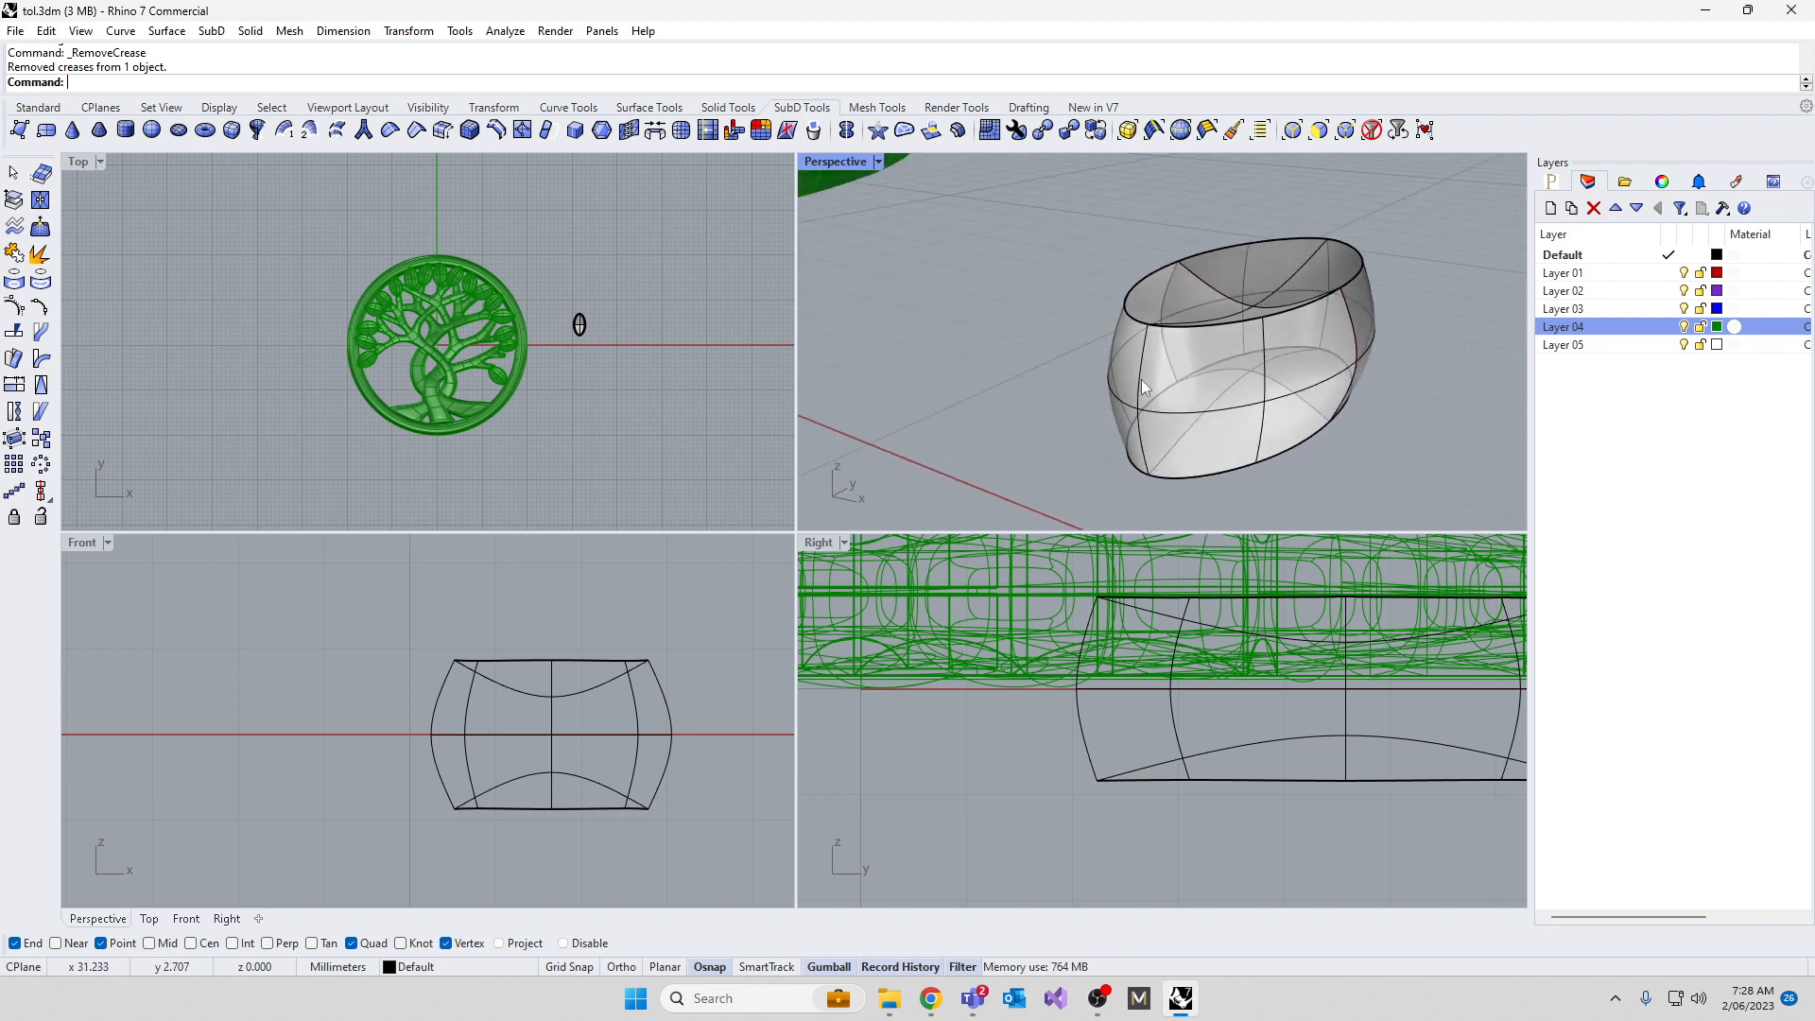
{"action": "double_click", "coordinate": [1141, 385]}
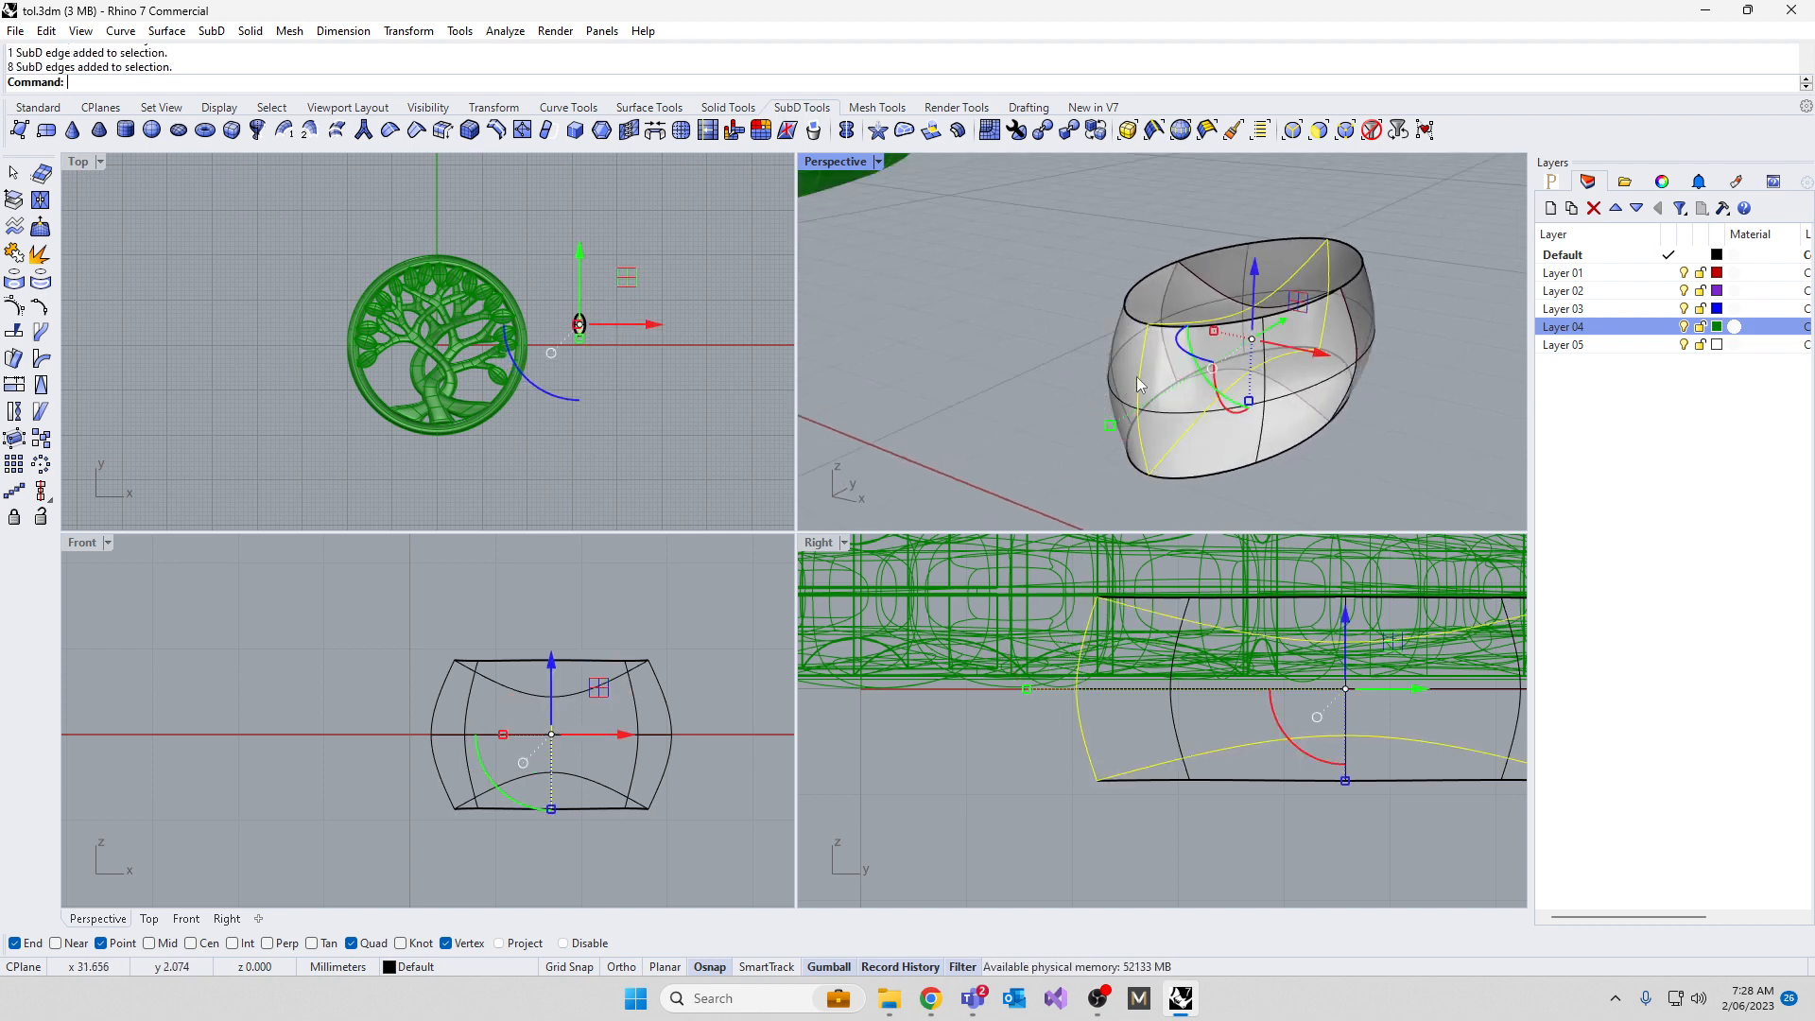
{"action": "left_click", "coordinate": [894, 365]}
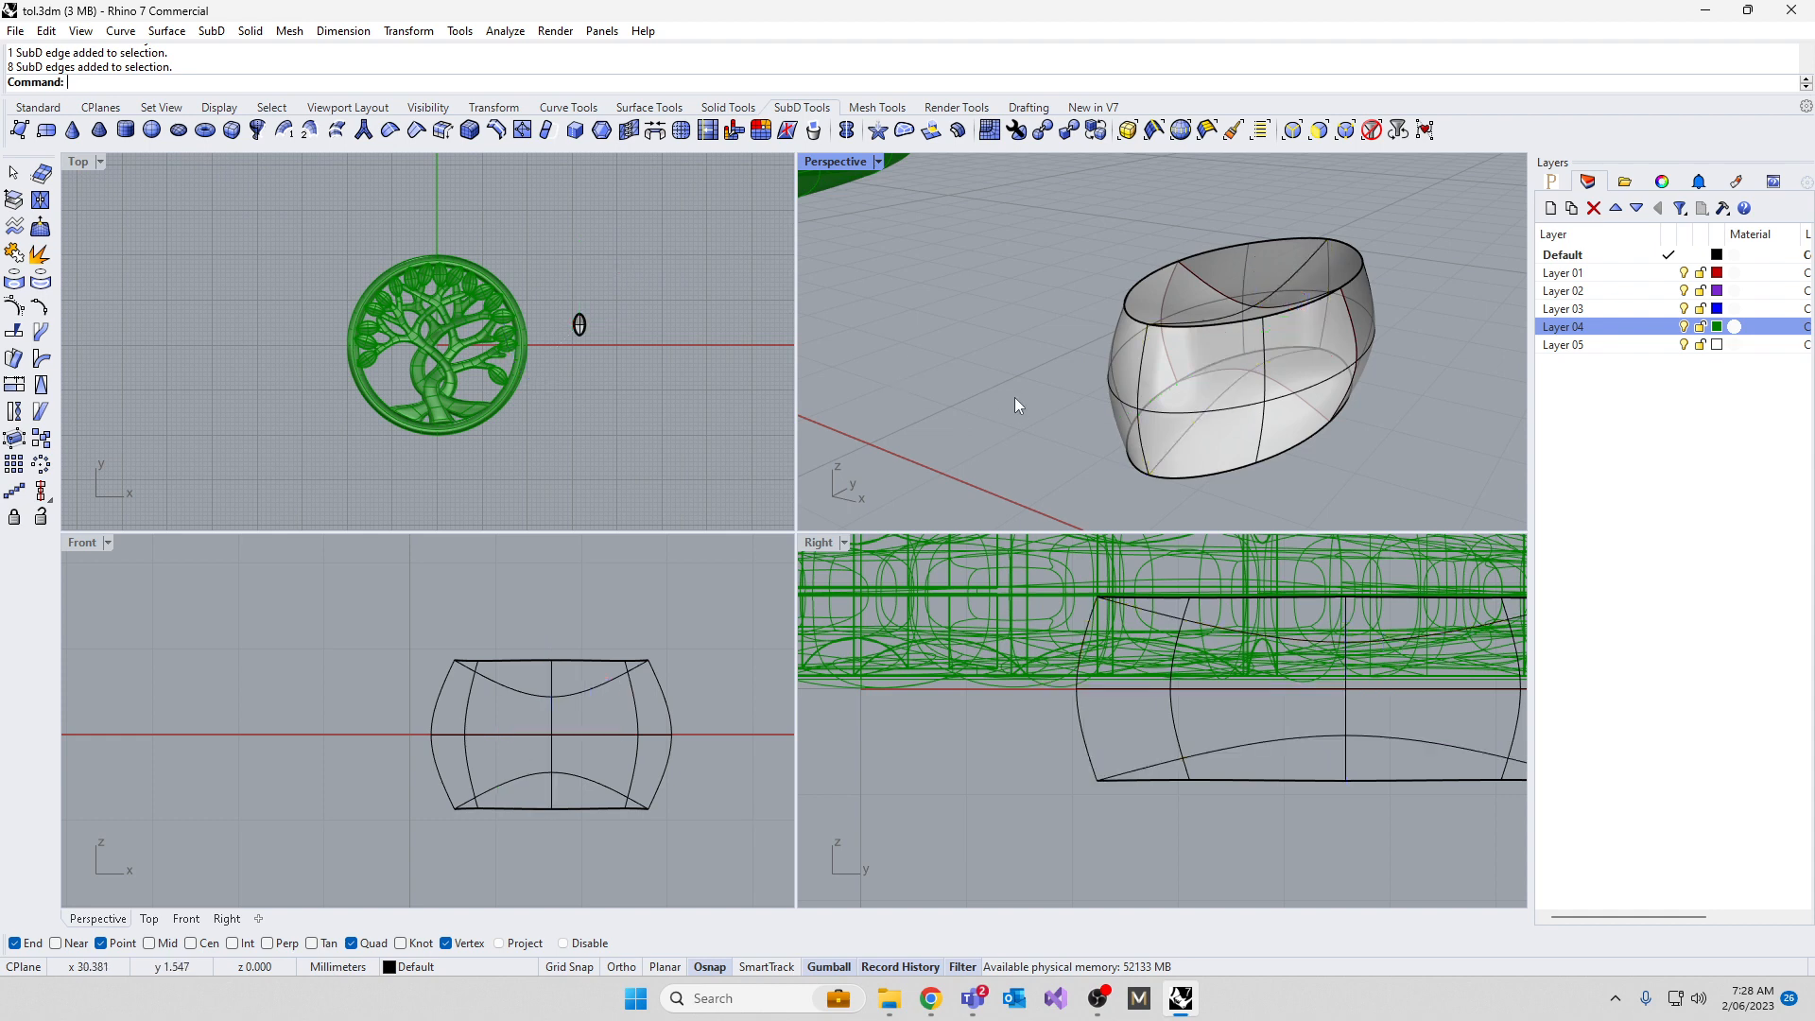
{"action": "left_click", "coordinate": [1141, 383]}
{"action": "scroll", "coordinate": [1142, 428], "scroll_direction": "up", "scroll_amount": 3}
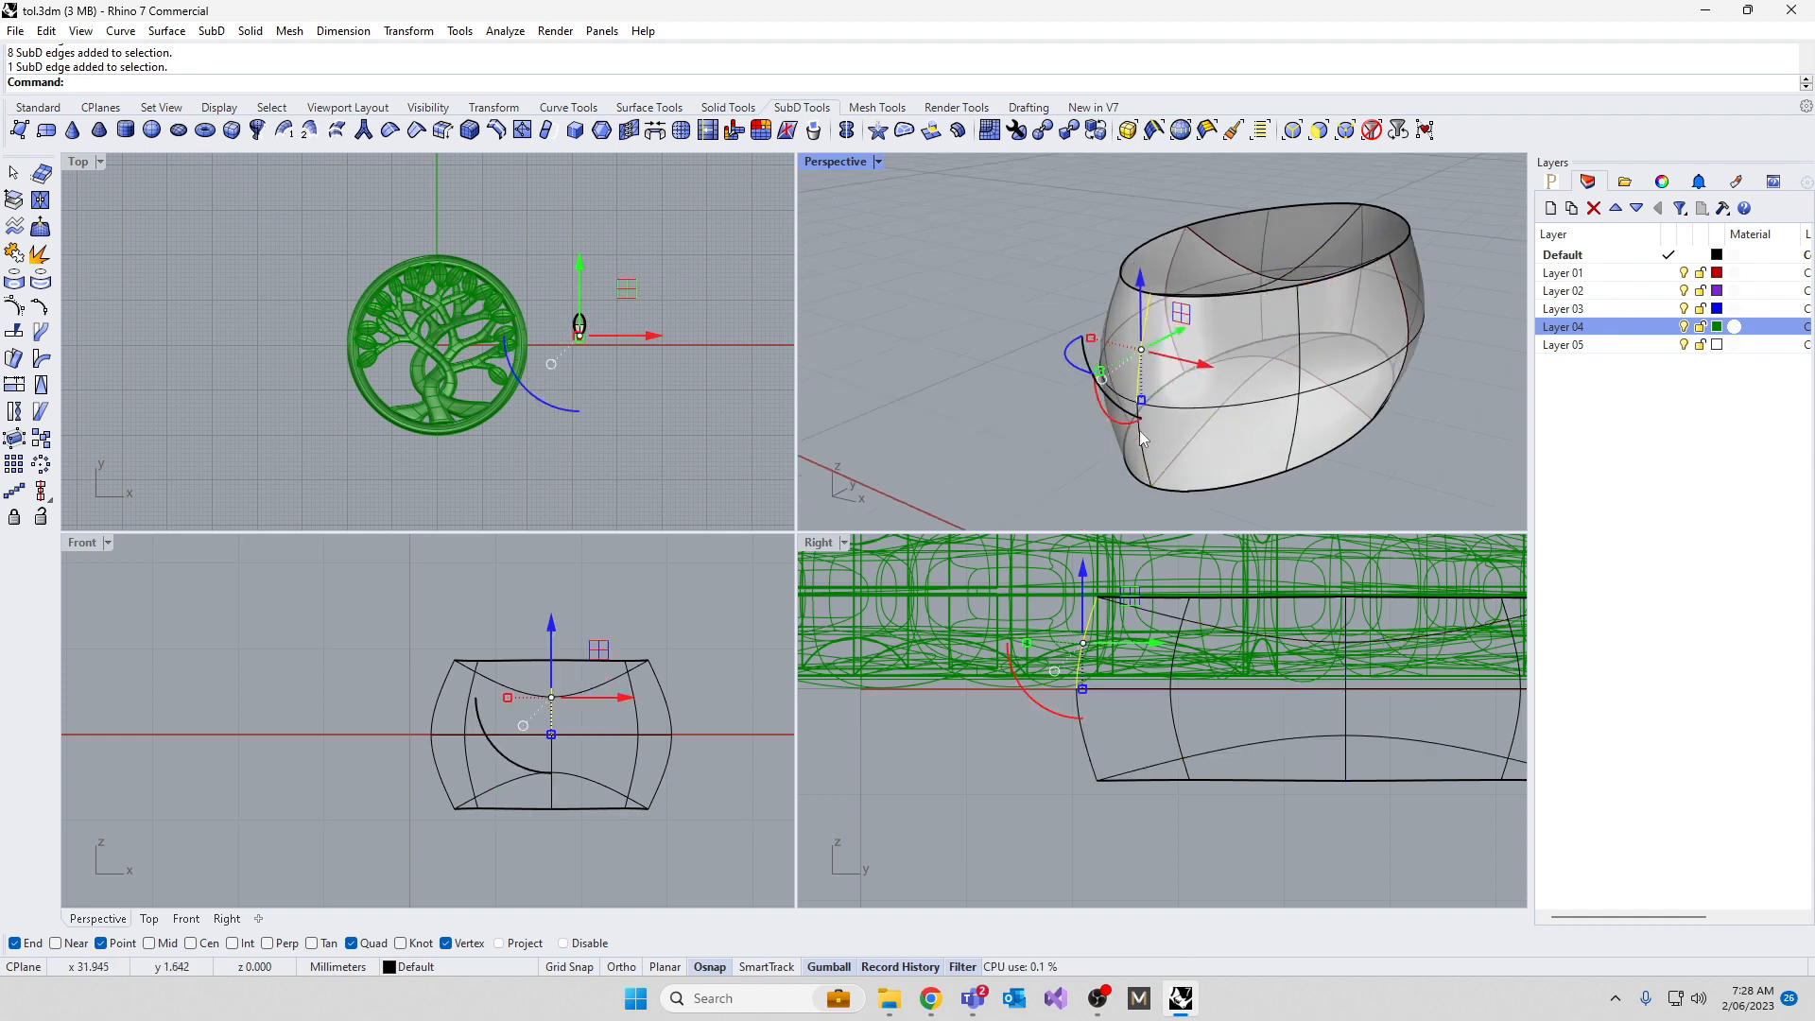
{"action": "left_click", "coordinate": [1145, 458], "text": "shift"}
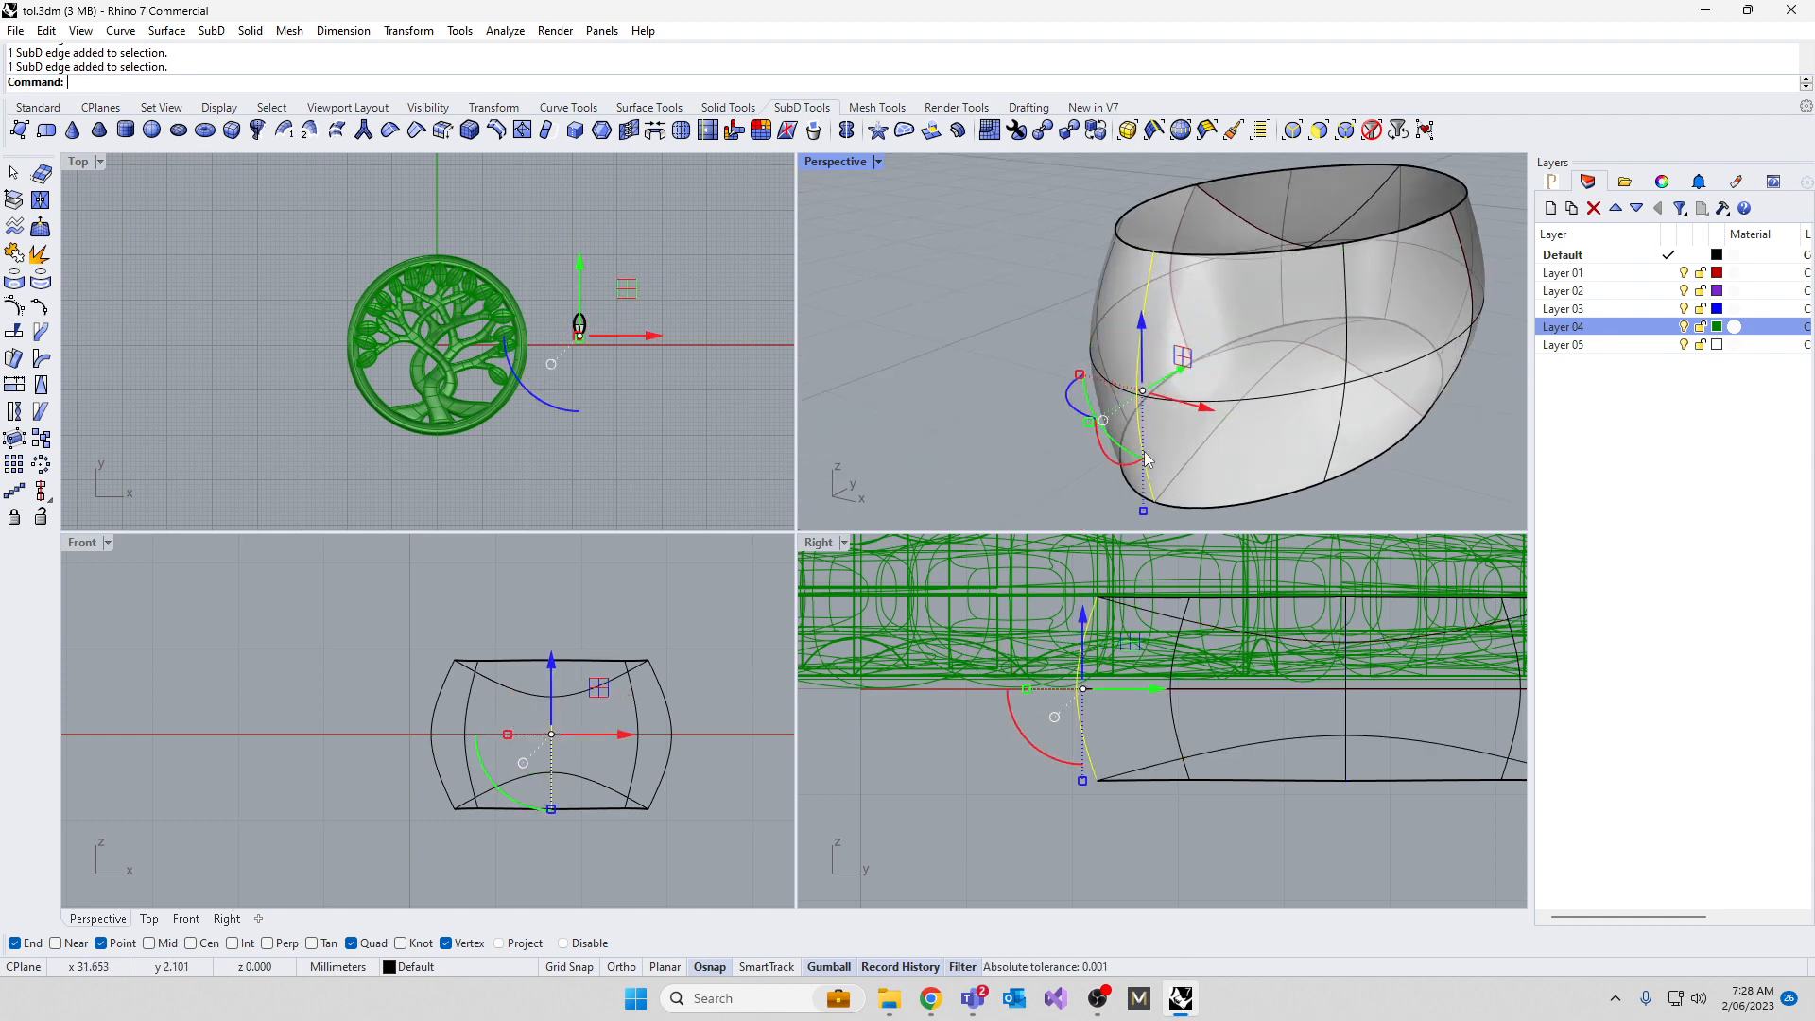
{"action": "left_click", "coordinate": [500, 131]}
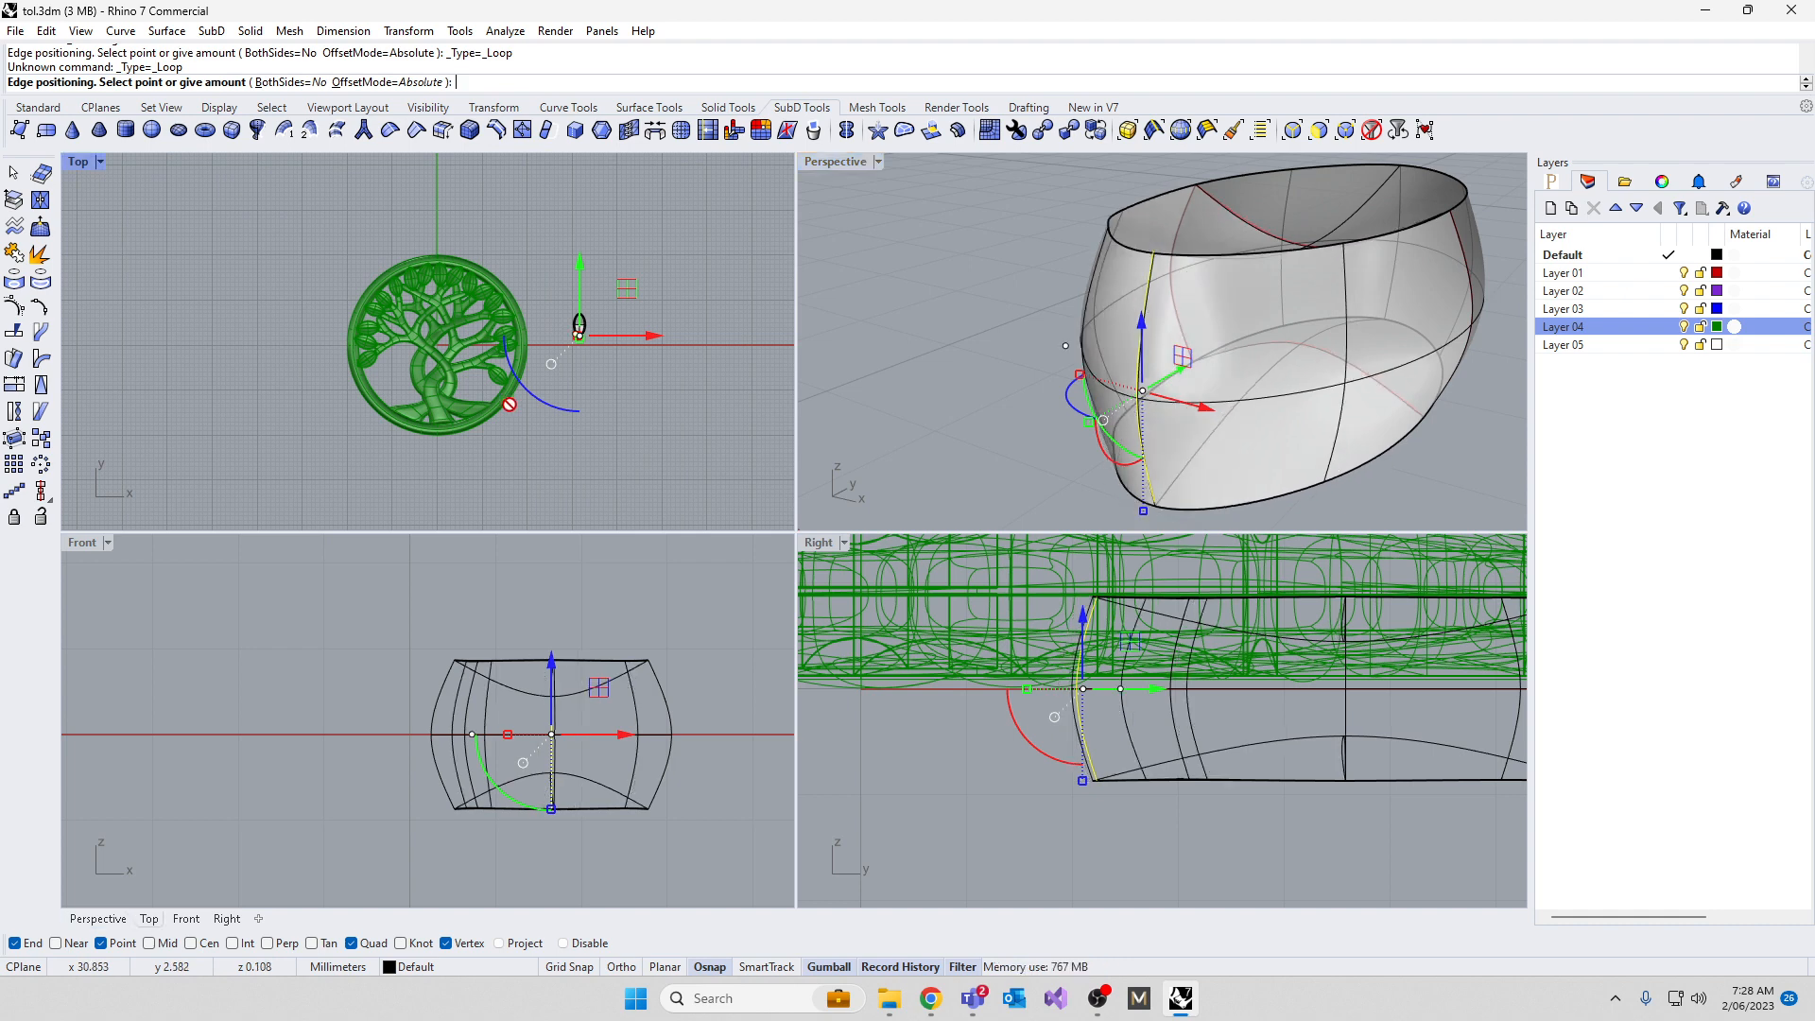
{"action": "scroll", "coordinate": [581, 337], "scroll_direction": "up", "scroll_amount": 15}
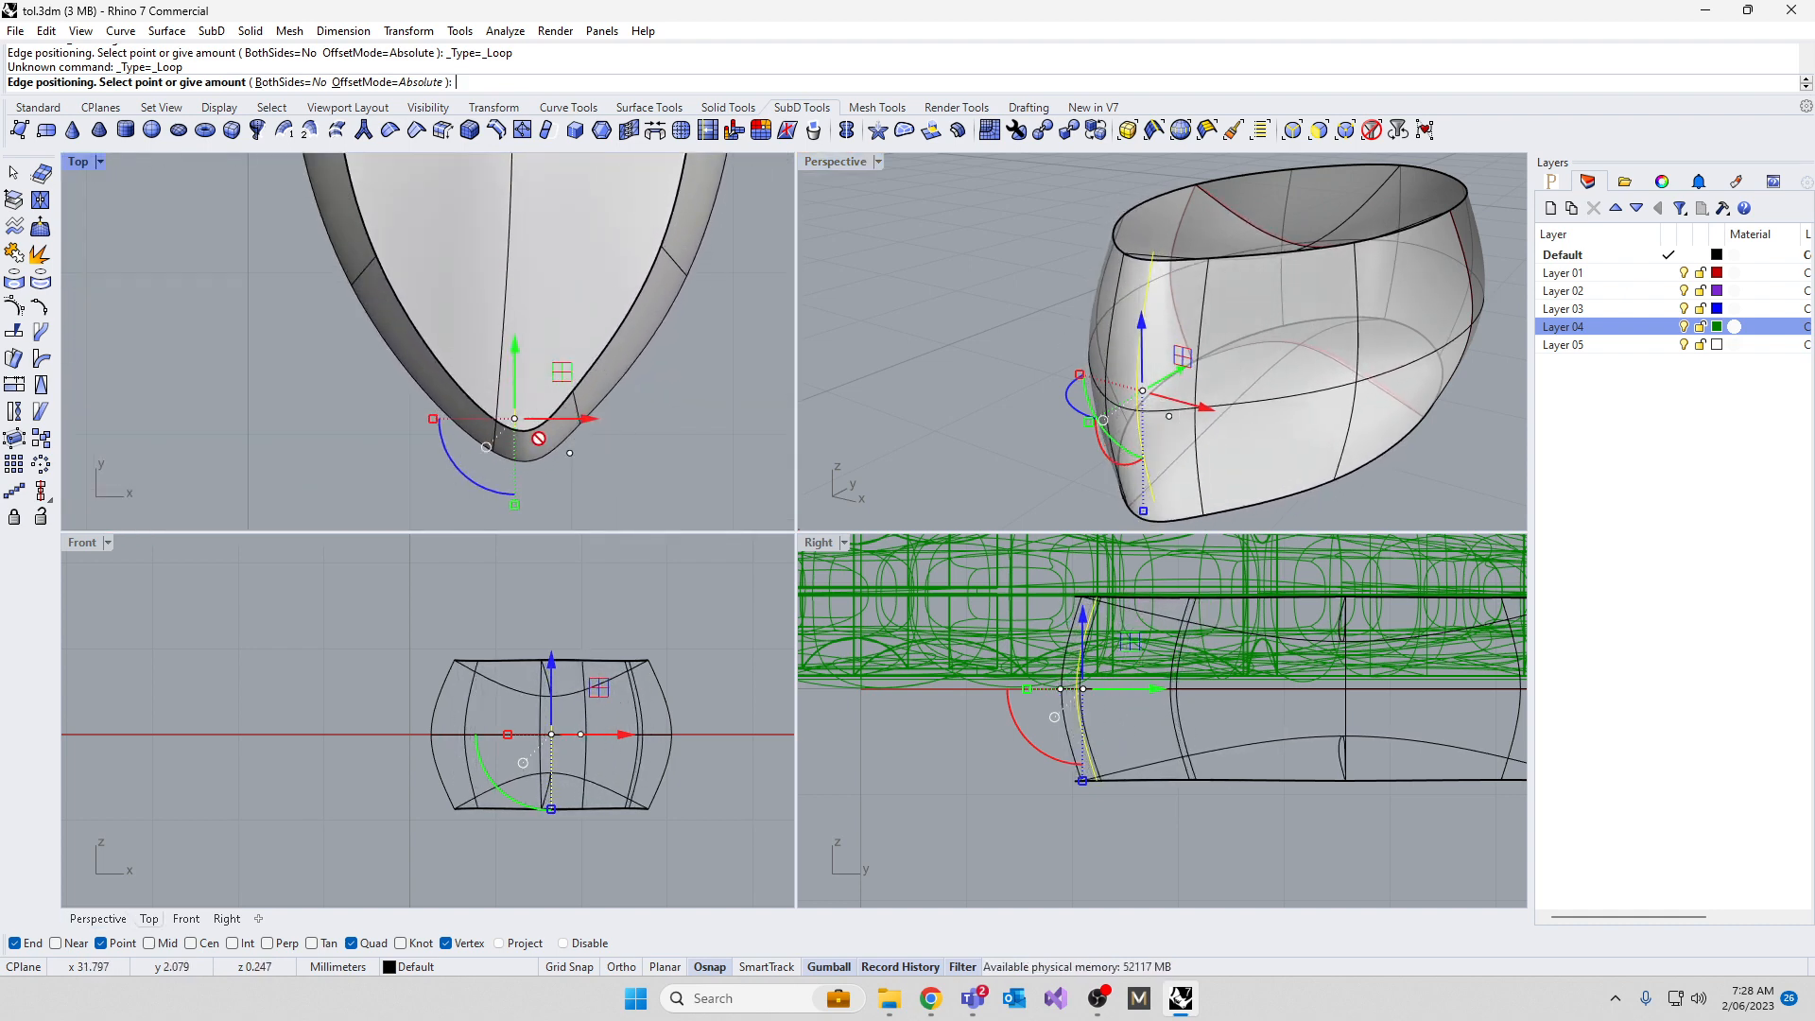
{"action": "key", "text": "alt"}
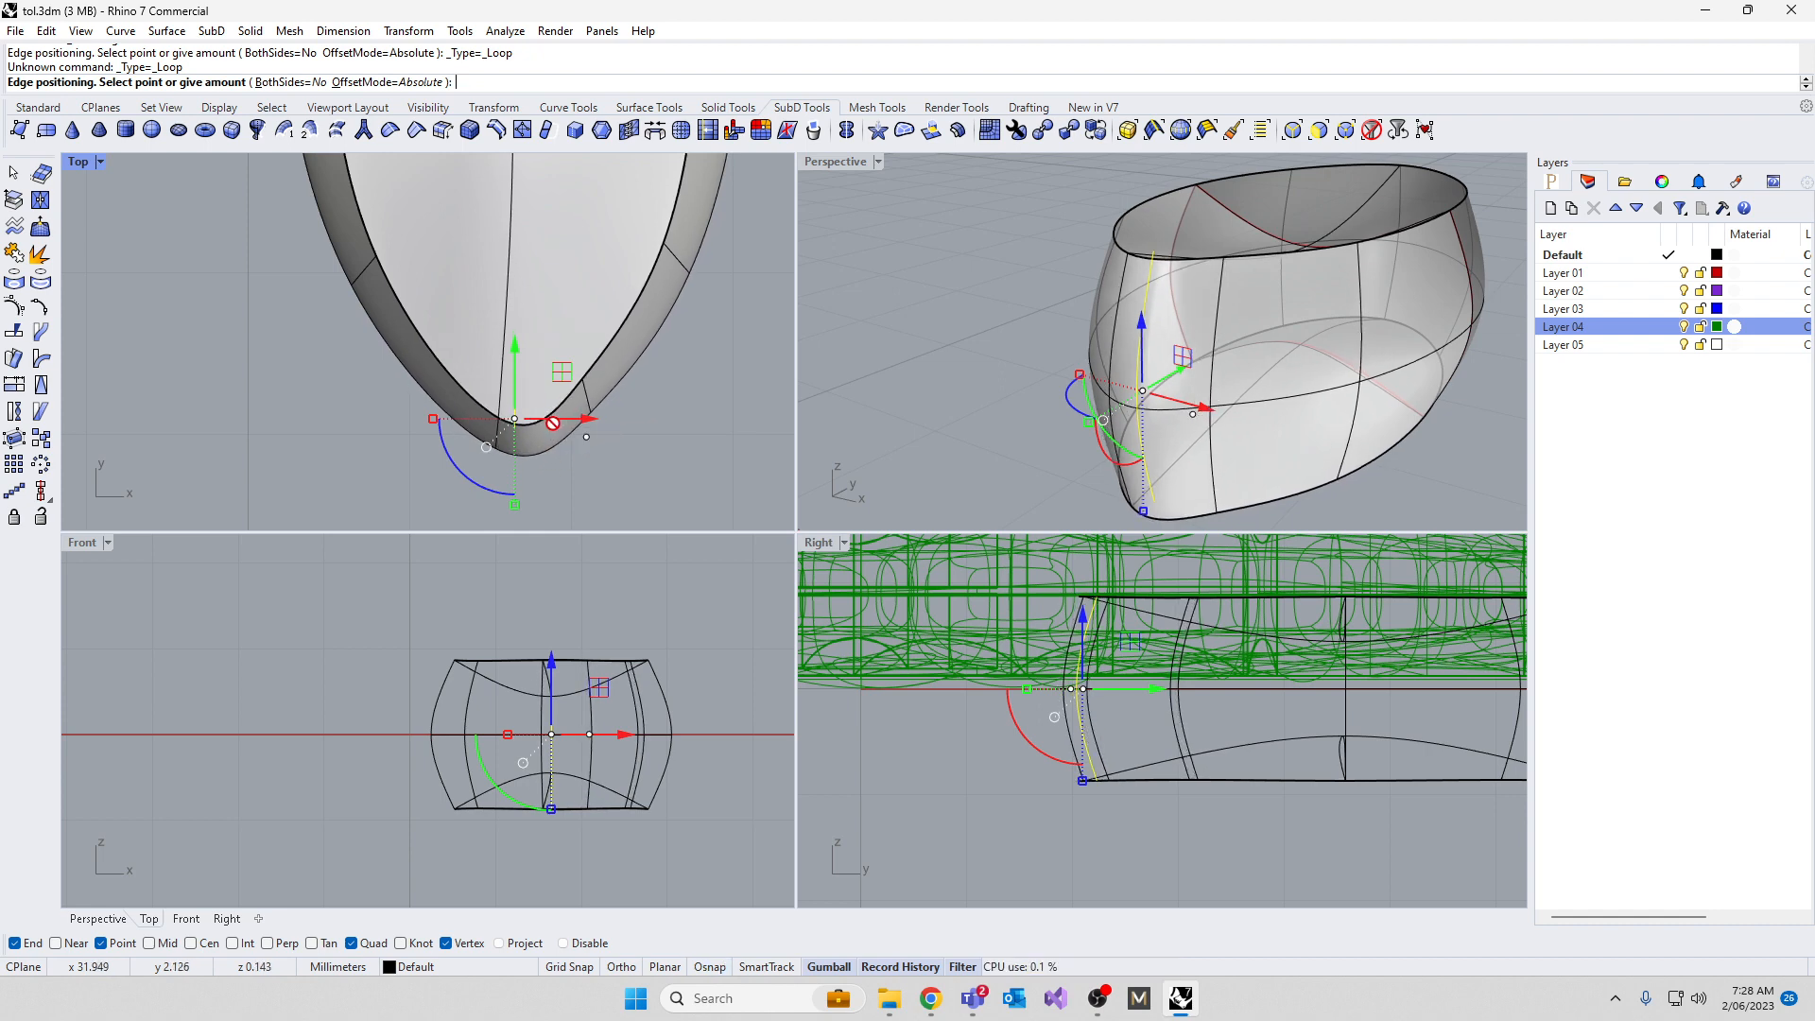
{"action": "left_click", "coordinate": [546, 397]}
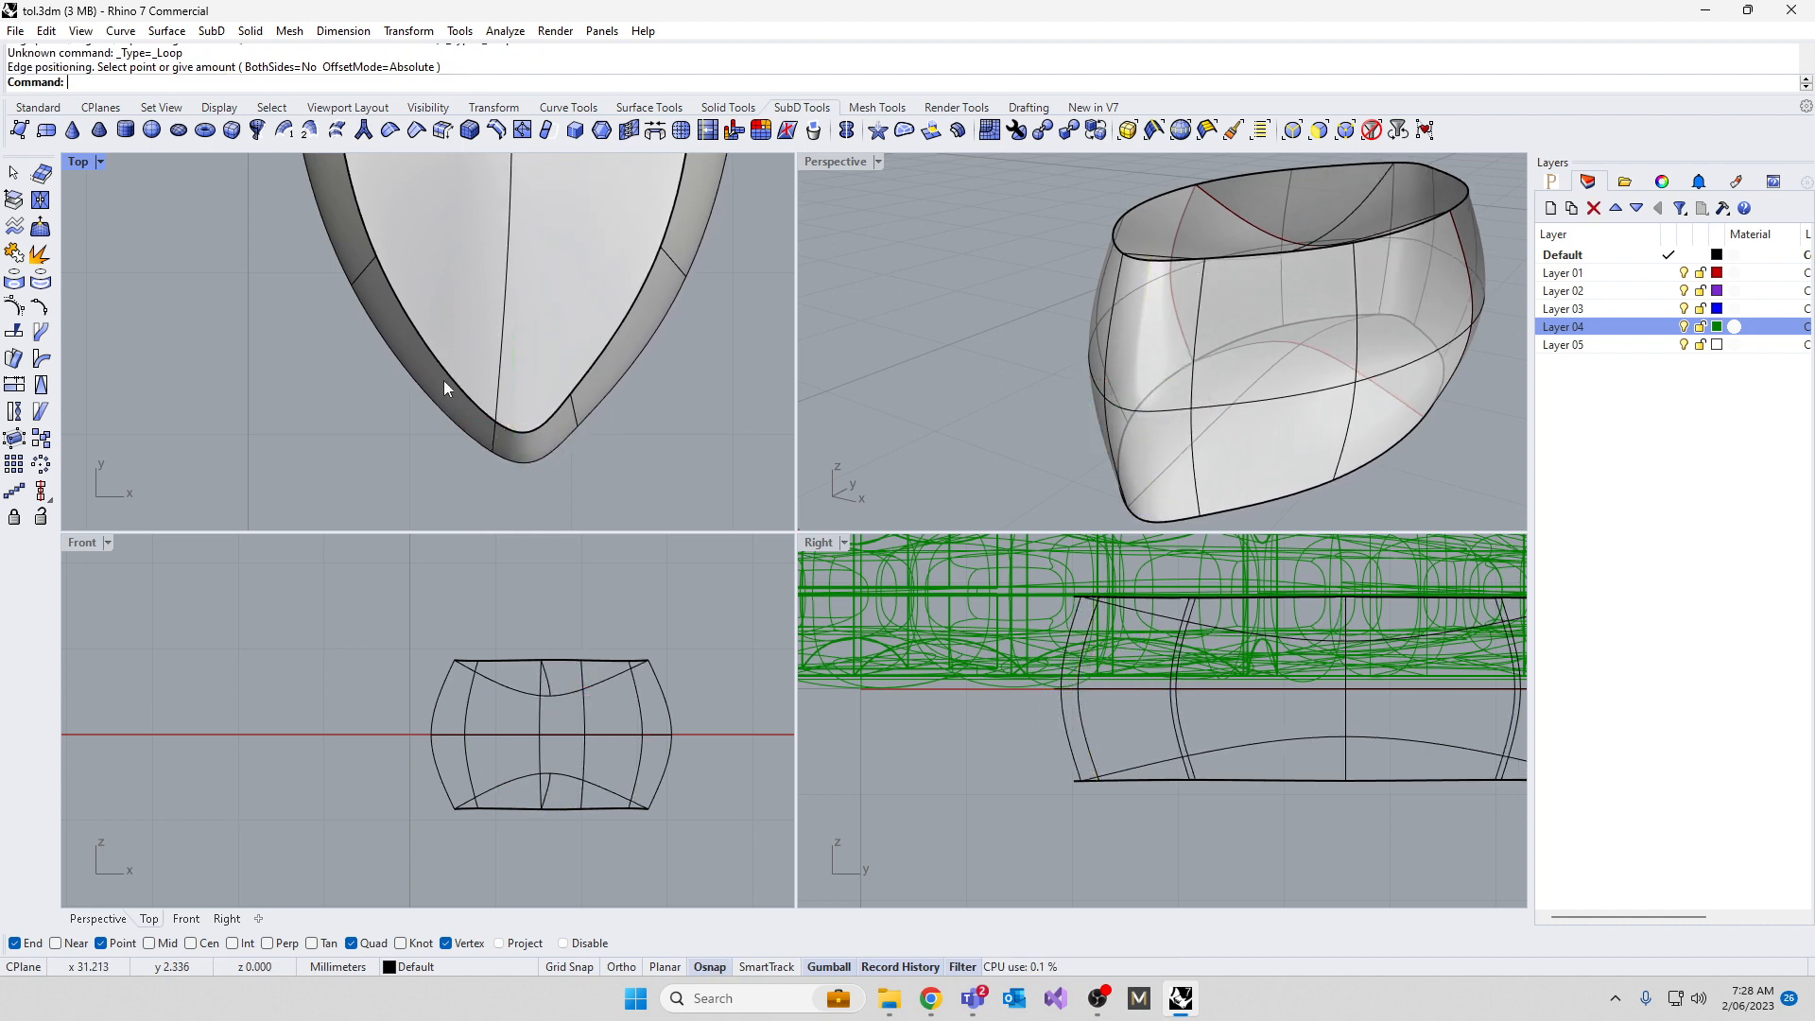
Insert matching SubD edges on the -X side of the near end, positioned symmetrically to those on the +X side
{"action": "double_click", "coordinate": [494, 439]}
{"action": "left_click", "coordinate": [1004, 390]}
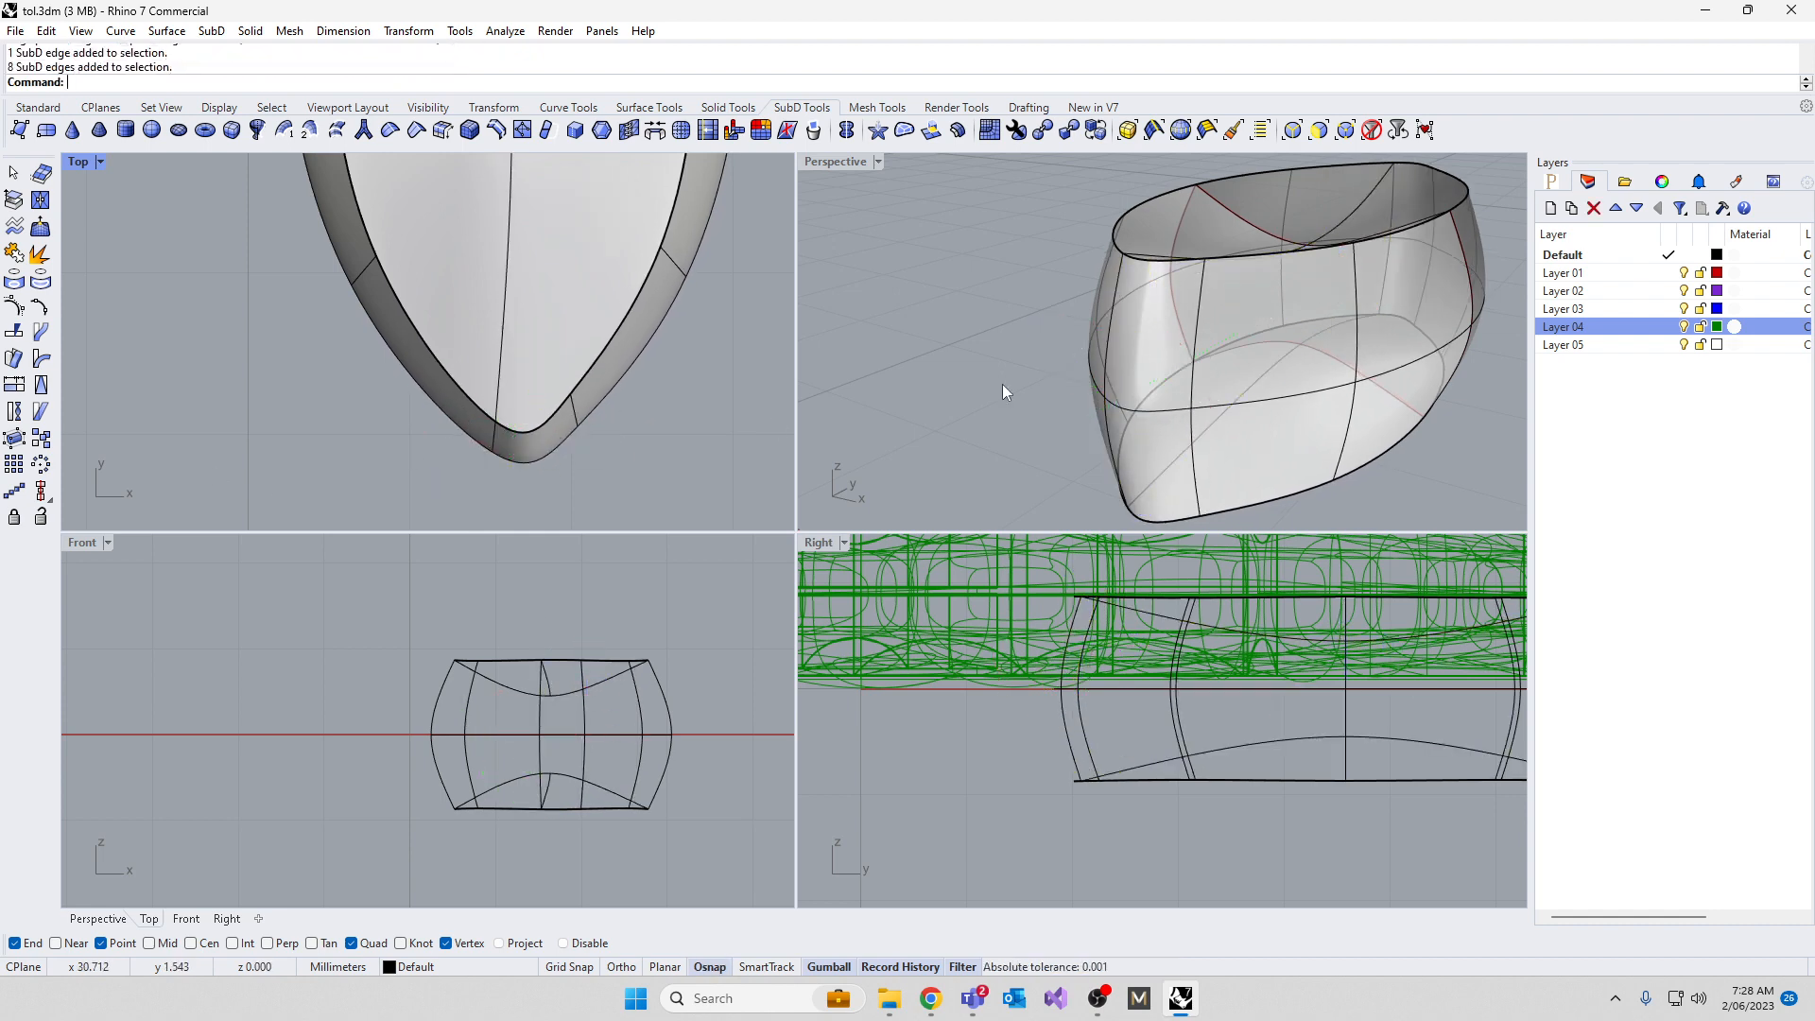
{"action": "left_click", "coordinate": [1104, 324]}
{"action": "right_click_drag", "start_coordinate": [954, 367], "coordinate": [1070, 305]}
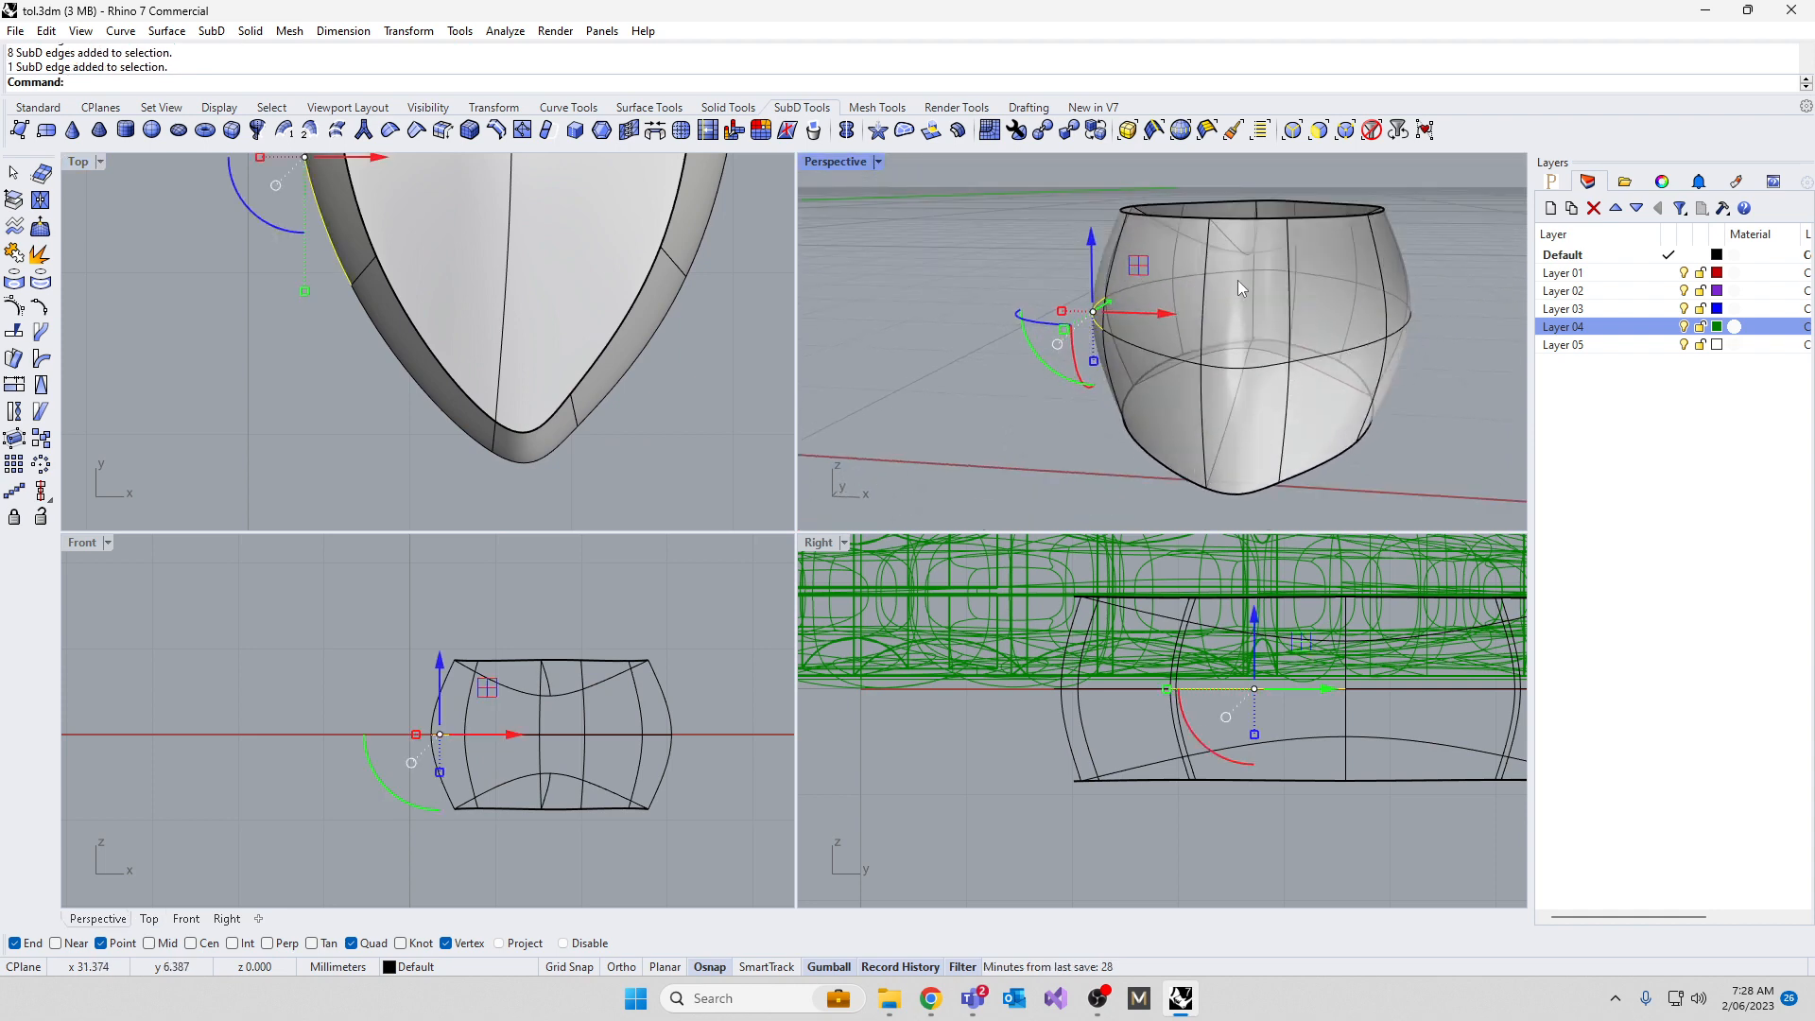
{"action": "left_click", "coordinate": [1204, 310]}
{"action": "left_click", "coordinate": [1196, 433], "text": "shift"}
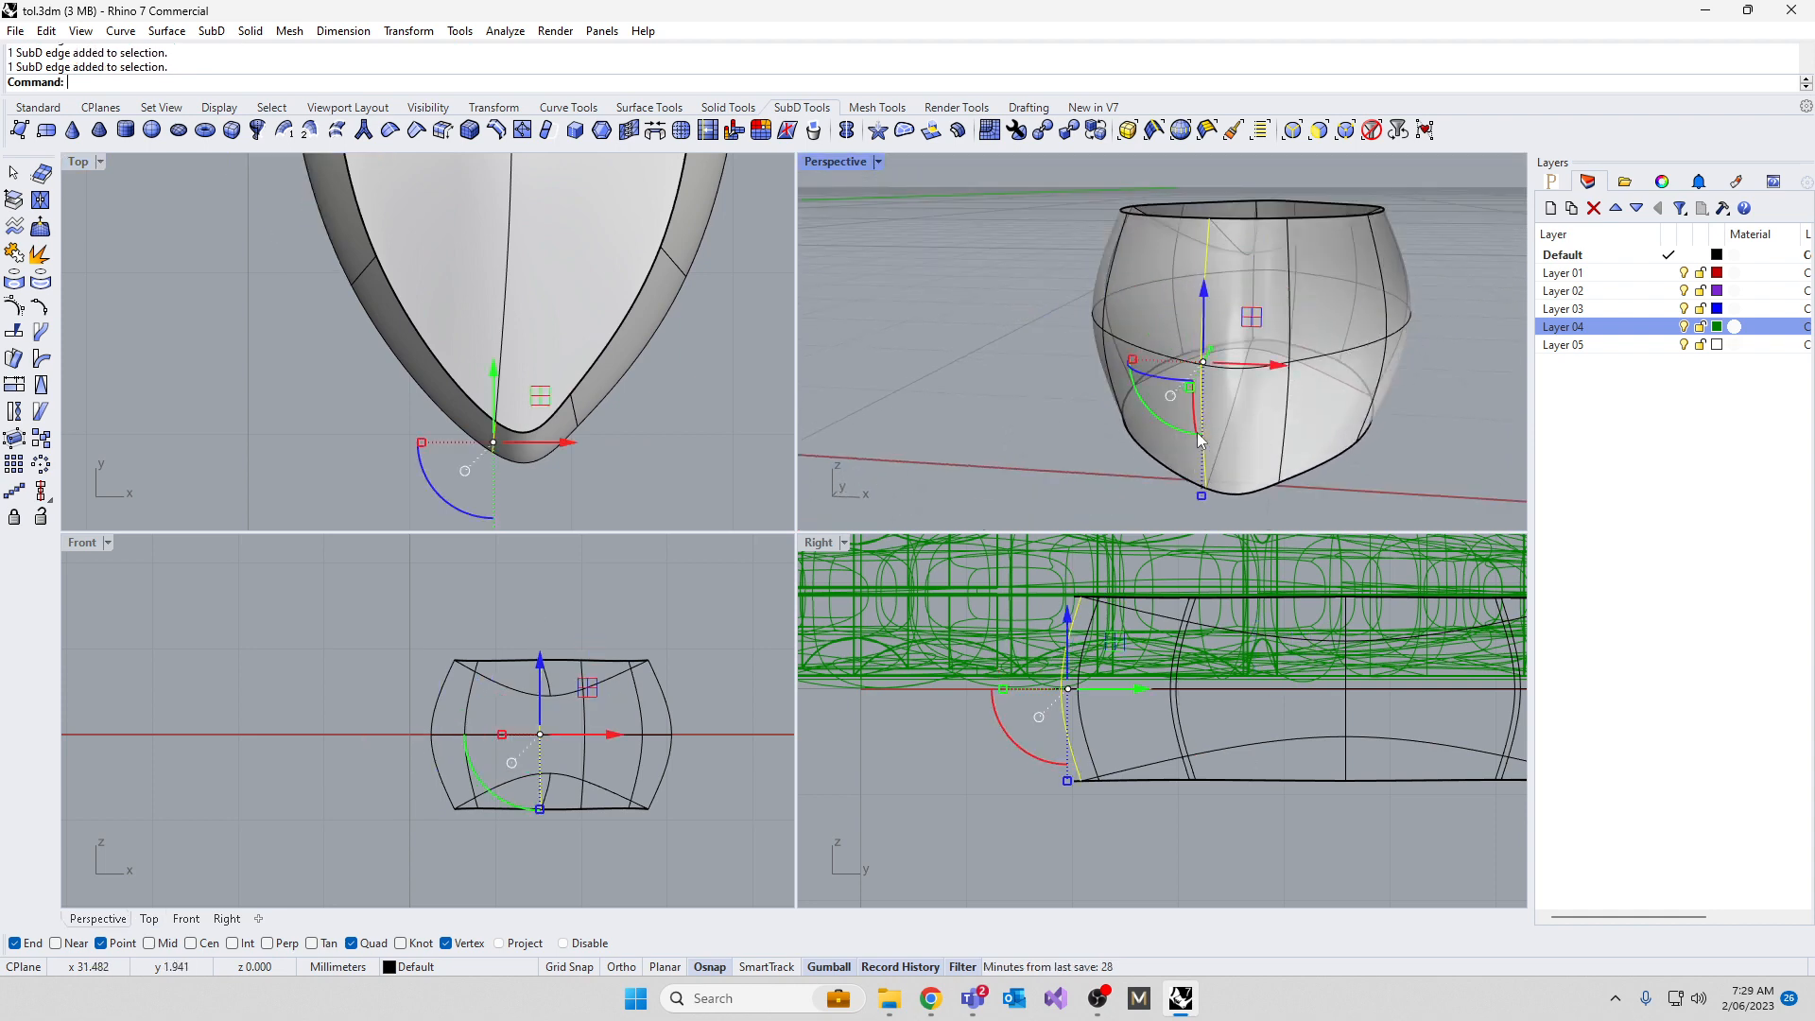
{"action": "right_click", "coordinate": [1198, 441]}
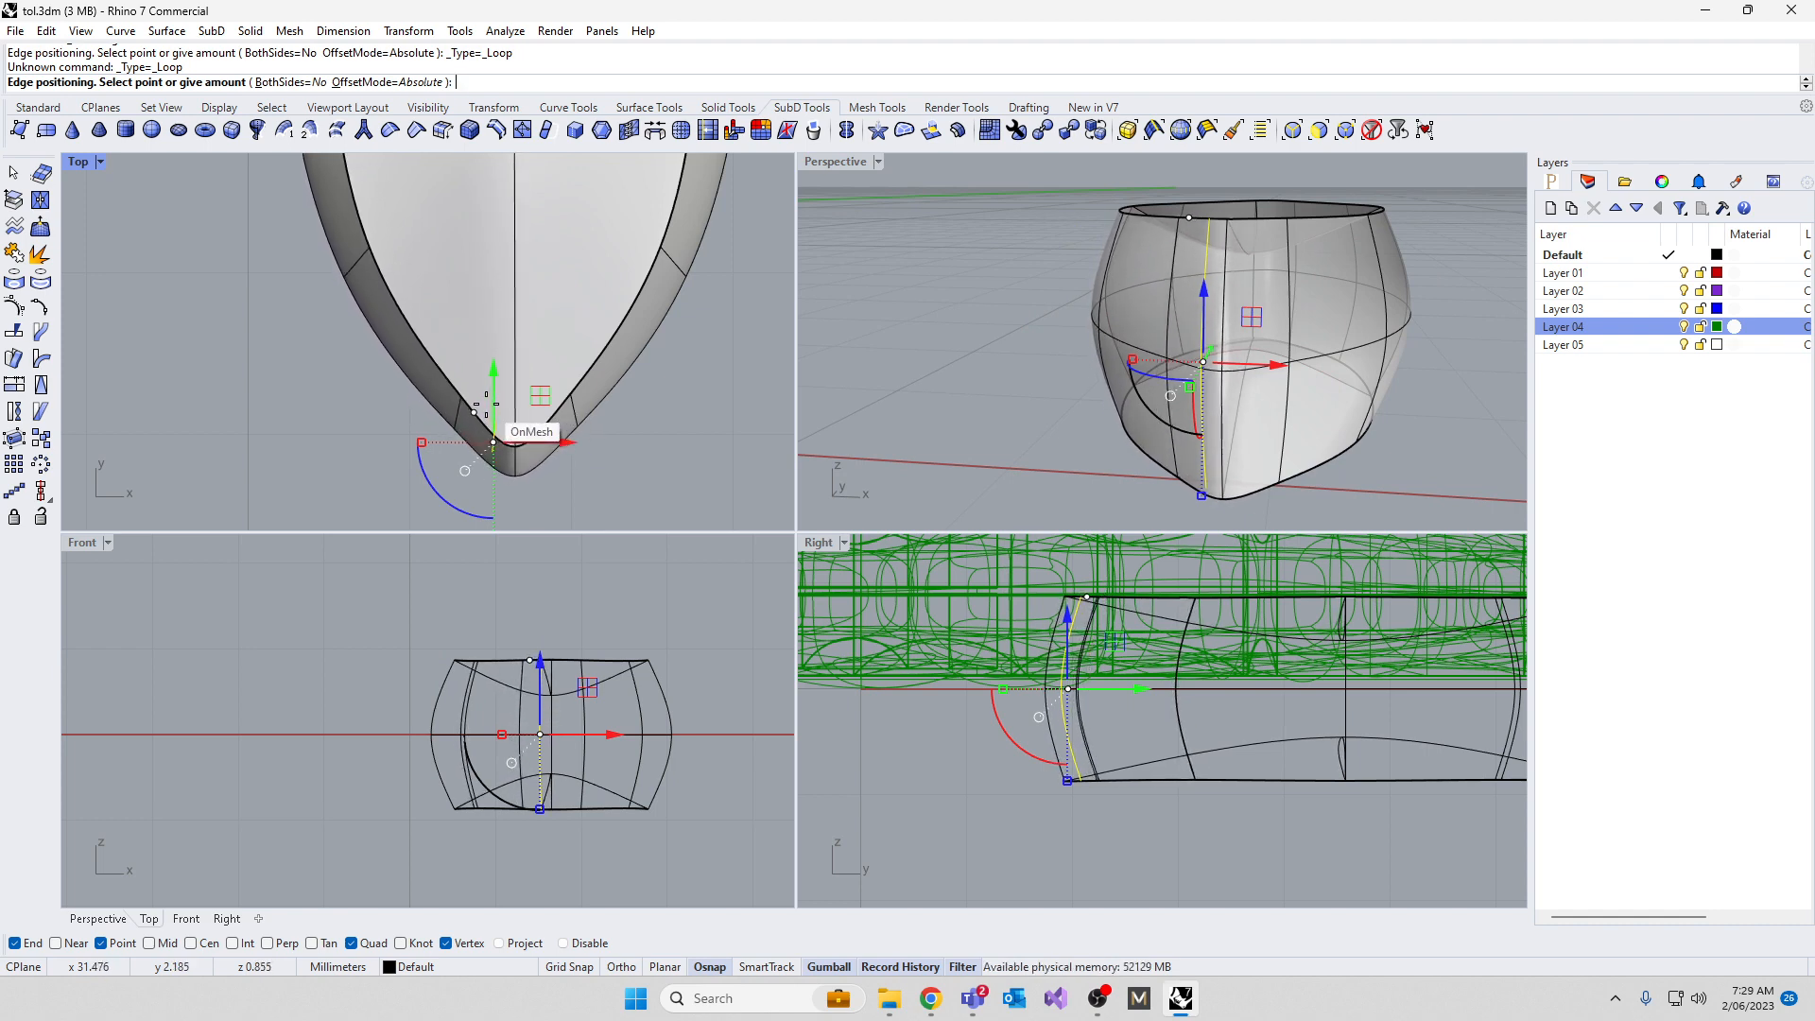
{"action": "key", "text": "Escape"}
Compare the leaf's shape with the pendant's existing leaves, then examine its outline in a maximized Top viewport
{"action": "right_click_drag", "start_coordinate": [1097, 341], "coordinate": [1041, 389]}
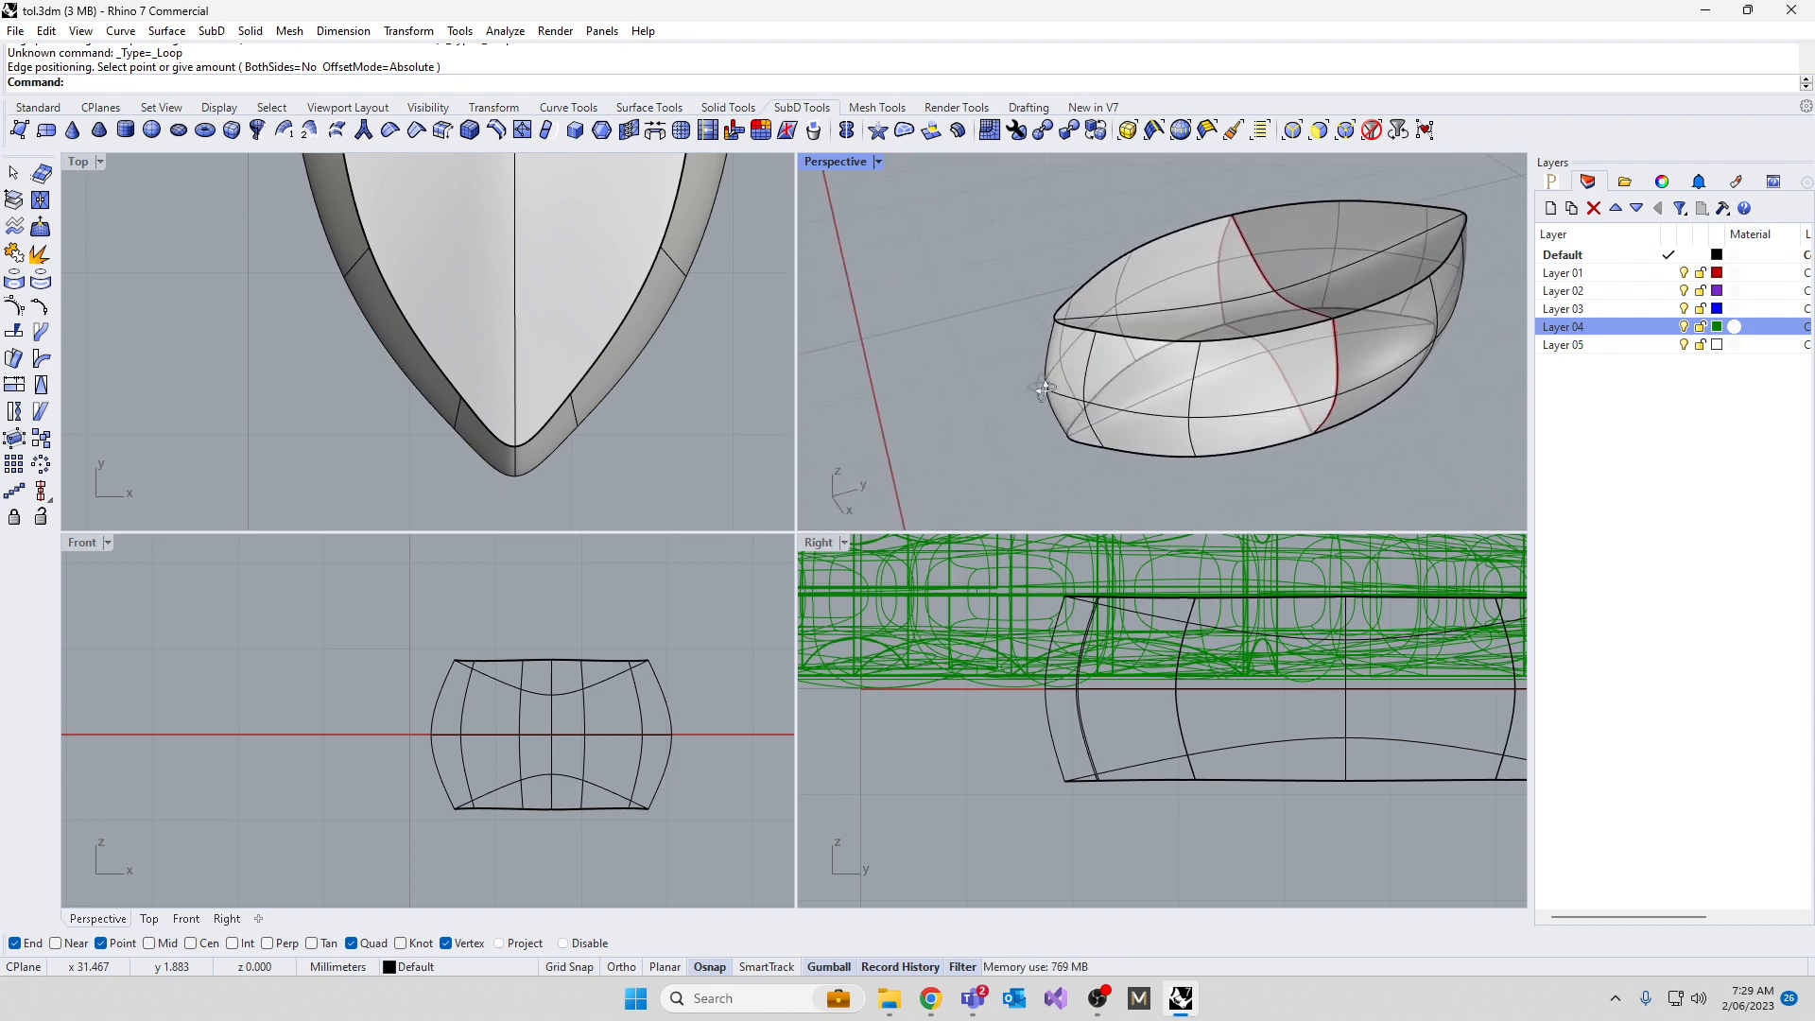
{"action": "scroll", "coordinate": [1122, 389], "scroll_direction": "down", "scroll_amount": 18}
{"action": "right_click_drag", "start_coordinate": [1246, 365], "coordinate": [1323, 425]}
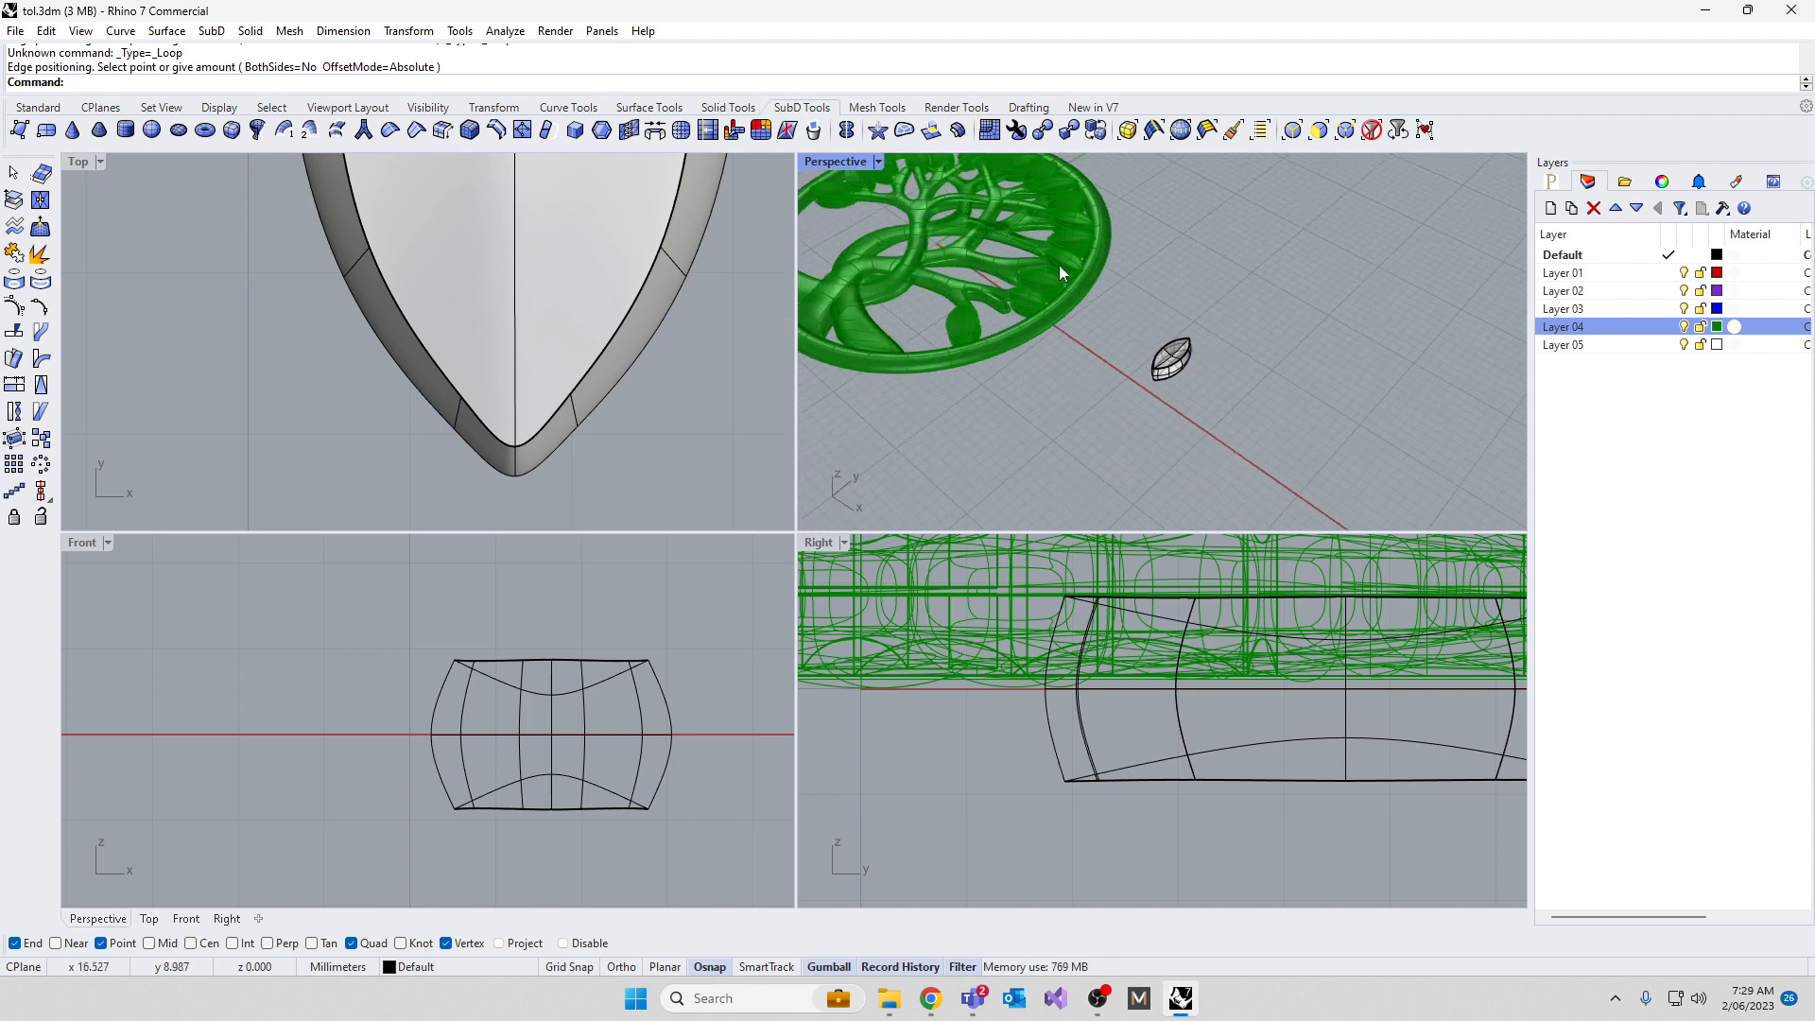
{"action": "scroll", "coordinate": [1058, 265], "scroll_direction": "up", "scroll_amount": 5}
{"action": "right_click_drag", "start_coordinate": [1137, 342], "coordinate": [1232, 412]}
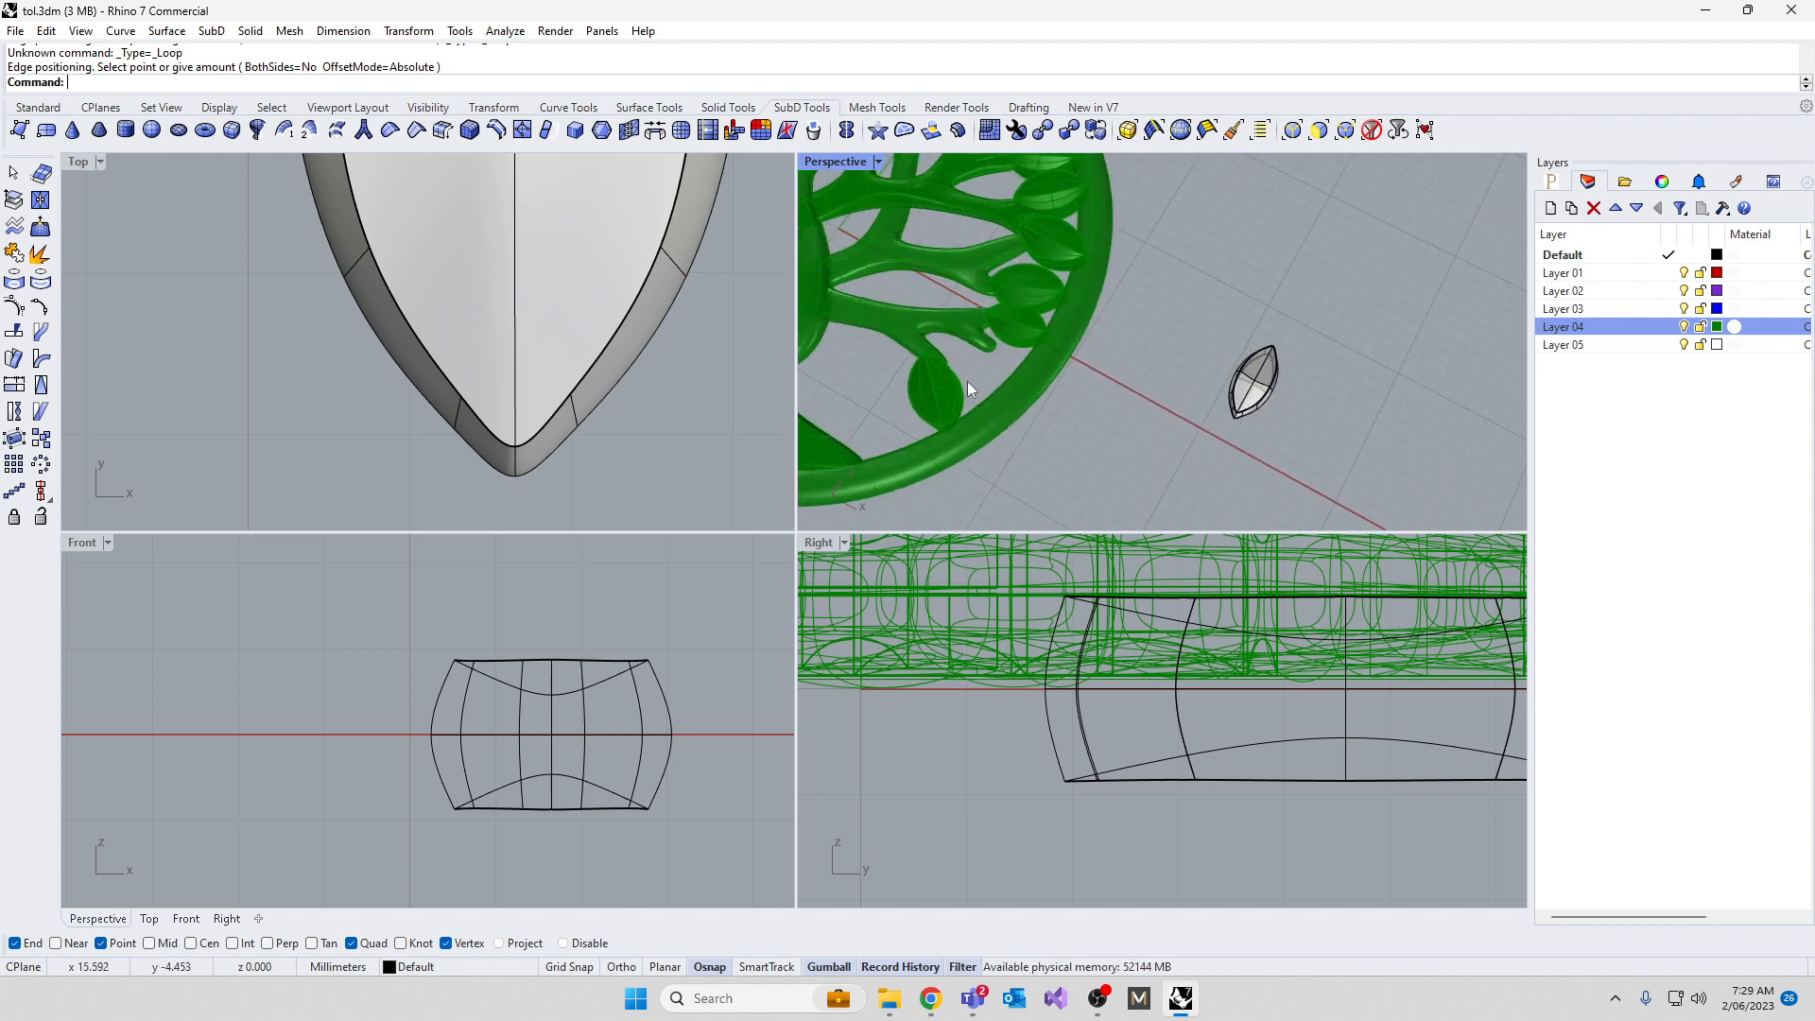
{"action": "scroll", "coordinate": [325, 395], "scroll_direction": "down", "scroll_amount": 6}
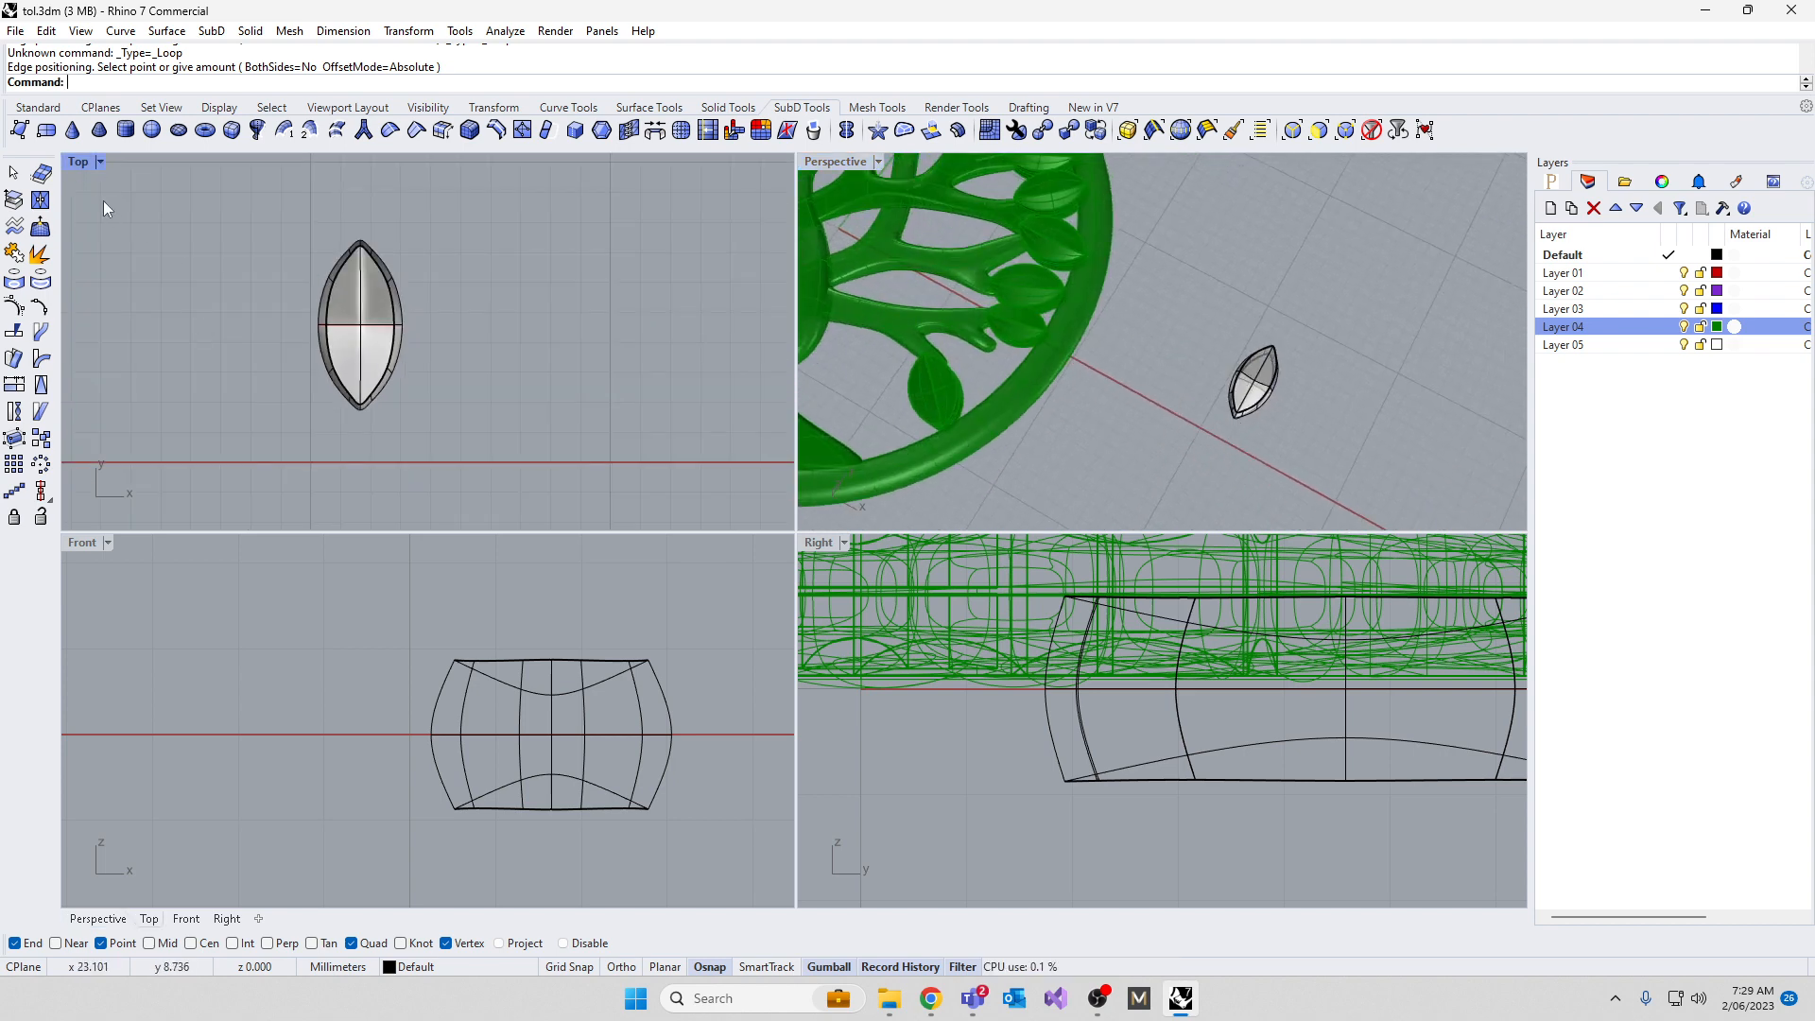
{"action": "double_click", "coordinate": [76, 161]}
{"action": "scroll", "coordinate": [605, 312], "scroll_direction": "up", "scroll_amount": 2}
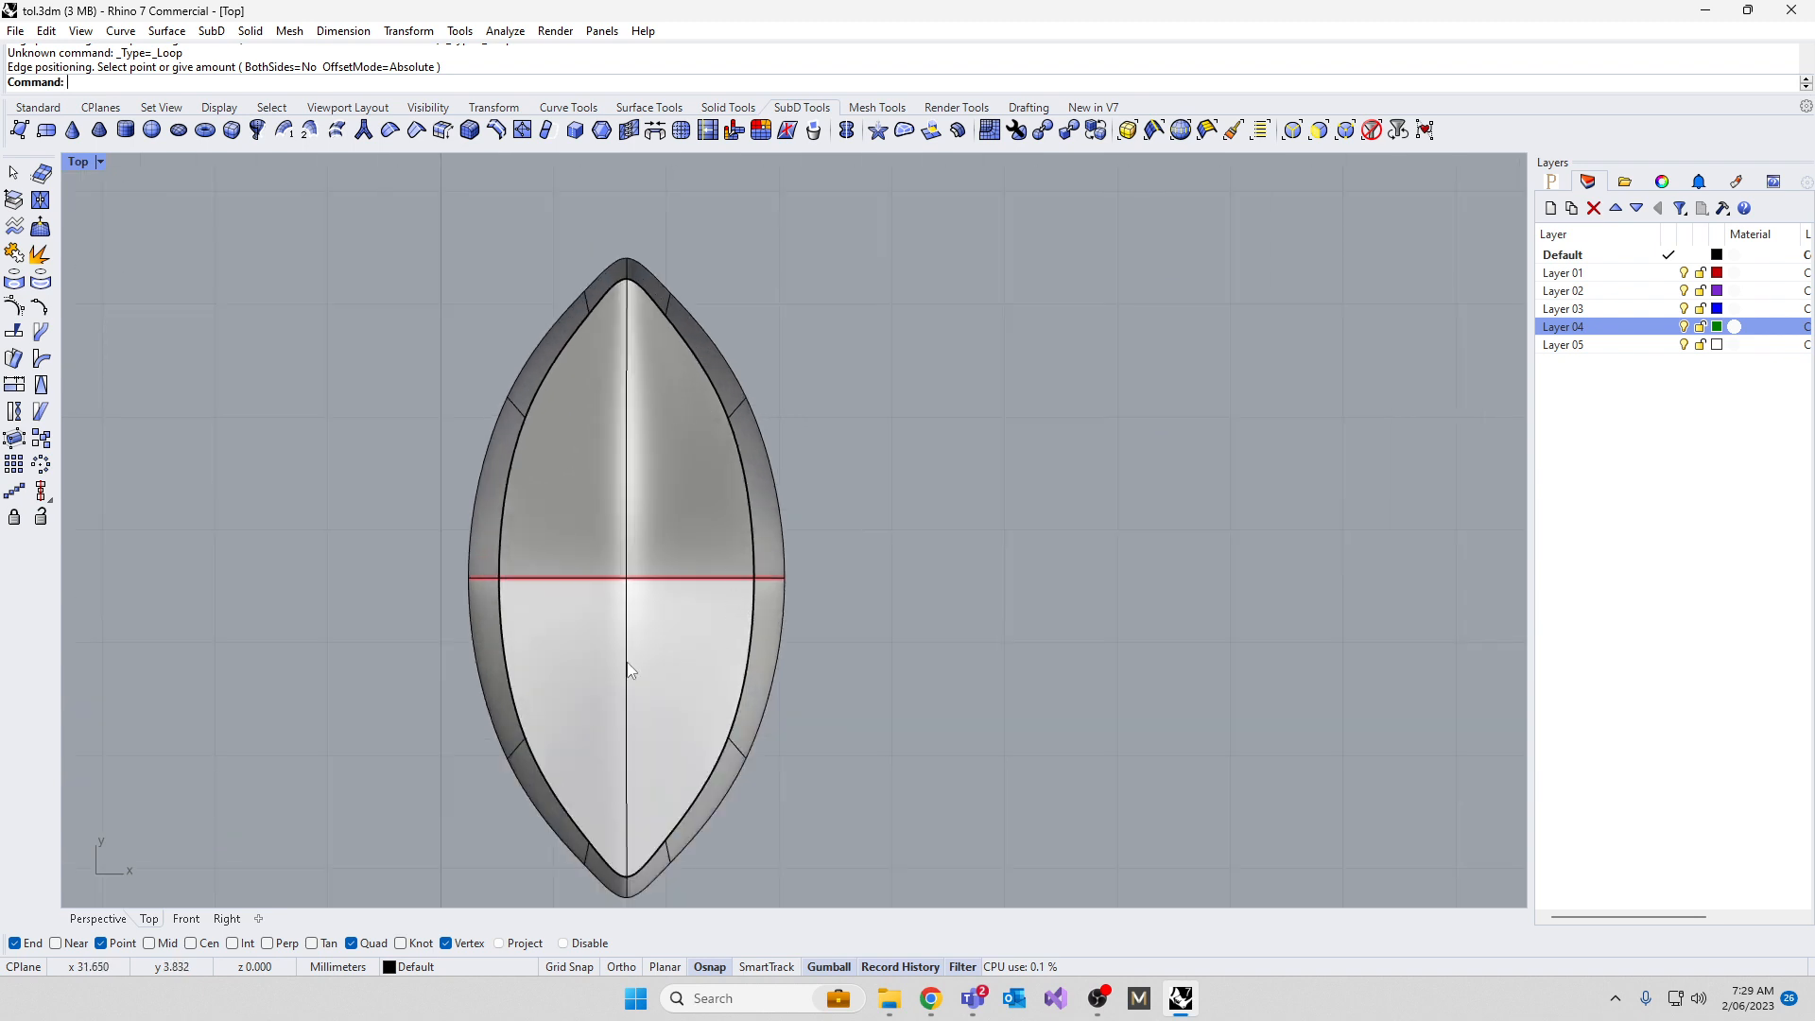
Add a second Reflect symmetry to the leaf about its lengthwise centreline, keeping the -X half as the primary side
{"action": "right_click_drag", "start_coordinate": [626, 663], "coordinate": [701, 504]}
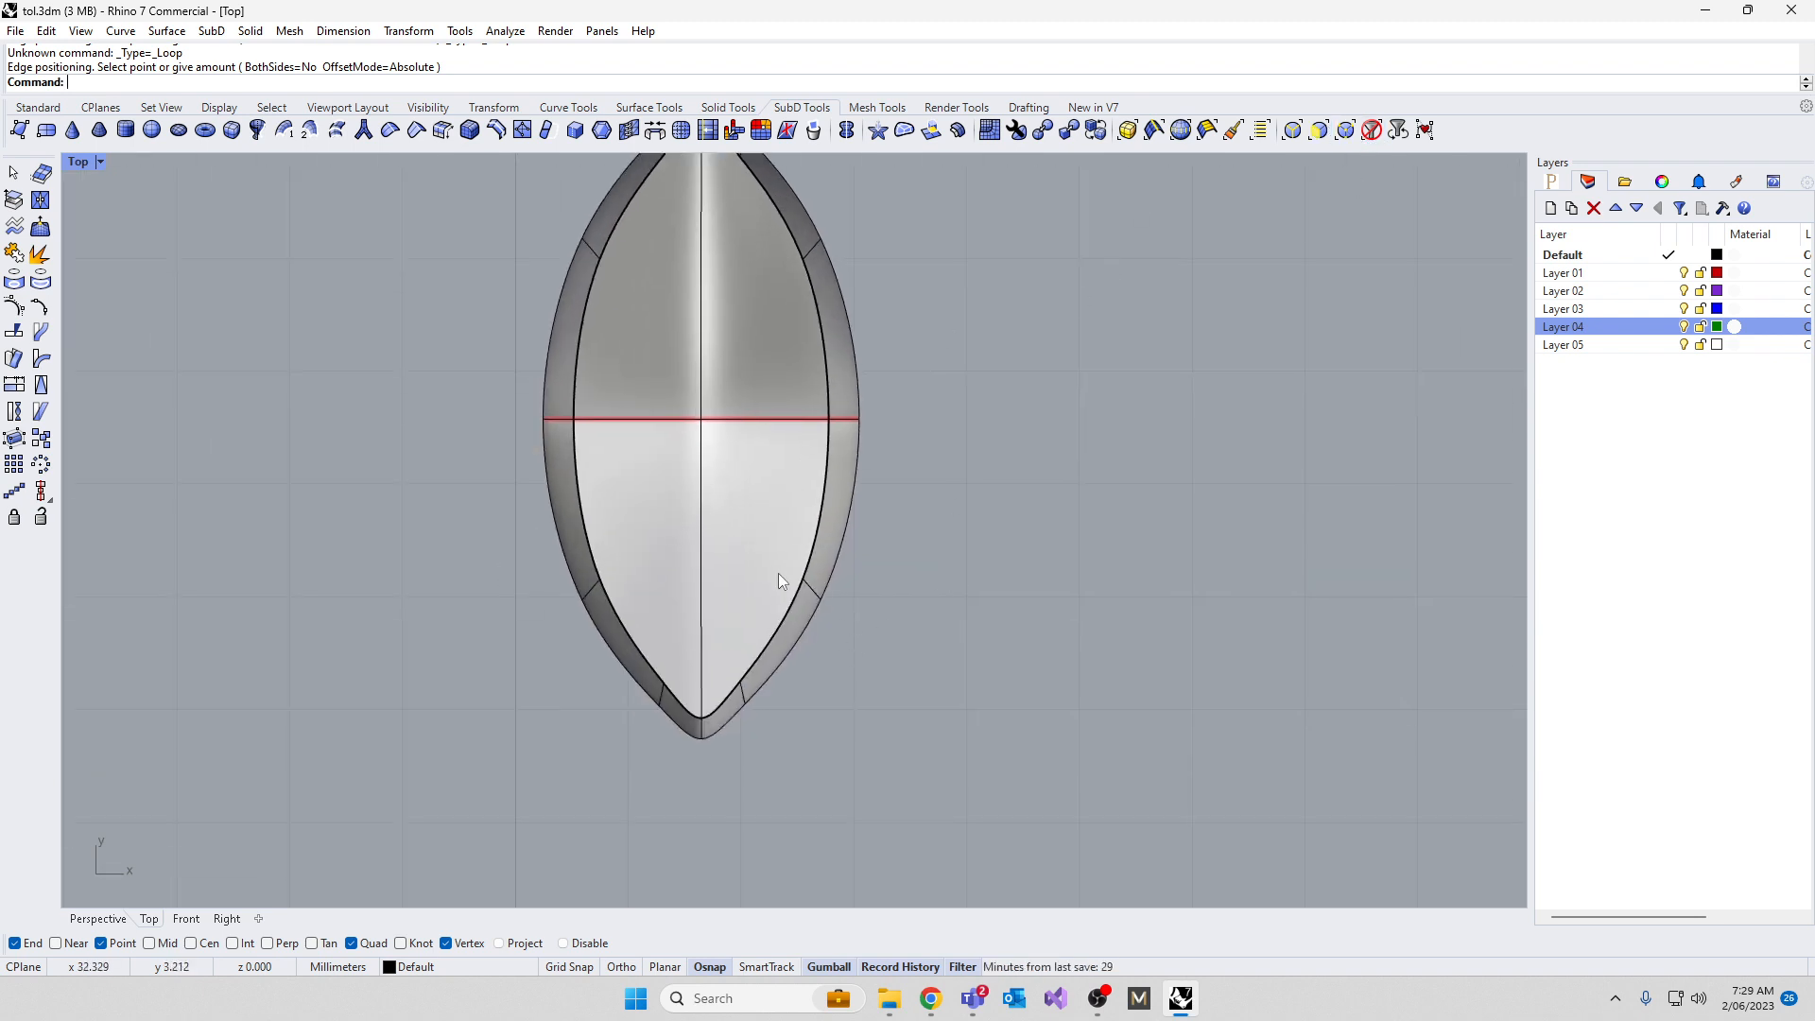
{"action": "left_click", "coordinate": [1372, 129]}
{"action": "left_click", "coordinate": [815, 520]}
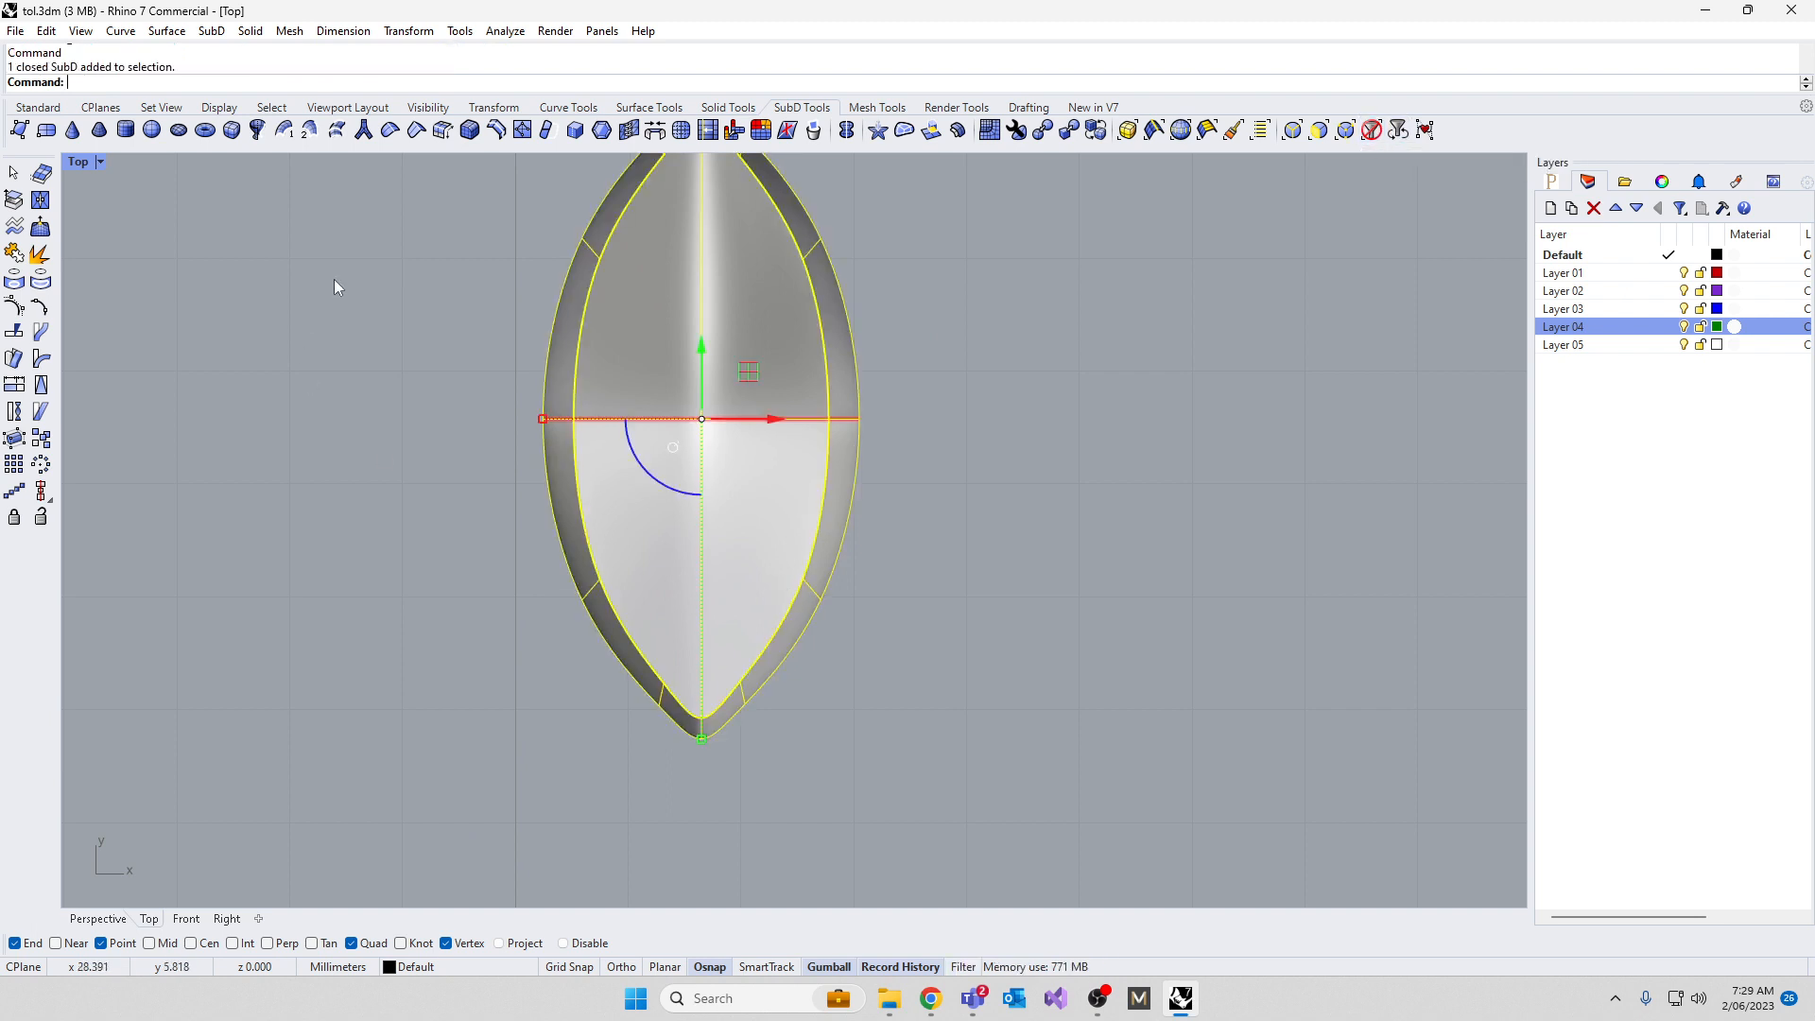
{"action": "scroll", "coordinate": [520, 558], "scroll_direction": "down", "scroll_amount": 1}
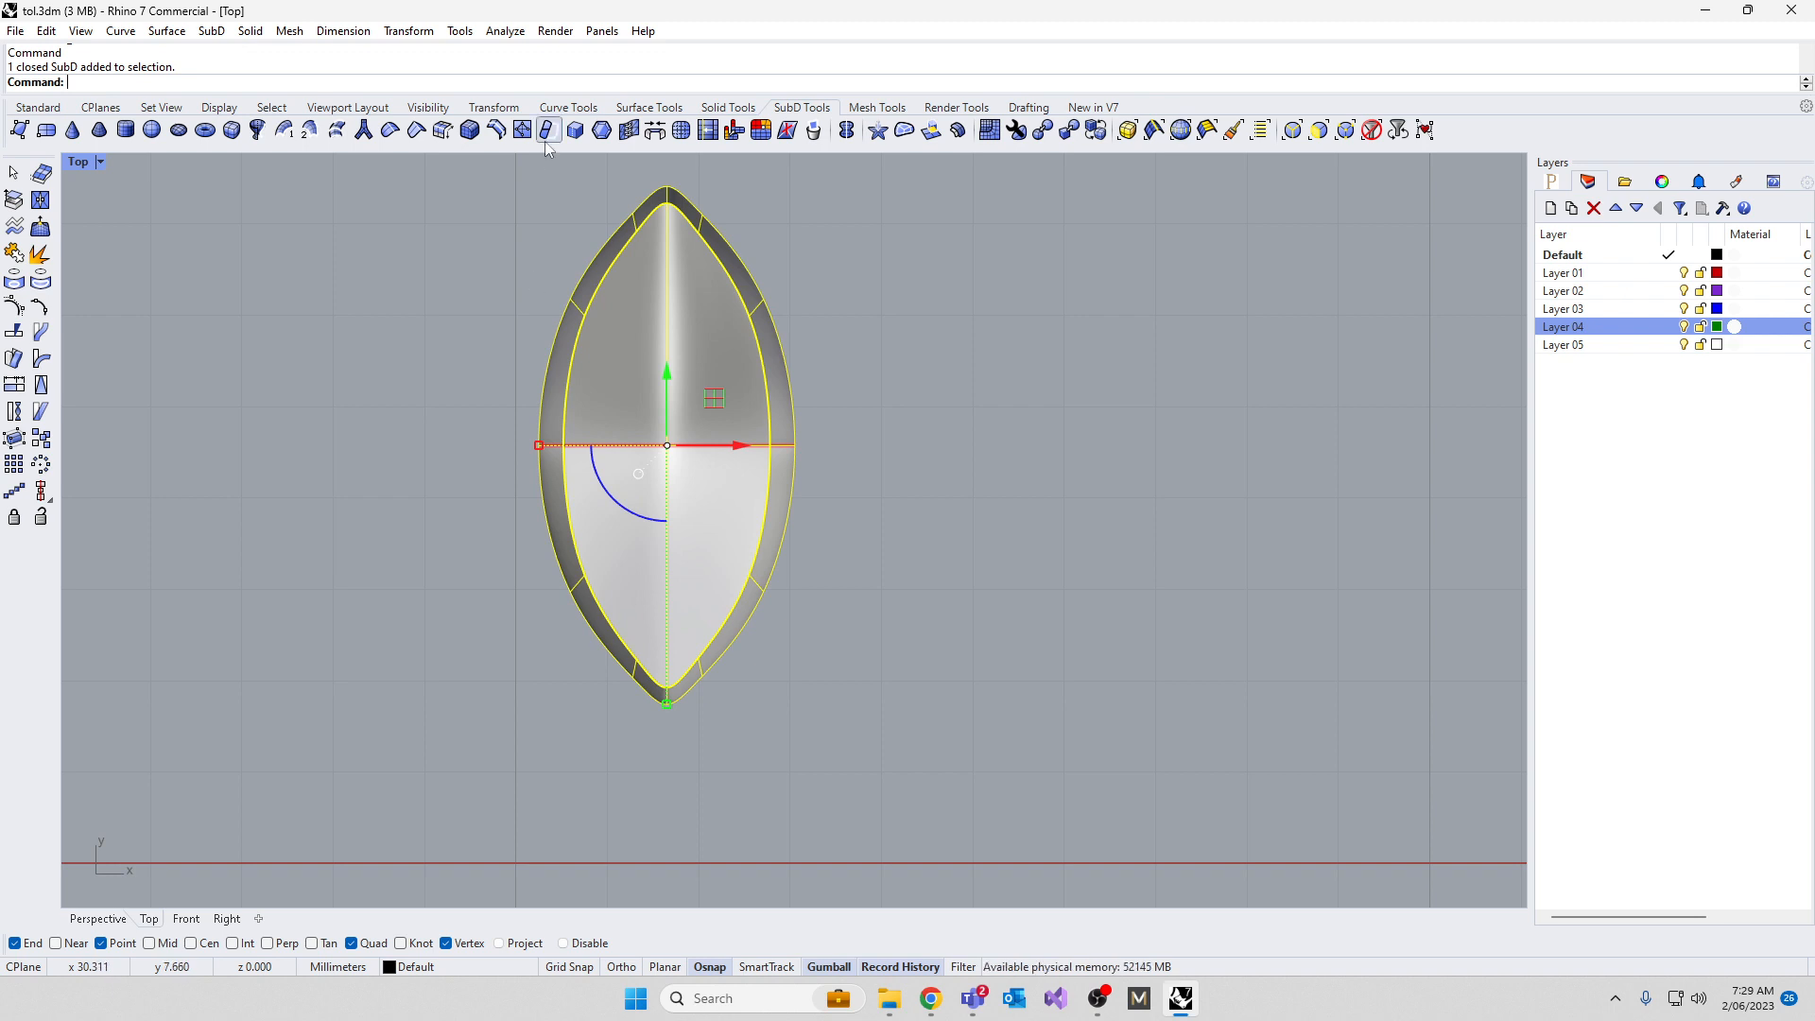
{"action": "left_click", "coordinate": [848, 132]}
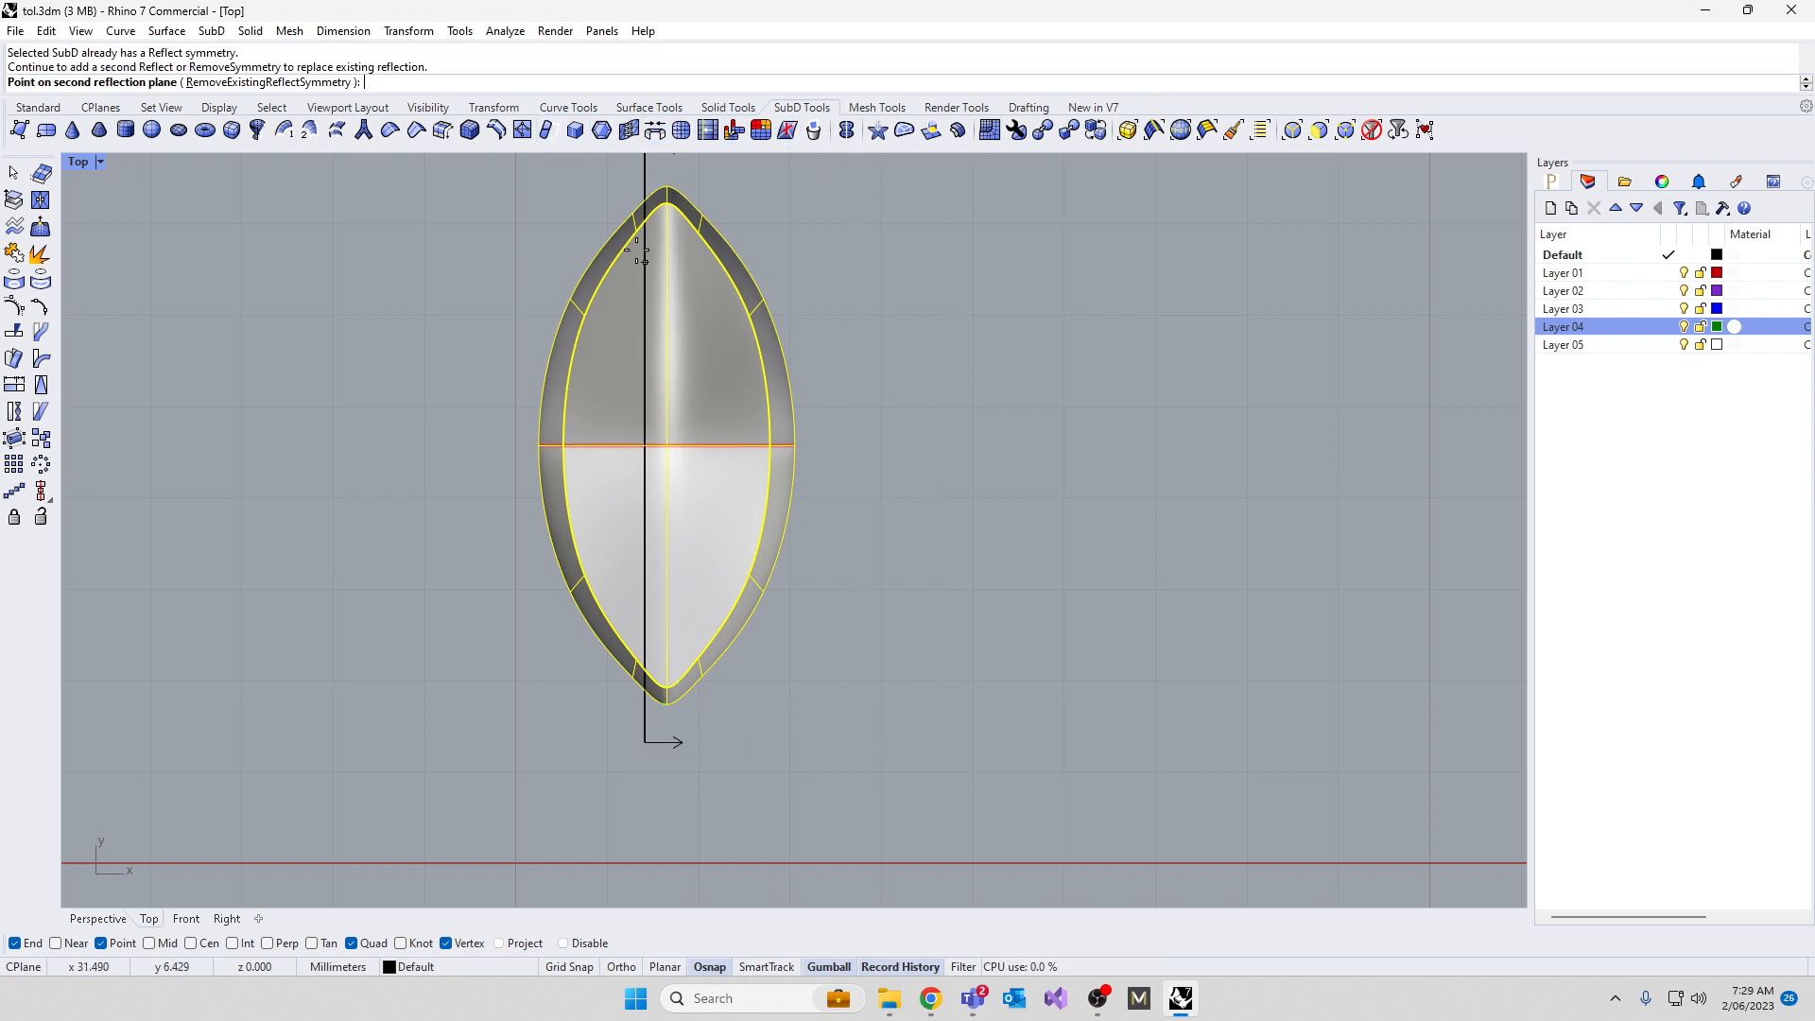
{"action": "left_click", "coordinate": [668, 718]}
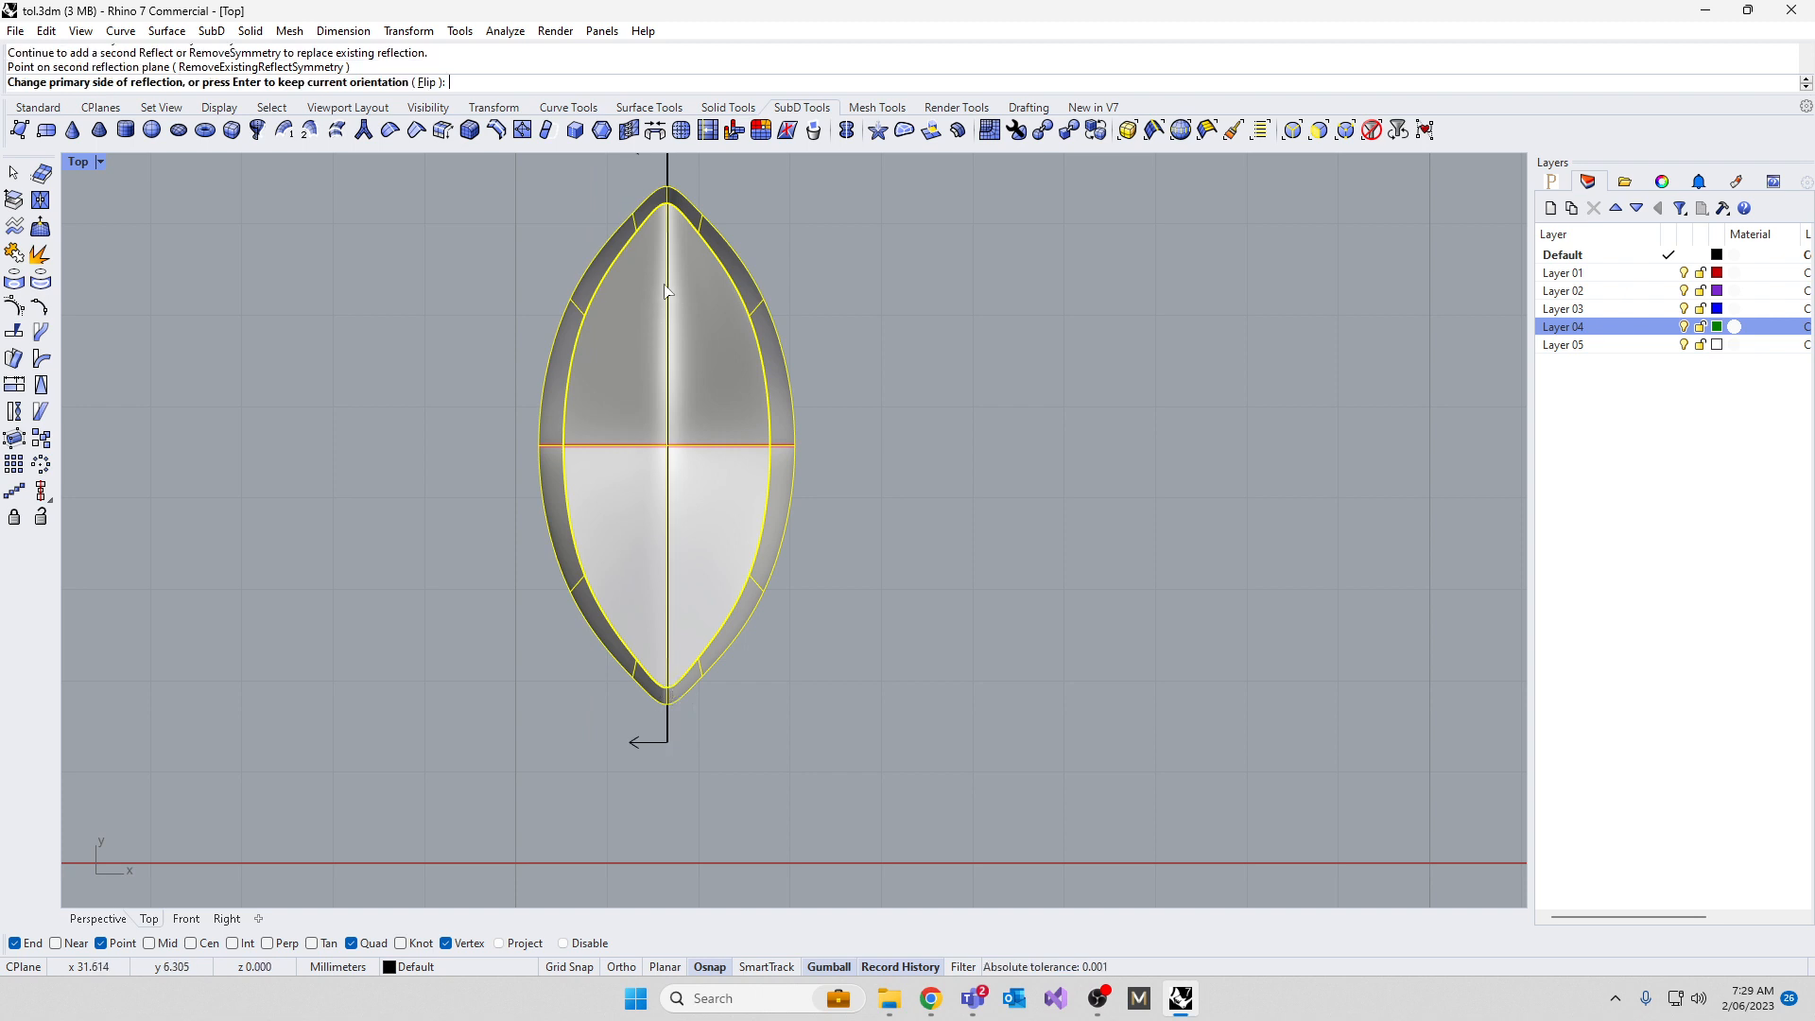
{"action": "key", "text": "Return"}
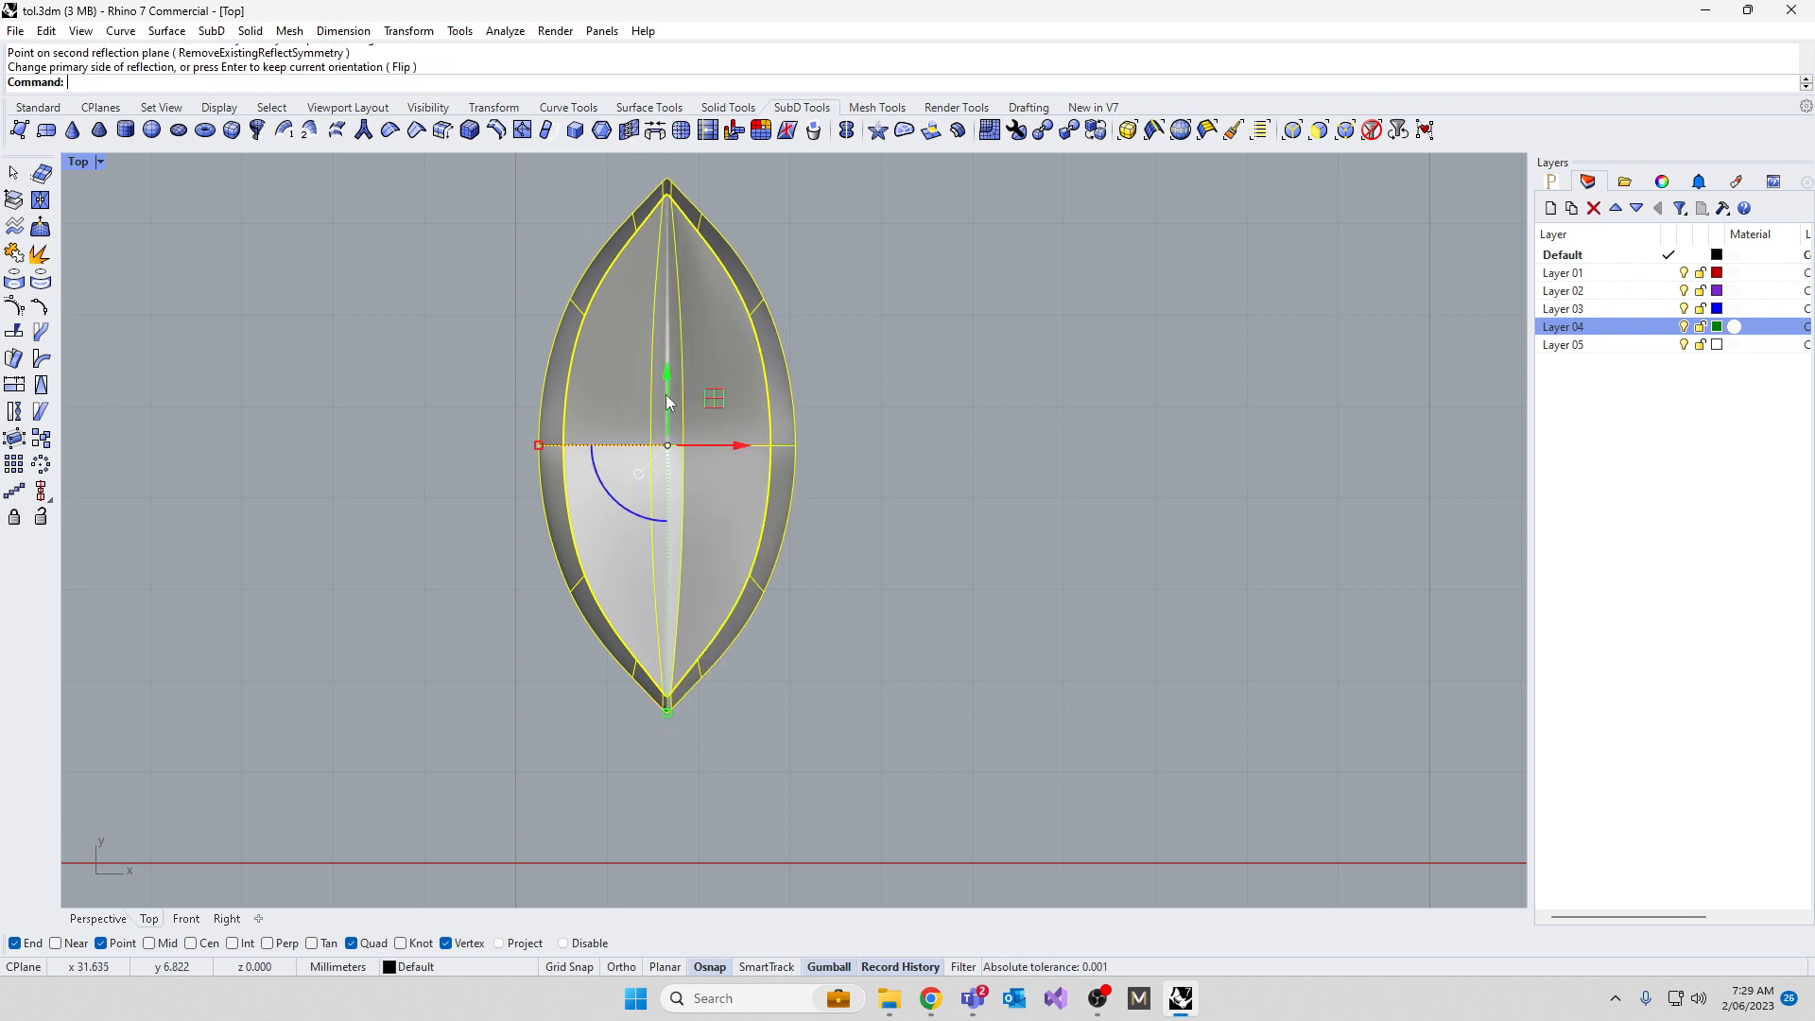
{"action": "left_click", "coordinate": [500, 664]}
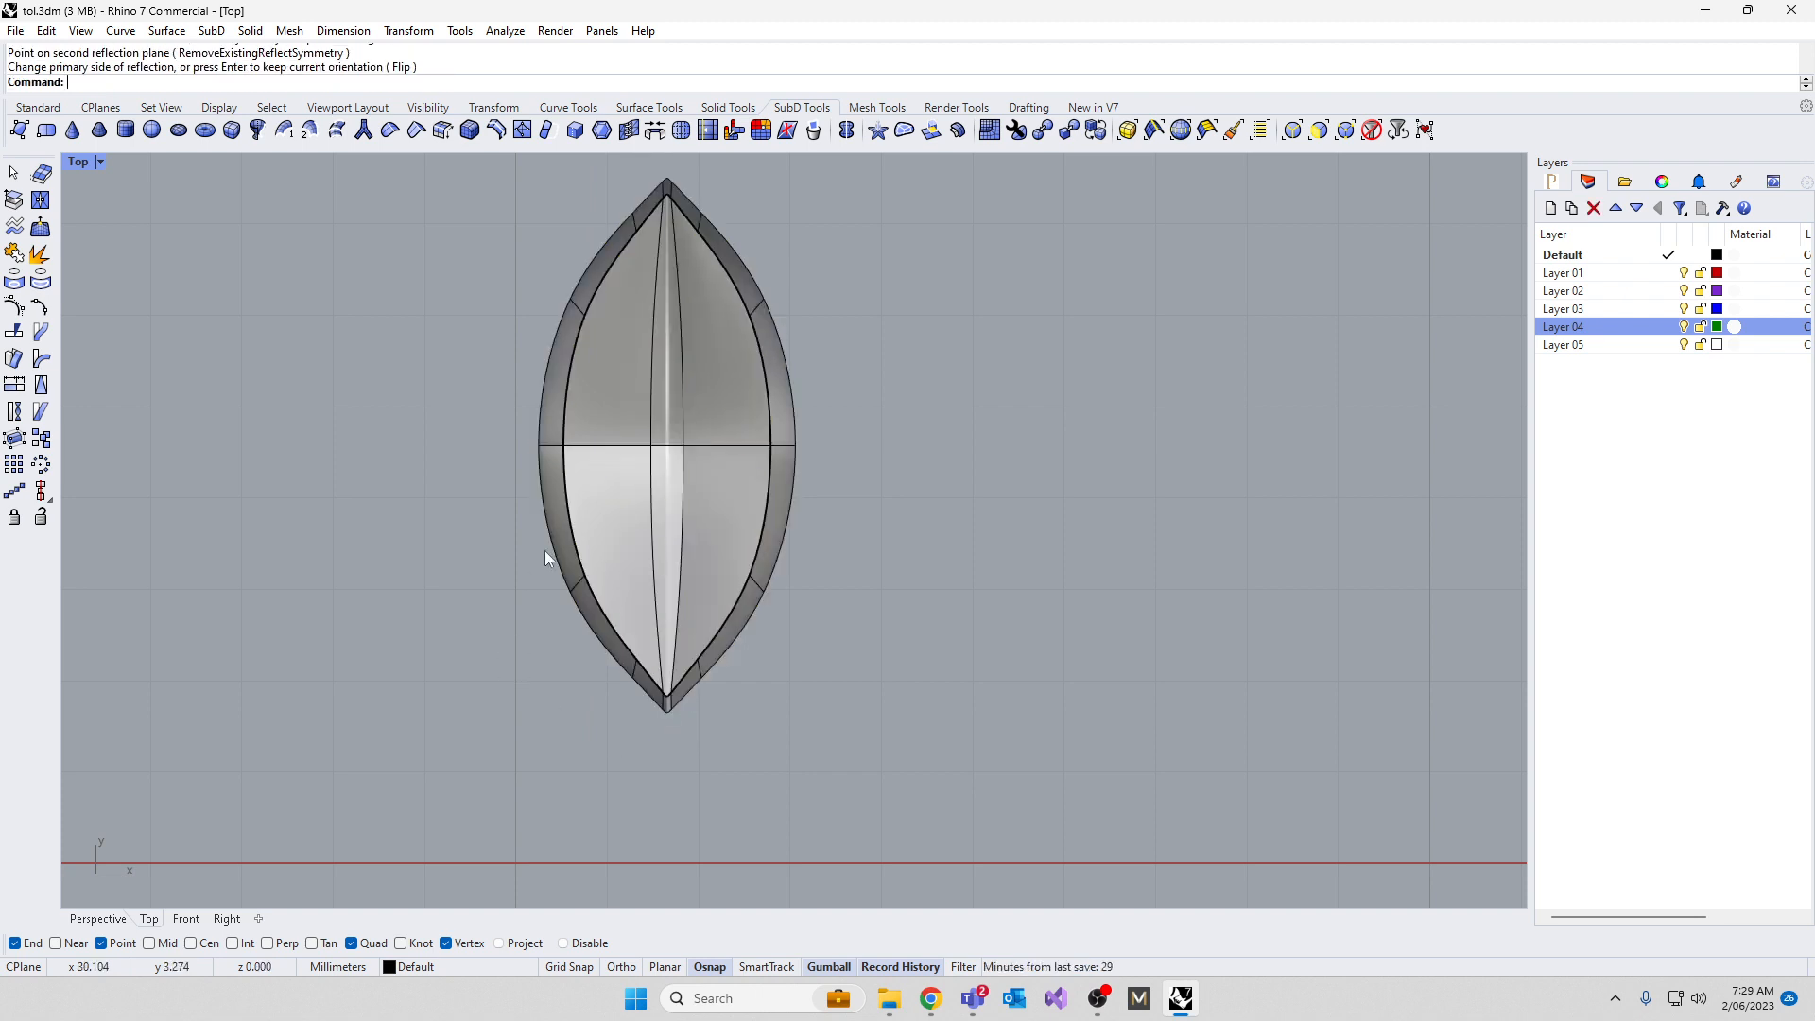
Restrict selection to edges and move the short rim edges at the leaf's near tip and lower -X side outward, rounding its outline
{"action": "scroll", "coordinate": [586, 629], "scroll_direction": "up", "scroll_amount": 3}
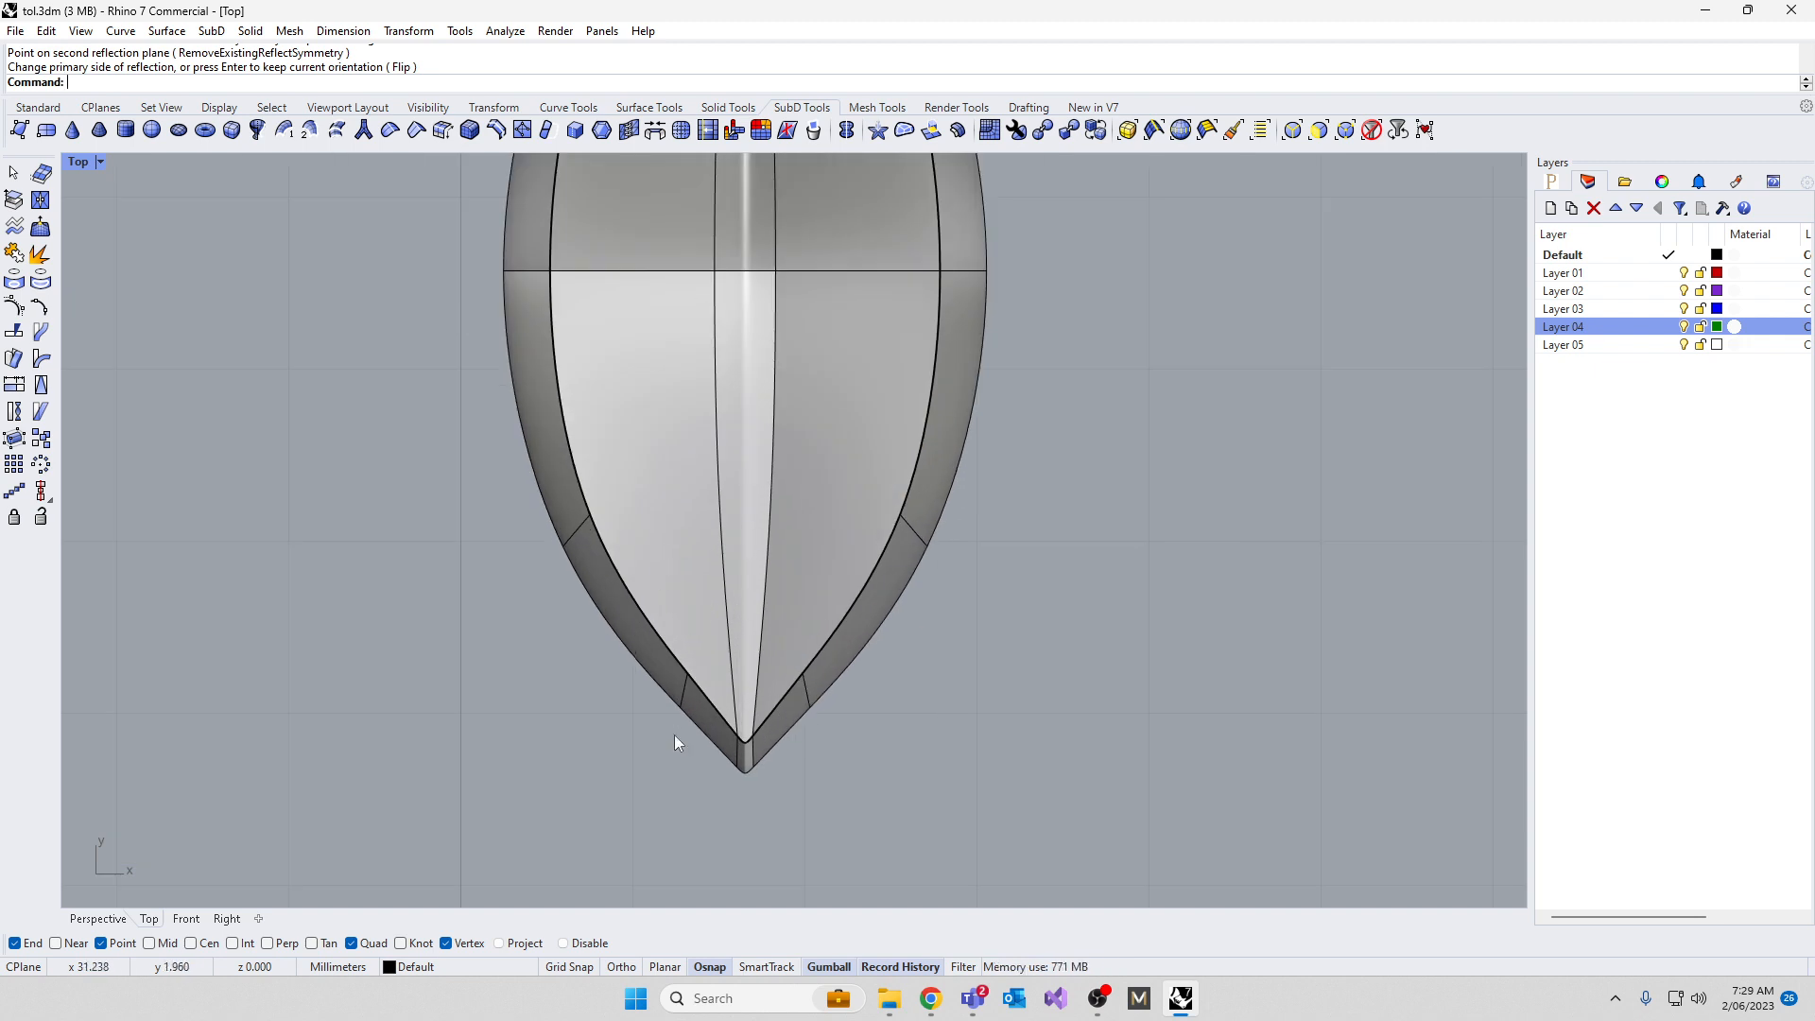
{"action": "left_click", "coordinate": [1318, 130]}
{"action": "left_click_drag", "start_coordinate": [548, 626], "coordinate": [706, 739]}
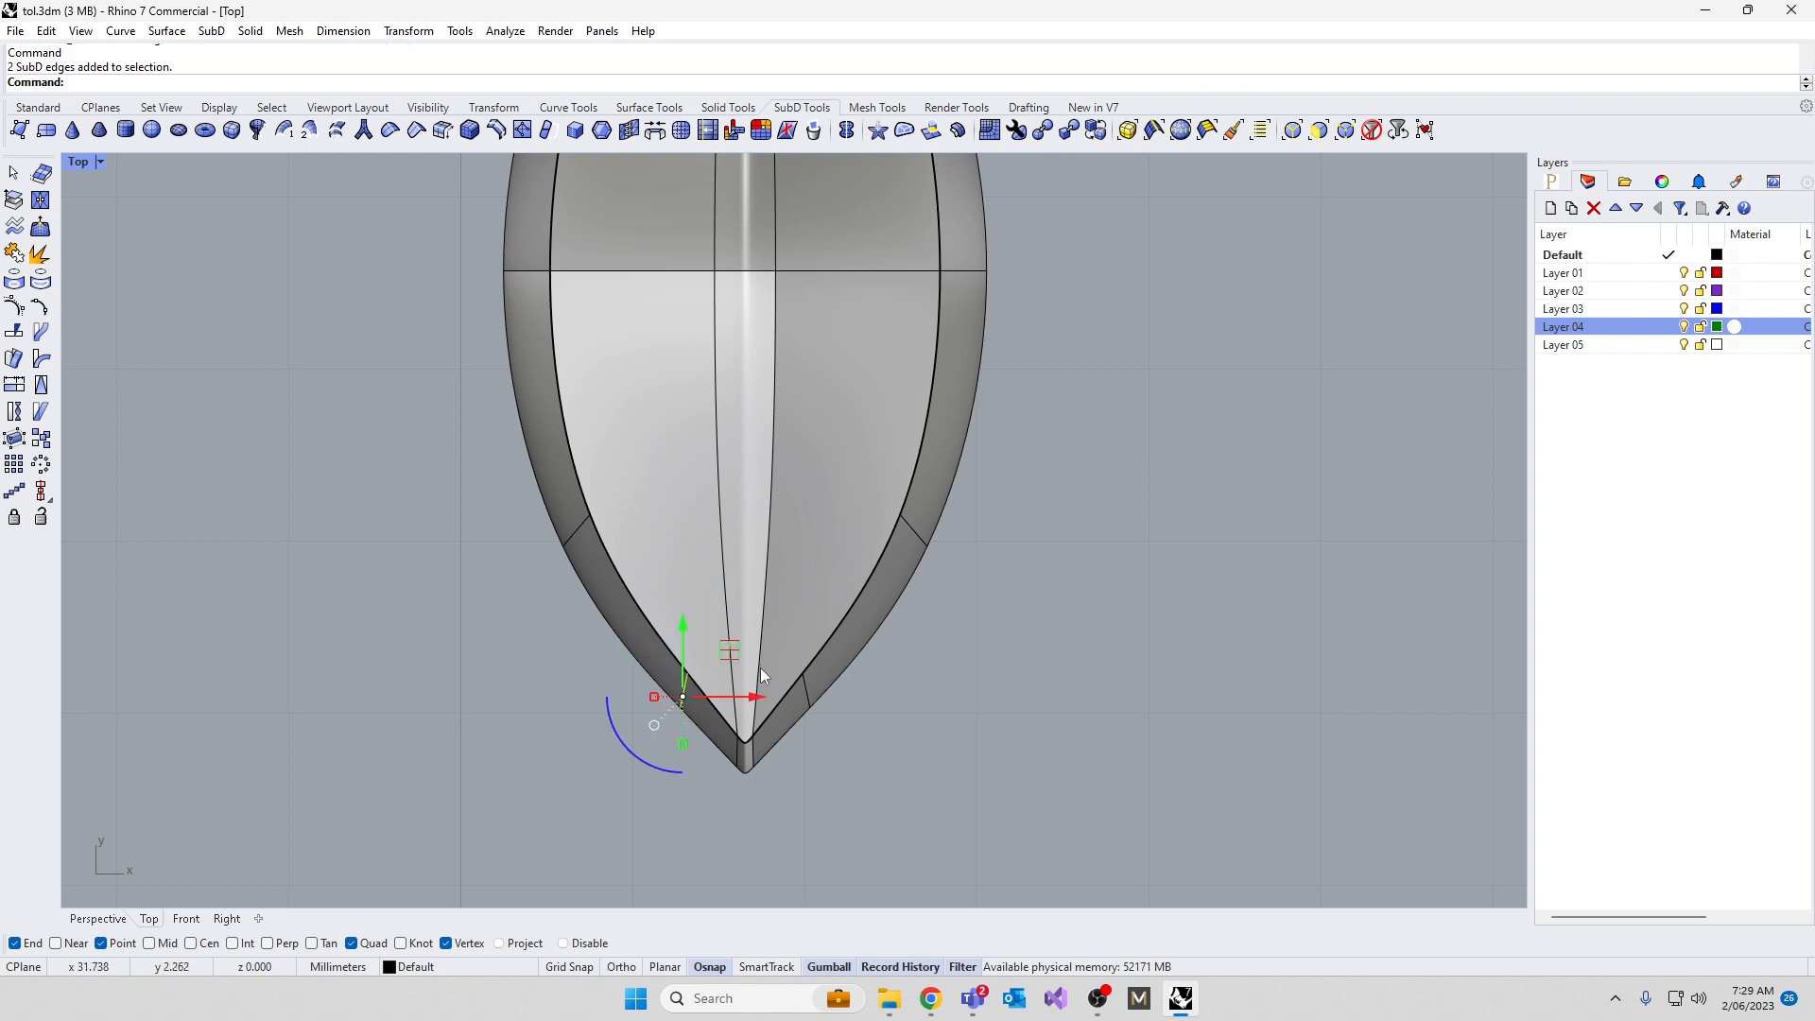
{"action": "left_click_drag", "start_coordinate": [729, 648], "coordinate": [716, 683]}
{"action": "scroll", "coordinate": [588, 682], "scroll_direction": "down", "scroll_amount": 4}
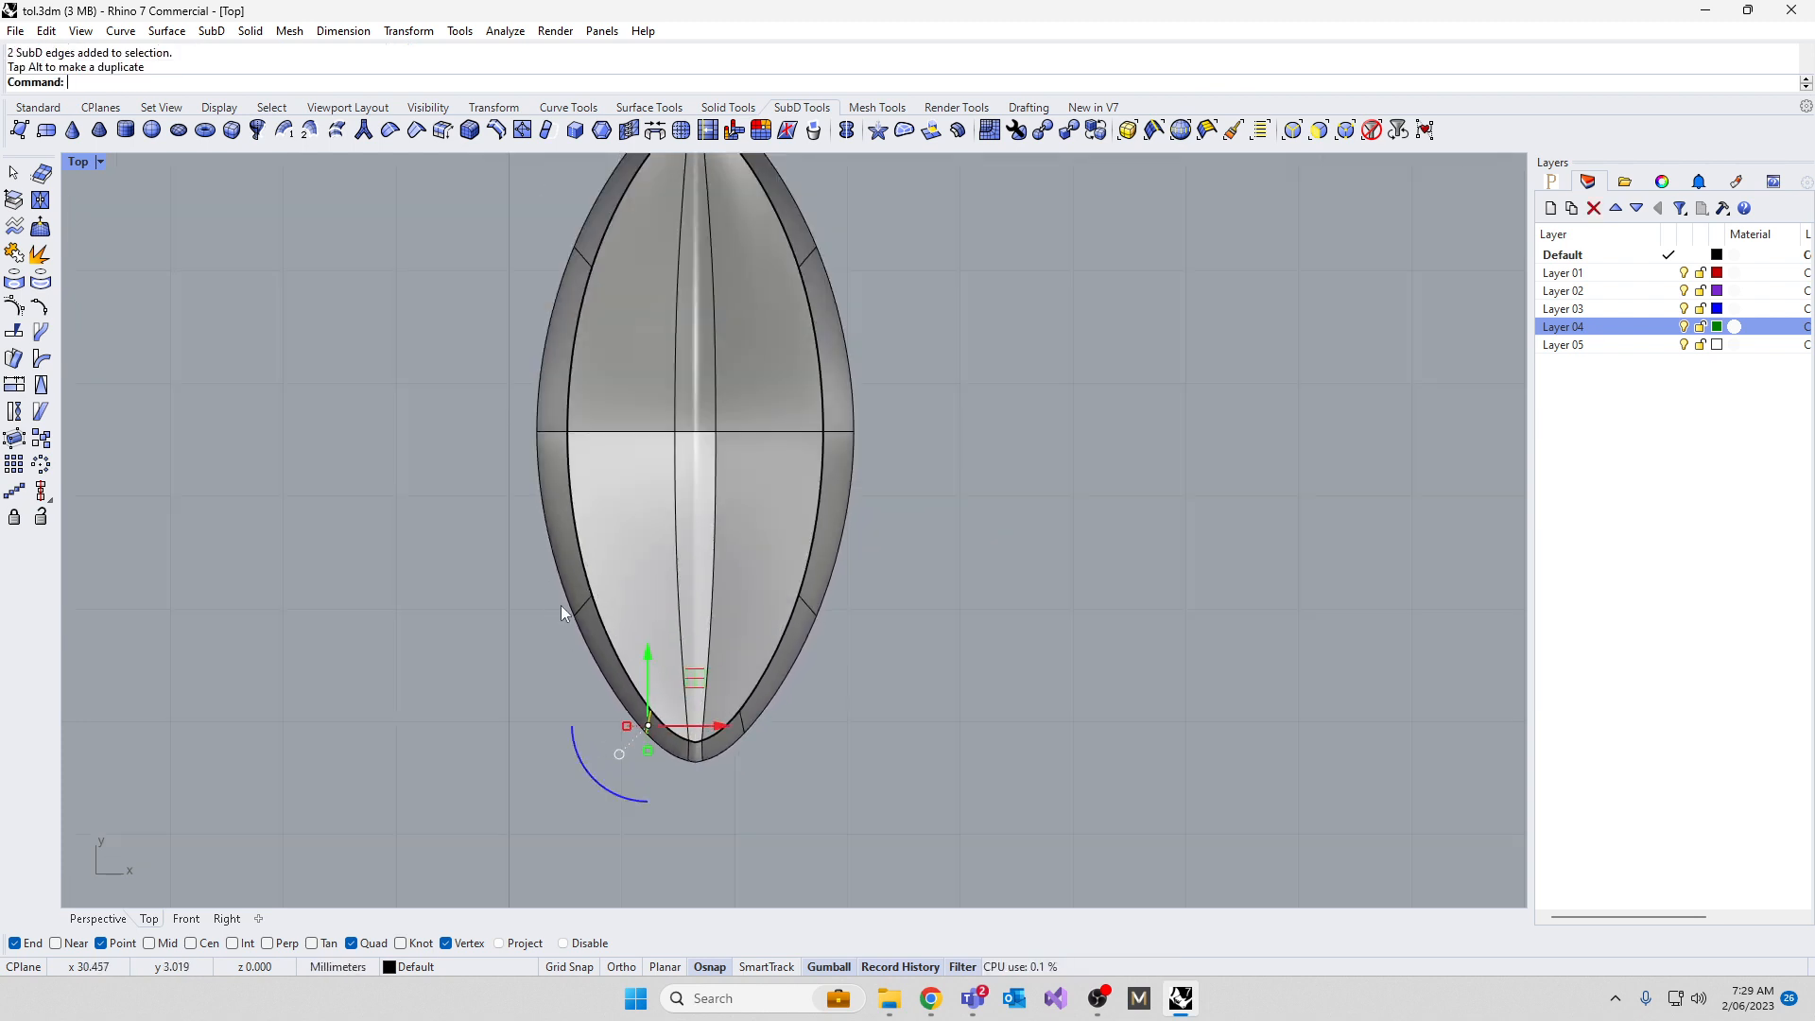
{"action": "left_click_drag", "start_coordinate": [469, 636], "coordinate": [608, 592]}
{"action": "left_click_drag", "start_coordinate": [603, 574], "coordinate": [606, 559]}
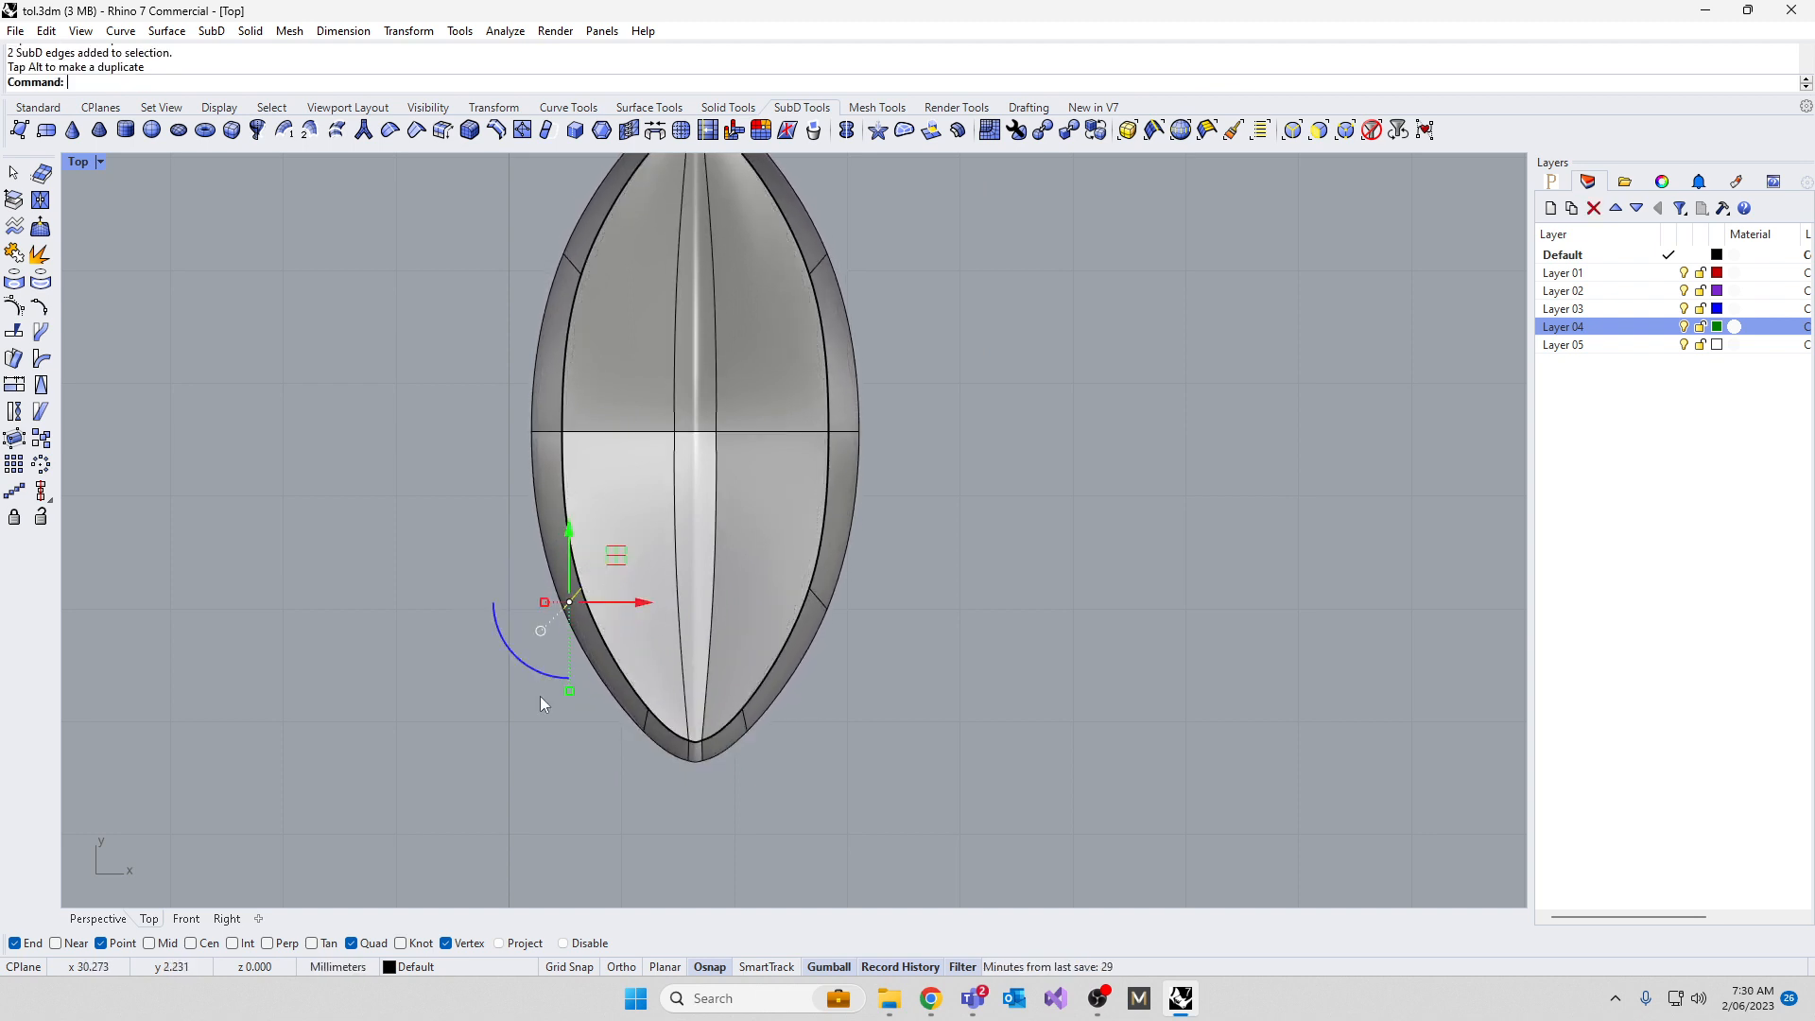
{"action": "left_click", "coordinate": [502, 735]}
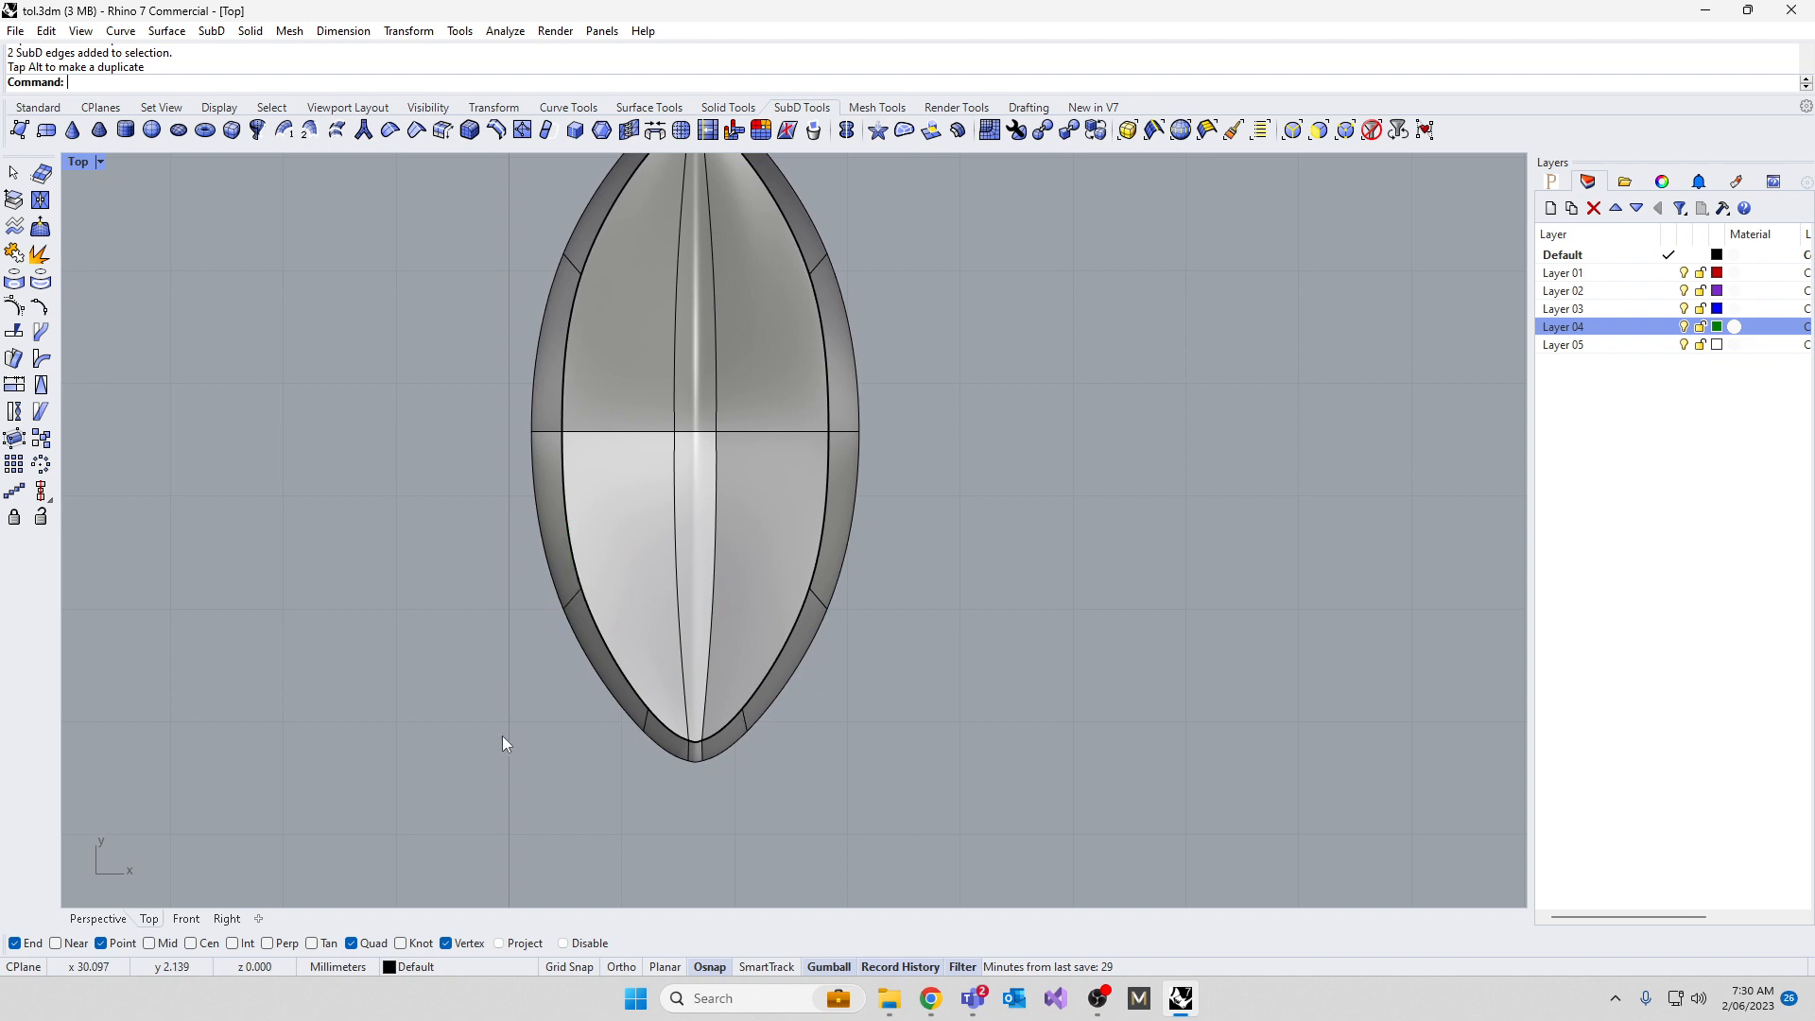
Restore the four-viewport layout, filter selection to vertices, and move the upper face's middle vertex away from the centreline to widen the valley
{"action": "double_click", "coordinate": [77, 161]}
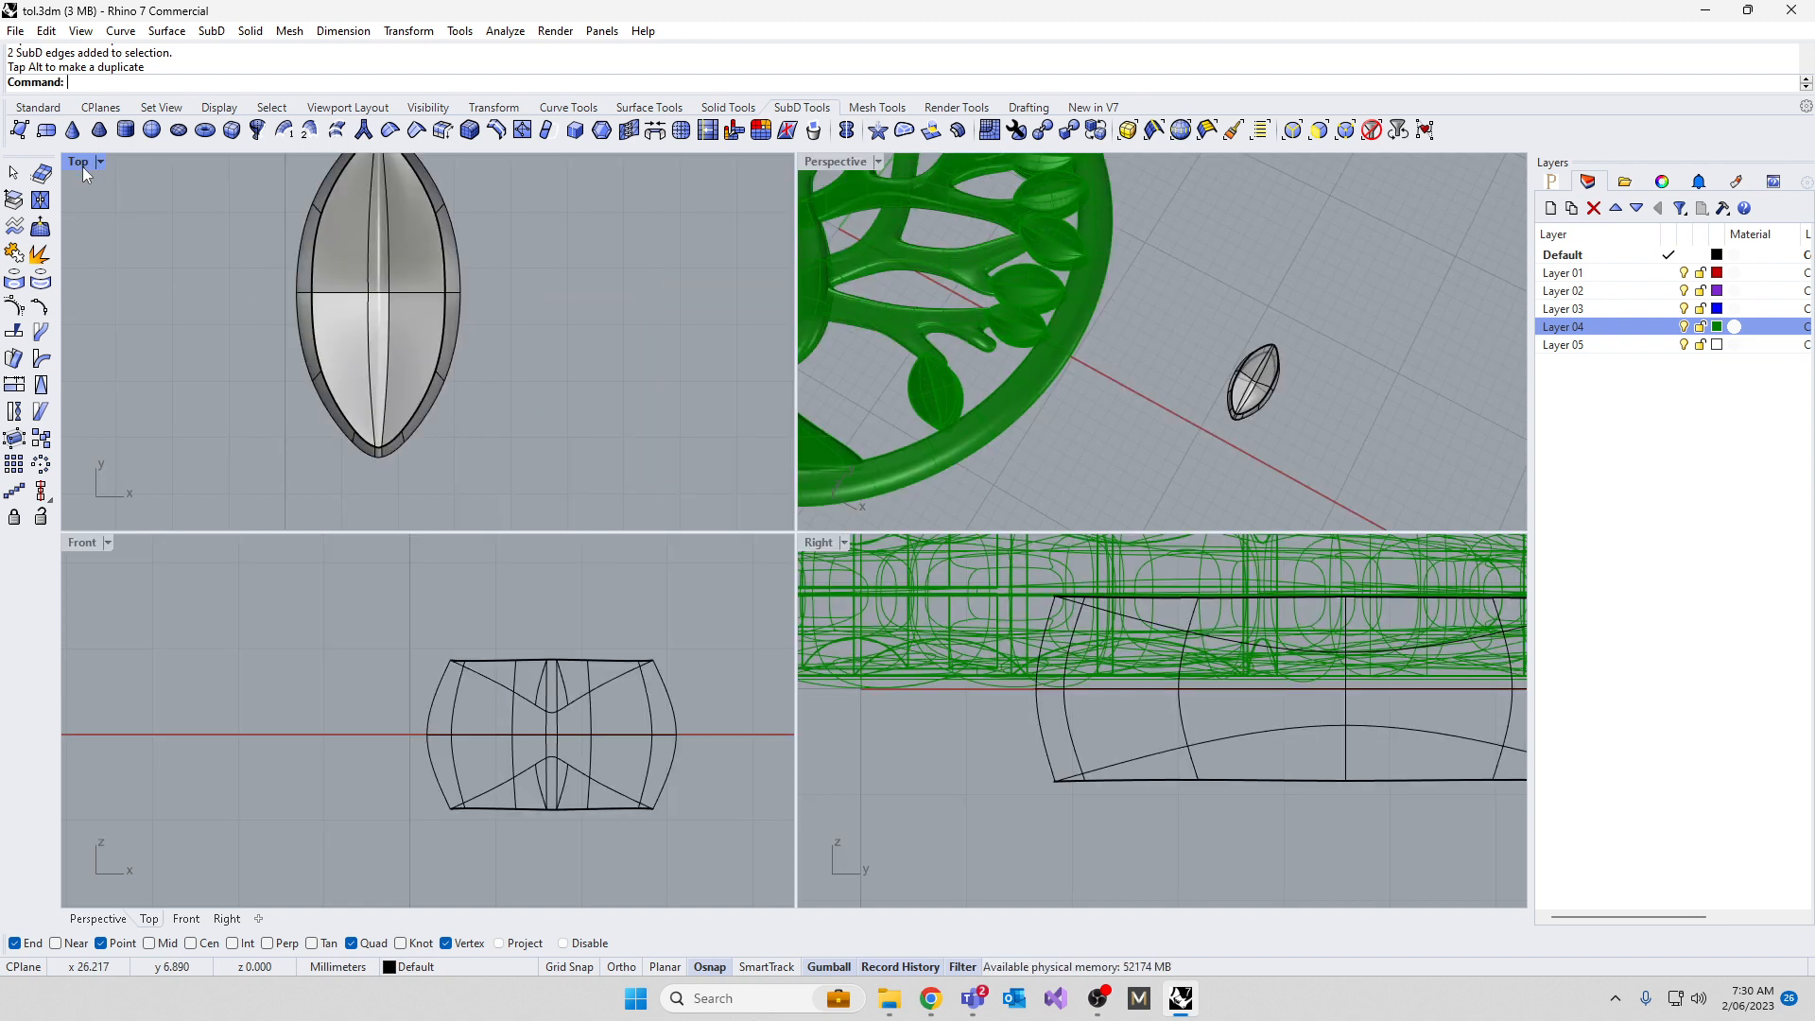
{"action": "scroll", "coordinate": [1301, 415], "scroll_direction": "up", "scroll_amount": 5}
{"action": "right_click_drag", "start_coordinate": [1302, 416], "coordinate": [1099, 632]}
{"action": "scroll", "coordinate": [1132, 849], "scroll_direction": "down", "scroll_amount": 5}
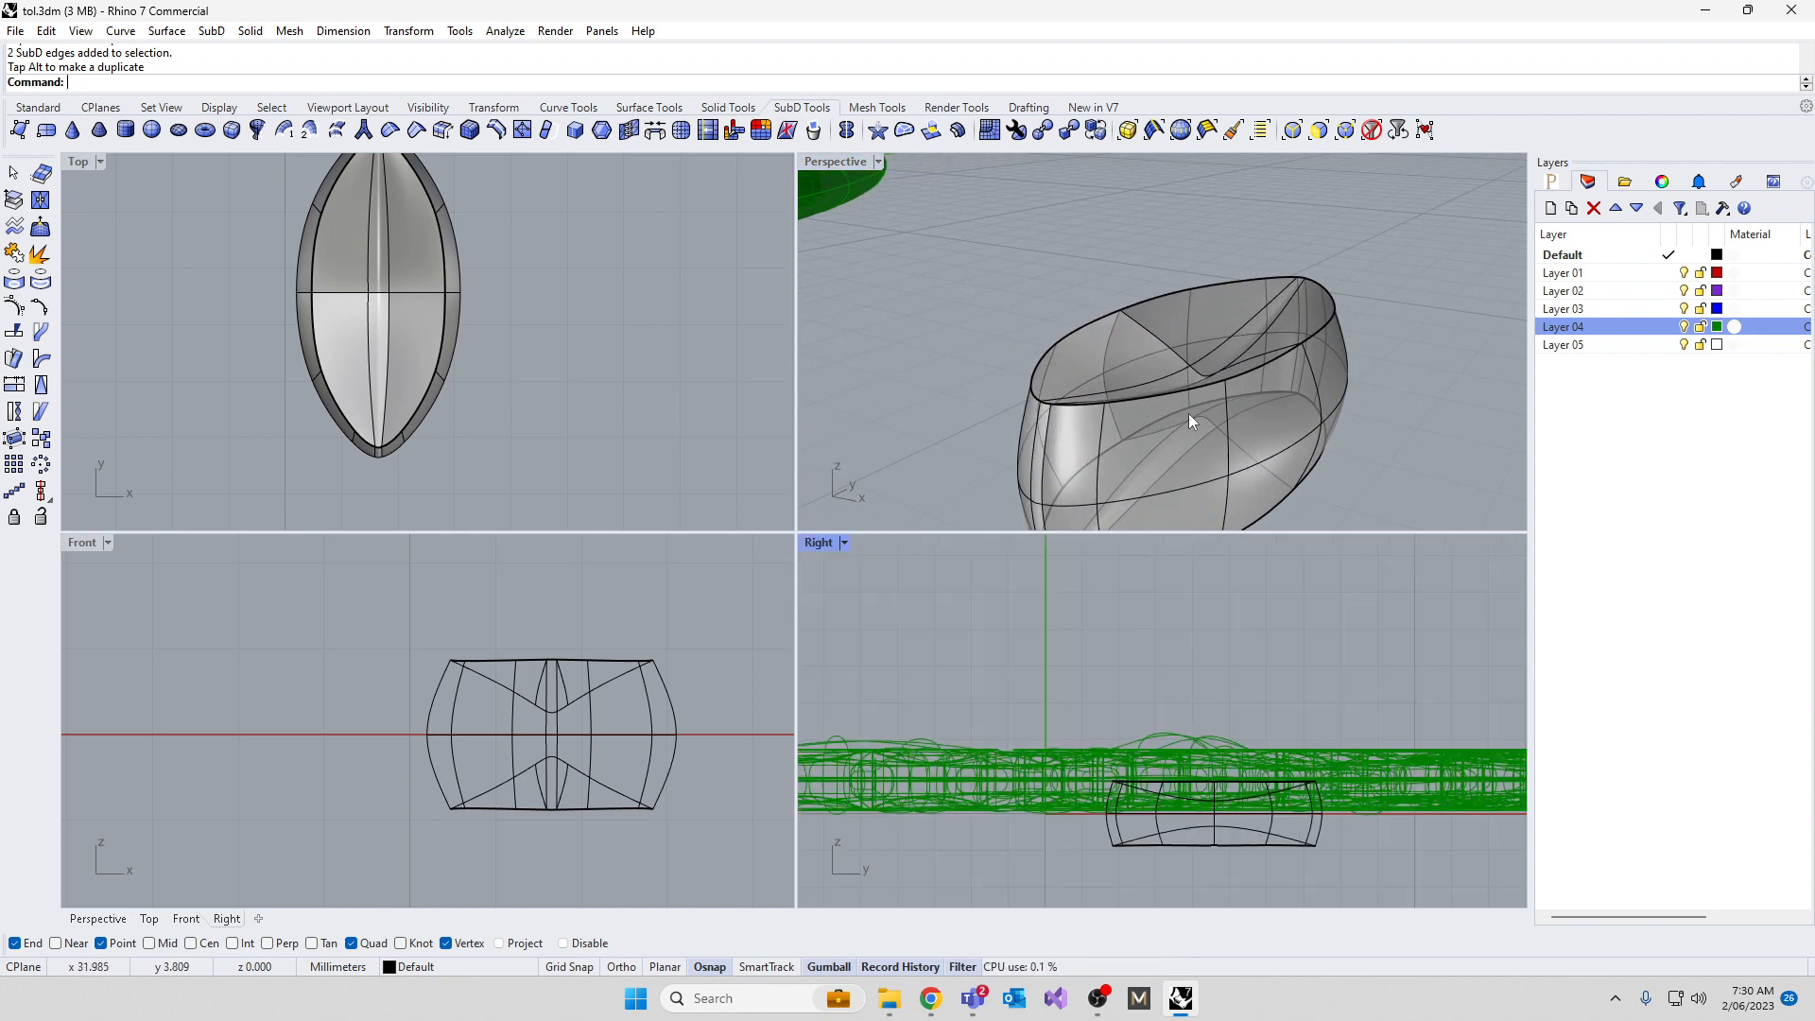
{"action": "right_click_drag", "start_coordinate": [1188, 422], "coordinate": [1127, 380]}
{"action": "scroll", "coordinate": [1202, 345], "scroll_direction": "up", "scroll_amount": 3}
{"action": "left_click", "coordinate": [1291, 130]}
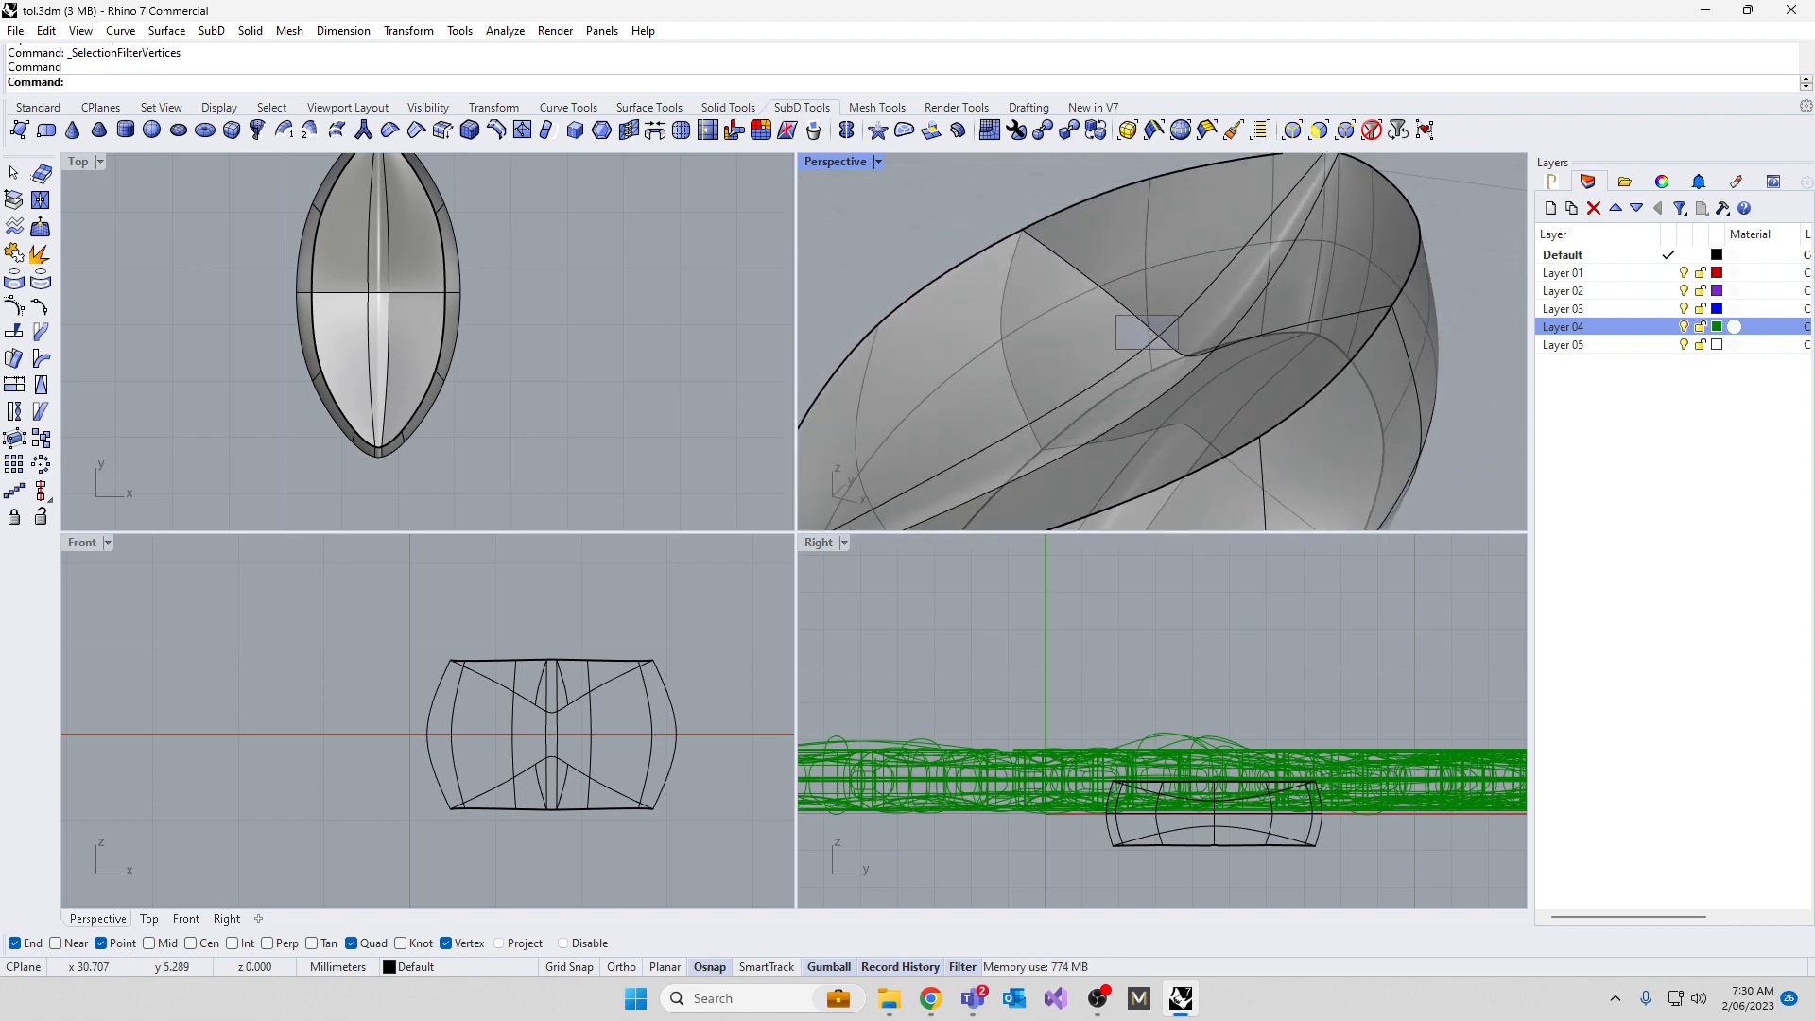
{"action": "left_click_drag", "start_coordinate": [1178, 349], "coordinate": [1148, 315]}
{"action": "right_click_drag", "start_coordinate": [1148, 315], "coordinate": [1148, 264]}
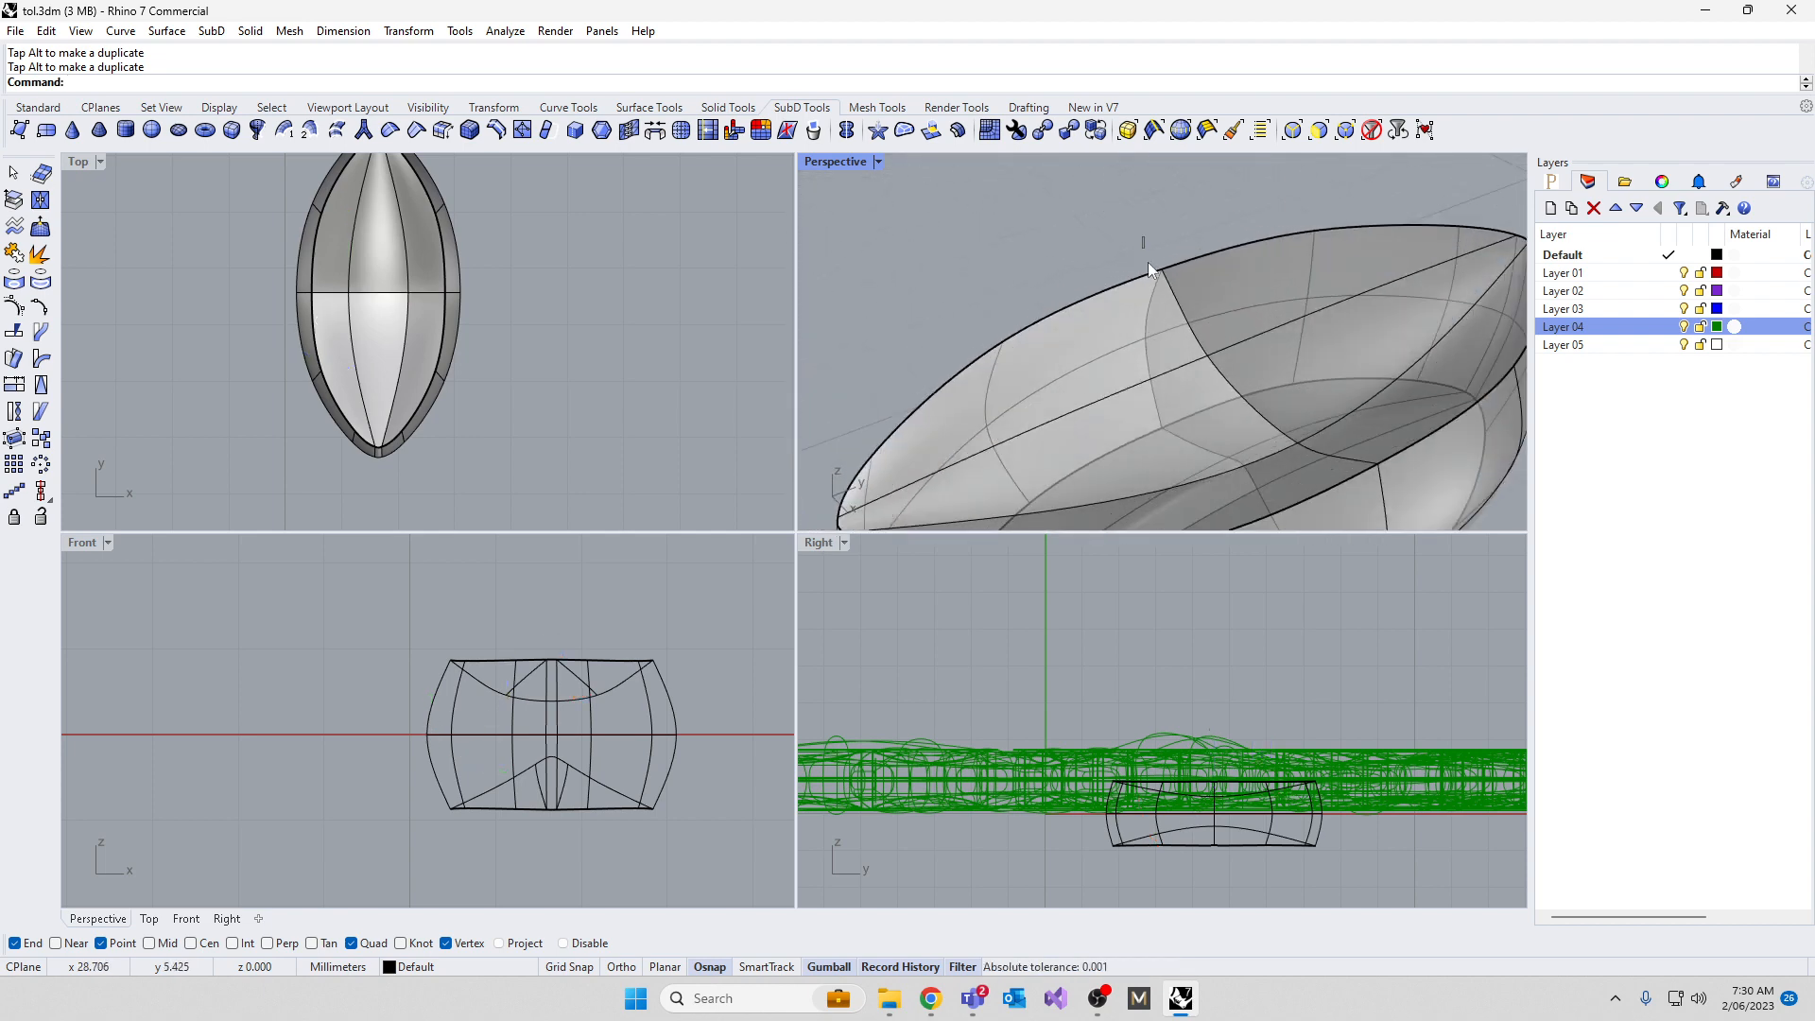
Move the upper rim vertex at the leaf's widest point outward in -X and inspect the resulting shape from several sides
{"action": "left_click", "coordinate": [1151, 265]}
{"action": "scroll", "coordinate": [329, 352], "scroll_direction": "up", "scroll_amount": 4}
{"action": "left_click_drag", "start_coordinate": [353, 354], "coordinate": [339, 362]}
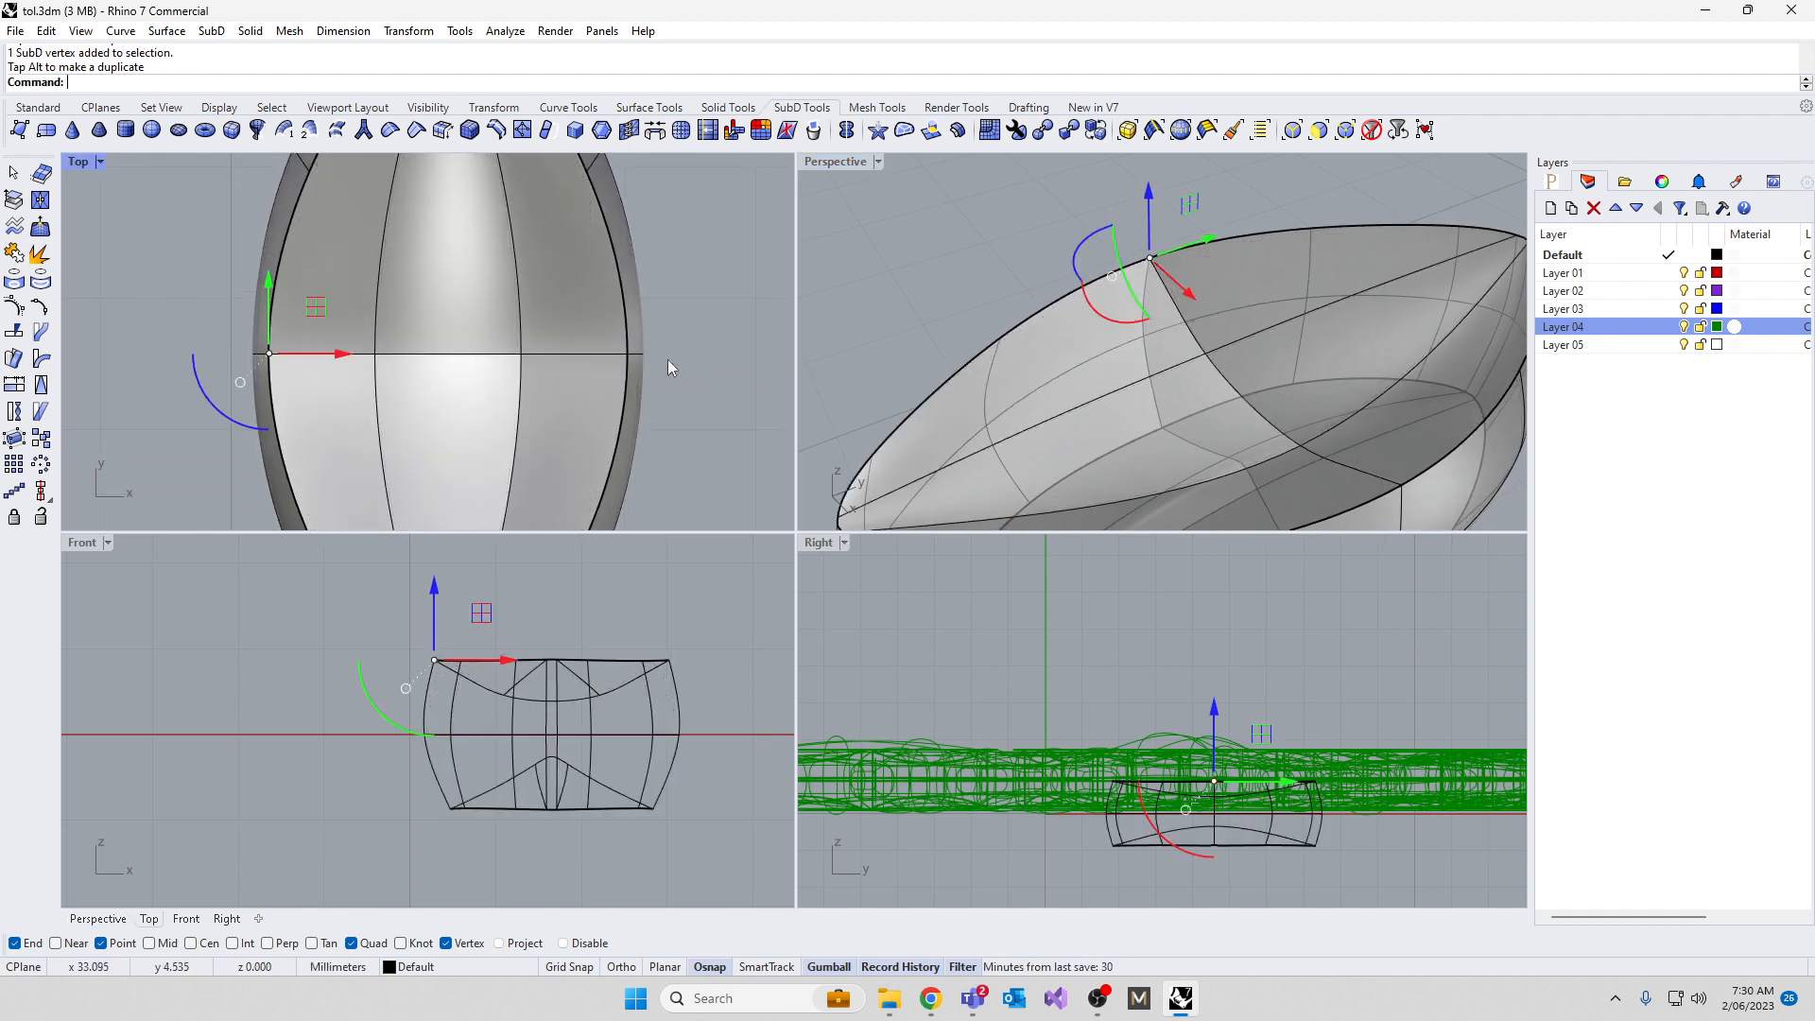
{"action": "left_click", "coordinate": [1011, 273]}
{"action": "right_click_drag", "start_coordinate": [1011, 272], "coordinate": [960, 275]}
{"action": "right_click_drag", "start_coordinate": [1109, 412], "coordinate": [1191, 237]}
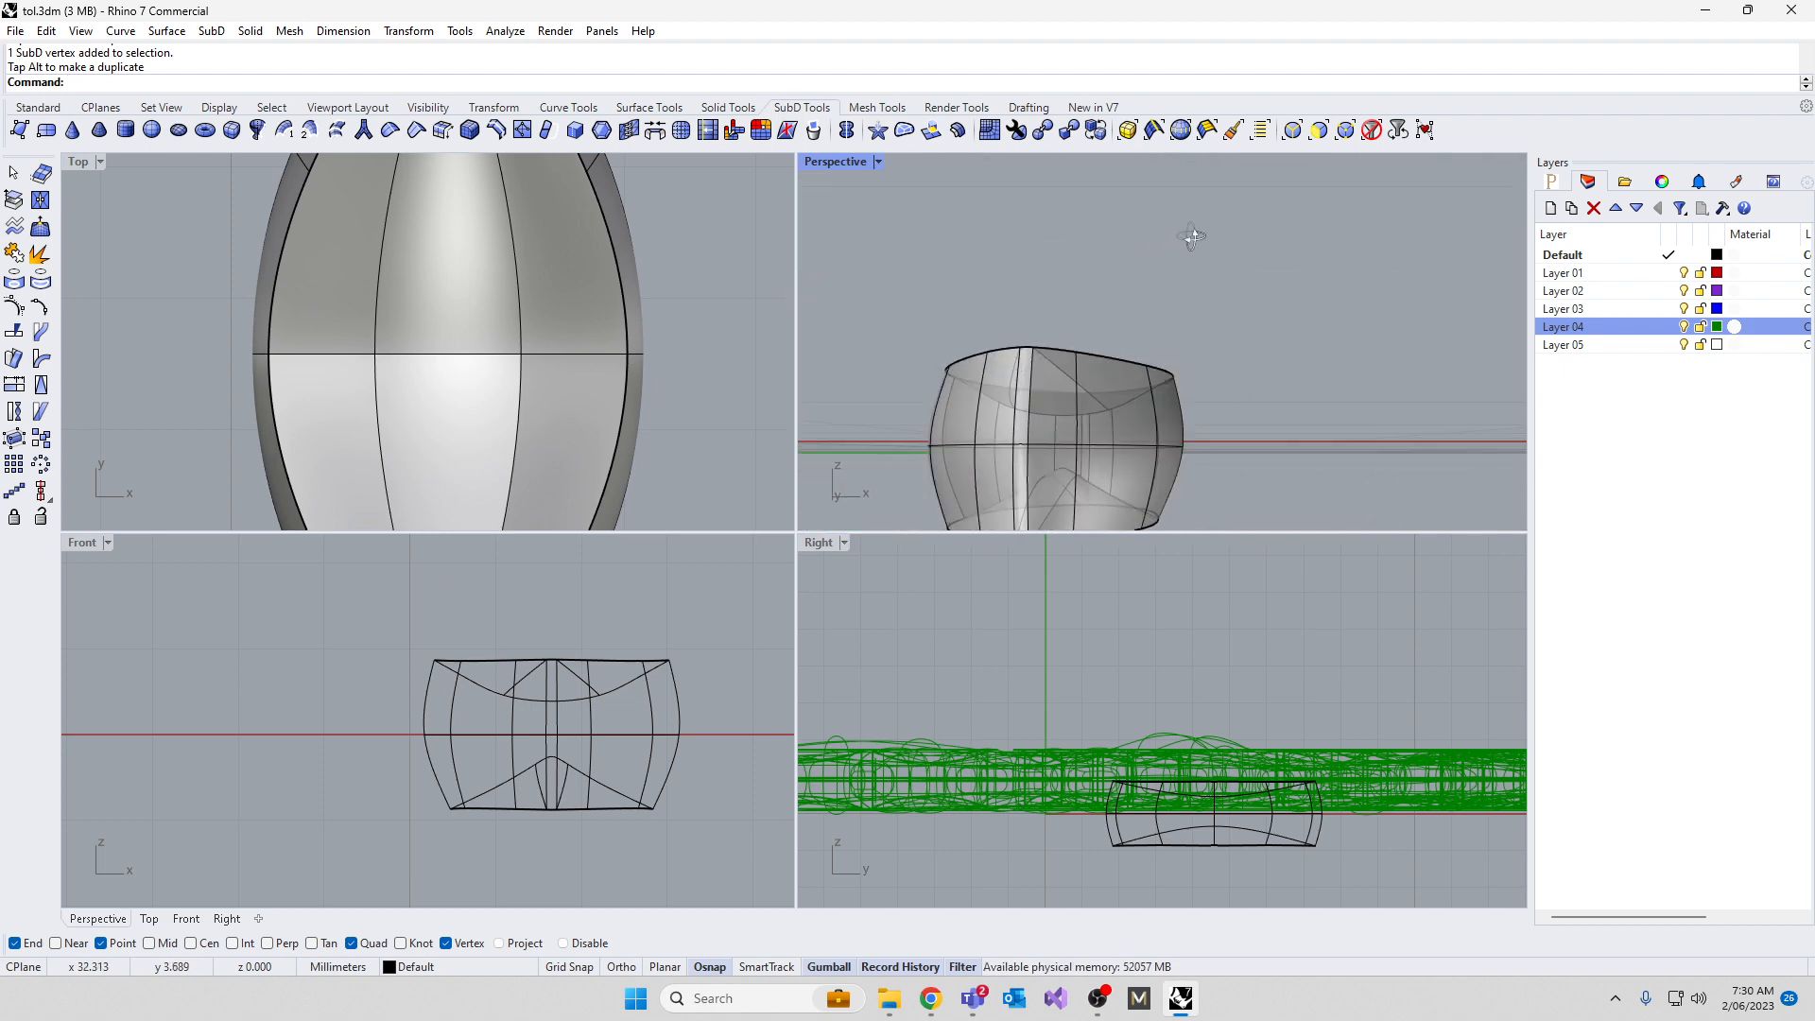
{"action": "right_click_drag", "start_coordinate": [1021, 442], "coordinate": [1237, 442]}
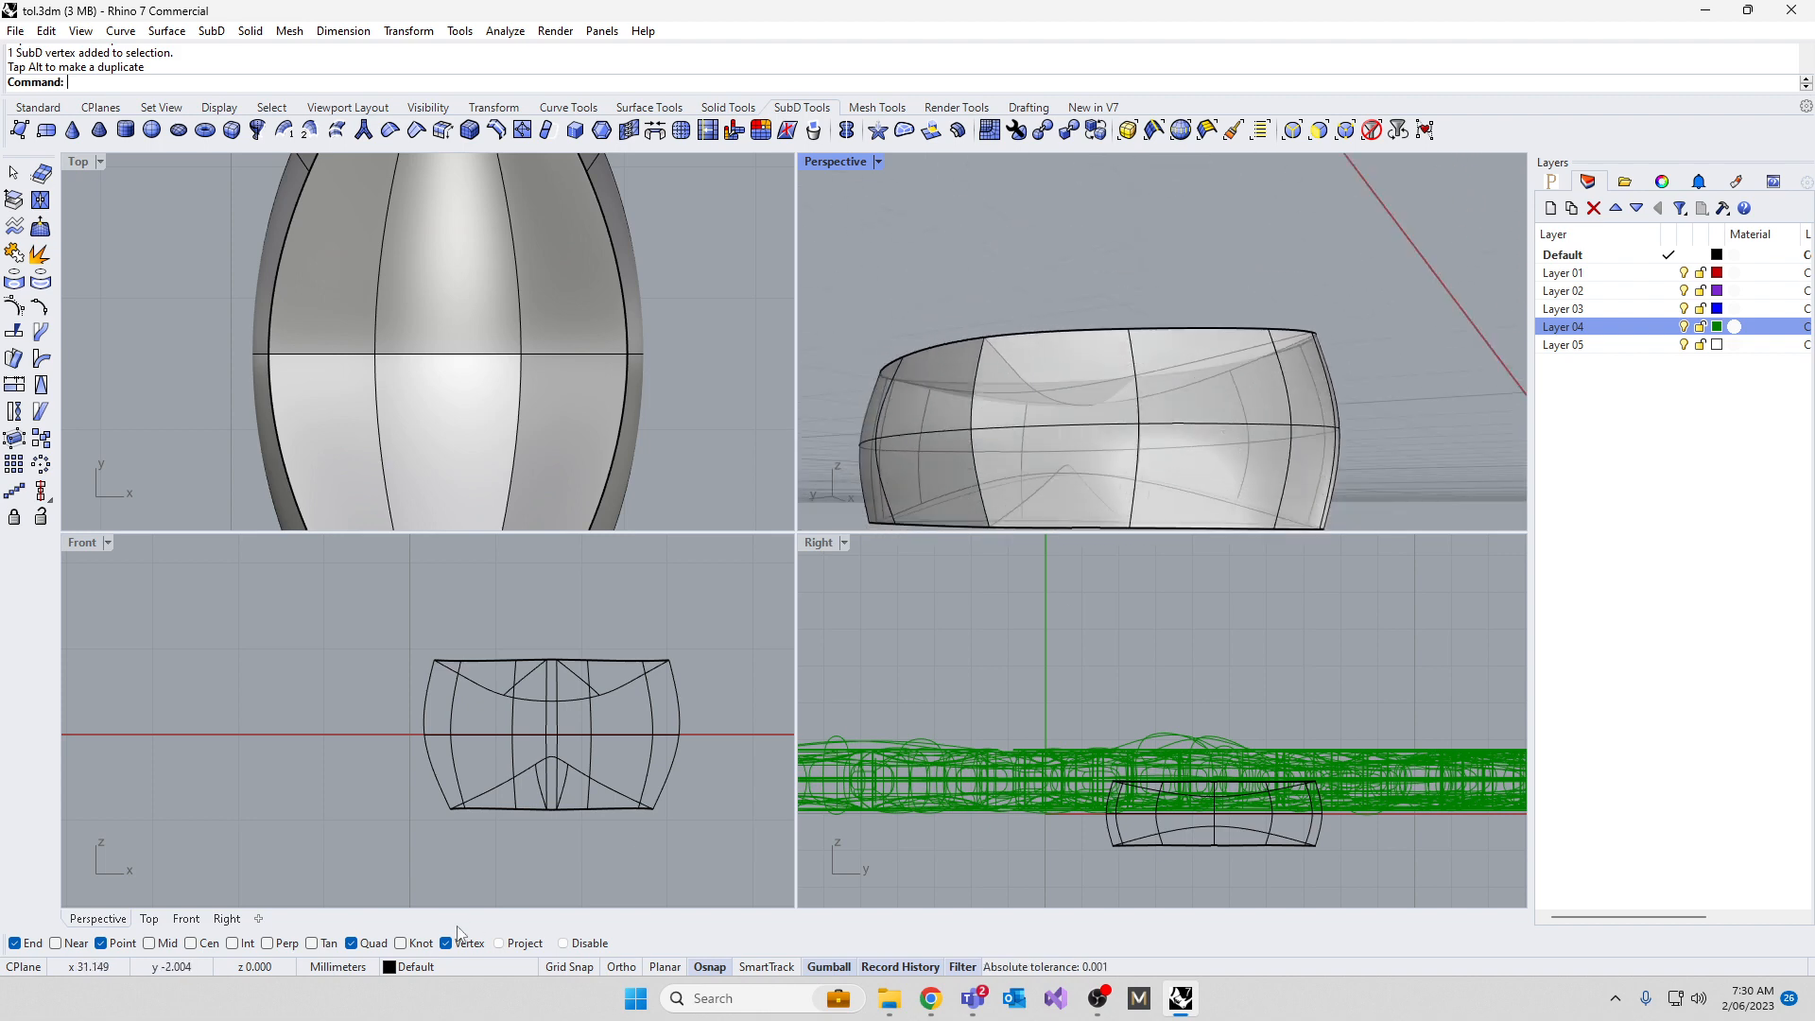
{"action": "right_click_drag", "start_coordinate": [1004, 336], "coordinate": [892, 419]}
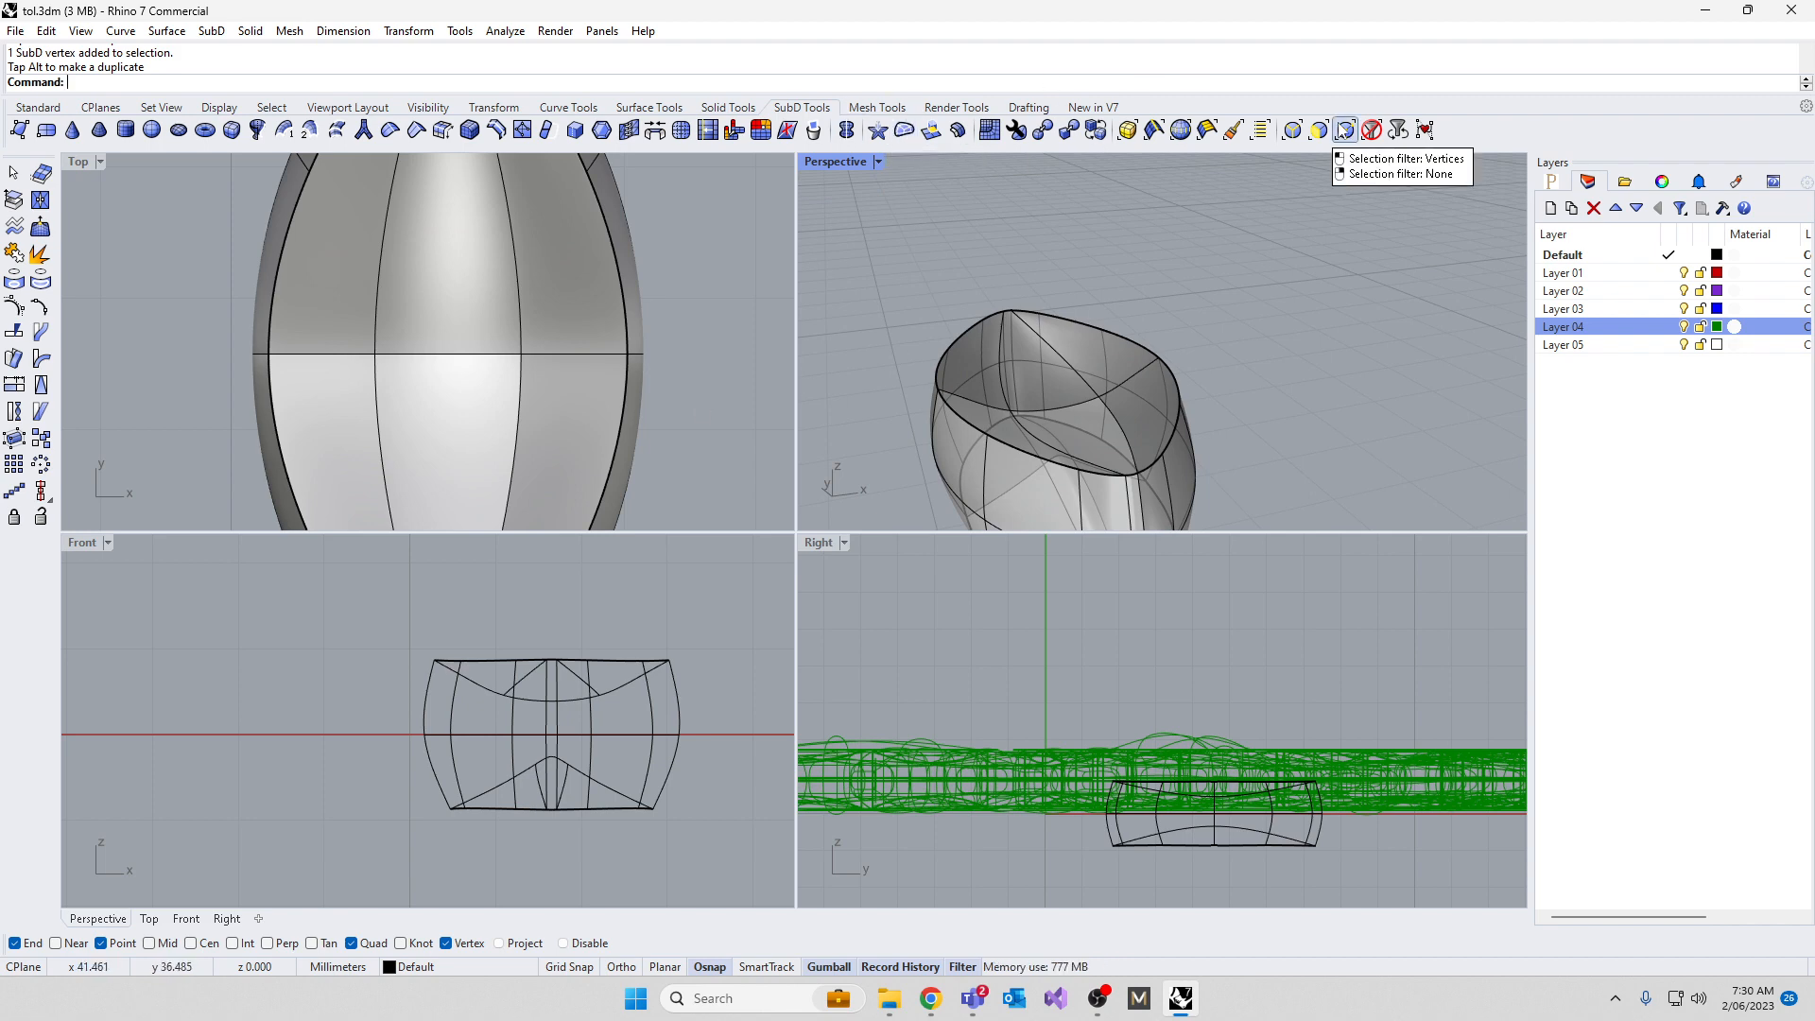
Try to reflect the leaf across its horizontal mid-plane in the Front view, and undo the reflection
{"action": "left_click", "coordinate": [1372, 129]}
{"action": "left_click", "coordinate": [433, 771]}
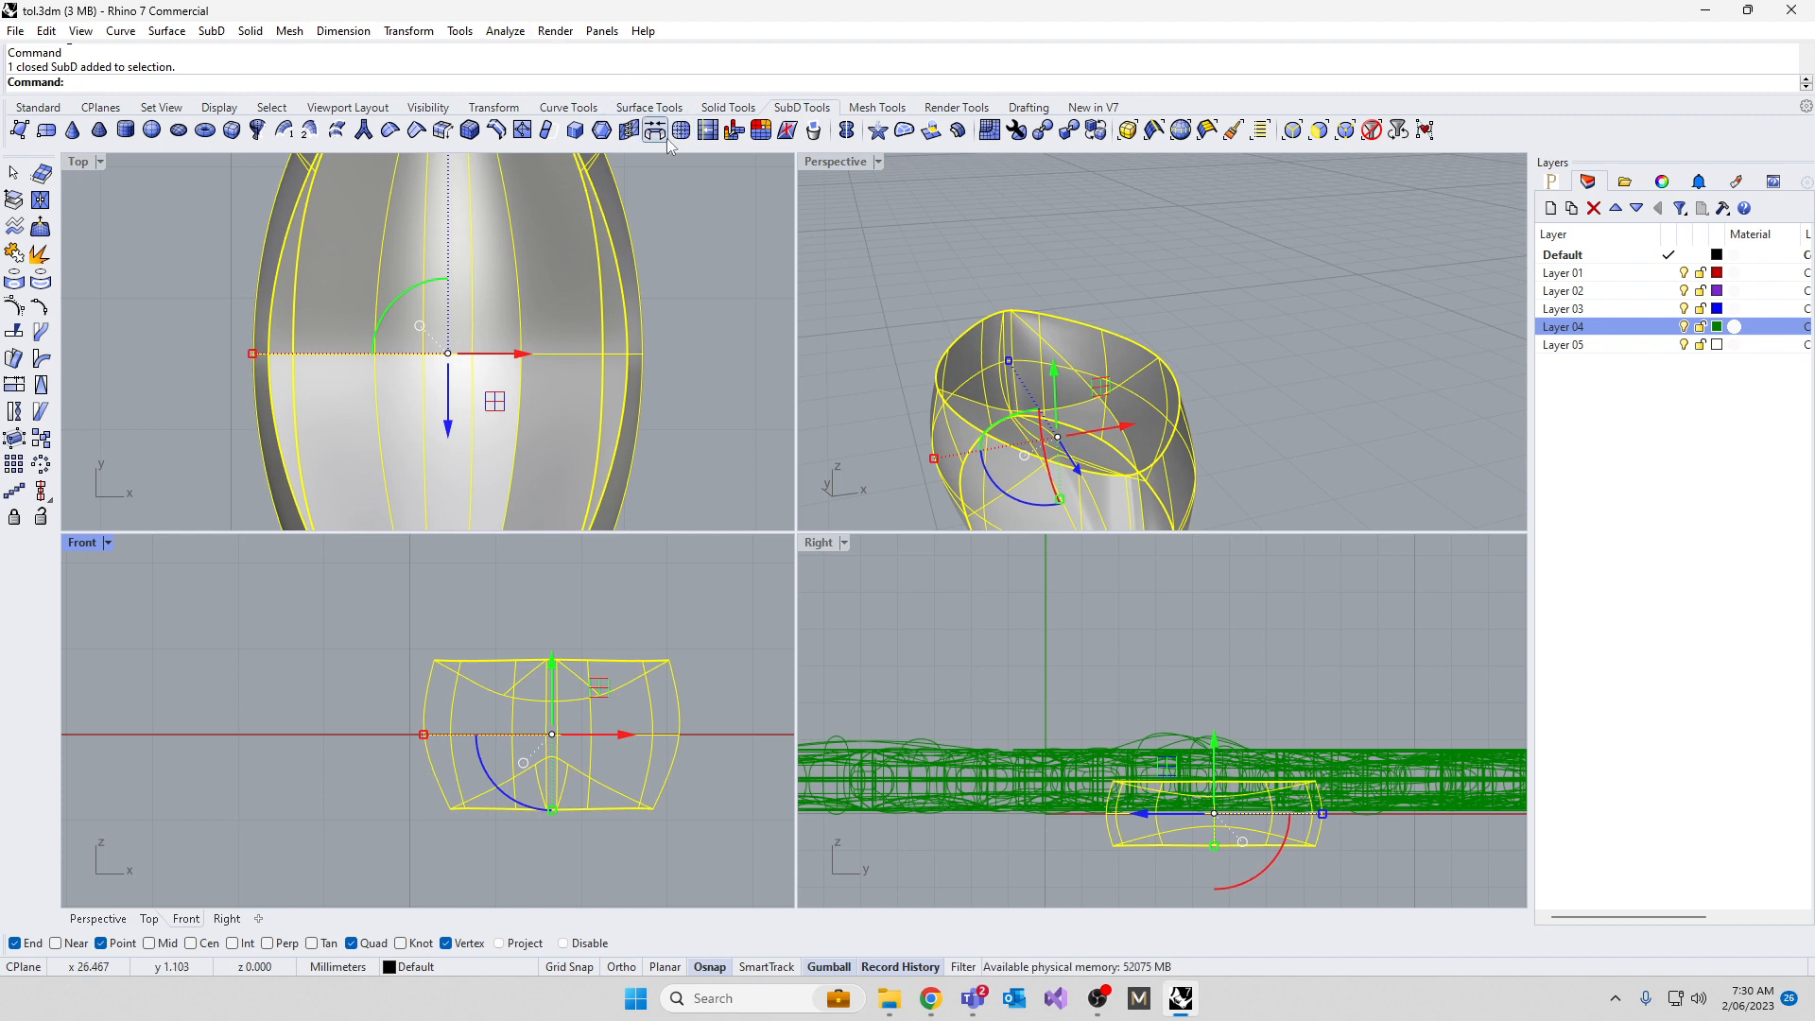
{"action": "left_click", "coordinate": [846, 129]}
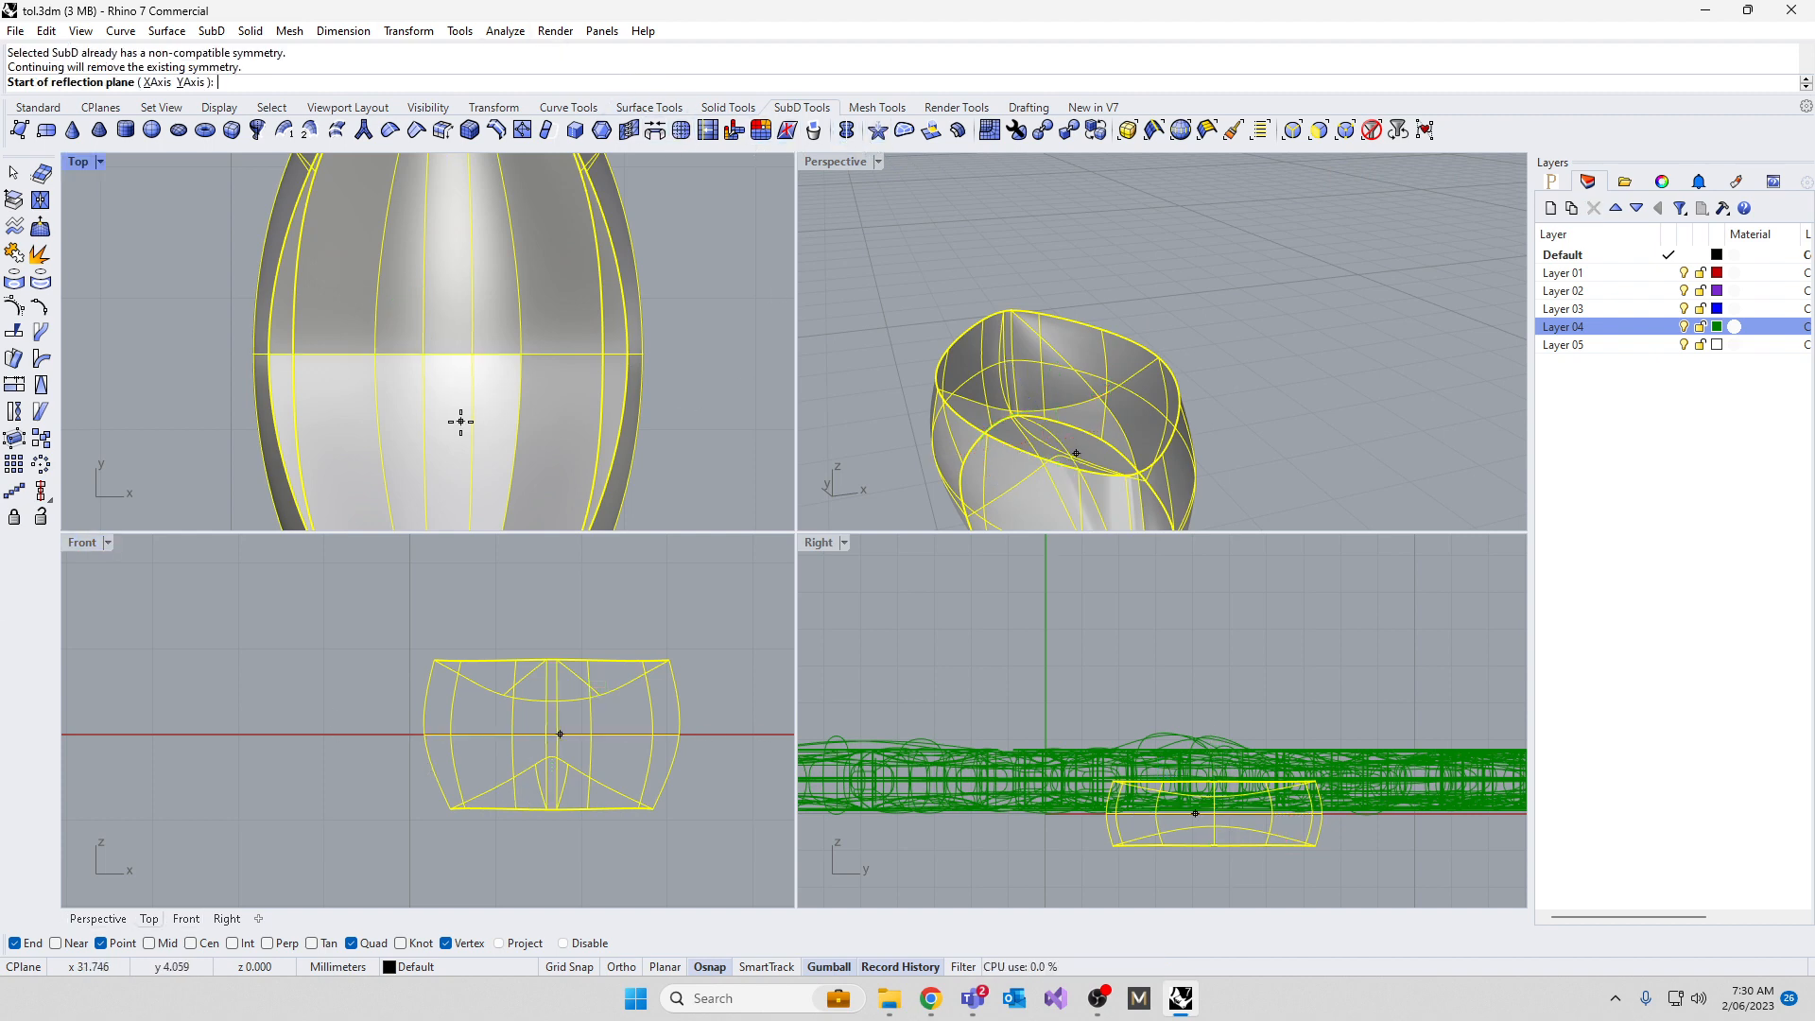
{"action": "left_click", "coordinate": [420, 733]}
{"action": "left_click", "coordinate": [678, 735]}
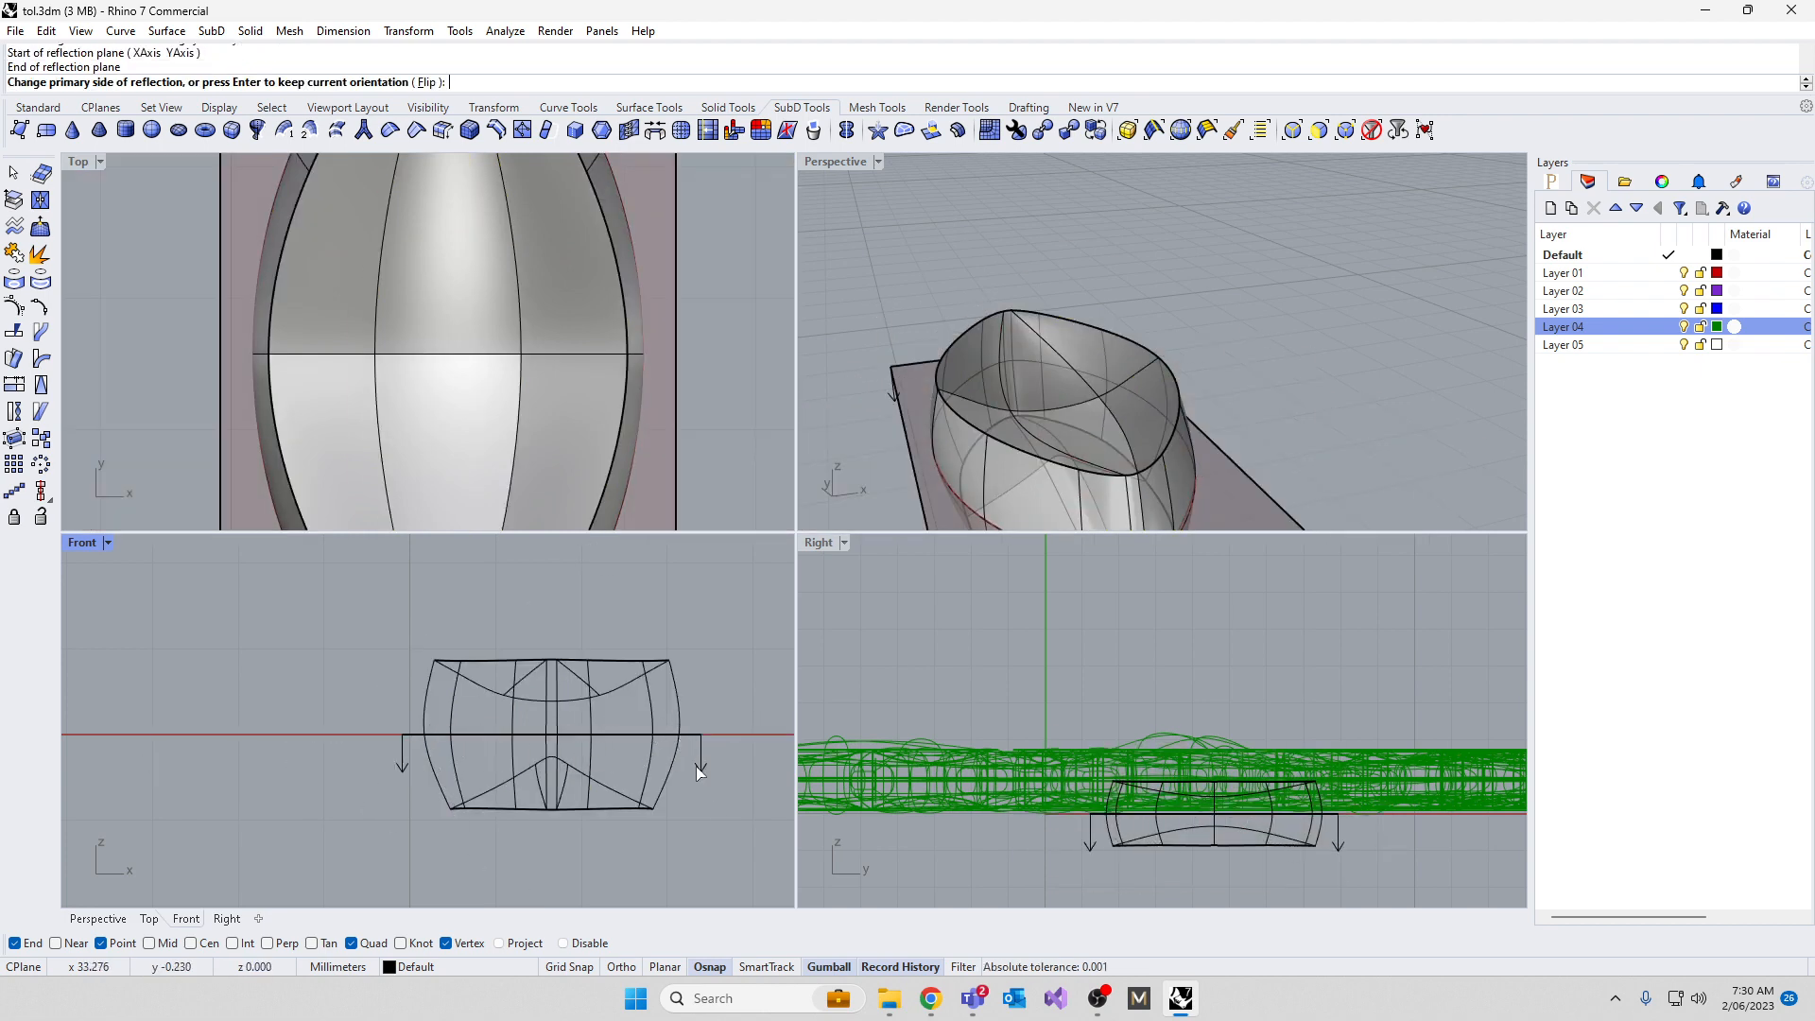
{"action": "key", "text": "Return"}
{"action": "right_click_drag", "start_coordinate": [1115, 236], "coordinate": [1216, 154]}
{"action": "scroll", "coordinate": [1154, 406], "scroll_direction": "up", "scroll_amount": 3}
{"action": "right_click_drag", "start_coordinate": [1154, 406], "coordinate": [1119, 305]}
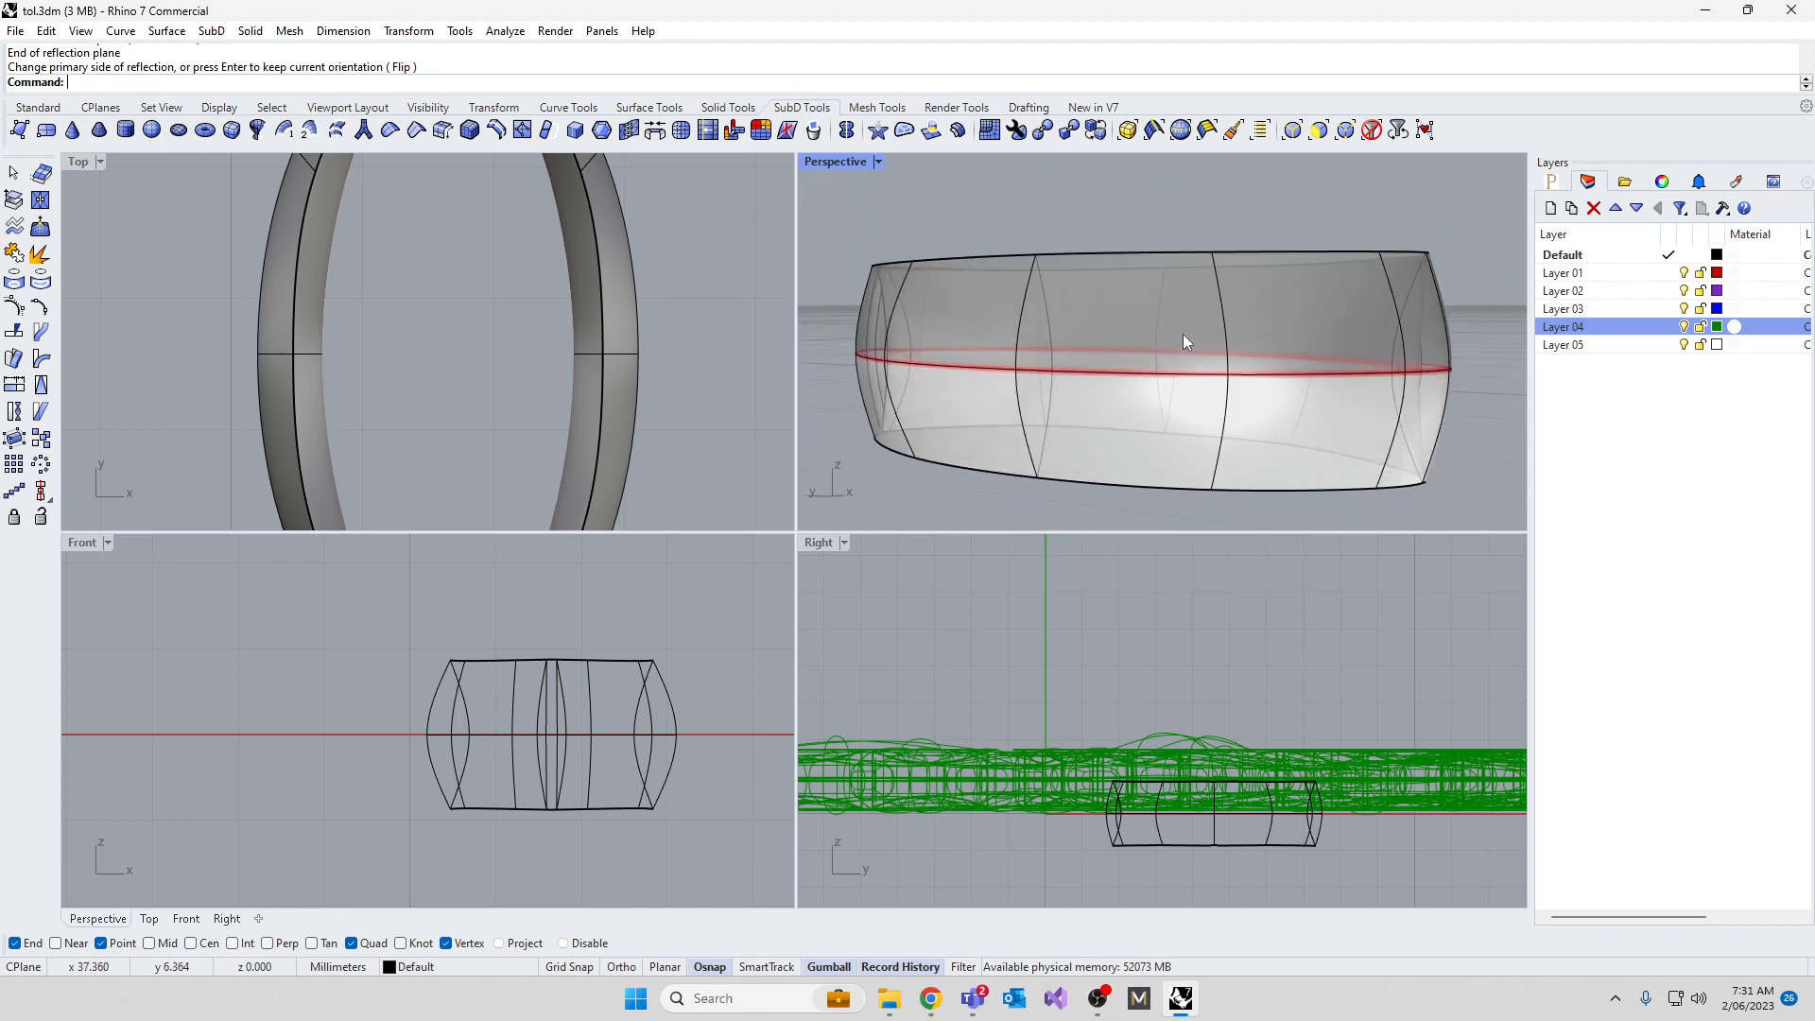
{"action": "key", "text": "ctrl+z"}
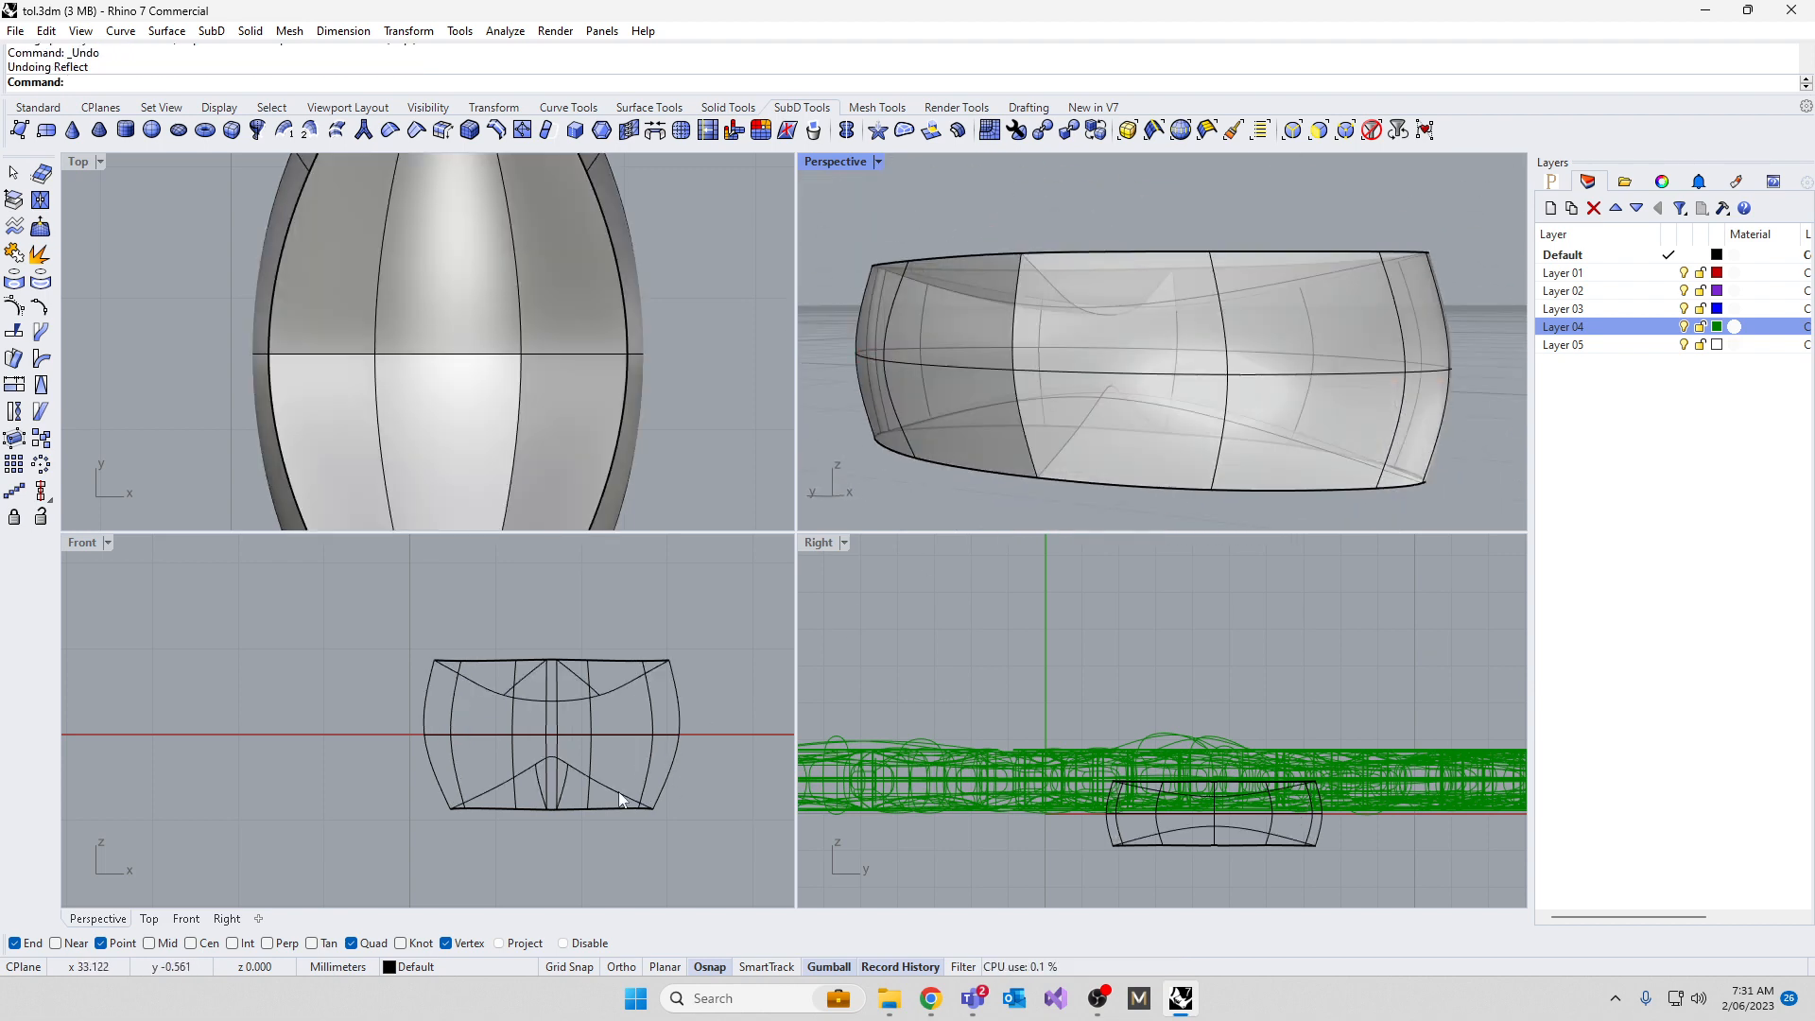
Move the middle vertex of the leaf's underside away from the centreline and adjust its height to match the upper face's smooth valley
{"action": "right_click_drag", "start_coordinate": [1159, 275], "coordinate": [946, 305]}
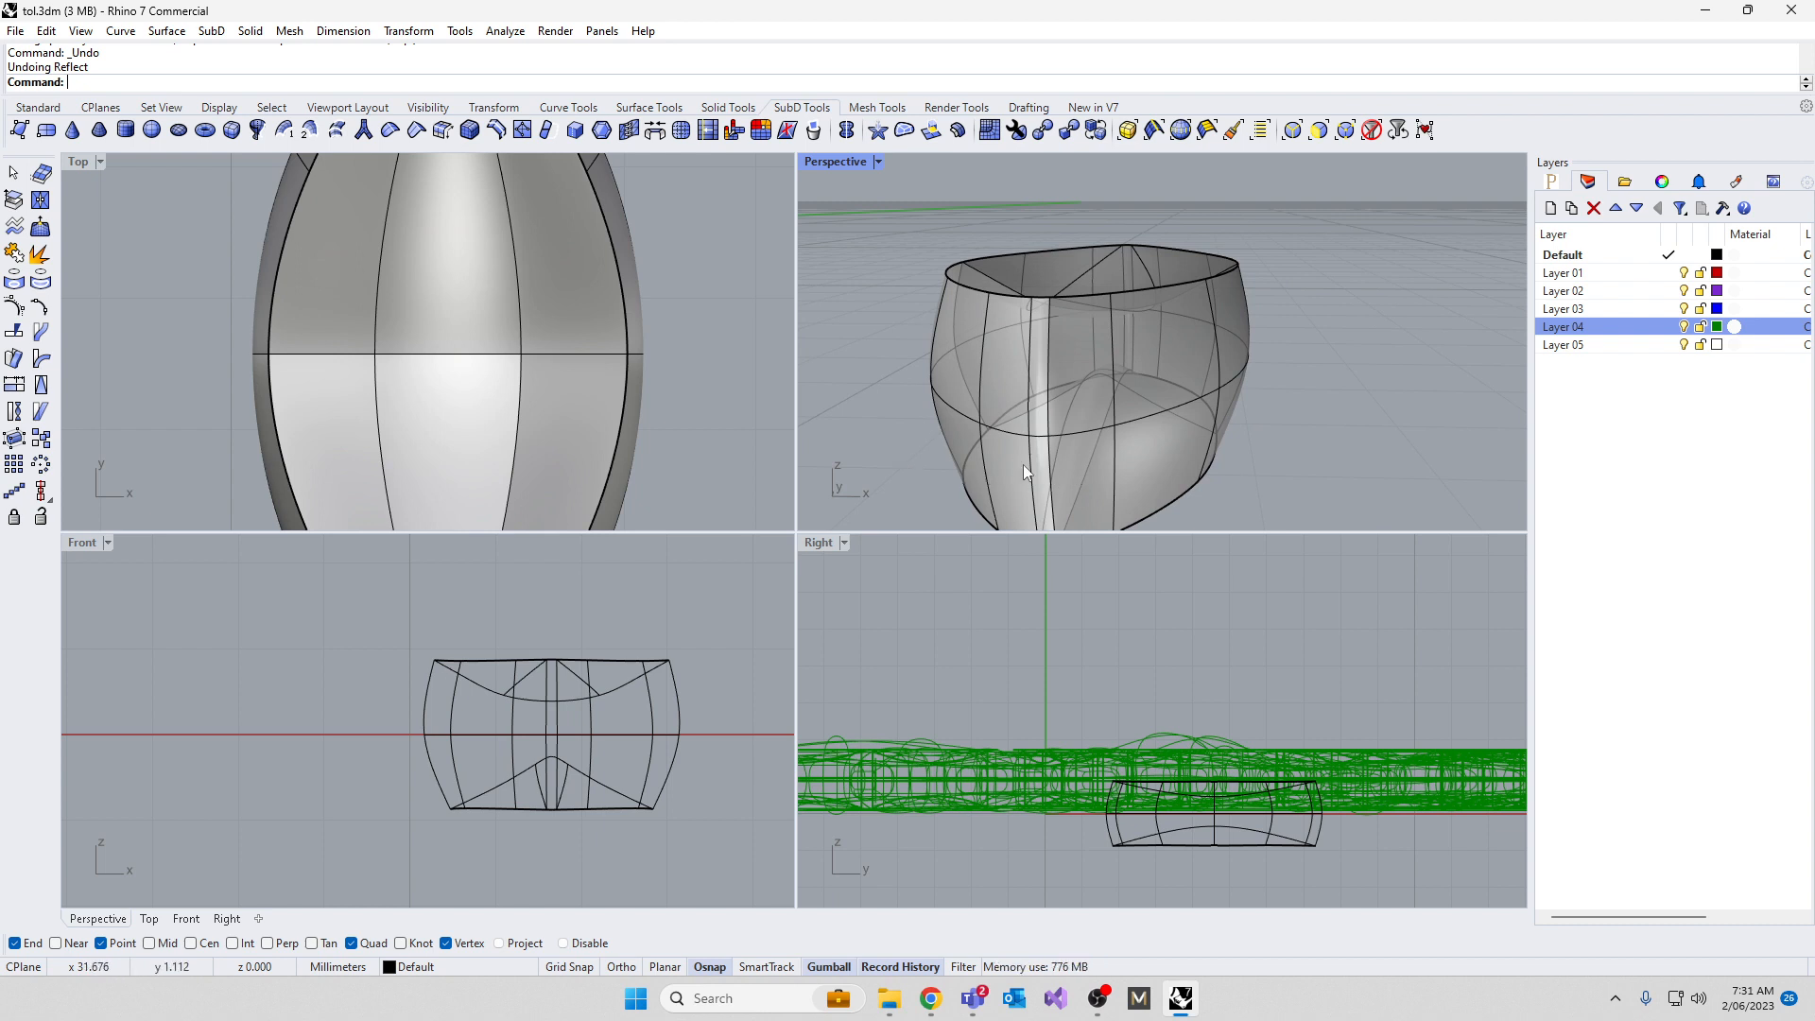
{"action": "right_click_drag", "start_coordinate": [1022, 463], "coordinate": [995, 351]}
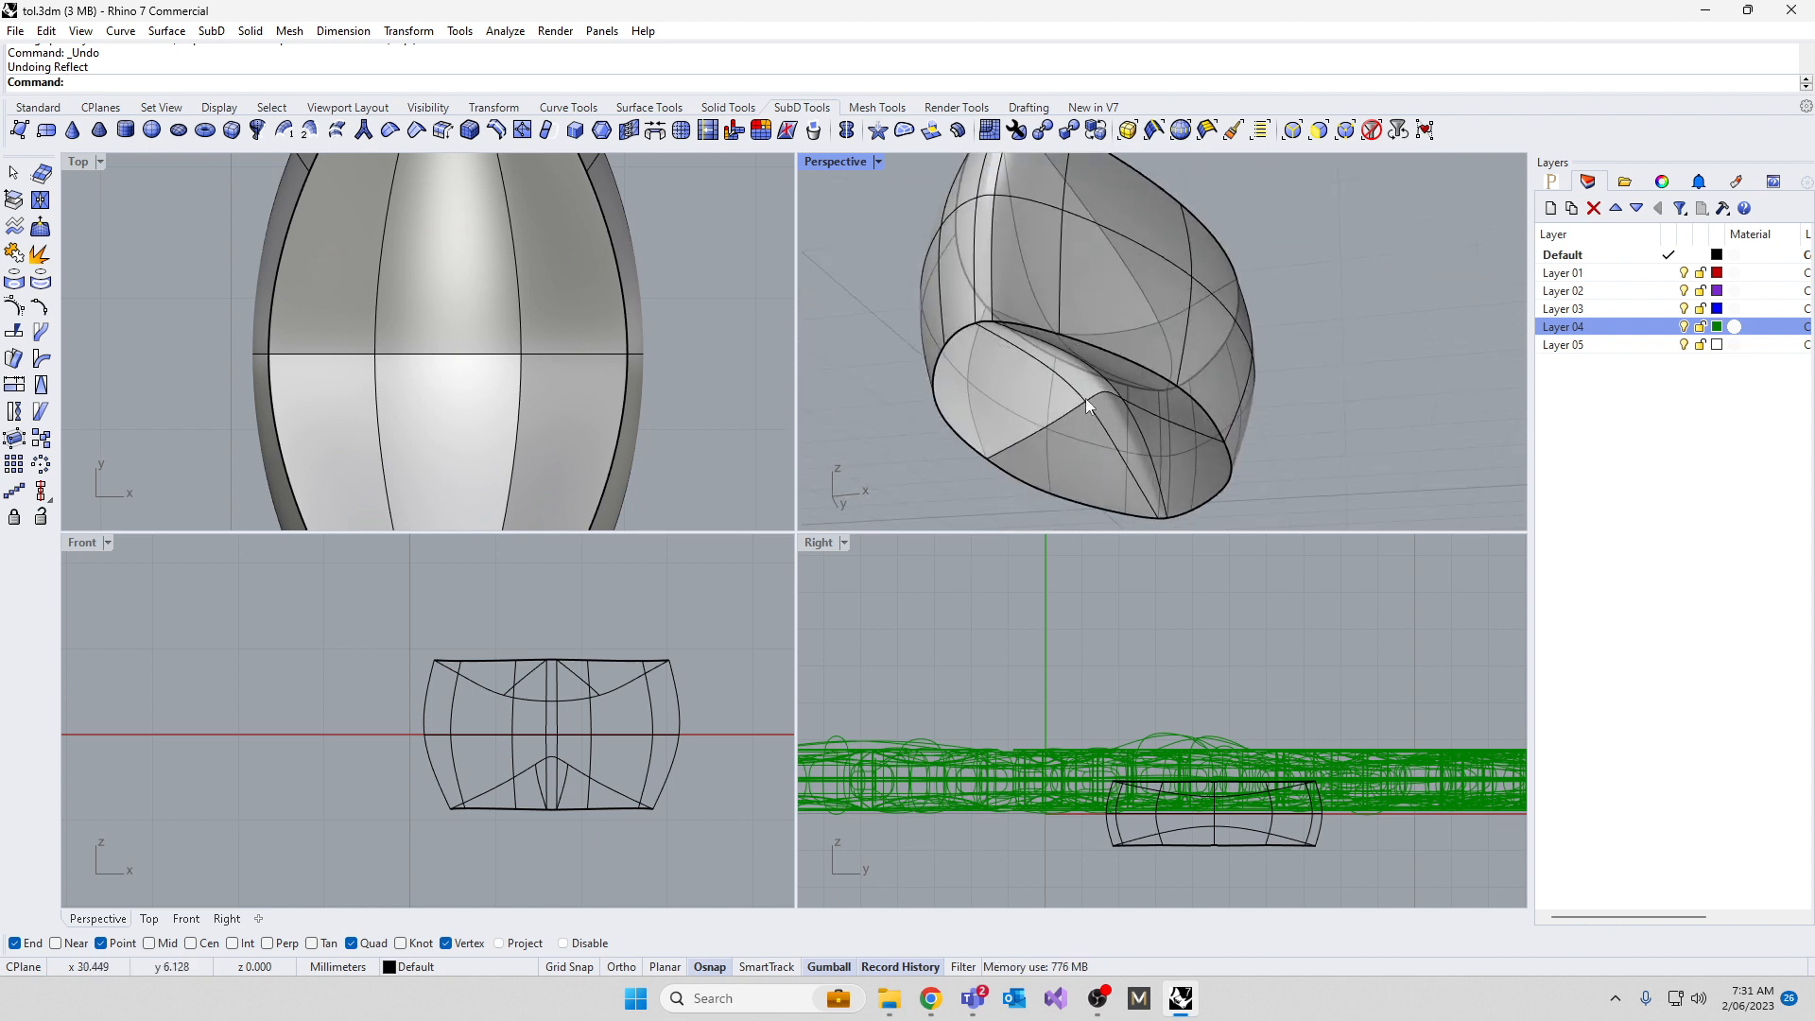
{"action": "scroll", "coordinate": [1085, 399], "scroll_direction": "up", "scroll_amount": 3}
{"action": "scroll", "coordinate": [1074, 412], "scroll_direction": "up", "scroll_amount": 2}
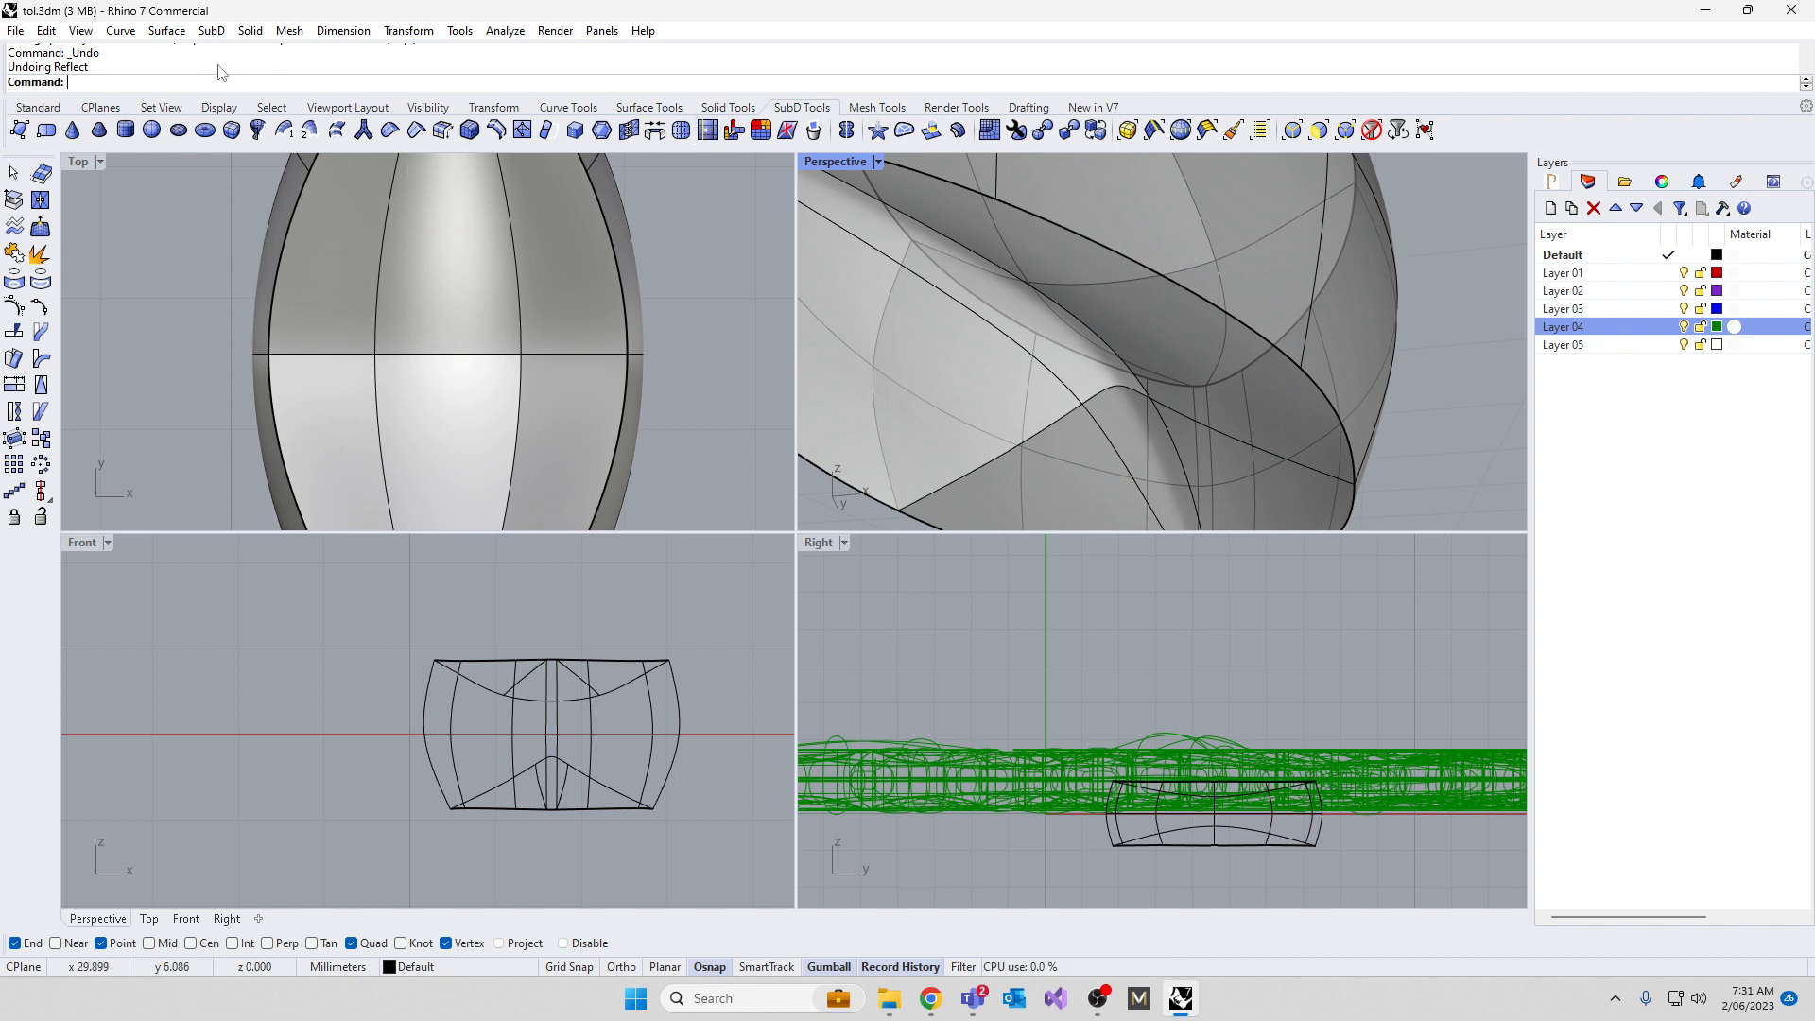
{"action": "left_click", "coordinate": [1346, 130]}
{"action": "left_click", "coordinate": [1082, 403]}
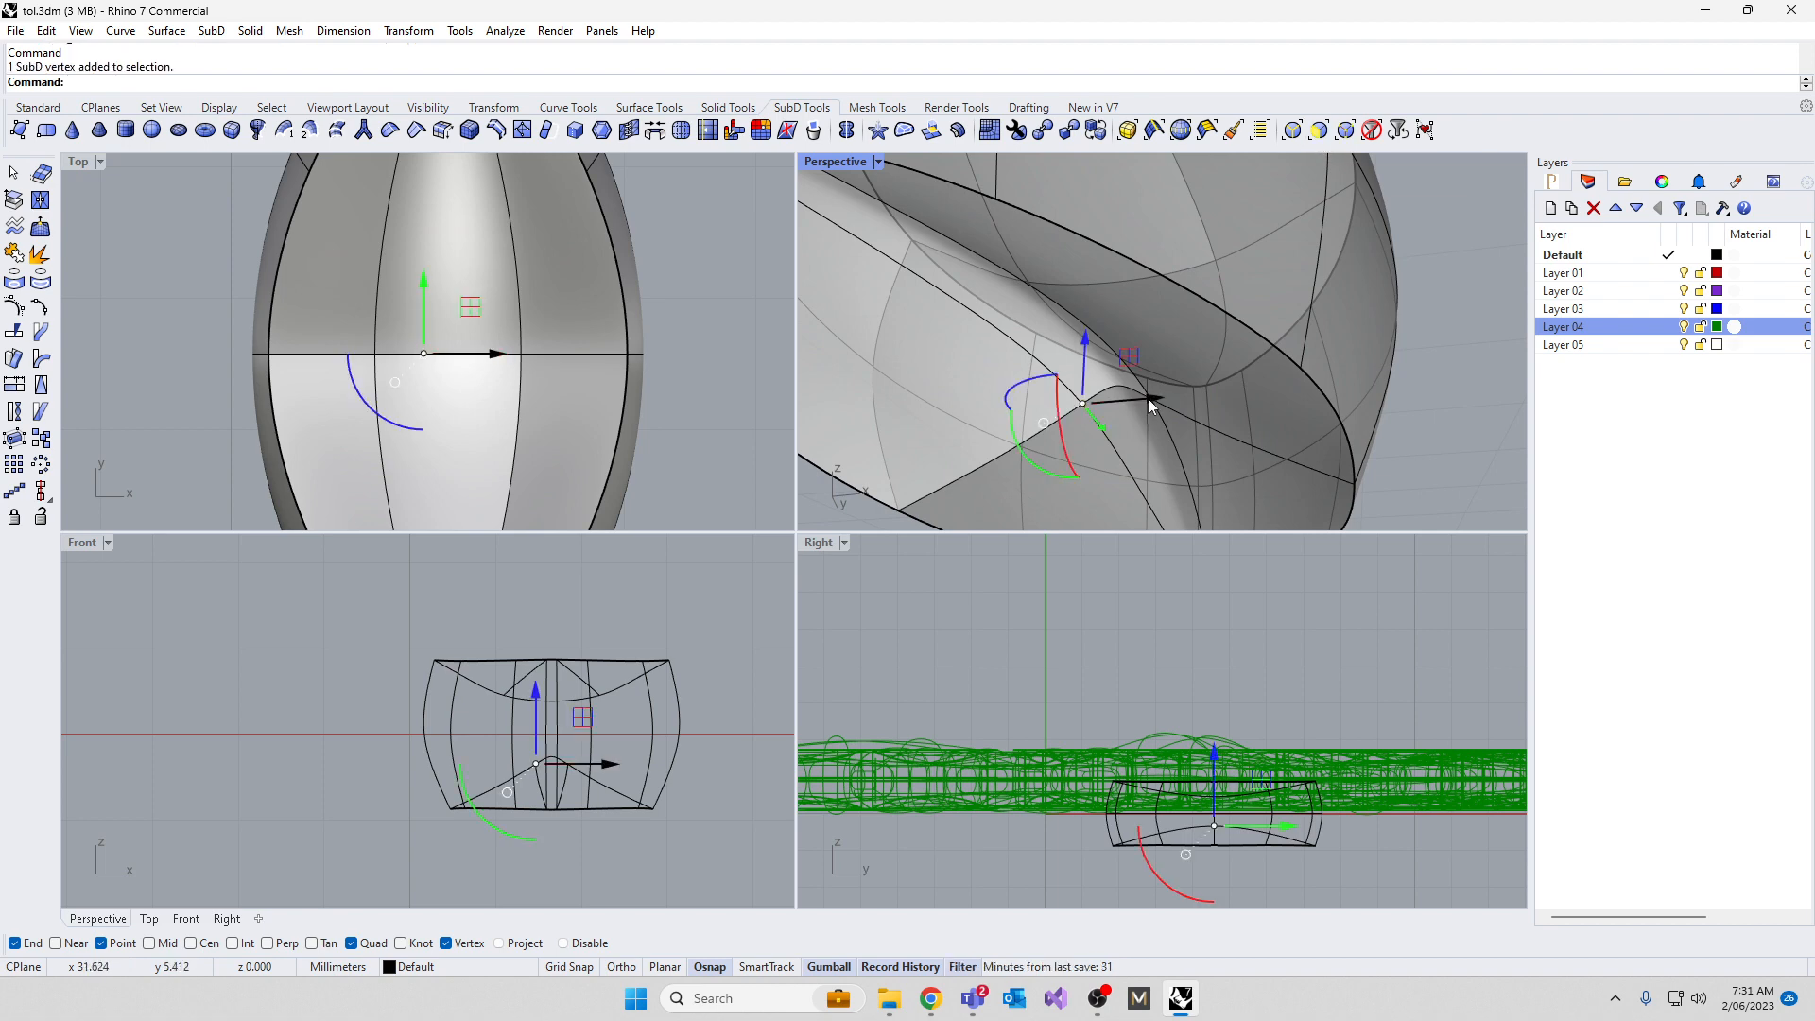
{"action": "left_click_drag", "start_coordinate": [1149, 400], "coordinate": [1087, 405]}
{"action": "left_click_drag", "start_coordinate": [1027, 348], "coordinate": [1030, 386]}
{"action": "left_click_drag", "start_coordinate": [1085, 447], "coordinate": [1107, 446]}
{"action": "left_click_drag", "start_coordinate": [1044, 385], "coordinate": [1044, 378]}
{"action": "scroll", "coordinate": [1242, 309], "scroll_direction": "down", "scroll_amount": 6}
{"action": "mouse_move", "coordinate": [1242, 308]}
{"action": "right_mouse_down"}
{"action": "mouse_move", "coordinate": [1214, 367]}
{"action": "mouse_move", "coordinate": [1110, 379]}
{"action": "mouse_move", "coordinate": [1189, 448]}
{"action": "mouse_move", "coordinate": [1140, 423]}
{"action": "mouse_move", "coordinate": [1208, 264]}
{"action": "mouse_move", "coordinate": [1242, 338]}
{"action": "right_mouse_up"}
{"action": "left_click", "coordinate": [1097, 460]}
Move the lower rim vertex at the leaf's widest point outward in +X to match the widened upper rim
{"action": "scroll", "coordinate": [1131, 407], "scroll_direction": "down", "scroll_amount": 5}
{"action": "scroll", "coordinate": [1242, 338], "scroll_direction": "up", "scroll_amount": 8}
{"action": "right_click_drag", "start_coordinate": [1223, 415], "coordinate": [1170, 404]}
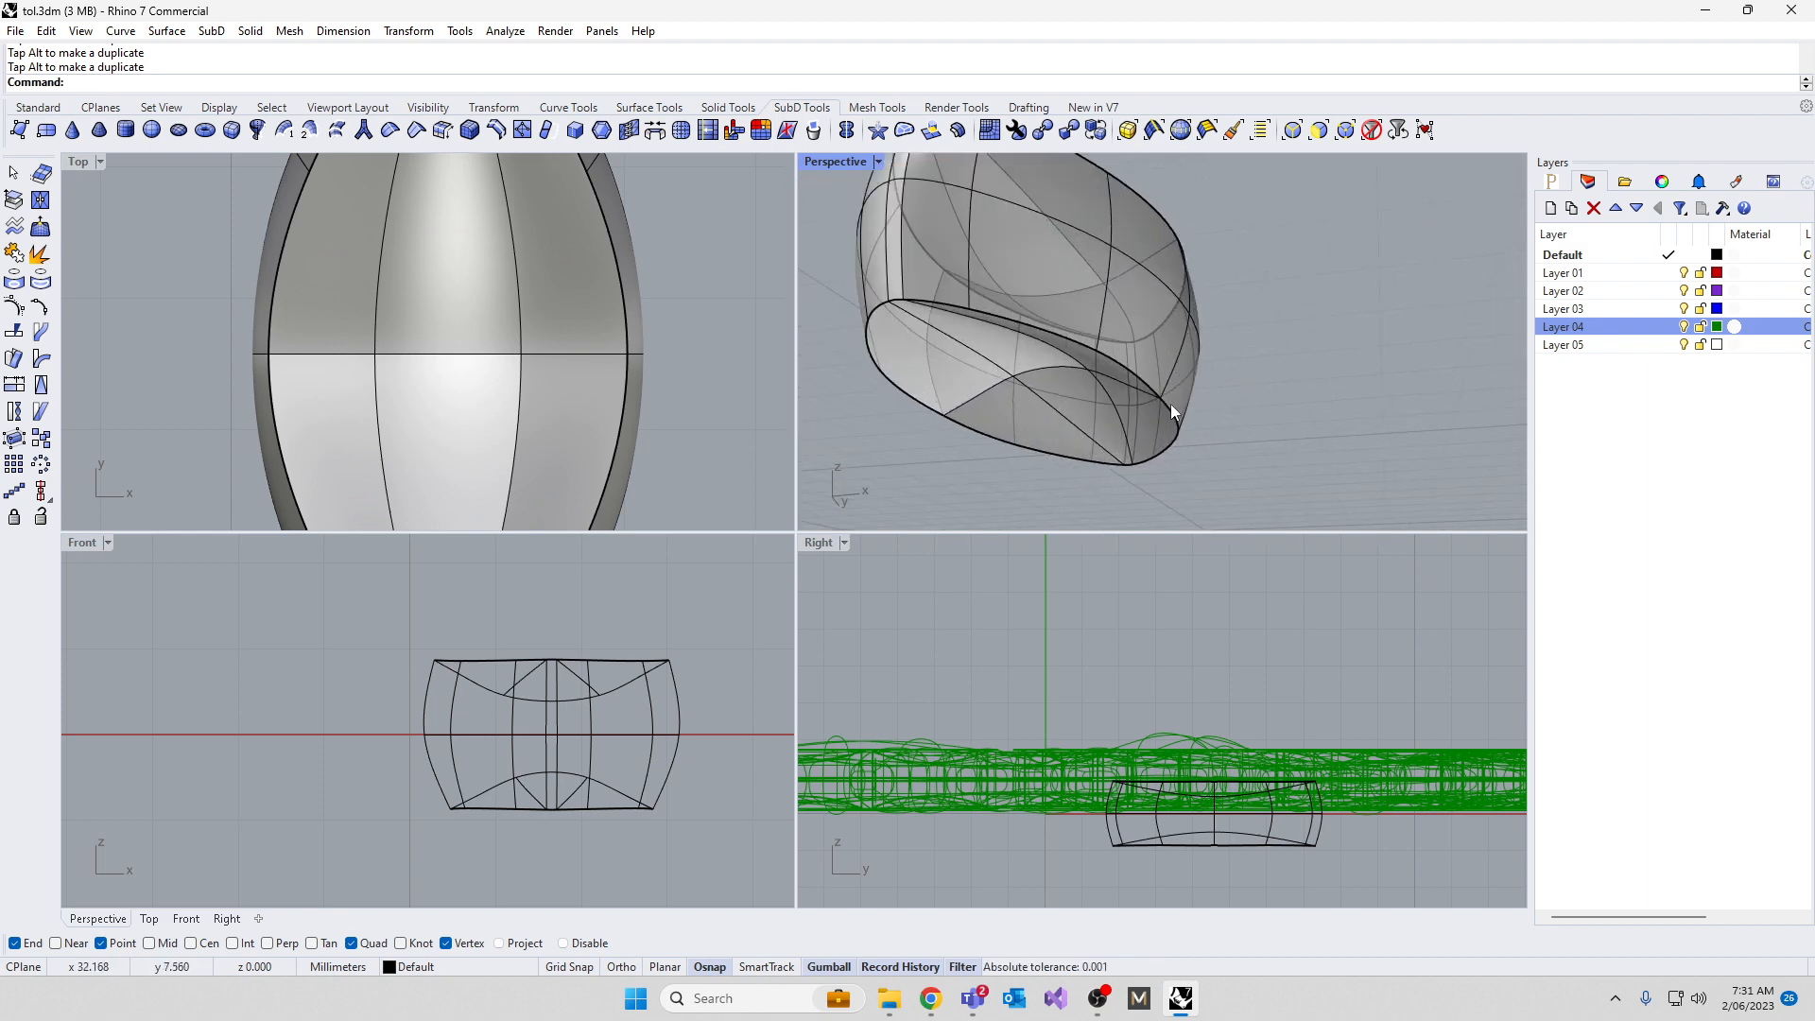
{"action": "left_click", "coordinate": [1159, 399]}
{"action": "left_click_drag", "start_coordinate": [1229, 392], "coordinate": [1248, 393]}
{"action": "scroll", "coordinate": [1130, 467], "scroll_direction": "down", "scroll_amount": 5}
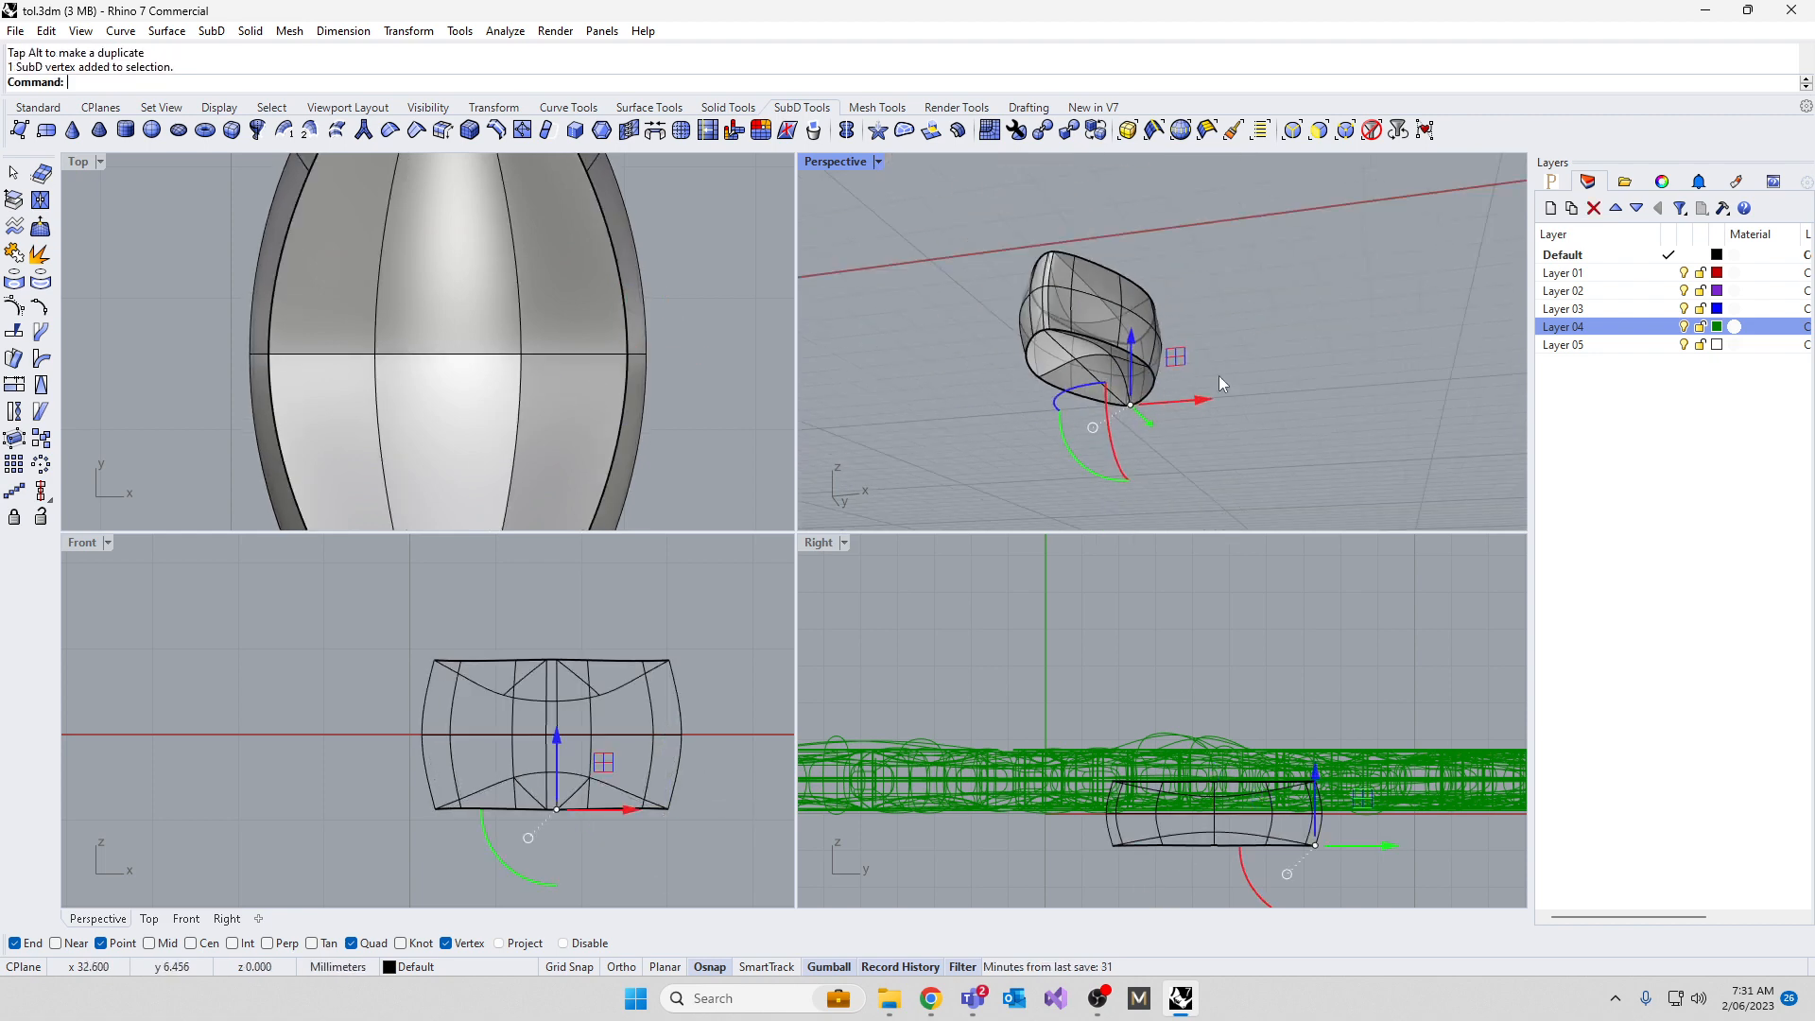
{"action": "right_click_drag", "start_coordinate": [1217, 376], "coordinate": [1255, 490]}
{"action": "key", "text": "Escape"}
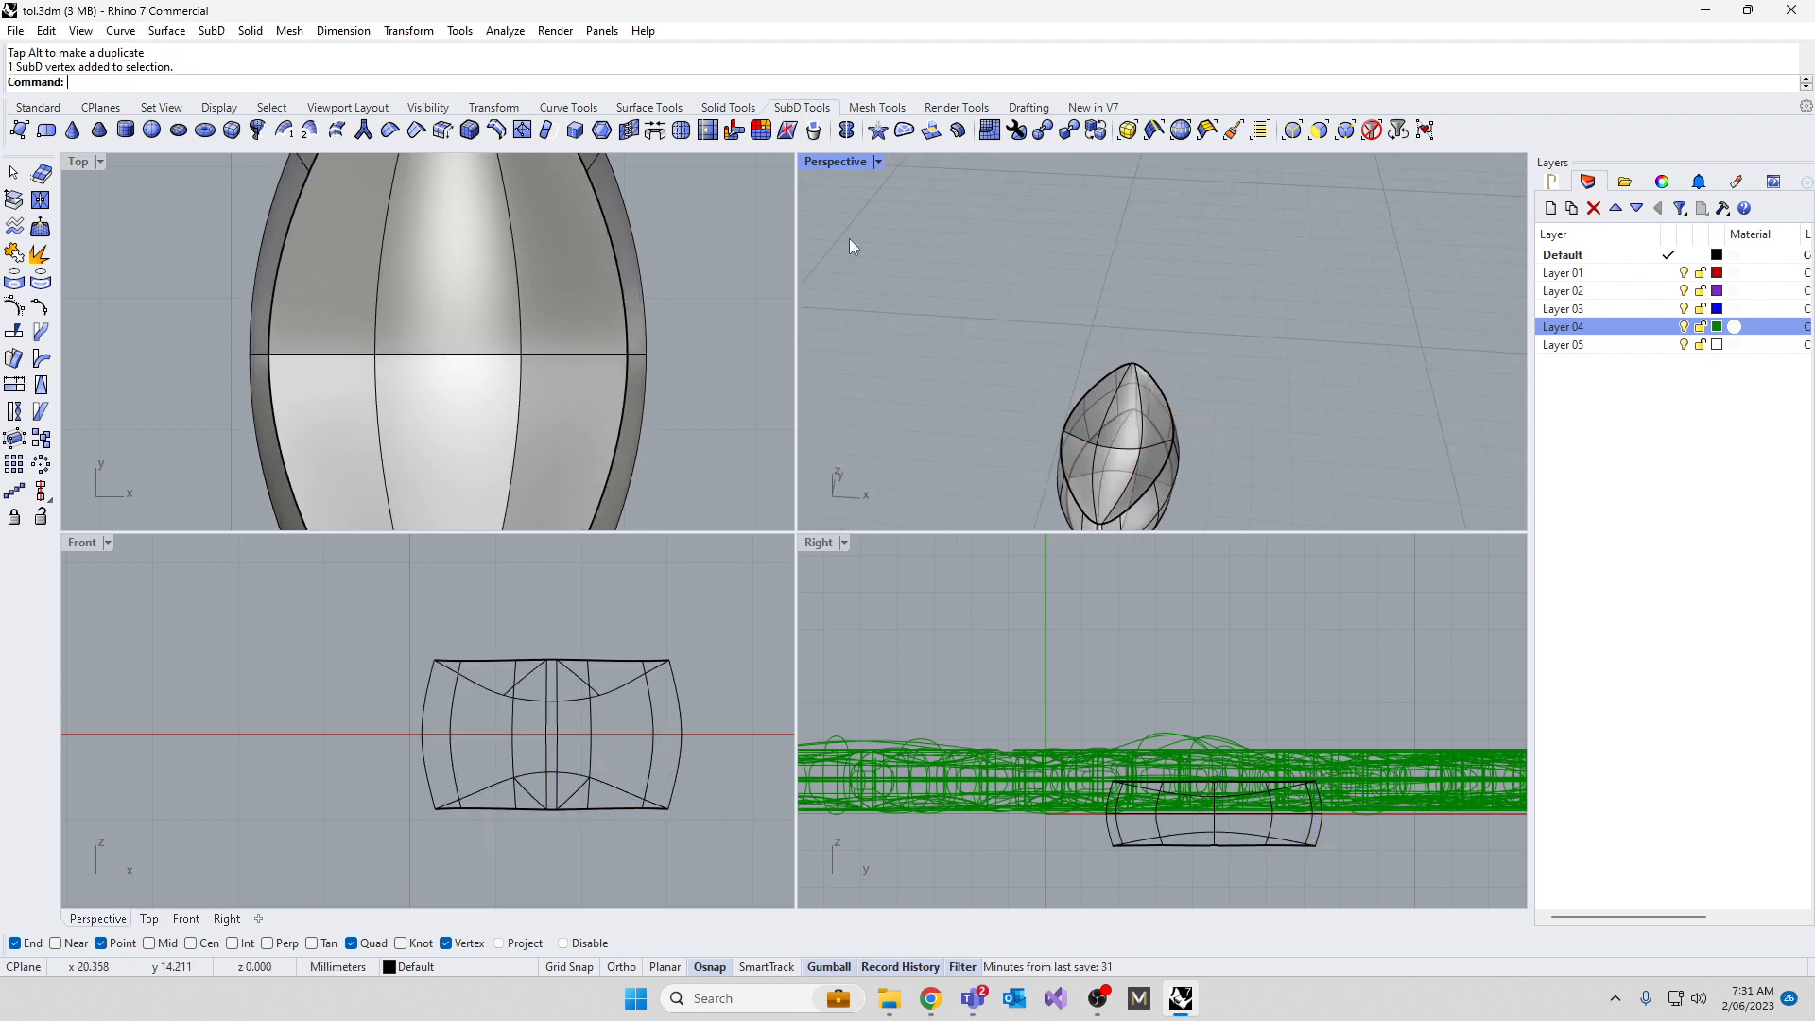
Clear the SubD selection filter and delete all the old leaves from both sides of the tree
{"action": "left_click", "coordinate": [1373, 132]}
{"action": "right_click_drag", "start_coordinate": [1329, 268], "coordinate": [1119, 352]}
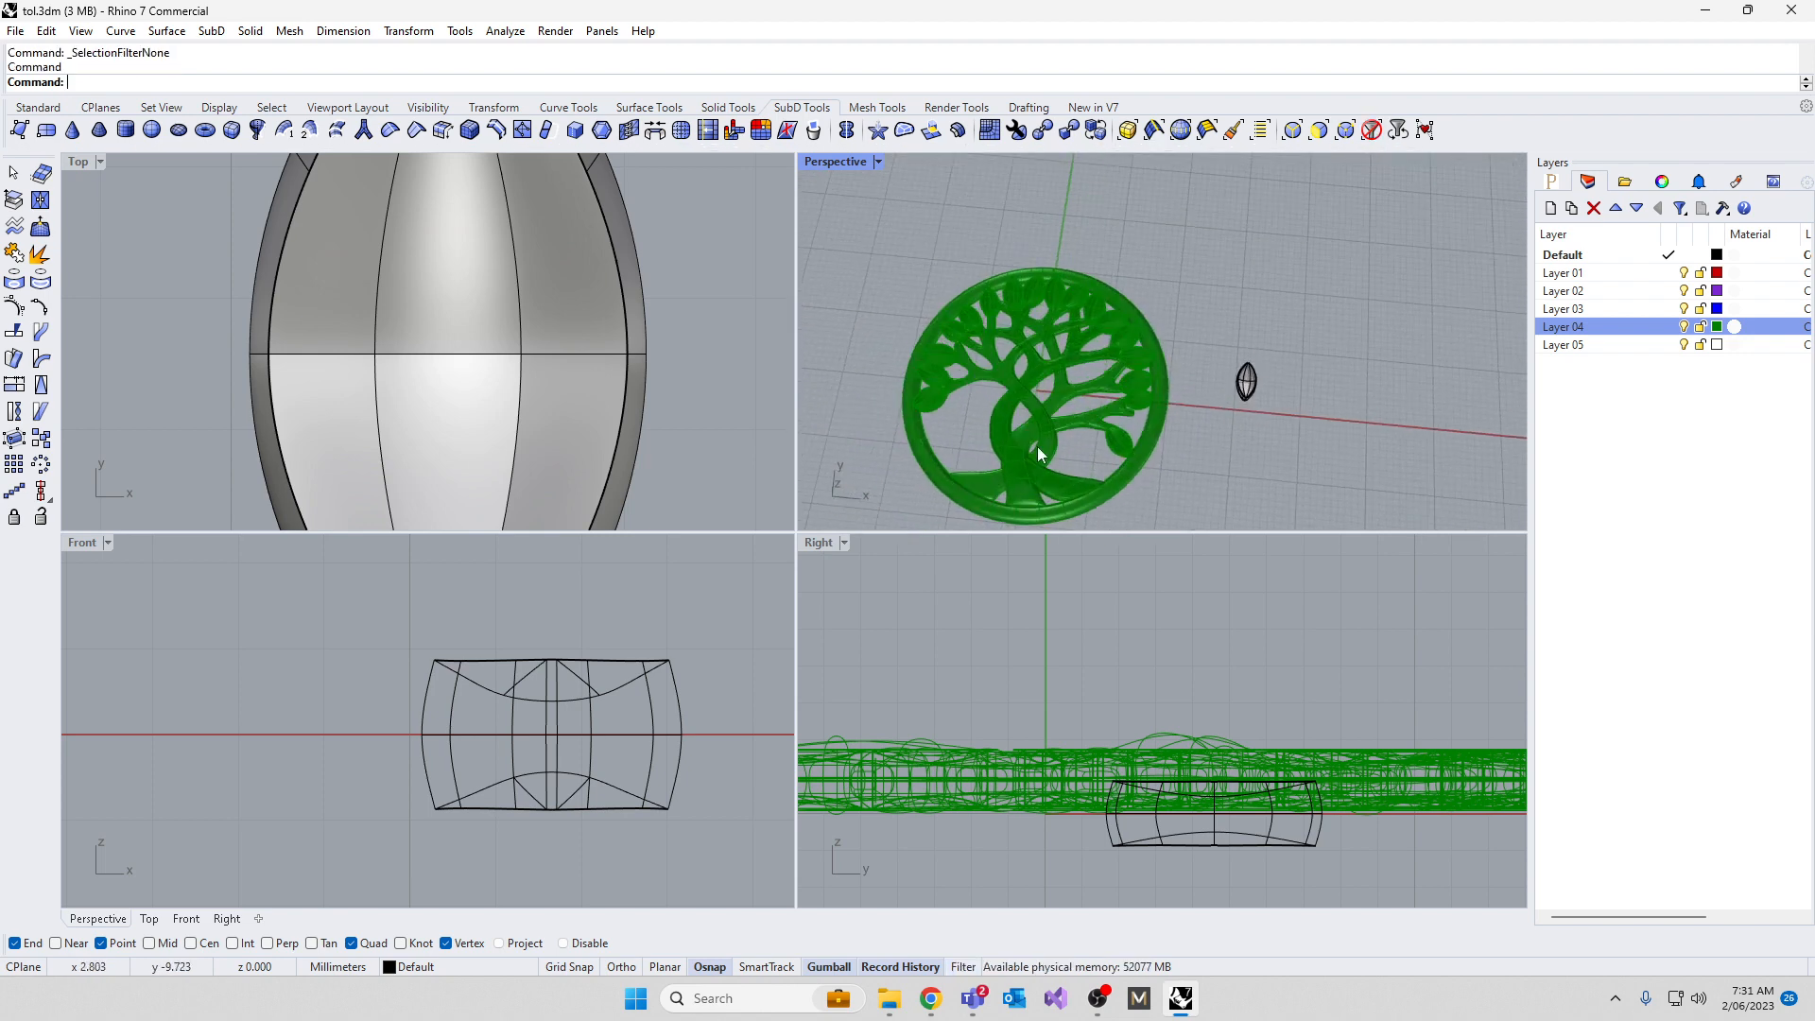
{"action": "left_click_drag", "start_coordinate": [881, 244], "coordinate": [1048, 413]}
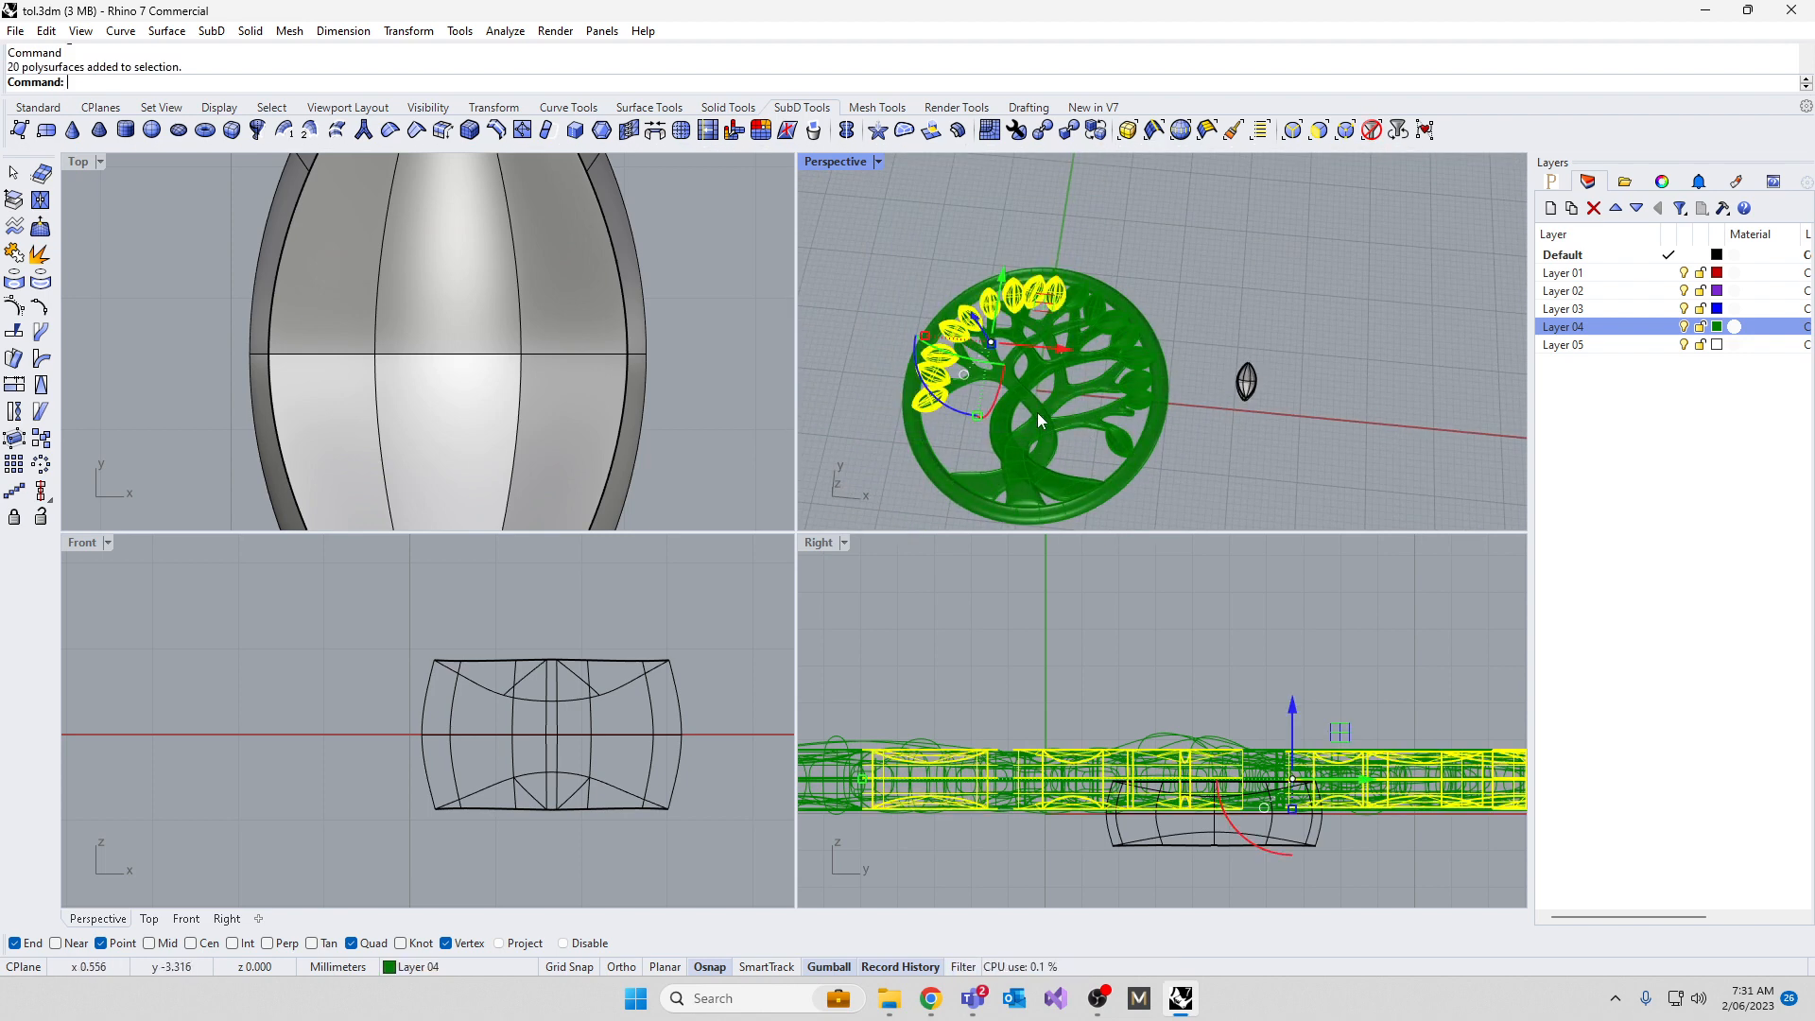
{"action": "key", "text": "Delete"}
{"action": "left_click_drag", "start_coordinate": [1066, 224], "coordinate": [1176, 461]}
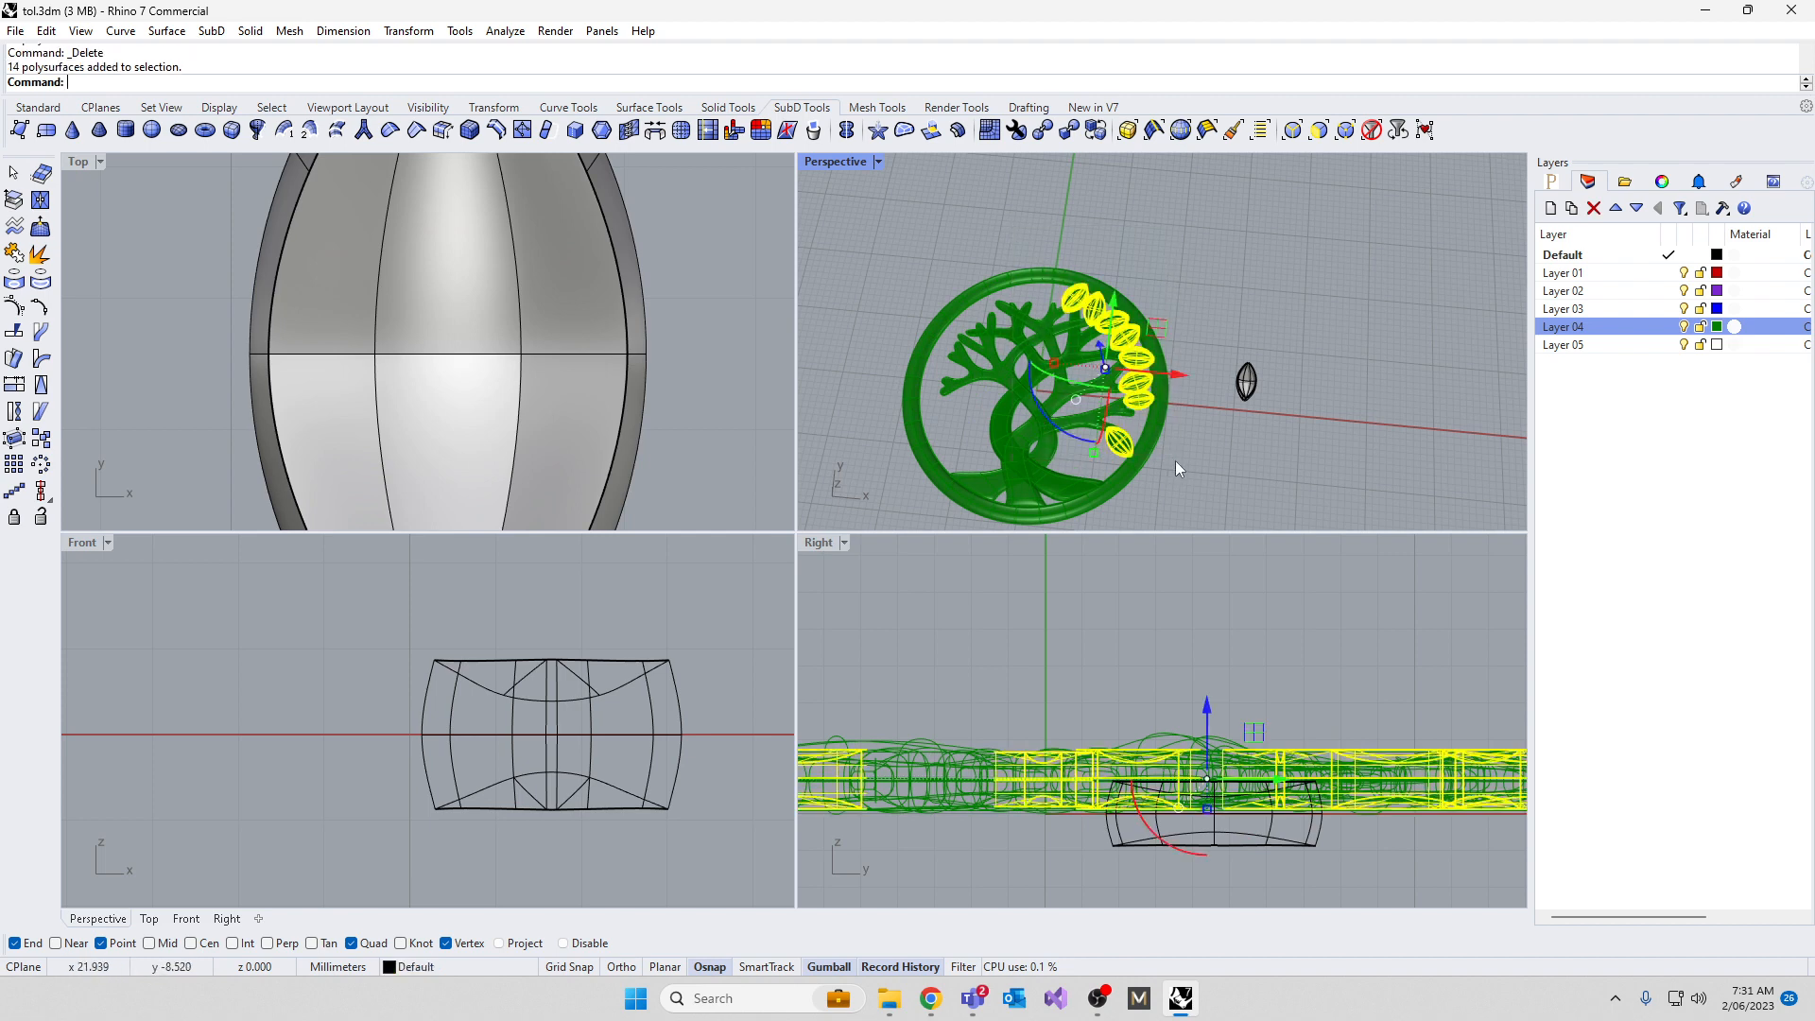
{"action": "key", "text": "Delete"}
Check the outer ring's object description and convert the ring to a SubD with surface location, no surface corners and the input deleted
{"action": "scroll", "coordinate": [1168, 407], "scroll_direction": "up", "scroll_amount": 4}
{"action": "left_click", "coordinate": [1149, 435]}
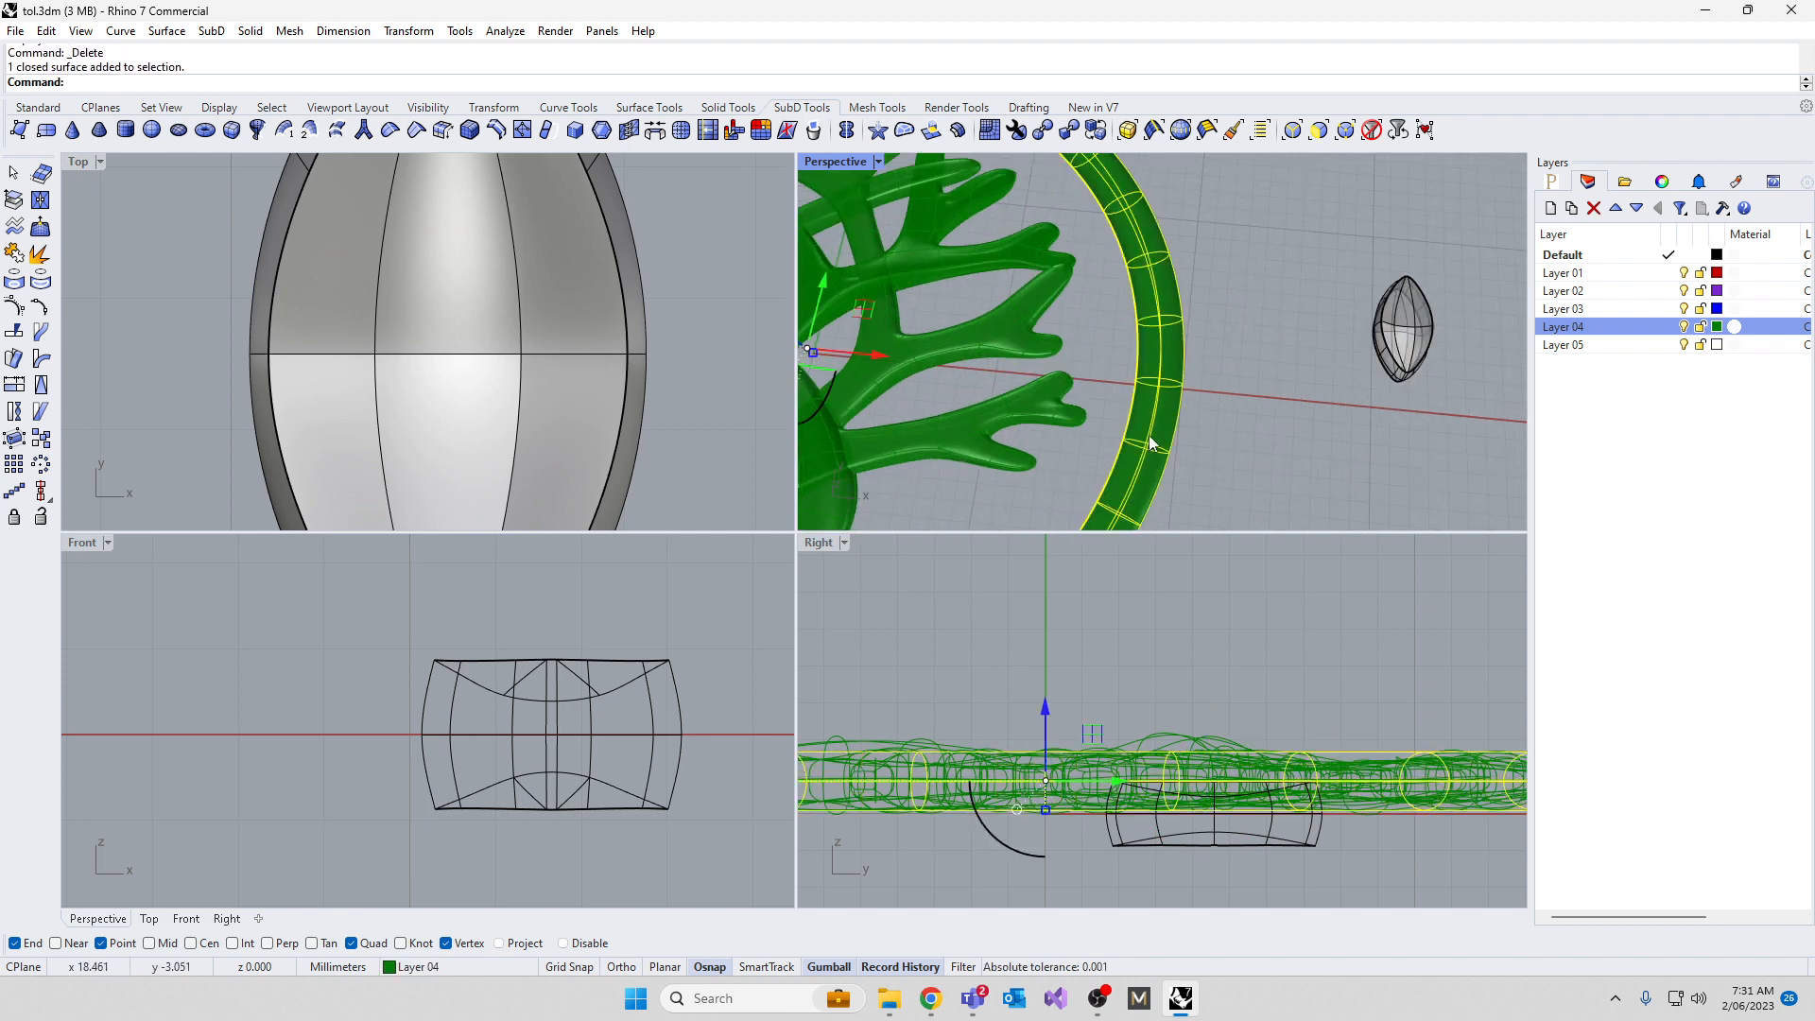
{"action": "key", "text": "Return"}
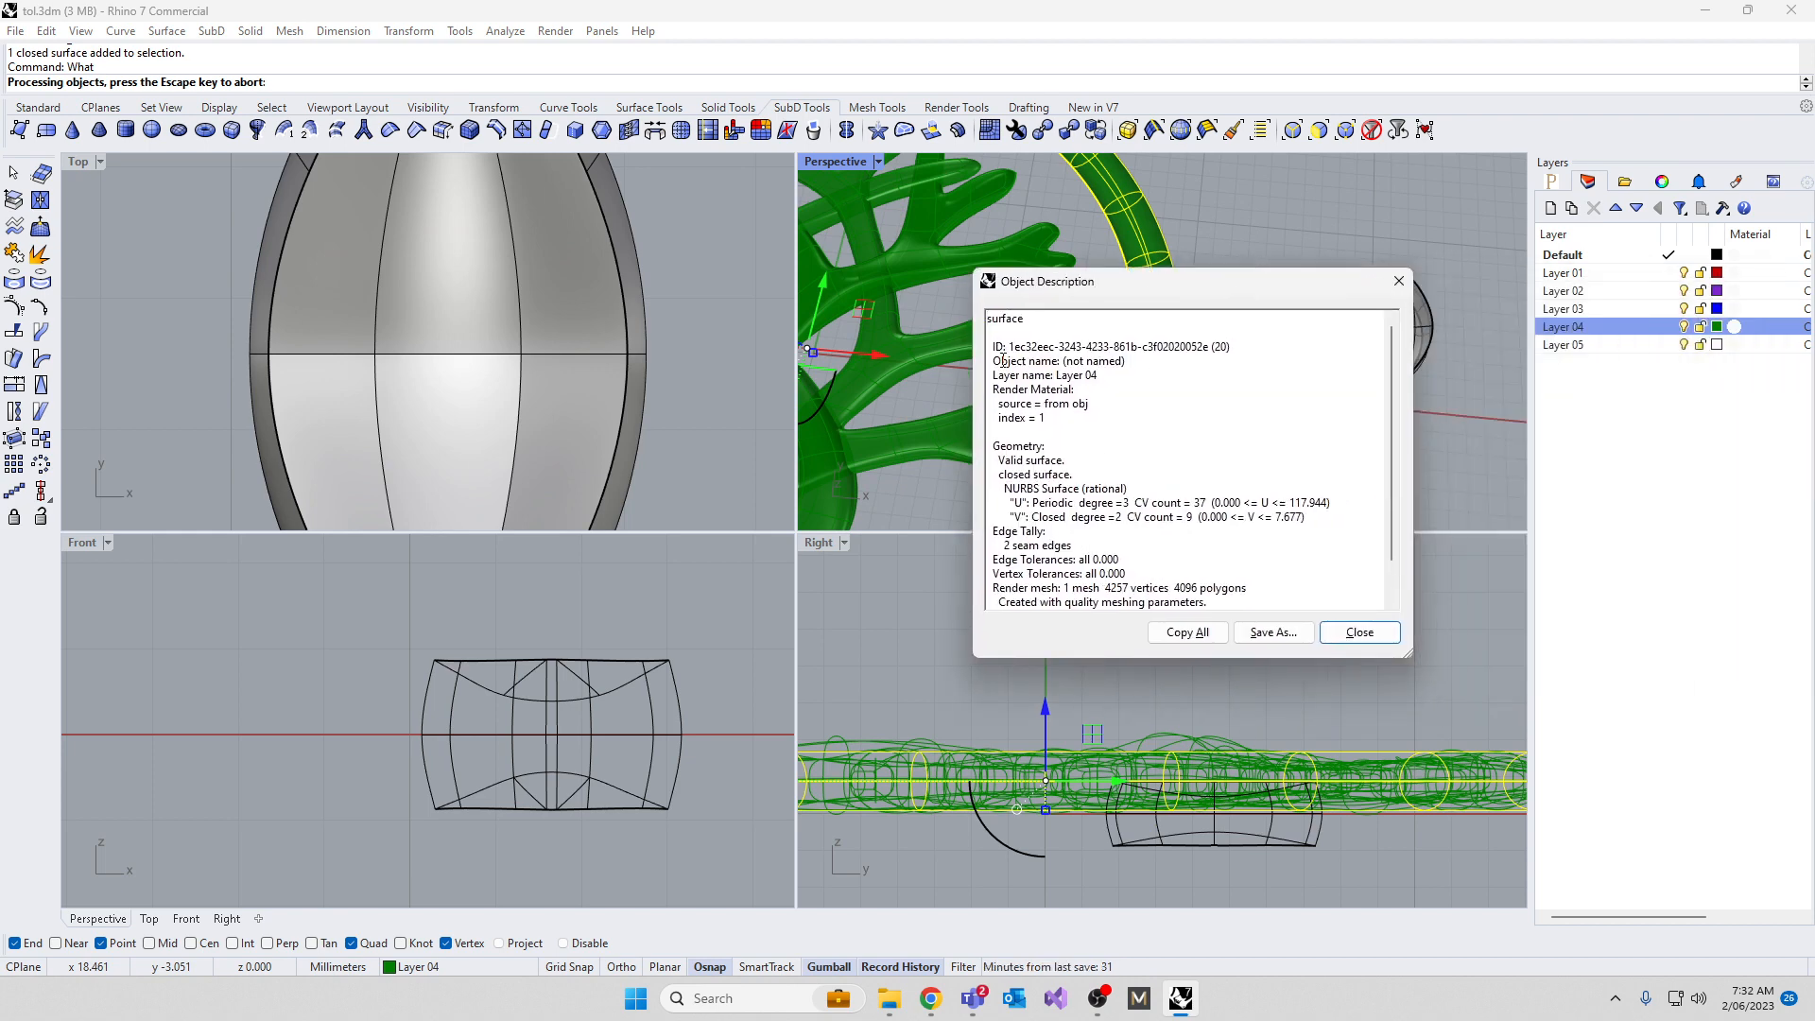
{"action": "left_click", "coordinate": [1361, 634]}
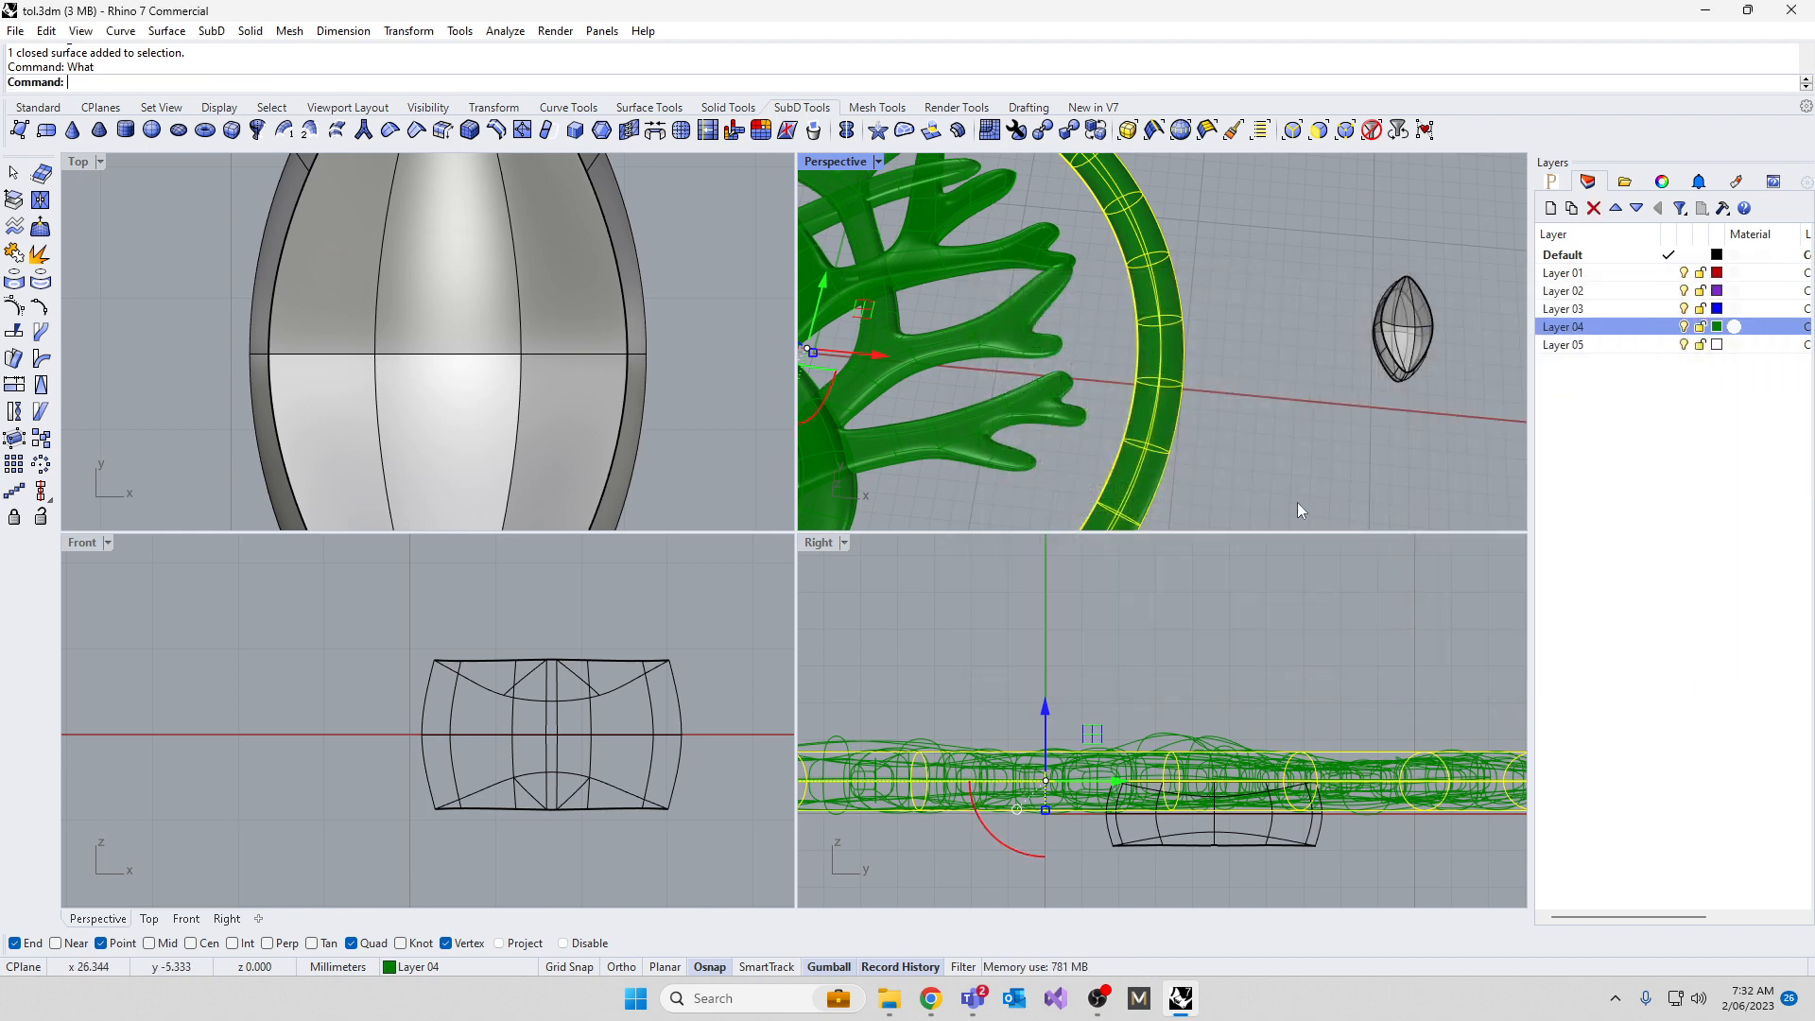
{"action": "type", "text": "ToSubD"}
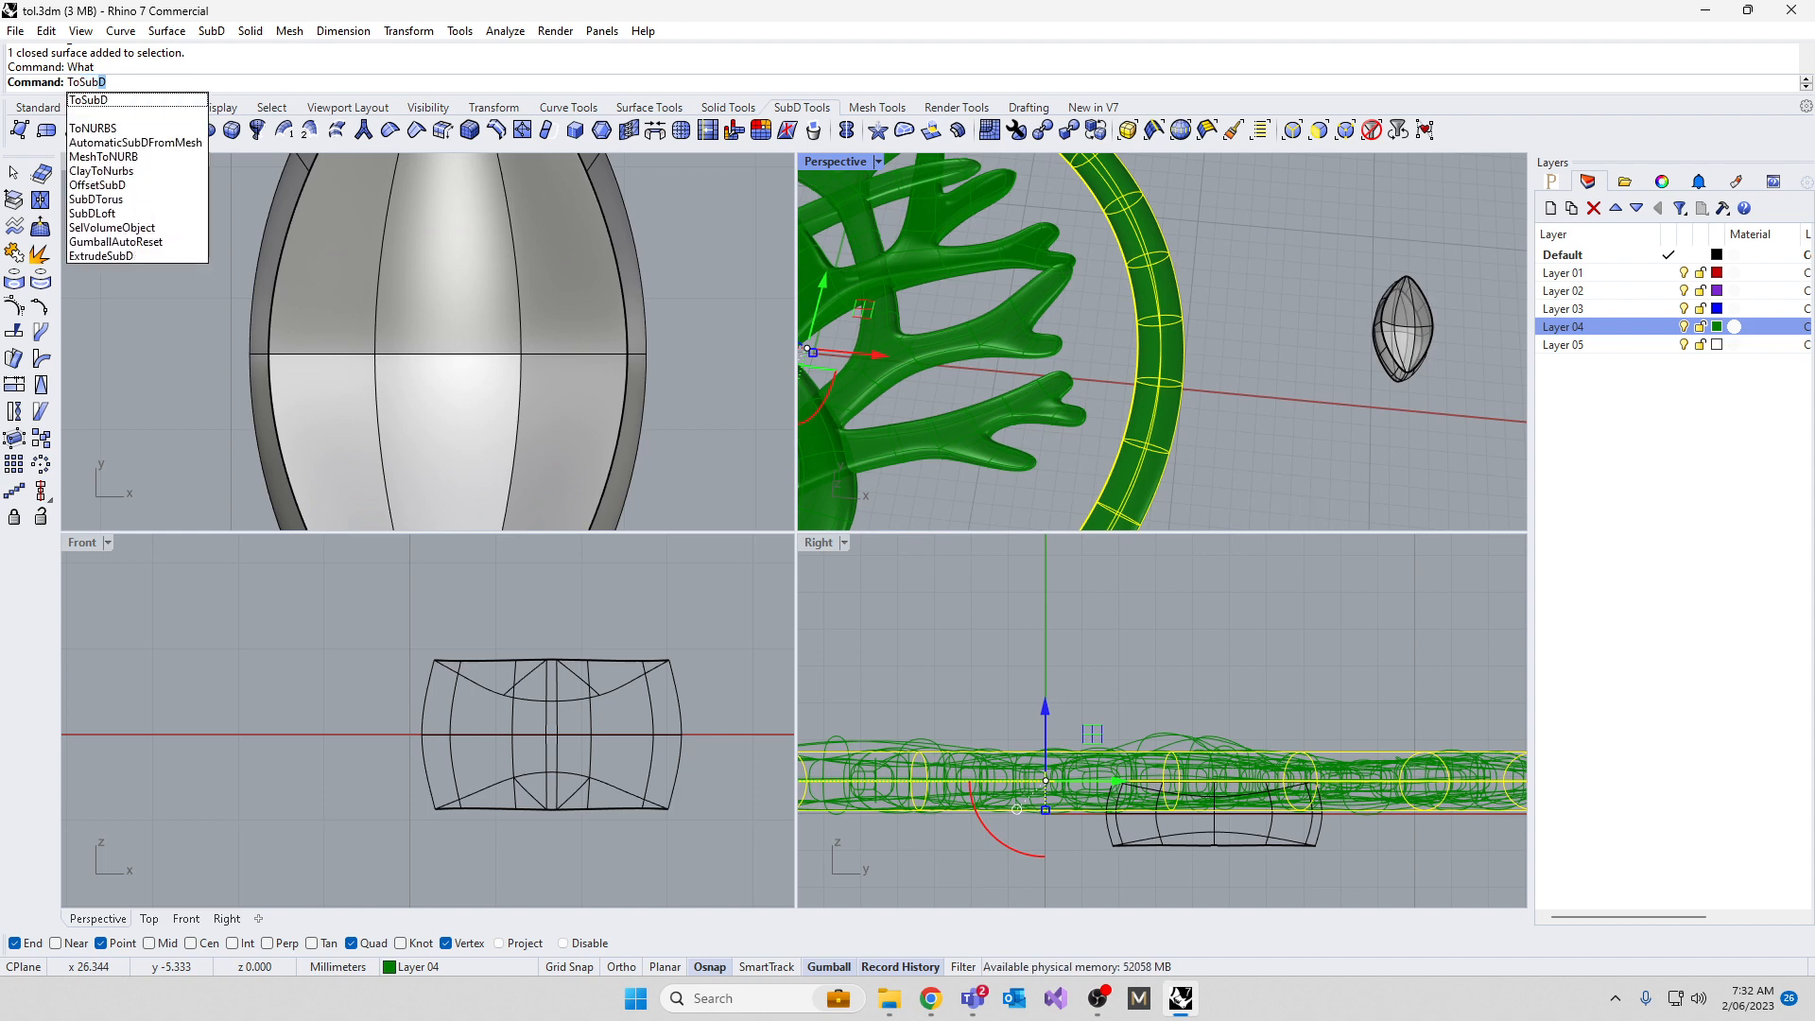
{"action": "left_click", "coordinate": [91, 102]}
{"action": "key", "text": "Return"}
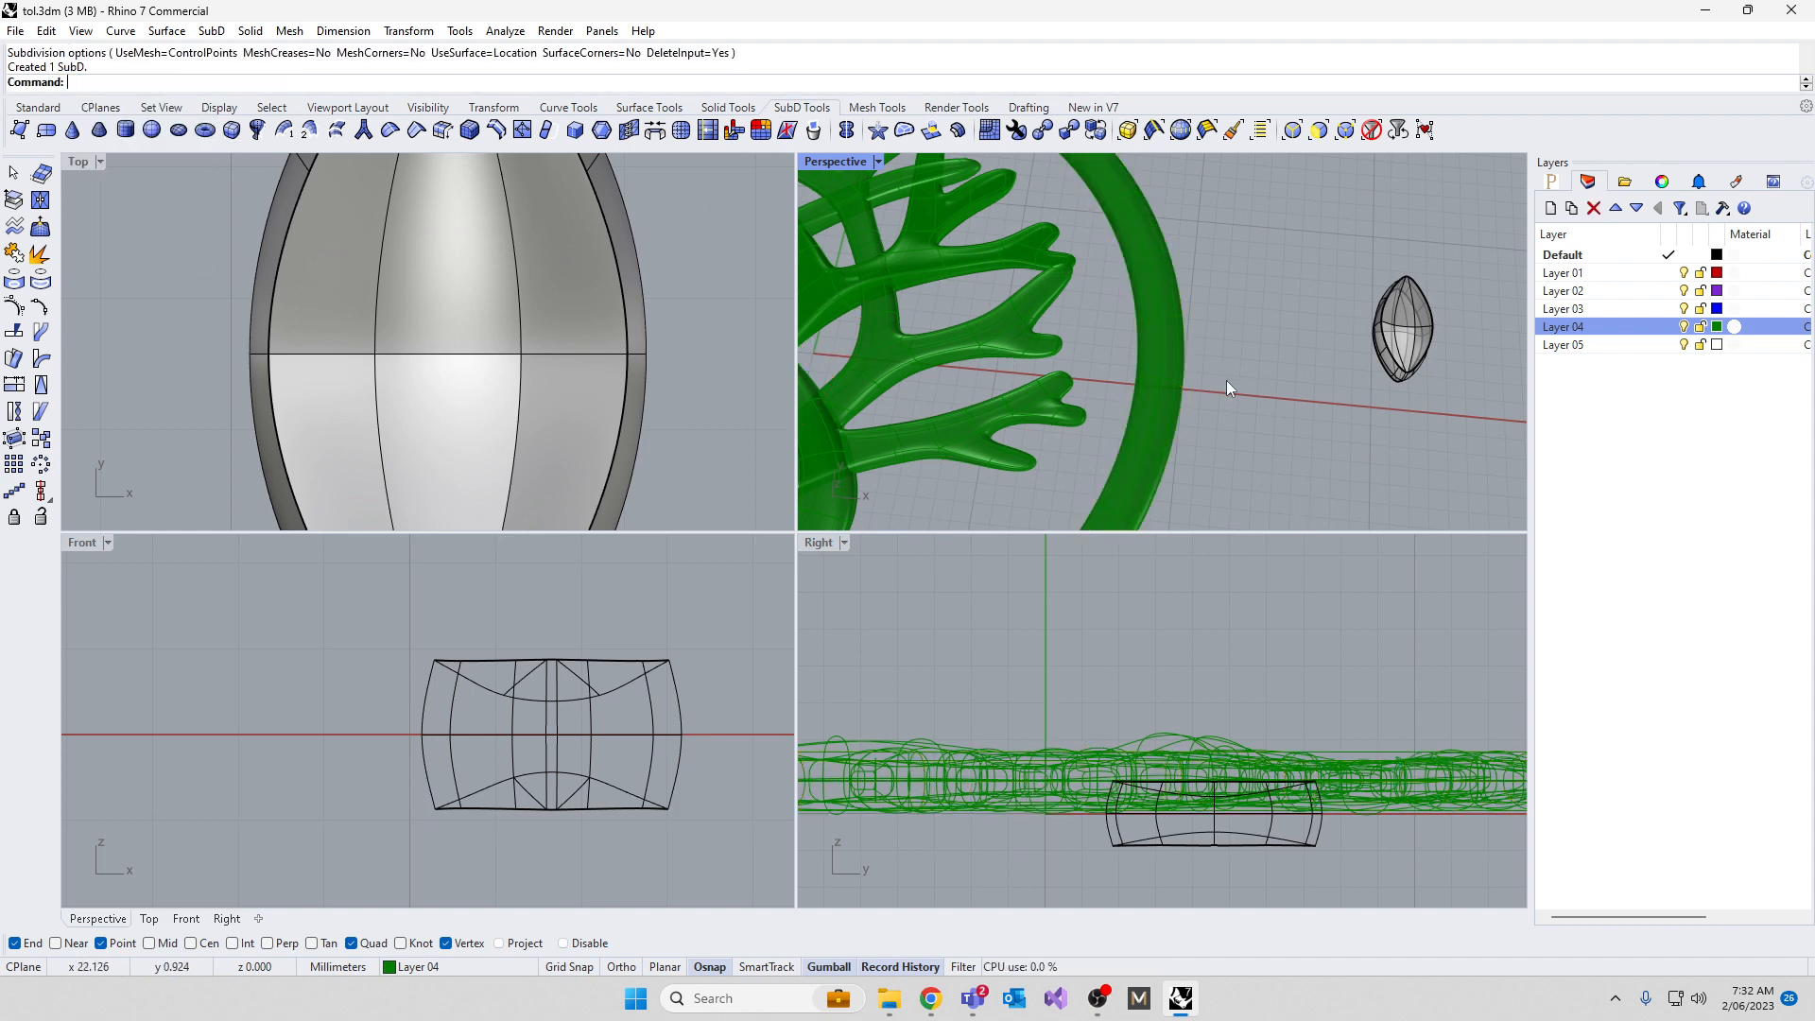
Examine the pendant without its old leaves and the new leaf beside it in the Perspective and Top views
{"action": "scroll", "coordinate": [1191, 382], "scroll_direction": "up", "scroll_amount": 4}
{"action": "scroll", "coordinate": [1161, 428], "scroll_direction": "down", "scroll_amount": 6}
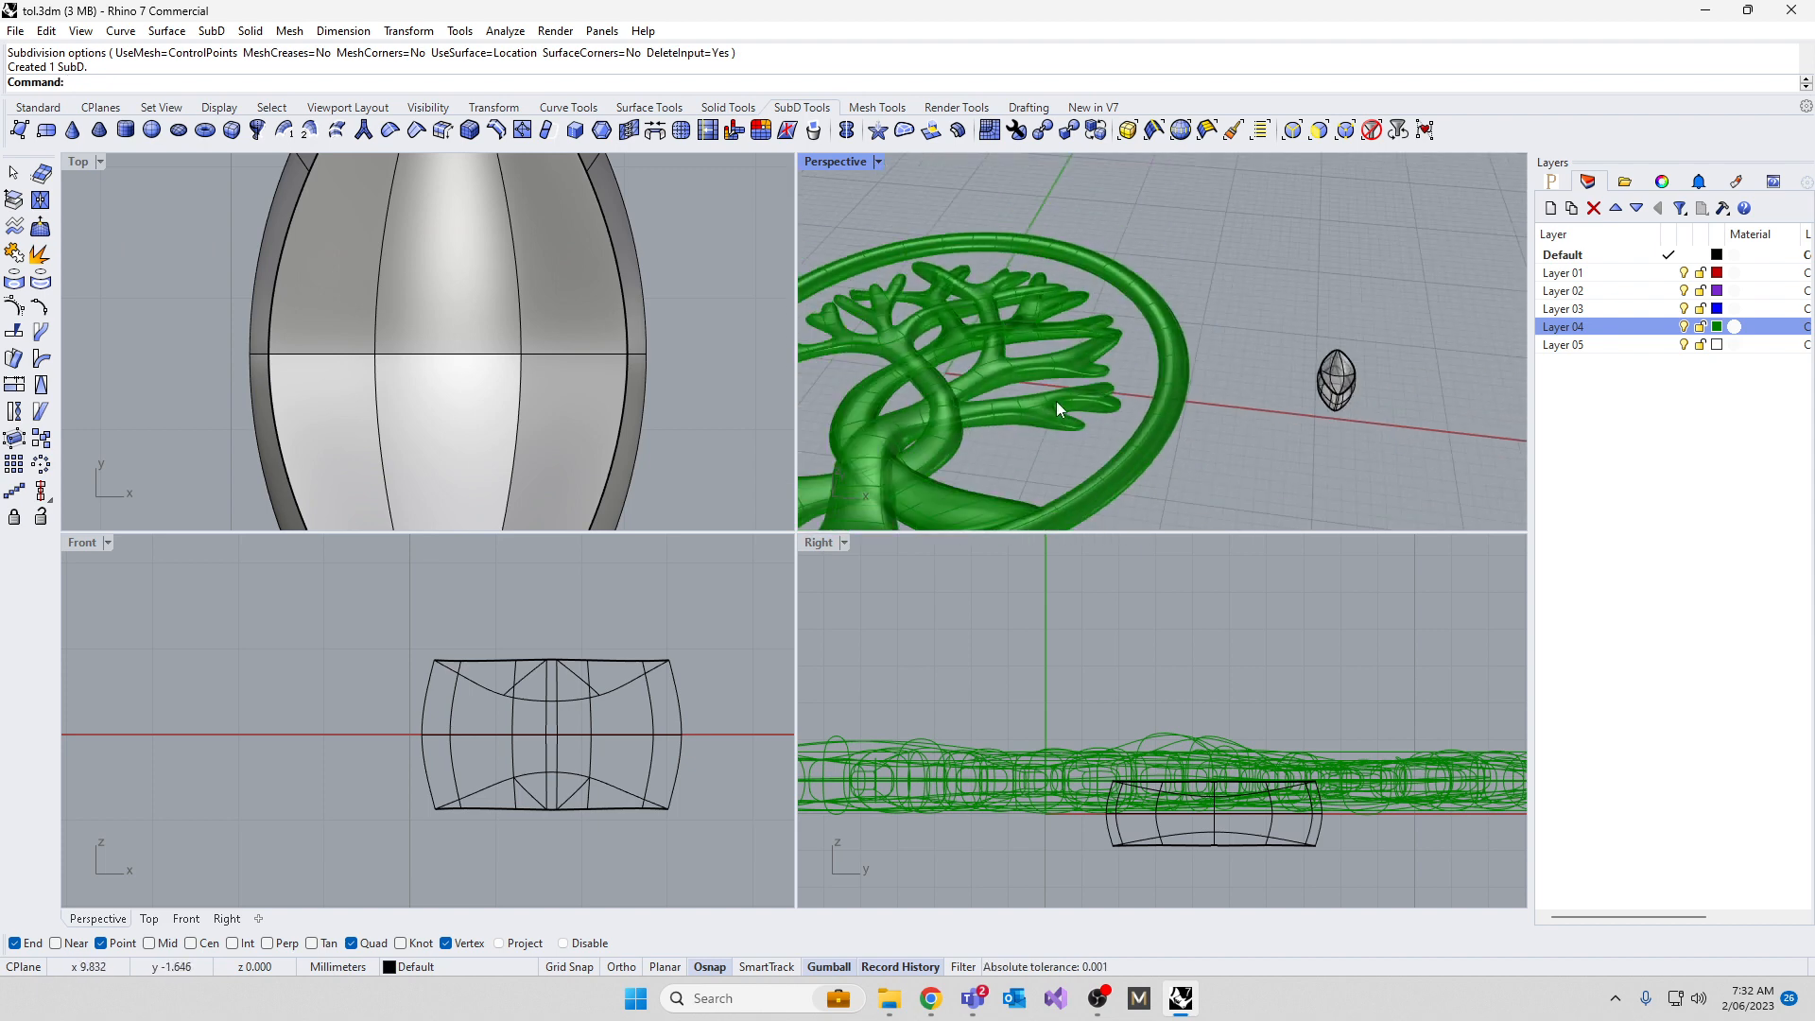
{"action": "right_click_drag", "start_coordinate": [1057, 400], "coordinate": [1106, 449]}
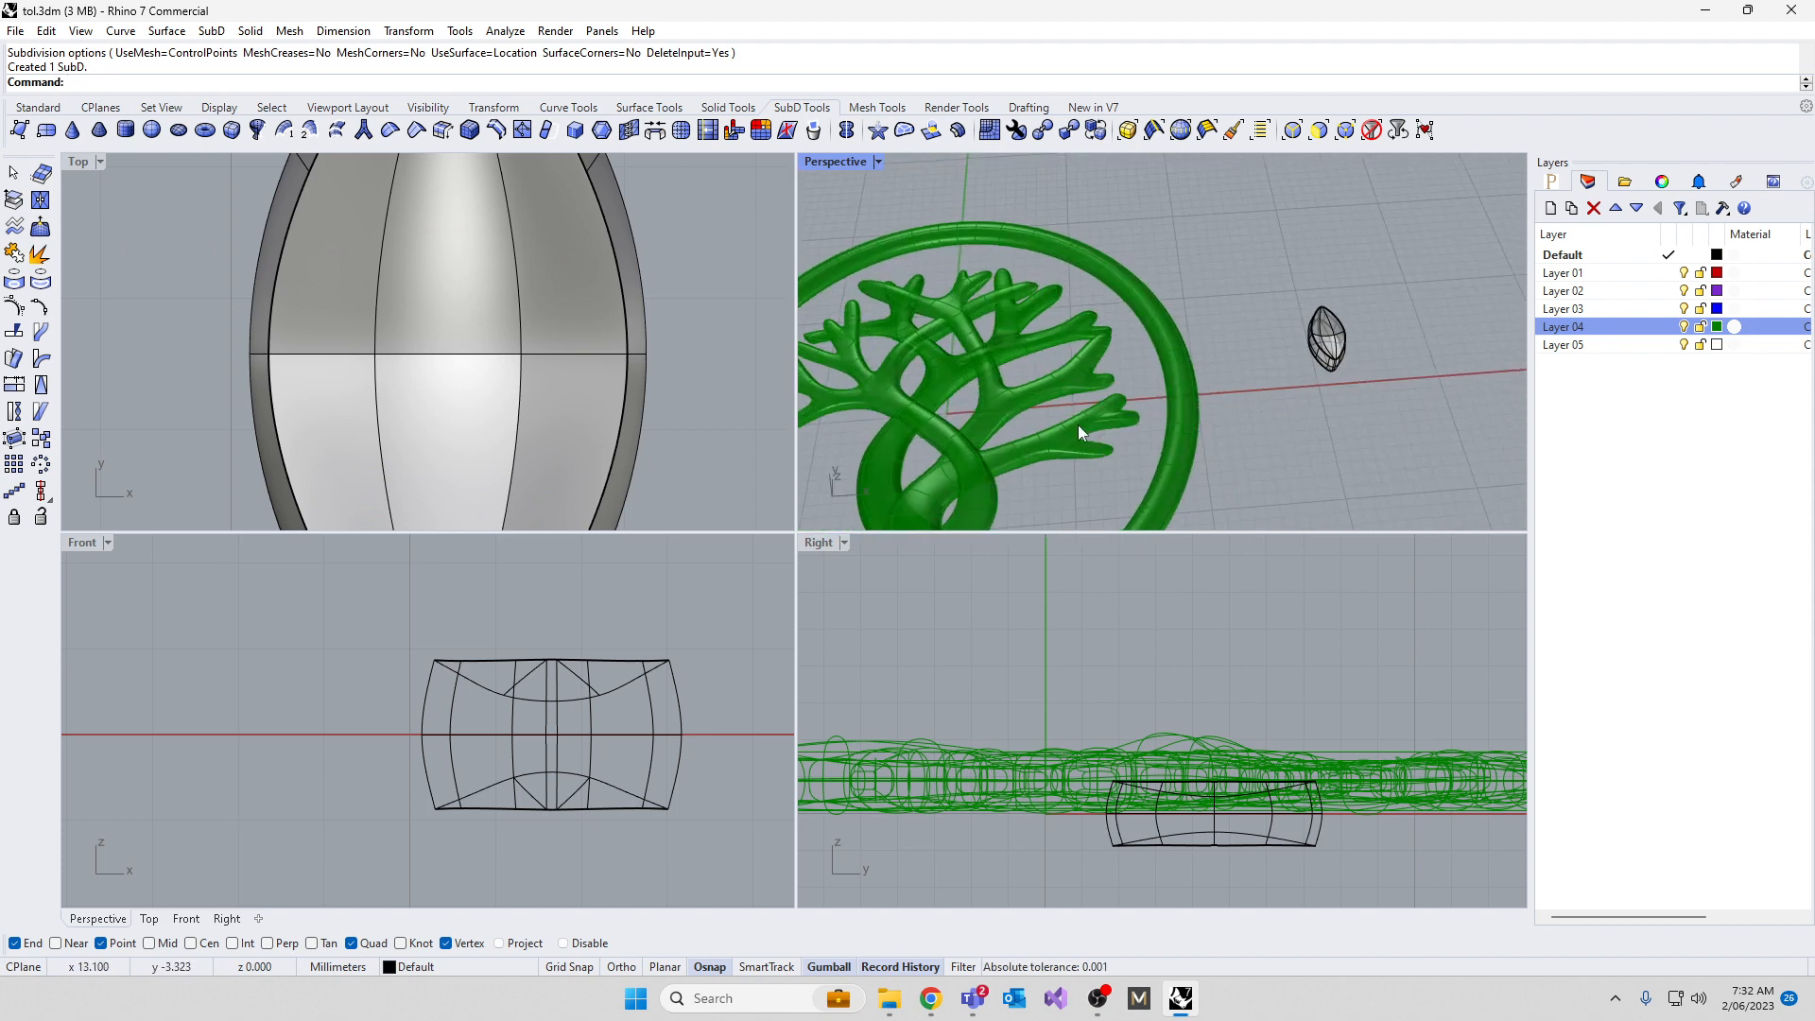
{"action": "double_click", "coordinate": [79, 161]}
{"action": "scroll", "coordinate": [981, 381], "scroll_direction": "down", "scroll_amount": 4}
{"action": "scroll", "coordinate": [971, 391], "scroll_direction": "down", "scroll_amount": 5}
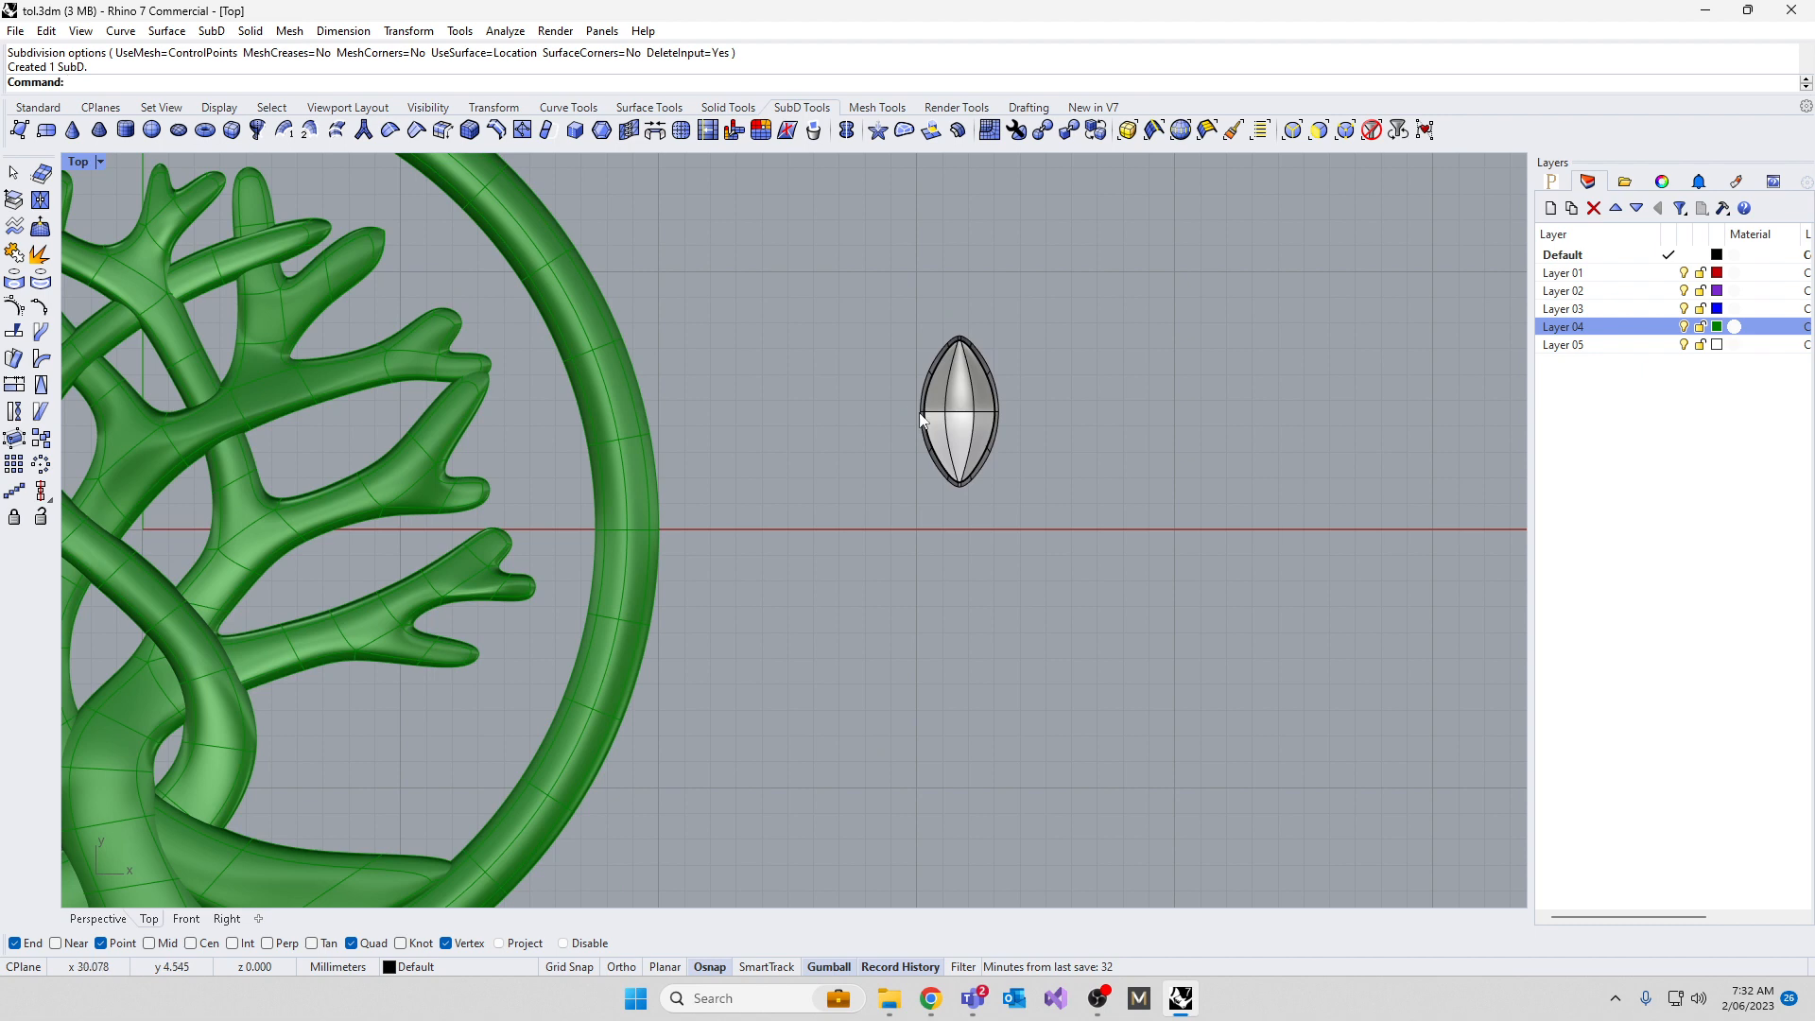
{"action": "right_click_drag", "start_coordinate": [919, 412], "coordinate": [1017, 329]}
{"action": "double_click", "coordinate": [78, 164]}
{"action": "scroll", "coordinate": [1344, 484], "scroll_direction": "up", "scroll_amount": 3}
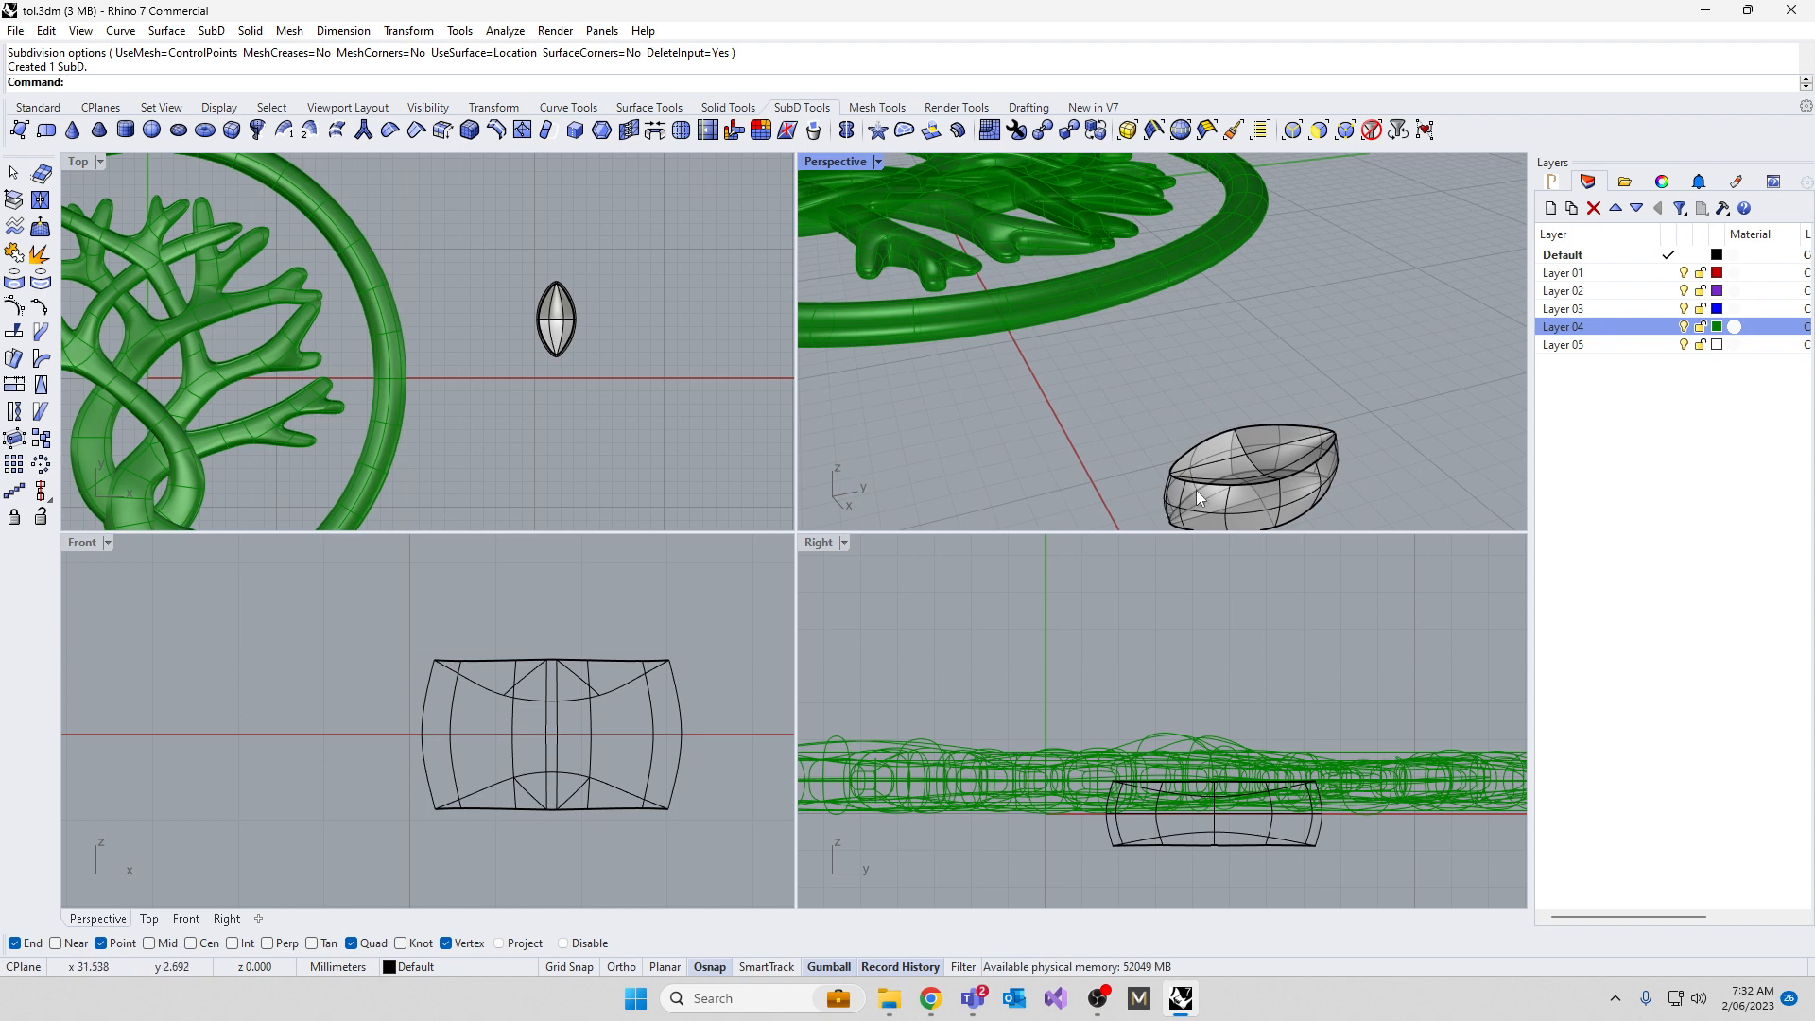
Start the Orient command on the new leaf with Copy set to Yes and Scale set to 3D
{"action": "left_click", "coordinate": [1195, 497]}
{"action": "type", "text": "O"}
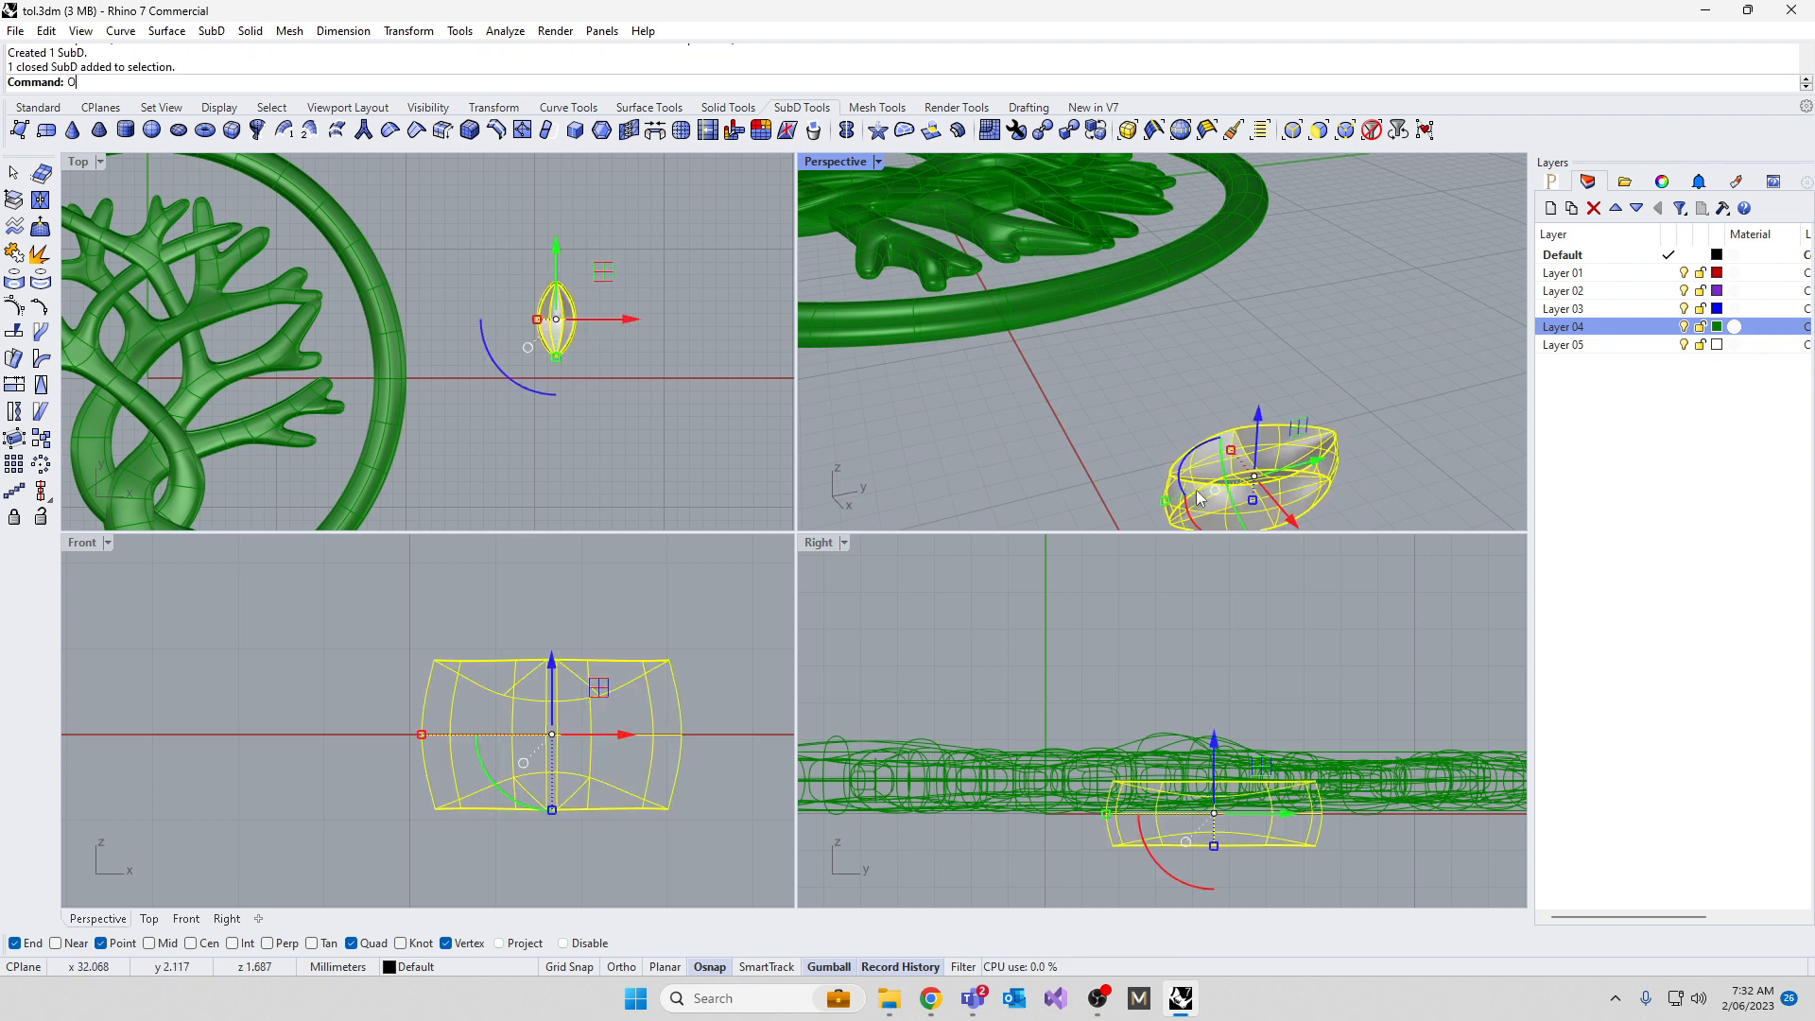
{"action": "type", "text": "rients"}
{"action": "key", "text": "BackSpace"}
{"action": "key", "text": "Return"}
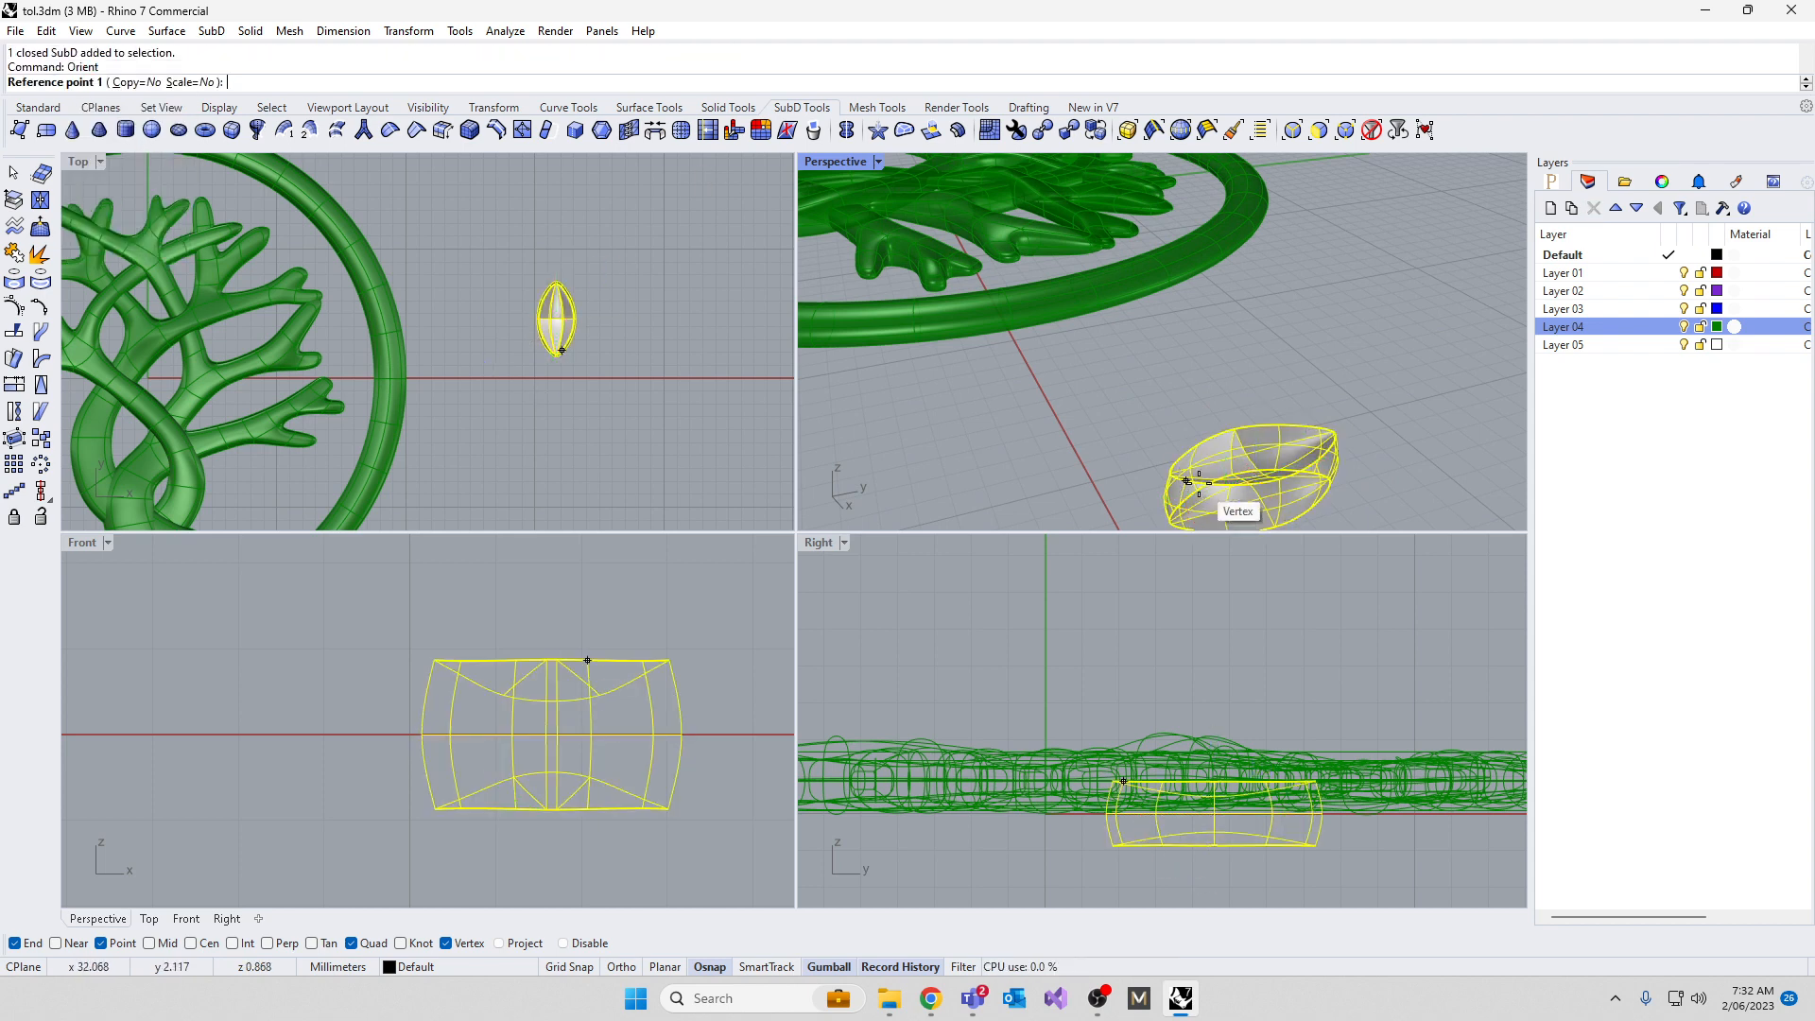
{"action": "left_click", "coordinate": [142, 82]}
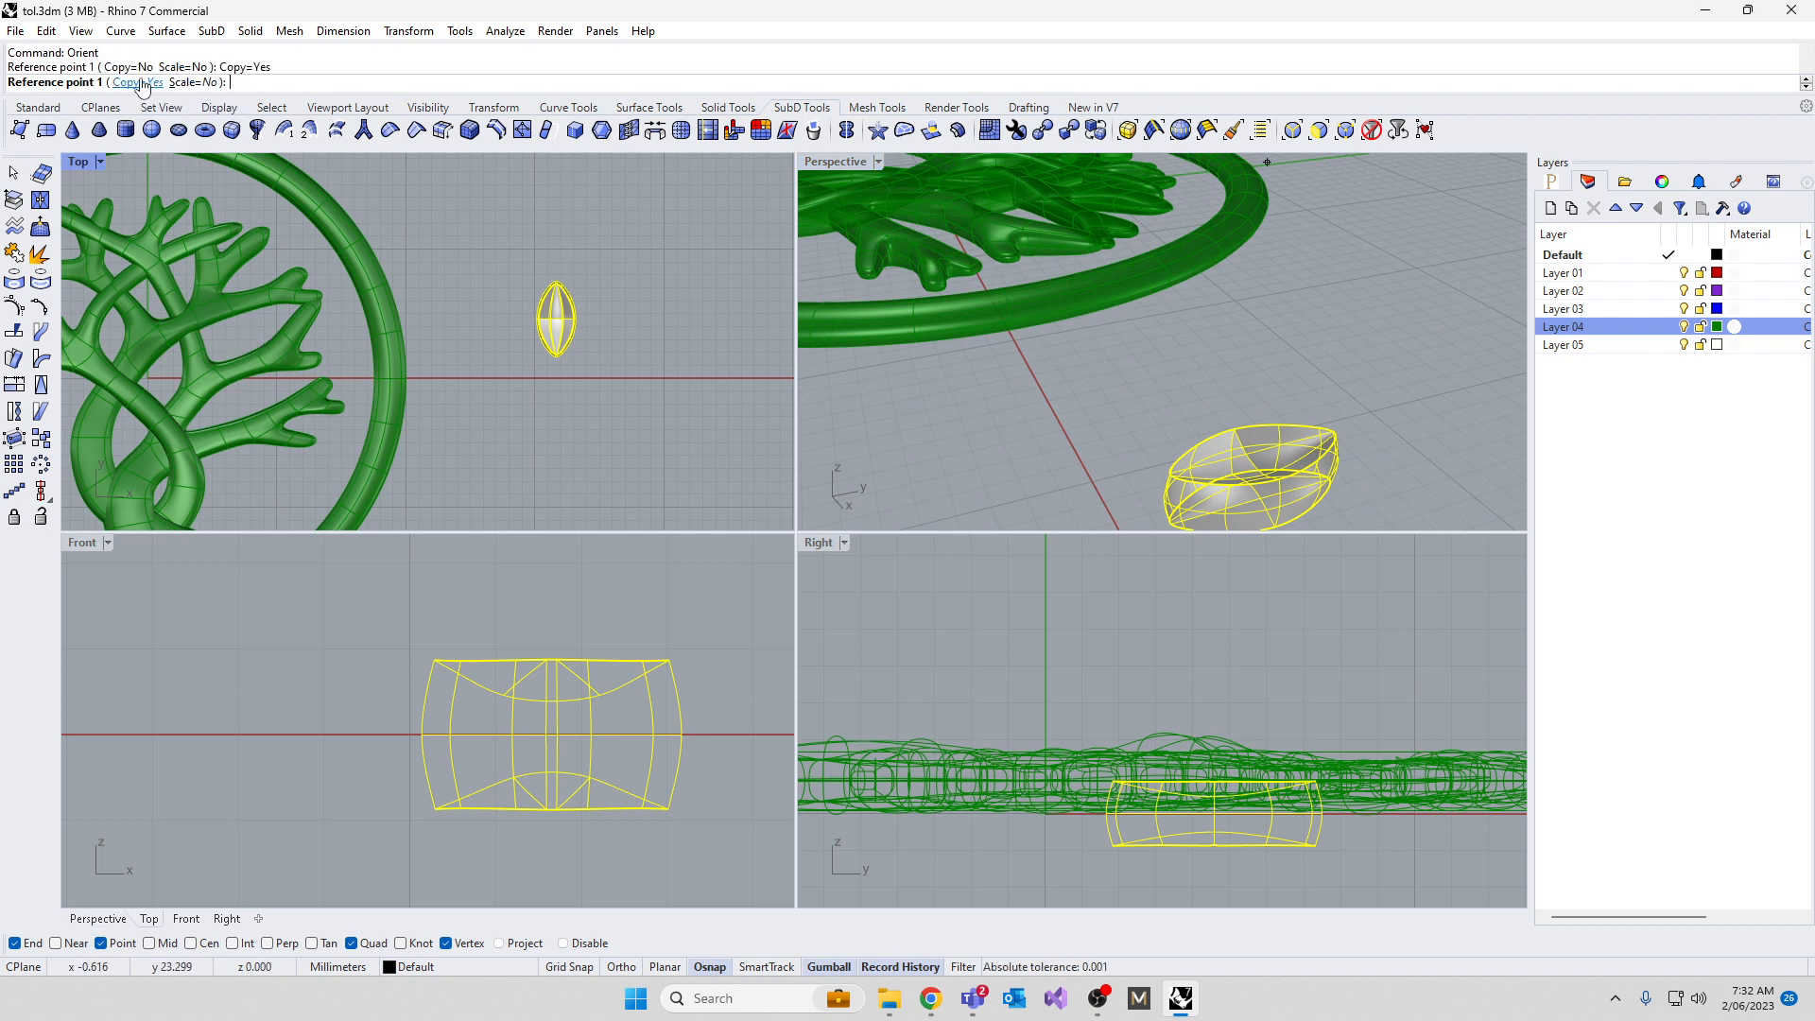
{"action": "left_click", "coordinate": [193, 82]}
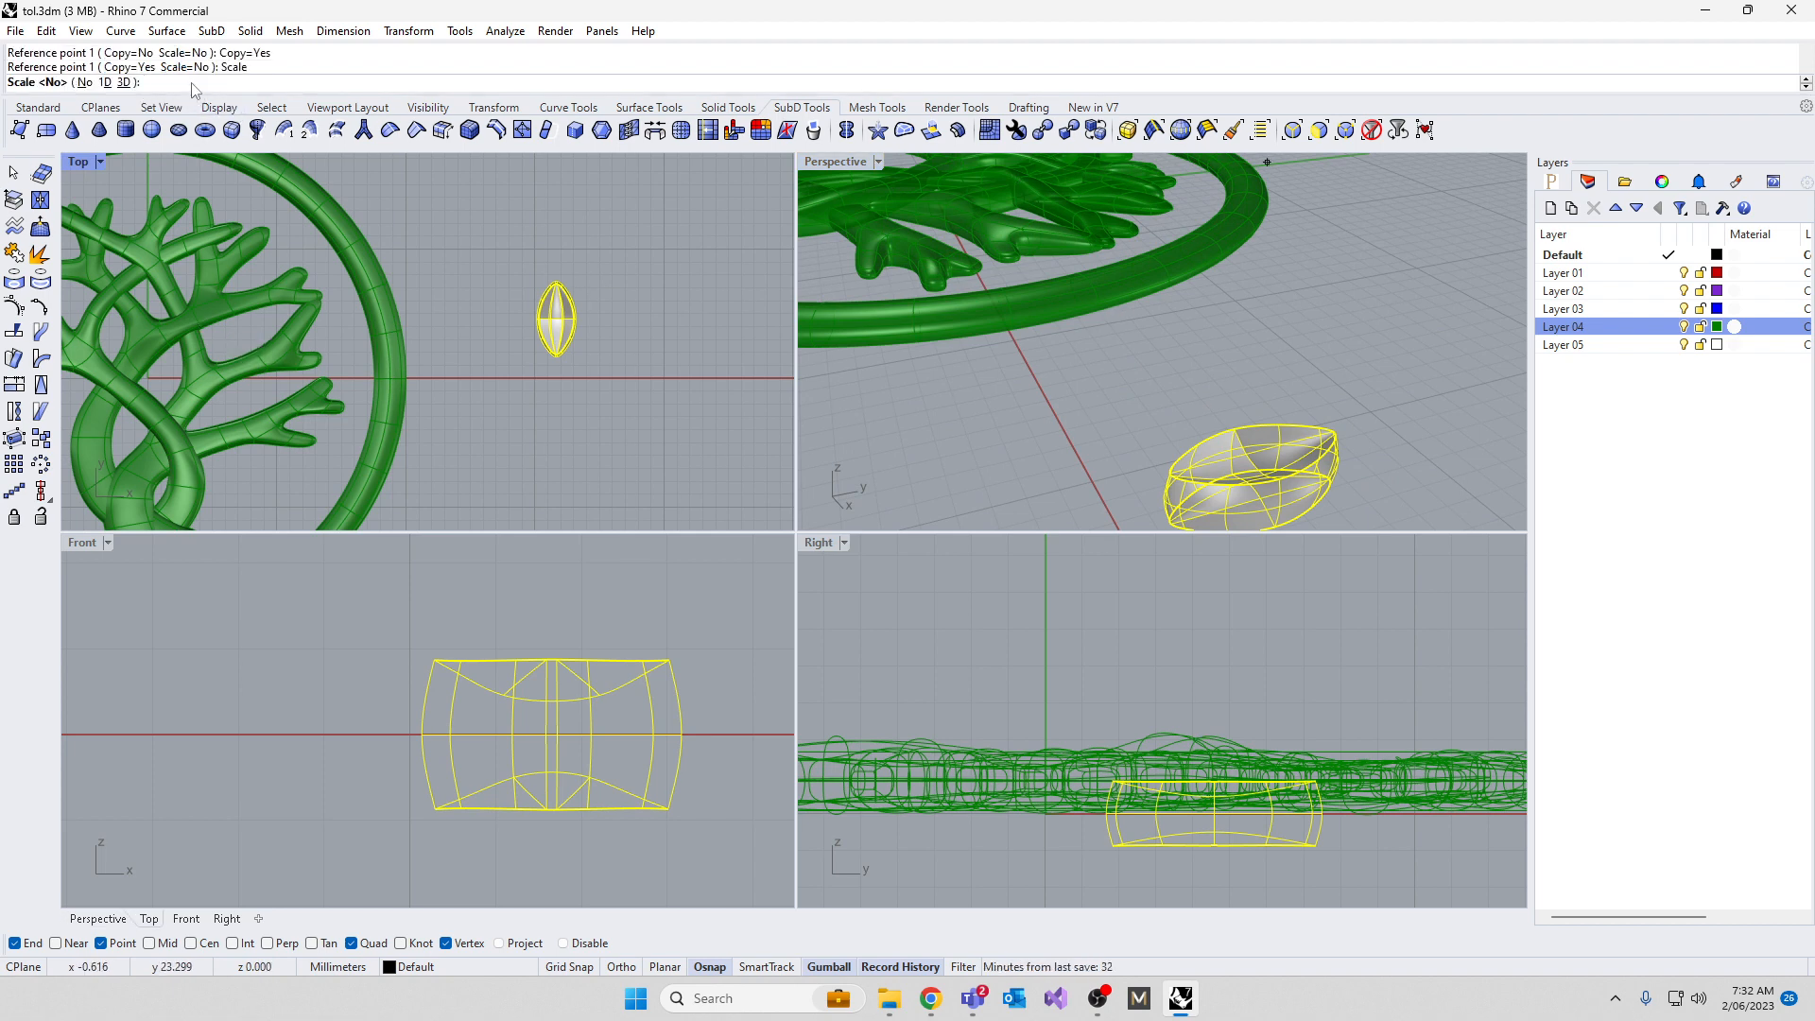
{"action": "left_click", "coordinate": [124, 84]}
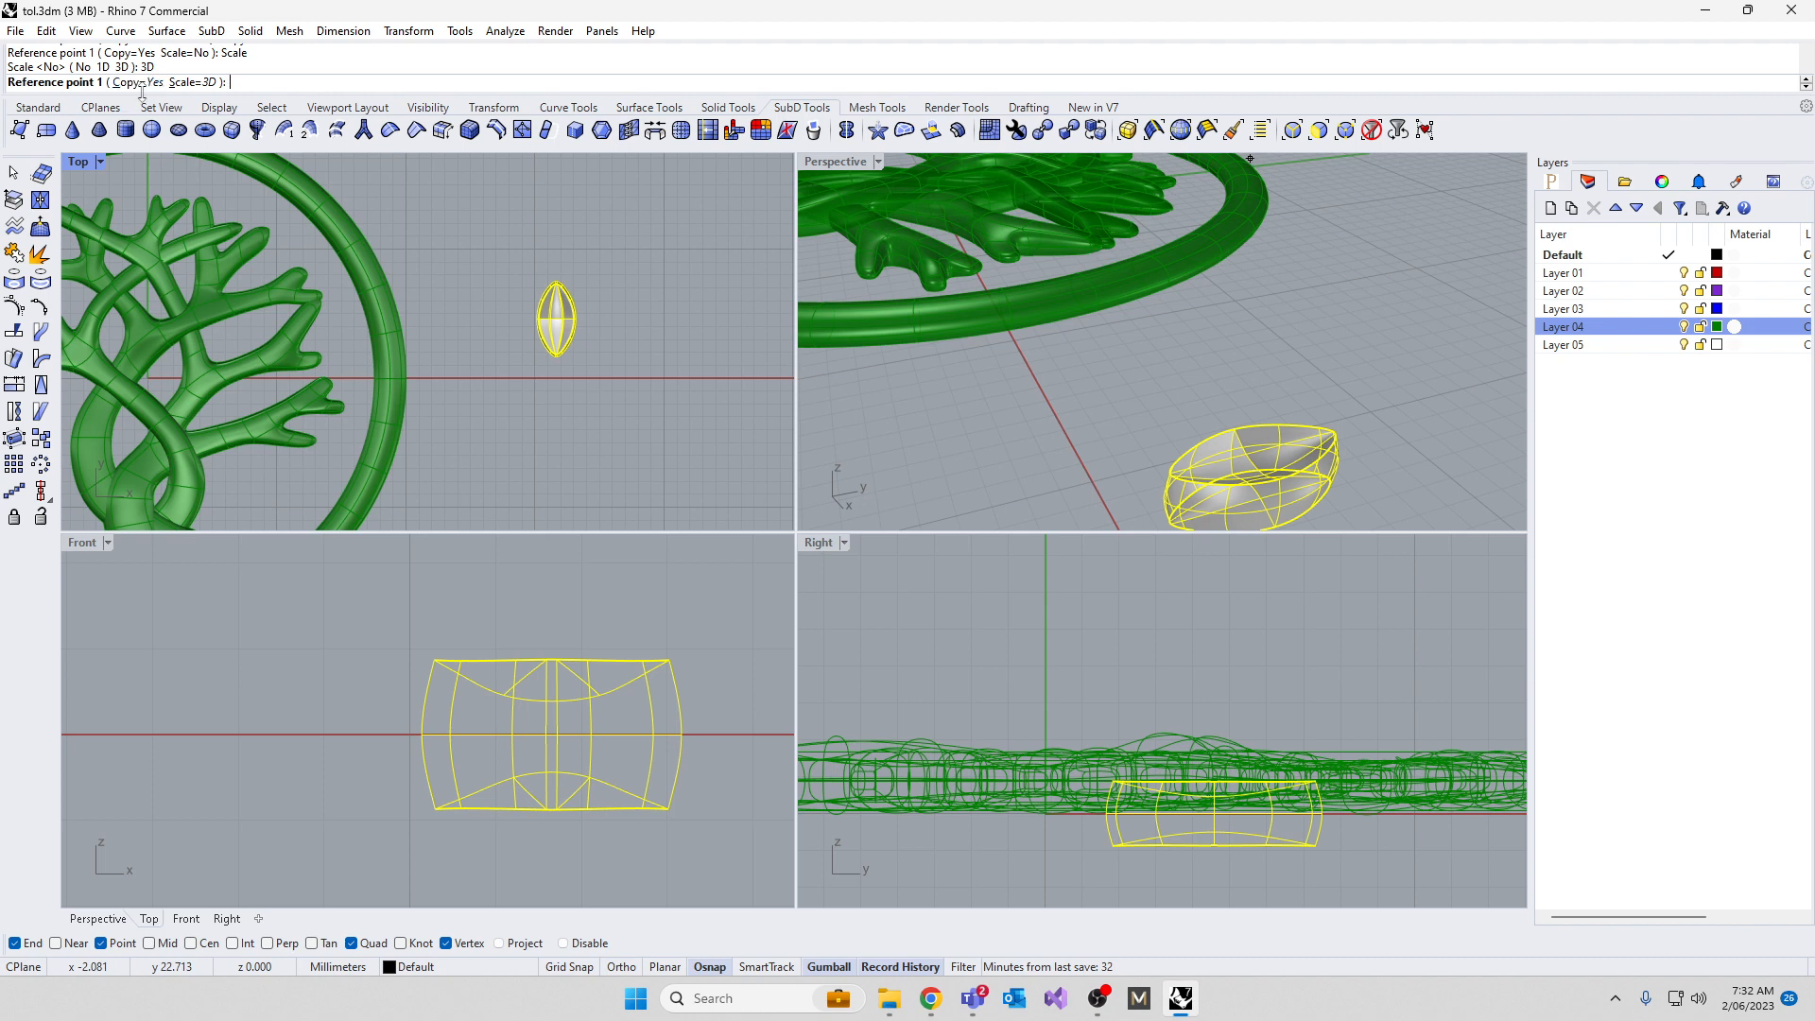
Set the two Orient reference points on the mid-height vertices at the leaf's opposite pointed ends
{"action": "right_click_drag", "start_coordinate": [1143, 453], "coordinate": [1109, 383]}
{"action": "scroll", "coordinate": [1119, 350], "scroll_direction": "up", "scroll_amount": 5}
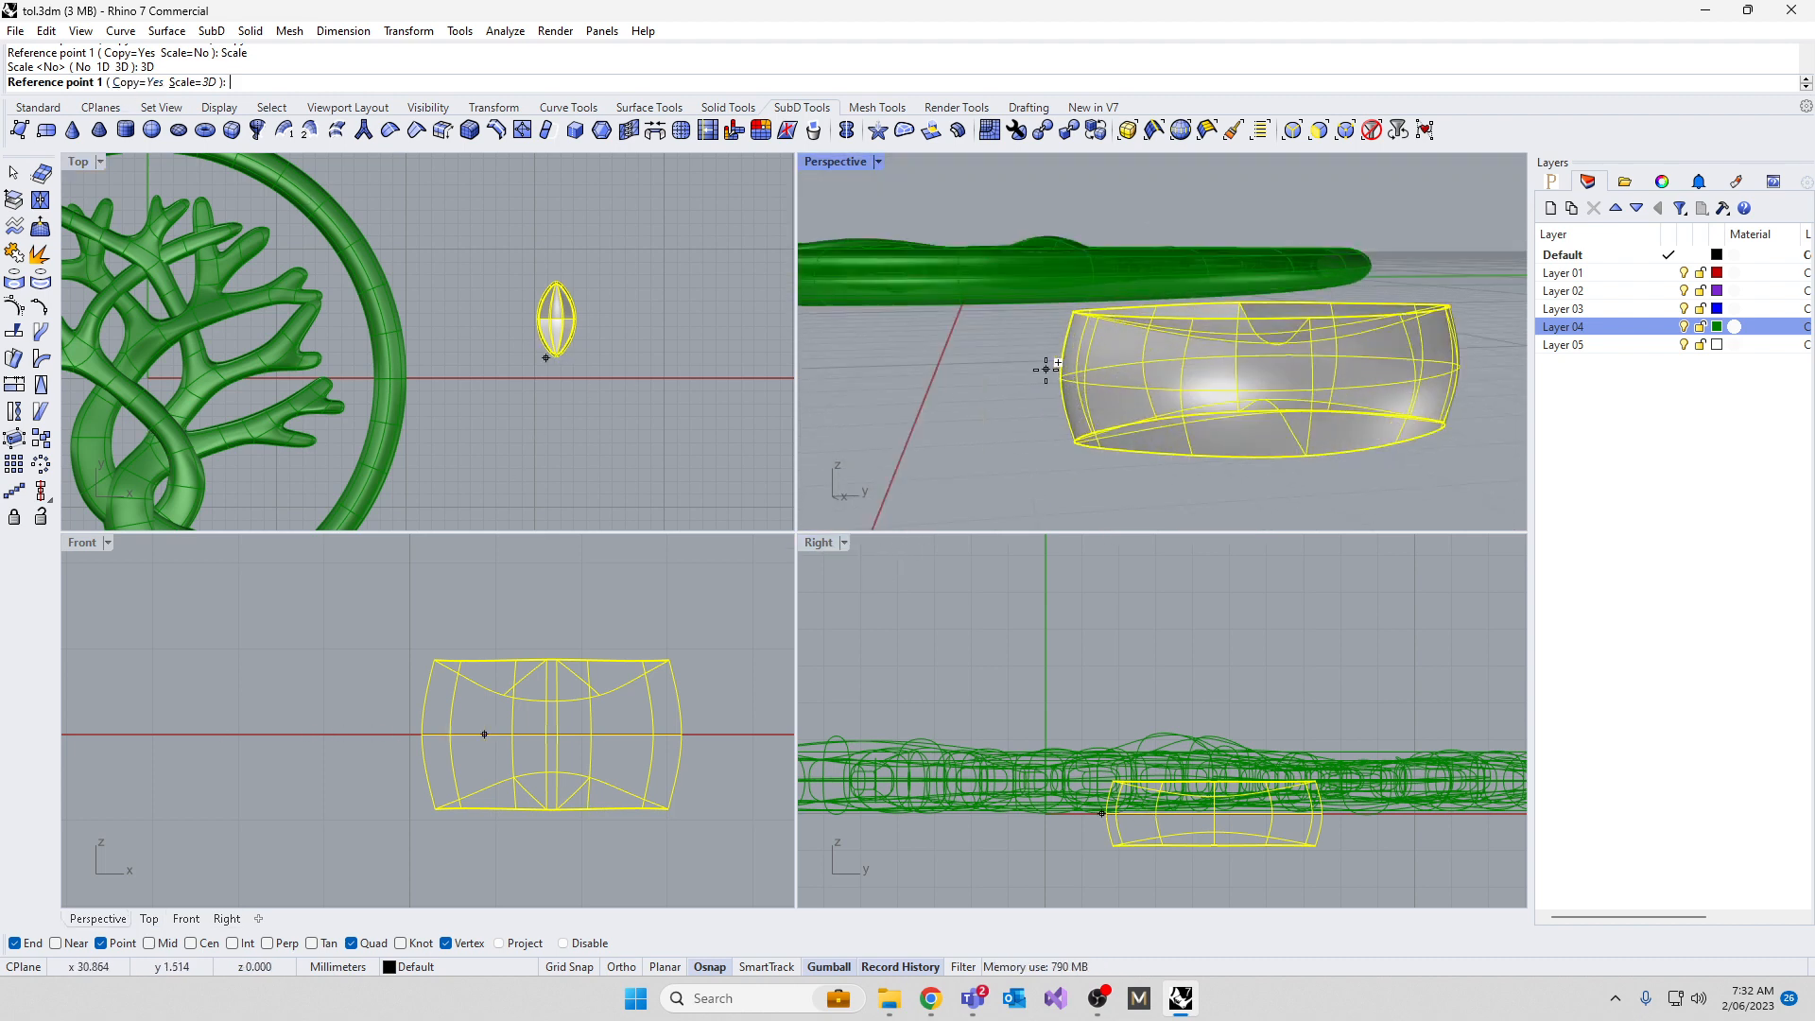
{"action": "scroll", "coordinate": [1033, 413], "scroll_direction": "up", "scroll_amount": 6}
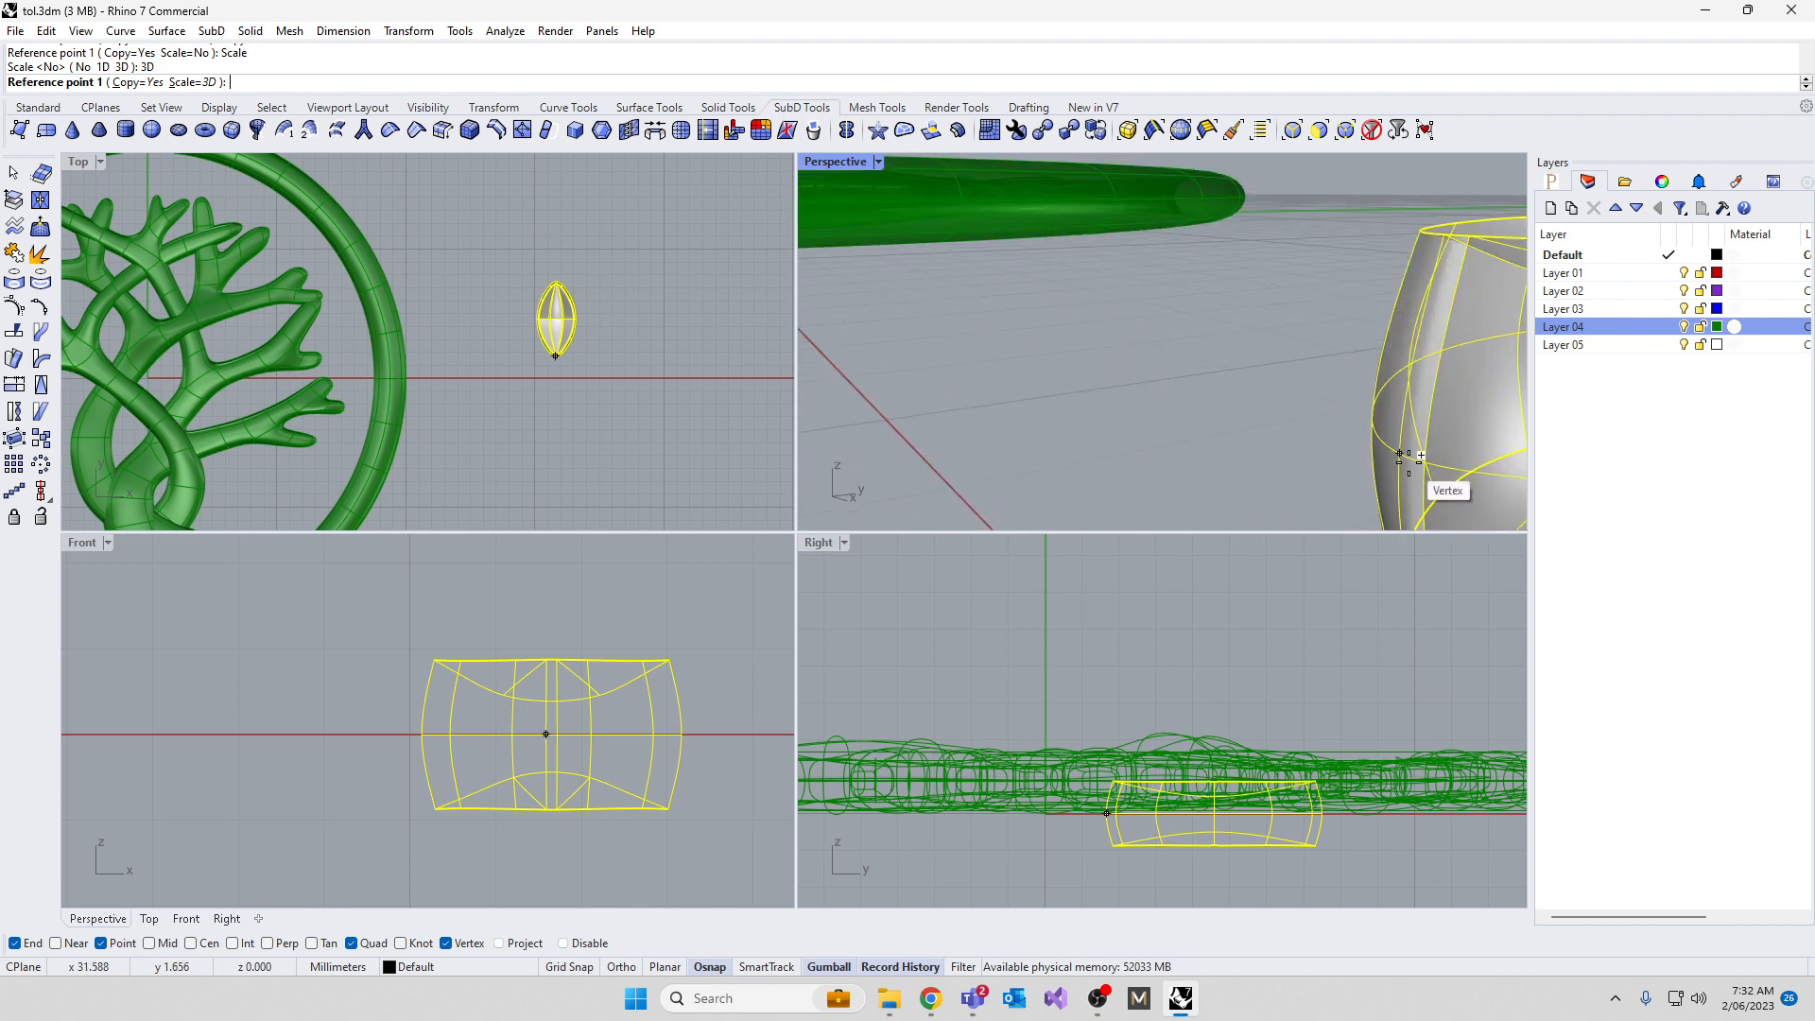
{"action": "left_click", "coordinate": [1376, 435]}
{"action": "scroll", "coordinate": [1229, 444], "scroll_direction": "down", "scroll_amount": 6}
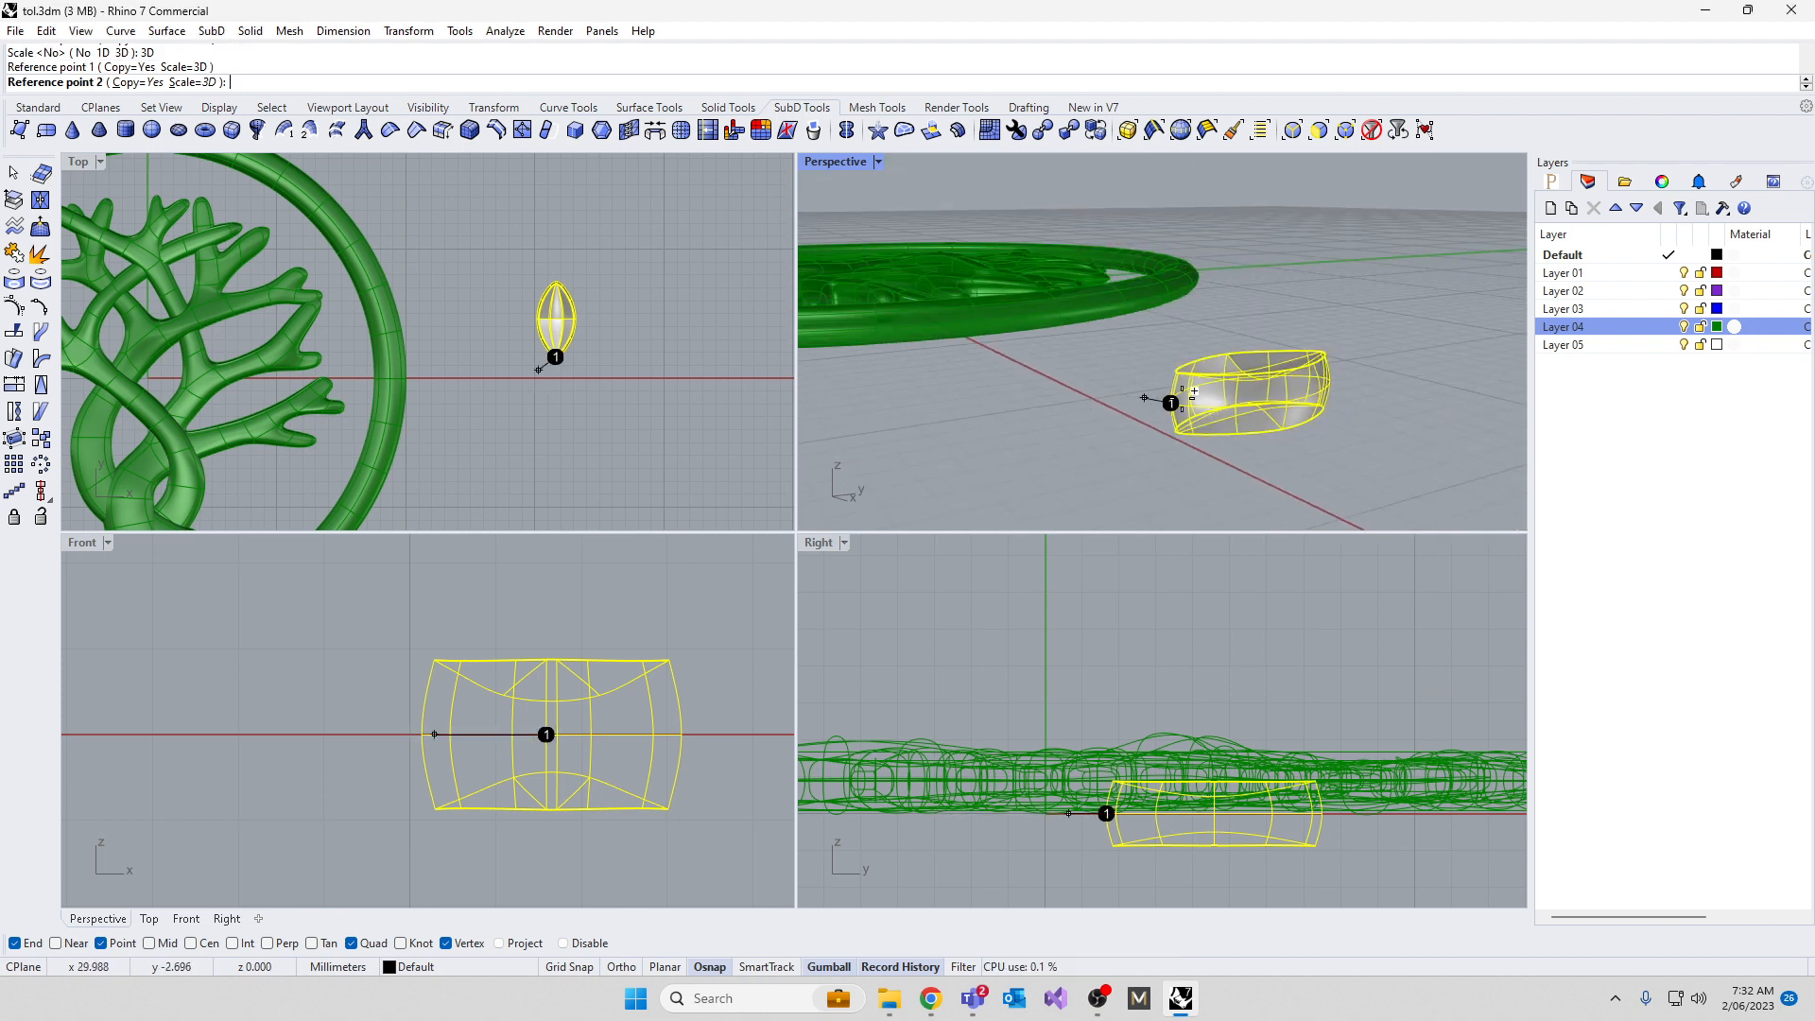
{"action": "right_click_drag", "start_coordinate": [1324, 434], "coordinate": [1087, 407]}
{"action": "scroll", "coordinate": [1023, 423], "scroll_direction": "up", "scroll_amount": 6}
{"action": "scroll", "coordinate": [1025, 421], "scroll_direction": "up", "scroll_amount": 5}
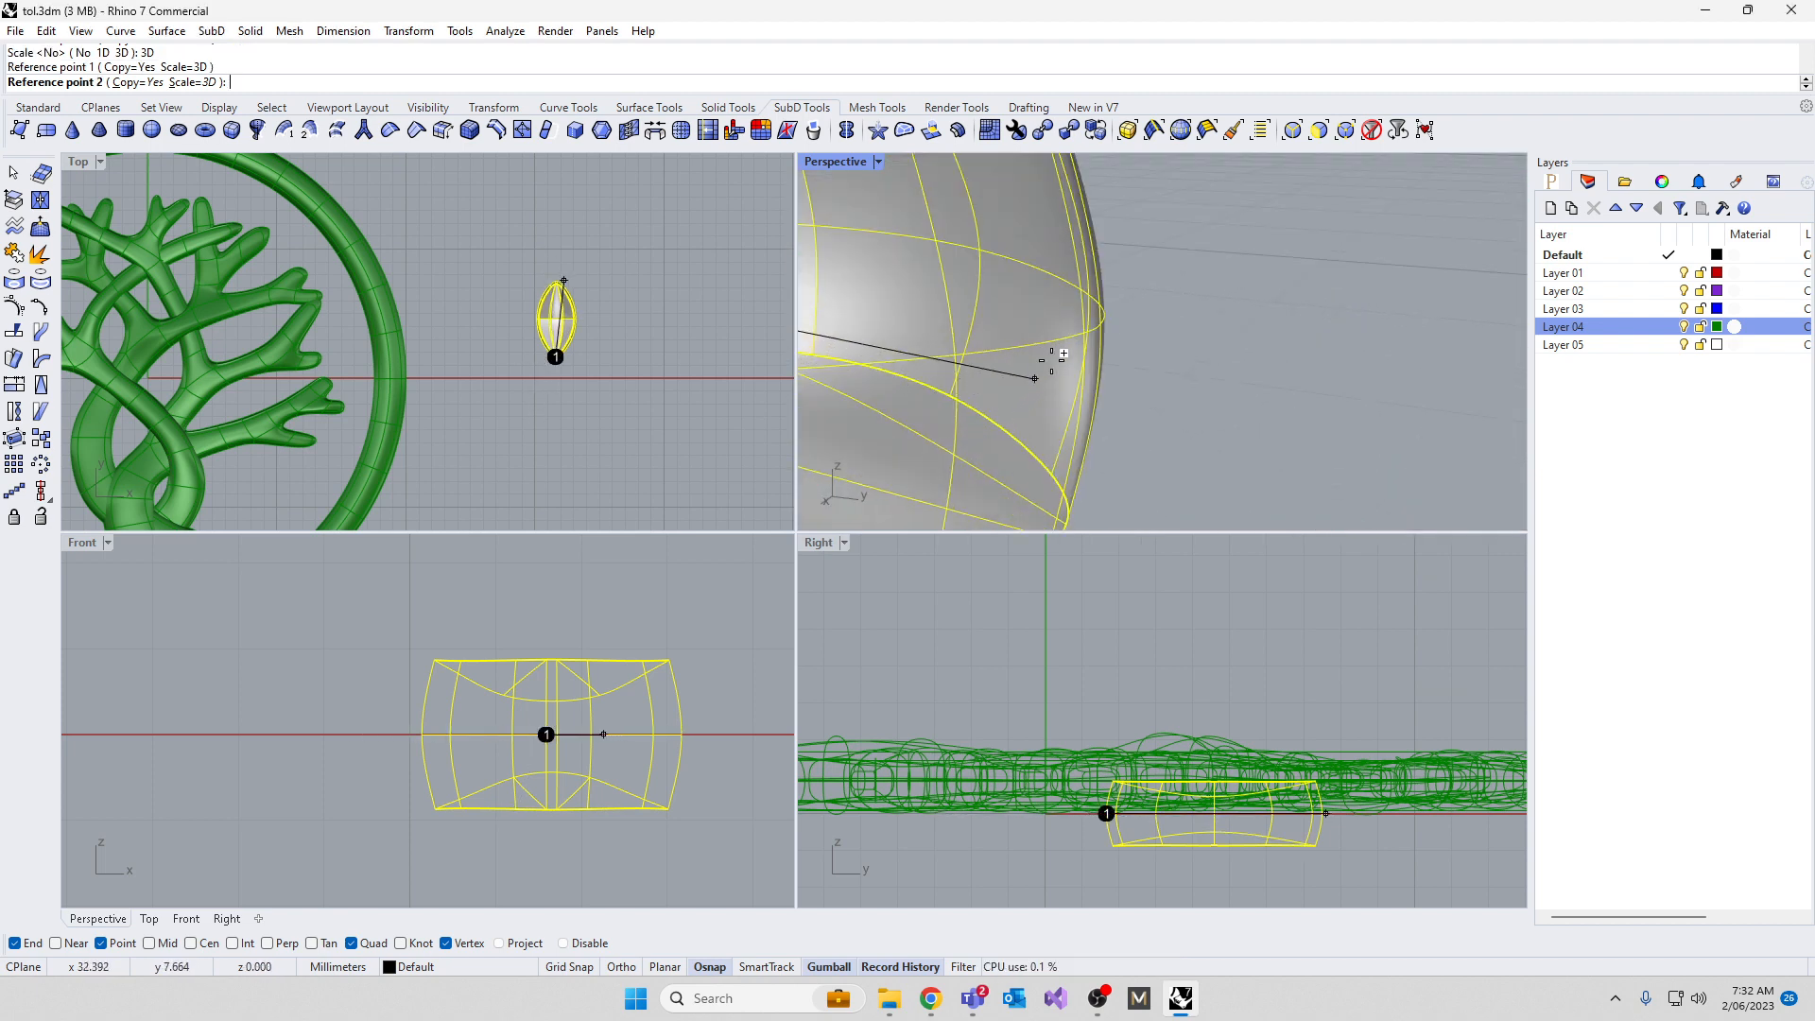
{"action": "left_click", "coordinate": [1089, 334]}
{"action": "scroll", "coordinate": [1246, 369], "scroll_direction": "down", "scroll_amount": 5}
{"action": "scroll", "coordinate": [486, 392], "scroll_direction": "down", "scroll_amount": 4}
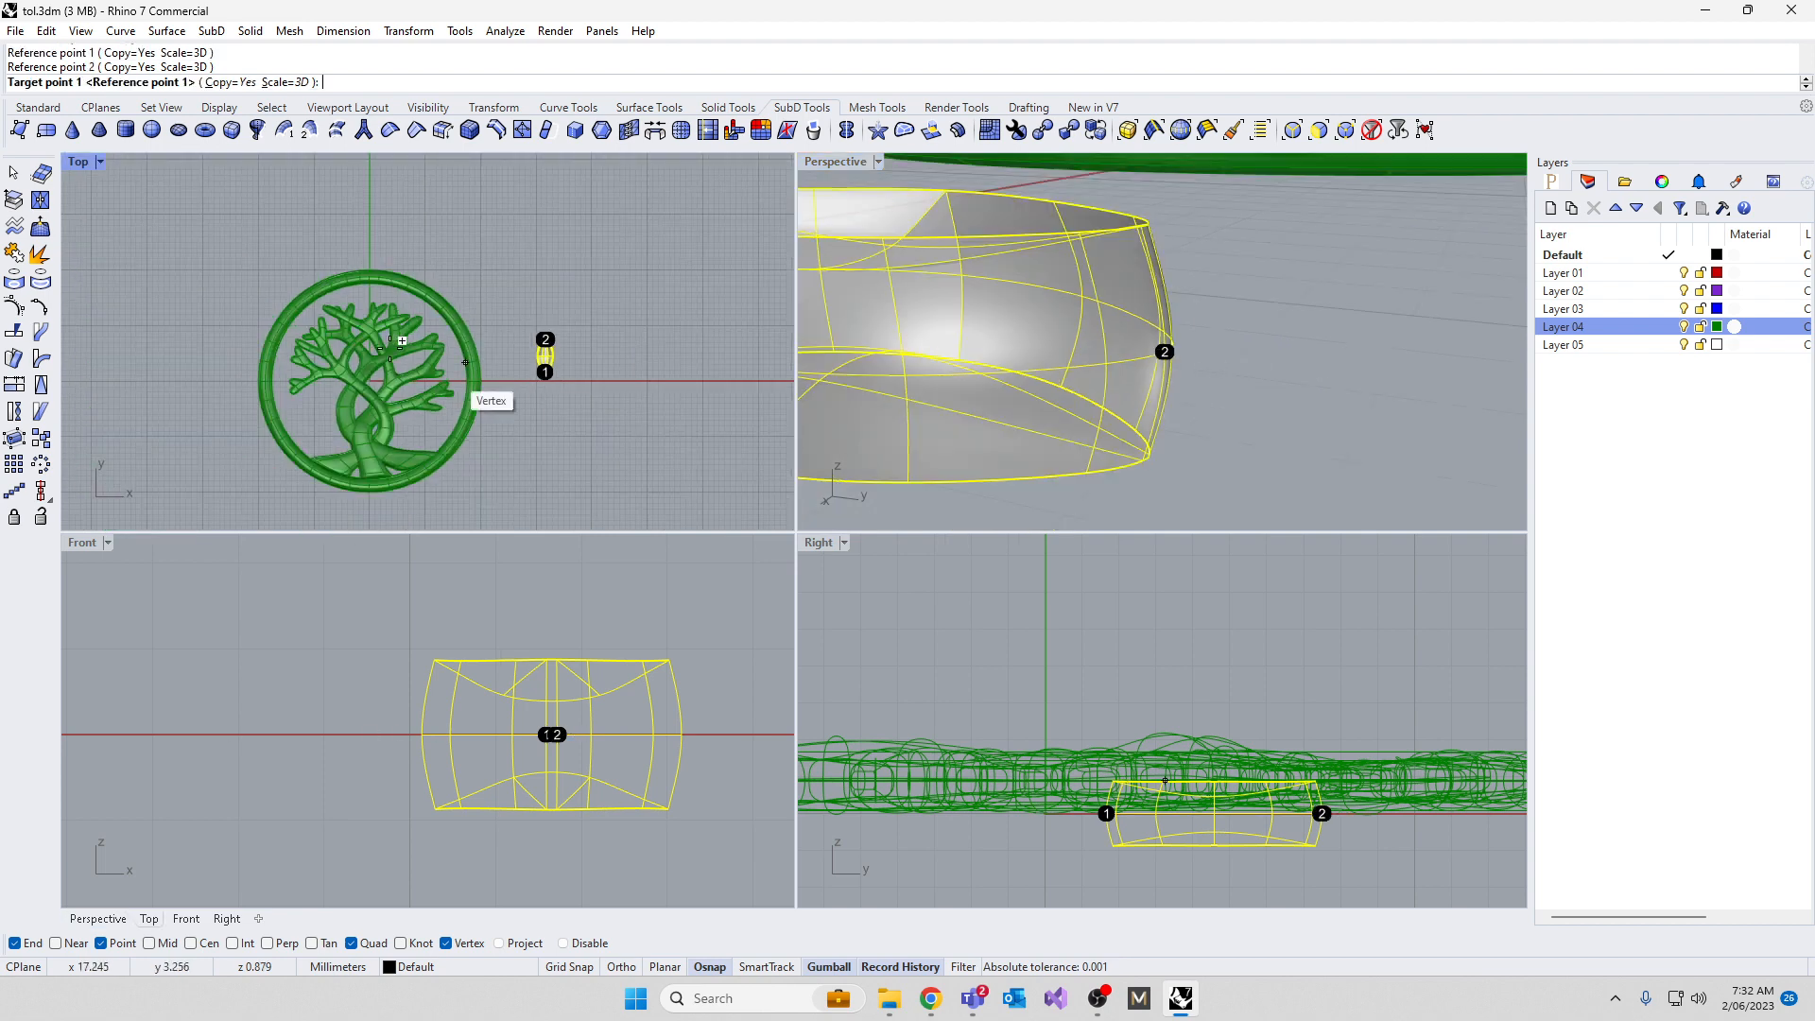
Try placing a scaled leaf copy in the Top view, spanning from the tree's lowest -X branch tip to the outer ring
{"action": "double_click", "coordinate": [79, 163]}
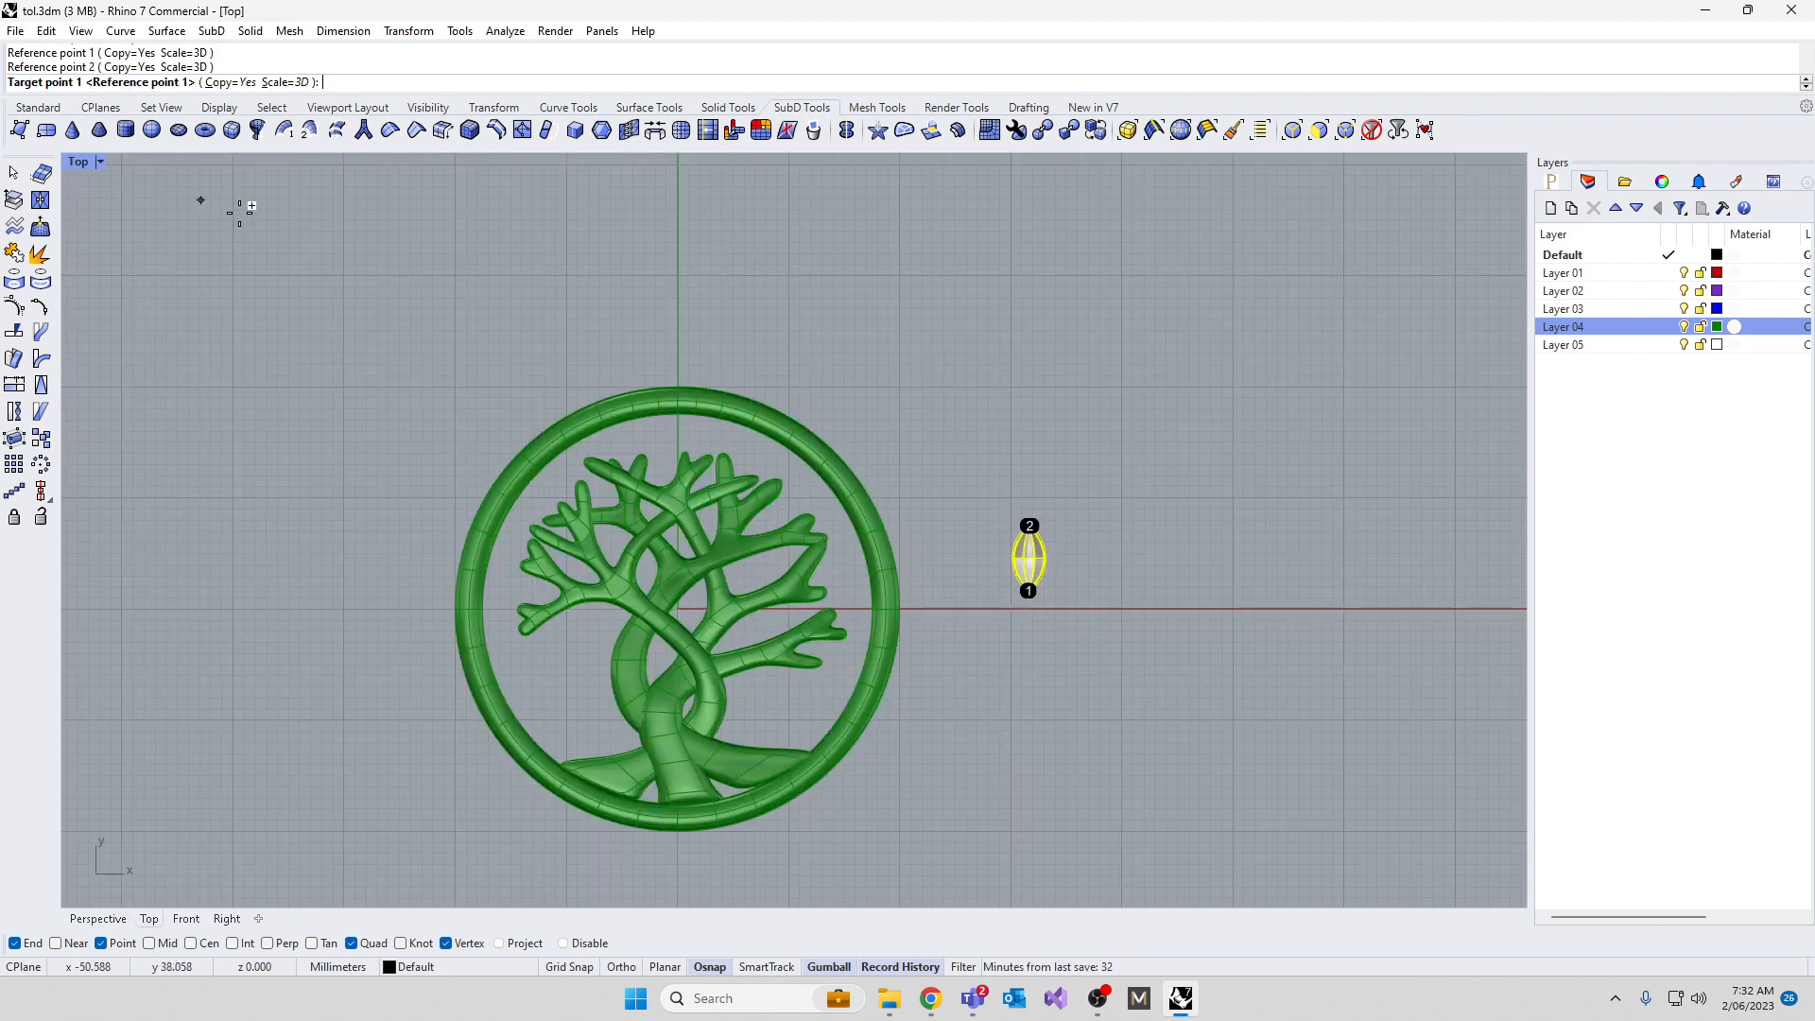
{"action": "right_click_drag", "start_coordinate": [391, 336], "coordinate": [596, 292]}
{"action": "scroll", "coordinate": [530, 502], "scroll_direction": "up", "scroll_amount": 6}
{"action": "scroll", "coordinate": [653, 640], "scroll_direction": "up", "scroll_amount": 6}
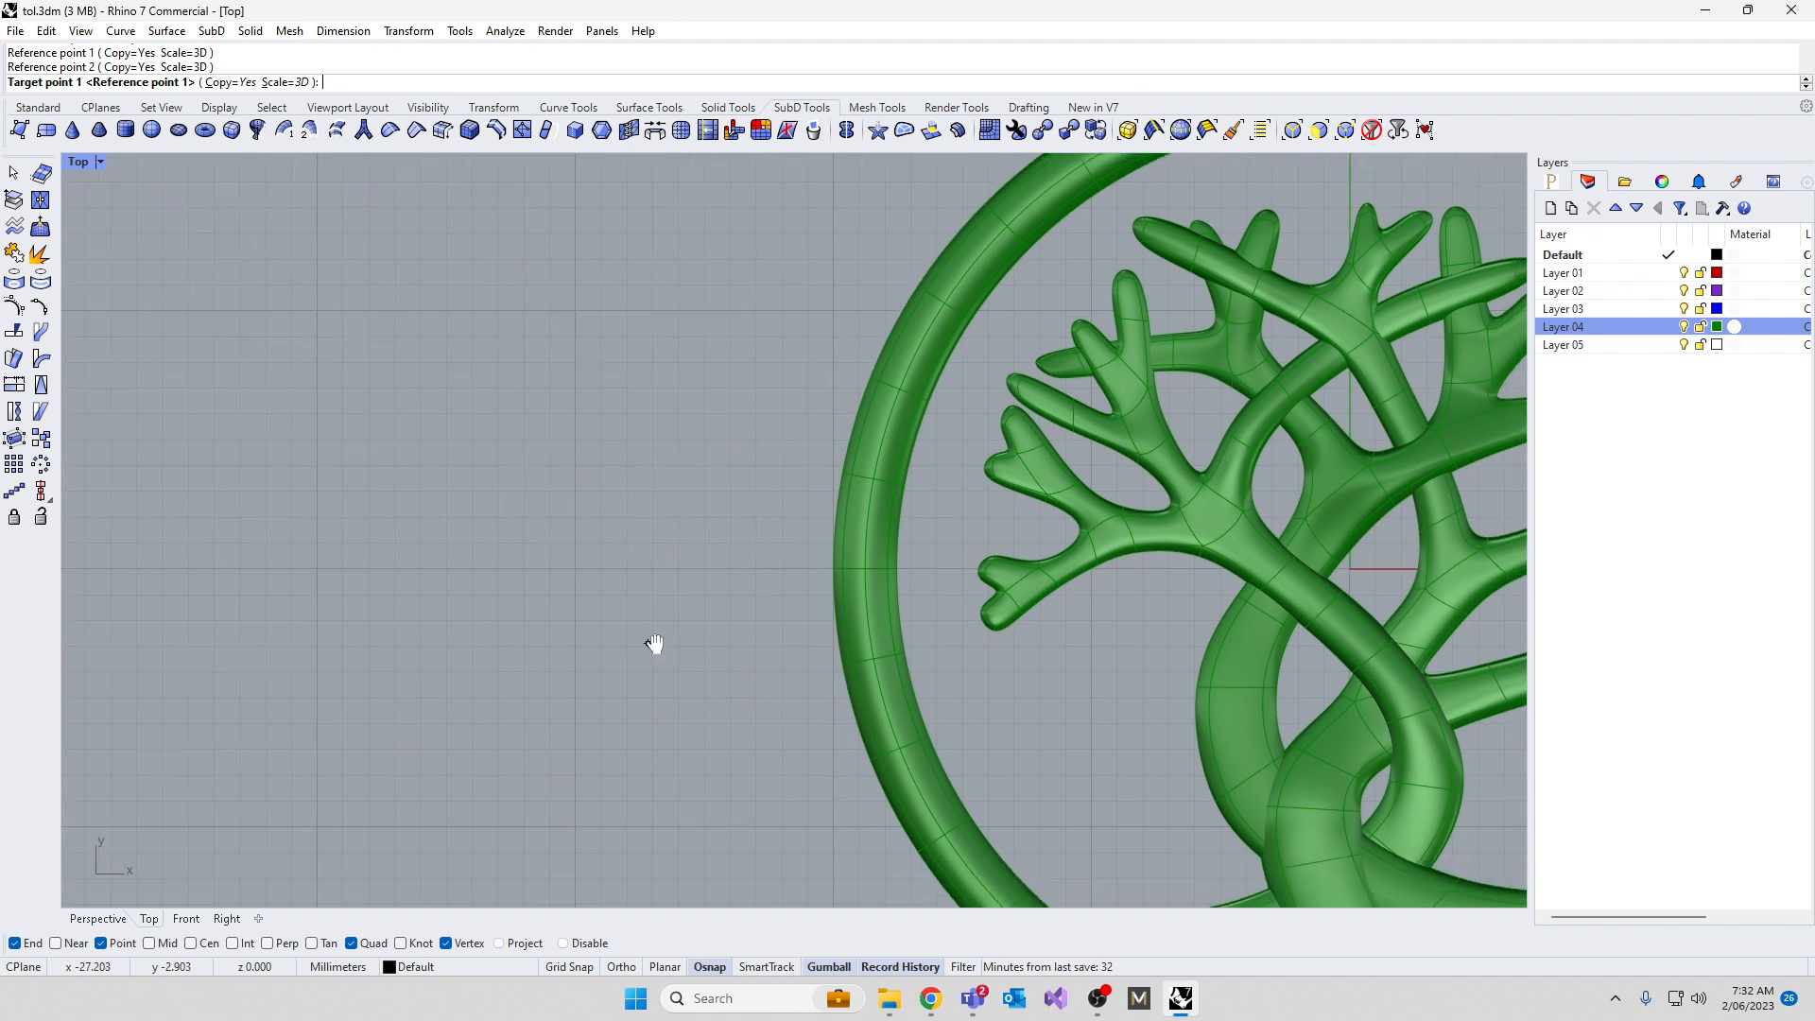
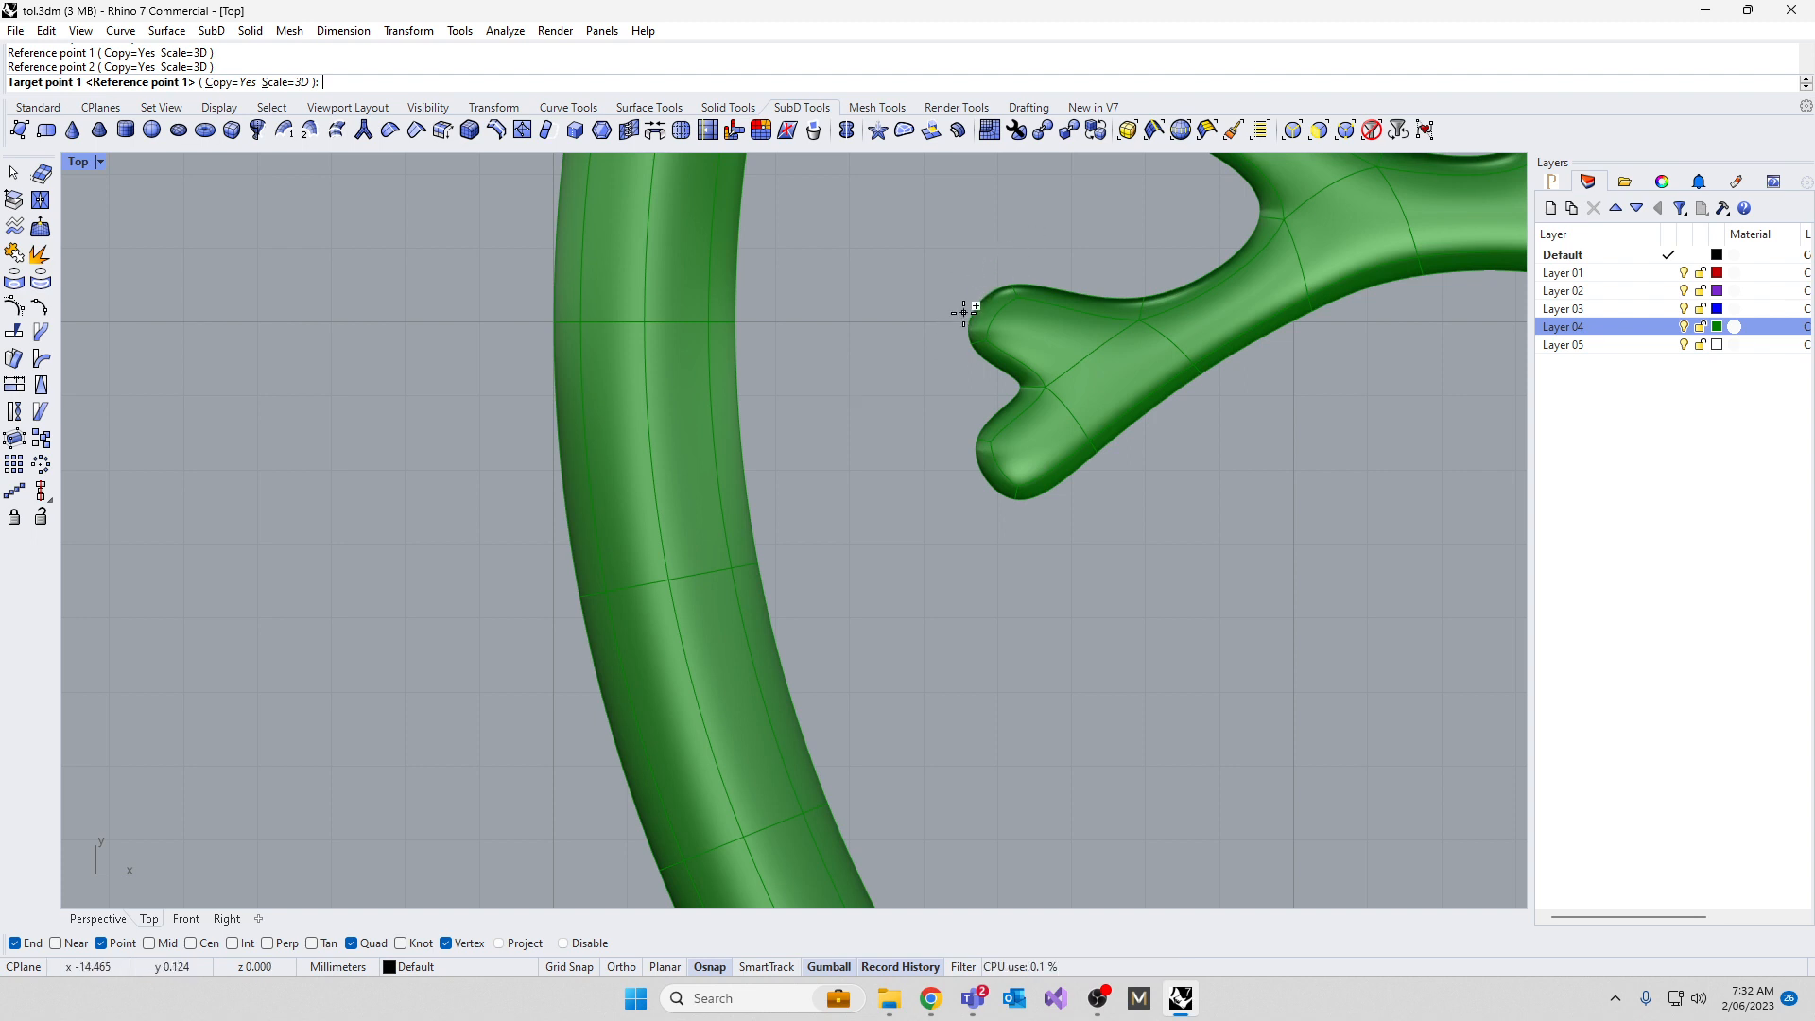
{"action": "left_click", "coordinate": [1021, 450]}
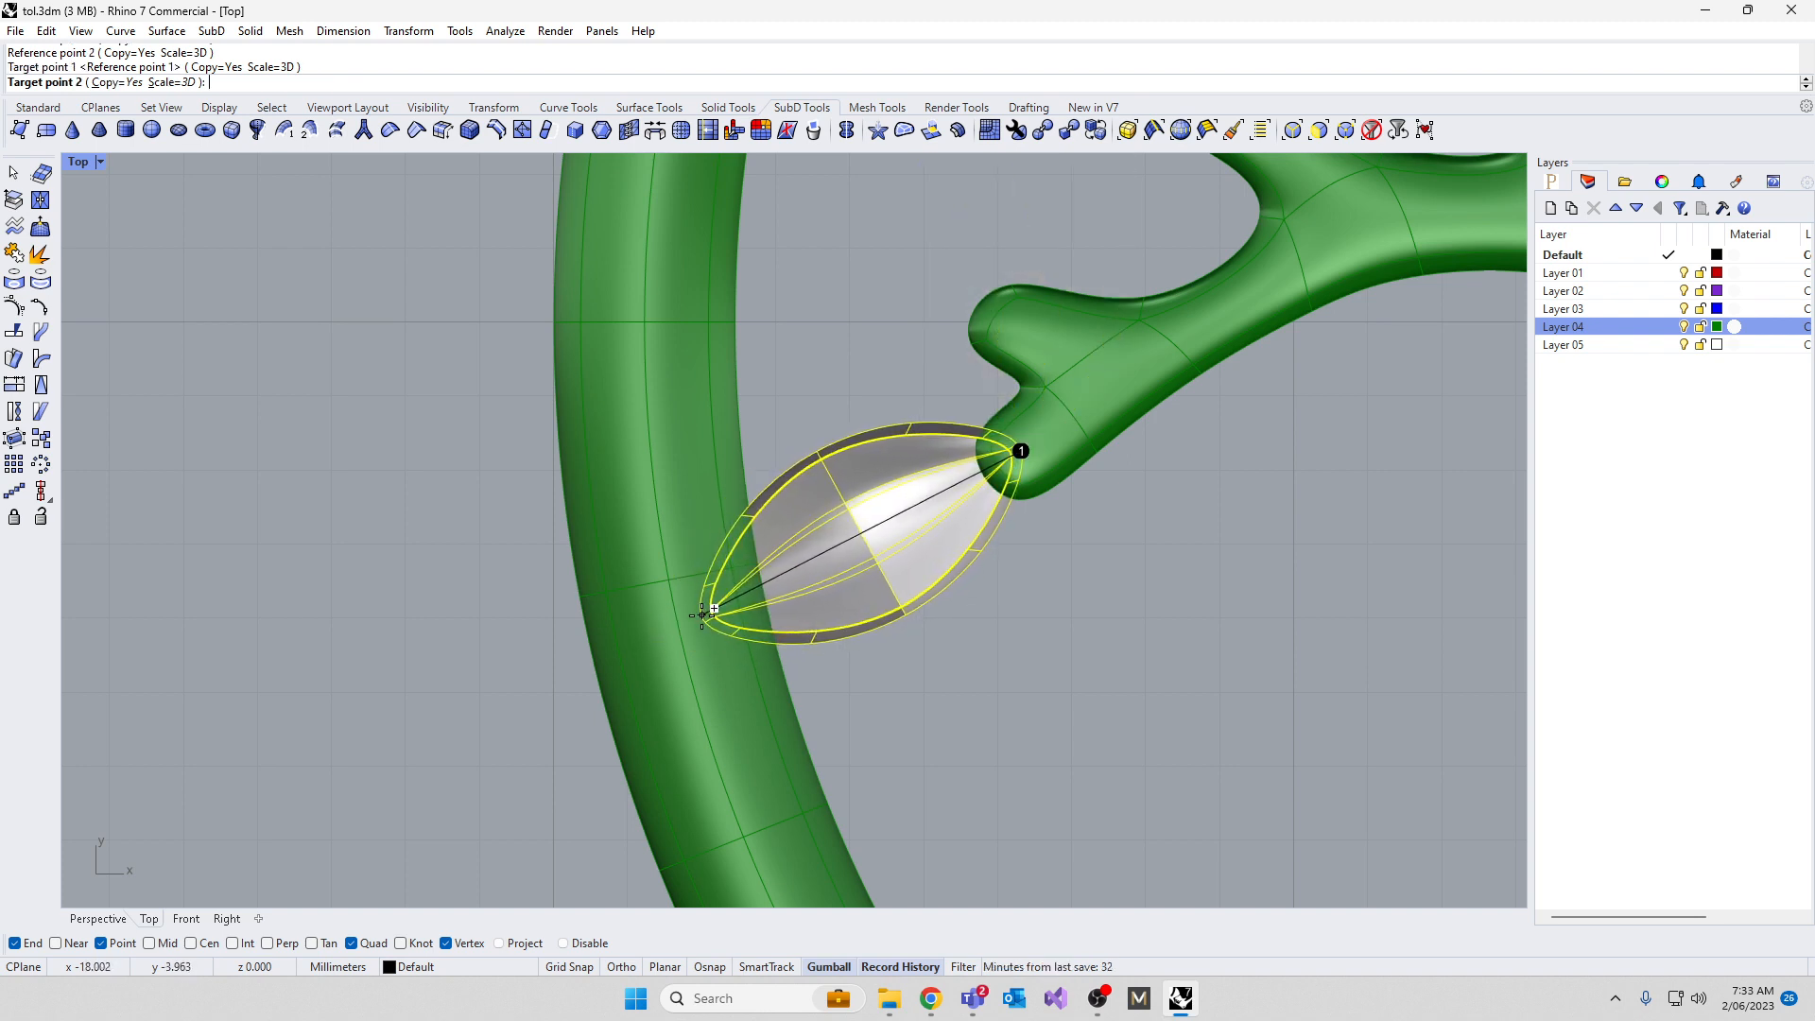
{"action": "left_click", "coordinate": [702, 613]}
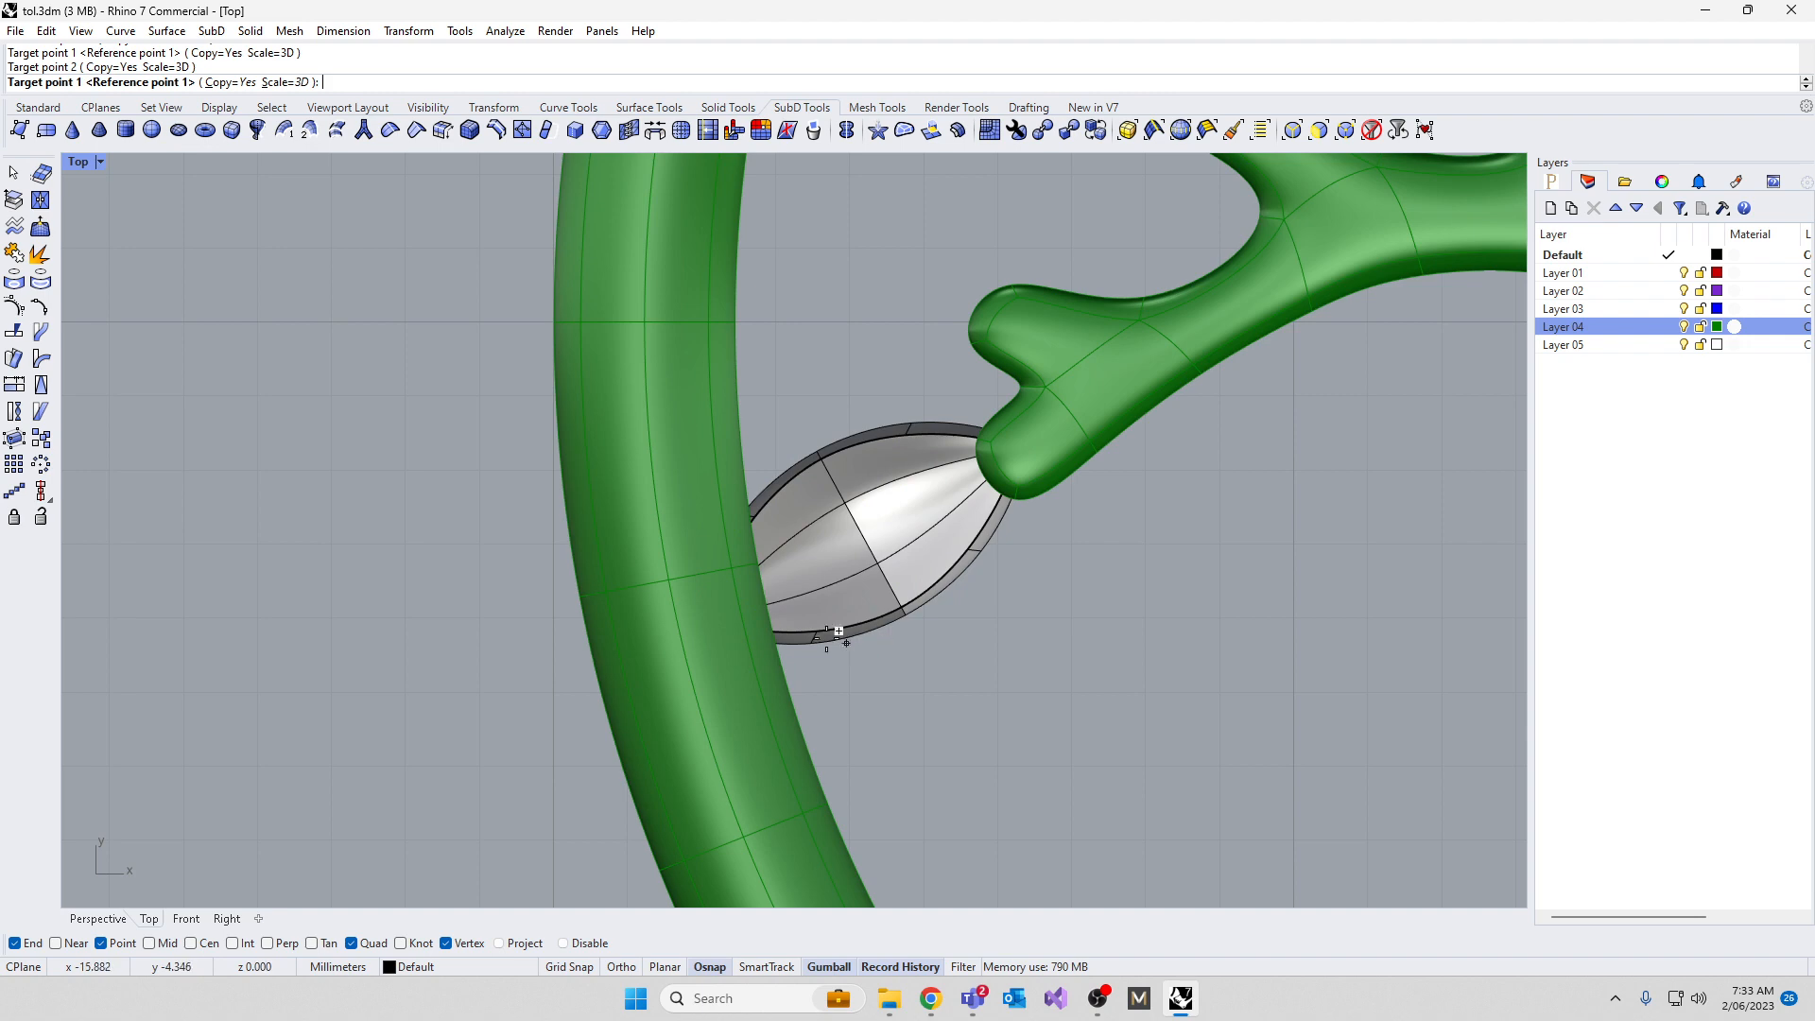
End the Orient command and delete the trial leaf copy beside the branch tip
{"action": "double_click", "coordinate": [78, 163]}
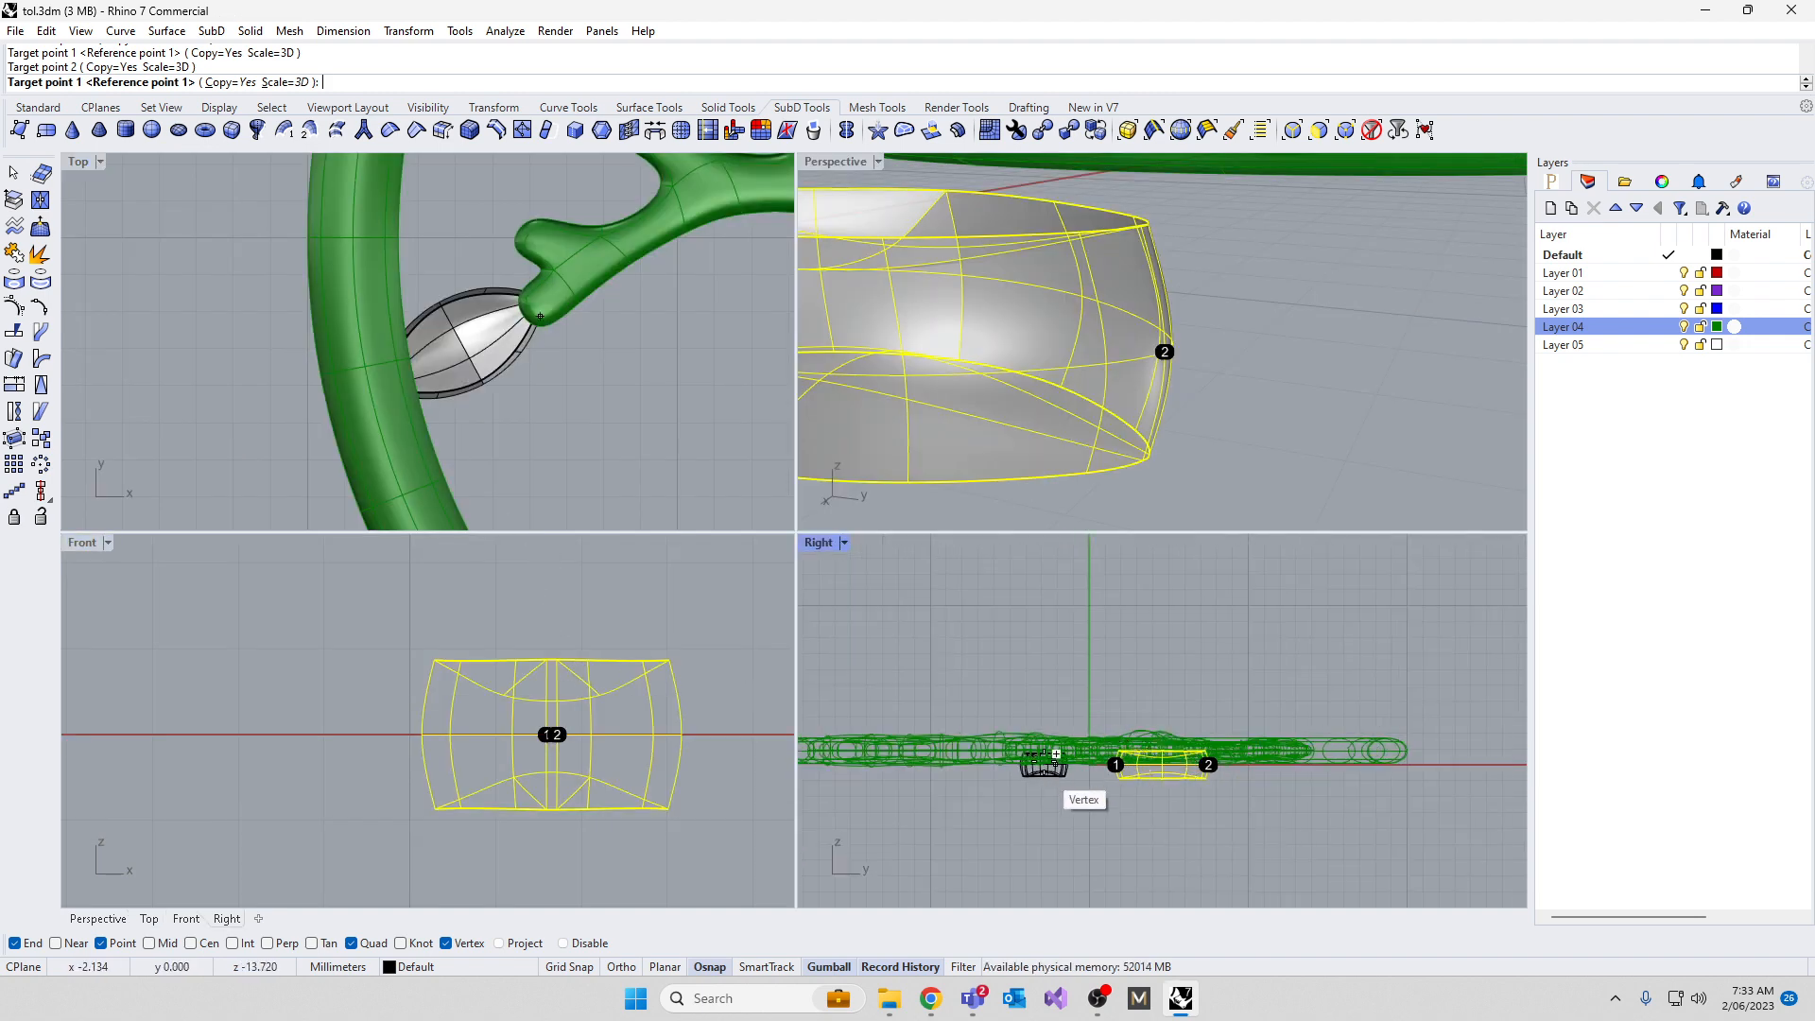
{"action": "key", "text": "Escape"}
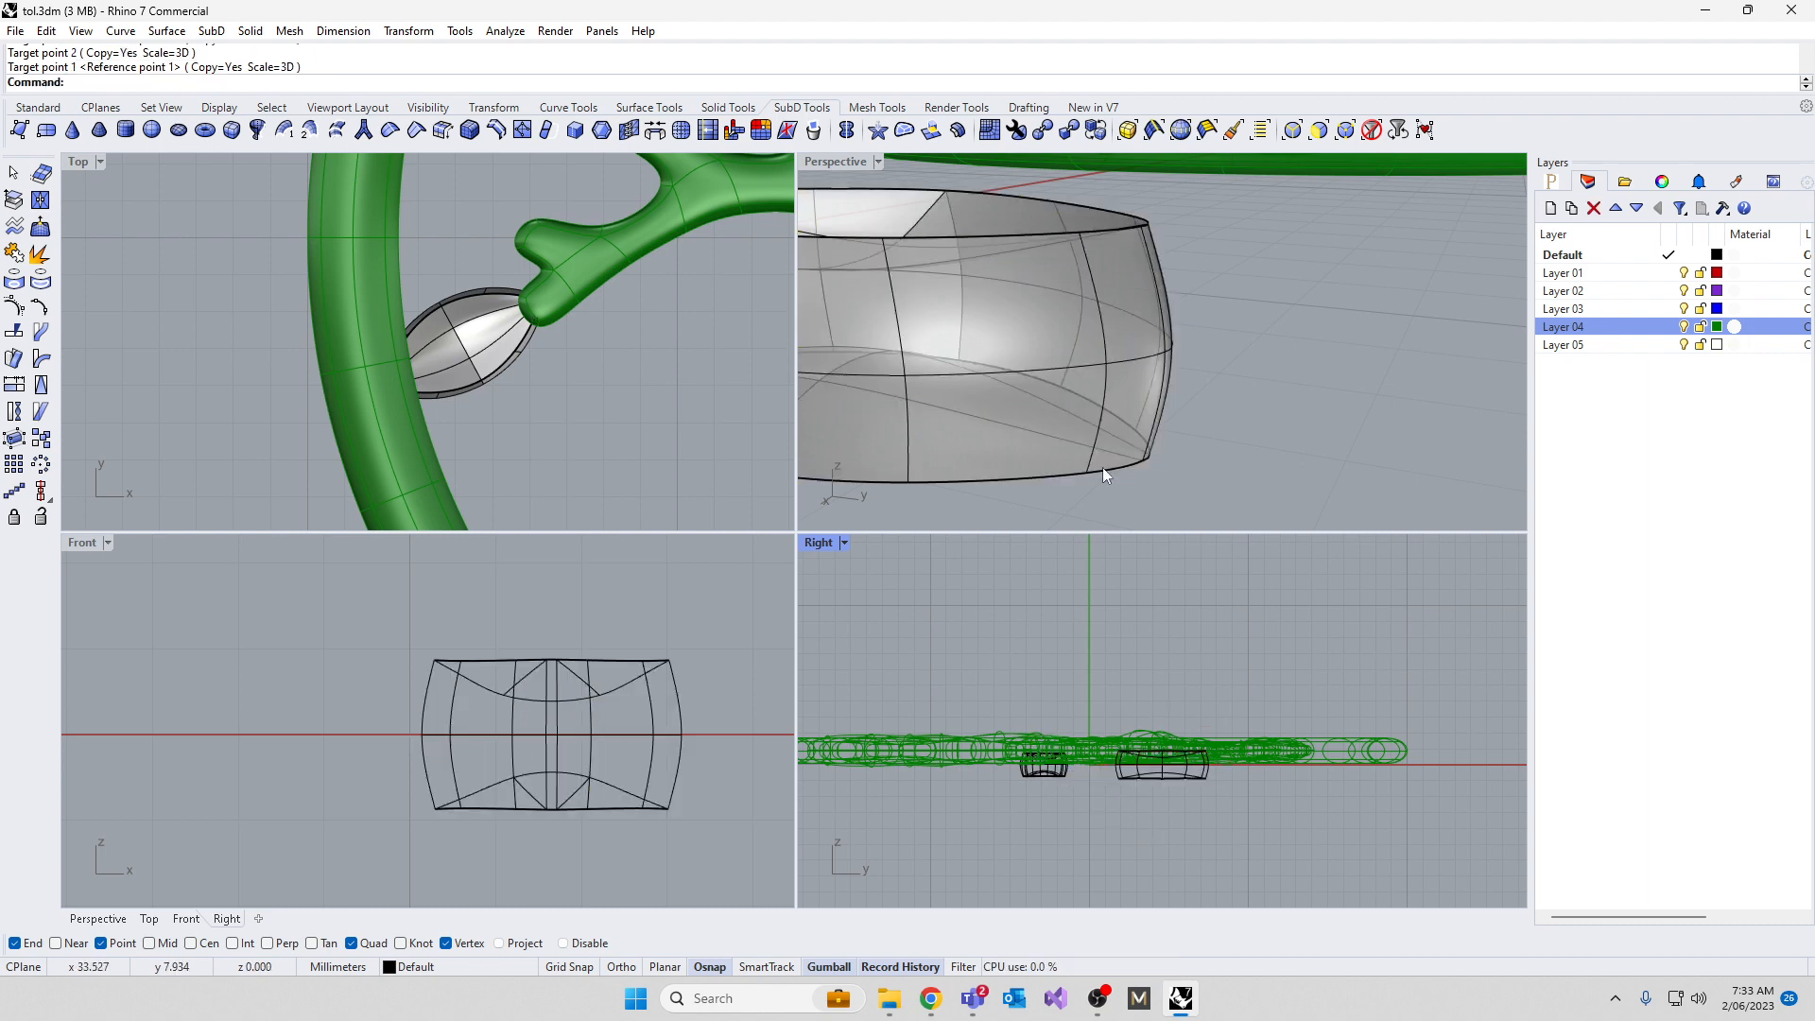
{"action": "left_click", "coordinate": [501, 351]}
{"action": "key", "text": "Delete"}
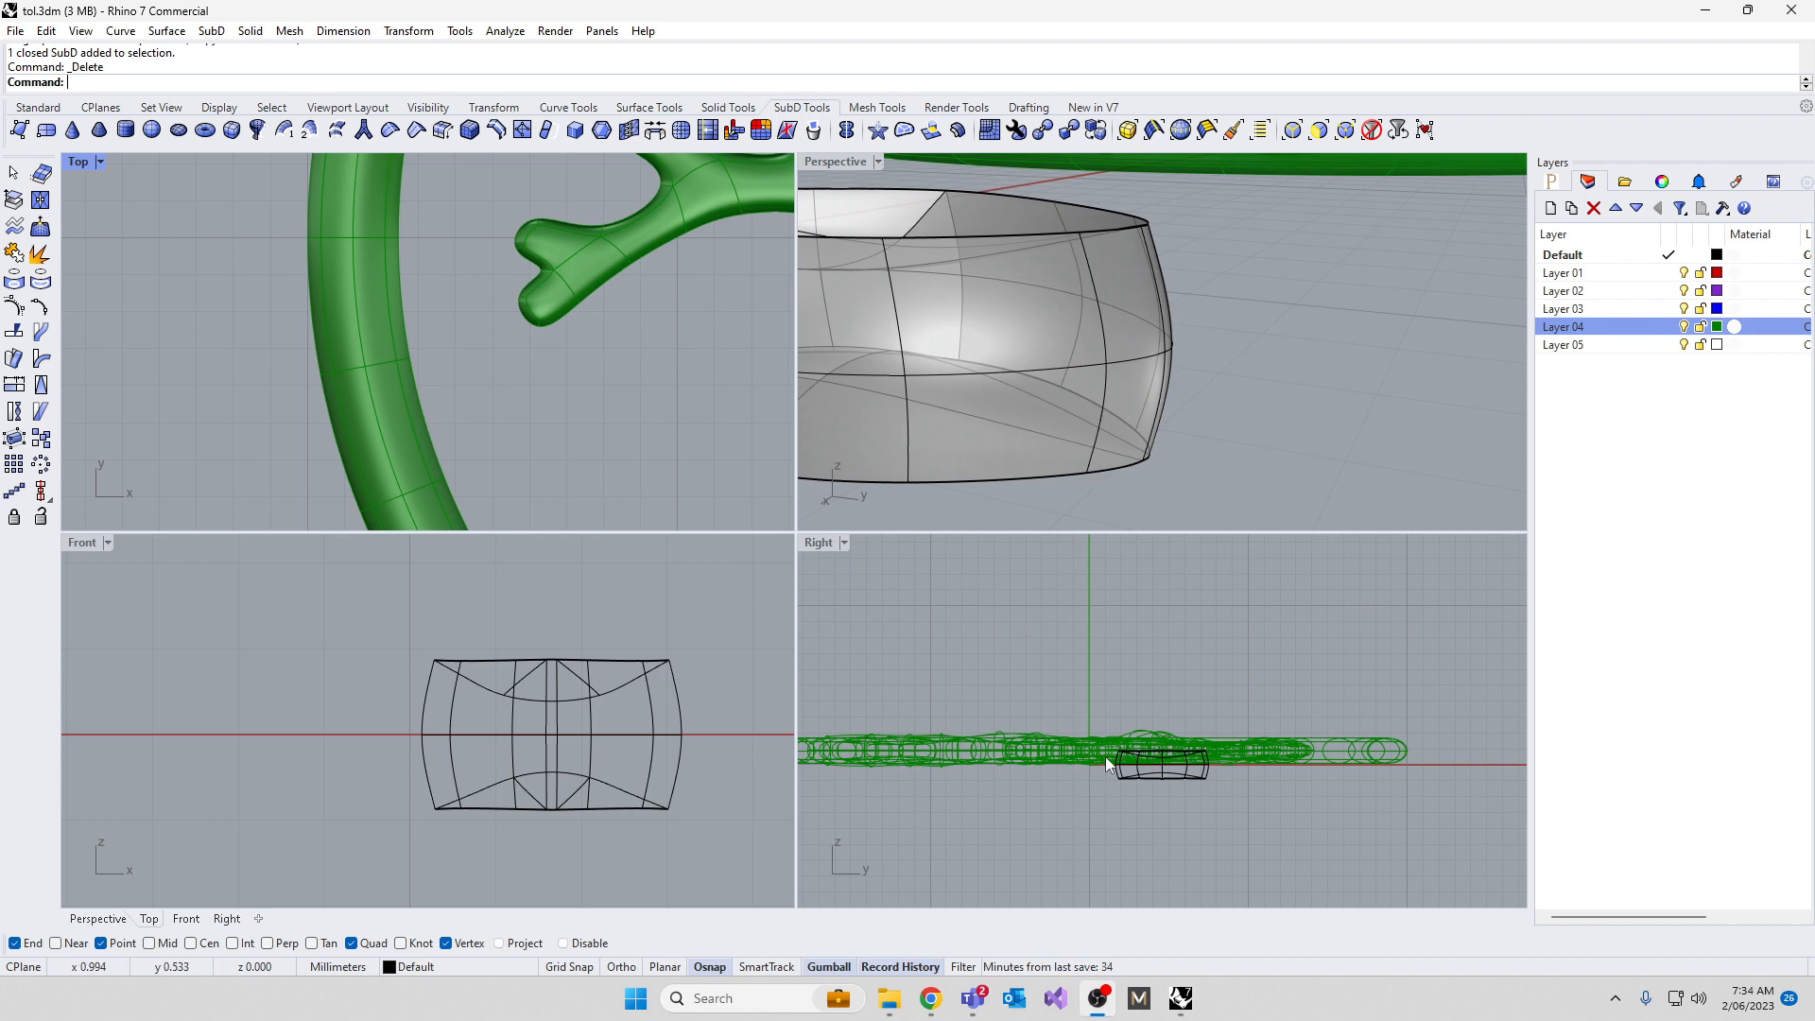
Raise the original leaf in the Right view so its underside sits at the pendant's base level
{"action": "left_click", "coordinate": [1110, 759]}
{"action": "scroll", "coordinate": [1115, 759], "scroll_direction": "up", "scroll_amount": 6}
{"action": "right_click_drag", "start_coordinate": [1411, 777], "coordinate": [1164, 755]}
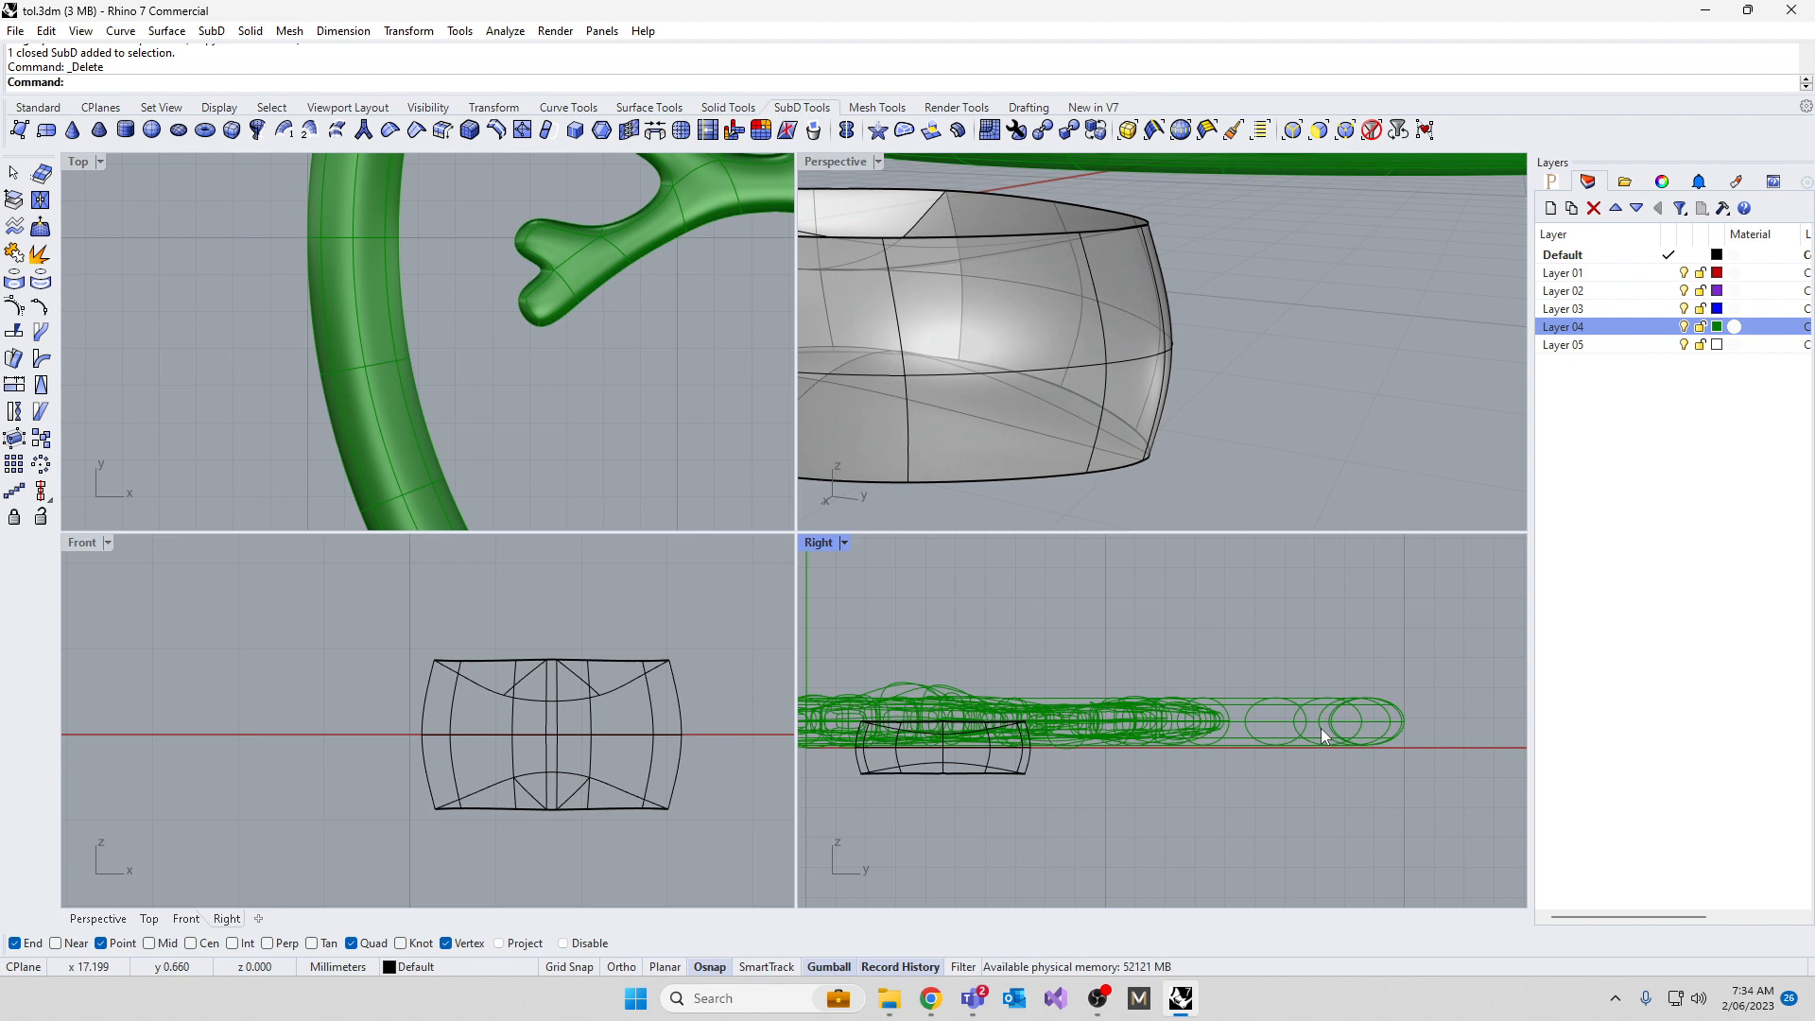
{"action": "left_click", "coordinate": [902, 777]}
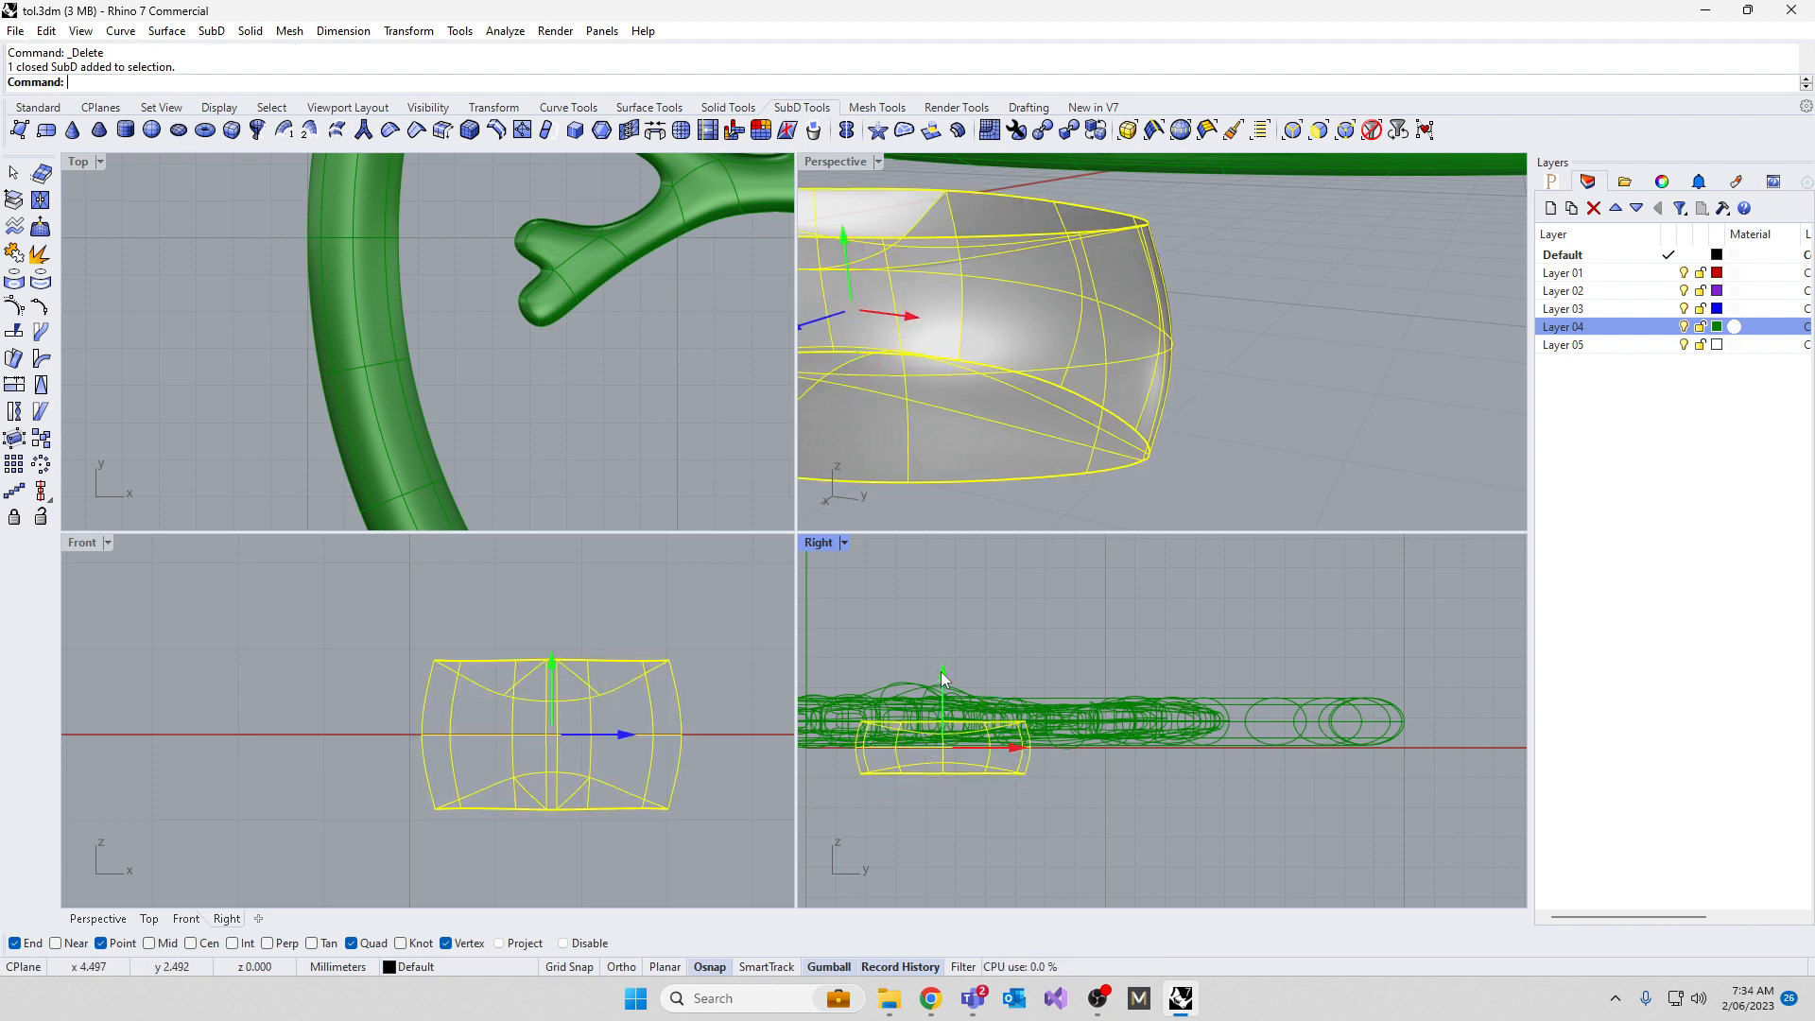
{"action": "left_click_drag", "start_coordinate": [940, 673], "coordinate": [935, 653]}
Stretch the leaf vertically and adjust its height so it extends slightly above and below the pendant's outer ring
{"action": "scroll", "coordinate": [972, 766], "scroll_direction": "up", "scroll_amount": 2}
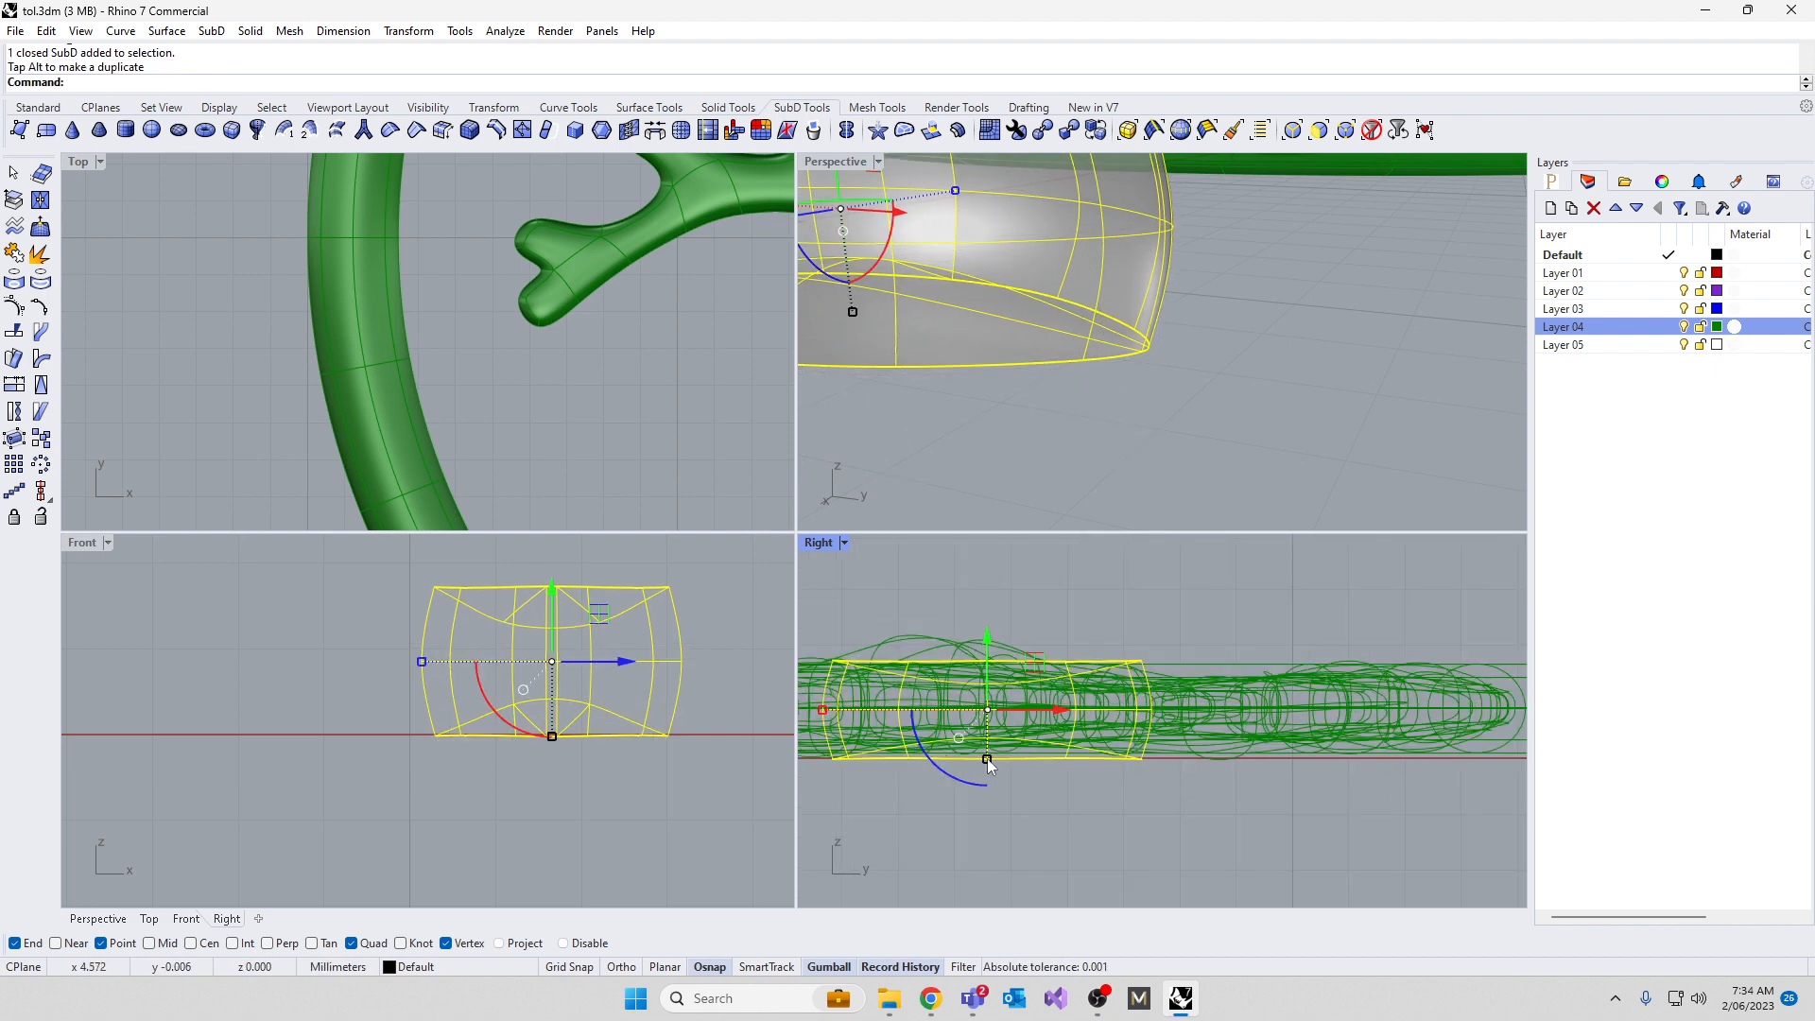
{"action": "left_click_drag", "start_coordinate": [987, 758], "coordinate": [987, 765]}
{"action": "left_click_drag", "start_coordinate": [985, 650], "coordinate": [989, 652]}
{"action": "left_click", "coordinate": [983, 444]}
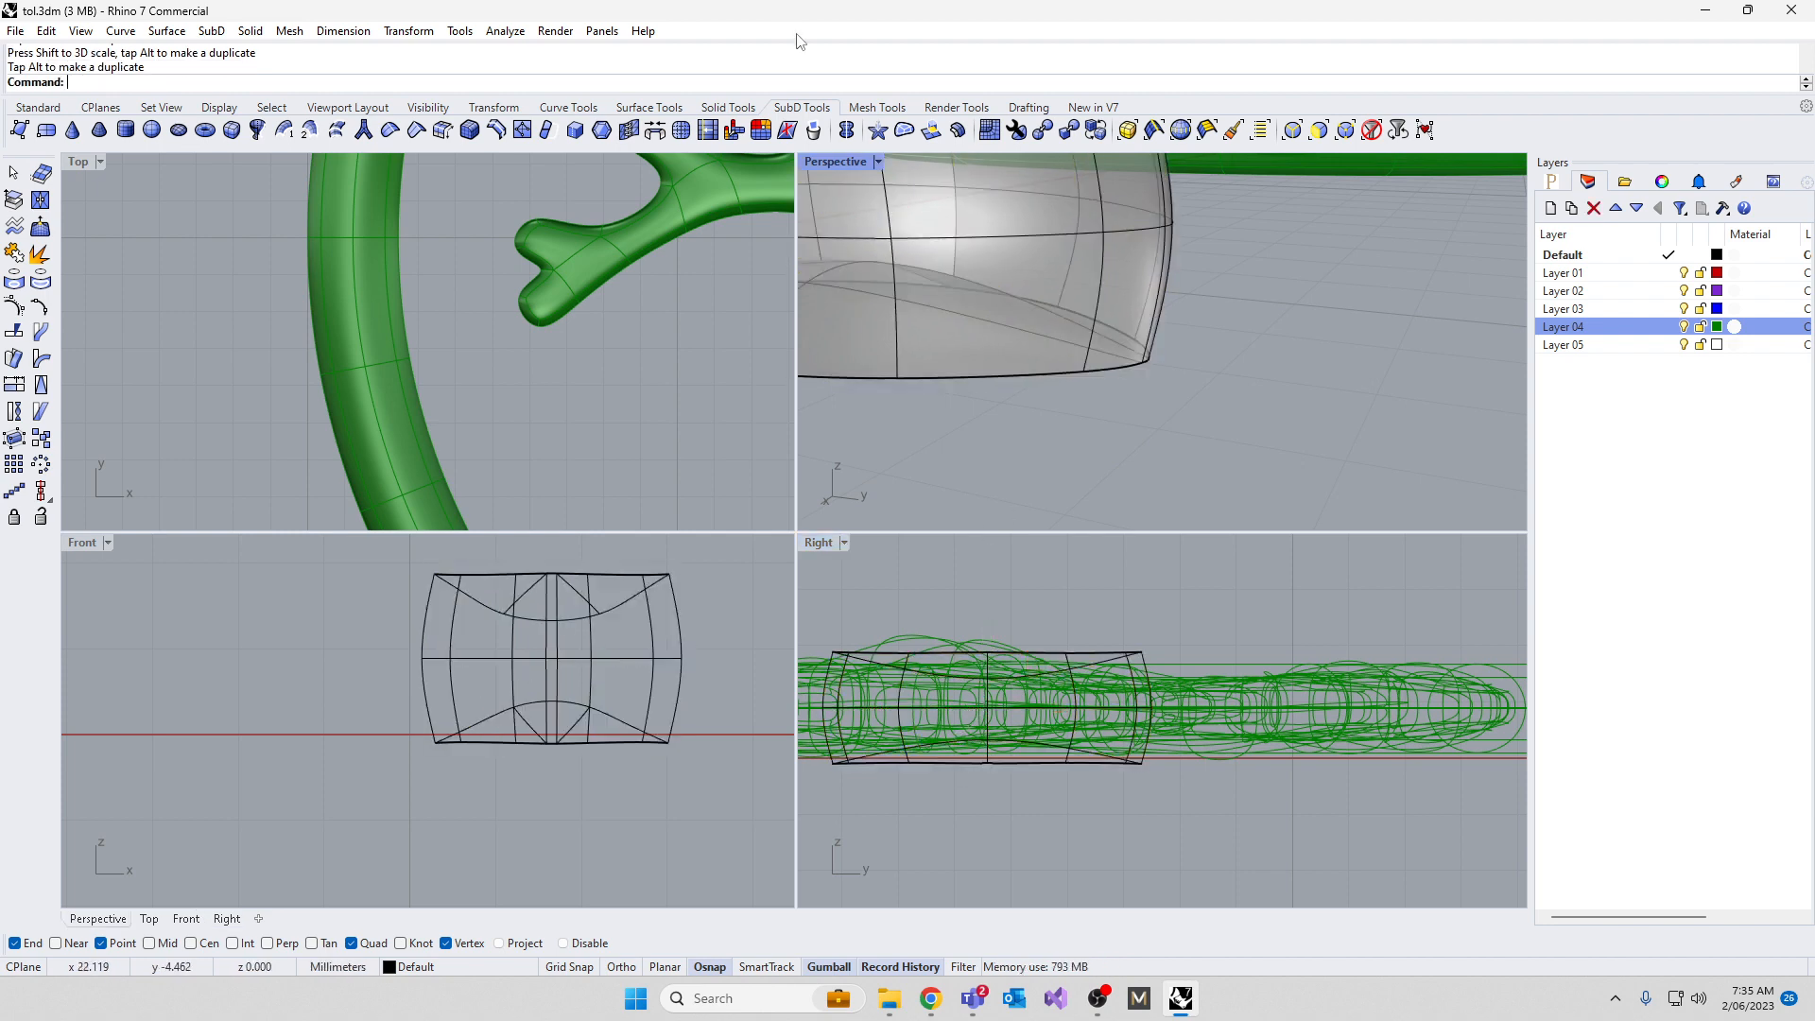
{"action": "double_click", "coordinate": [831, 155]}
{"action": "scroll", "coordinate": [1074, 526], "scroll_direction": "down", "scroll_amount": 5}
{"action": "right_click_drag", "start_coordinate": [1013, 563], "coordinate": [1240, 550]}
{"action": "scroll", "coordinate": [983, 429], "scroll_direction": "up", "scroll_amount": 4}
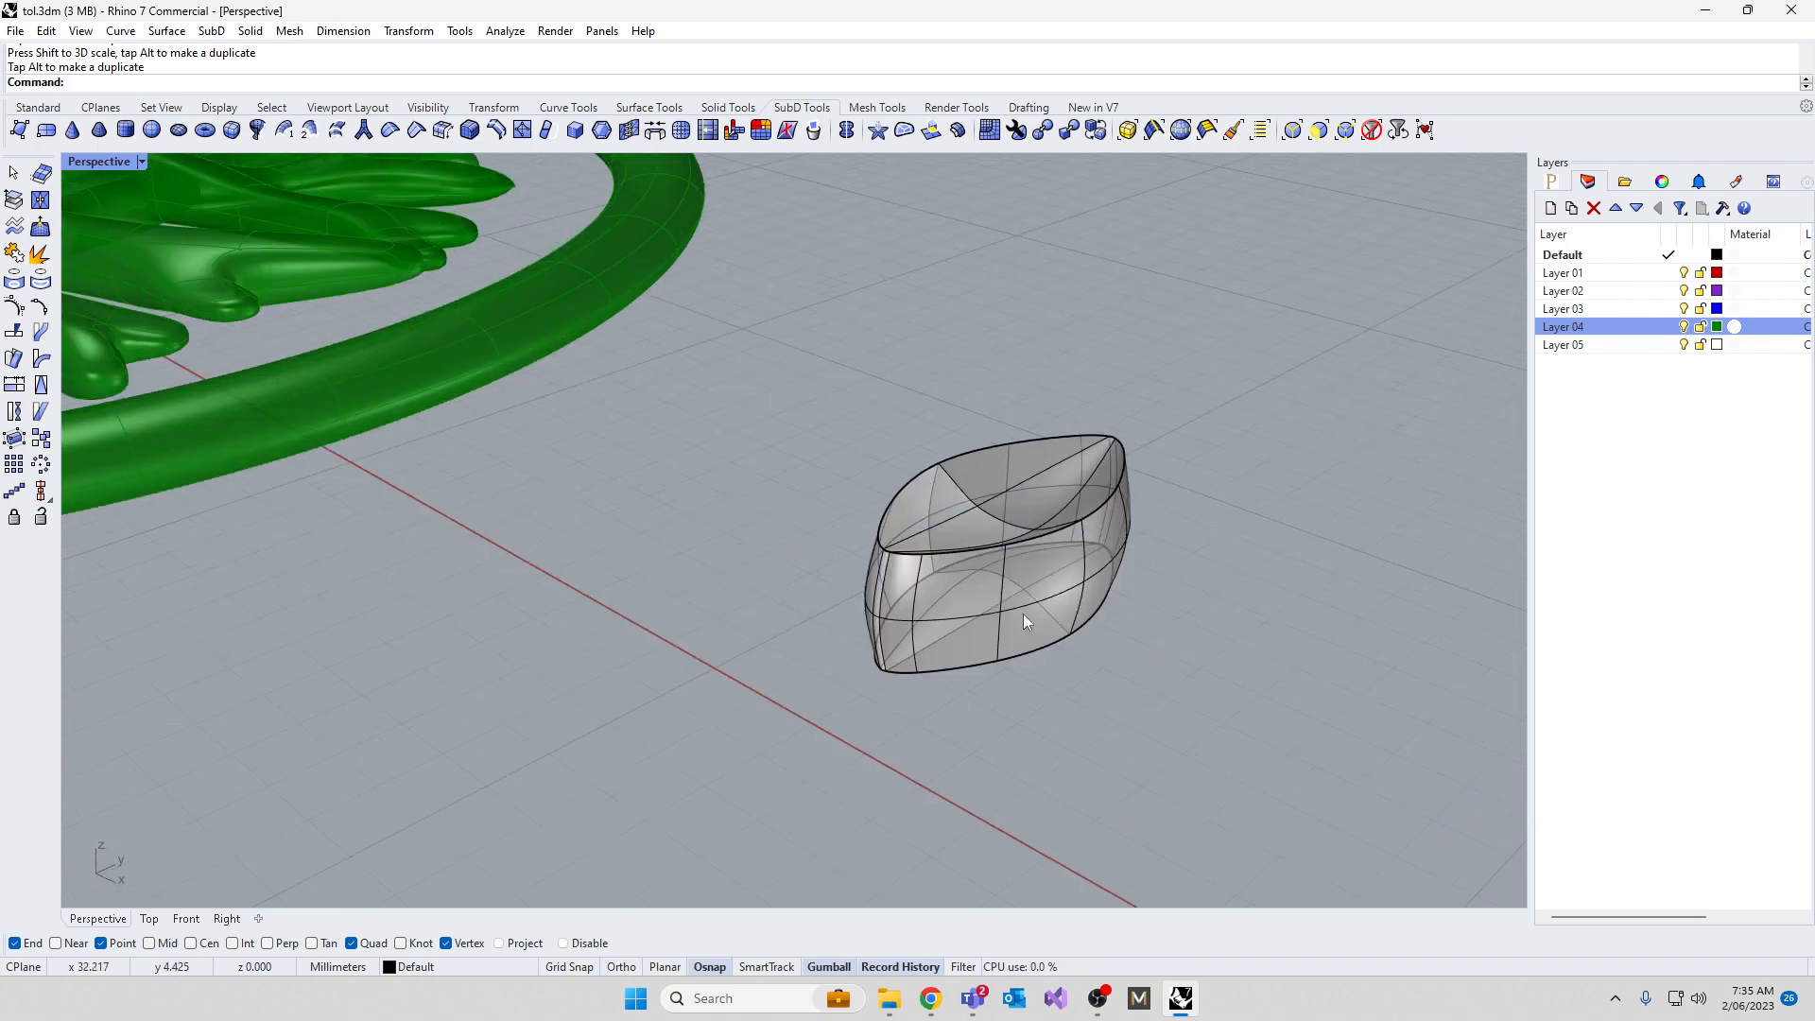
Orient the original leaf with Copy=Yes and Scale=3D, using the mid-height vertices at its two pointed ends as reference points
{"action": "left_click", "coordinate": [974, 616]}
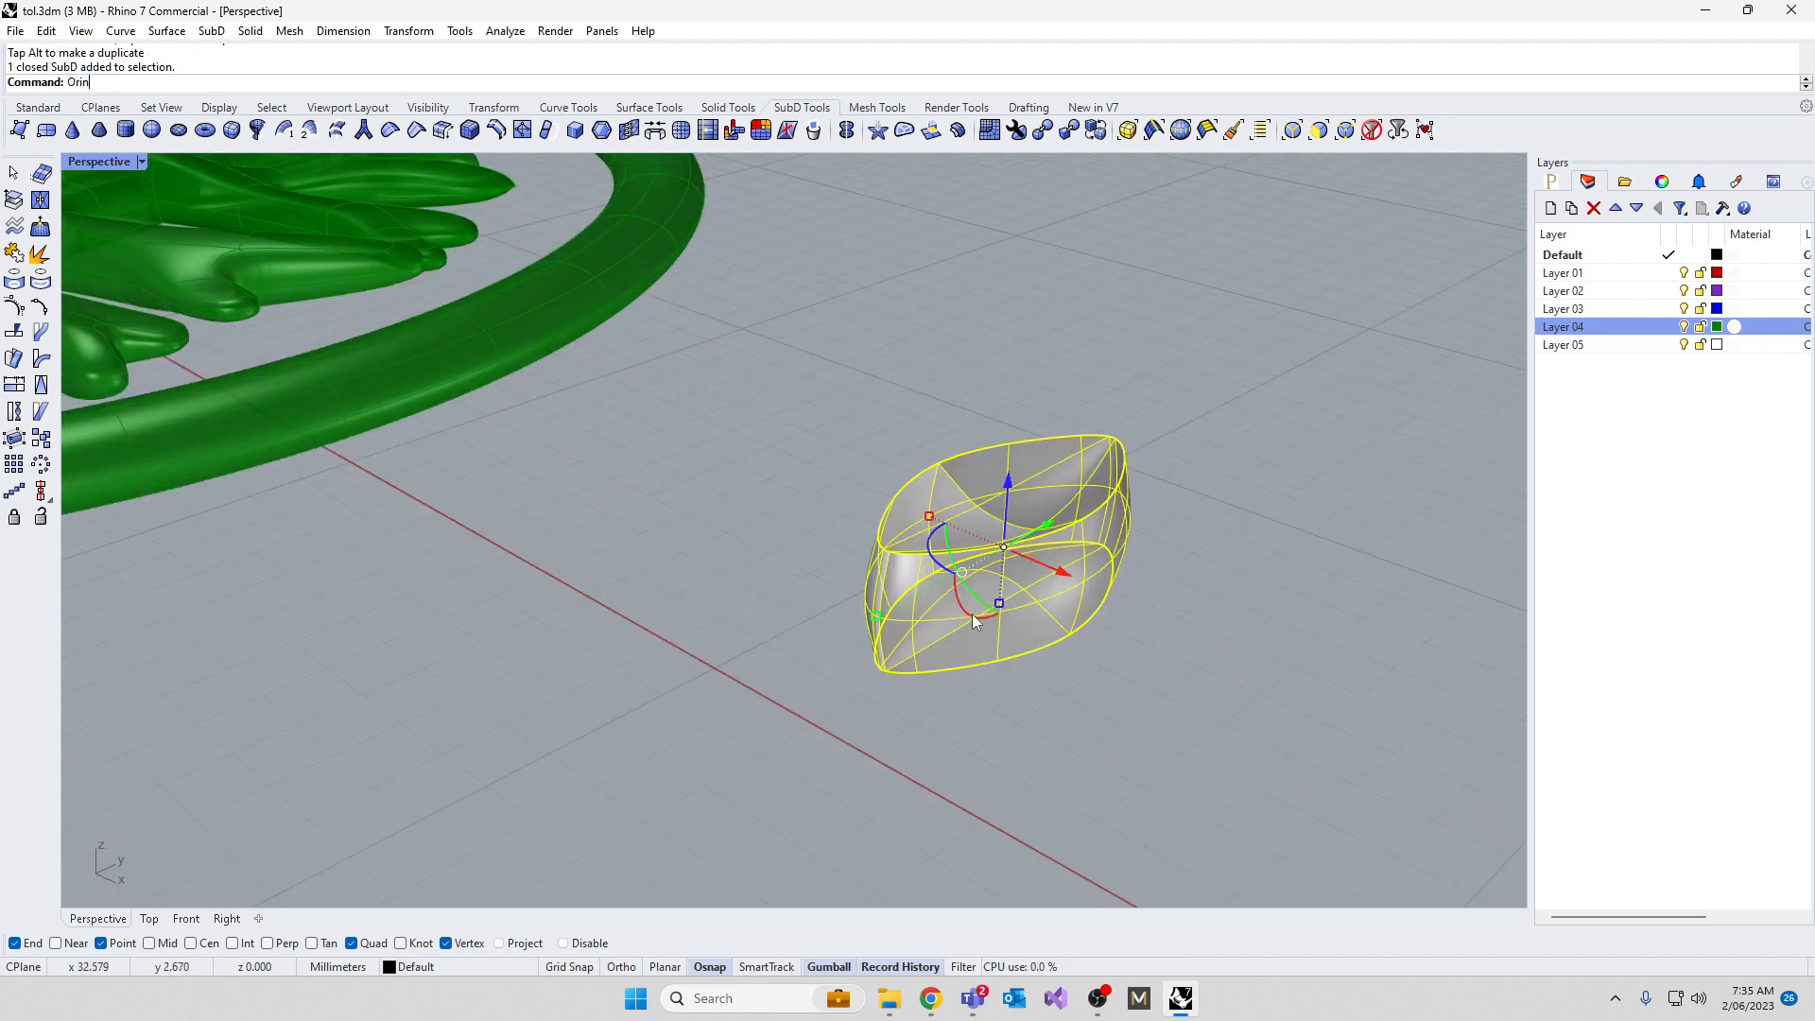
{"action": "type", "text": "et"}
{"action": "key", "text": "Return"}
{"action": "scroll", "coordinate": [926, 563], "scroll_direction": "up", "scroll_amount": 3}
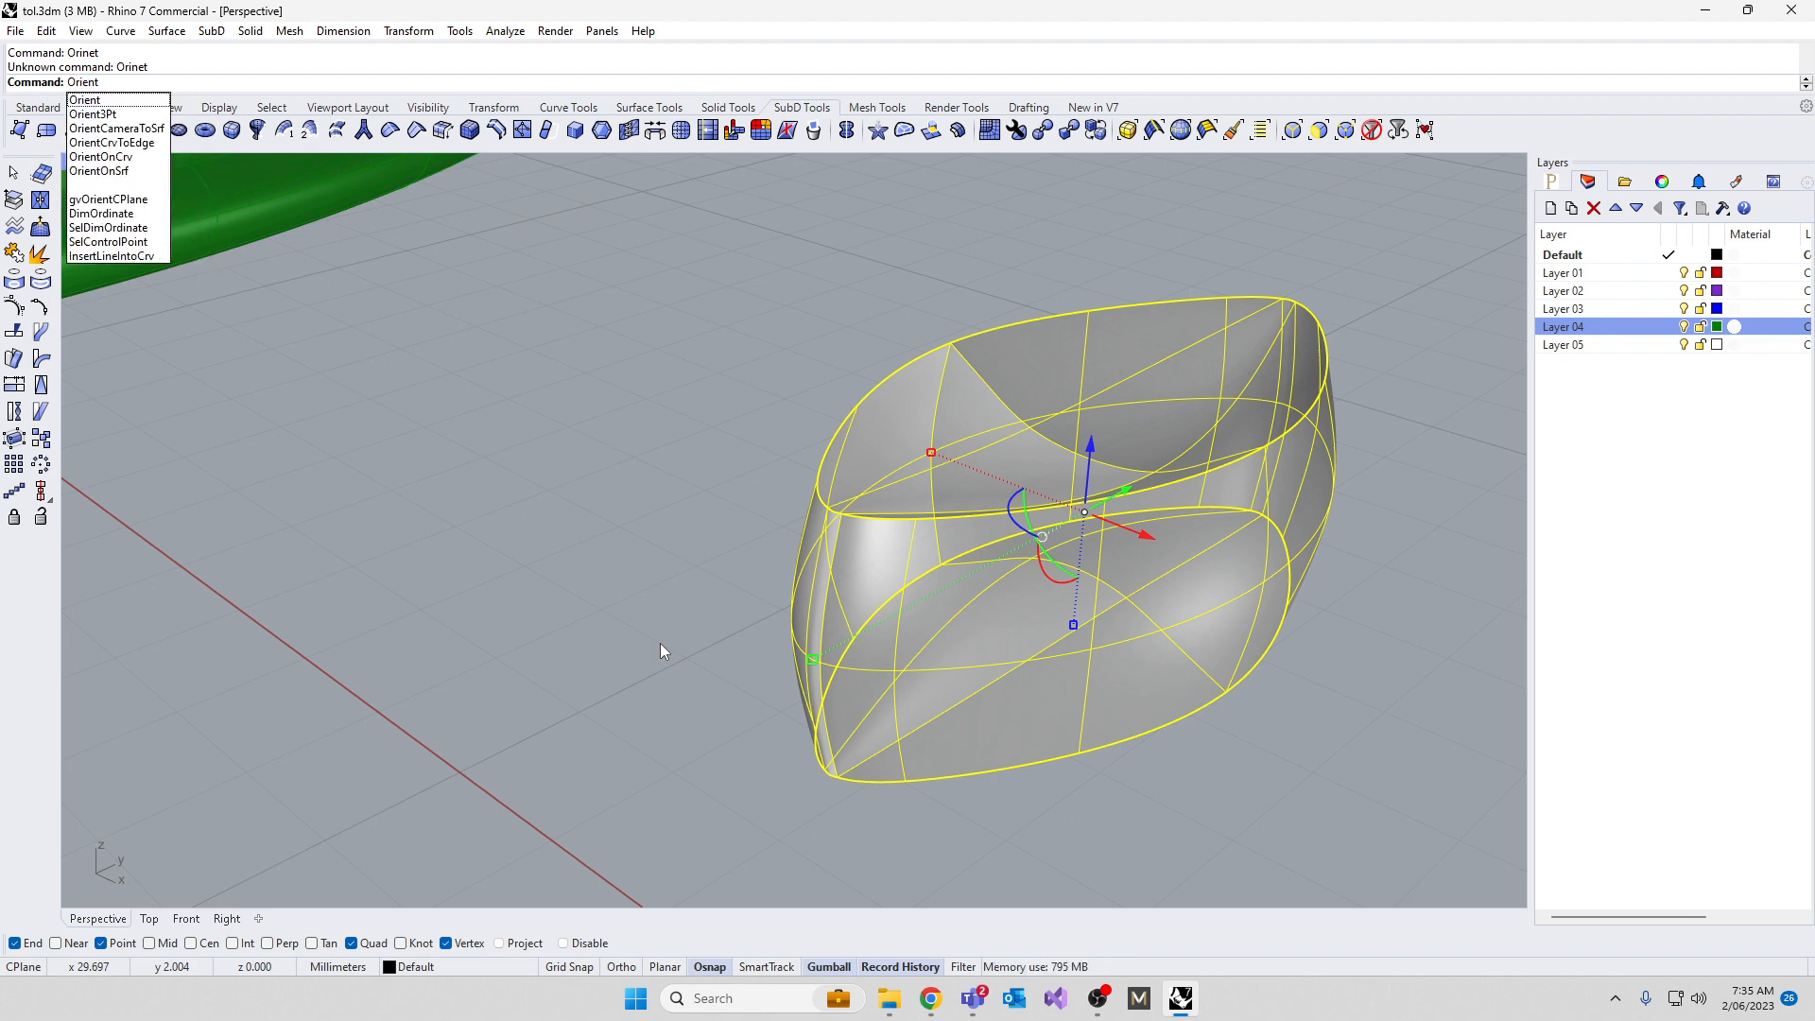
{"action": "key", "text": "Return"}
{"action": "scroll", "coordinate": [838, 689], "scroll_direction": "up", "scroll_amount": 3}
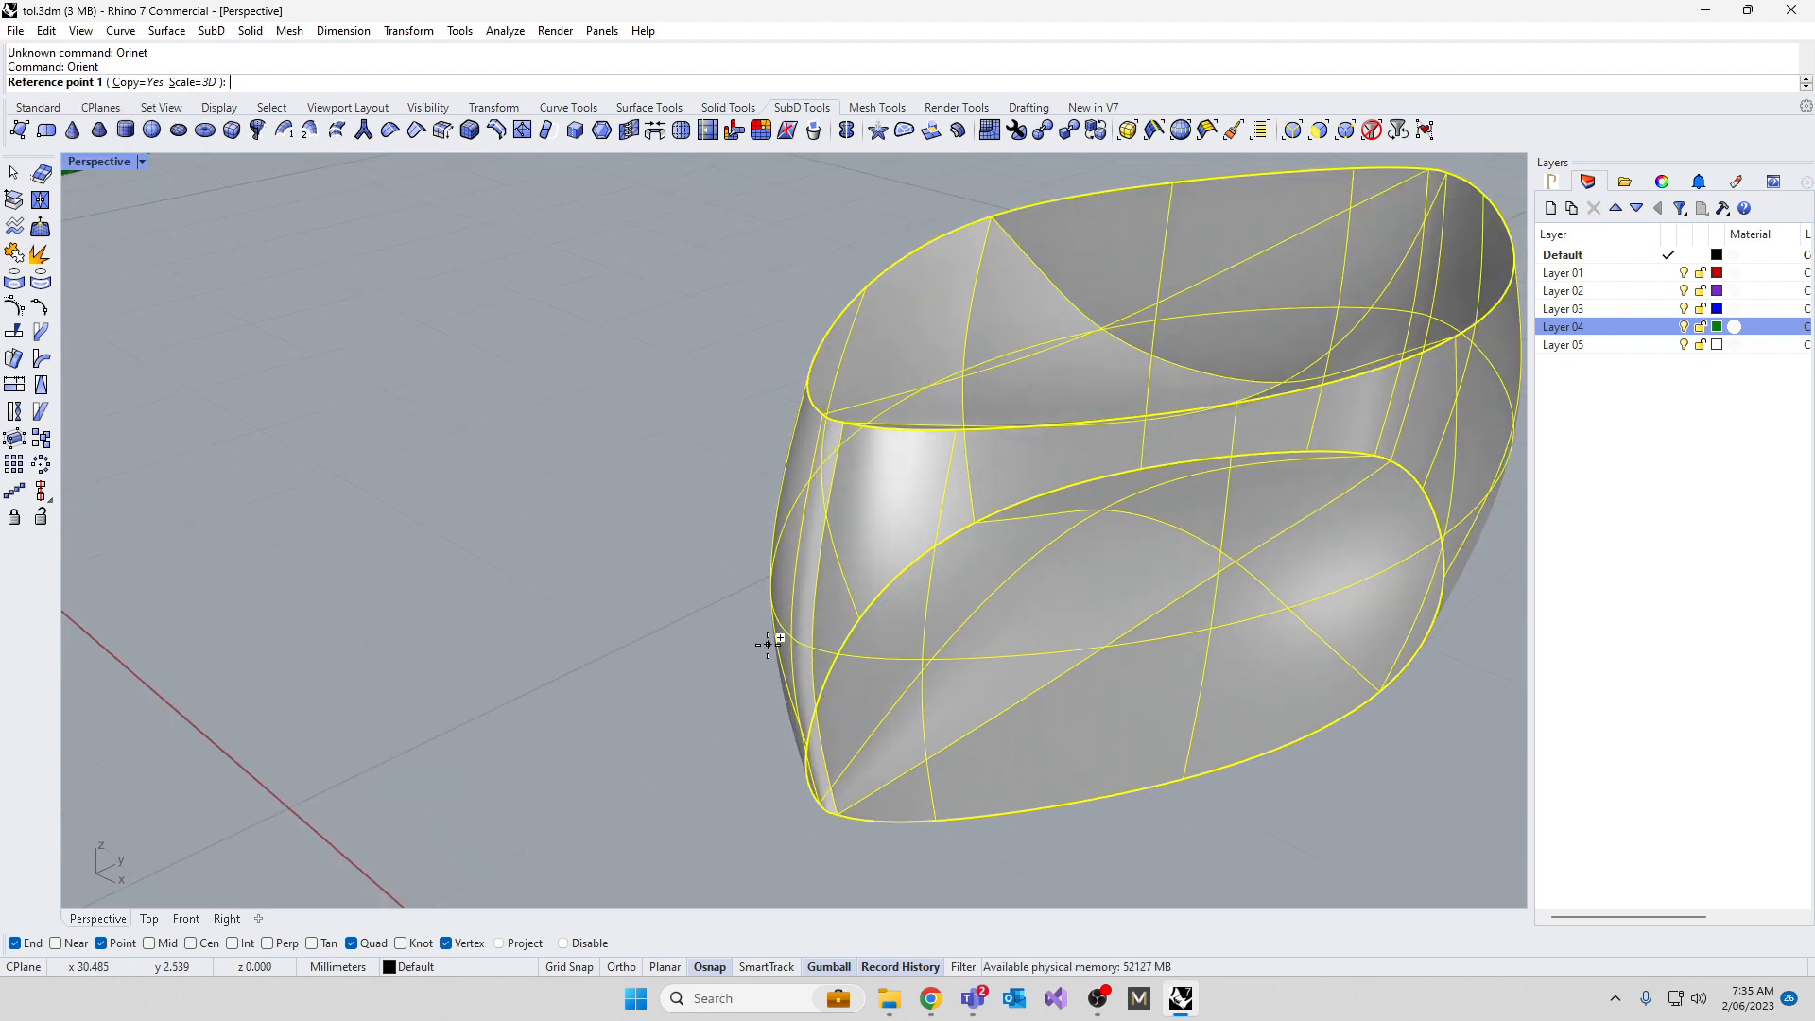
{"action": "left_click", "coordinate": [810, 648]}
{"action": "scroll", "coordinate": [621, 633], "scroll_direction": "down", "scroll_amount": 7}
{"action": "right_click_drag", "start_coordinate": [881, 612], "coordinate": [577, 567]}
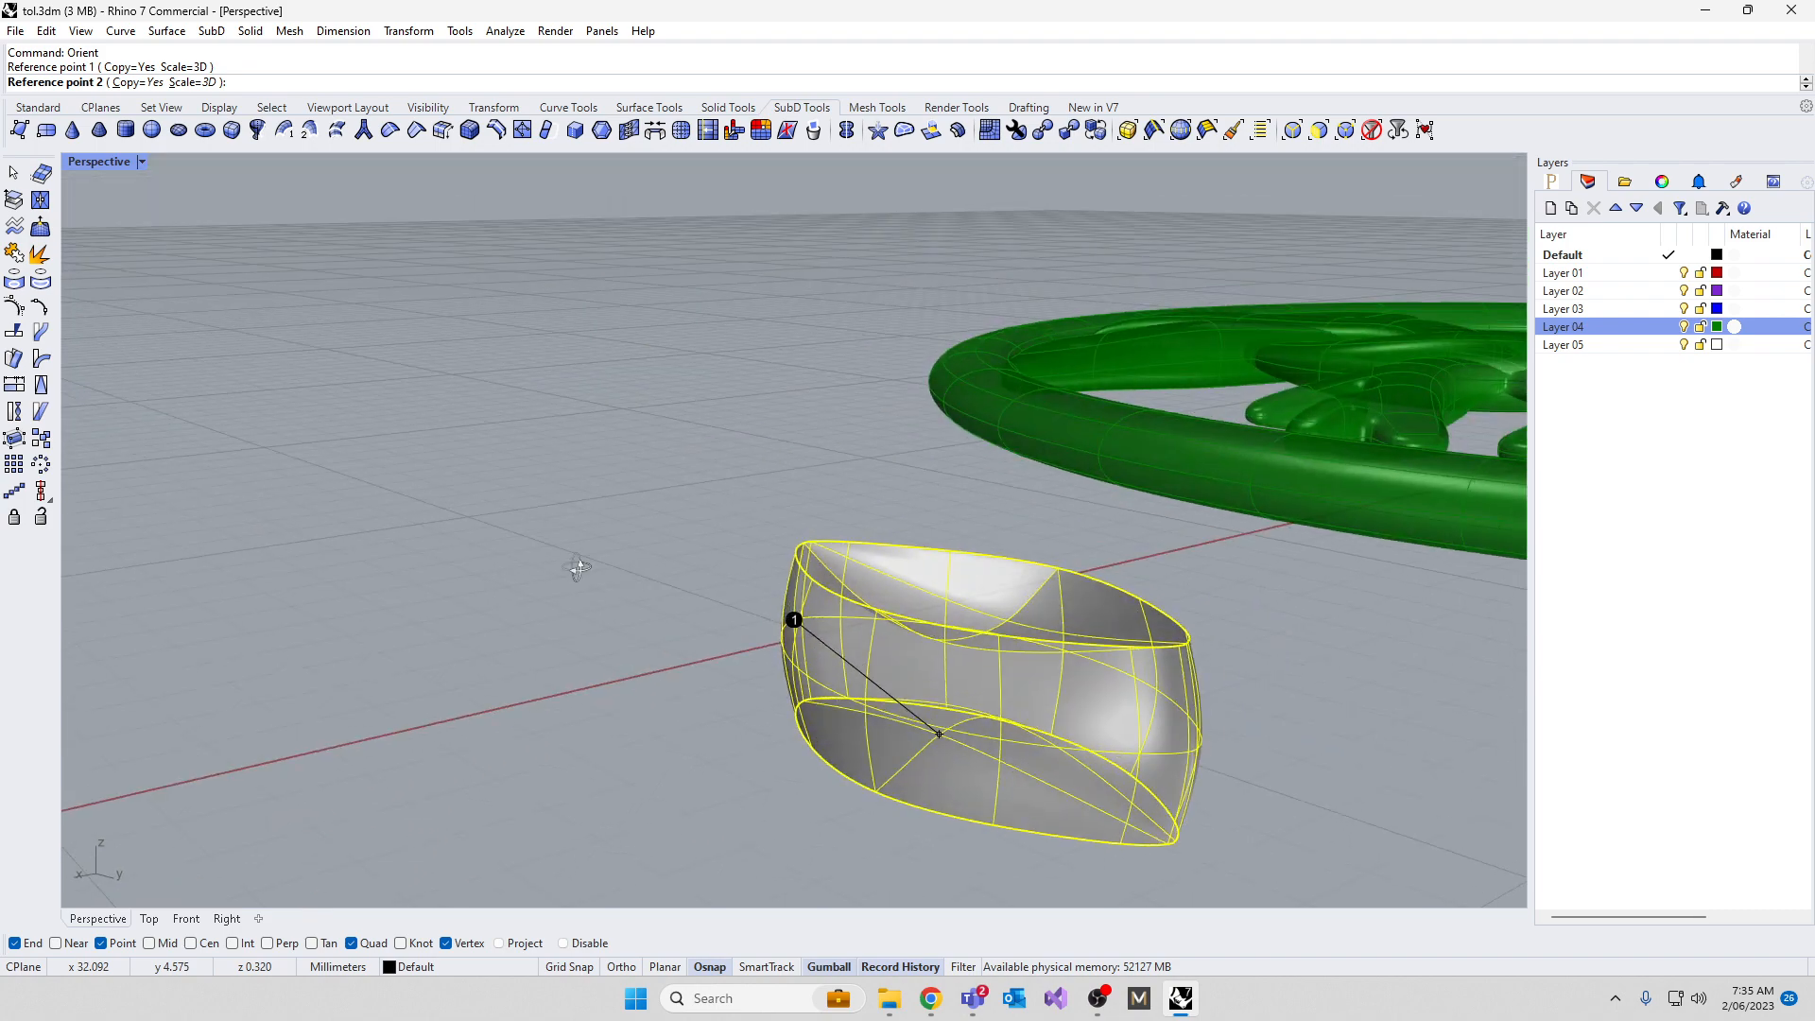
{"action": "scroll", "coordinate": [1210, 762], "scroll_direction": "up", "scroll_amount": 6}
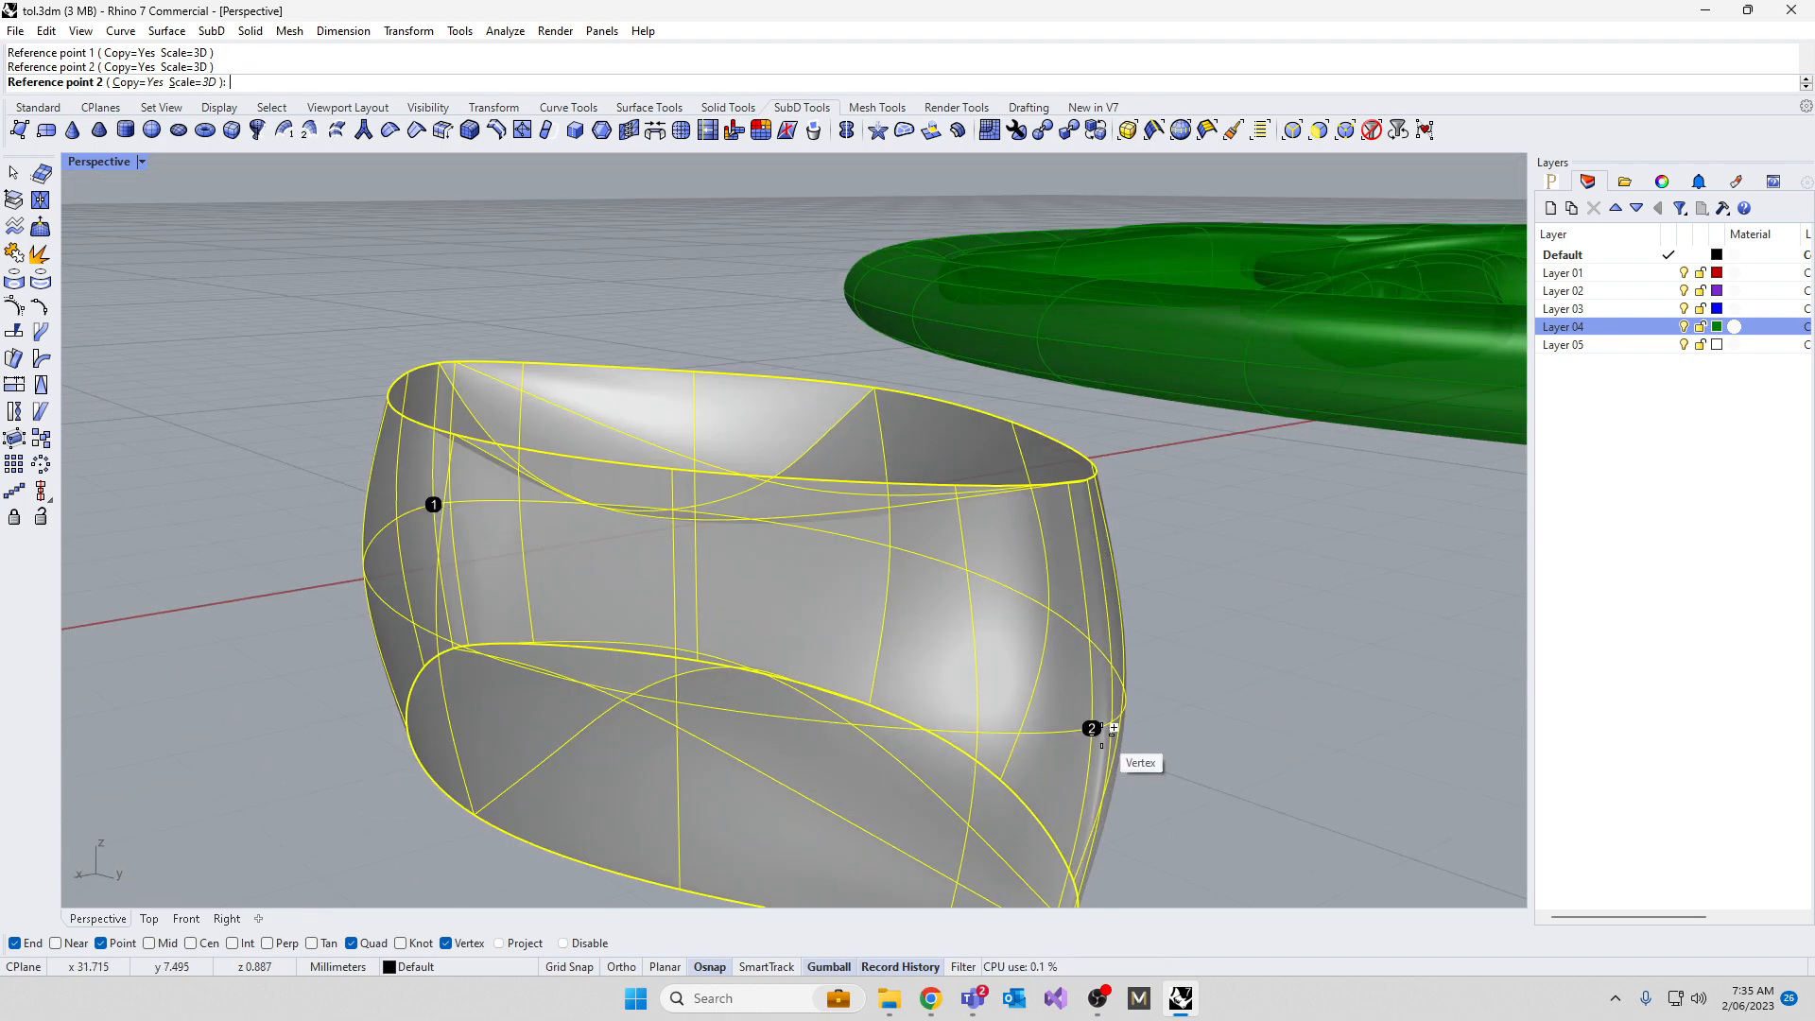
{"action": "left_click", "coordinate": [1101, 736]}
{"action": "scroll", "coordinate": [802, 695], "scroll_direction": "down", "scroll_amount": 10}
In the Top view, place a scaled leaf copy from the tree's lowest -X branch tip to the outer ring and check it in Perspective
{"action": "right_click_drag", "start_coordinate": [580, 482], "coordinate": [953, 653]}
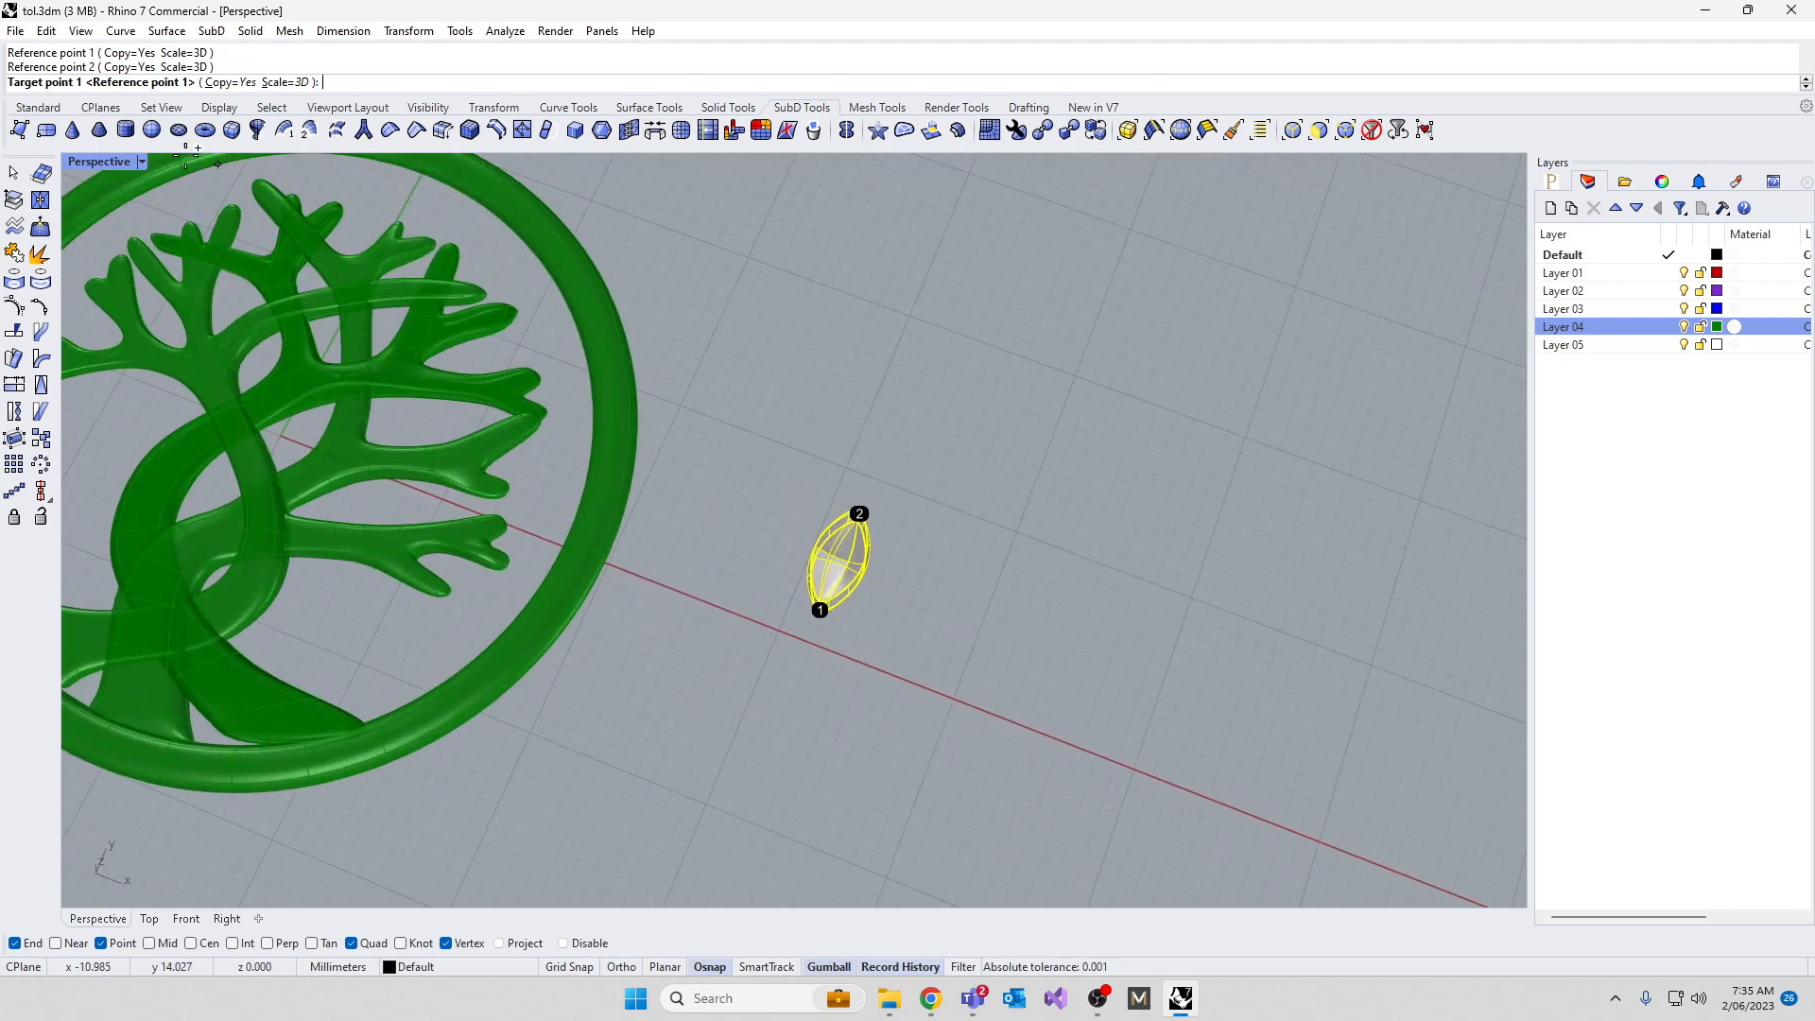
{"action": "double_click", "coordinate": [87, 162]}
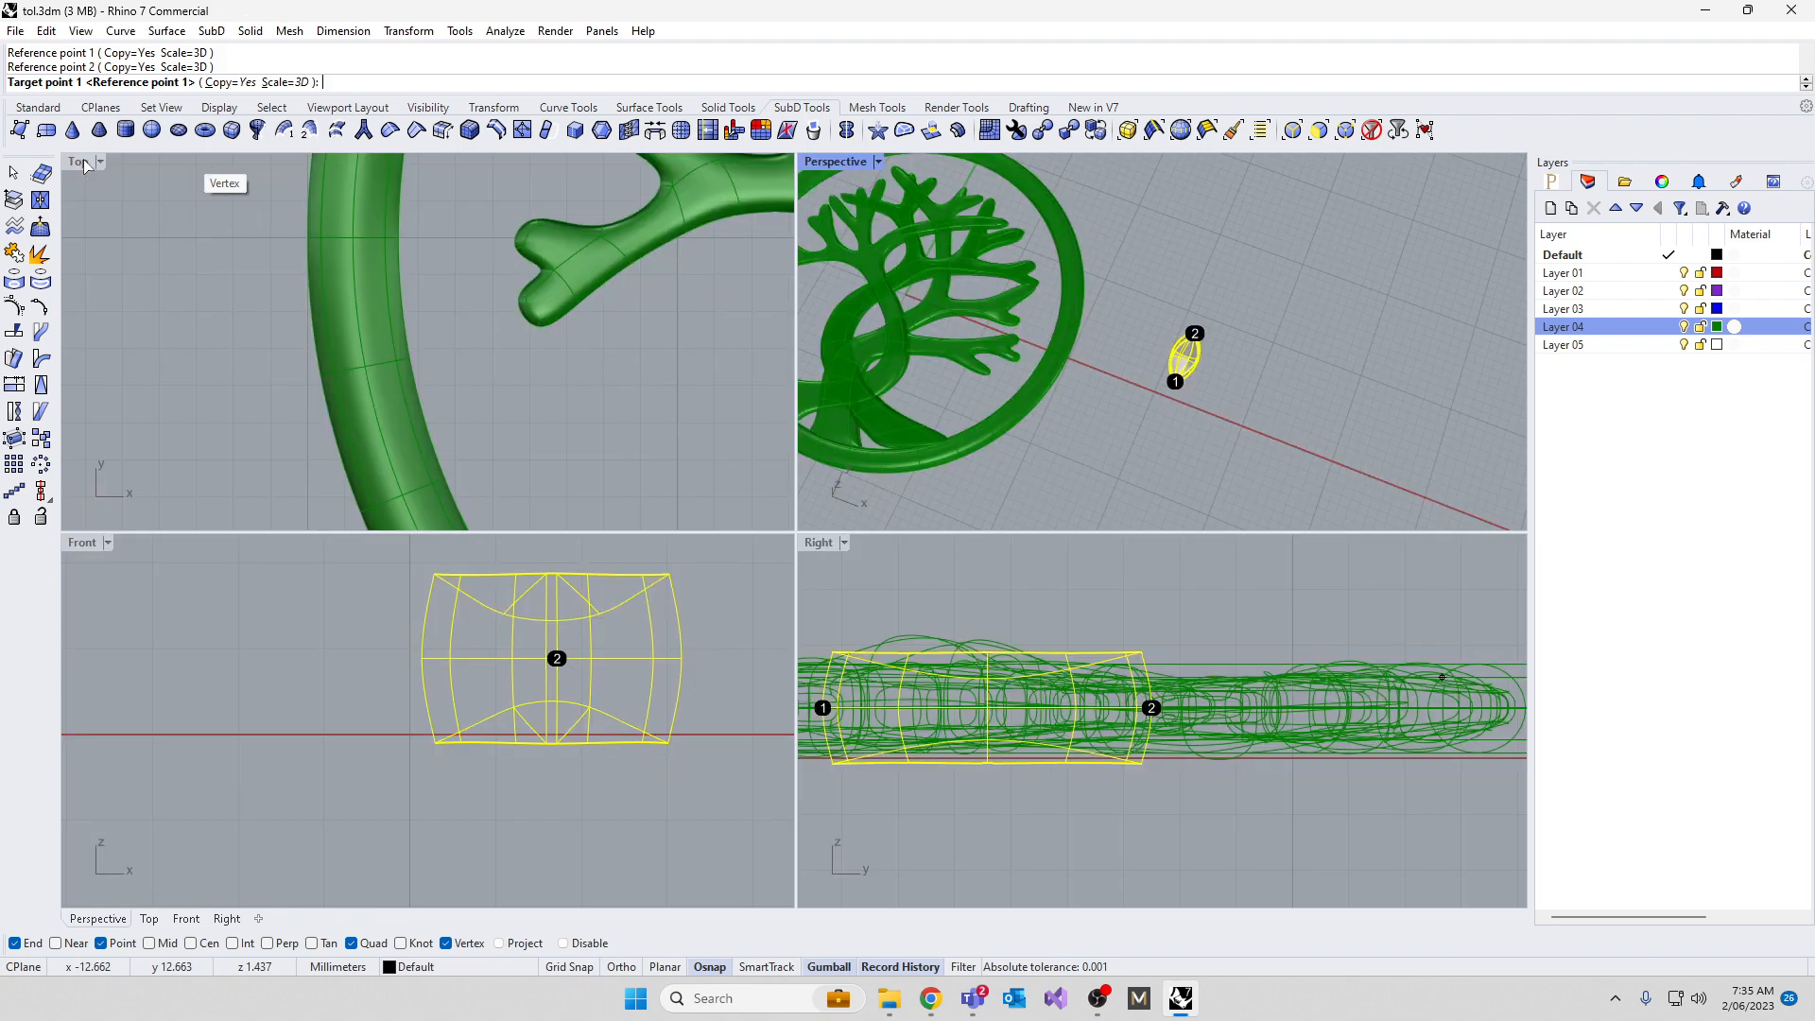
{"action": "scroll", "coordinate": [520, 345], "scroll_direction": "down", "scroll_amount": 3}
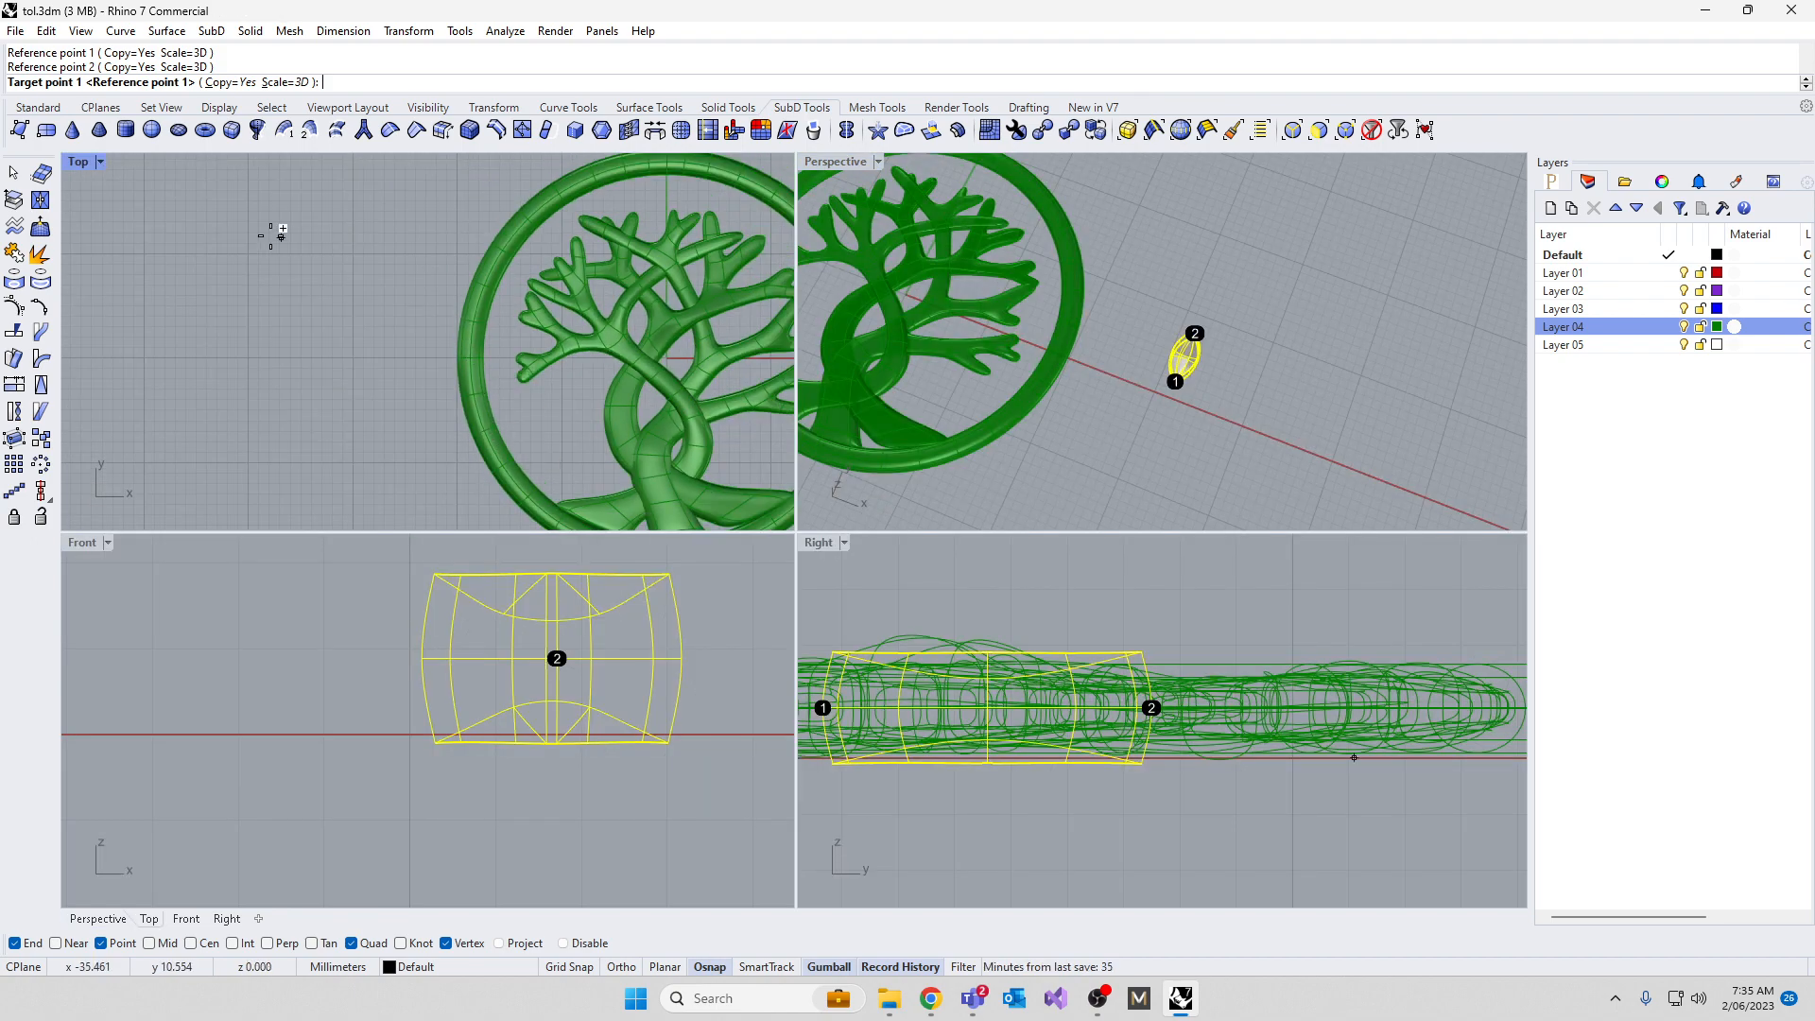
{"action": "double_click", "coordinate": [79, 163]}
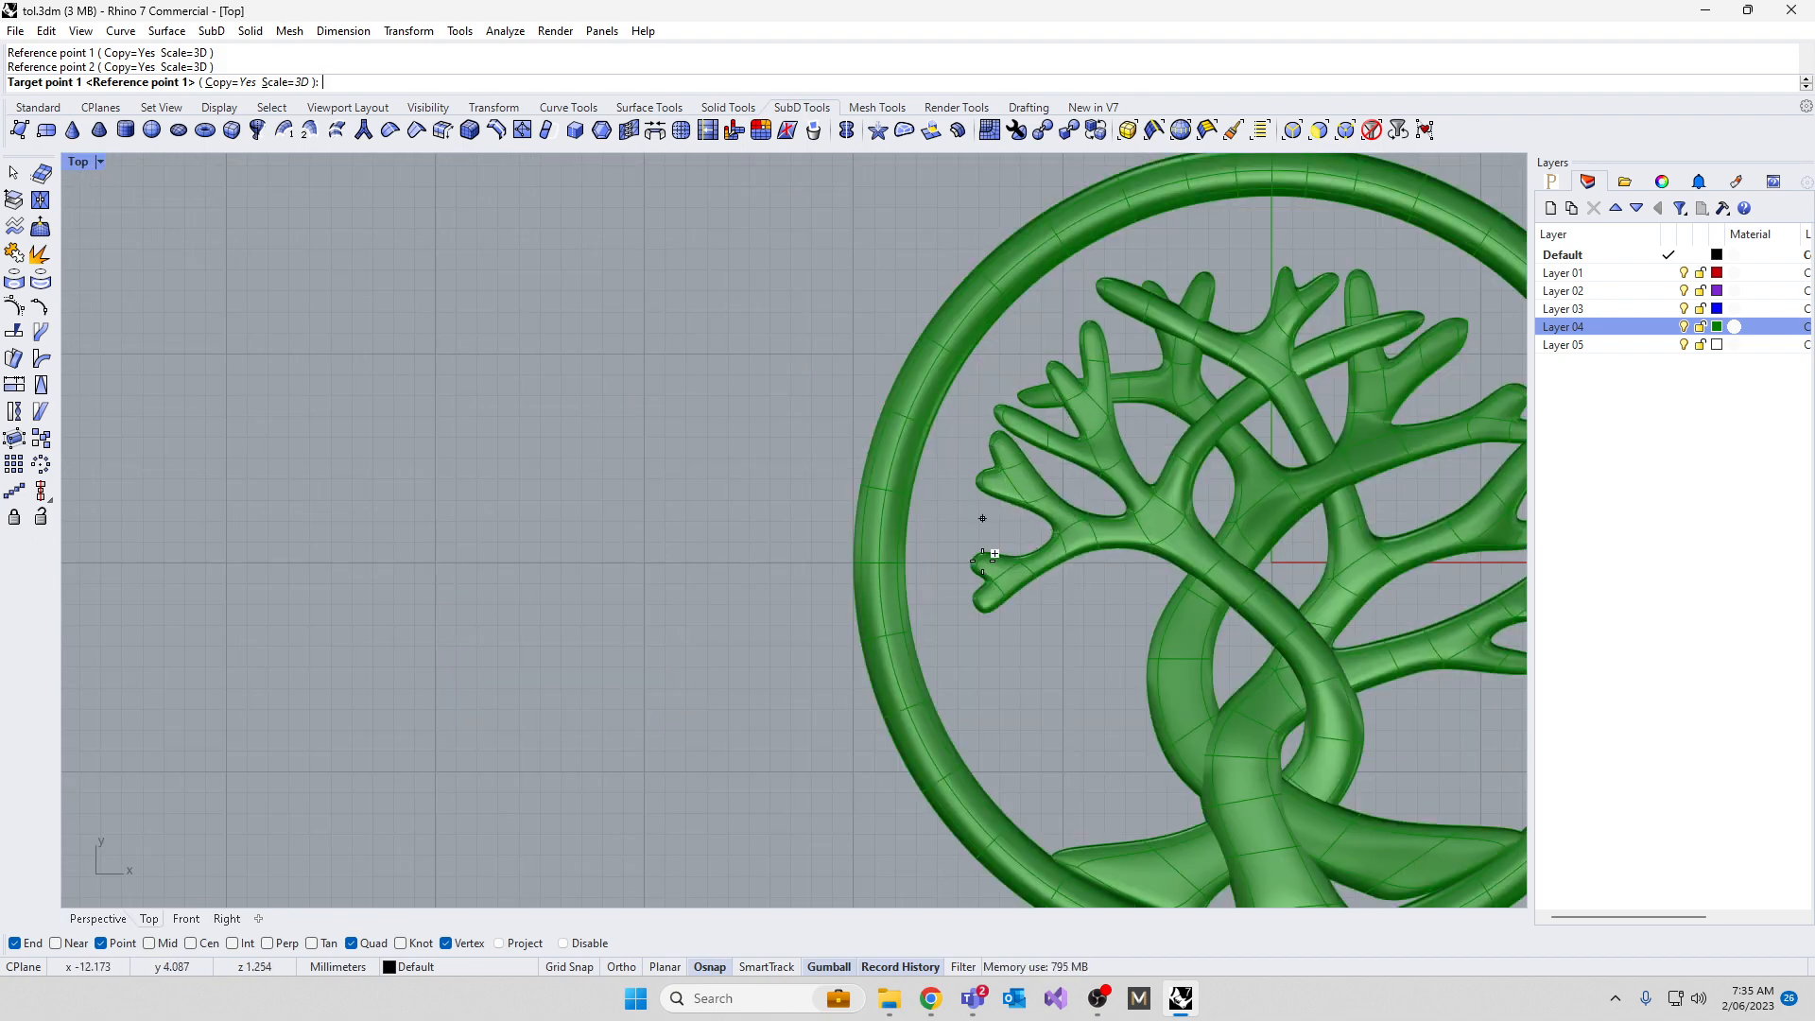
{"action": "scroll", "coordinate": [936, 629], "scroll_direction": "up", "scroll_amount": 5}
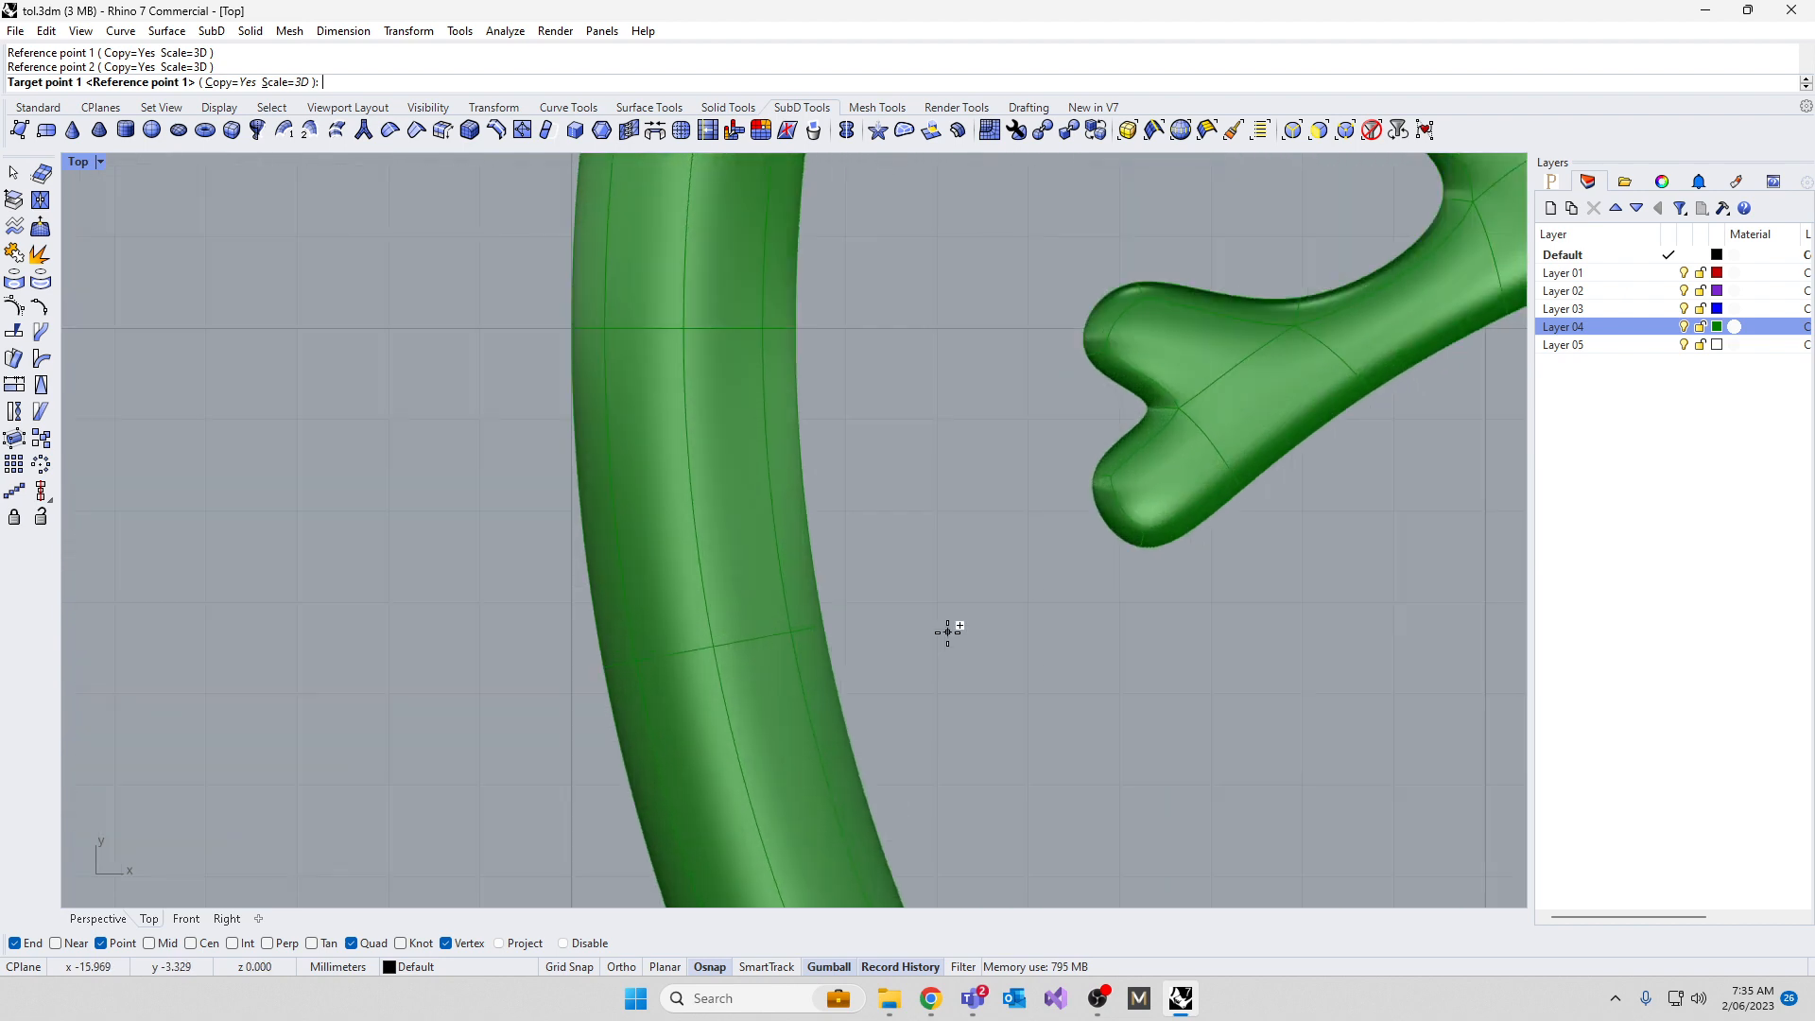
{"action": "left_click", "coordinate": [1143, 493]}
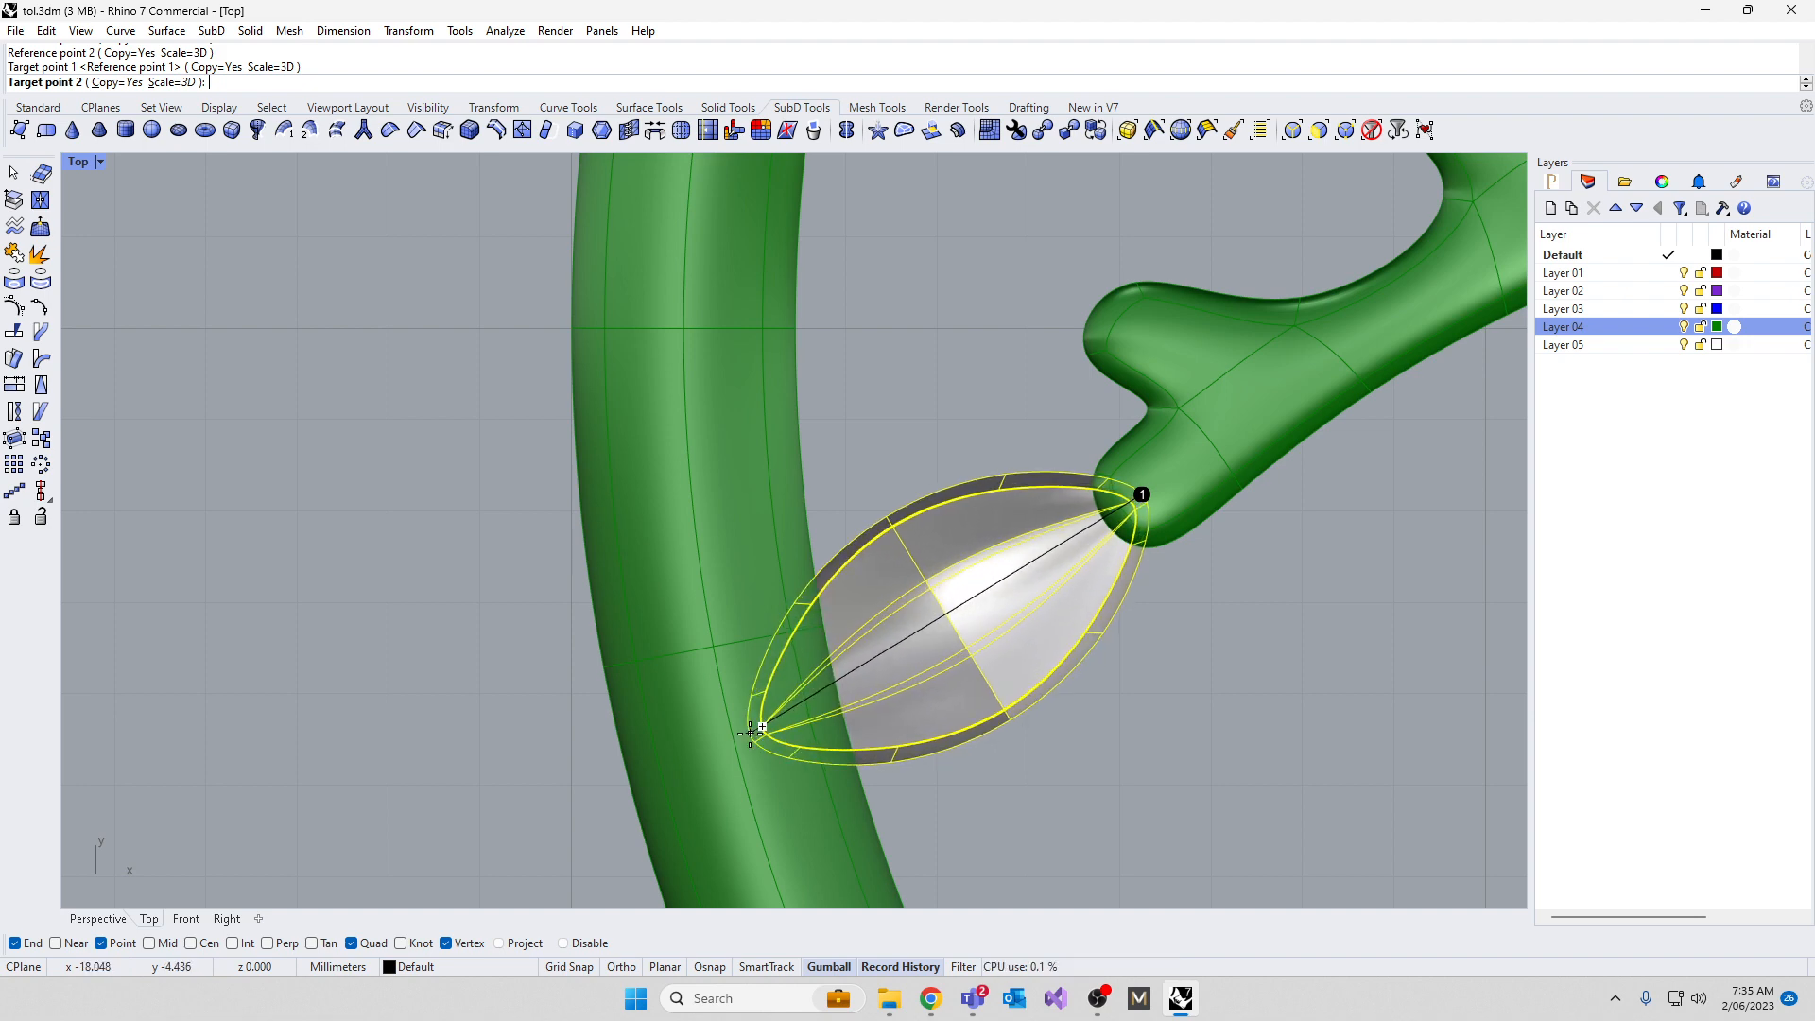
{"action": "left_click", "coordinate": [745, 732]}
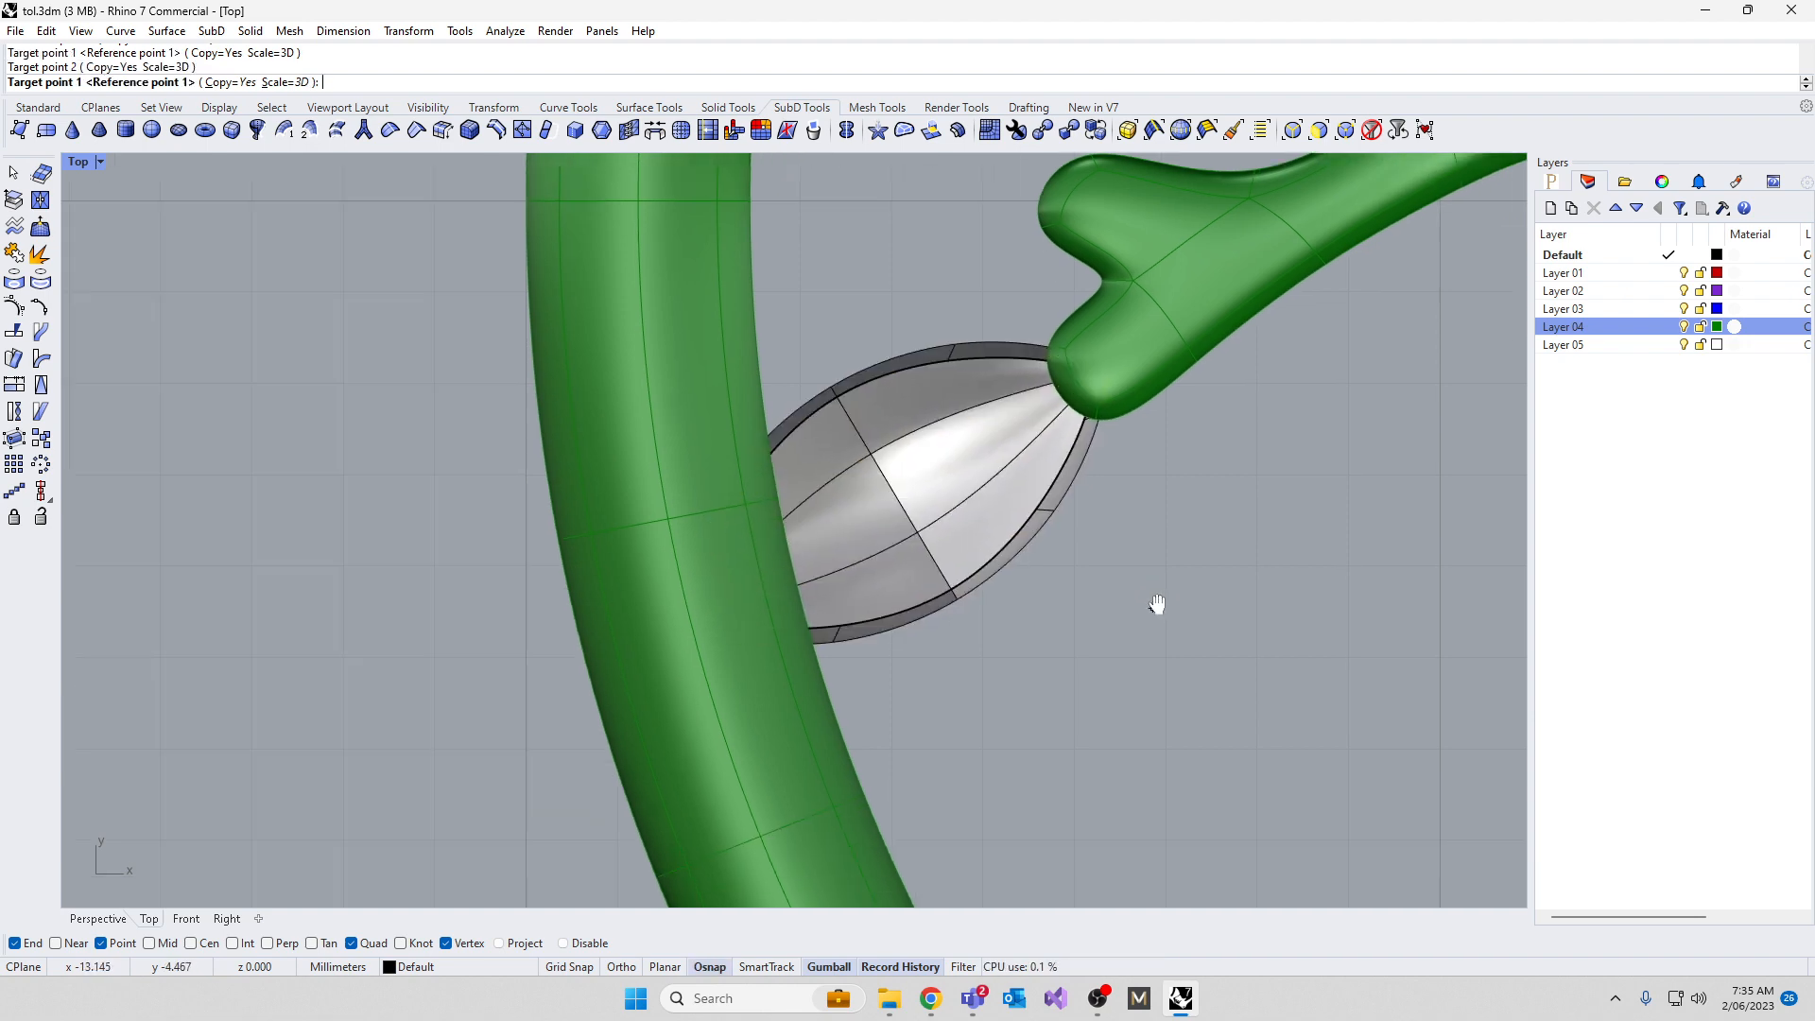
{"action": "double_click", "coordinate": [82, 166]}
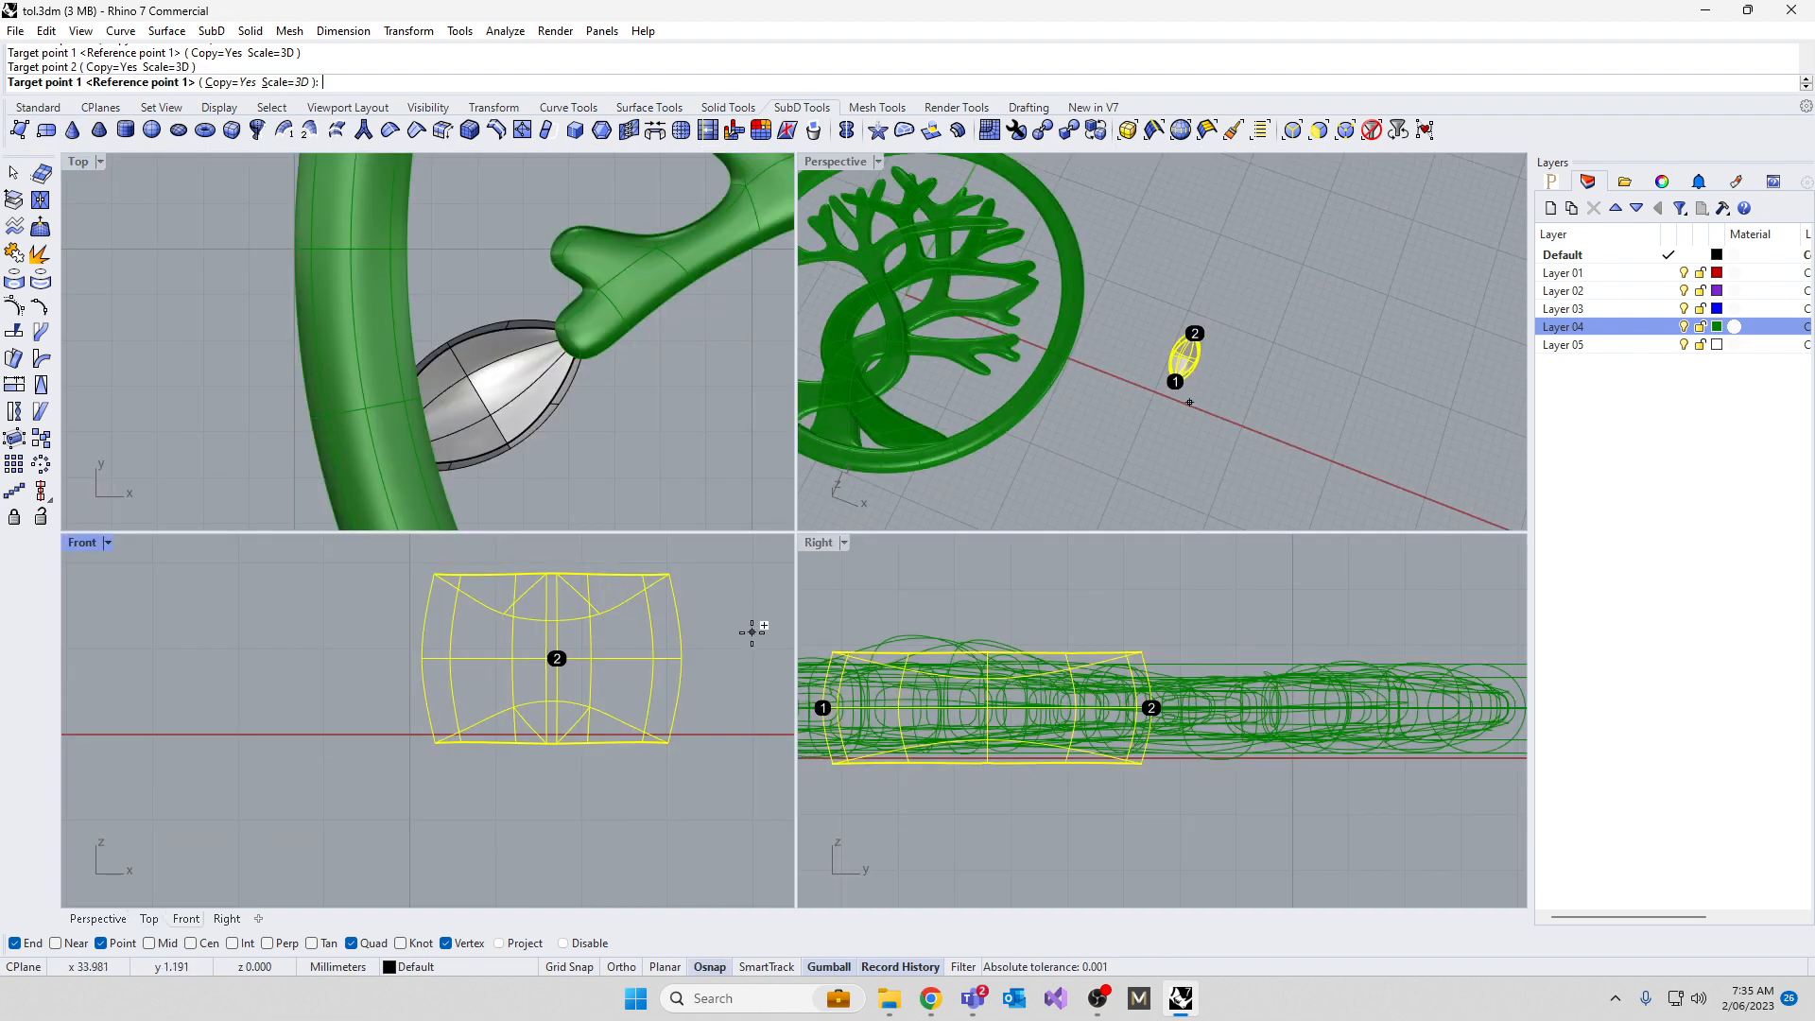
{"action": "right_click_drag", "start_coordinate": [1037, 429], "coordinate": [936, 477]}
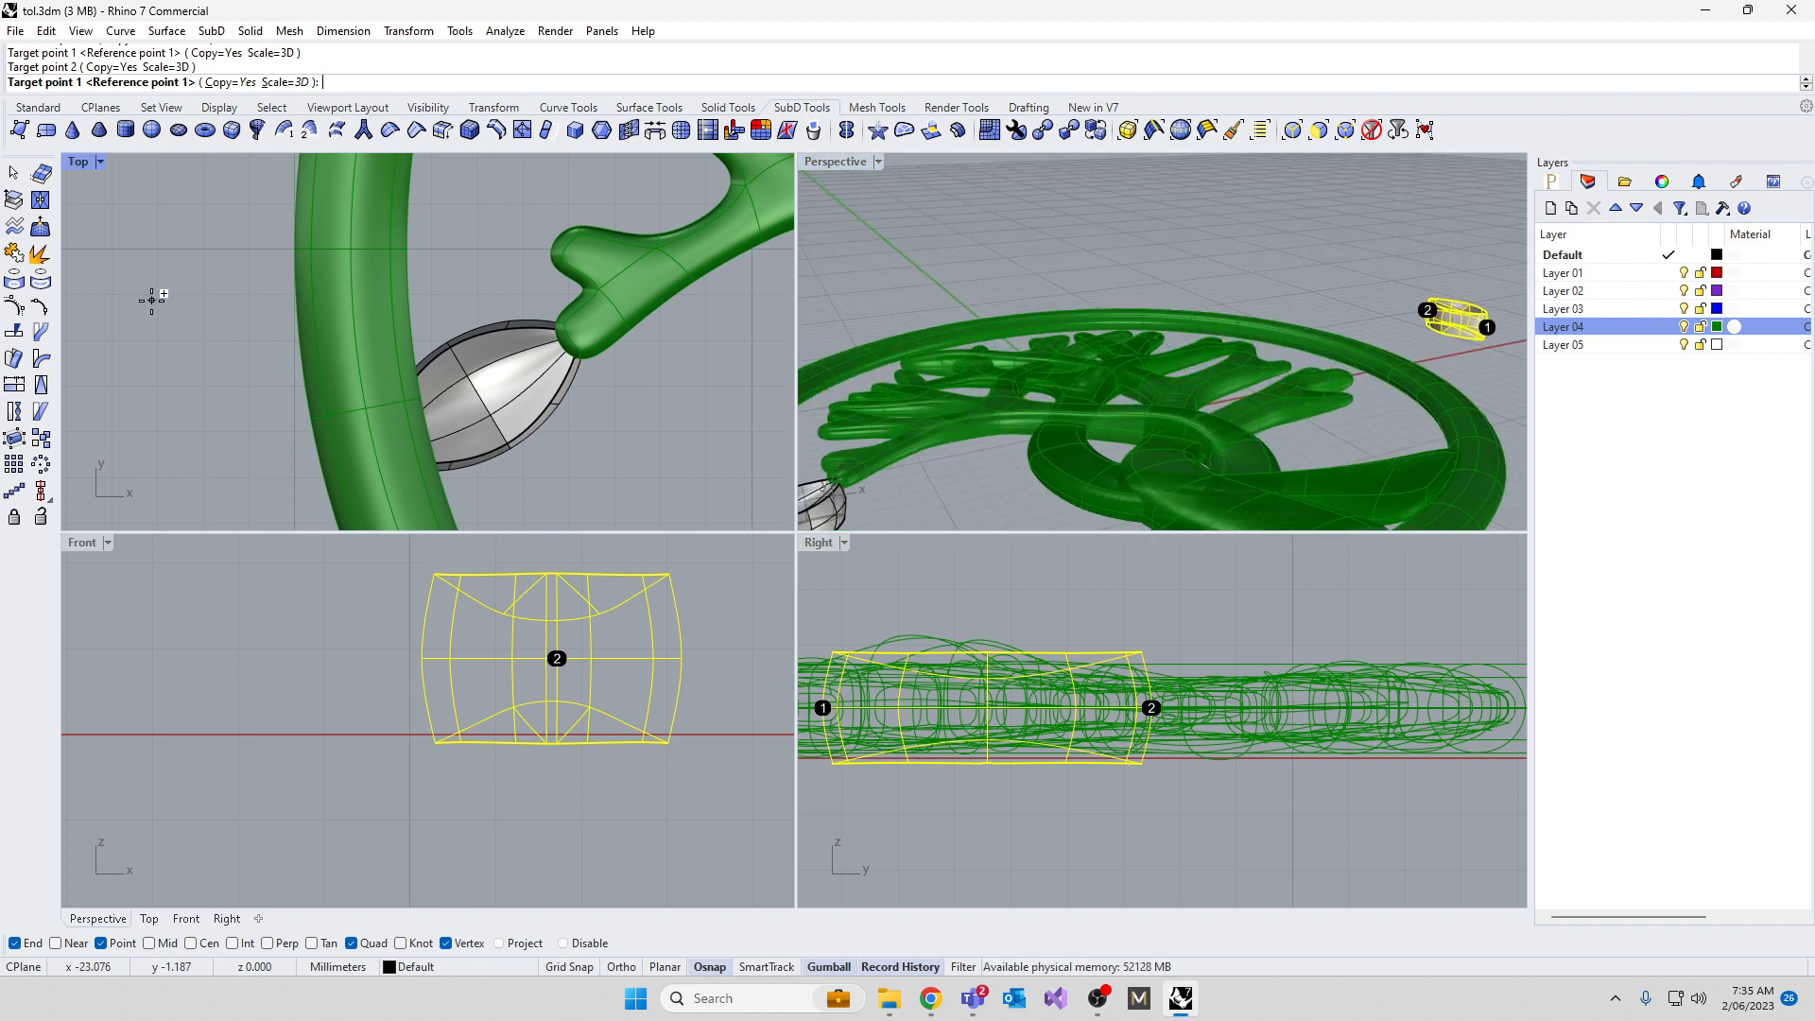
Place a second leaf copy from the upper fork tip of the same lowest -X branch to the outer ring
{"action": "double_click", "coordinate": [83, 162]}
{"action": "scroll", "coordinate": [1182, 506], "scroll_direction": "down", "scroll_amount": 3}
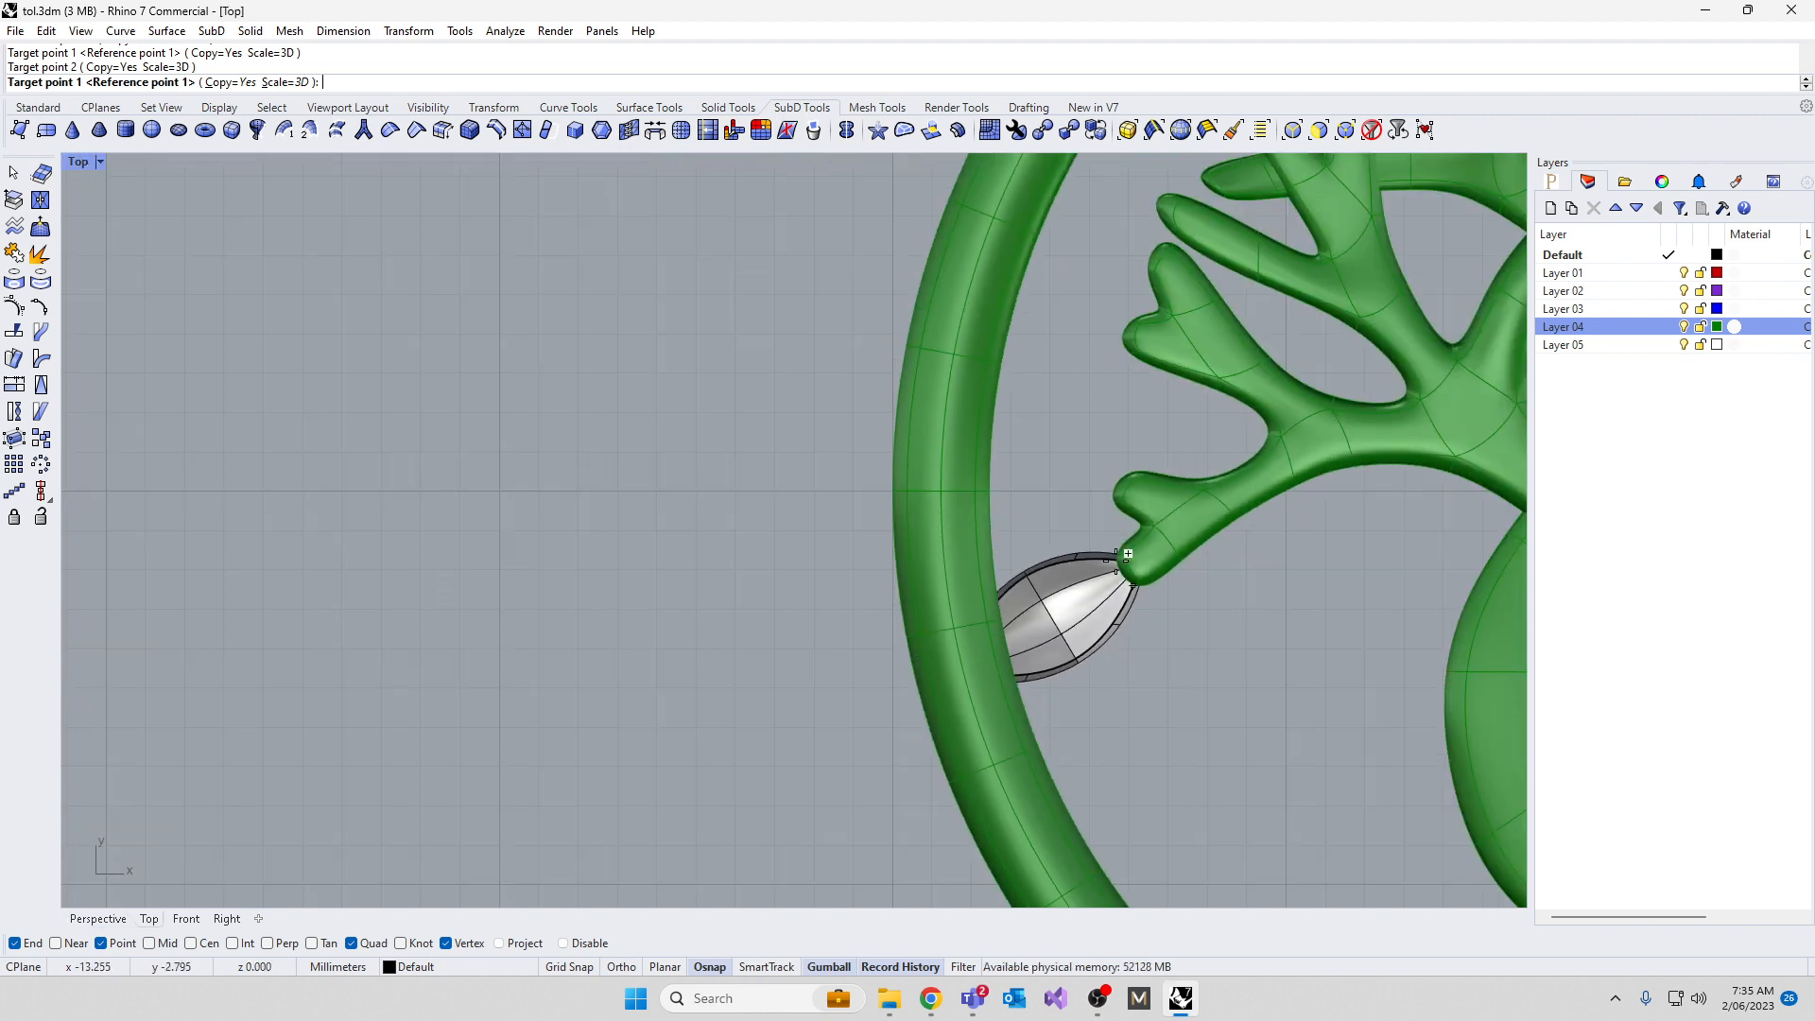
{"action": "scroll", "coordinate": [1139, 487], "scroll_direction": "up", "scroll_amount": 5}
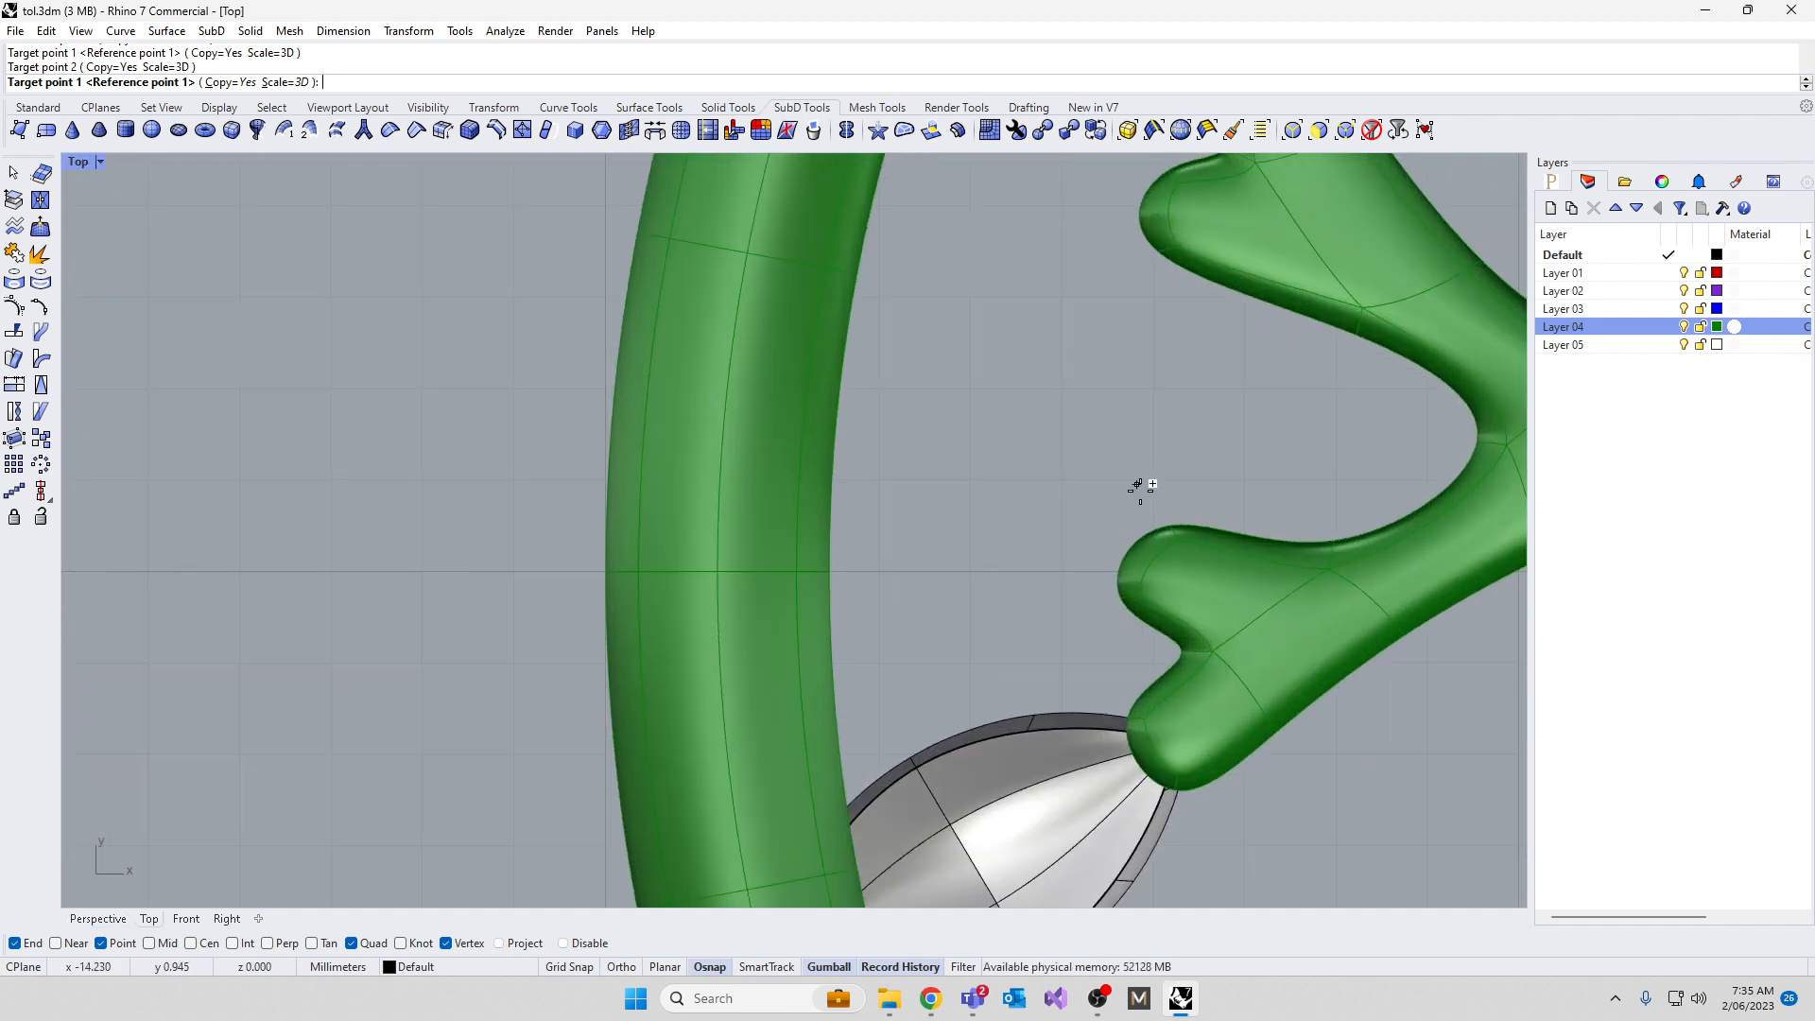
{"action": "left_click", "coordinate": [1178, 572]}
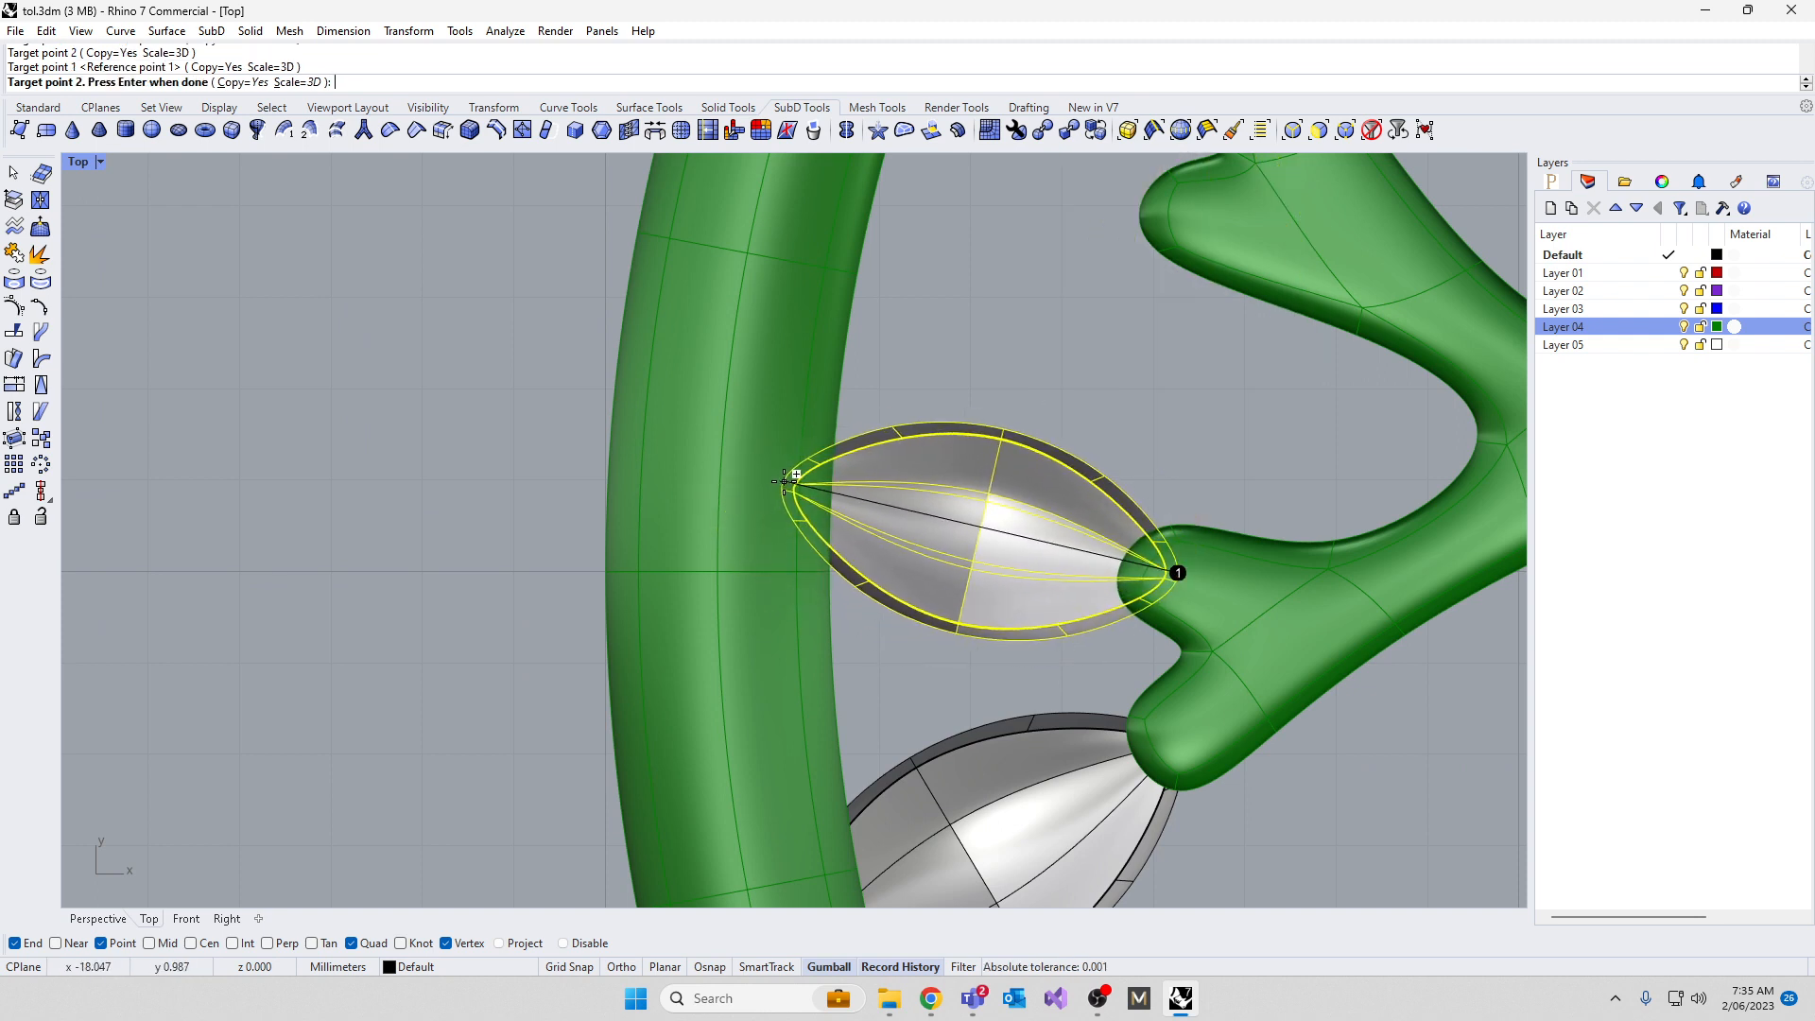
{"action": "left_click", "coordinate": [785, 481]}
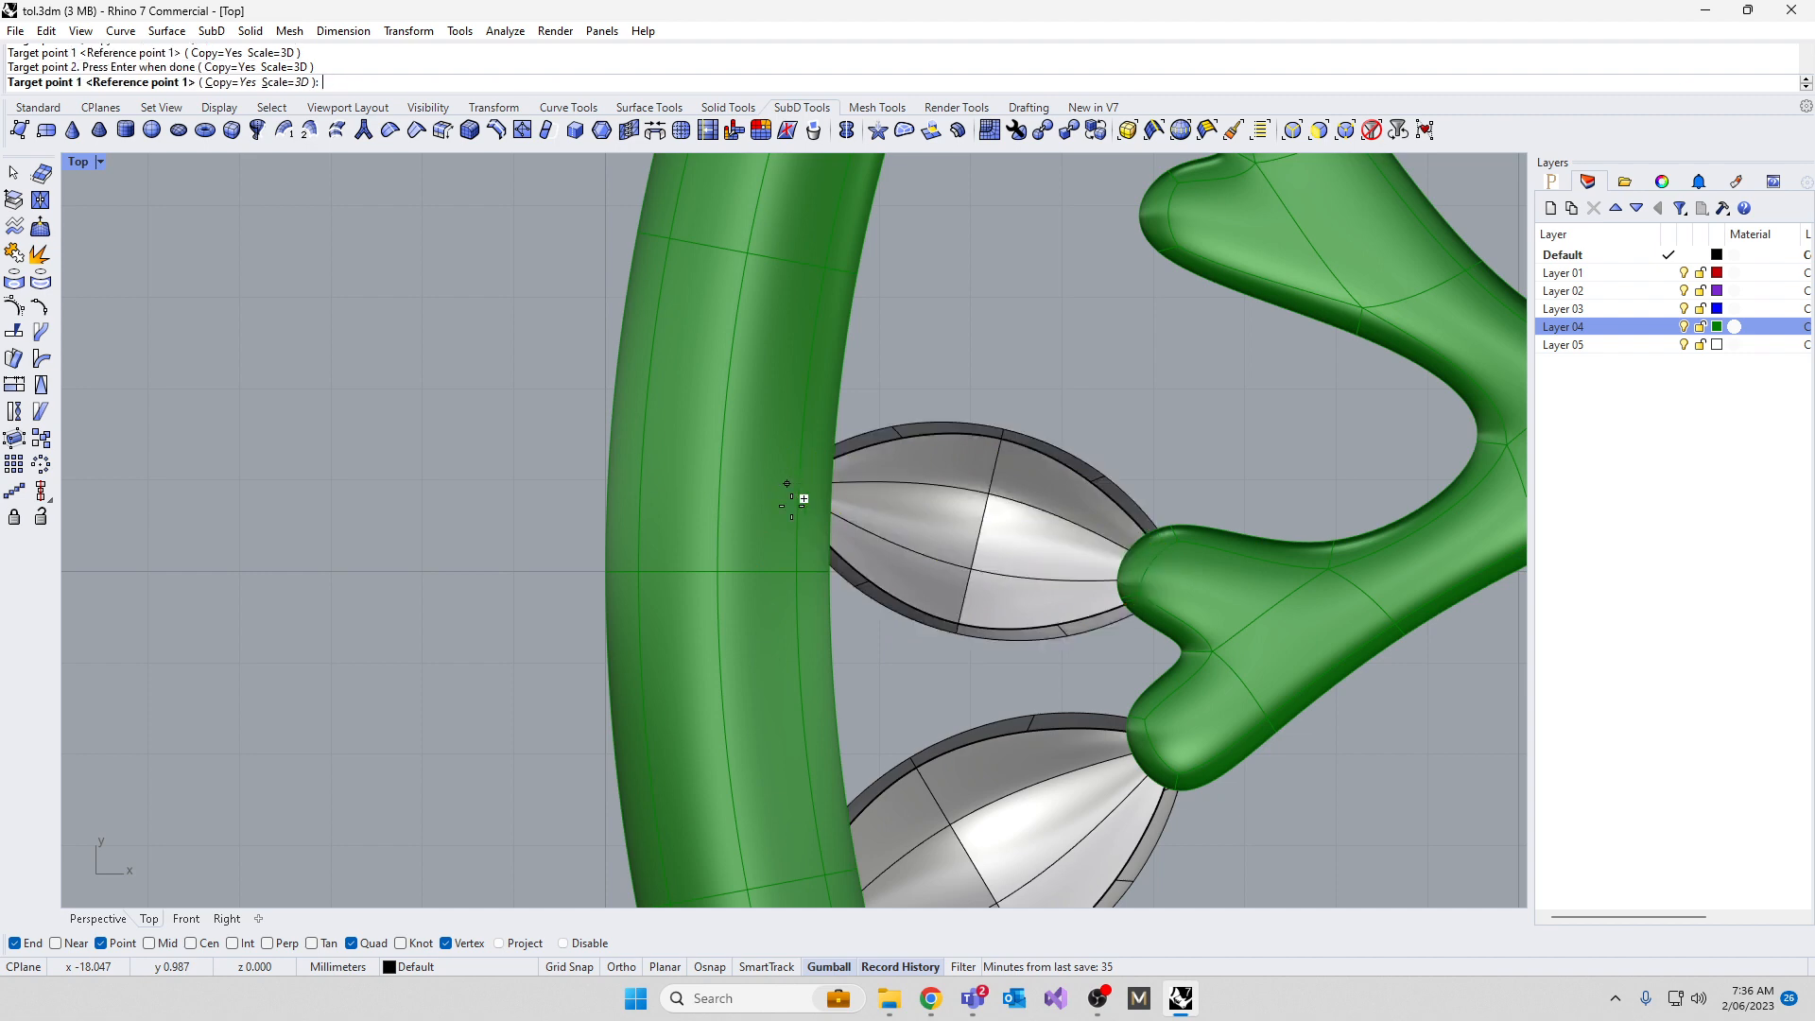
Set the Top view's display mode to Ghosted while keeping the leaf orientation active
{"action": "scroll", "coordinate": [923, 567], "scroll_direction": "down", "scroll_amount": 3}
{"action": "scroll", "coordinate": [950, 500], "scroll_direction": "up", "scroll_amount": 3}
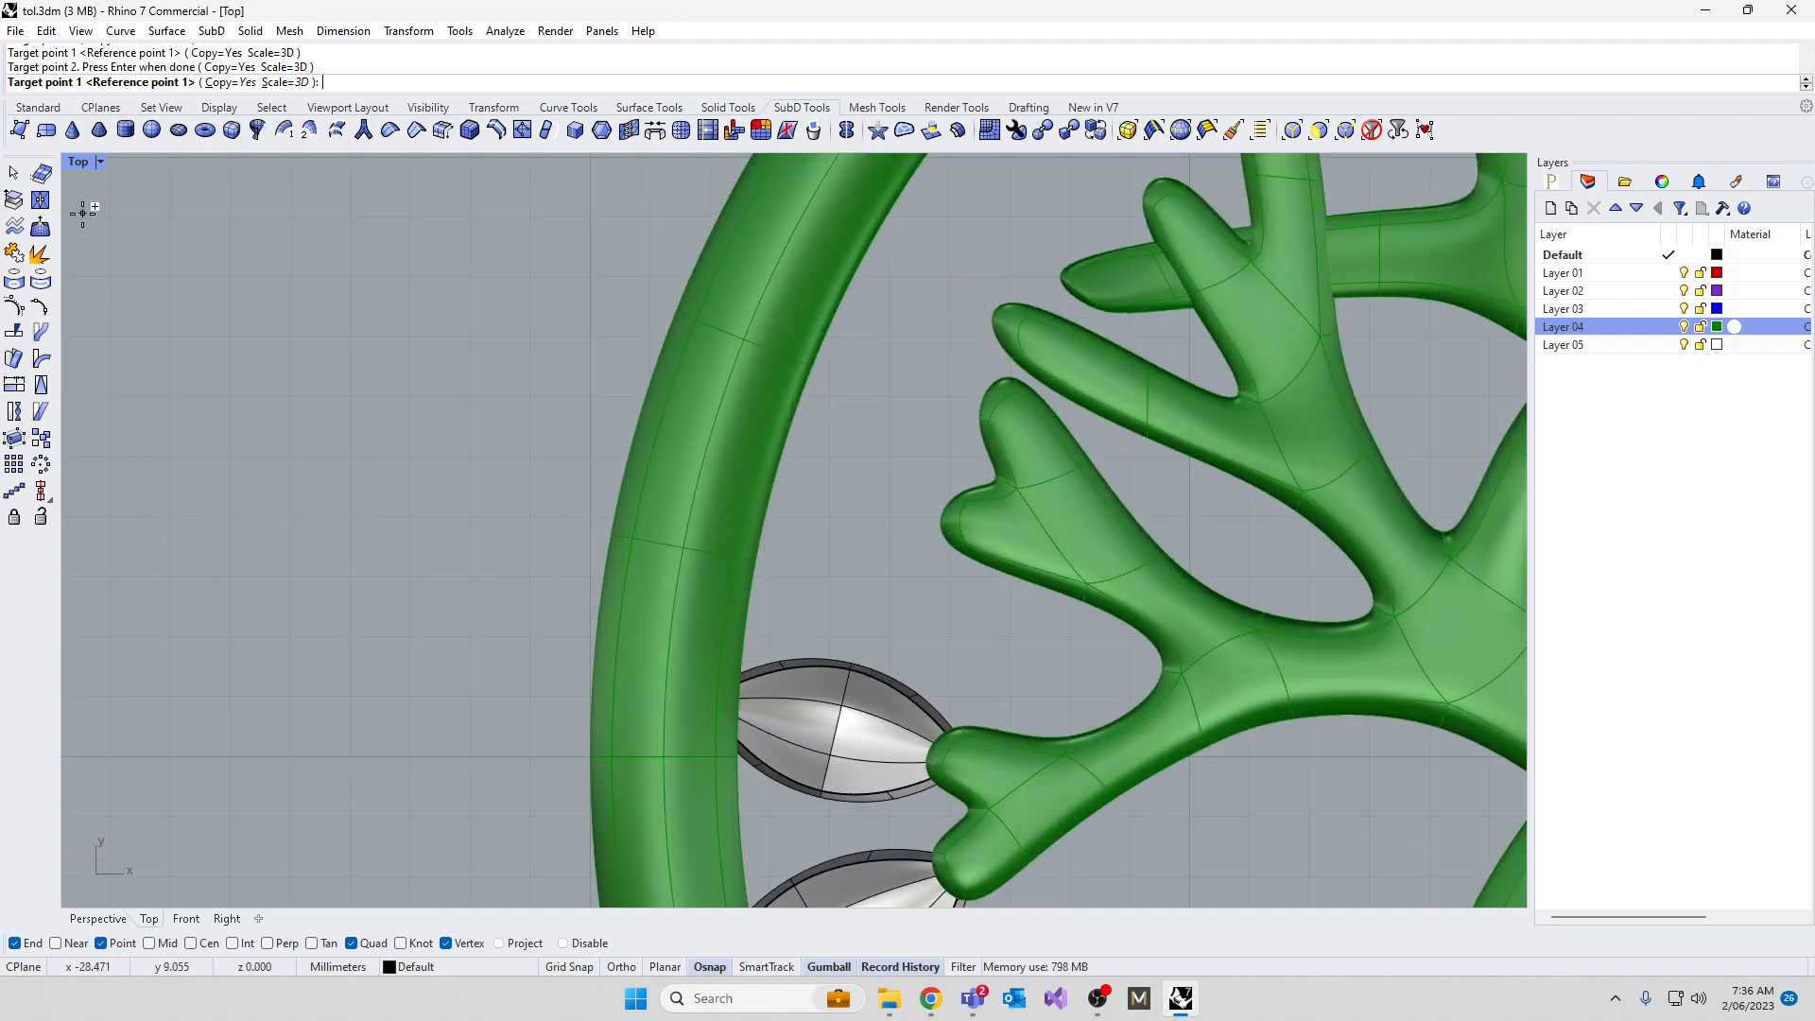
{"action": "left_click", "coordinate": [82, 163]}
{"action": "left_click", "coordinate": [140, 250]}
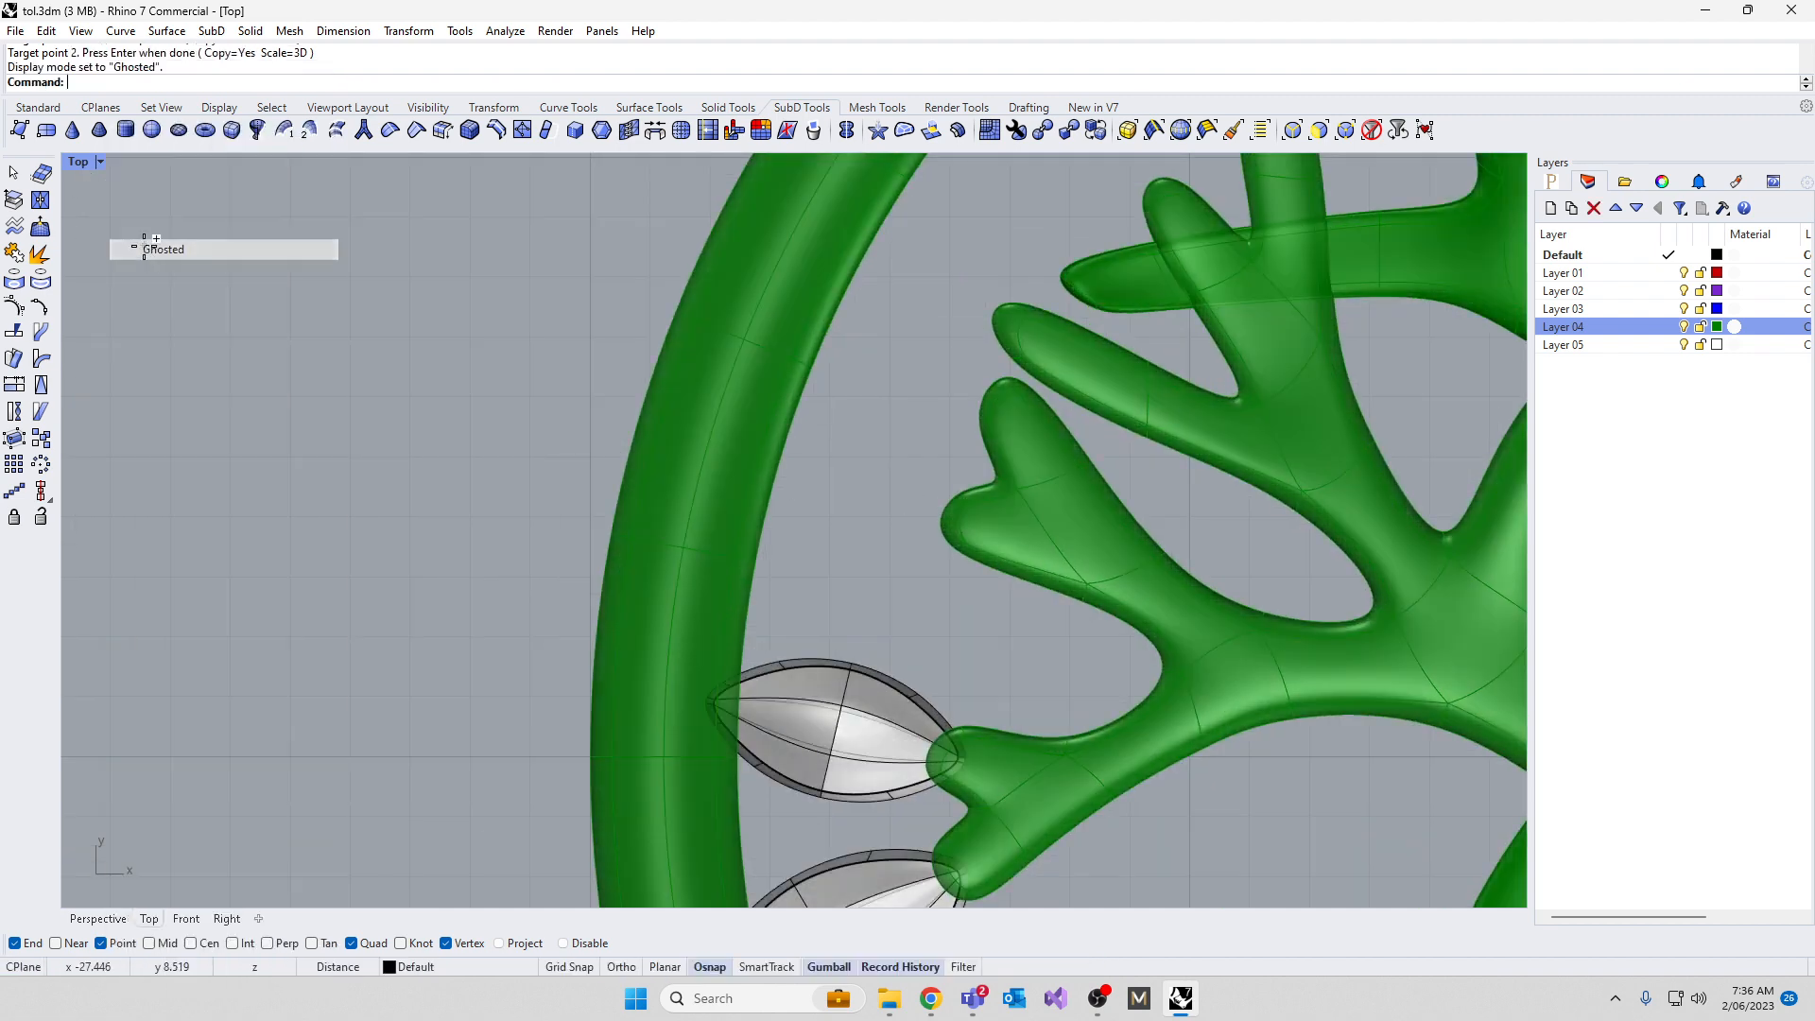
Place leaf copies on the next three branch tips clockwise, each spanning from the tip to the outer ring
{"action": "left_click", "coordinate": [981, 520]}
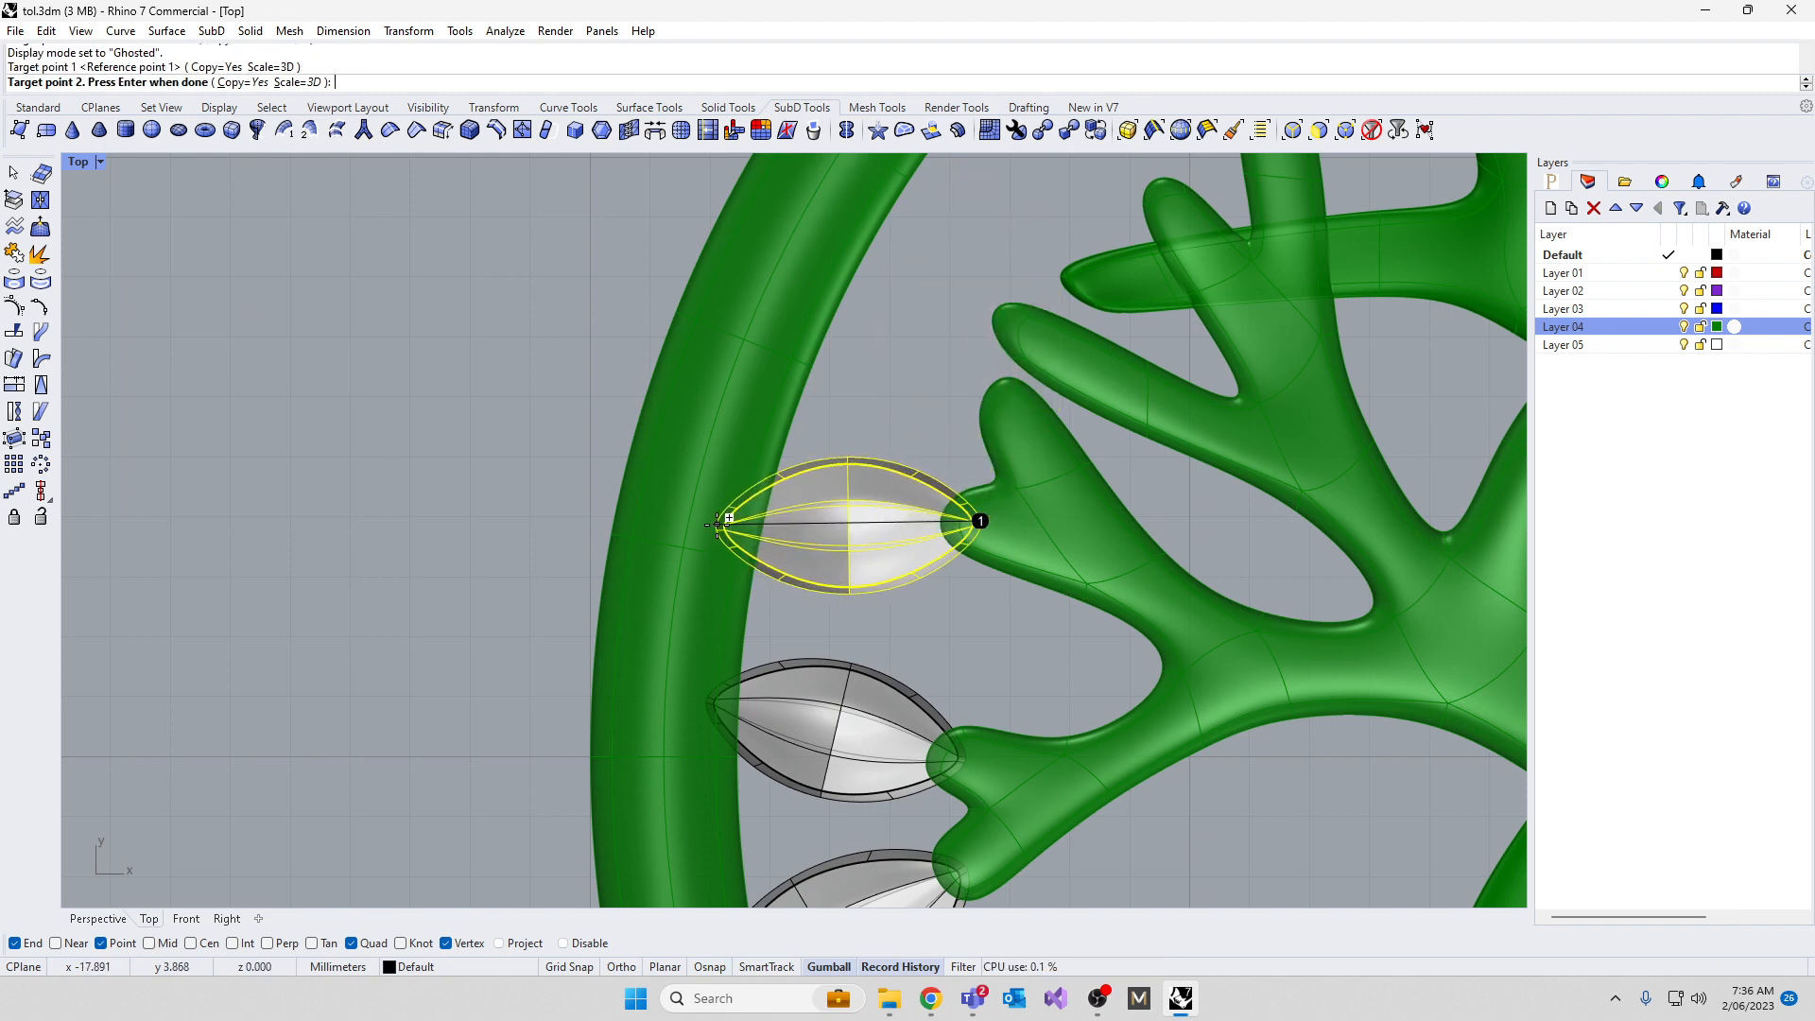
{"action": "left_click", "coordinate": [718, 524]}
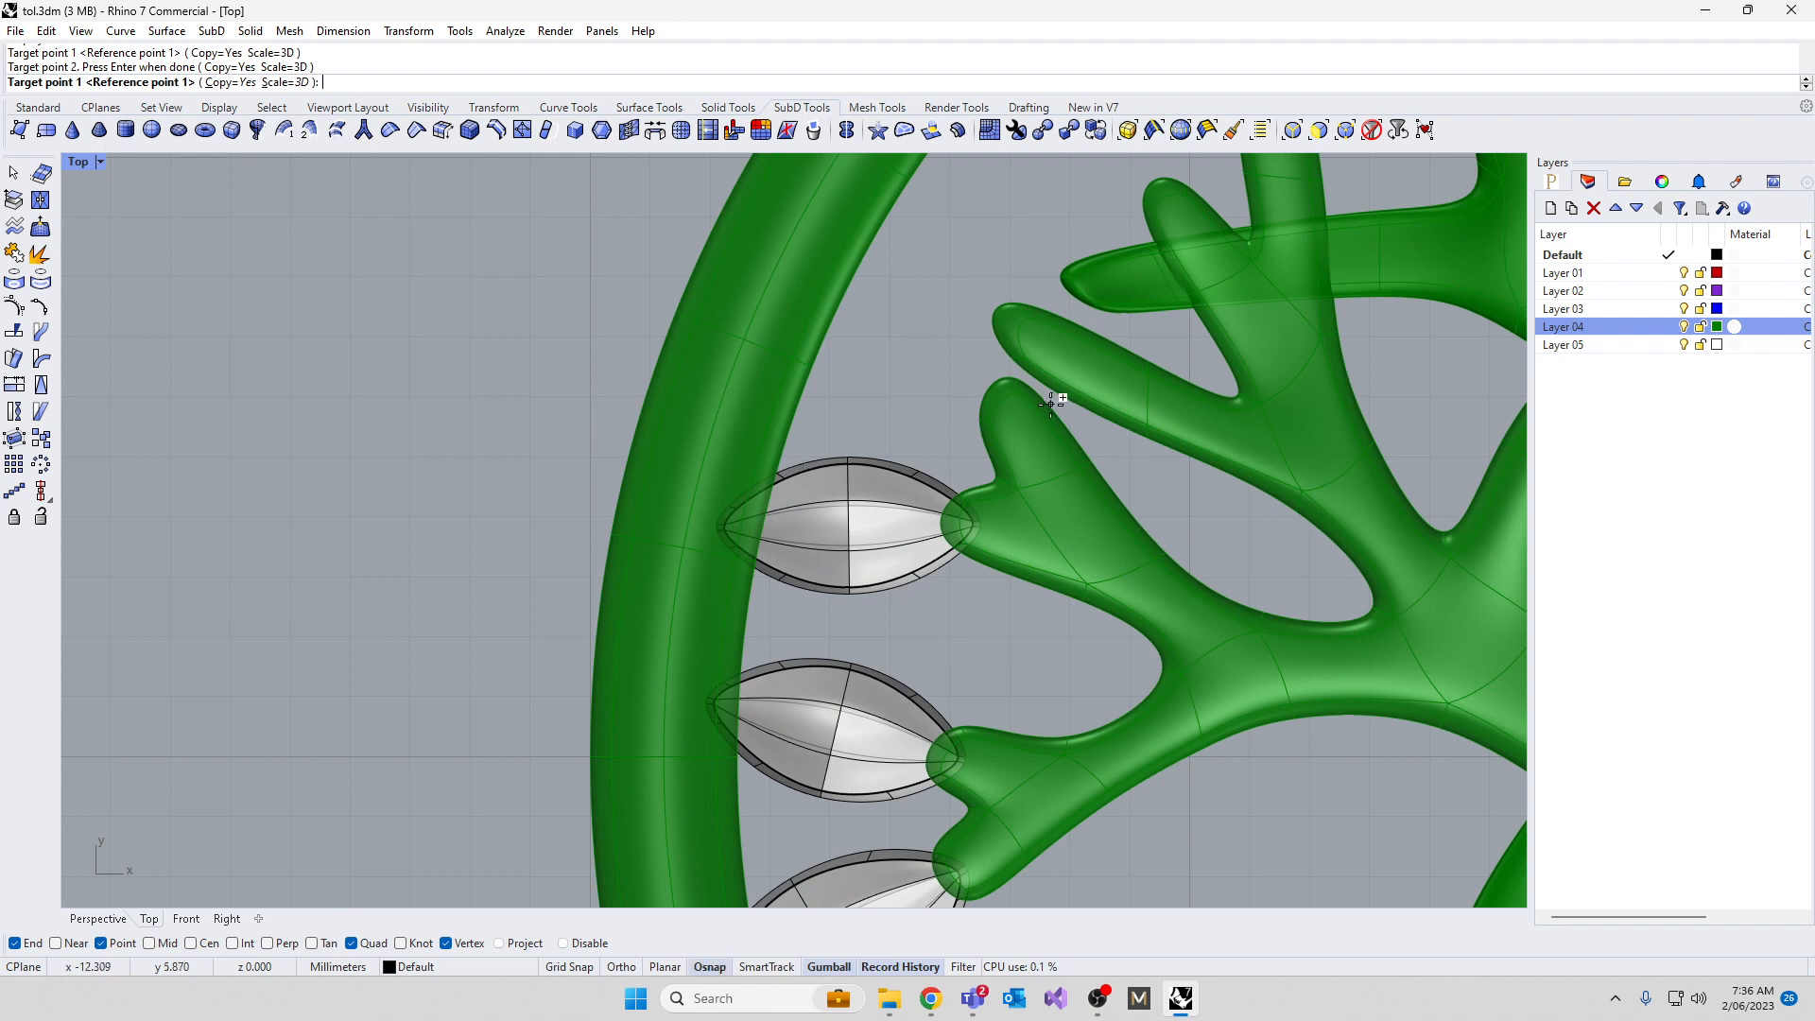
{"action": "left_click", "coordinate": [1008, 406]}
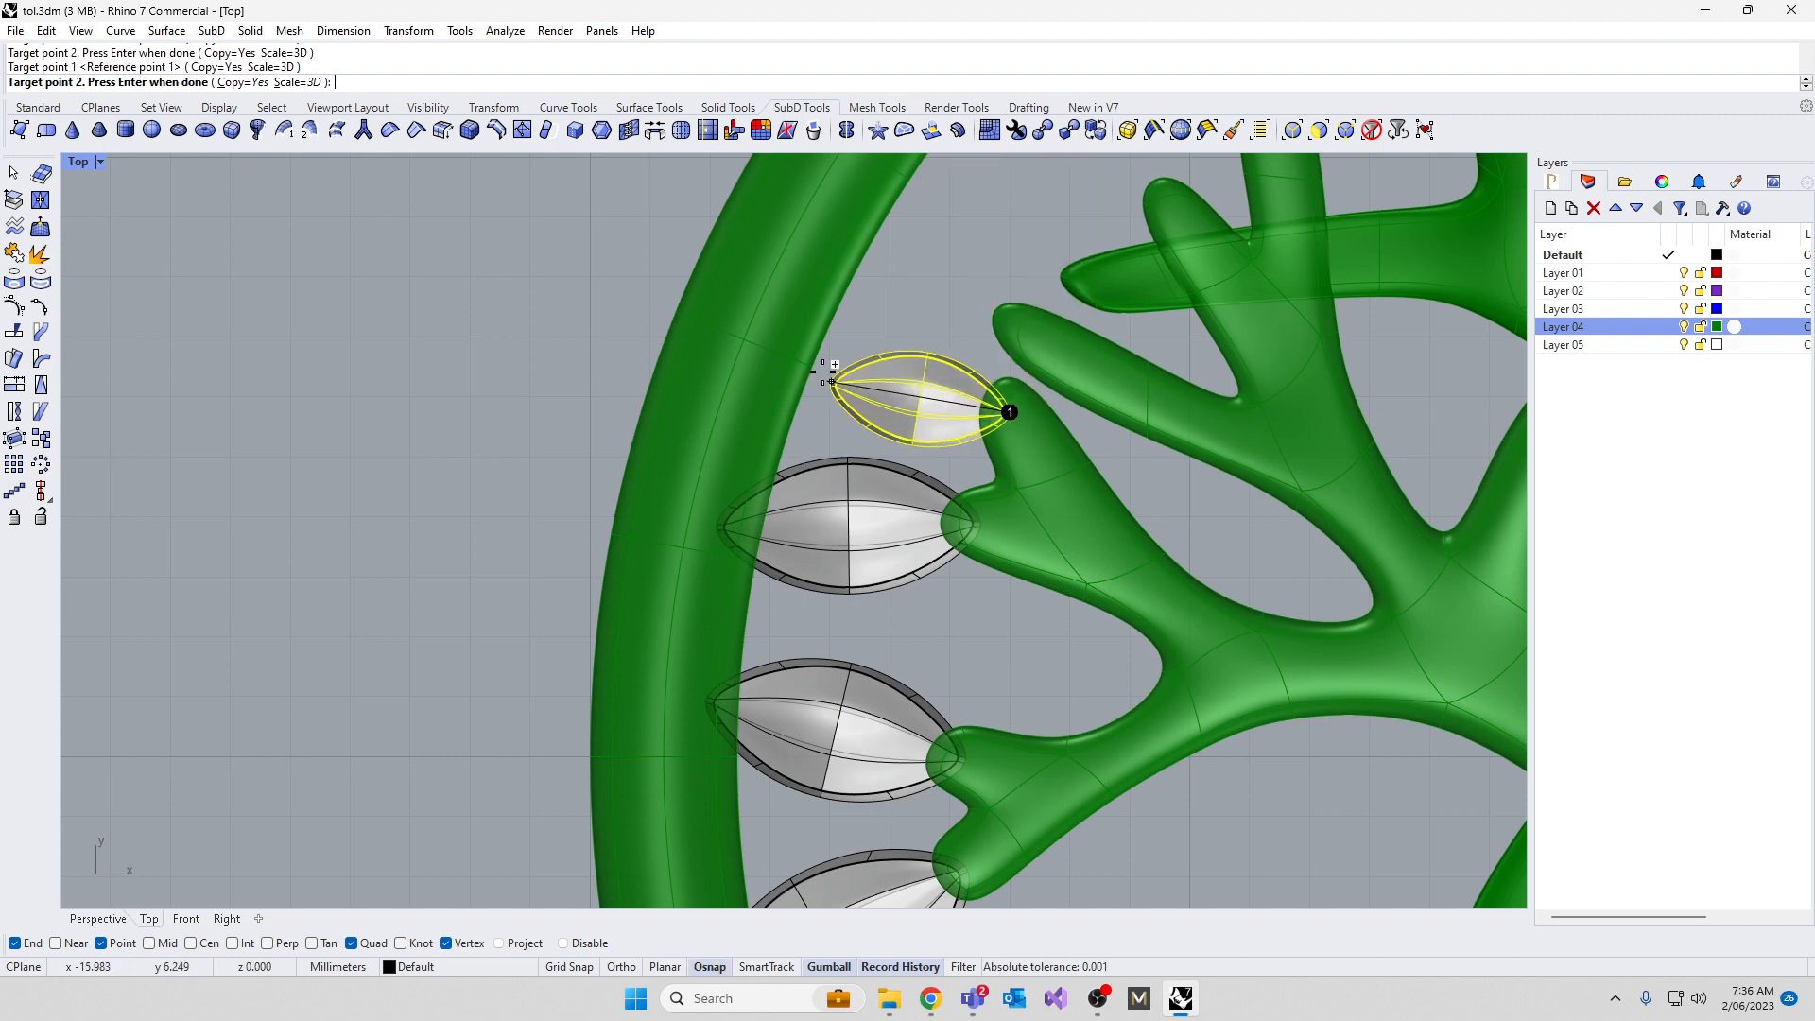
{"action": "left_click", "coordinate": [798, 315]}
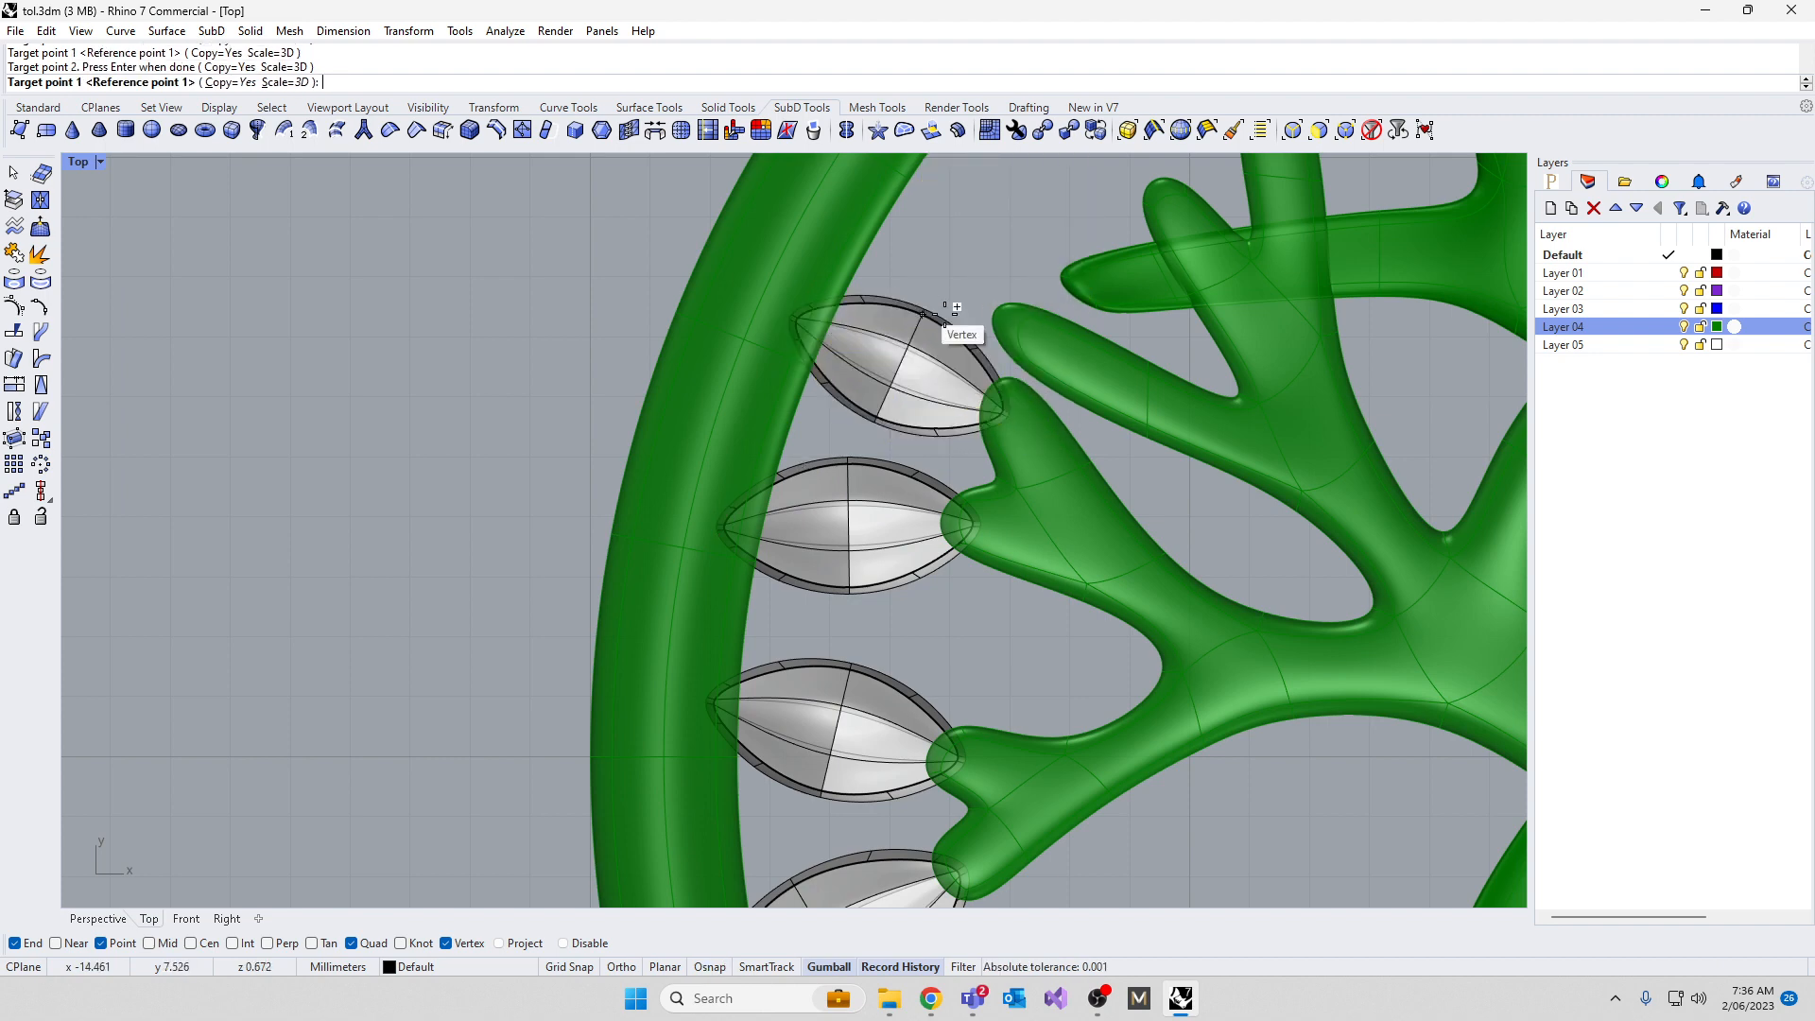
{"action": "left_click", "coordinate": [1012, 322]}
{"action": "left_click", "coordinate": [871, 194]}
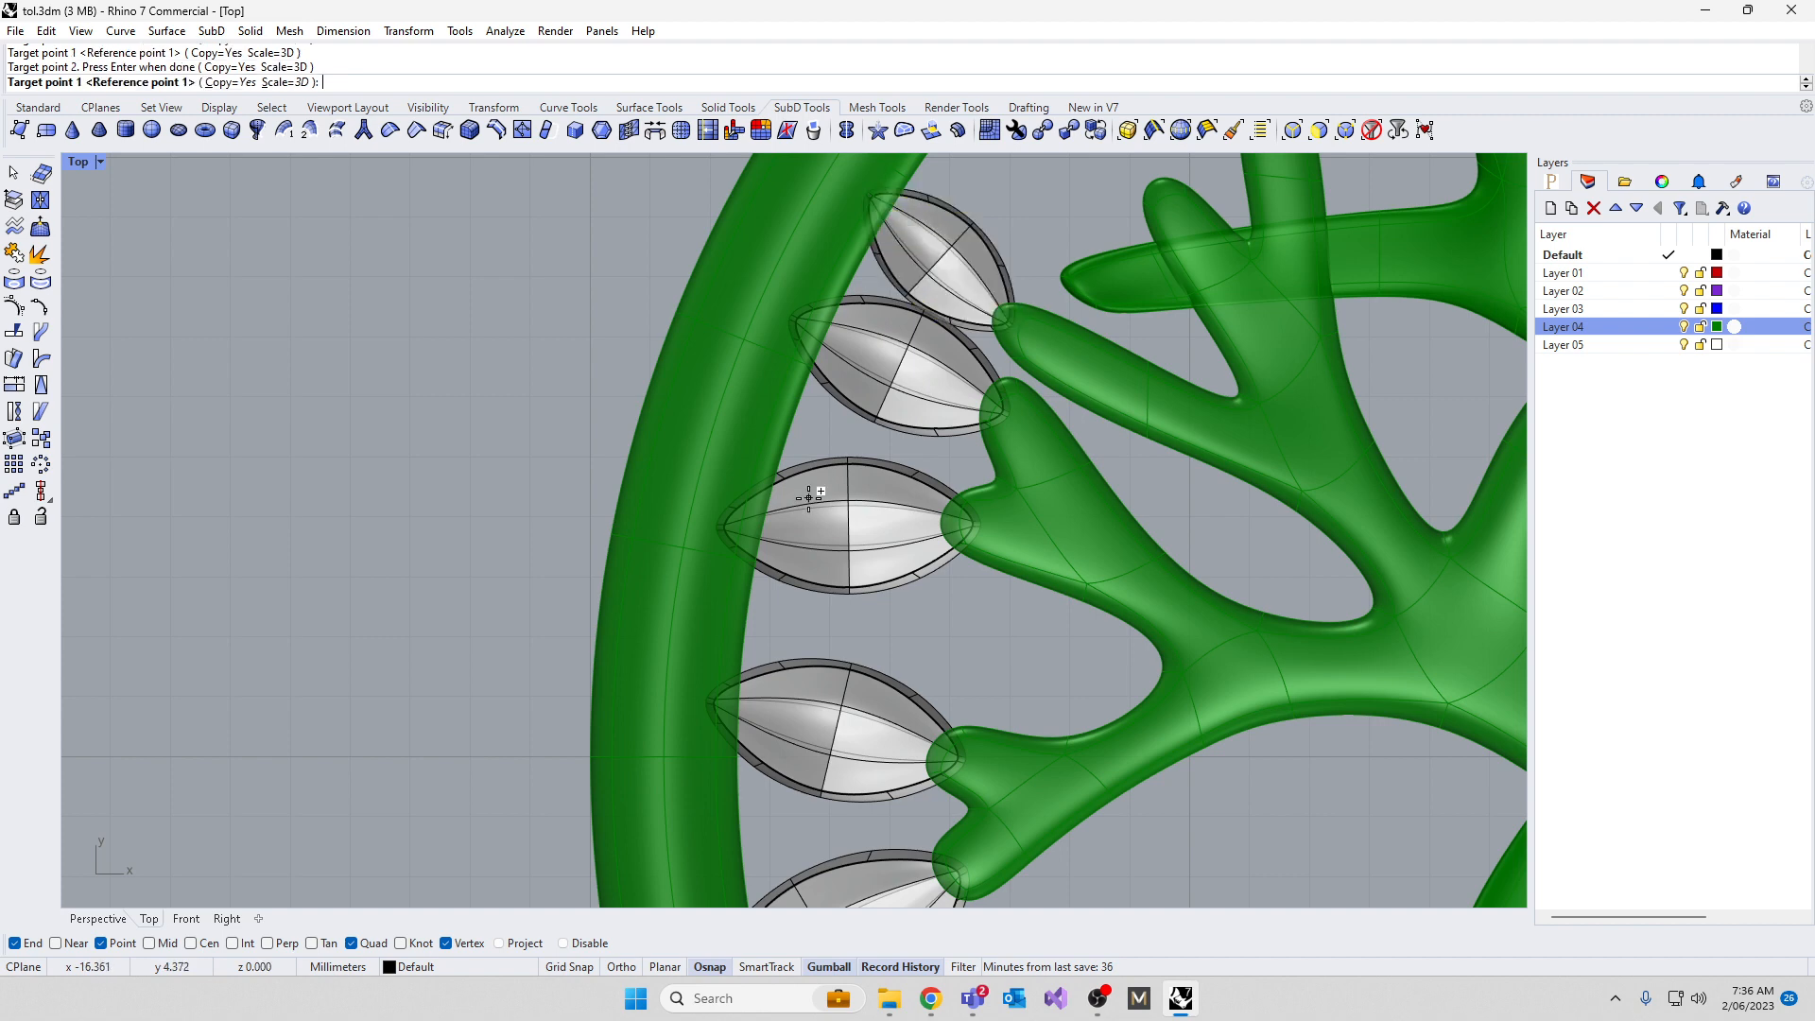
Place leaf copies from the nearly horizontal rear branch's tip and the short slanted tip above it to the outer ring
{"action": "scroll", "coordinate": [808, 496], "scroll_direction": "down", "scroll_amount": 5}
{"action": "scroll", "coordinate": [1005, 284], "scroll_direction": "up", "scroll_amount": 7}
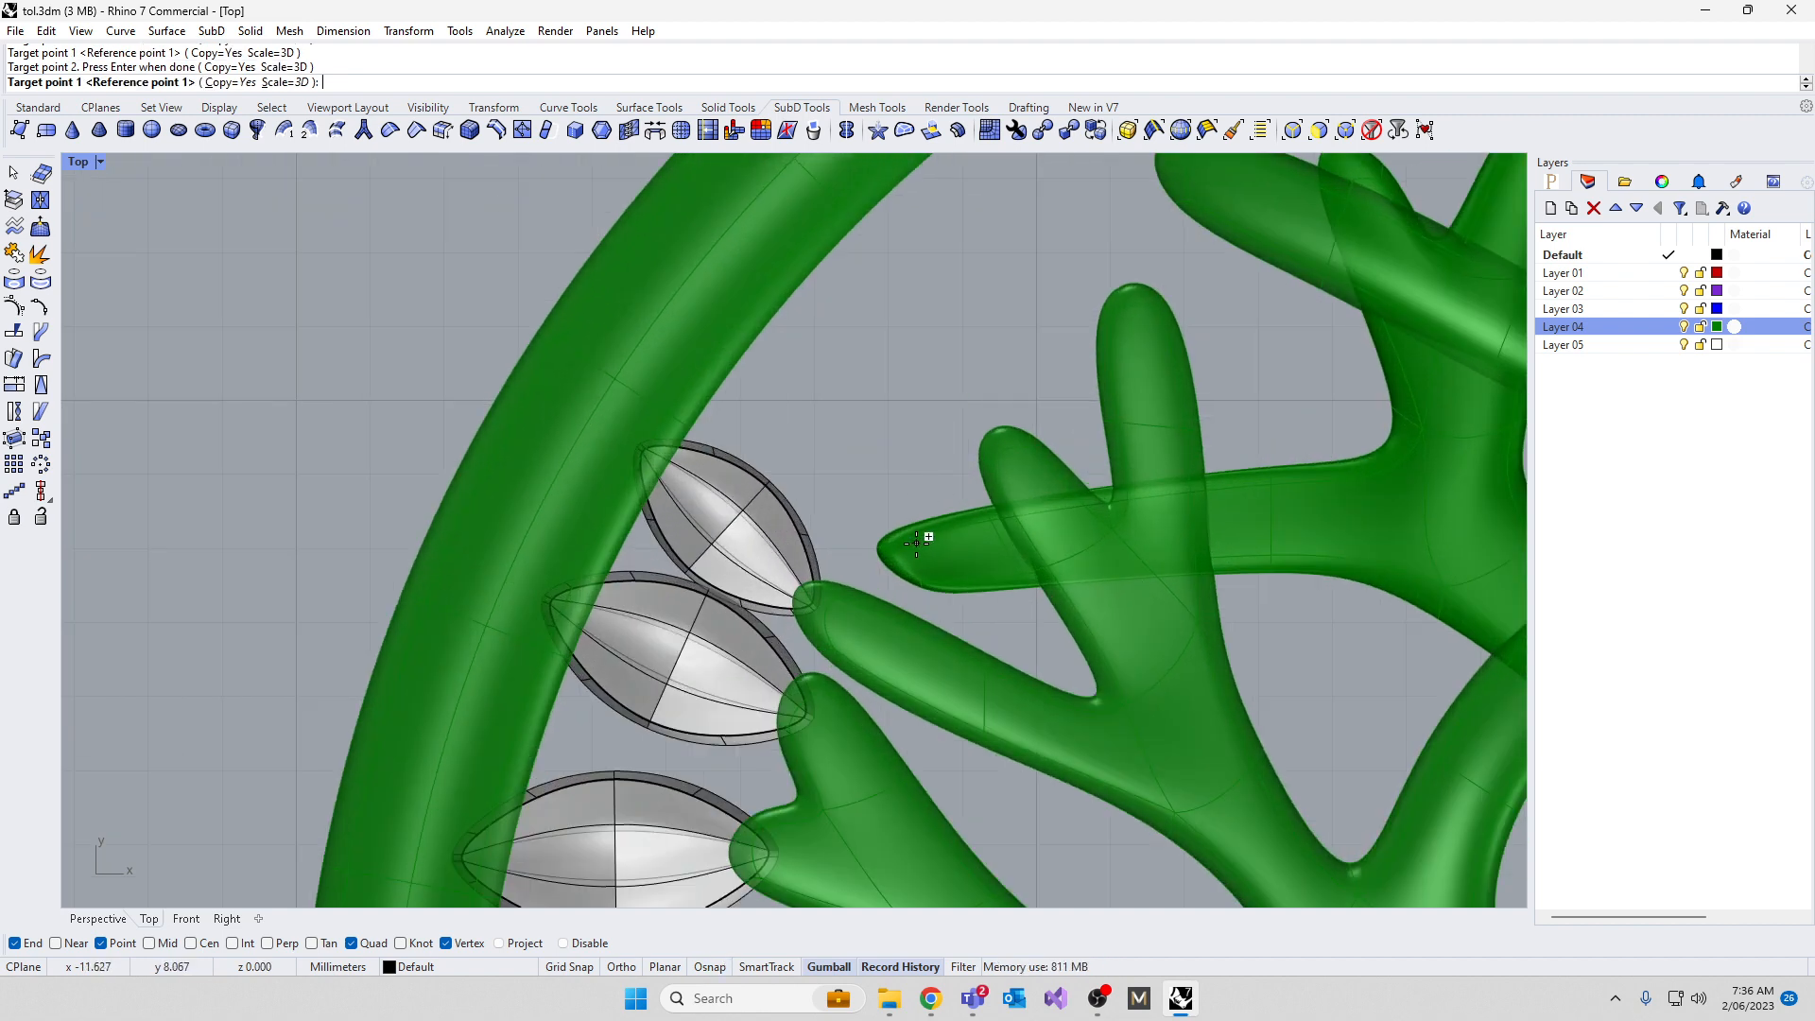
{"action": "left_click", "coordinate": [916, 543]}
{"action": "left_click", "coordinate": [743, 315]}
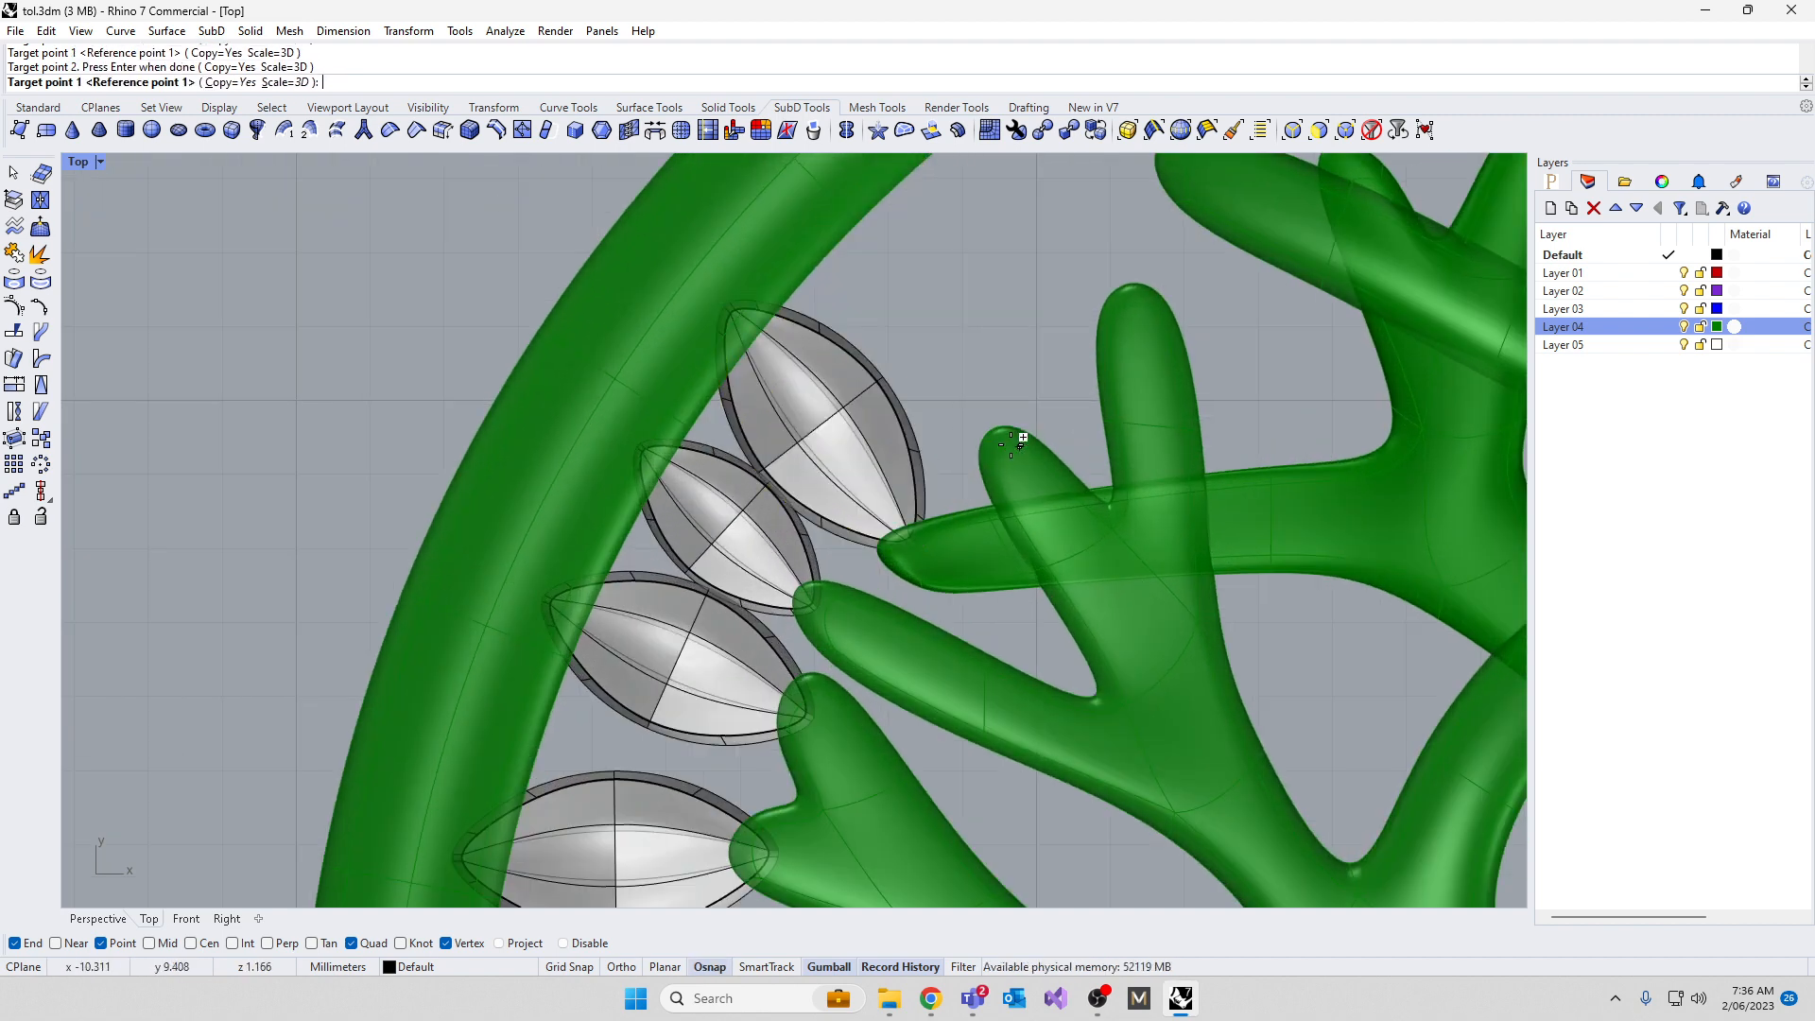
{"action": "left_click", "coordinate": [1006, 450]}
{"action": "left_click", "coordinate": [858, 184]}
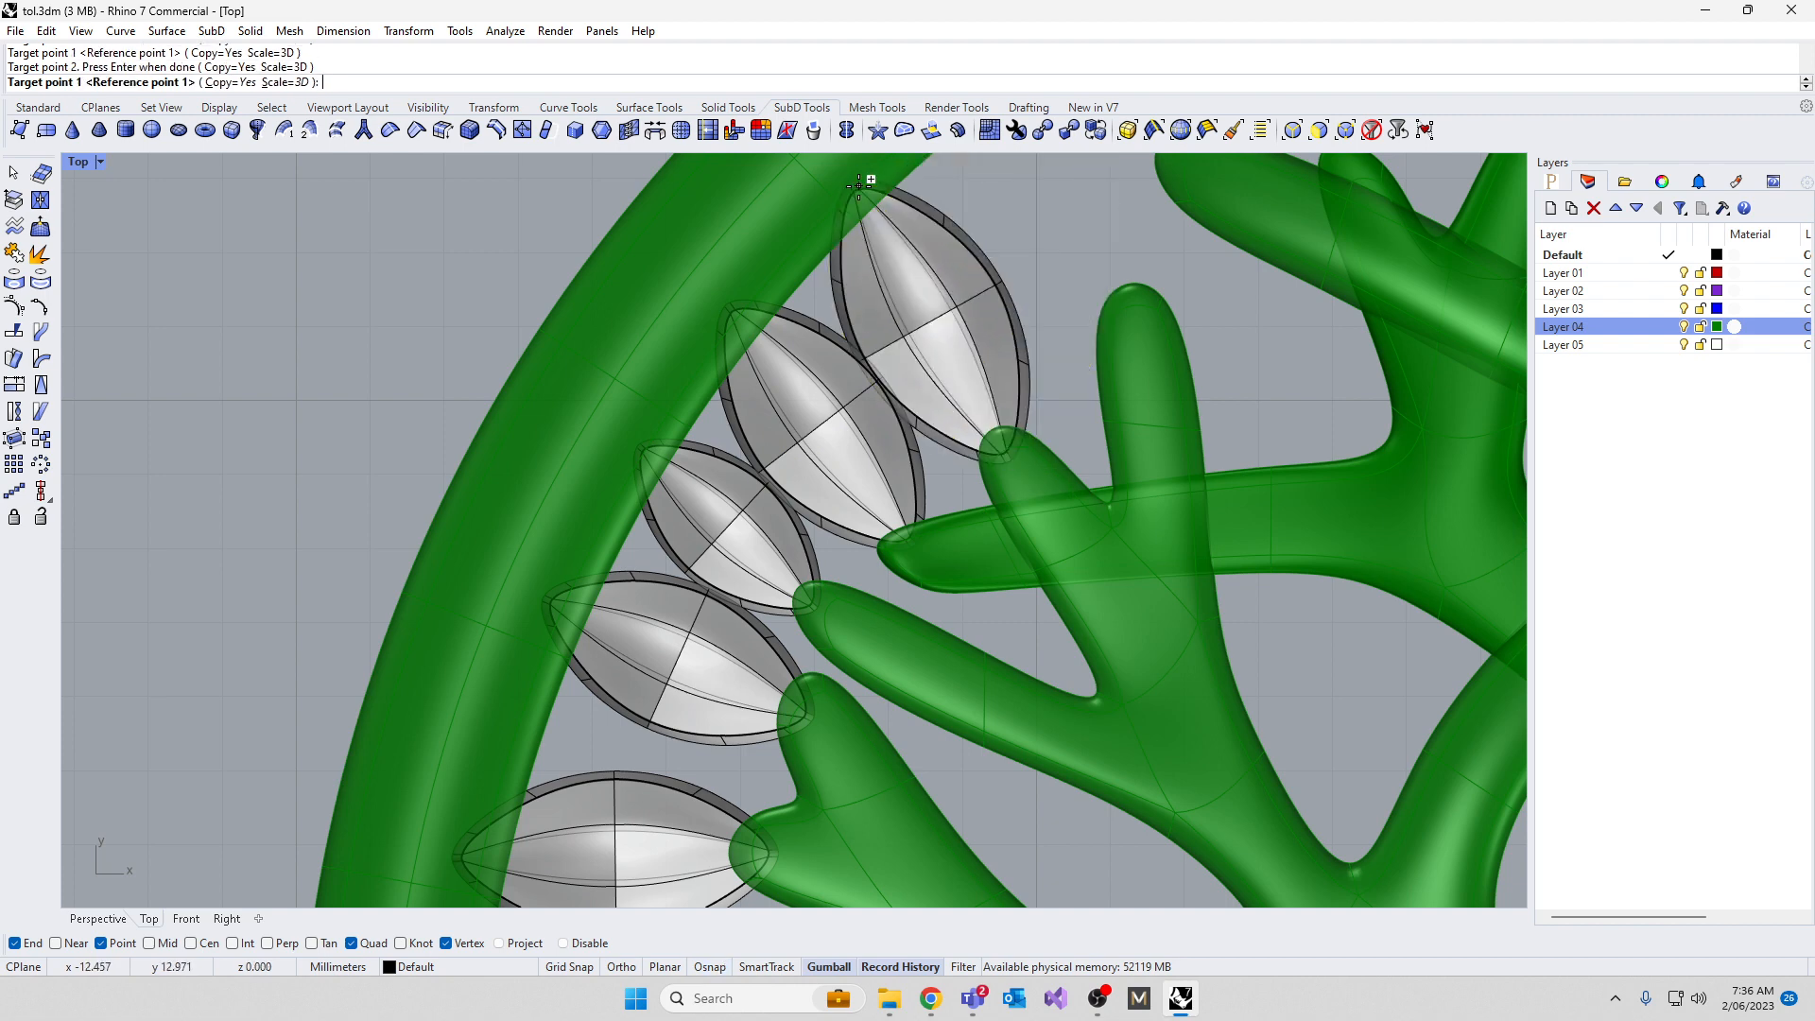
Place leaf copies from the upright branch tip and the long slanted branch tip beyond it to the outer ring
{"action": "left_click", "coordinate": [1131, 321]}
{"action": "scroll", "coordinate": [1045, 223], "scroll_direction": "down", "scroll_amount": 3}
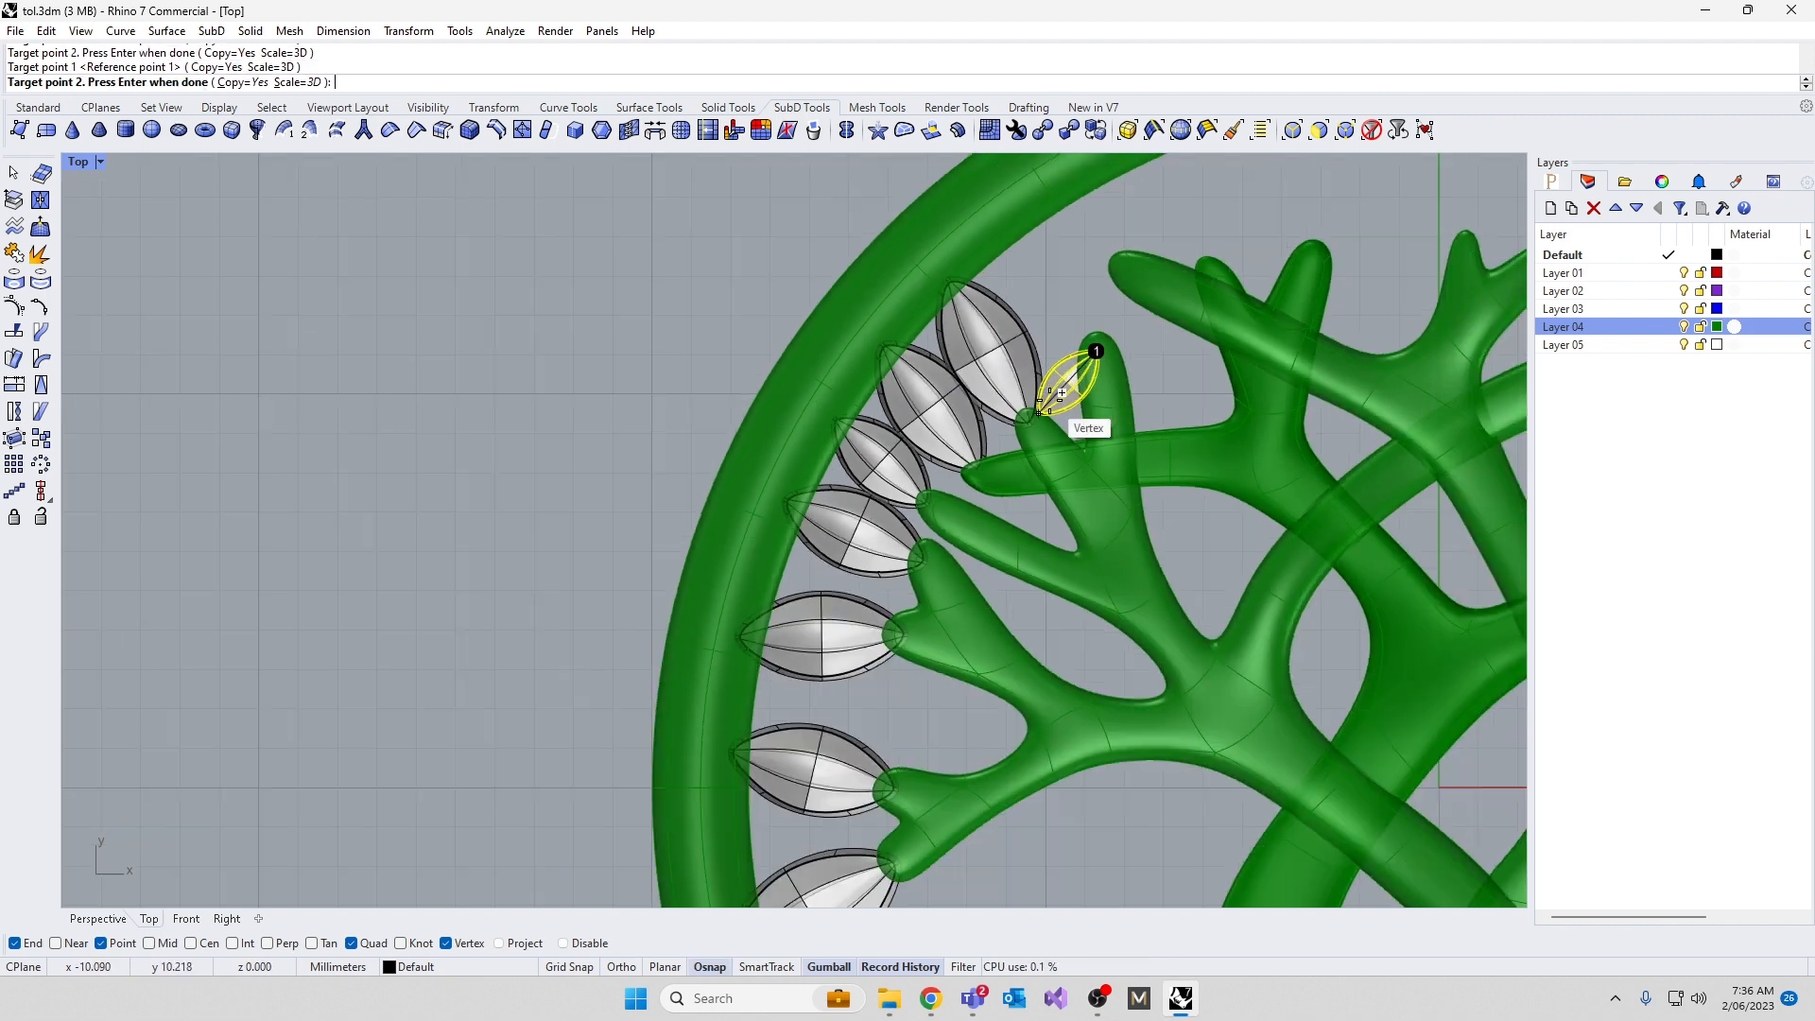
{"action": "scroll", "coordinate": [1021, 246], "scroll_direction": "up", "scroll_amount": 3}
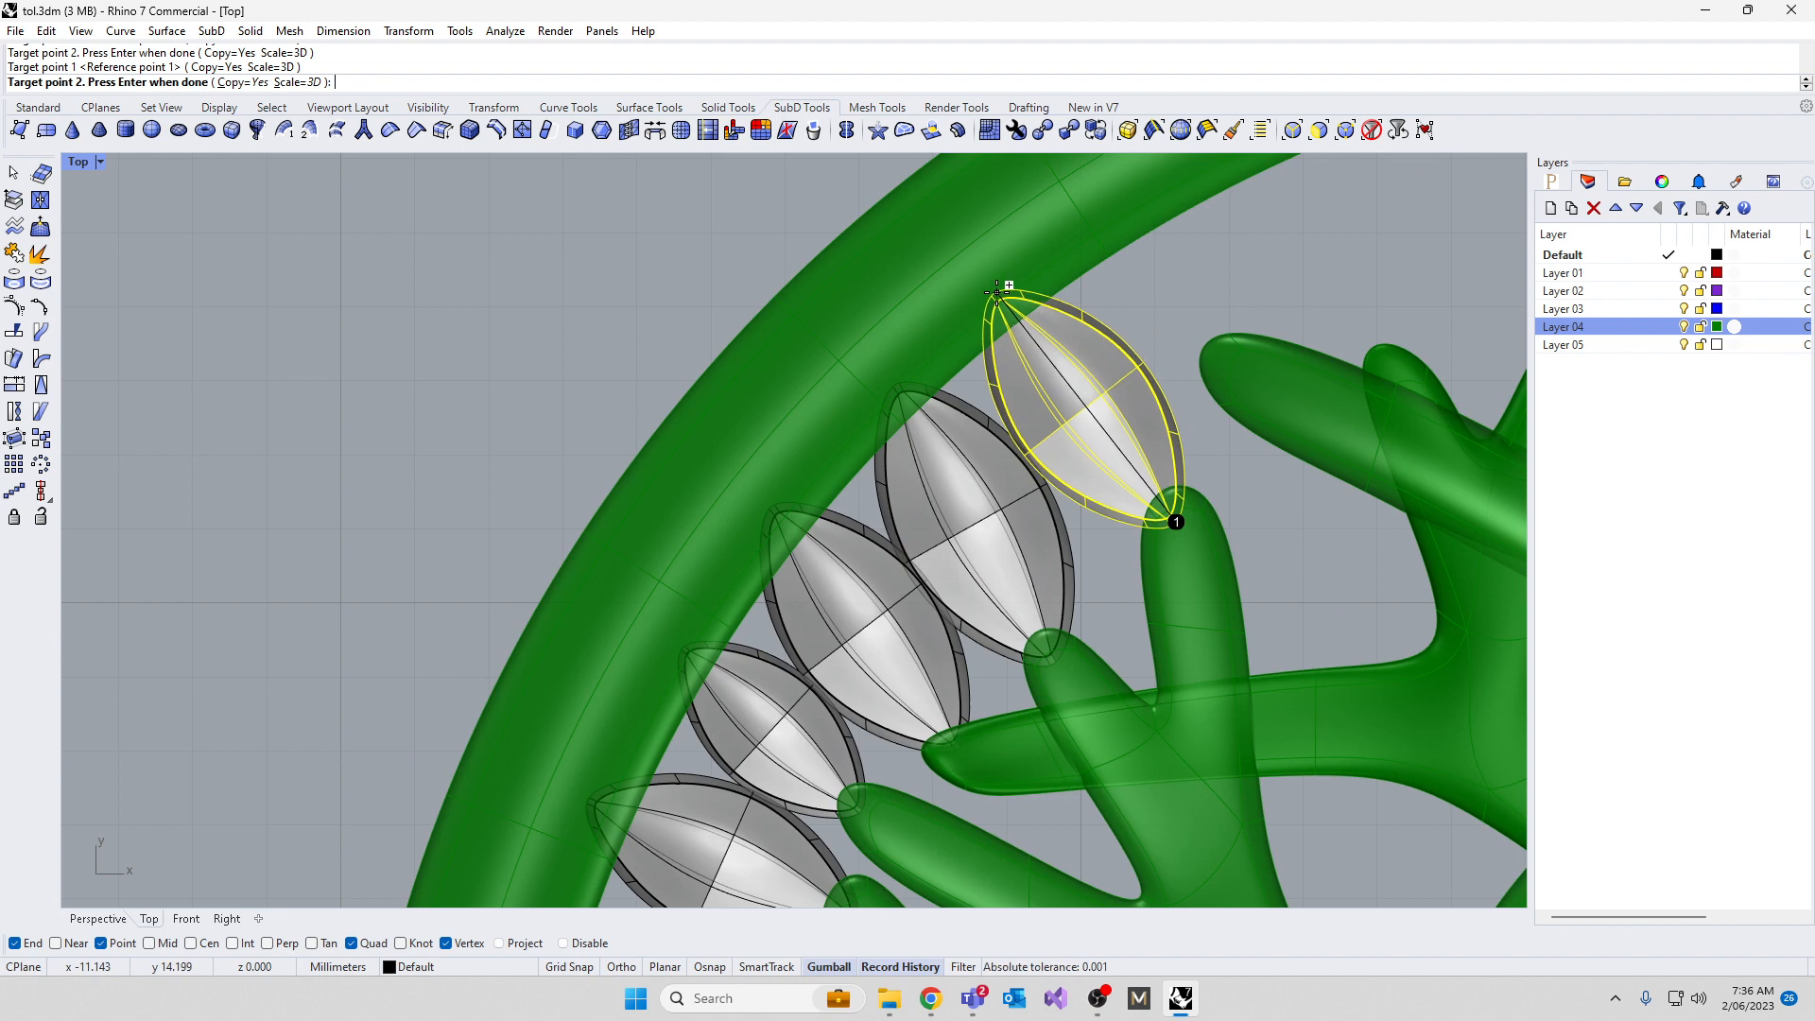
{"action": "left_click", "coordinate": [1004, 294]}
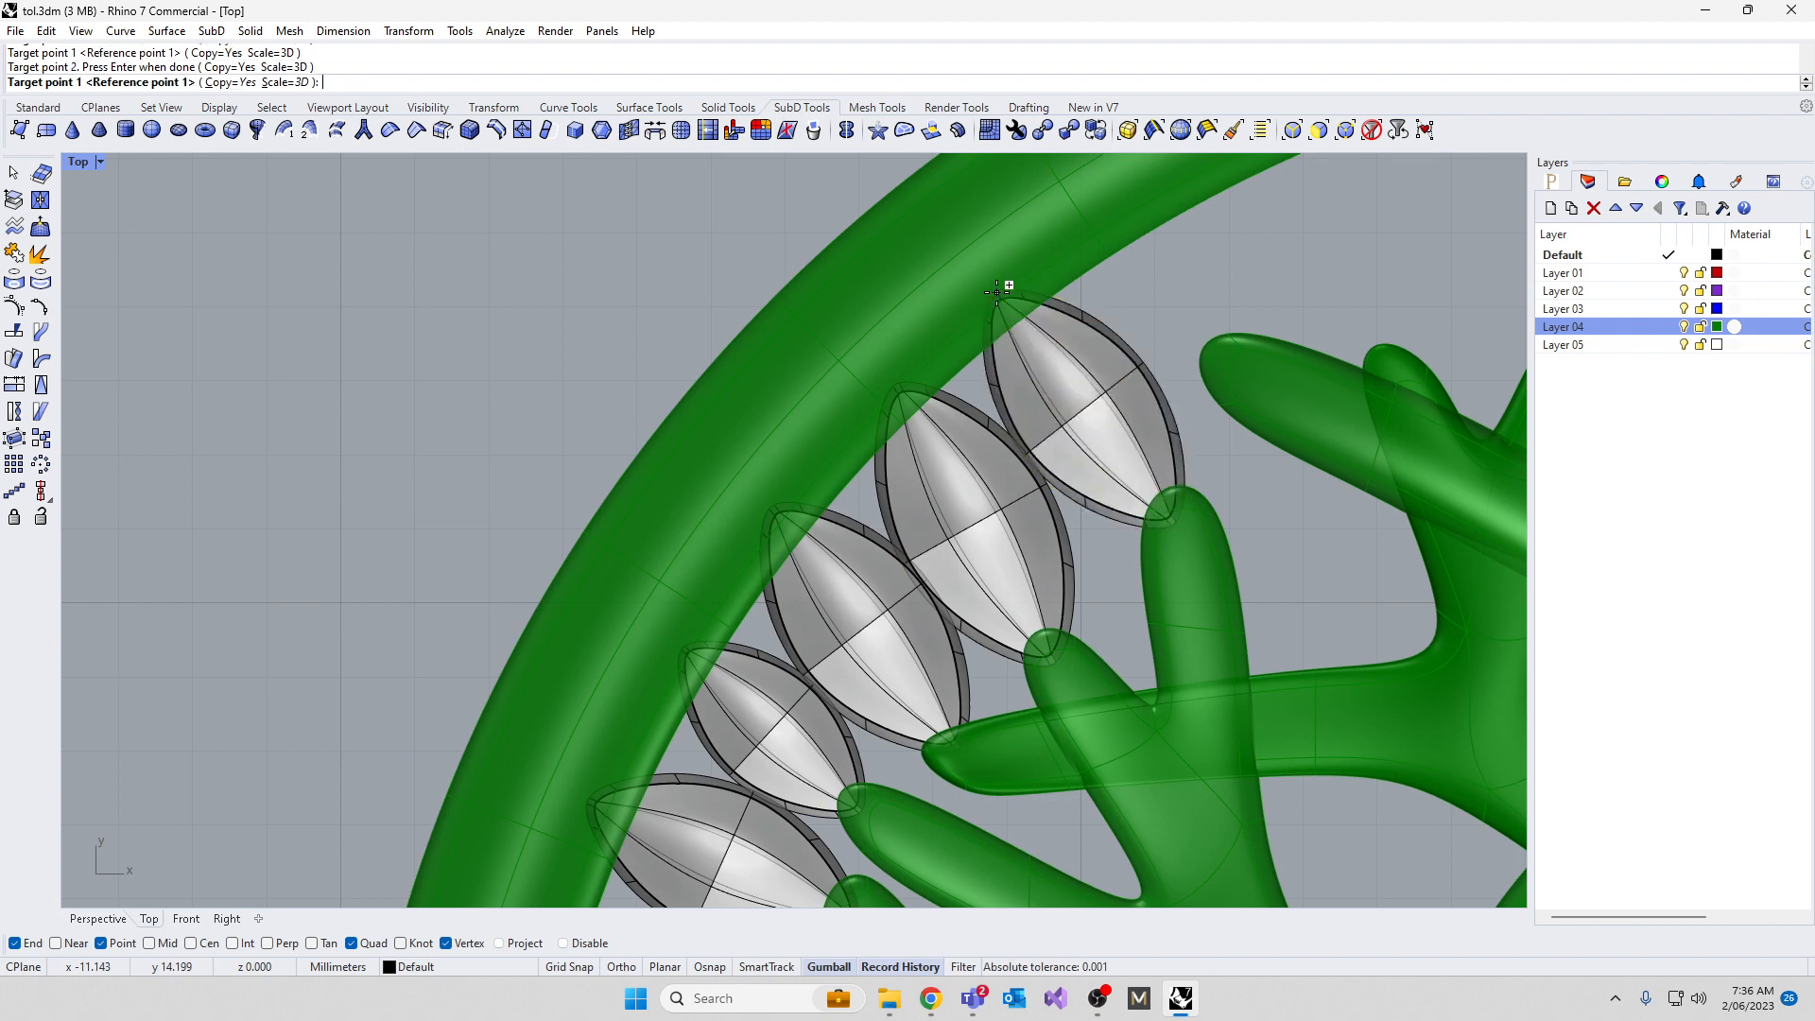
{"action": "left_click", "coordinate": [1253, 374]}
{"action": "left_click", "coordinate": [1104, 193]}
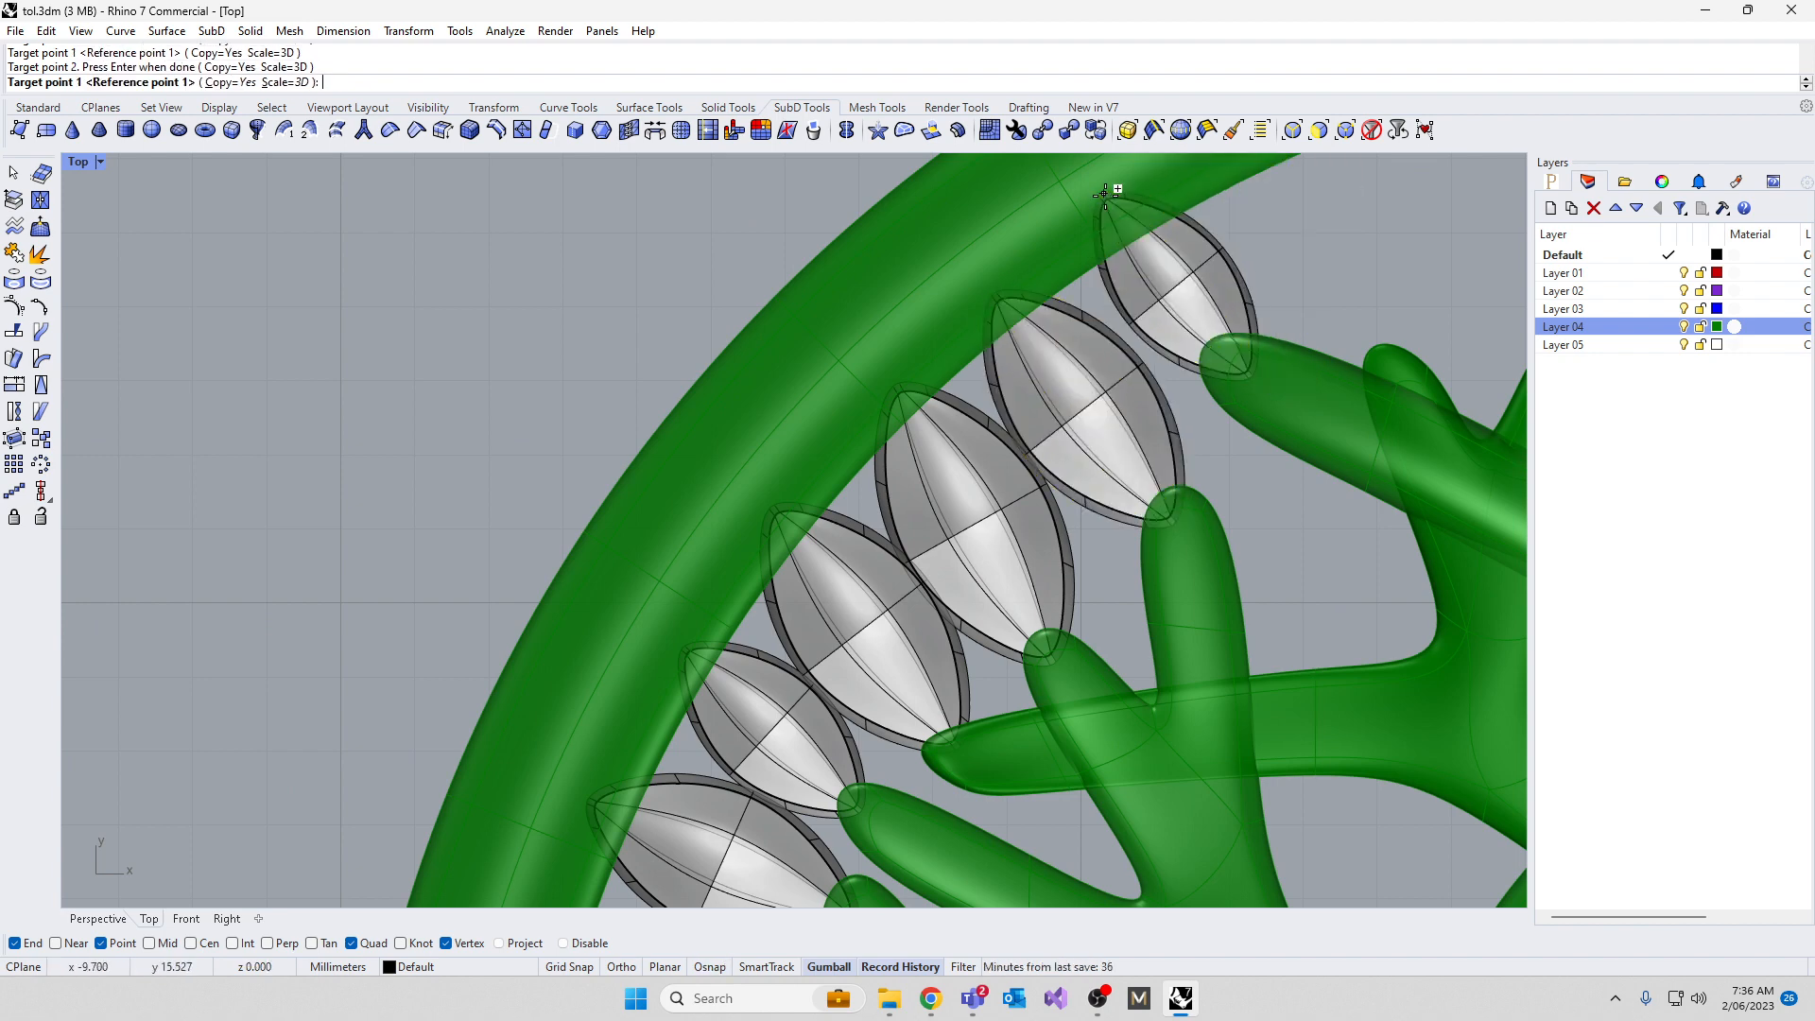
Place leaf copies from the next short slanted tip and the upright forked branch tip clockwise, spanning to the outer ring
{"action": "scroll", "coordinate": [1045, 616], "scroll_direction": "down", "scroll_amount": 2}
{"action": "scroll", "coordinate": [1183, 640], "scroll_direction": "up", "scroll_amount": 2}
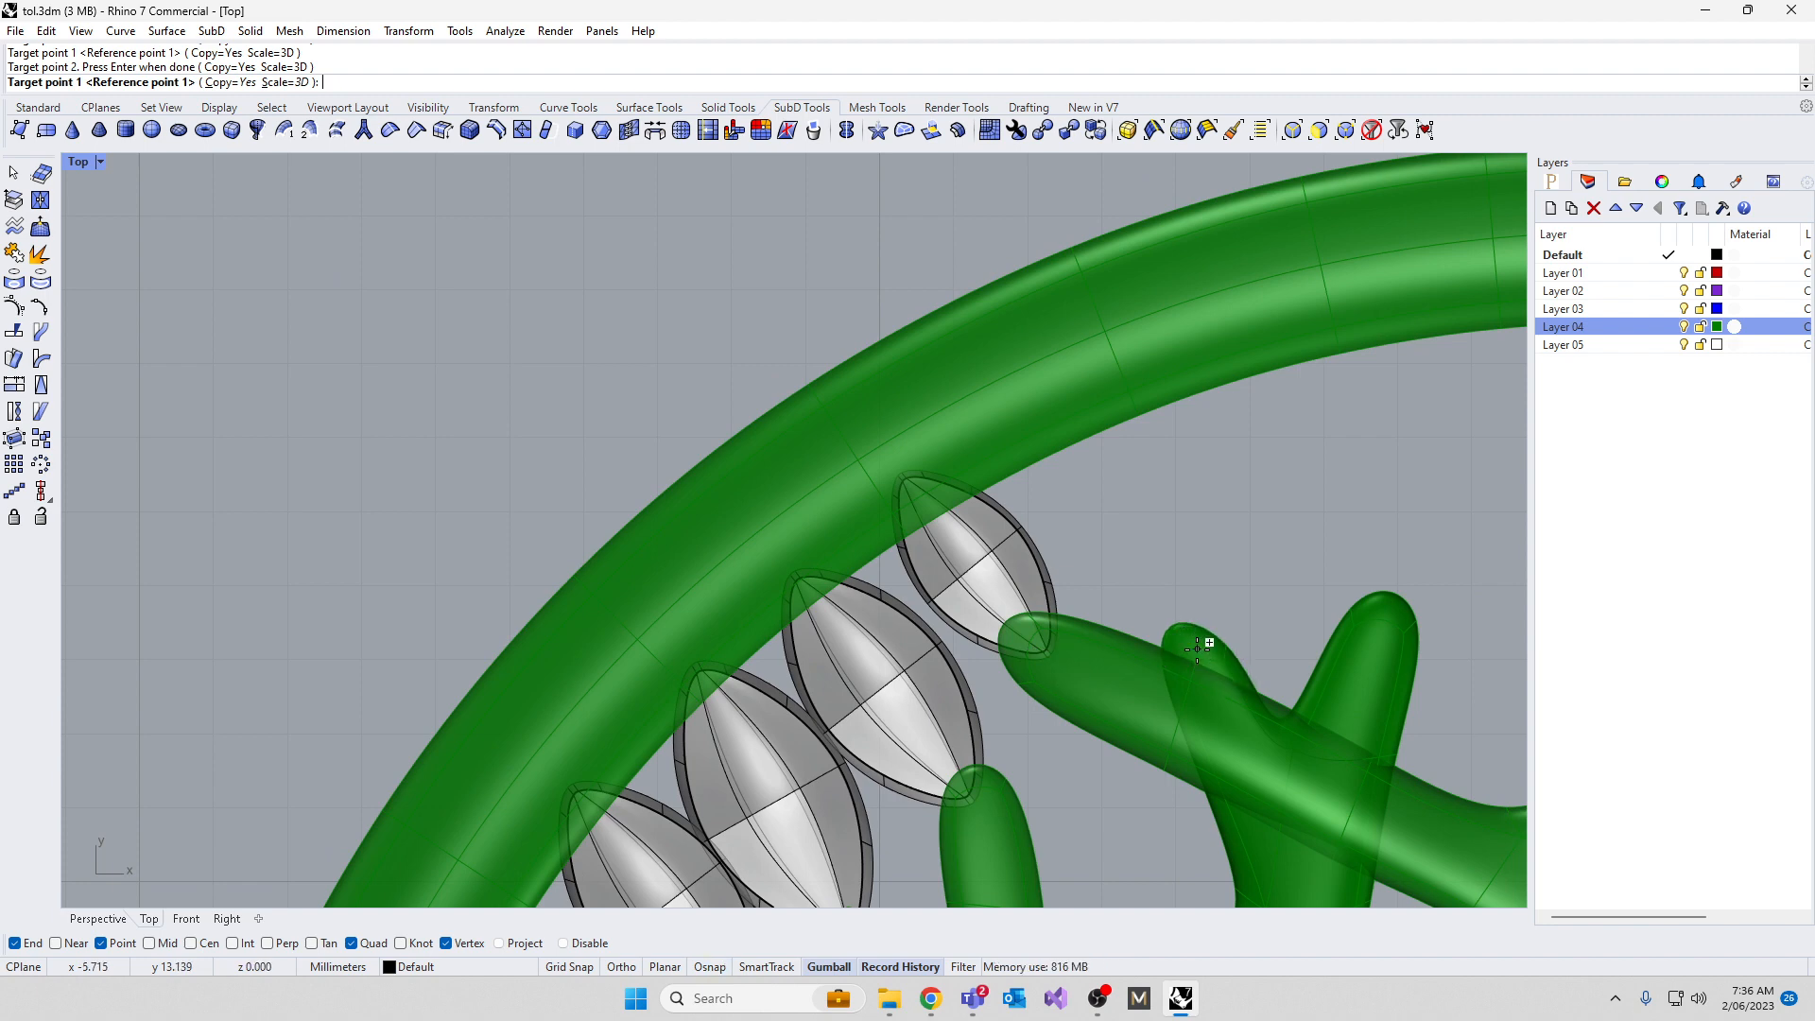
{"action": "left_click", "coordinate": [1199, 656]}
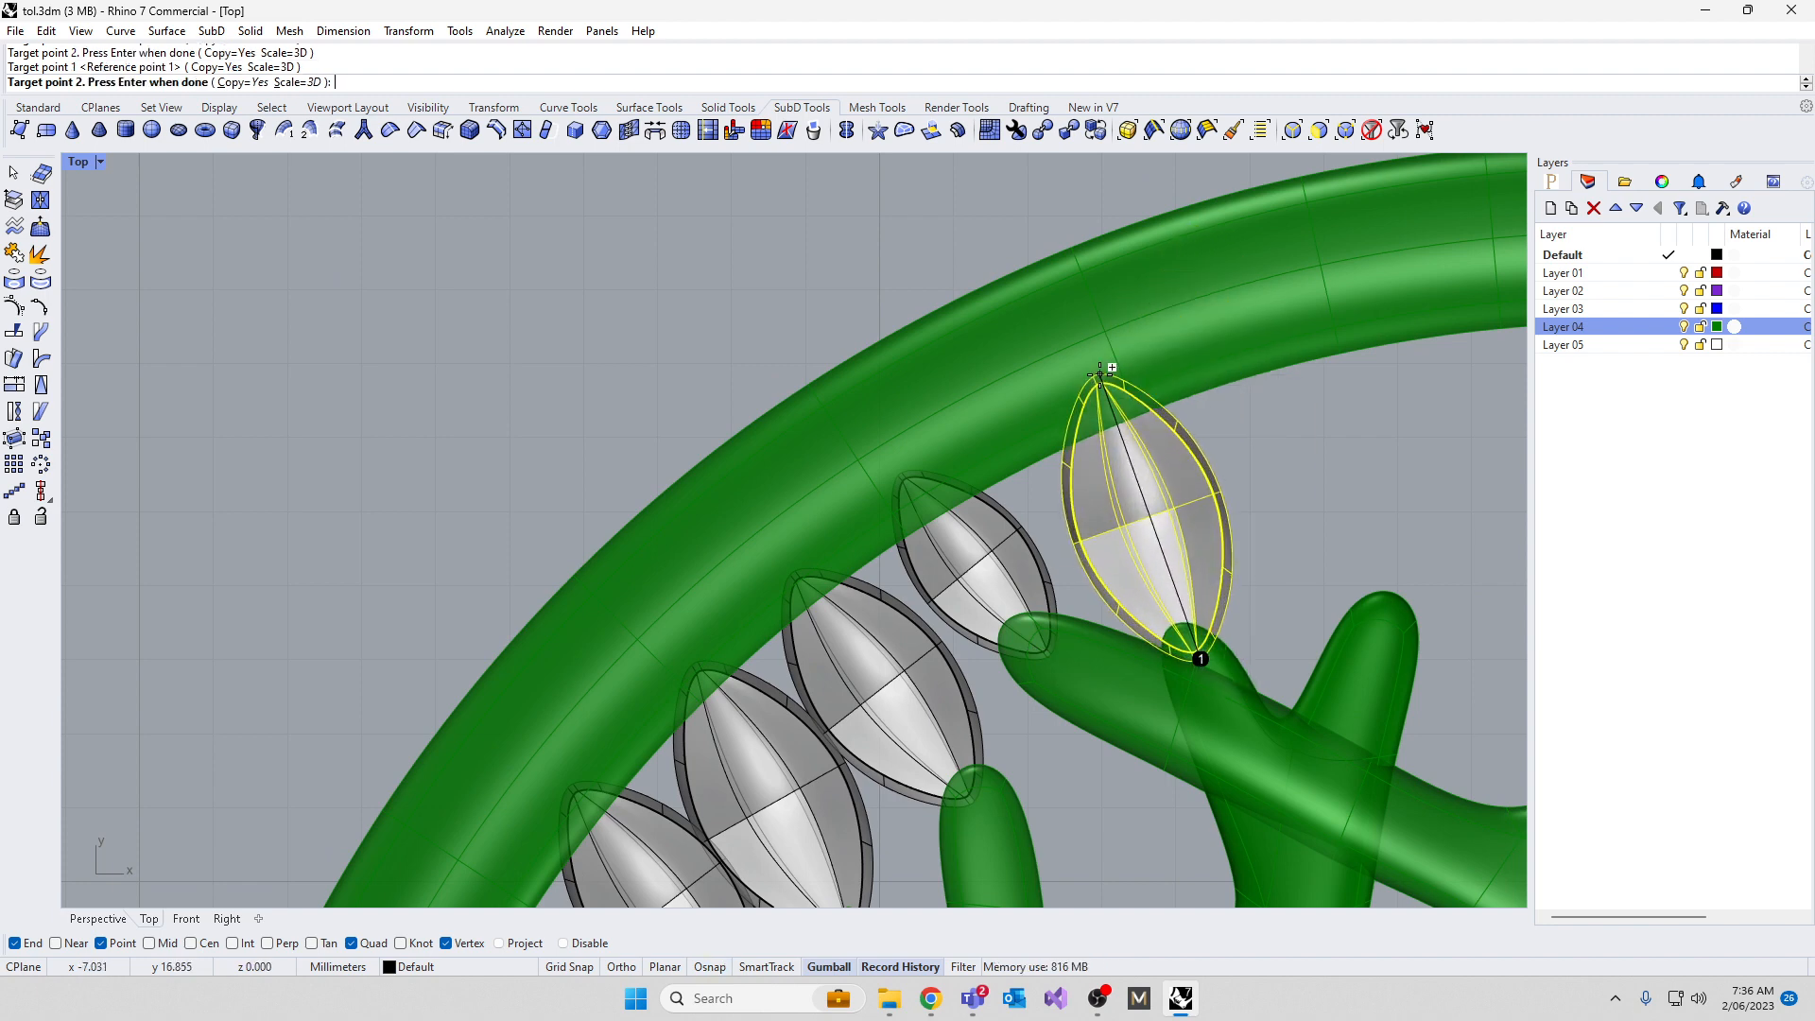
{"action": "left_click", "coordinate": [1106, 383]}
{"action": "left_click", "coordinate": [1379, 631]}
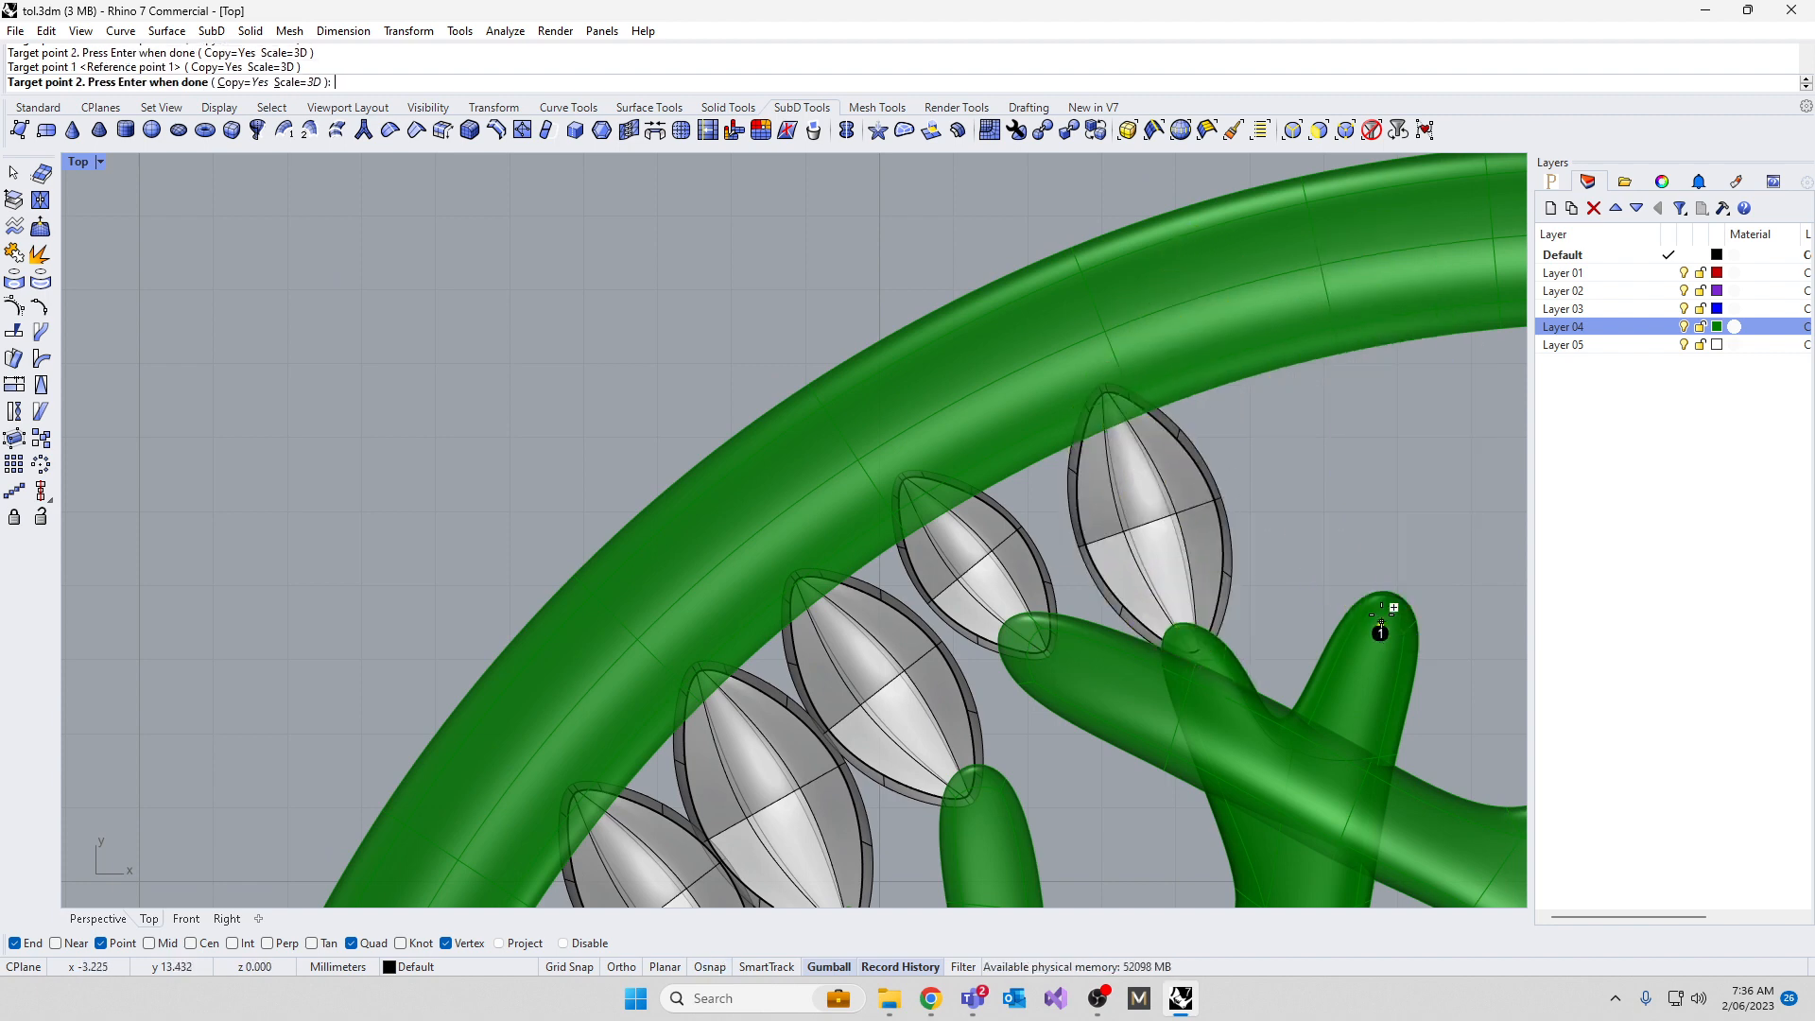
{"action": "left_click", "coordinate": [1369, 304]}
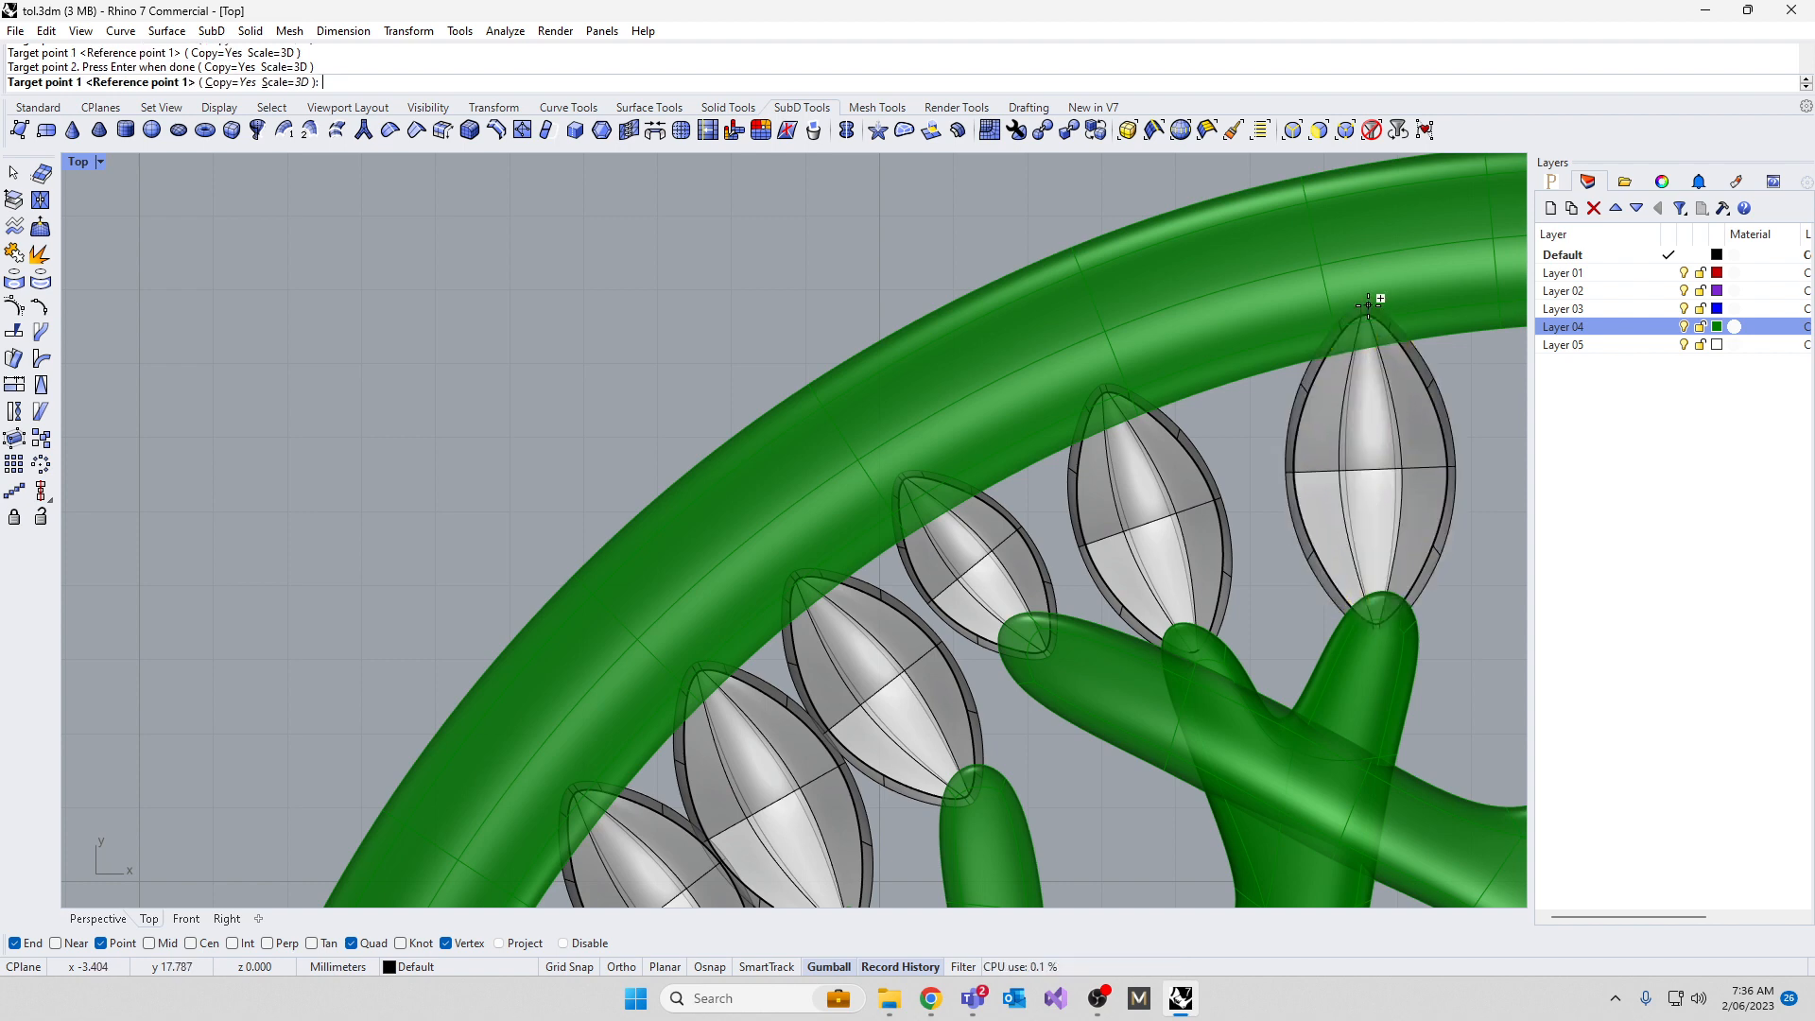
Place leaf copies from both tips of the forked central top branch and the adjacent upright tip to the outer ring
{"action": "scroll", "coordinate": [697, 479], "scroll_direction": "down", "scroll_amount": 4}
{"action": "scroll", "coordinate": [1078, 614], "scroll_direction": "up", "scroll_amount": 4}
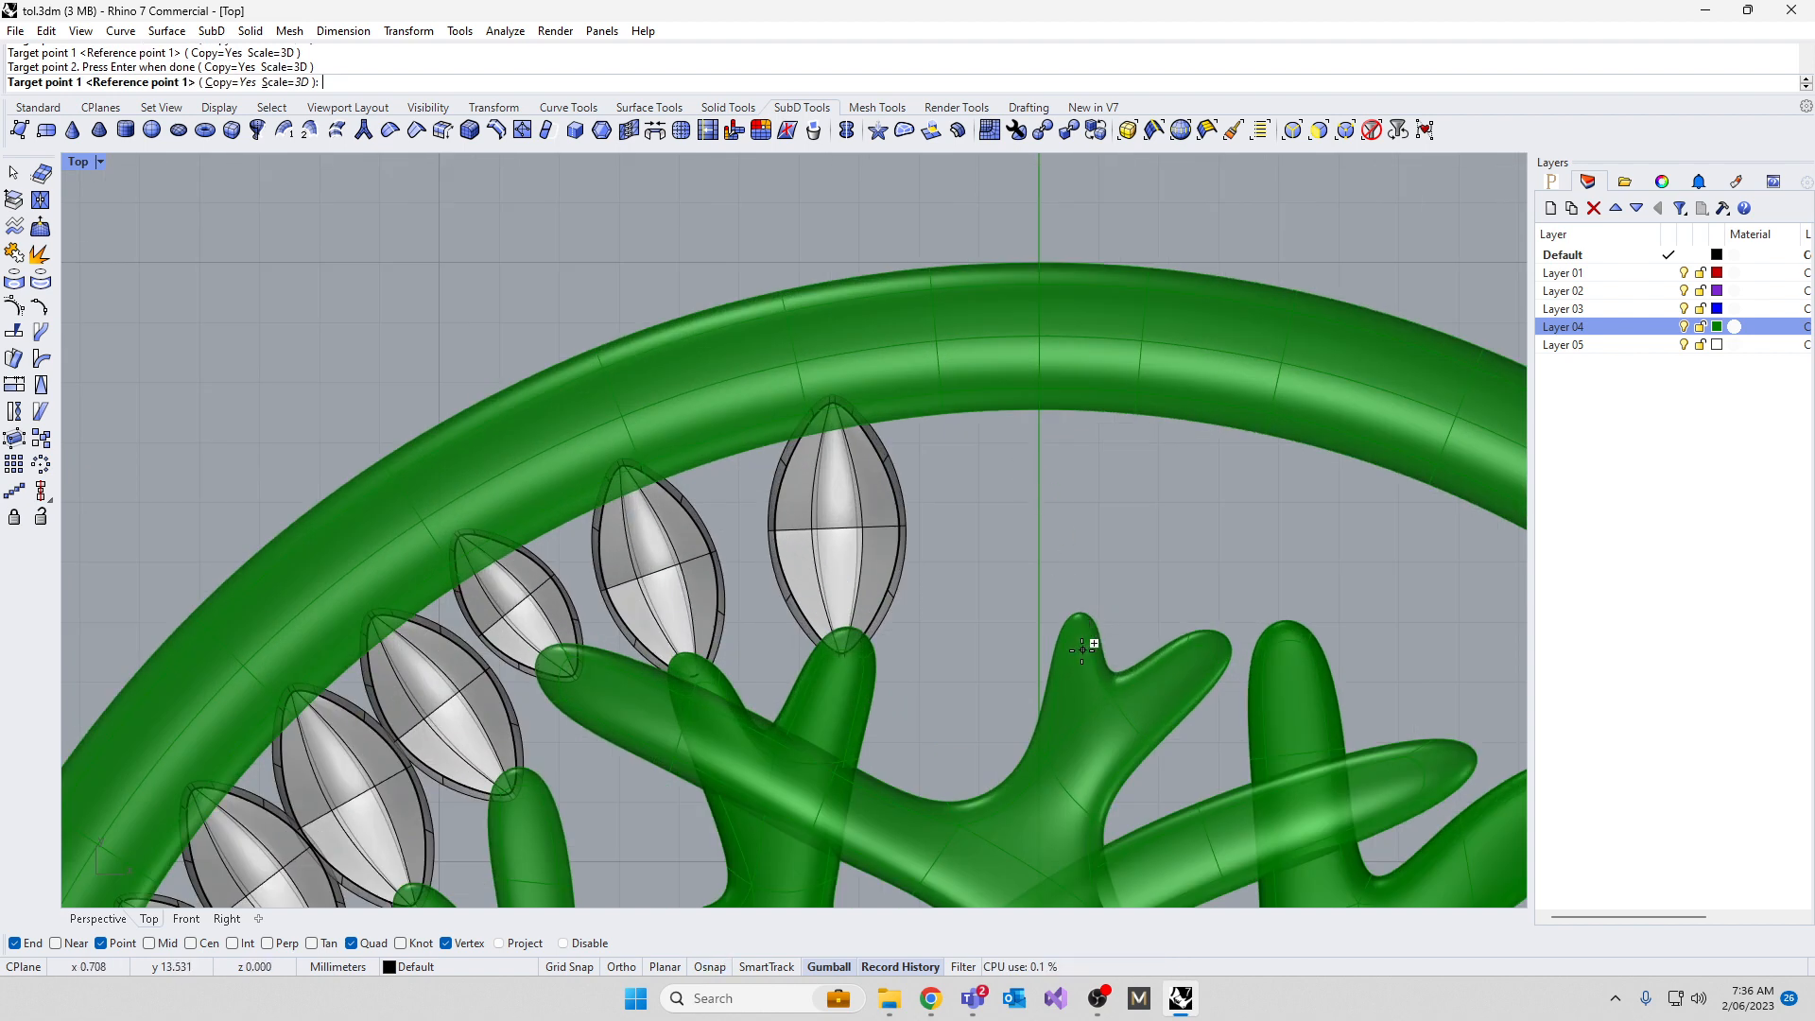
{"action": "left_click", "coordinate": [1081, 649]}
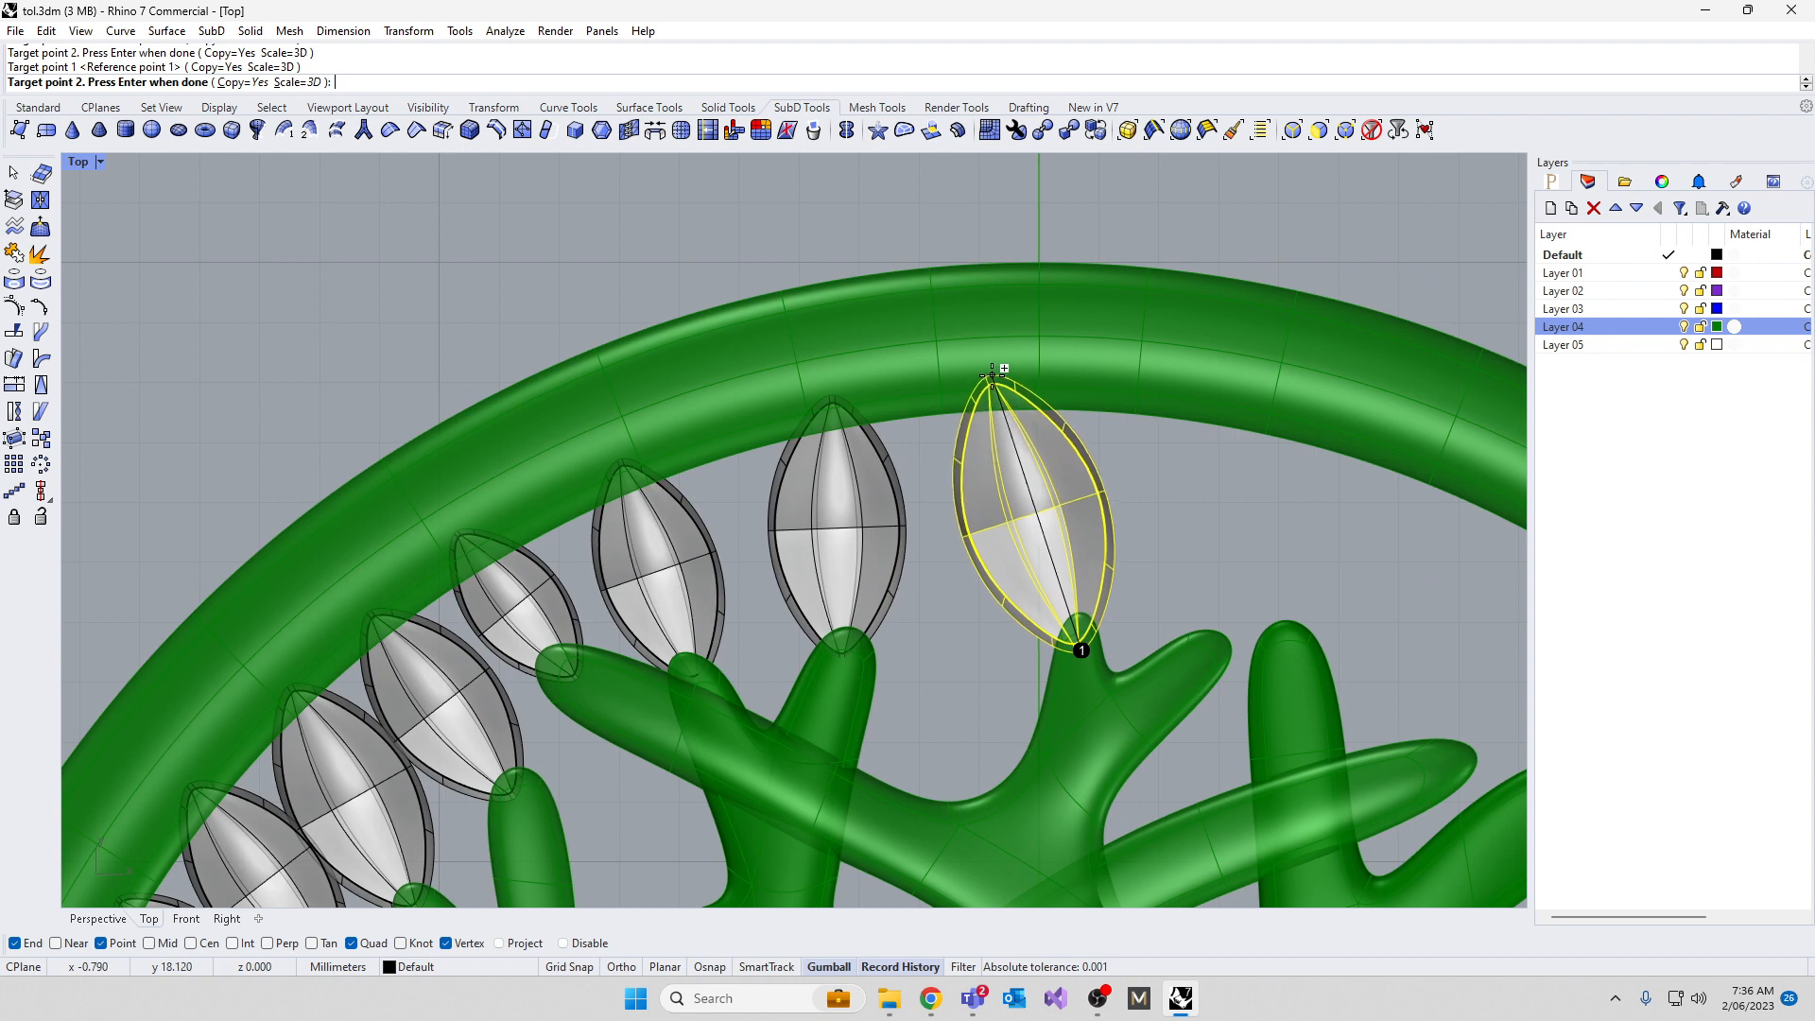
{"action": "left_click", "coordinate": [993, 376]}
{"action": "left_click", "coordinate": [1195, 664]}
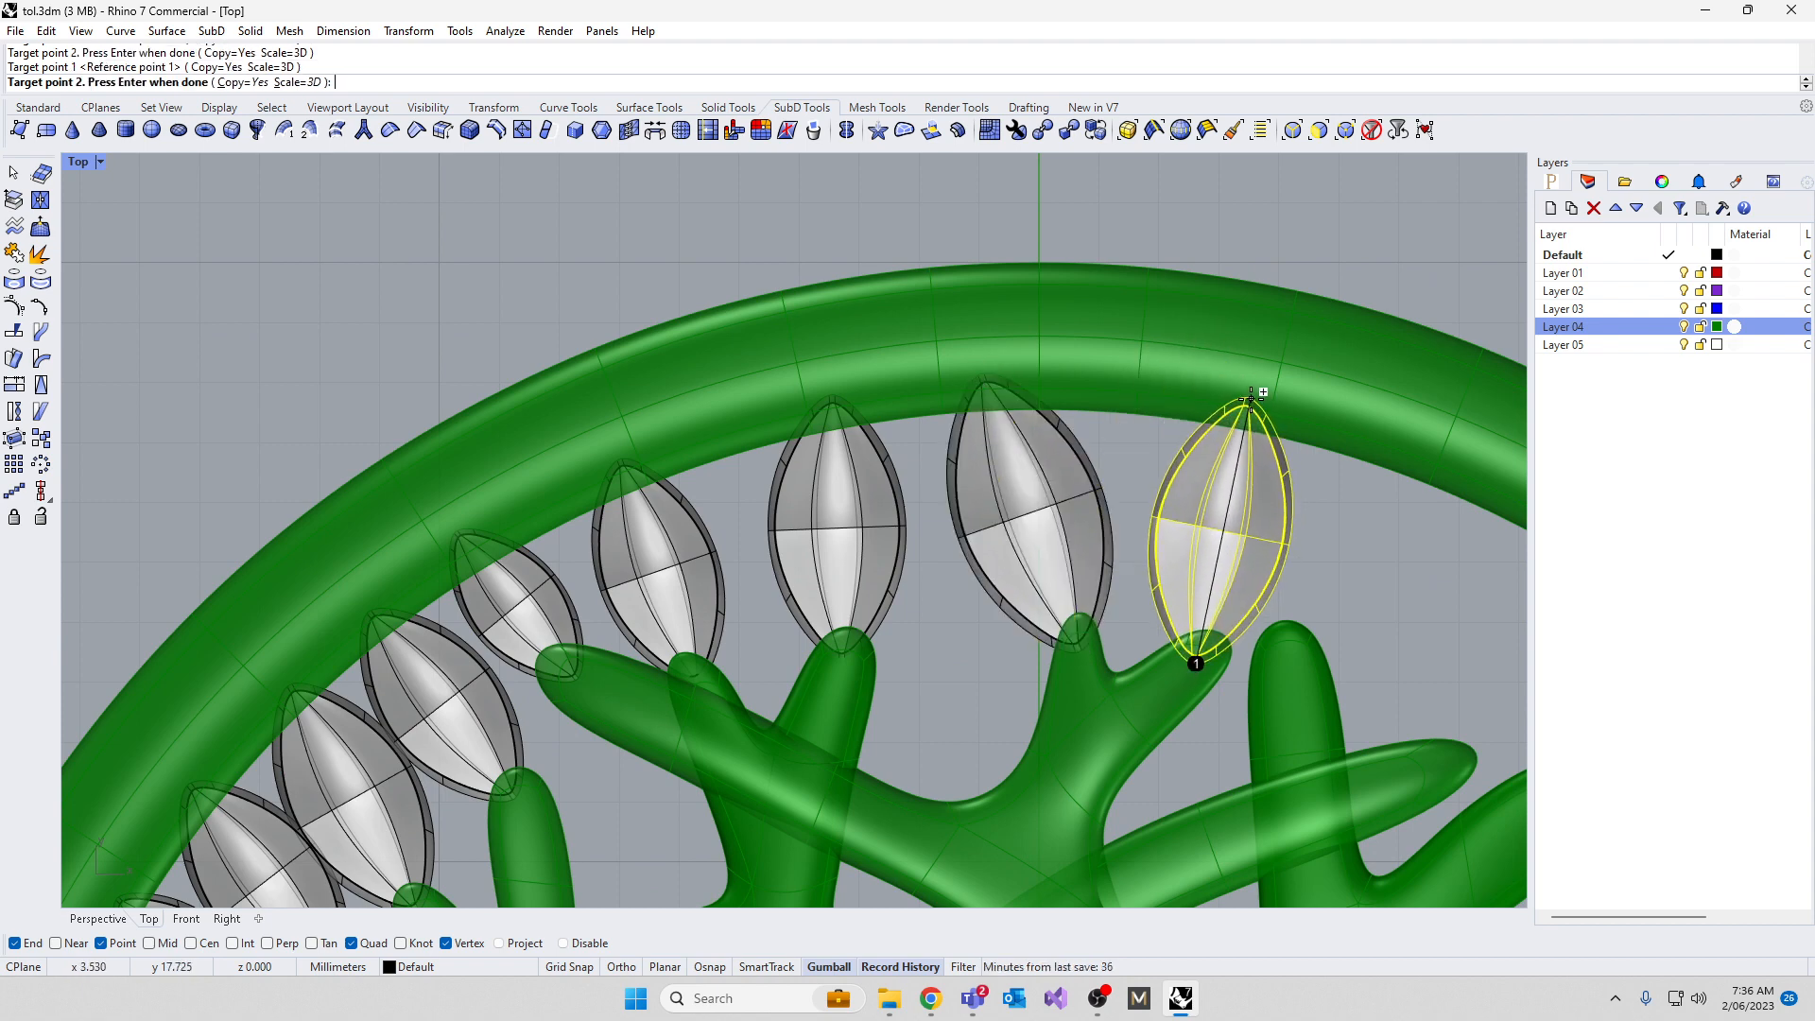
{"action": "left_click", "coordinate": [1253, 398]}
{"action": "left_click", "coordinate": [1288, 654]}
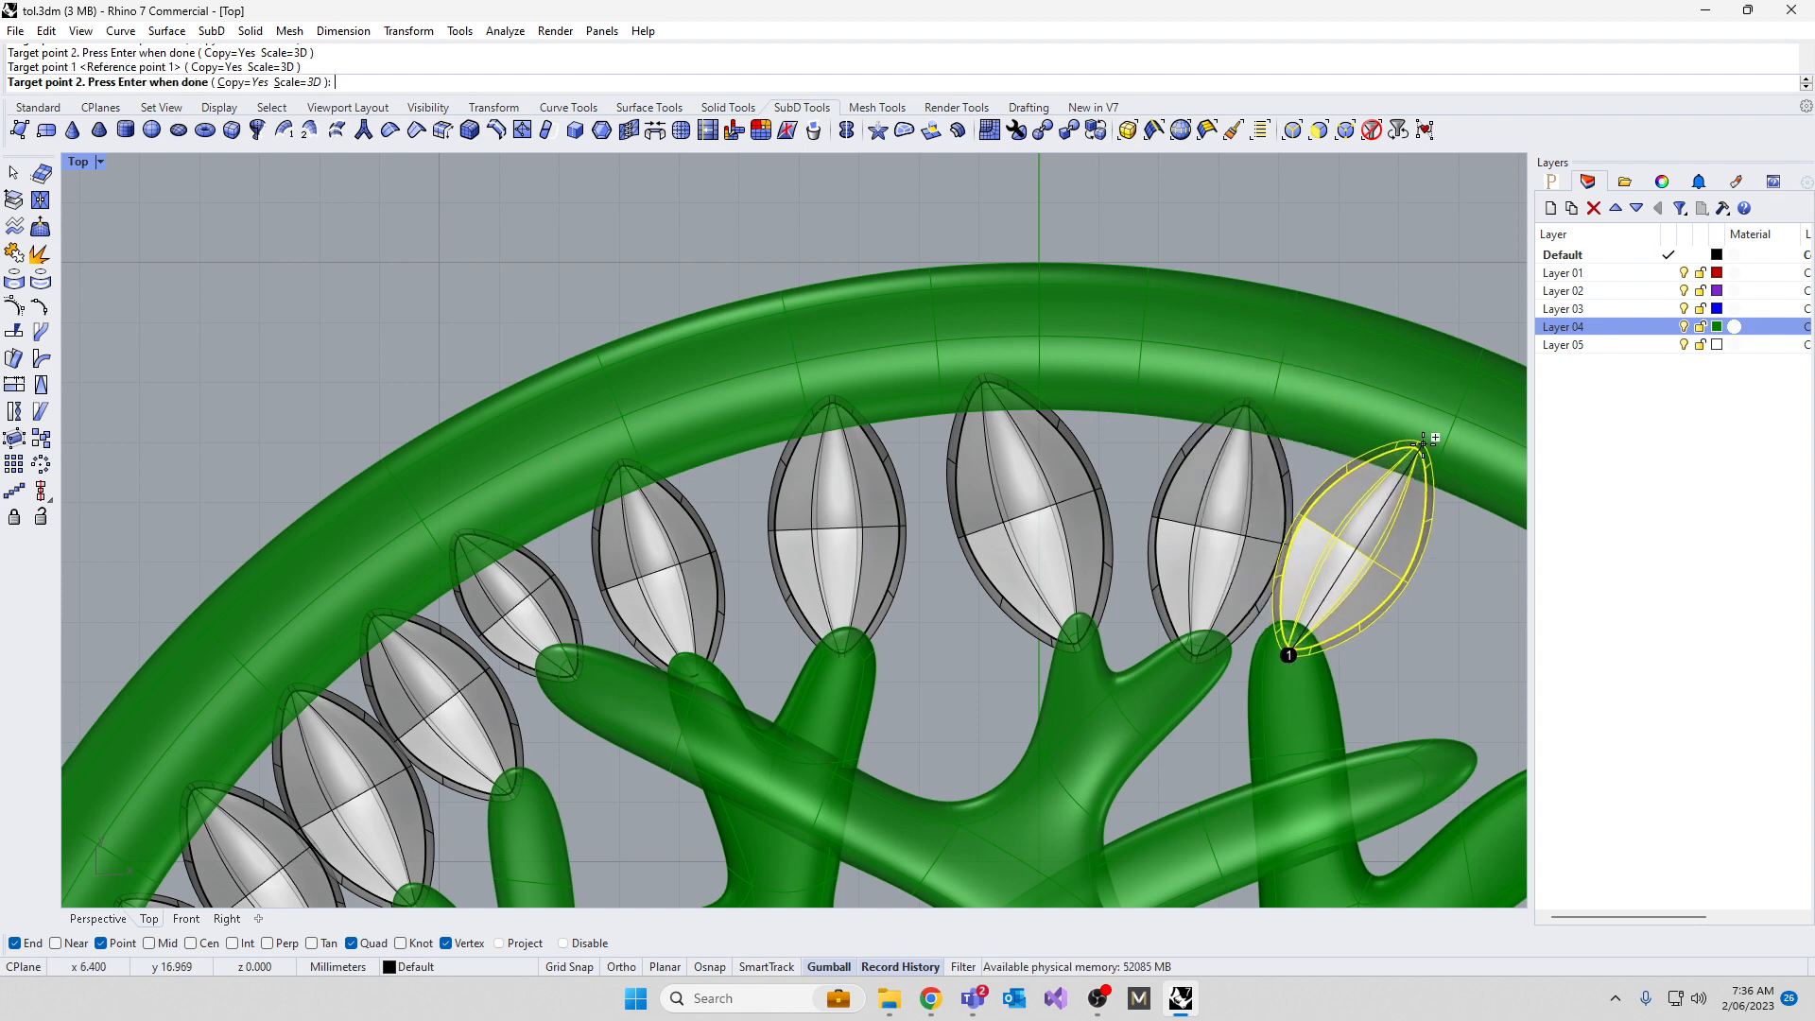
{"action": "left_click", "coordinate": [1415, 436]}
Place leaf copies from the long crossing branch's tip and the blunt branch tip beyond it to the ring's upper right
{"action": "scroll", "coordinate": [855, 411], "scroll_direction": "down", "scroll_amount": 3}
{"action": "scroll", "coordinate": [1074, 535], "scroll_direction": "up", "scroll_amount": 3}
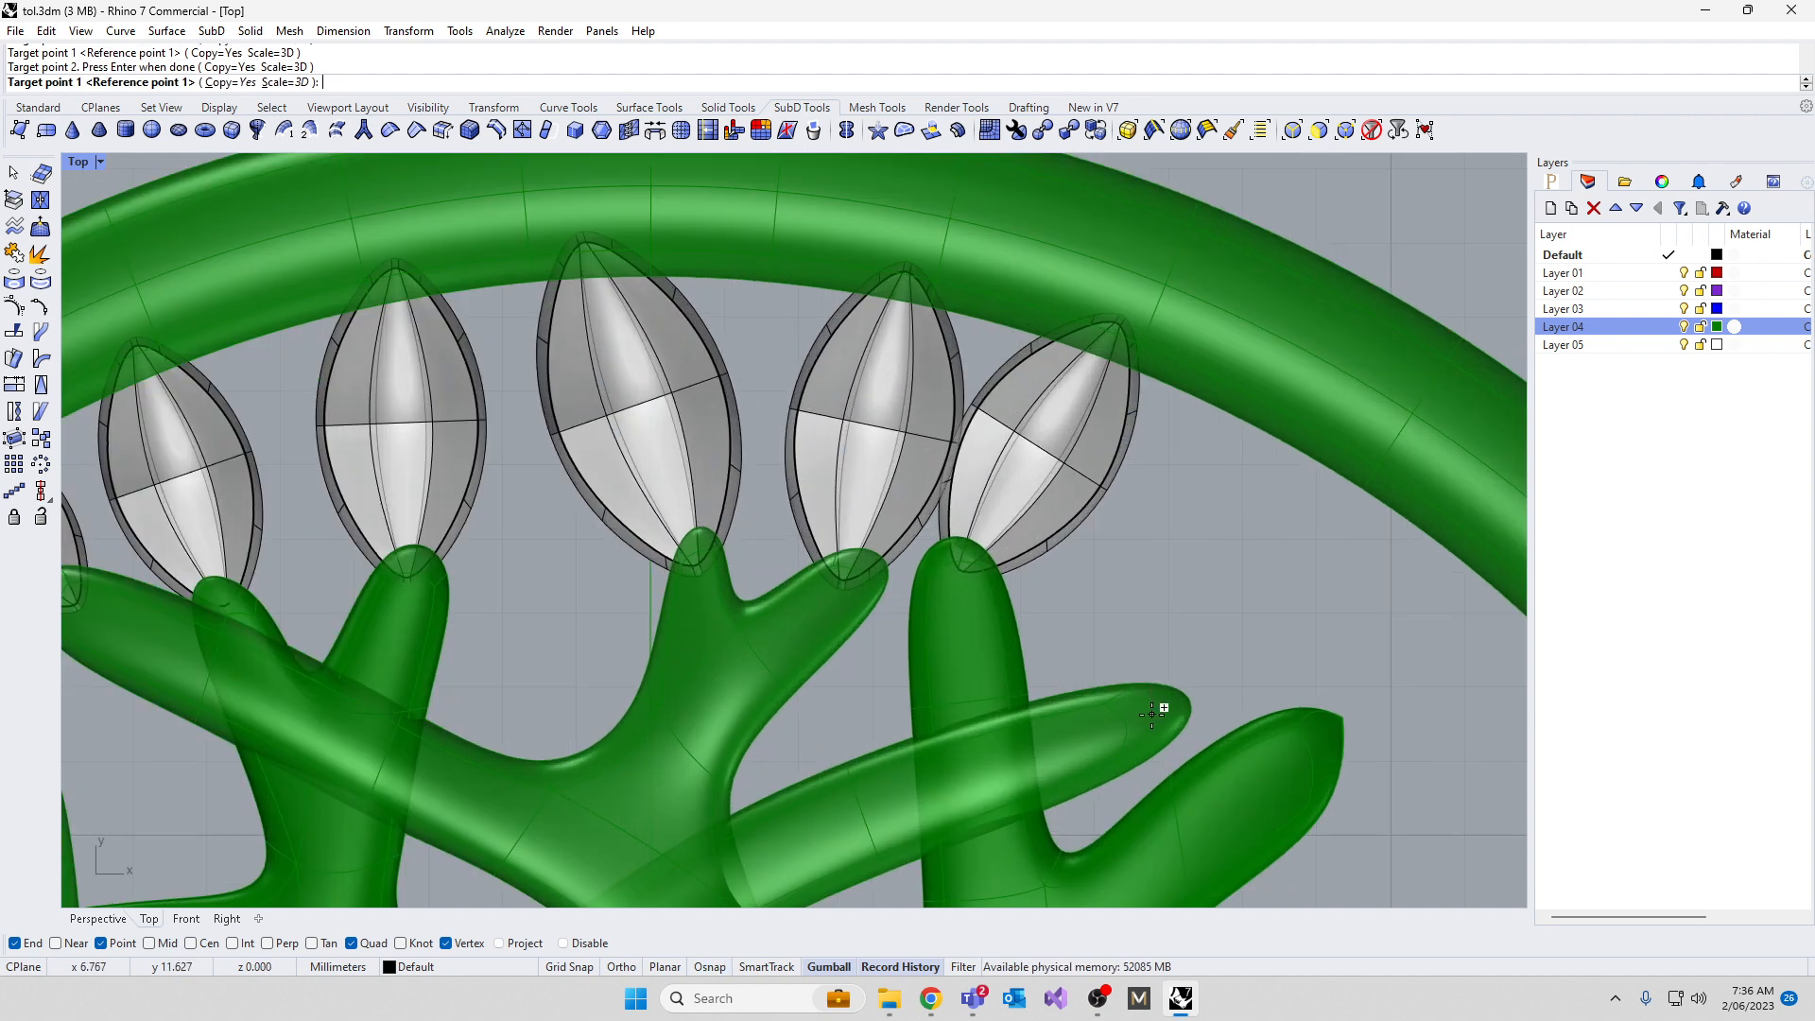
{"action": "left_click", "coordinate": [1153, 709]}
{"action": "left_click", "coordinate": [1309, 589]}
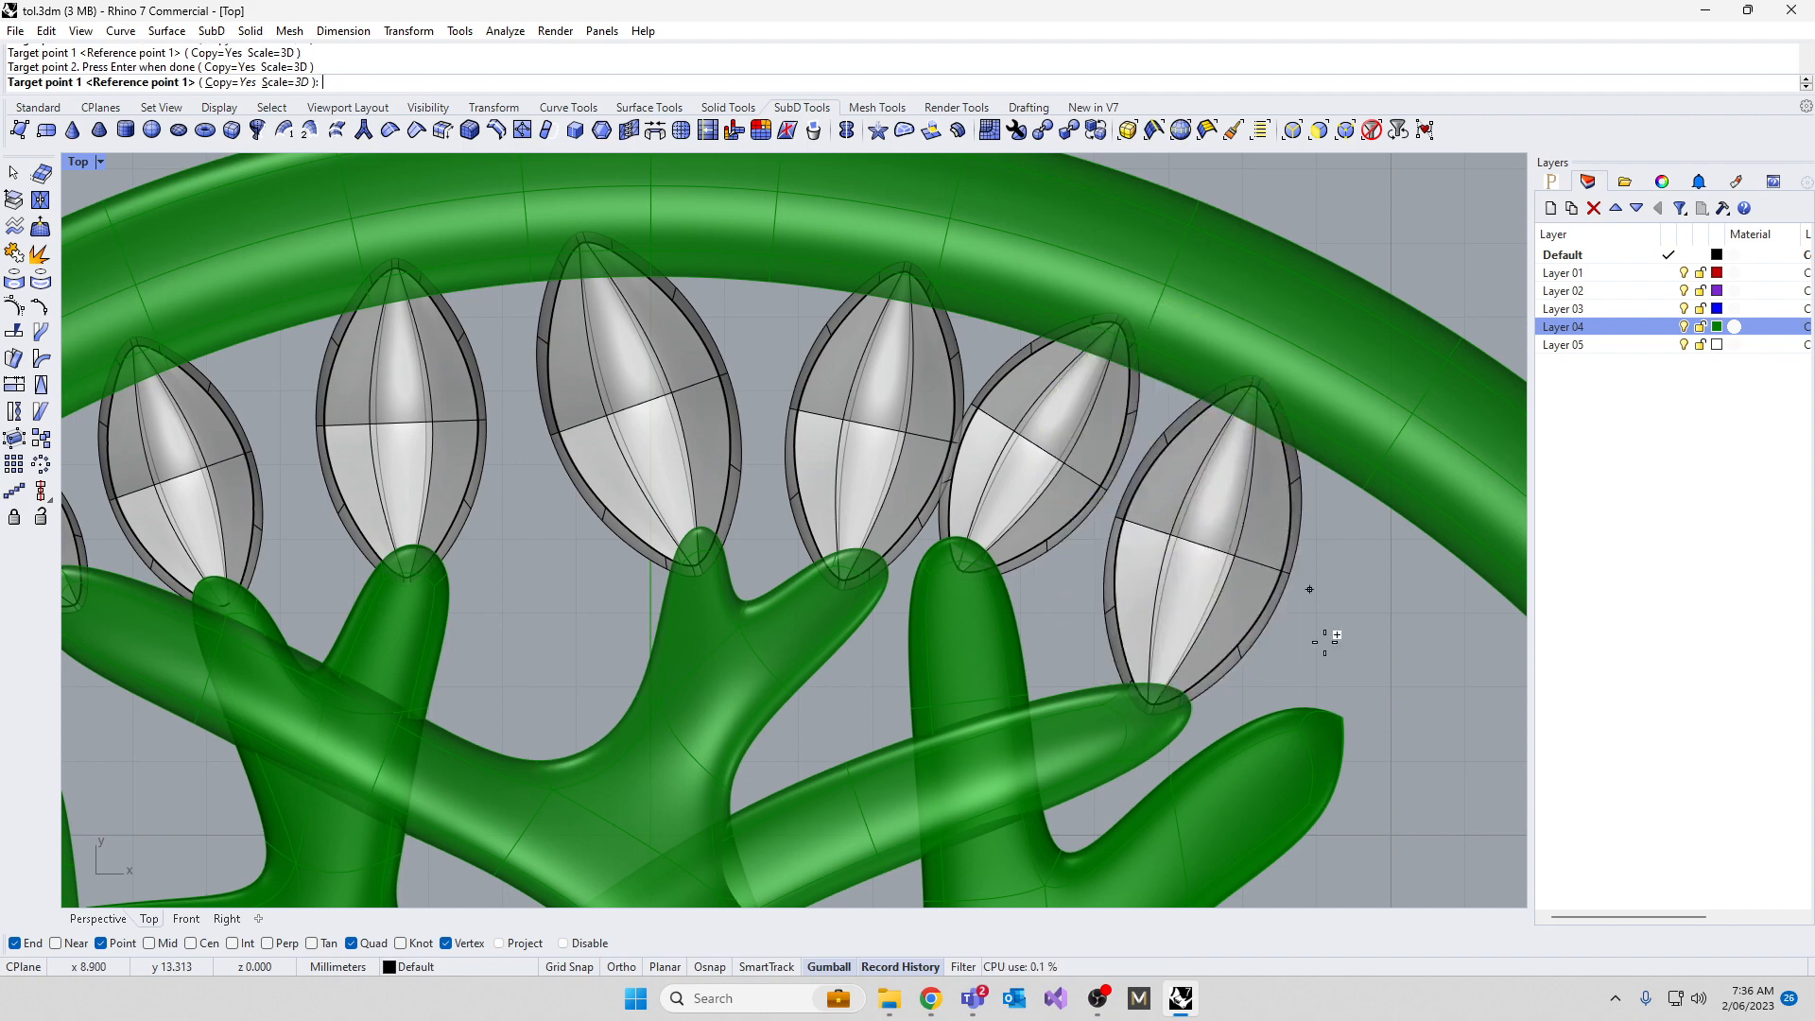
{"action": "left_click", "coordinate": [1289, 759]}
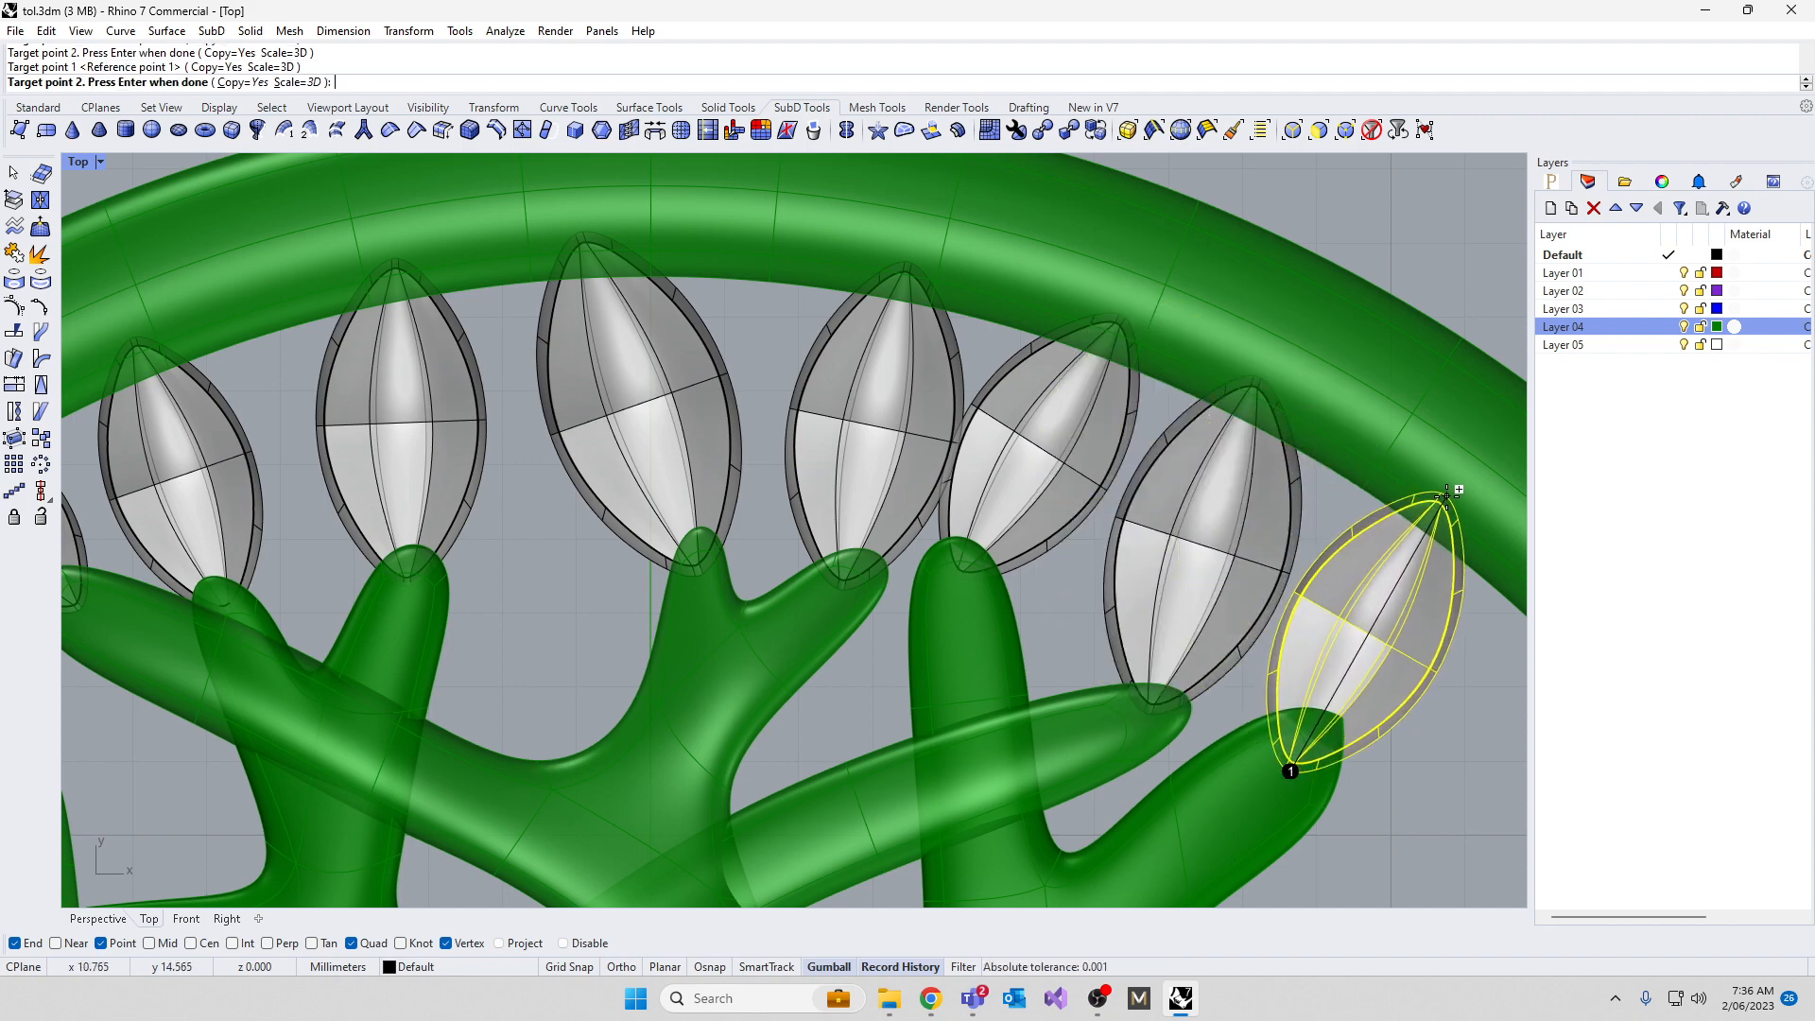
{"action": "left_click", "coordinate": [1446, 492]}
Place leaf copies from both tips of the next forked branch clockwise to the outer ring
{"action": "scroll", "coordinate": [1229, 492], "scroll_direction": "down", "scroll_amount": 3}
{"action": "scroll", "coordinate": [945, 567], "scroll_direction": "up", "scroll_amount": 3}
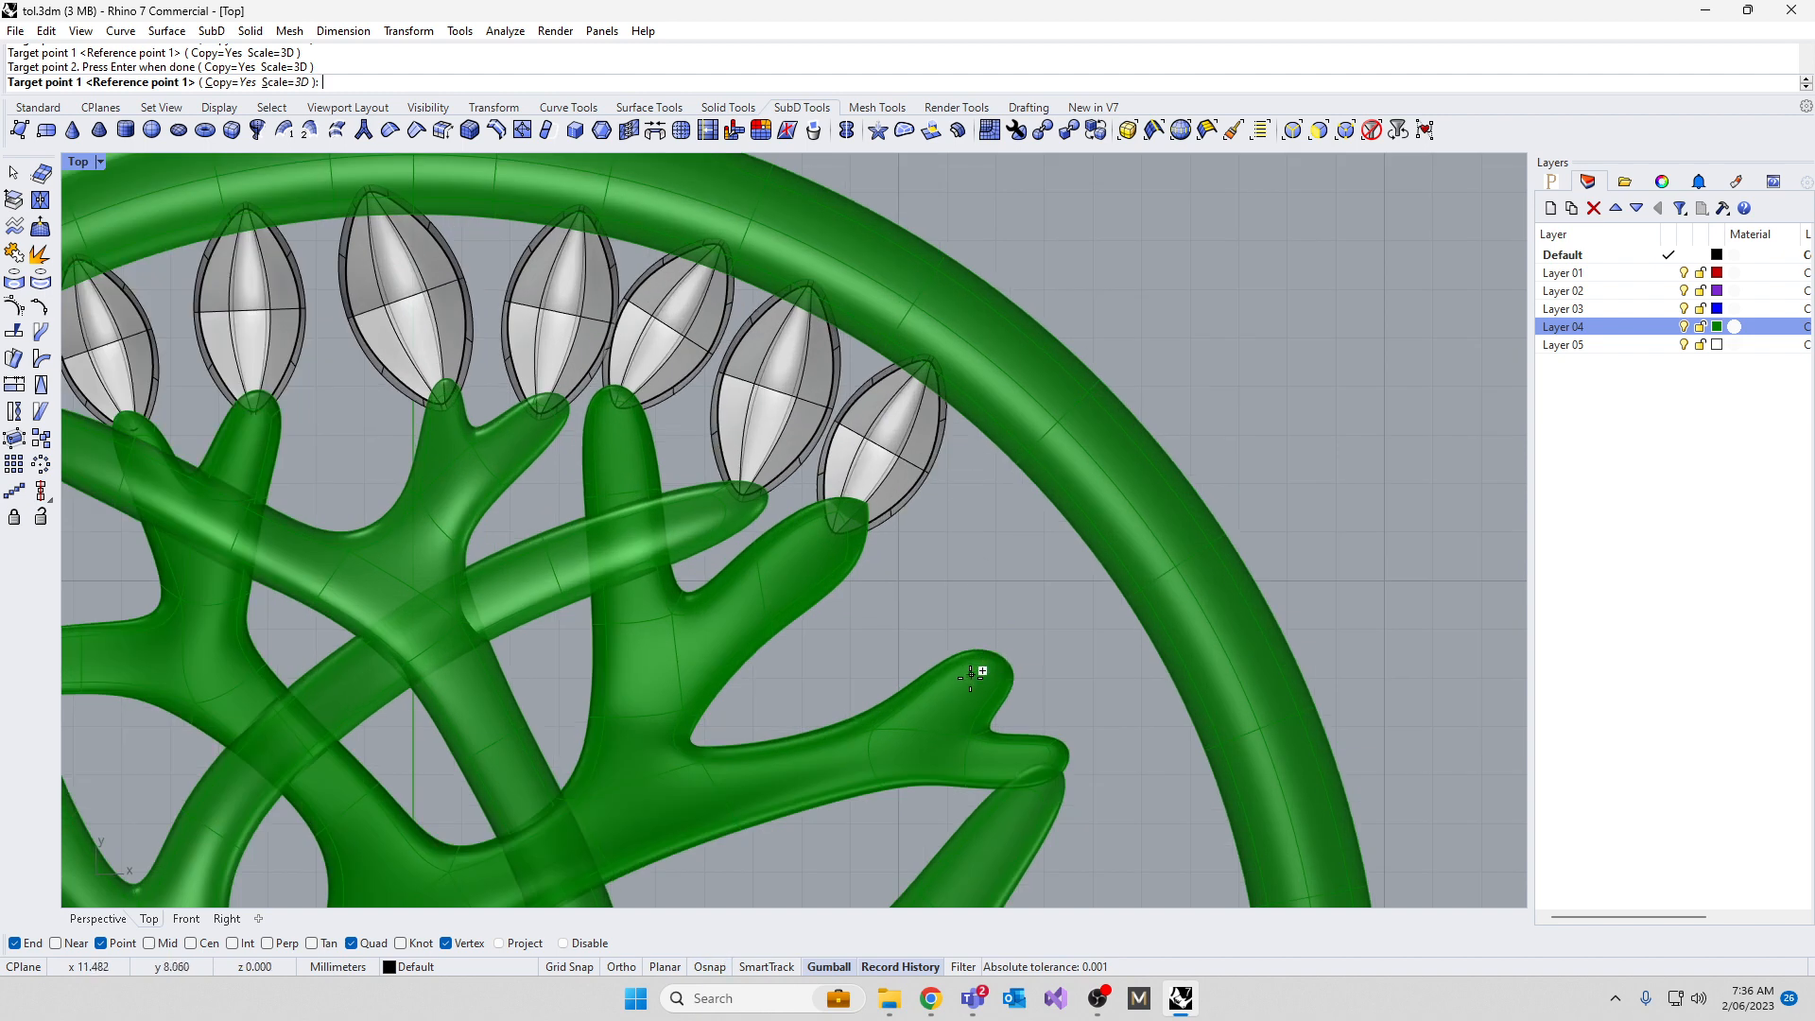
{"action": "left_click", "coordinate": [972, 678]}
{"action": "left_click", "coordinate": [1029, 648]}
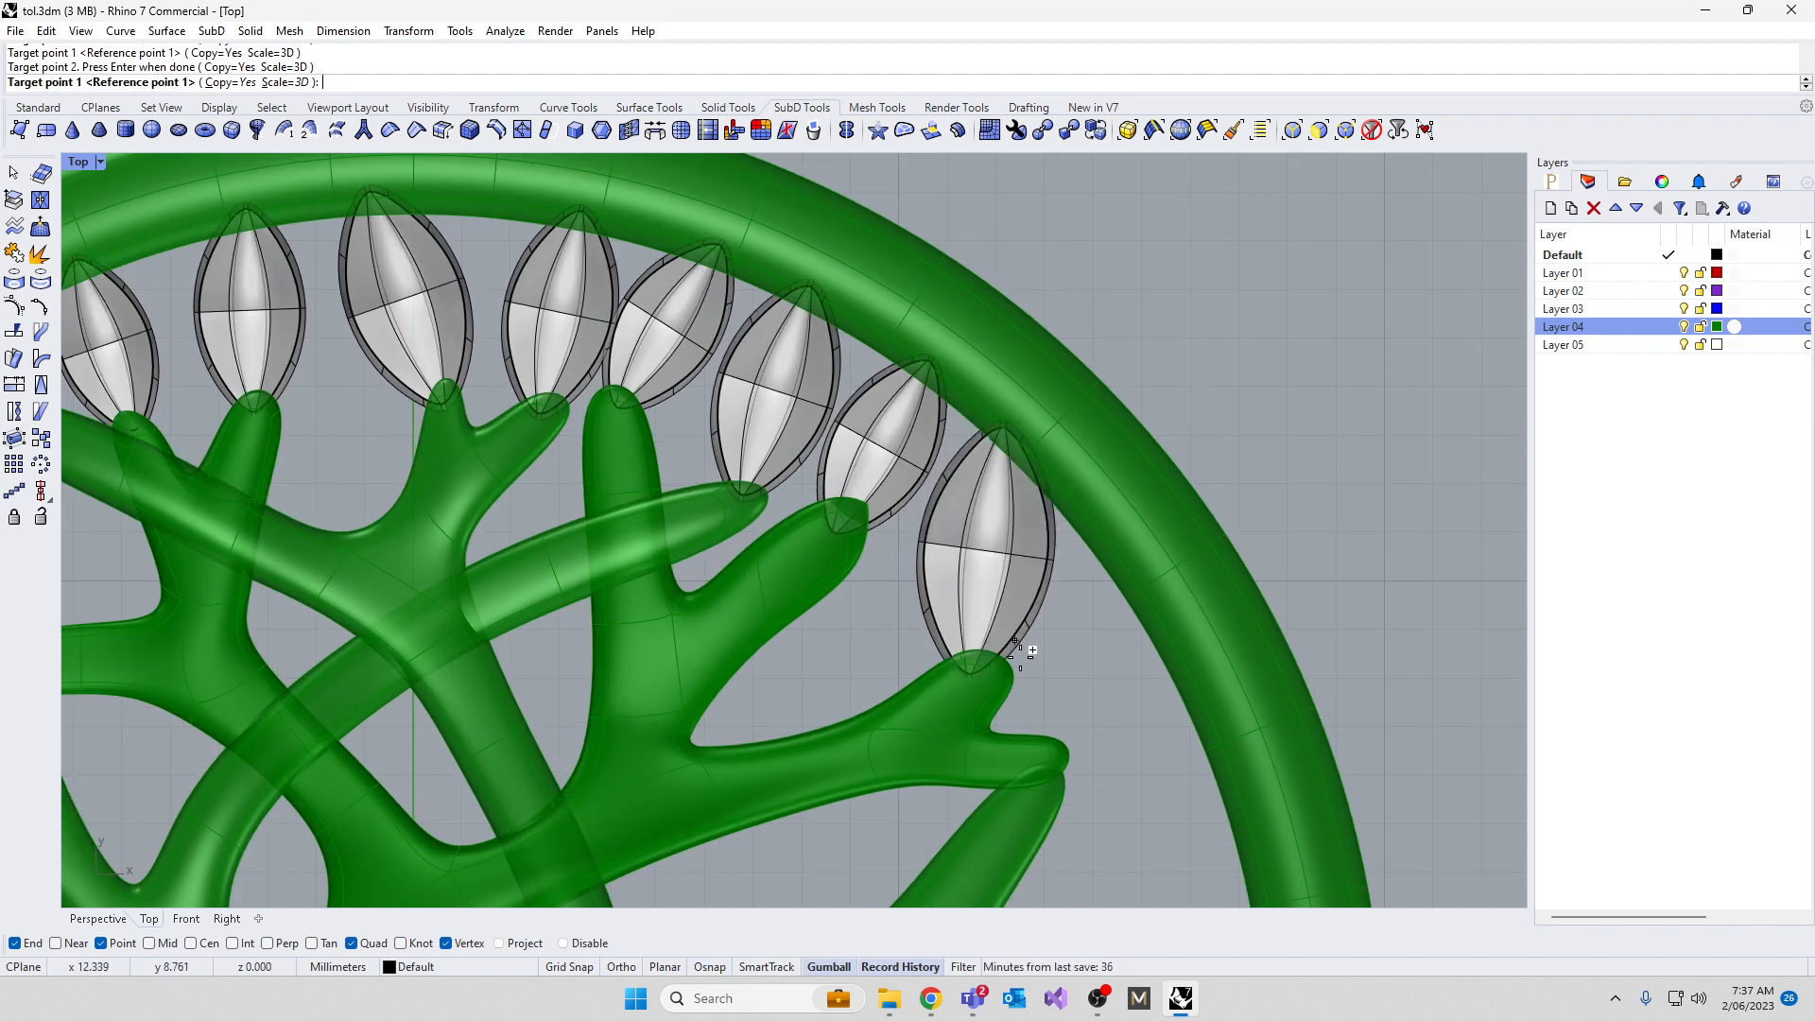
{"action": "scroll", "coordinate": [1053, 735], "scroll_direction": "up", "scroll_amount": 3}
{"action": "left_click", "coordinate": [1003, 793]}
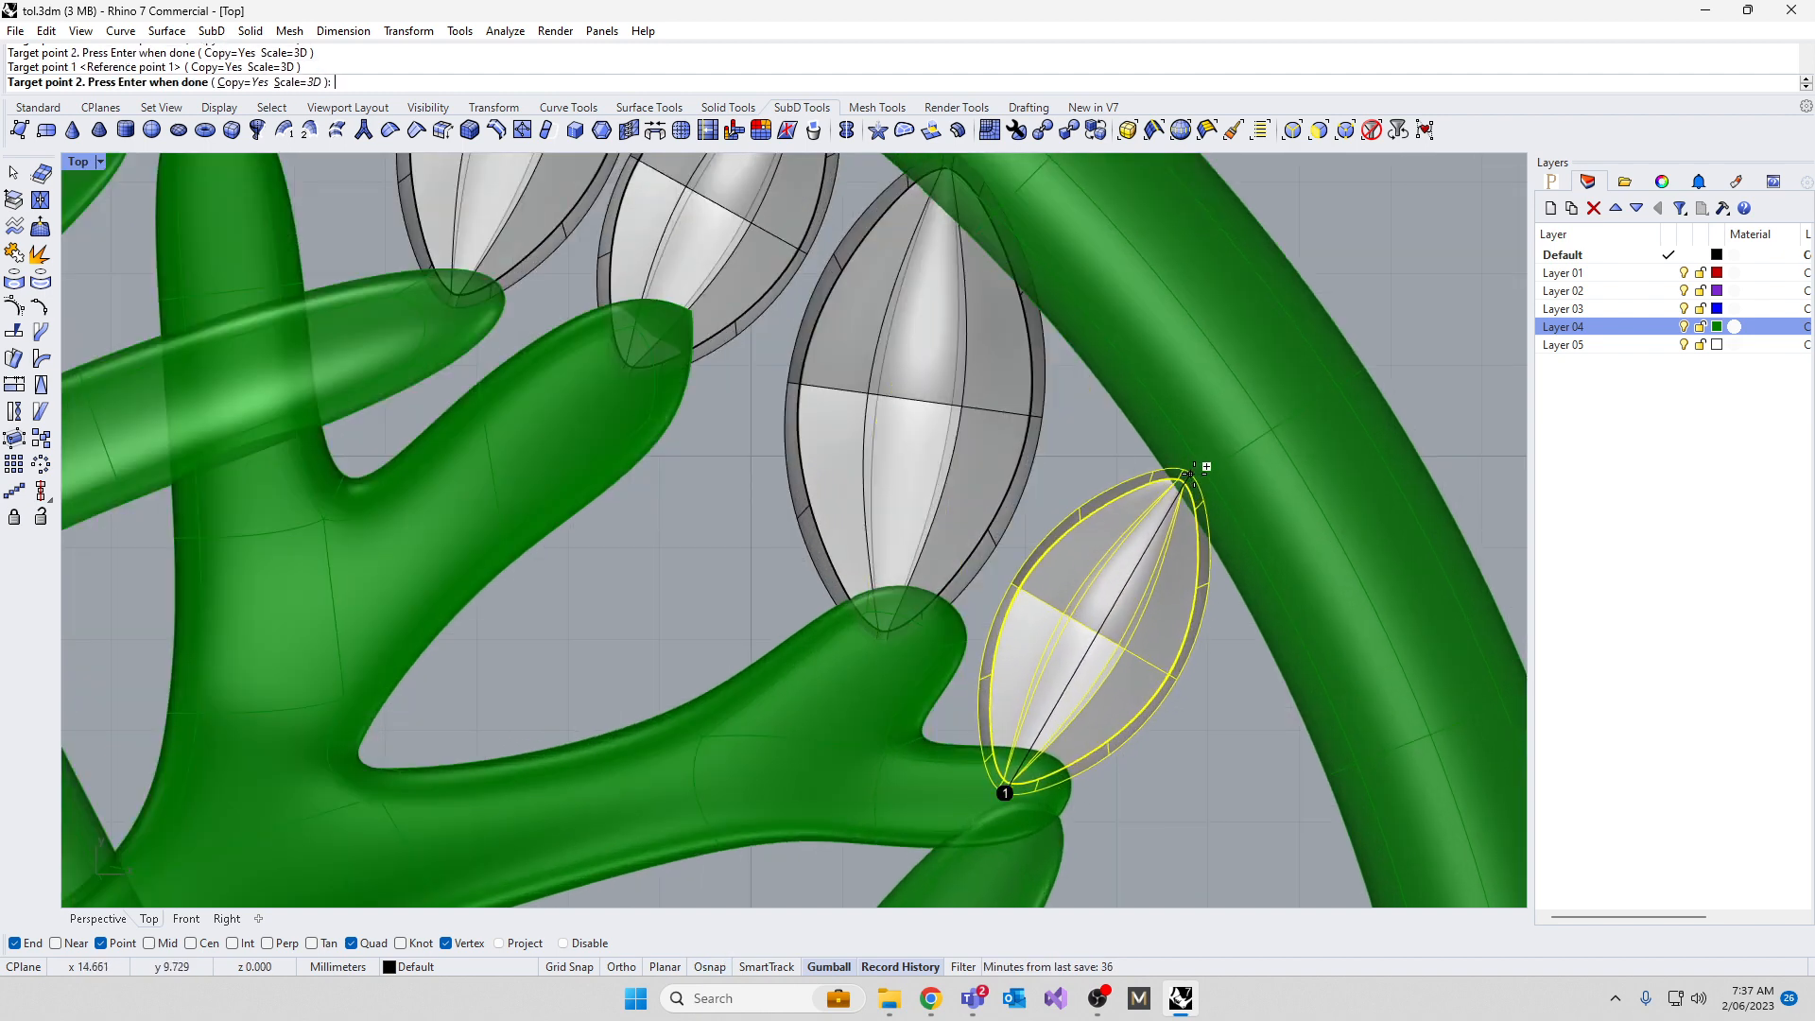
{"action": "left_click", "coordinate": [1213, 435]}
Place leaf copies from both tips of the branch just above the red X axis on the tree's right side to the ring
{"action": "scroll", "coordinate": [1113, 575], "scroll_direction": "down", "scroll_amount": 3}
{"action": "scroll", "coordinate": [972, 514], "scroll_direction": "up", "scroll_amount": 2}
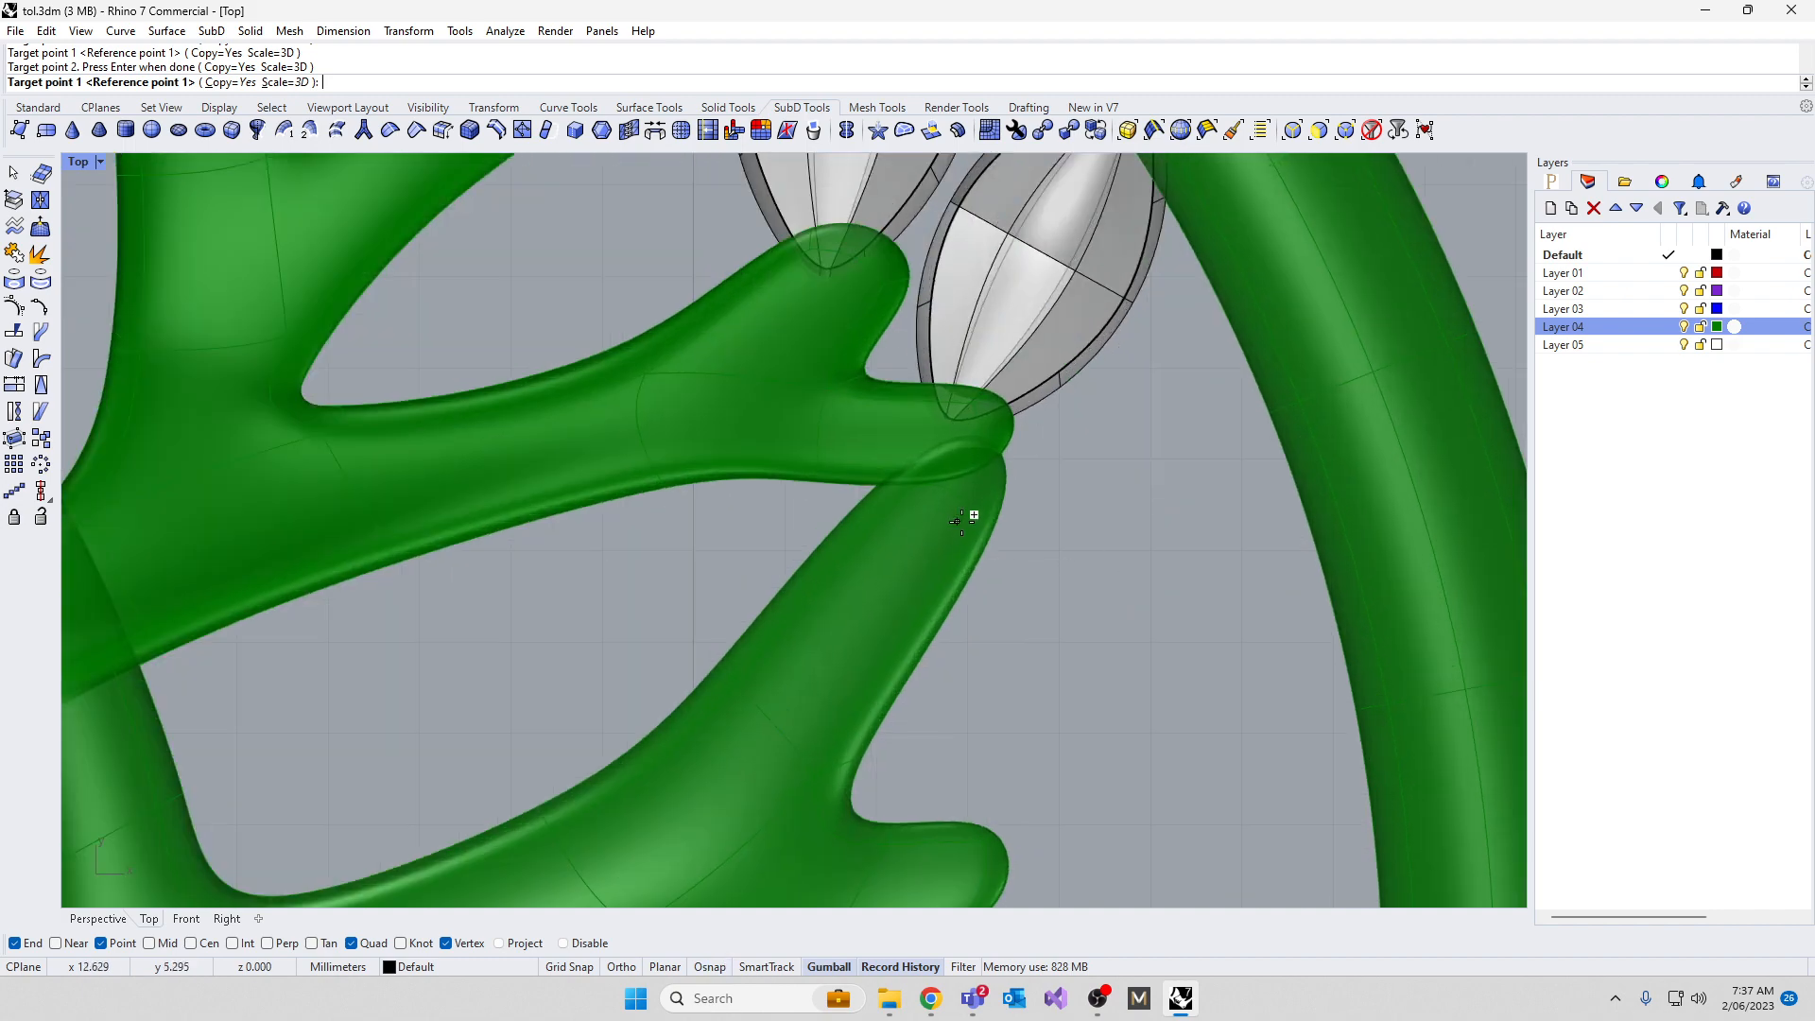
{"action": "left_click", "coordinate": [923, 538]}
{"action": "left_click", "coordinate": [1326, 416]}
{"action": "scroll", "coordinate": [973, 466], "scroll_direction": "down", "scroll_amount": 3}
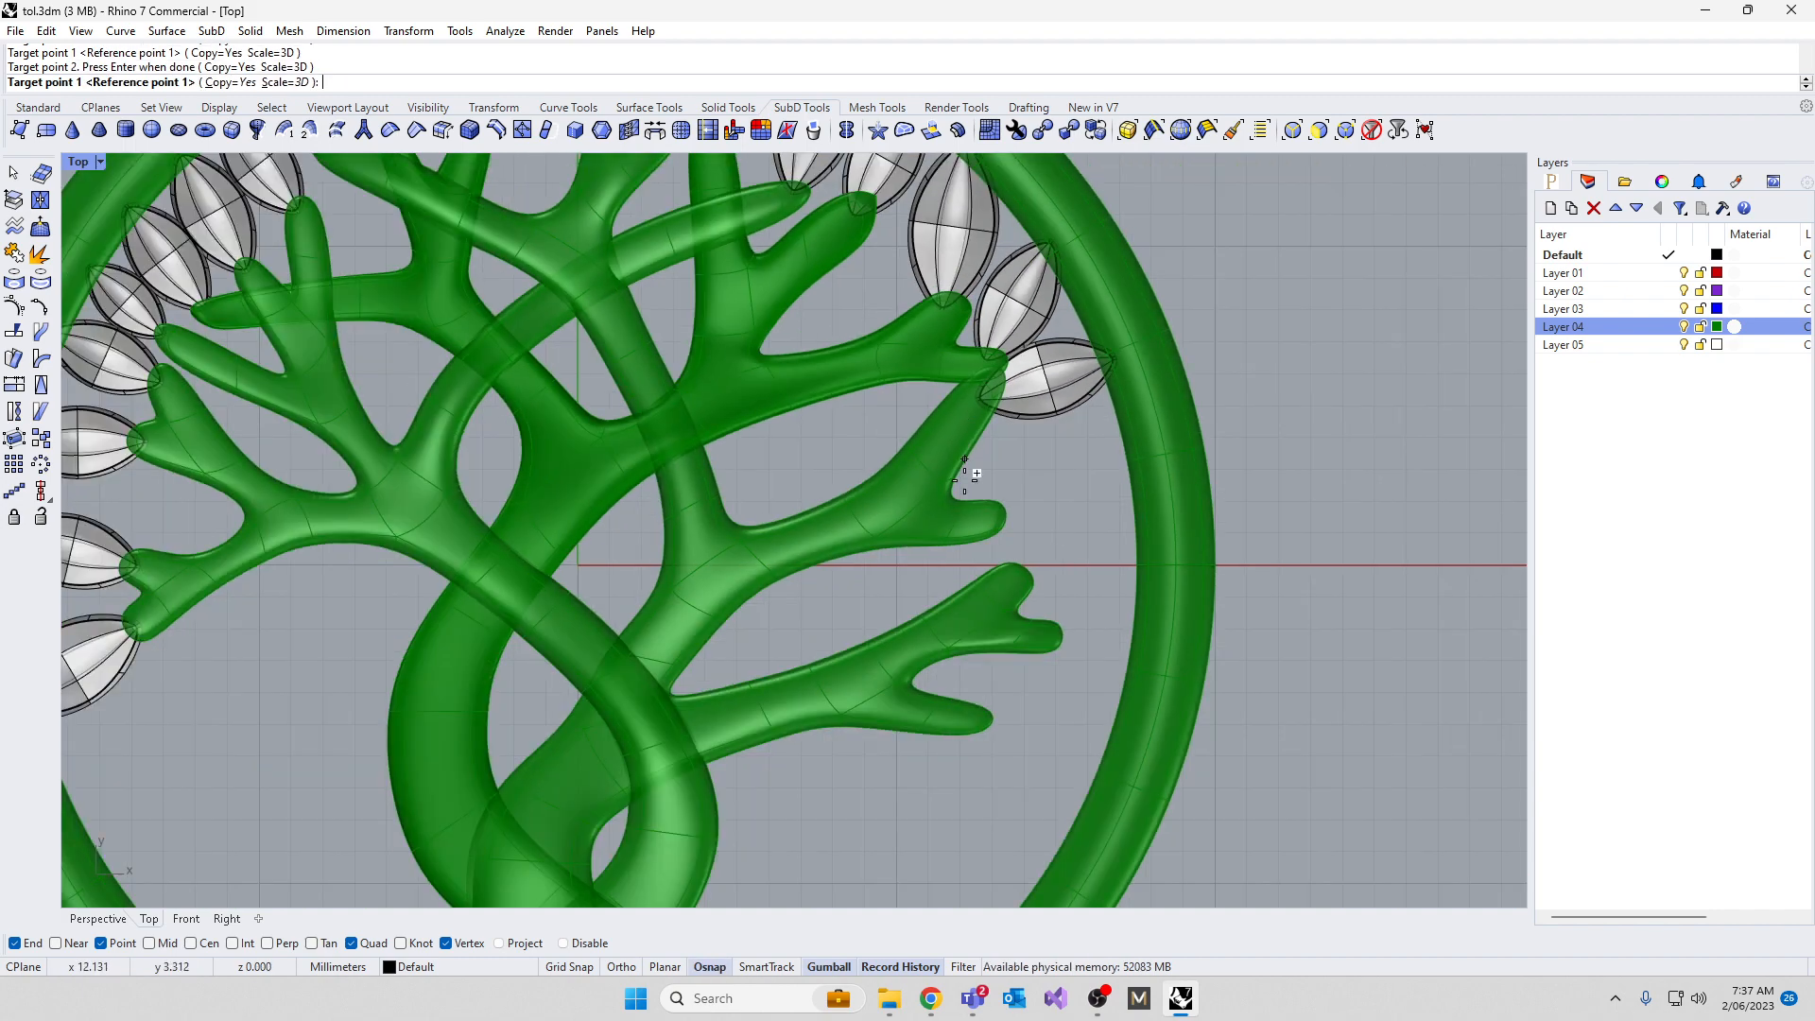
{"action": "scroll", "coordinate": [1021, 458], "scroll_direction": "up", "scroll_amount": 3}
{"action": "left_click", "coordinate": [991, 458]}
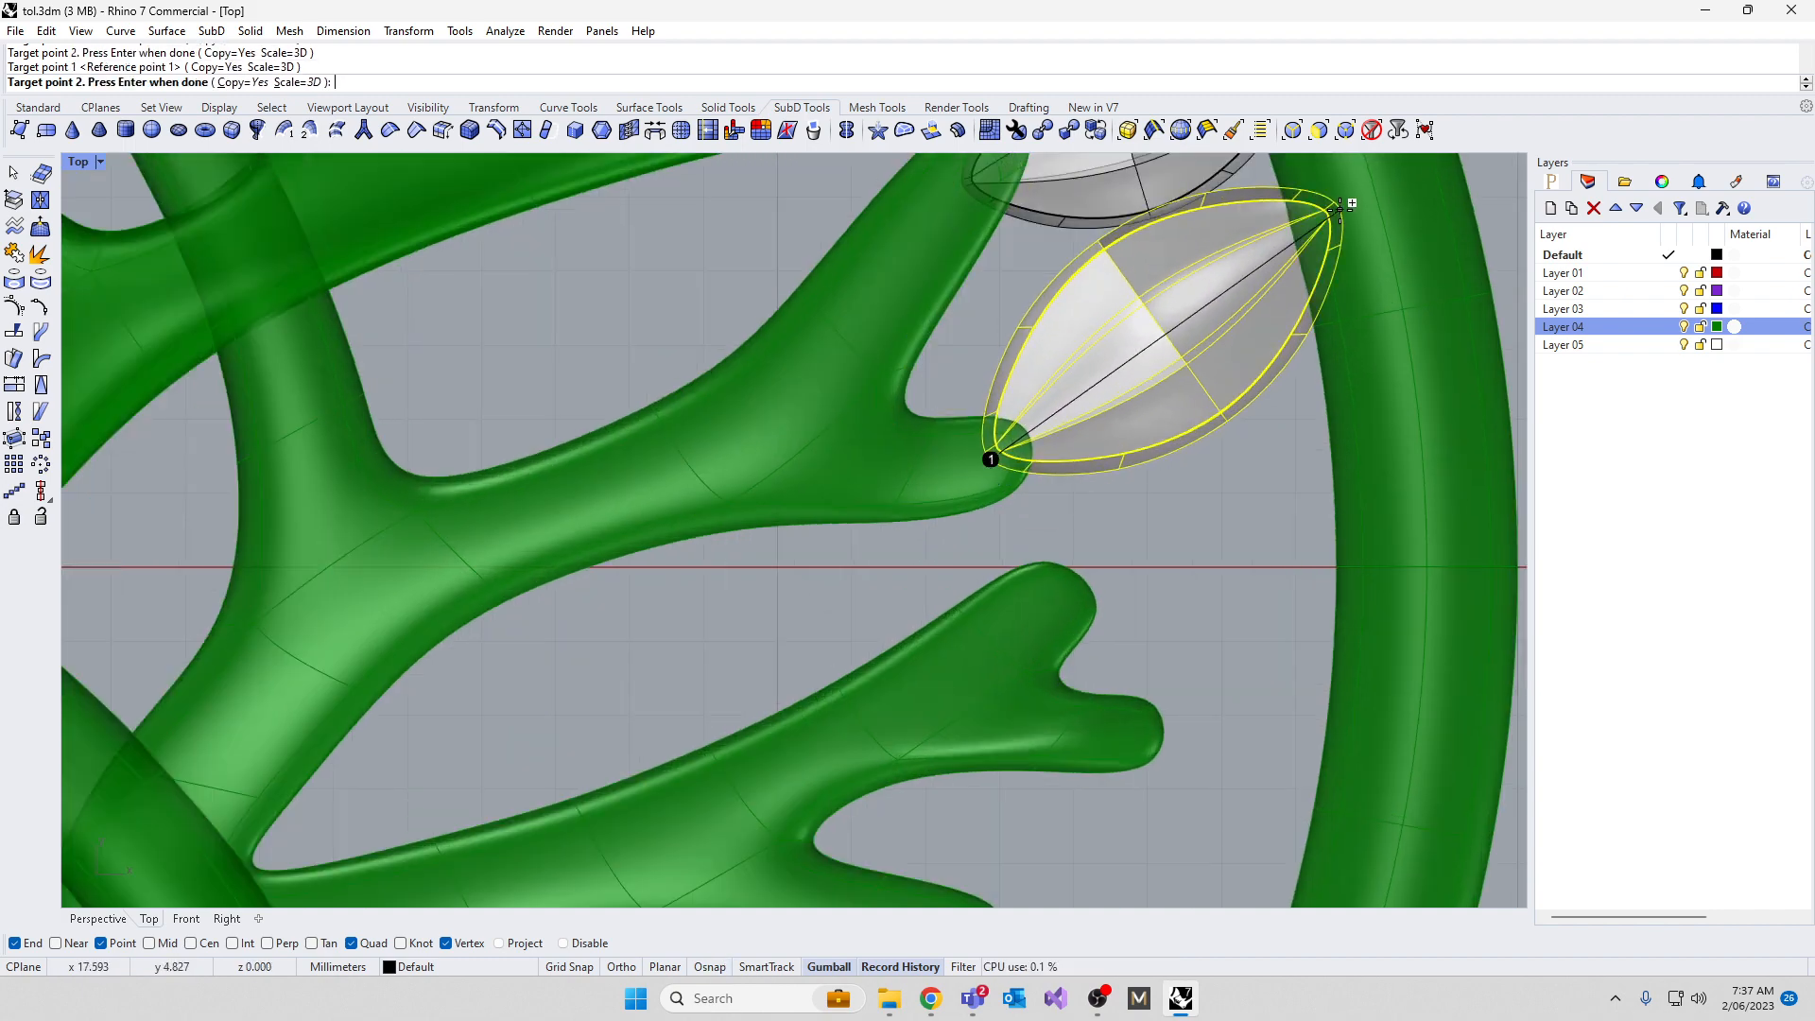
{"action": "left_click", "coordinate": [1335, 221]}
Place leaf copies from the three tips of the tree's lowest right branch to the outer ring
{"action": "left_click", "coordinate": [1036, 612]}
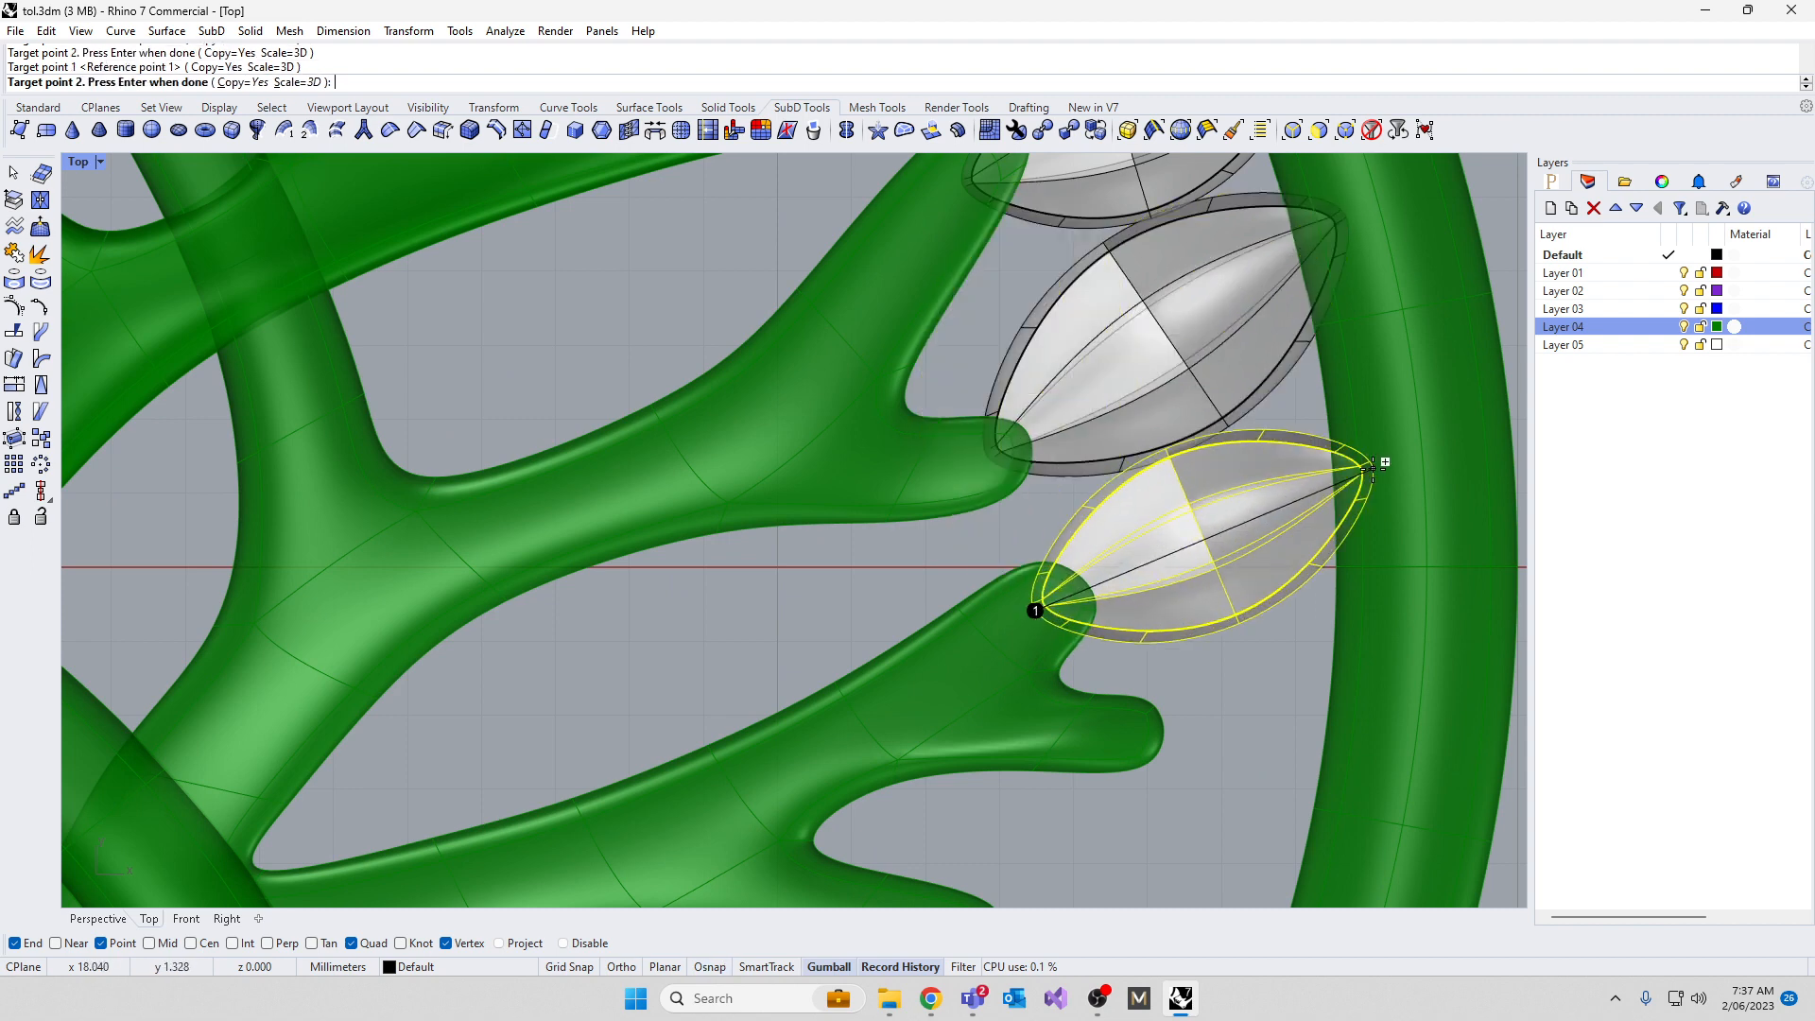
{"action": "left_click", "coordinate": [1387, 476]}
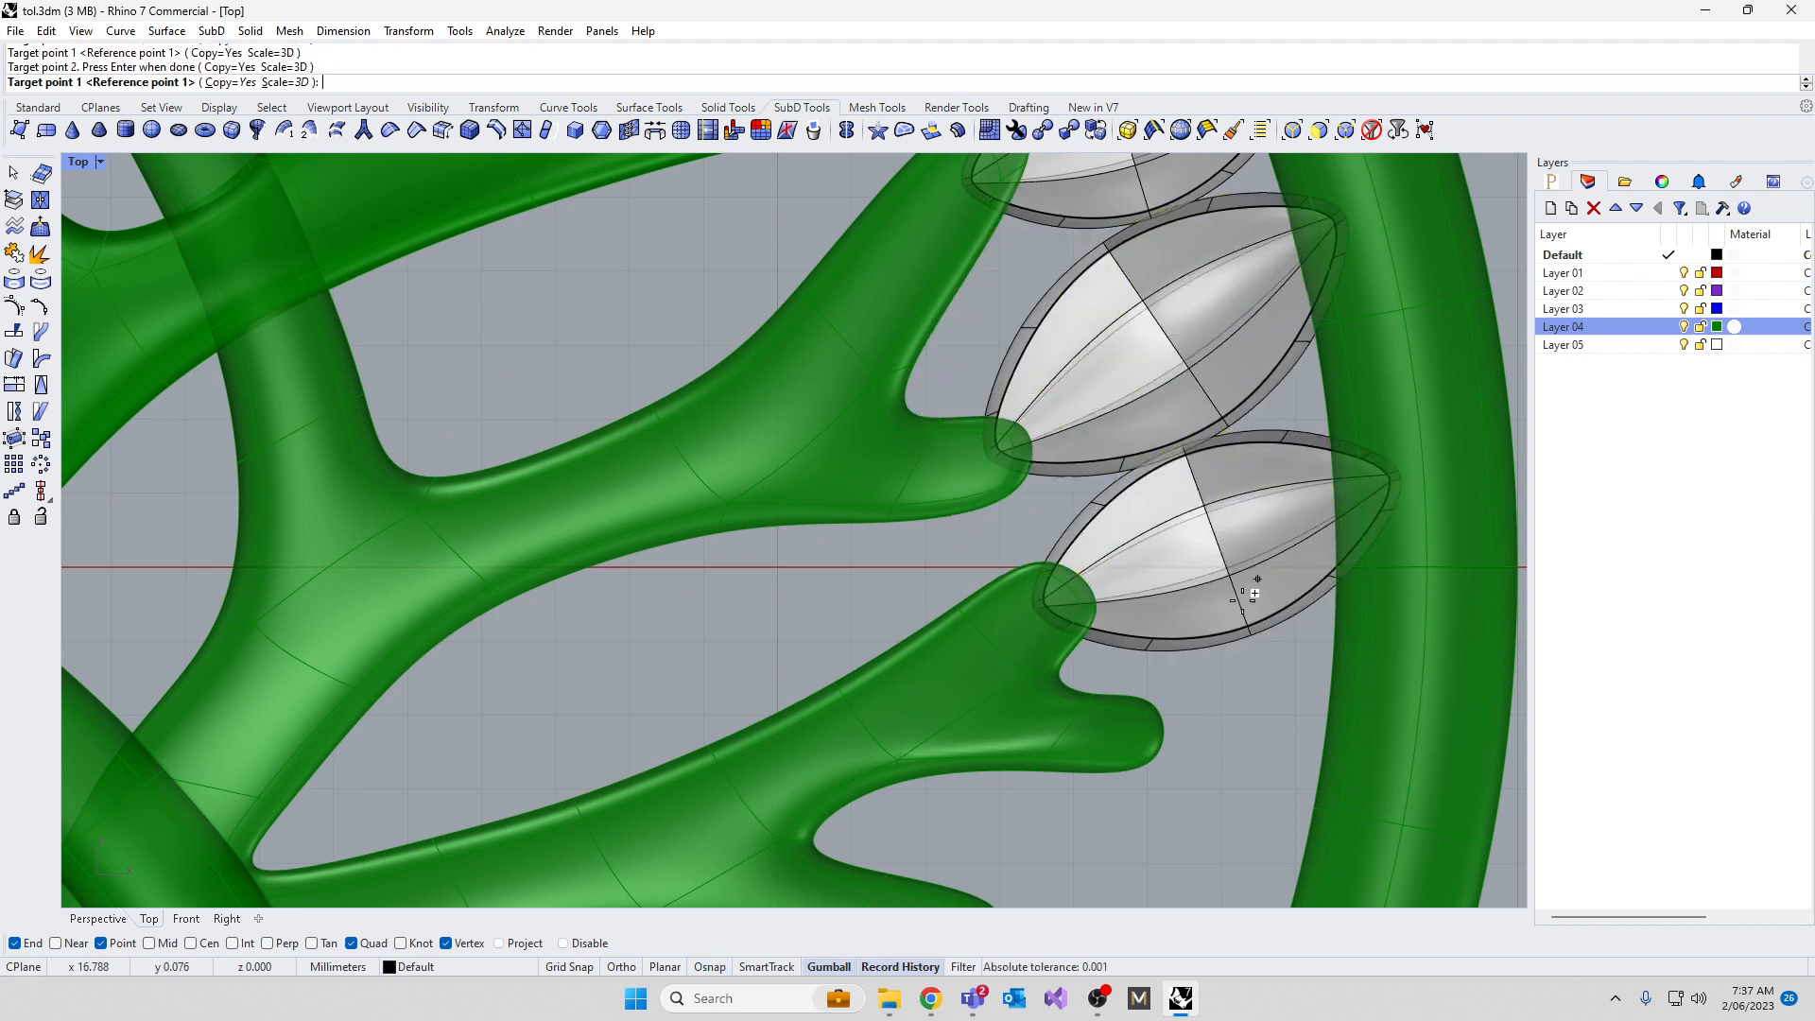
{"action": "left_click", "coordinate": [1107, 740]}
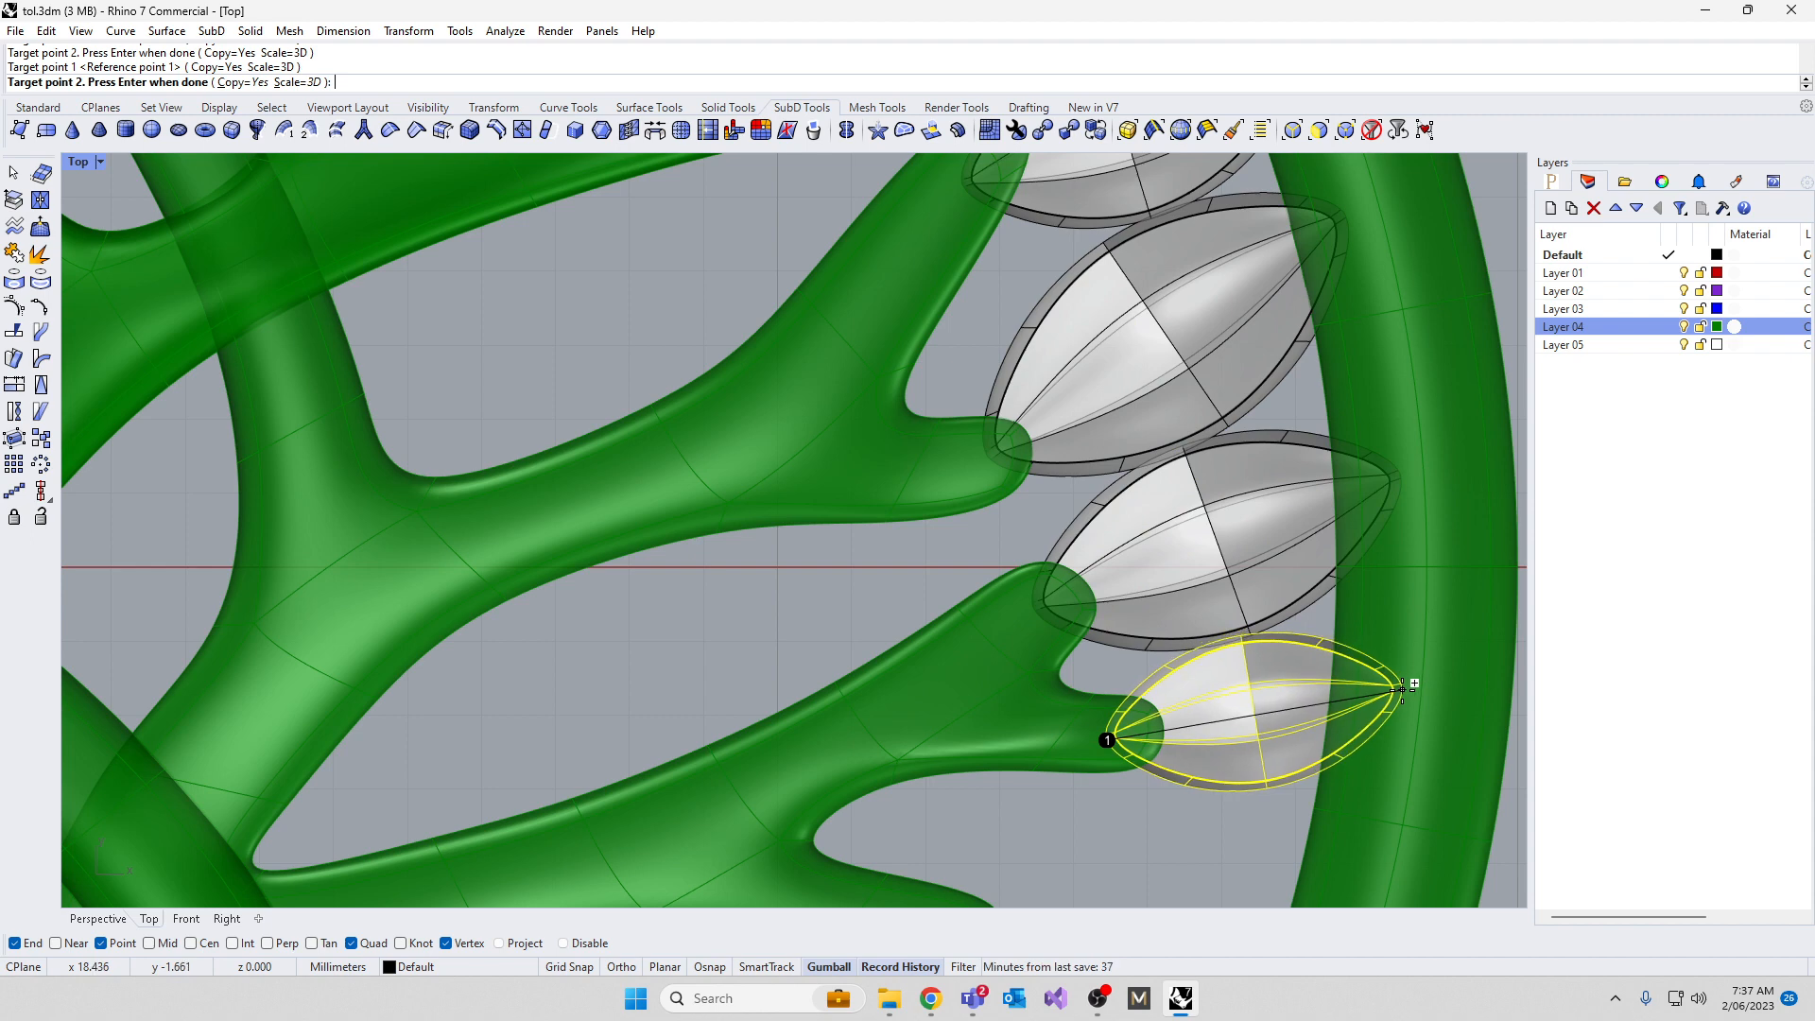
{"action": "left_click", "coordinate": [1402, 687]}
{"action": "scroll", "coordinate": [1087, 472], "scroll_direction": "down", "scroll_amount": 5}
{"action": "scroll", "coordinate": [983, 472], "scroll_direction": "up", "scroll_amount": 5}
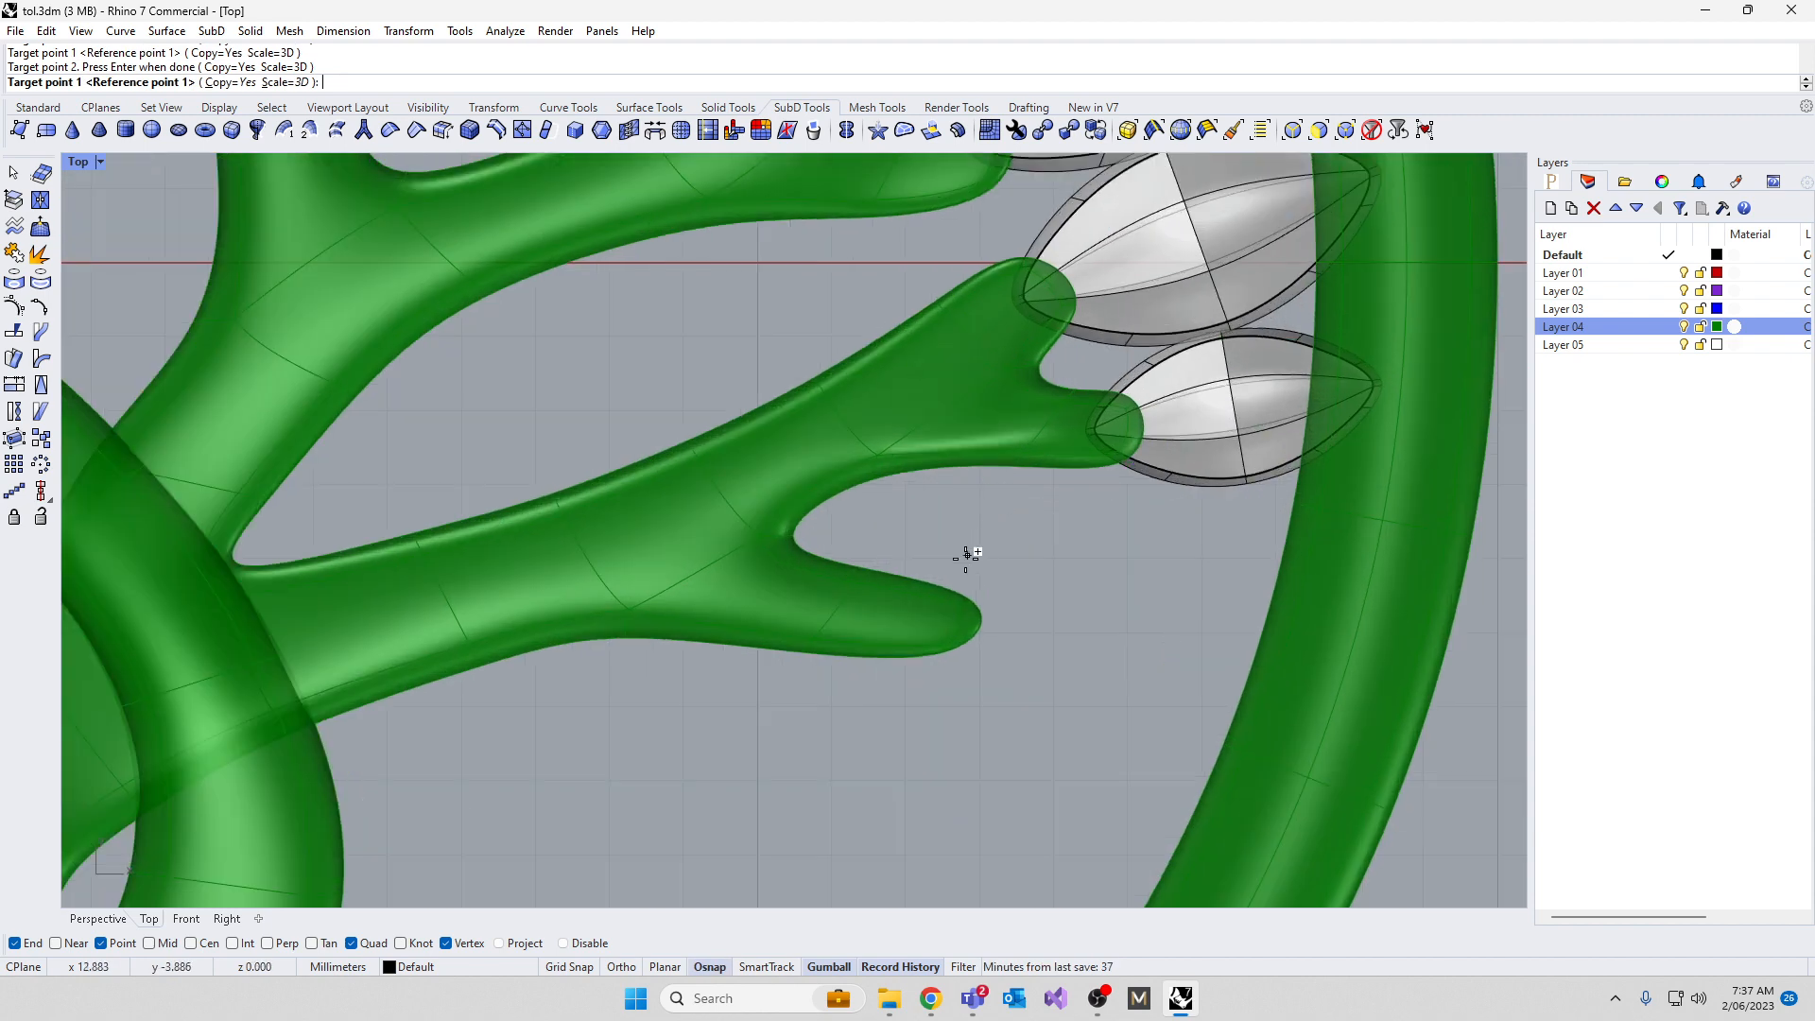
{"action": "left_click", "coordinate": [935, 624]}
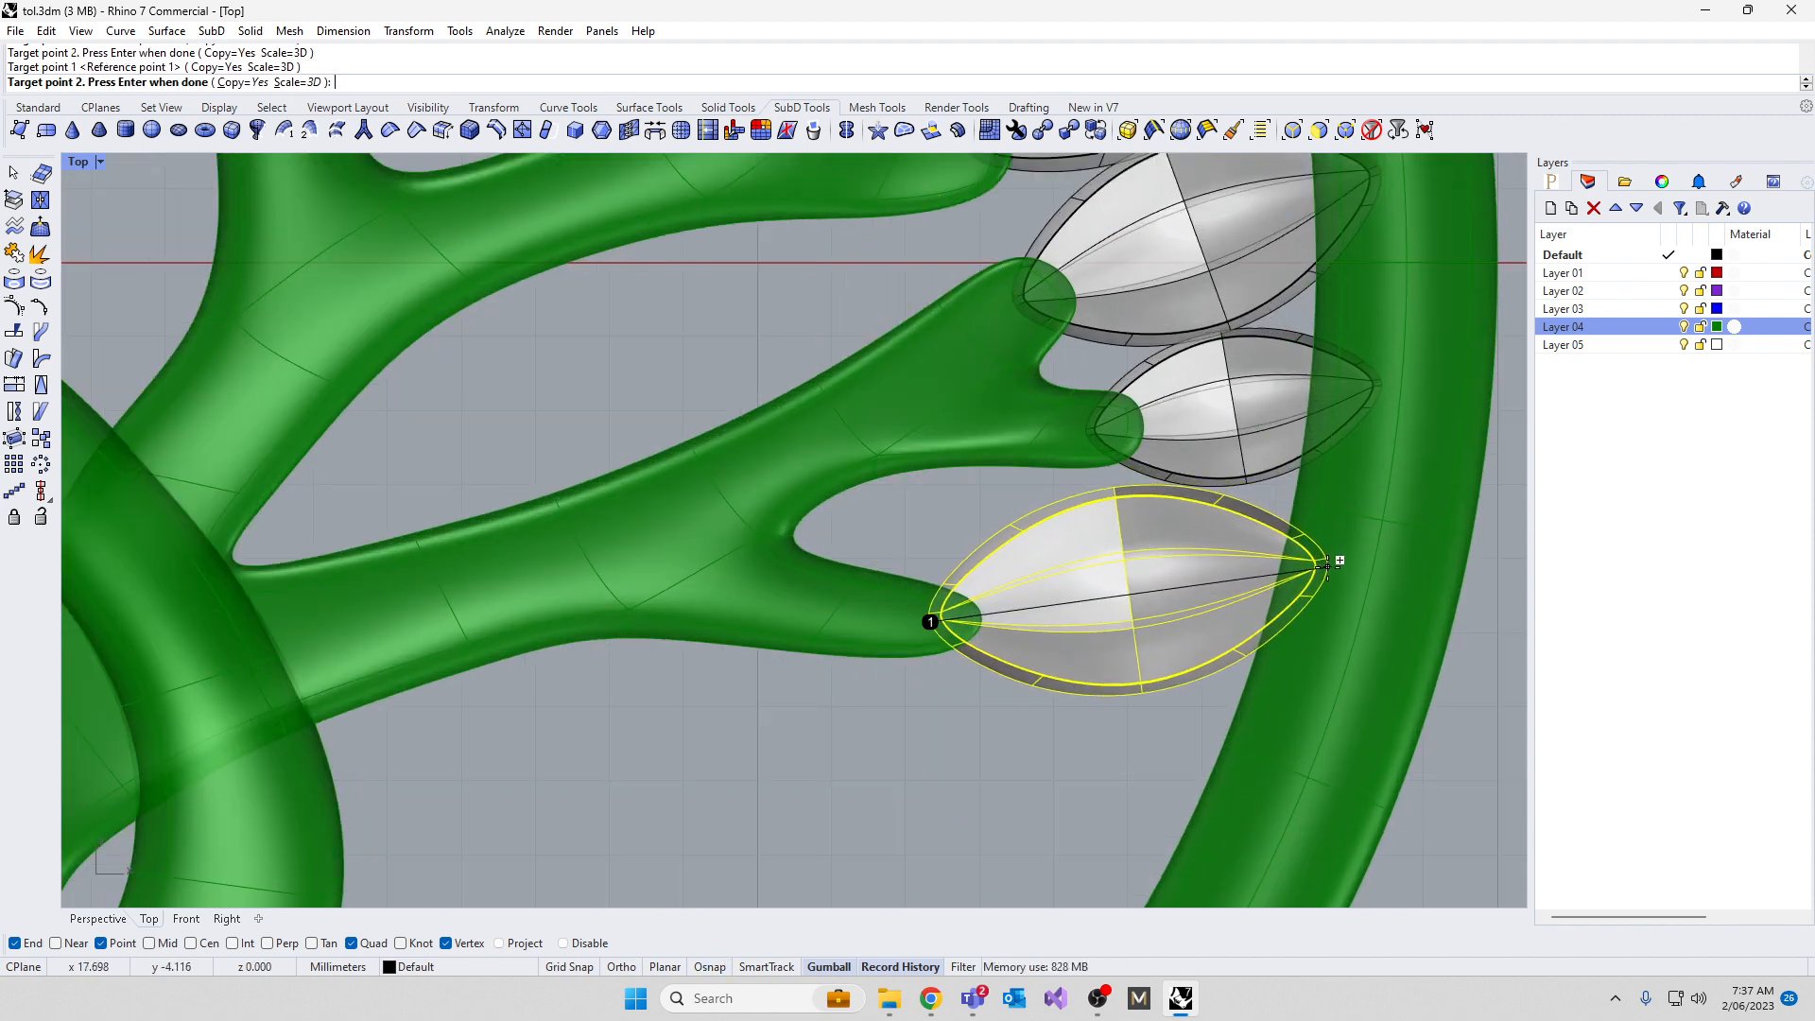
{"action": "left_click", "coordinate": [1337, 559]}
Add a small leaf copy angled downward from the underside of the lowest right branch's bottom tip
{"action": "scroll", "coordinate": [1324, 568], "scroll_direction": "down", "scroll_amount": 6}
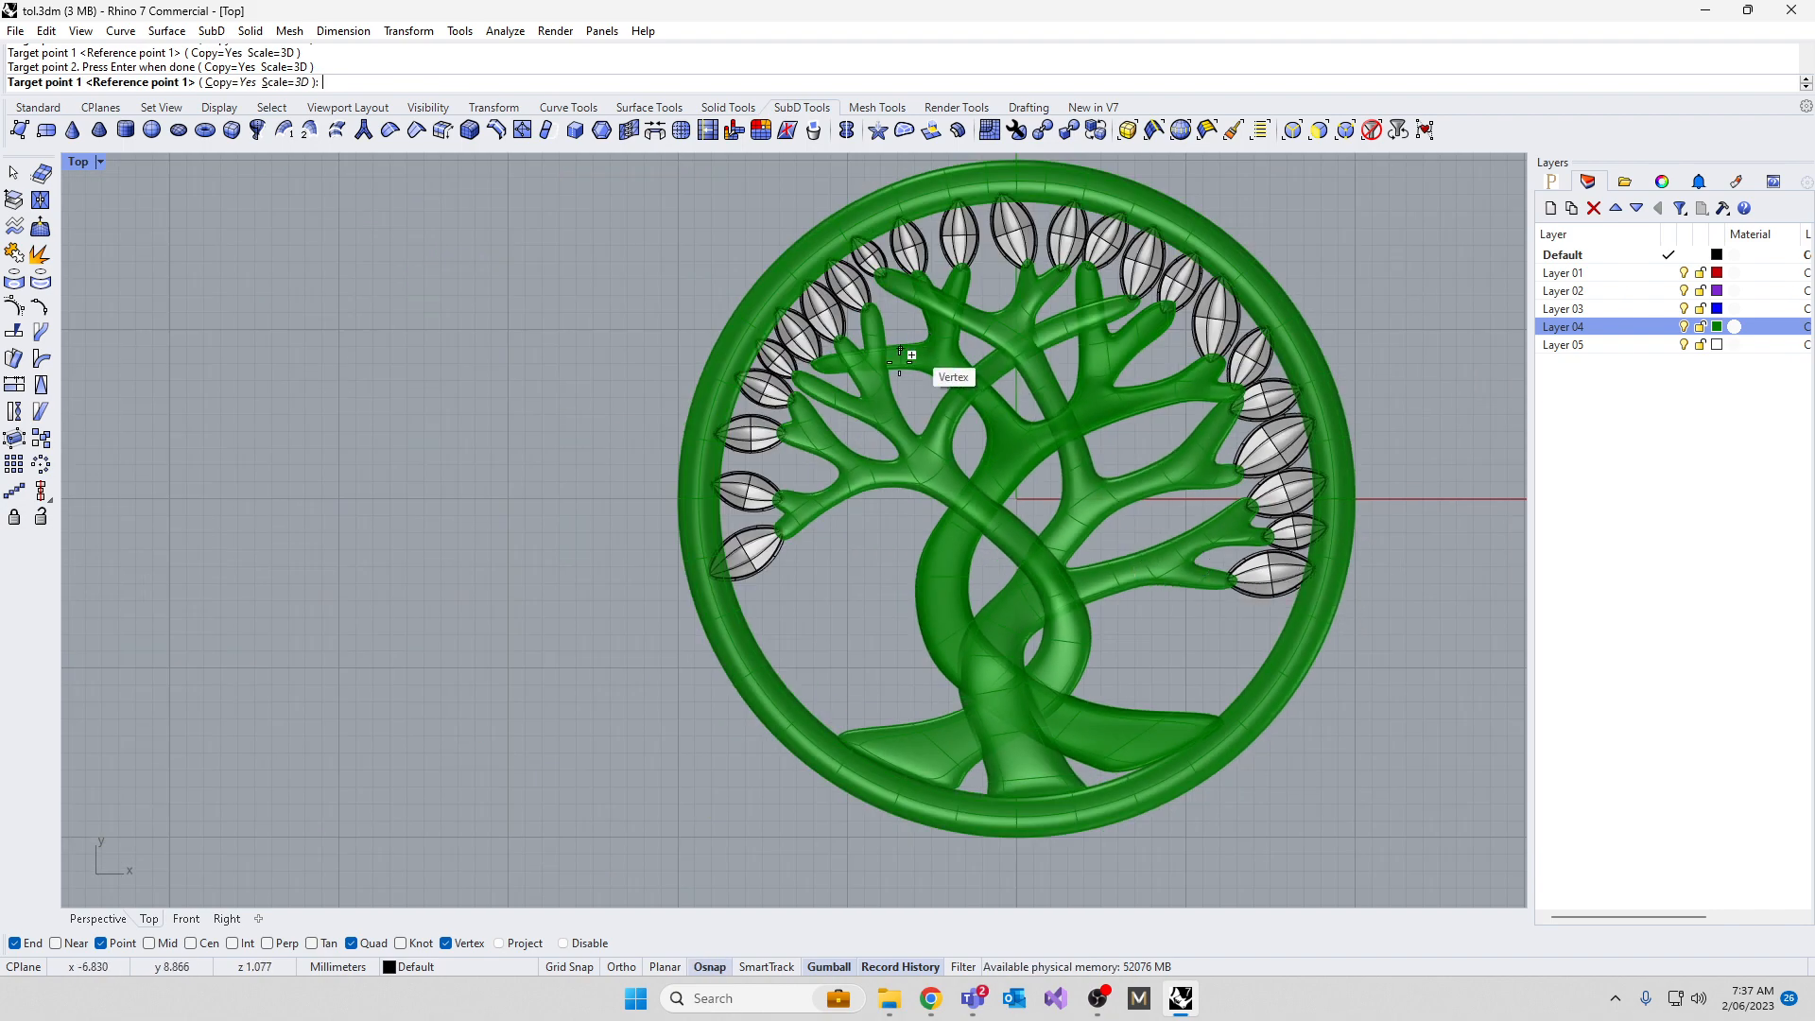
{"action": "scroll", "coordinate": [1320, 656], "scroll_direction": "up", "scroll_amount": 5}
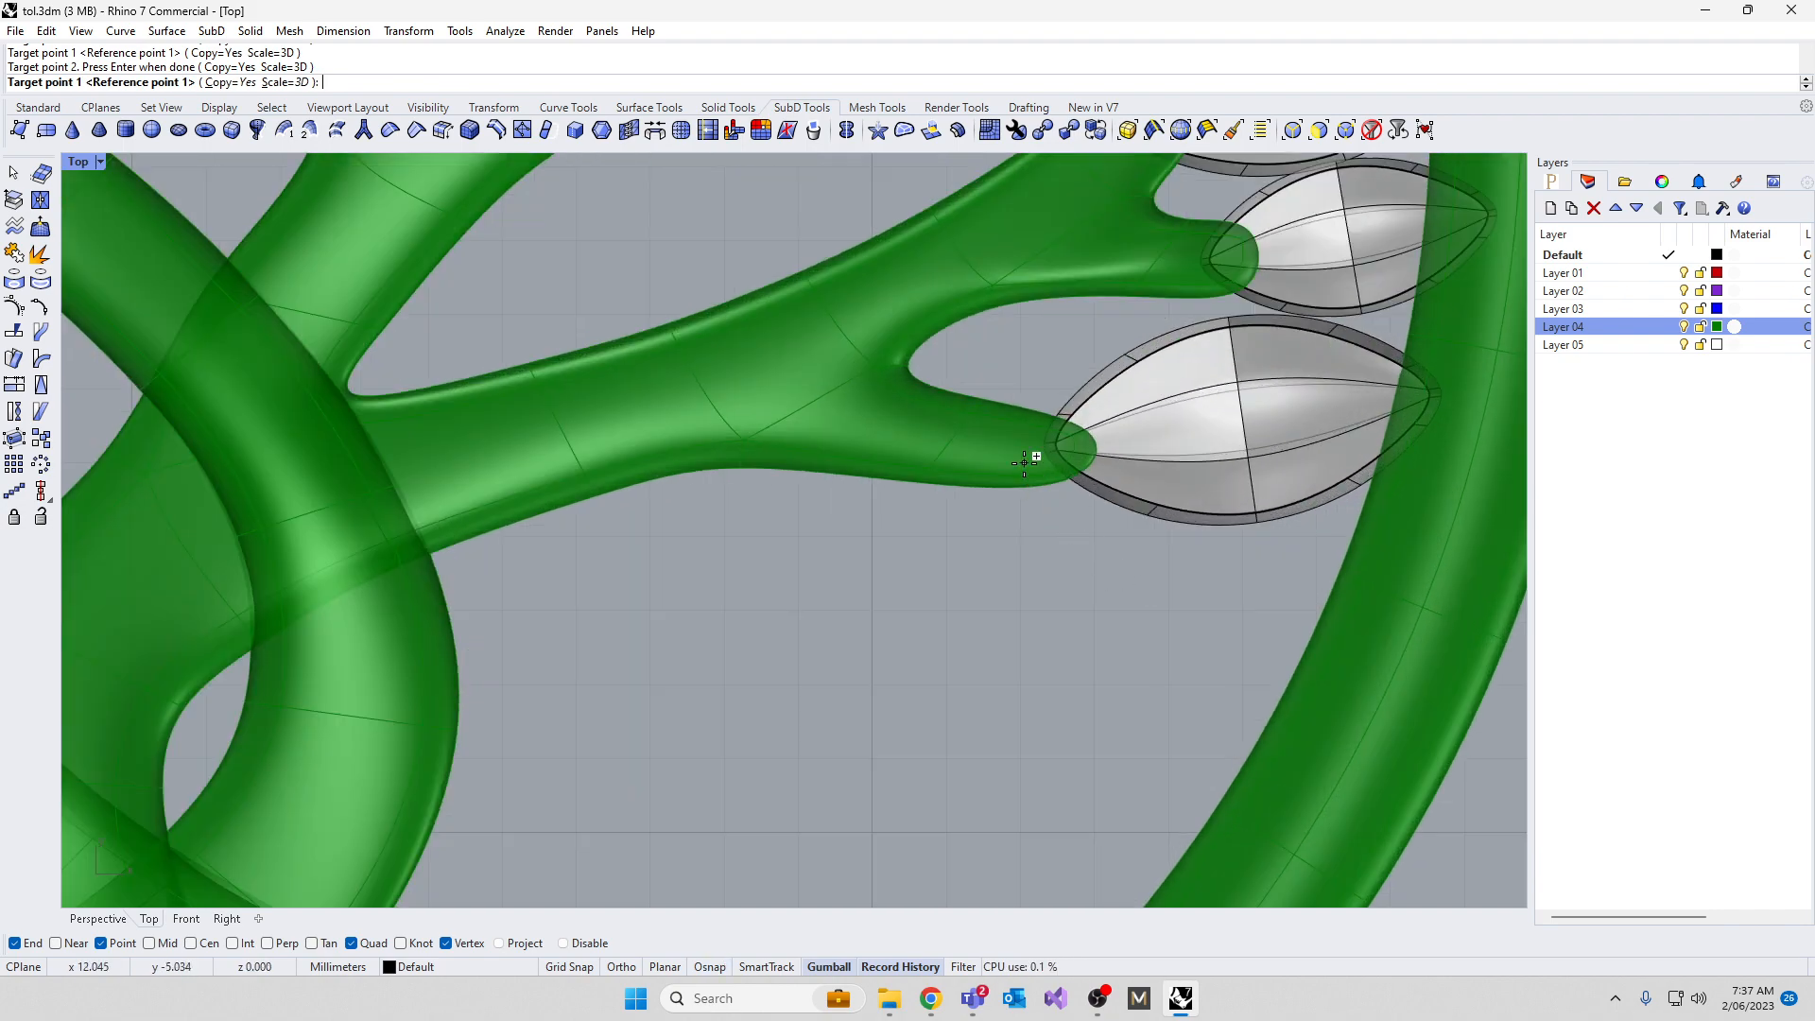
{"action": "left_click", "coordinate": [1026, 462]}
{"action": "left_click", "coordinate": [1110, 580]}
{"action": "scroll", "coordinate": [1110, 580], "scroll_direction": "down", "scroll_amount": 5}
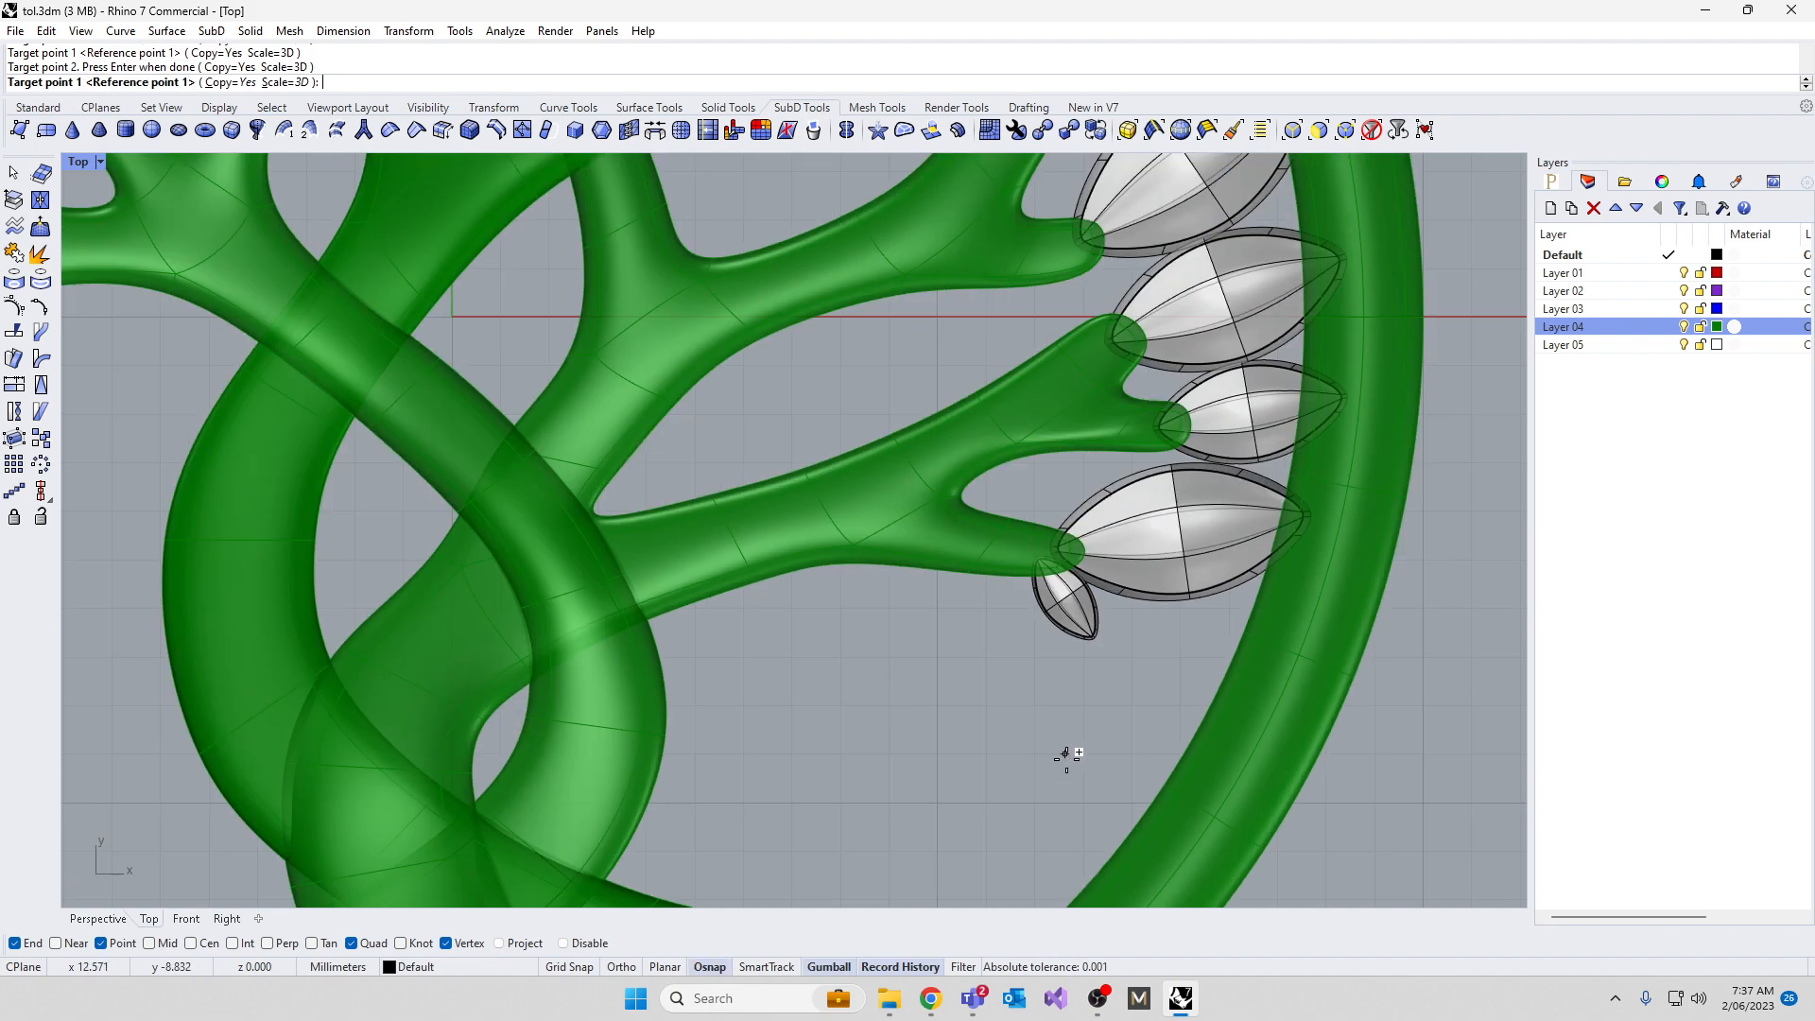
Add a small leaf copy angled up and left from the upper edge of the upper right forked branch
{"action": "scroll", "coordinate": [1066, 517], "scroll_direction": "up", "scroll_amount": 3}
{"action": "scroll", "coordinate": [1096, 598], "scroll_direction": "down", "scroll_amount": 5}
{"action": "scroll", "coordinate": [1045, 600], "scroll_direction": "up", "scroll_amount": 6}
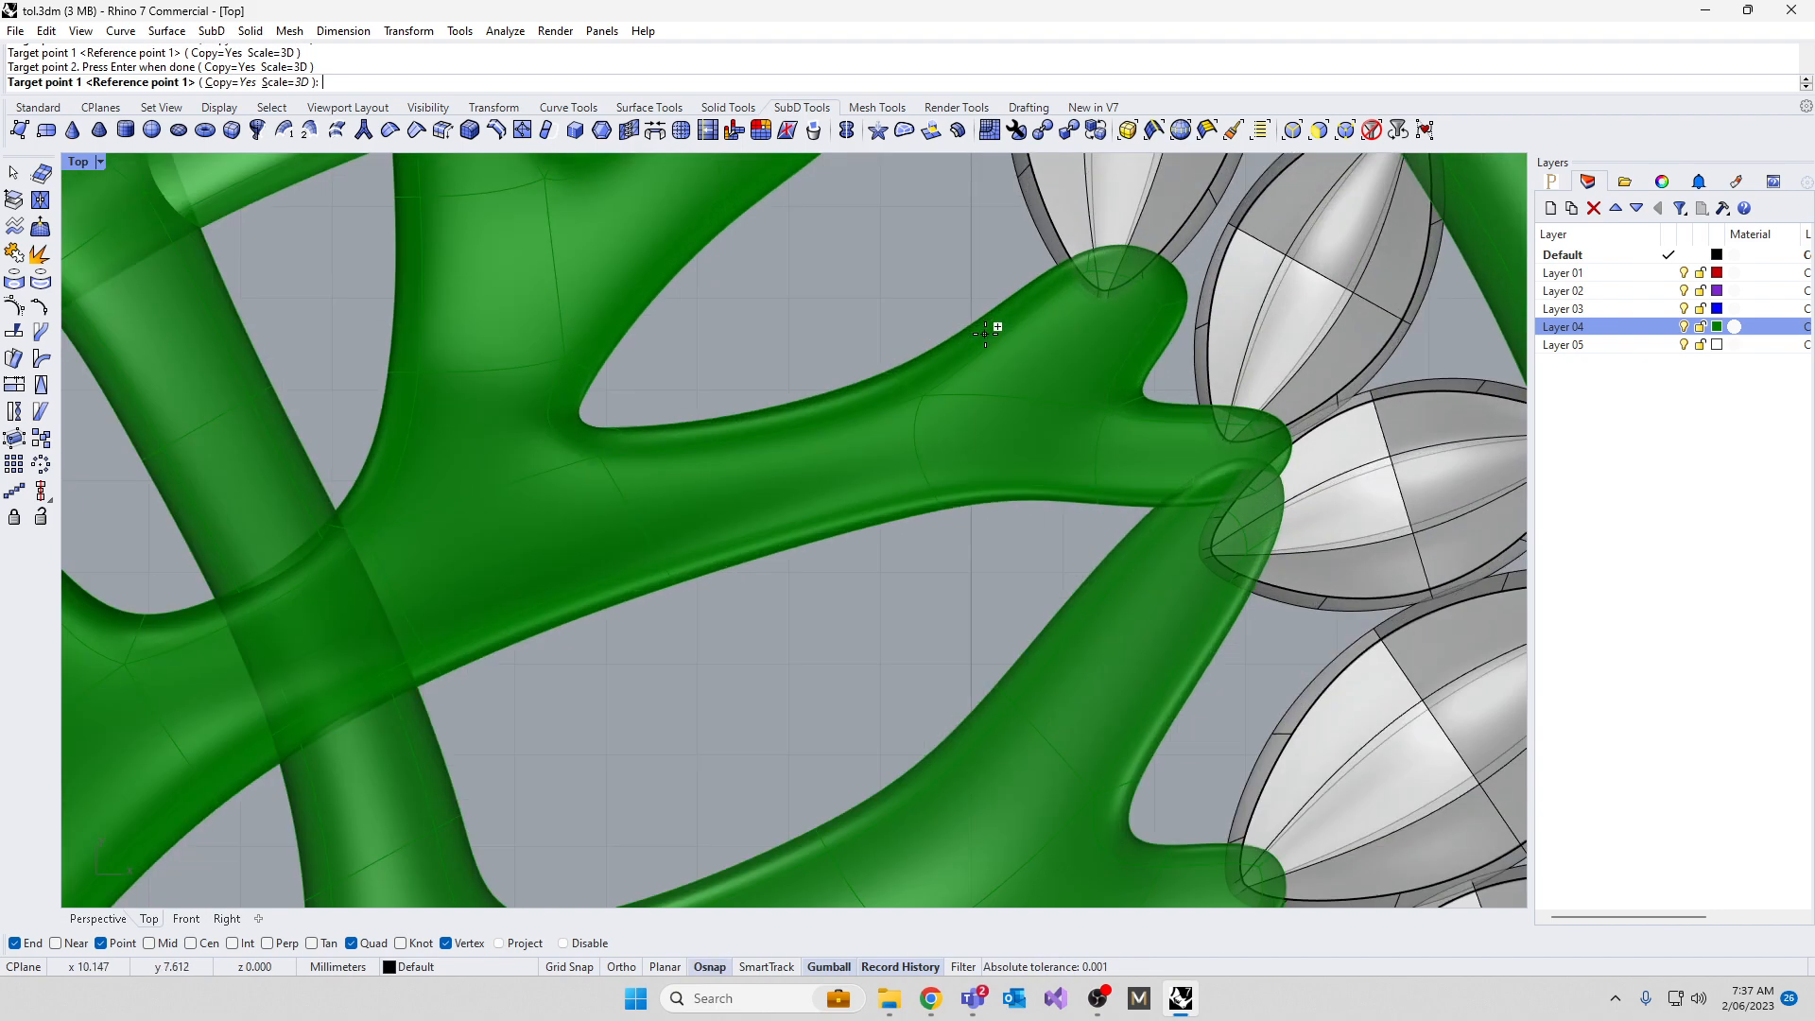
{"action": "left_click", "coordinate": [1058, 325]}
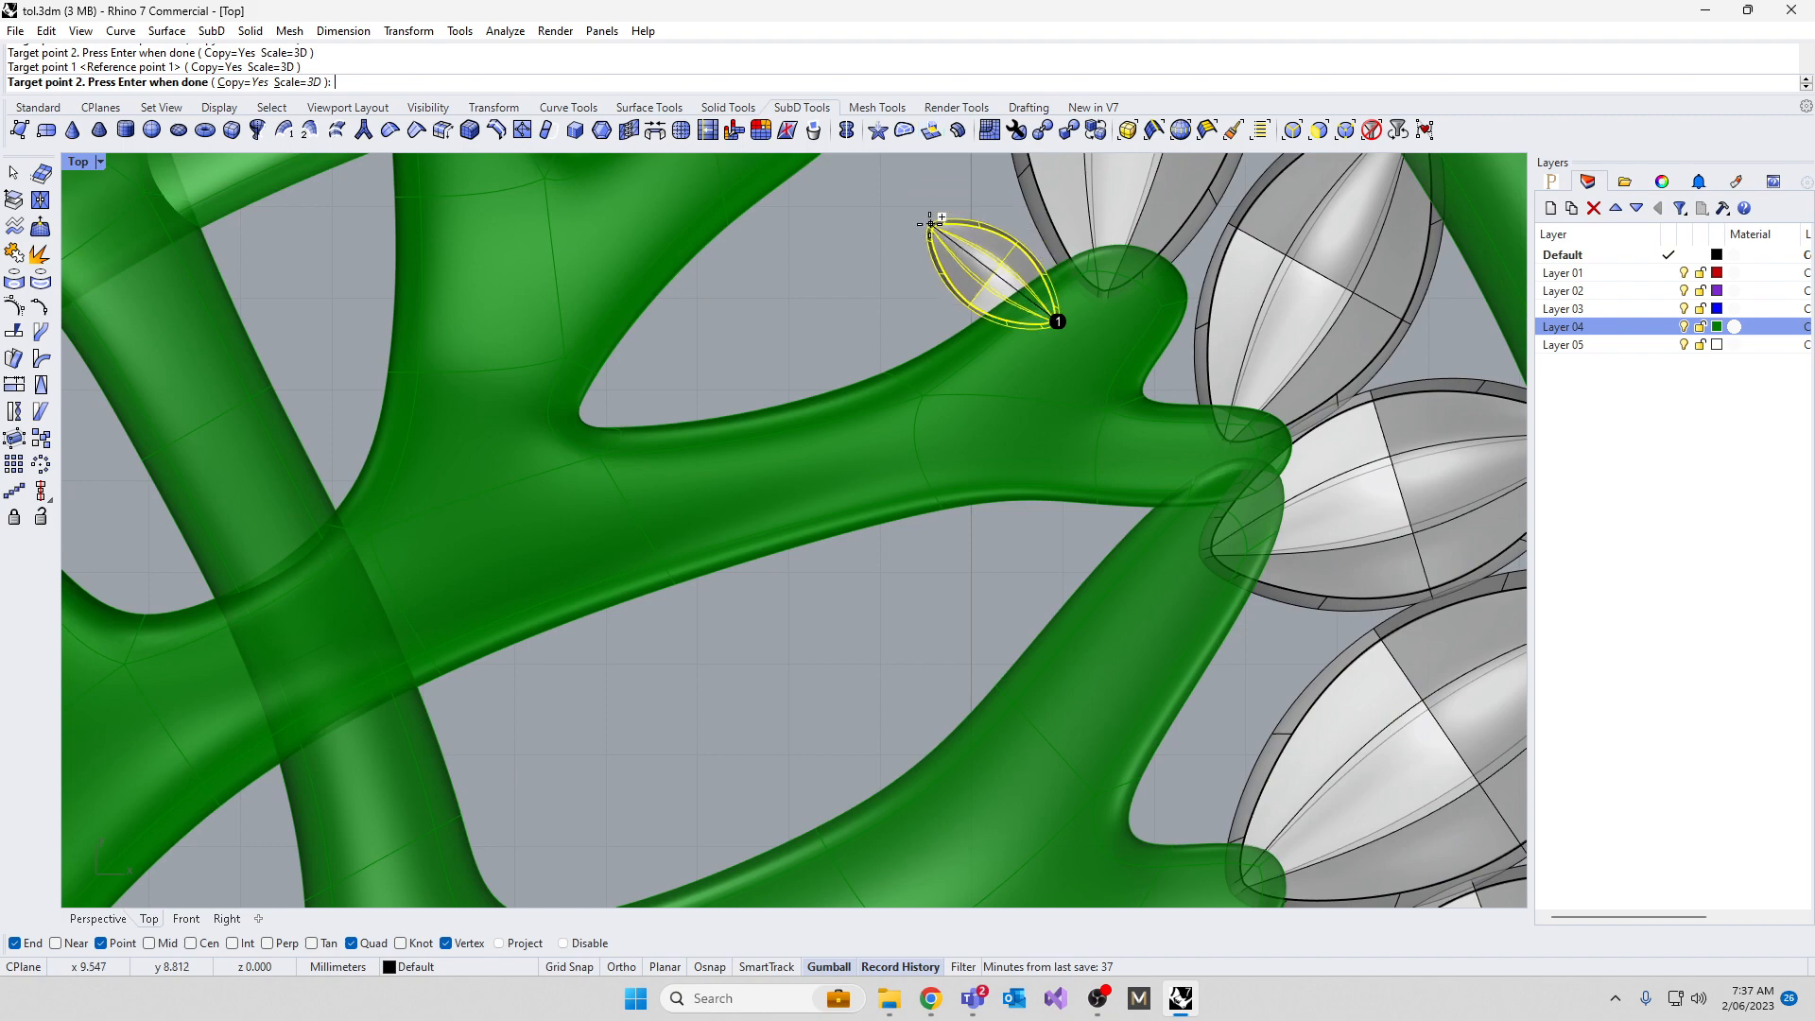
{"action": "left_click", "coordinate": [936, 246]}
Add a small, nearly horizontal leaf copy in the gap between the upright upper-left branch tip and the central top fork
{"action": "scroll", "coordinate": [1189, 655], "scroll_direction": "down", "scroll_amount": 5}
{"action": "scroll", "coordinate": [741, 580], "scroll_direction": "down", "scroll_amount": 2}
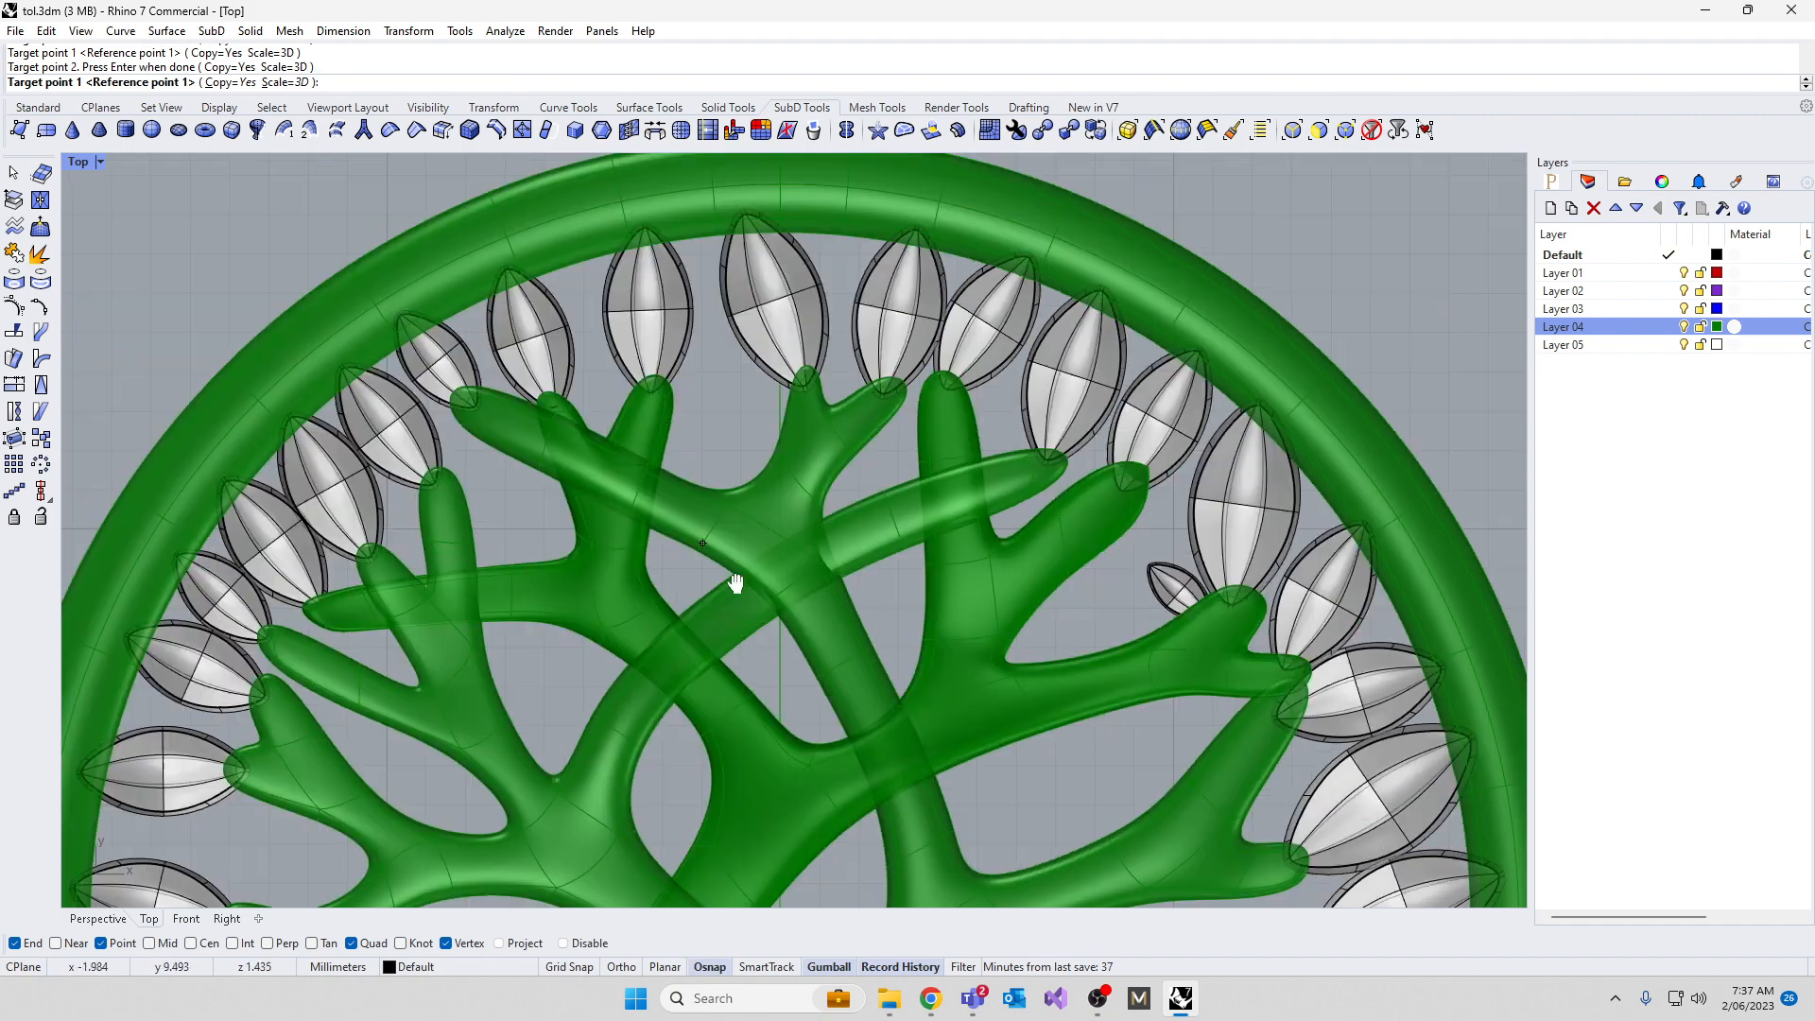
{"action": "scroll", "coordinate": [959, 649], "scroll_direction": "up", "scroll_amount": 6}
{"action": "left_click", "coordinate": [683, 534]}
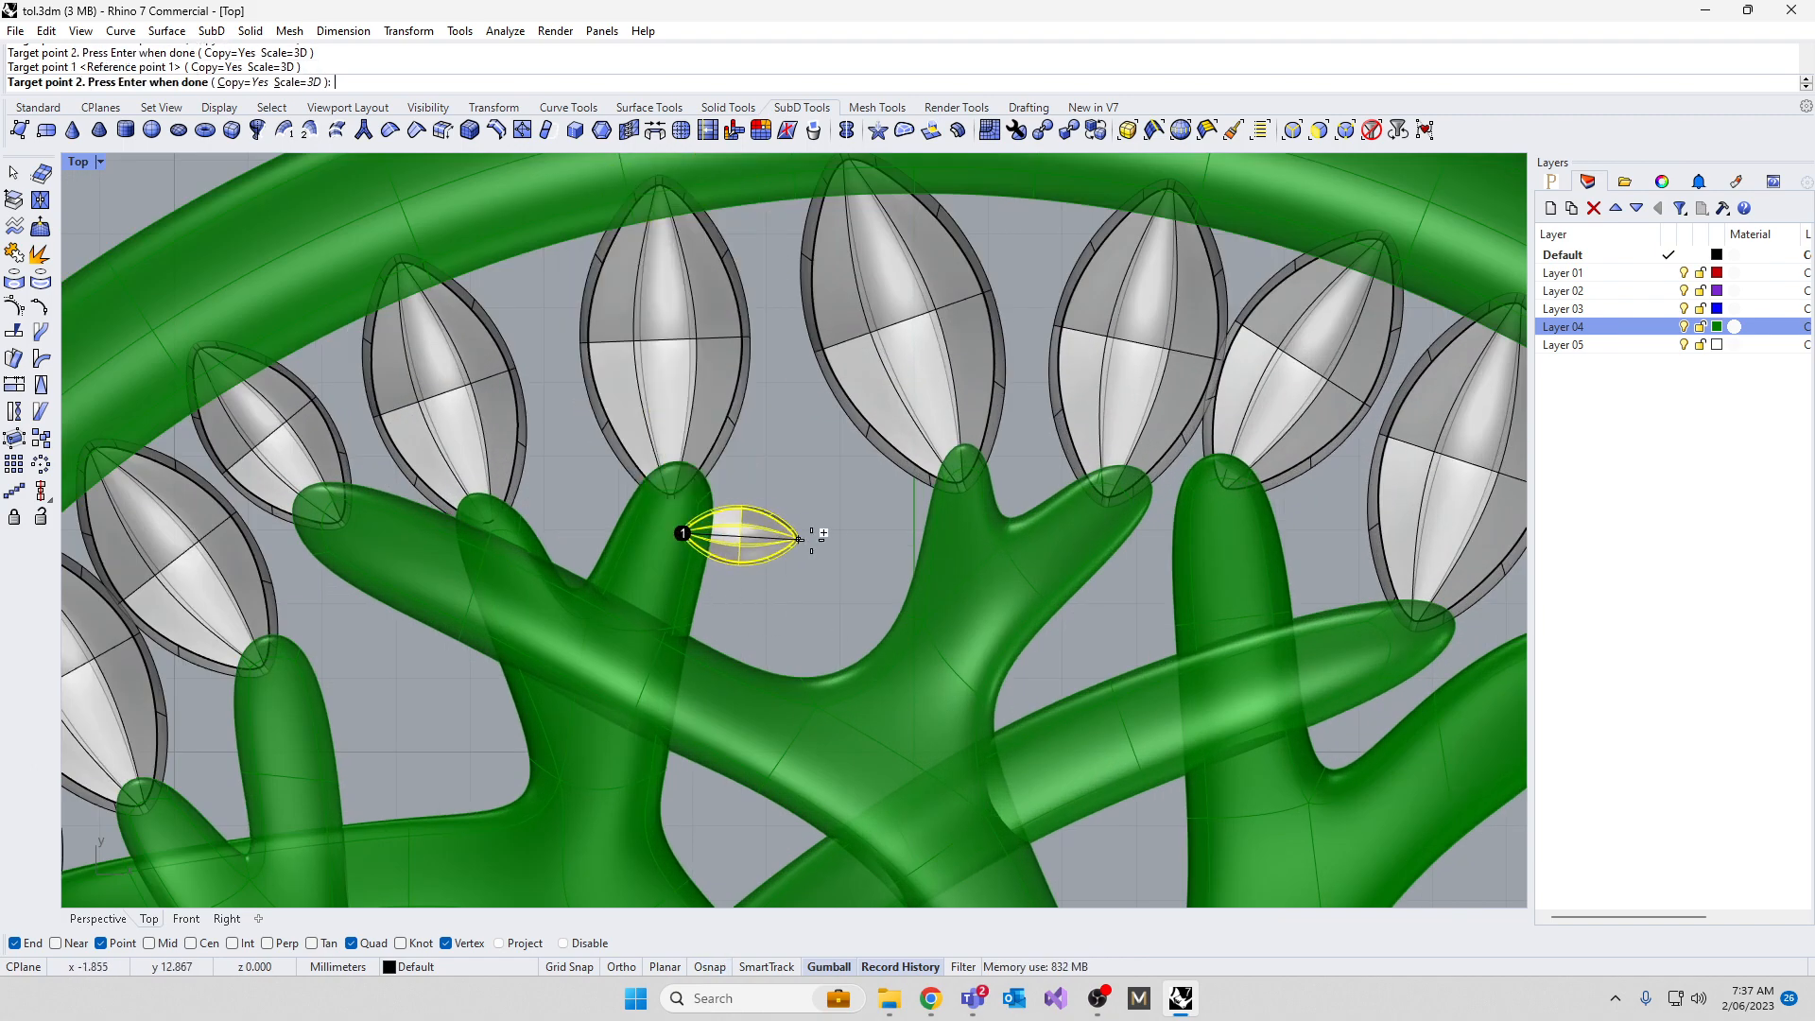
{"action": "left_click", "coordinate": [880, 459]}
Add a small upright leaf copy on the lowest left branch's upper tip, and finish orienting the leaves
{"action": "scroll", "coordinate": [1125, 496], "scroll_direction": "down", "scroll_amount": 3}
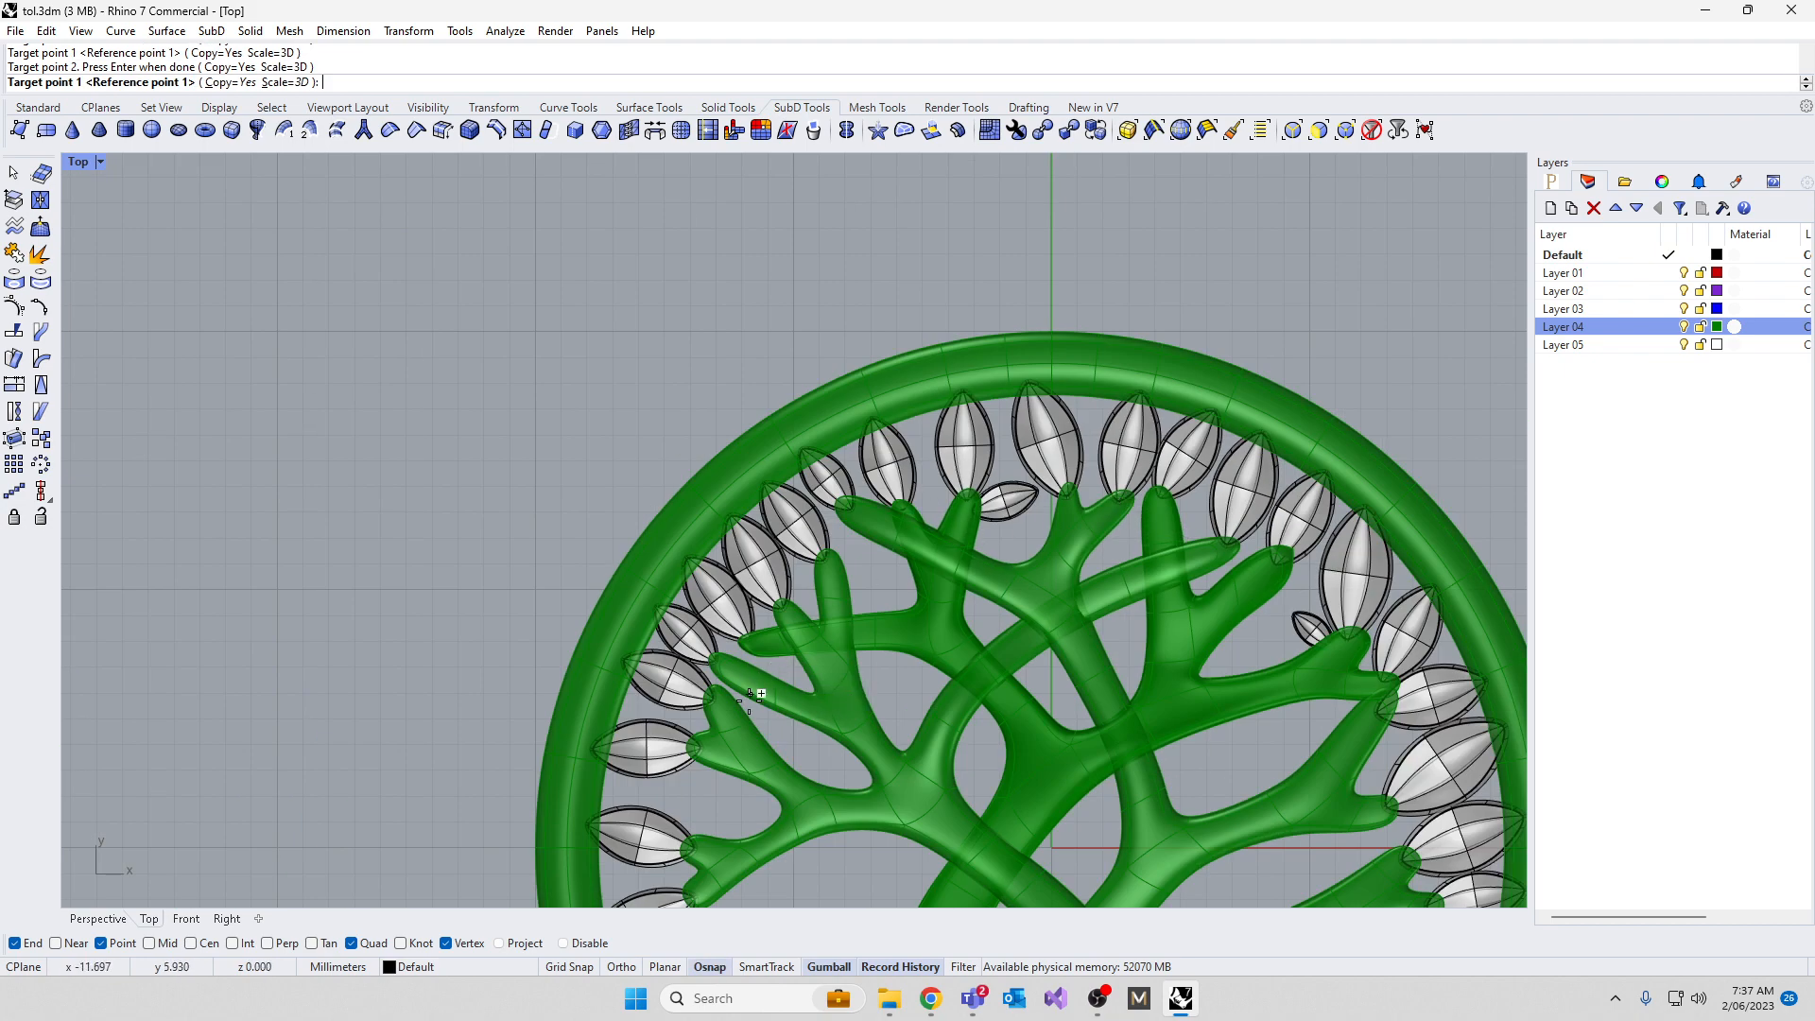
{"action": "scroll", "coordinate": [742, 823], "scroll_direction": "up", "scroll_amount": 2}
{"action": "scroll", "coordinate": [965, 519], "scroll_direction": "up", "scroll_amount": 2}
{"action": "scroll", "coordinate": [874, 558], "scroll_direction": "up", "scroll_amount": 2}
{"action": "left_click", "coordinate": [875, 557]}
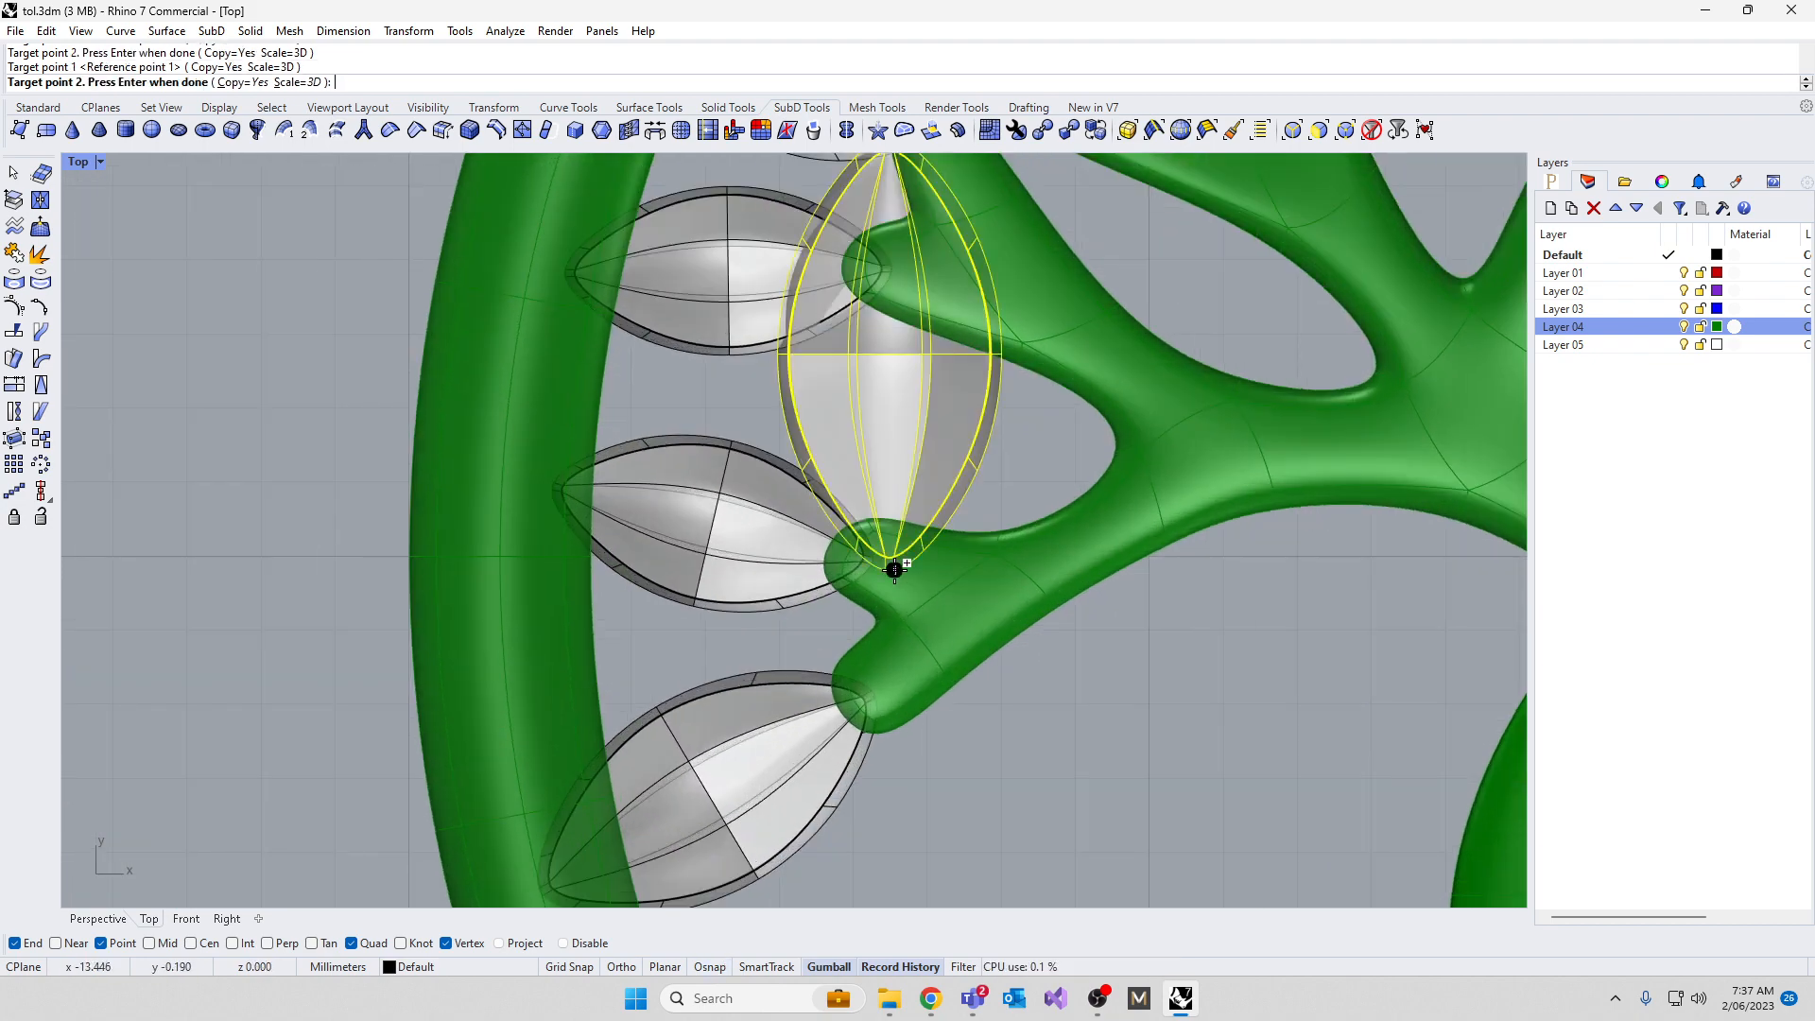
{"action": "left_click", "coordinate": [903, 389]}
{"action": "scroll", "coordinate": [903, 642], "scroll_direction": "down", "scroll_amount": 5}
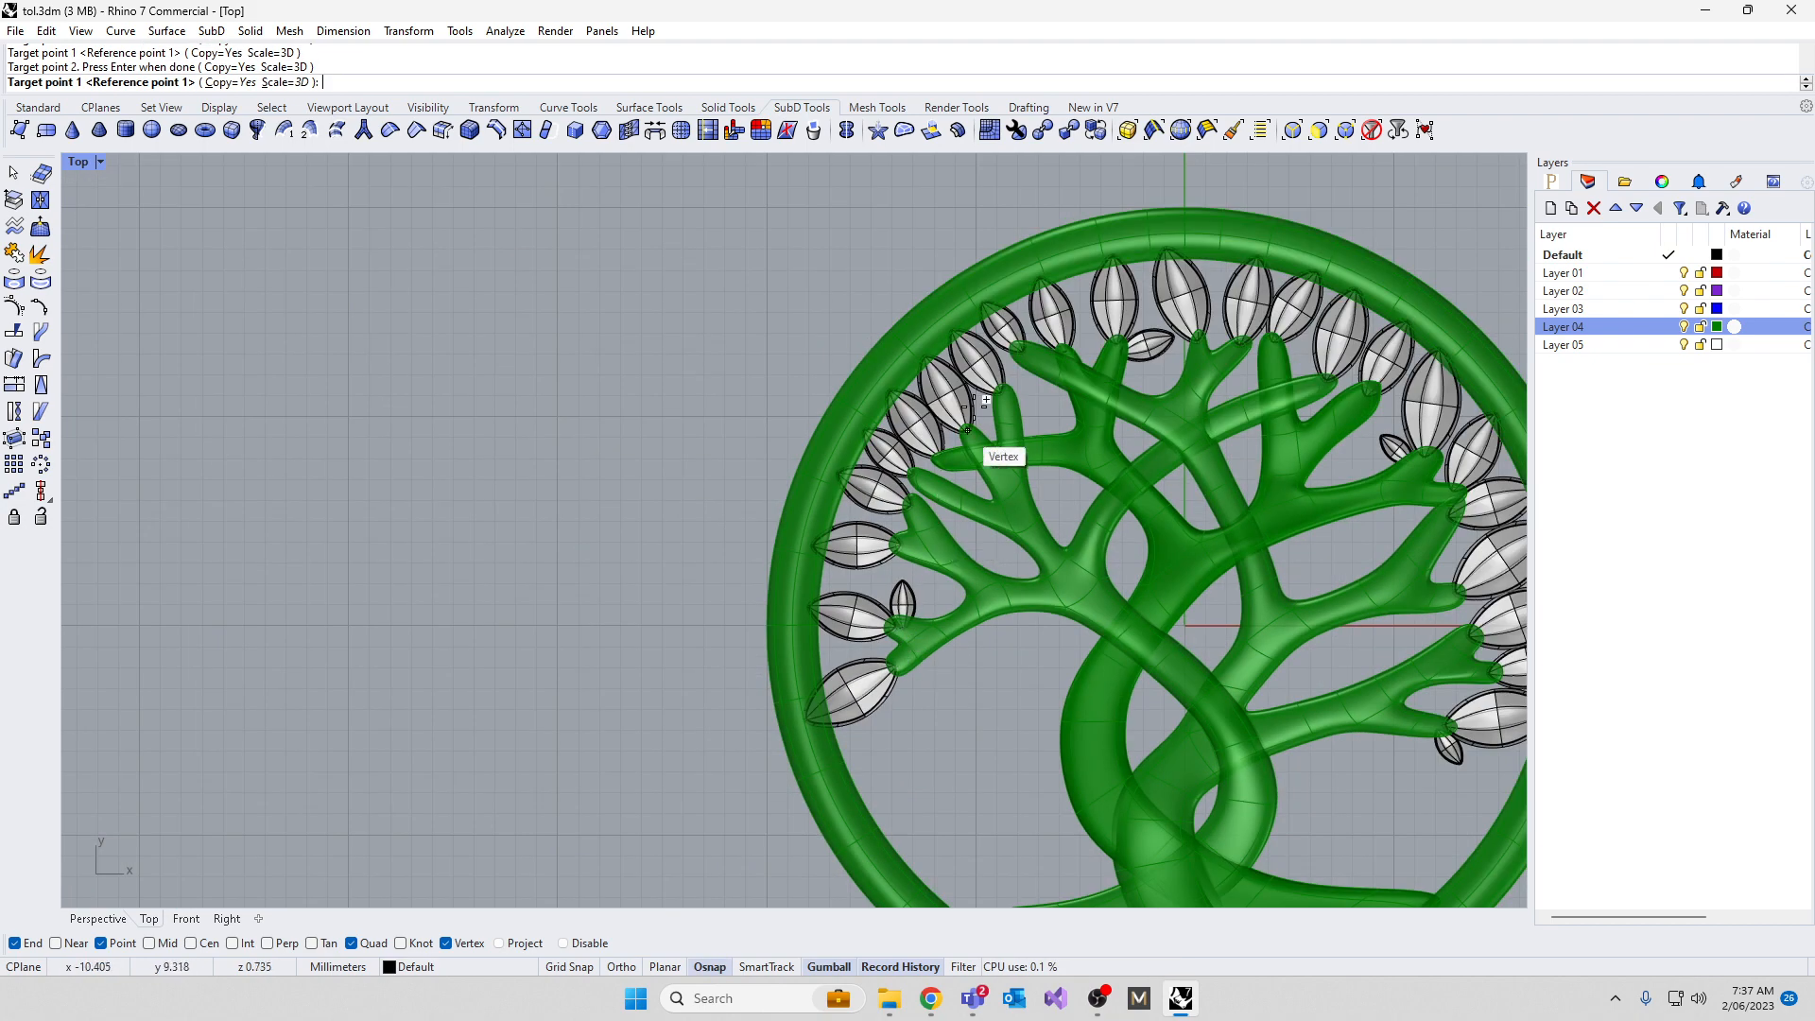
{"action": "right_click_drag", "start_coordinate": [1155, 597], "coordinate": [799, 635]}
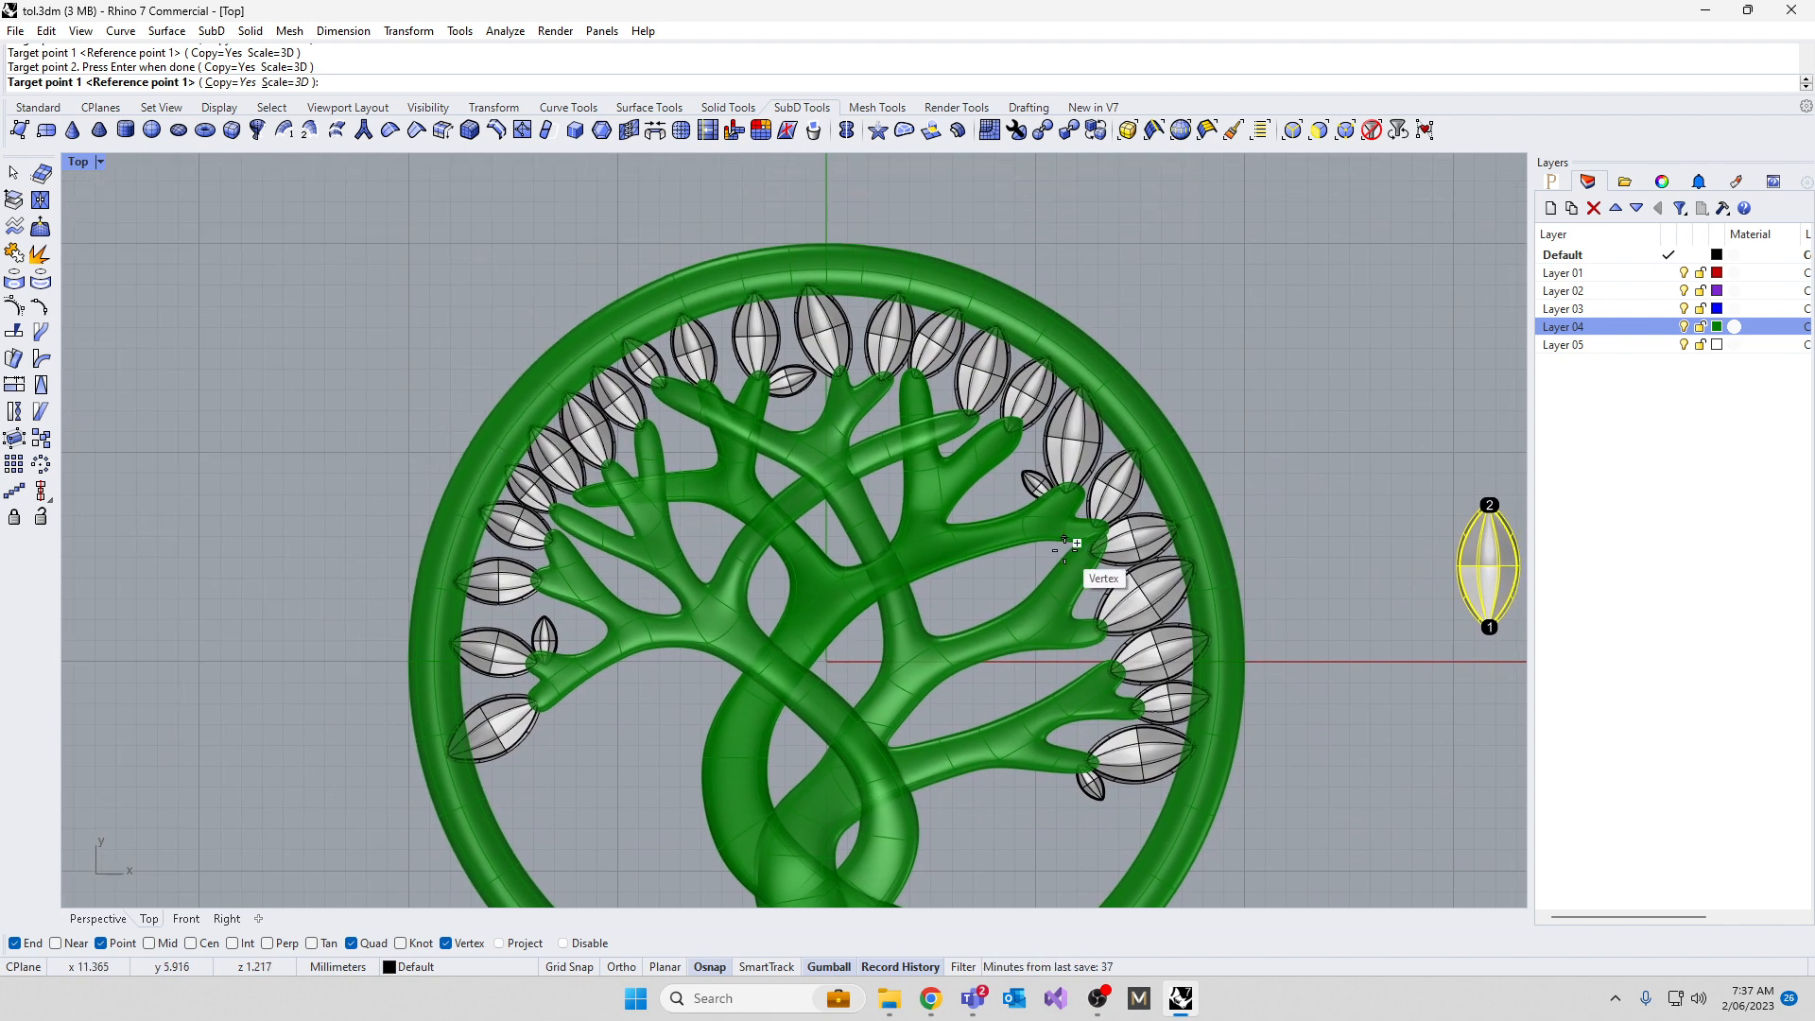
{"action": "left_click", "coordinate": [1488, 627]}
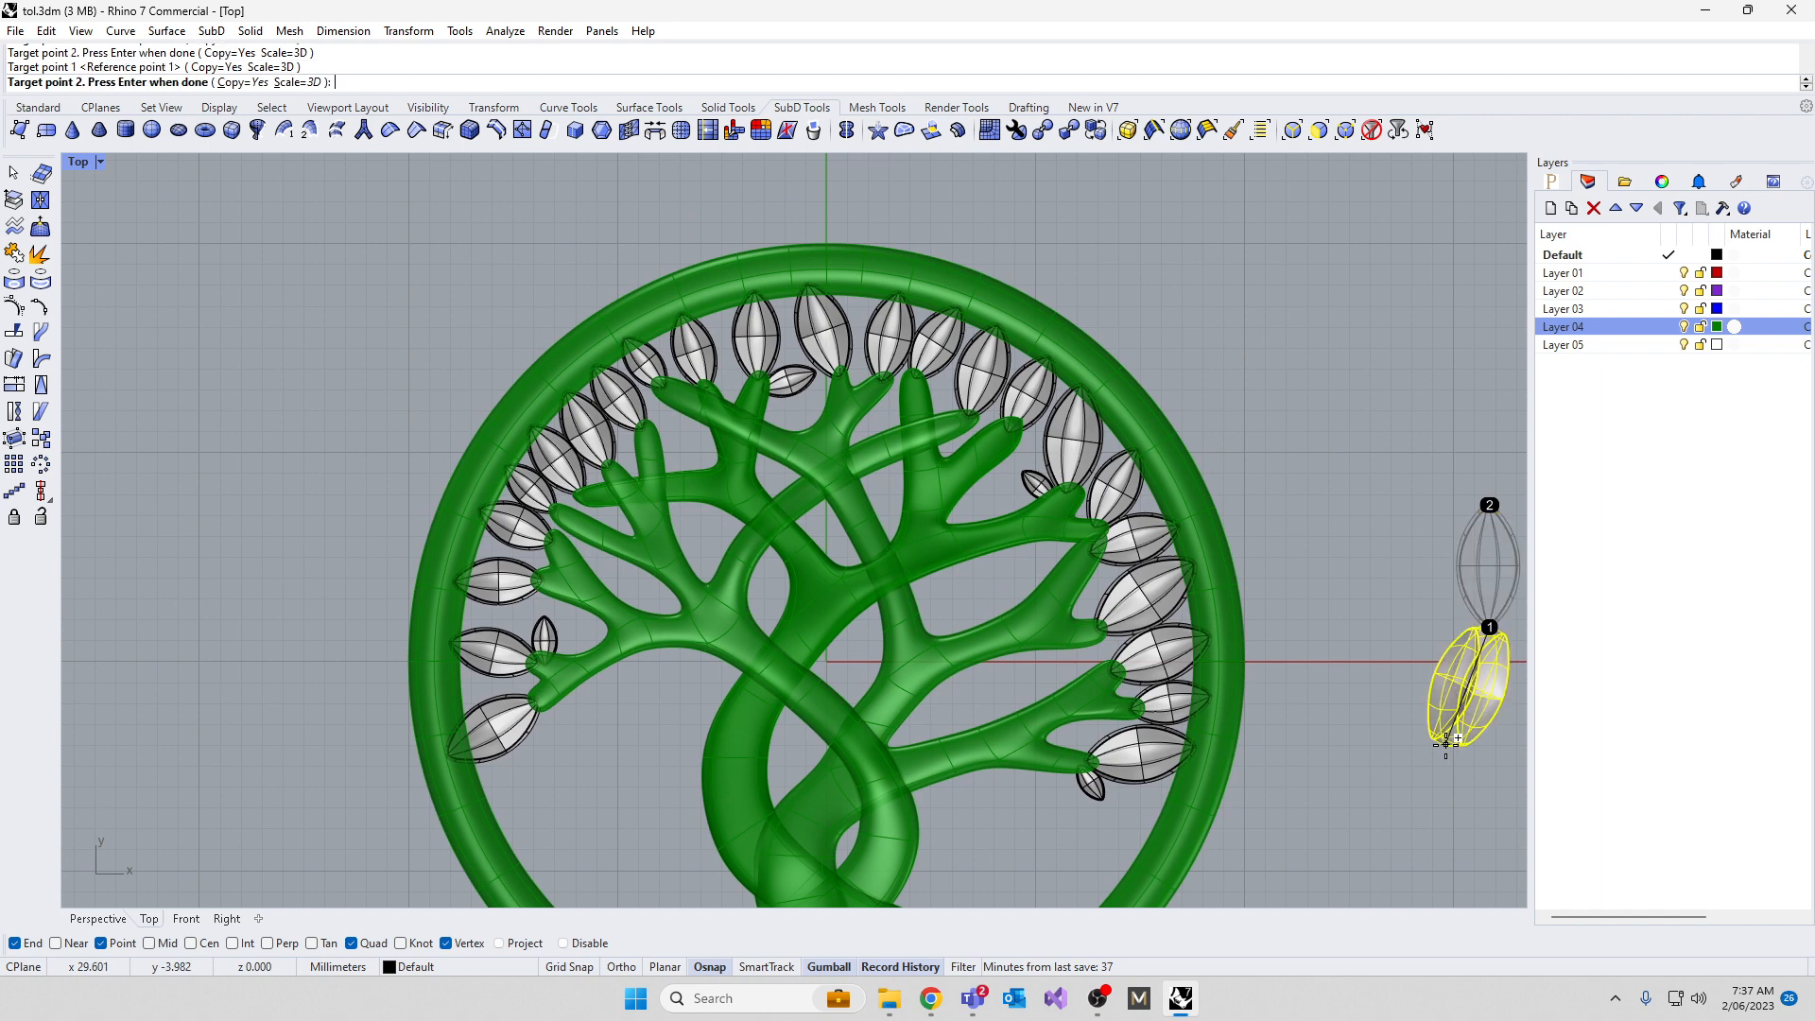
{"action": "key", "text": "Return"}
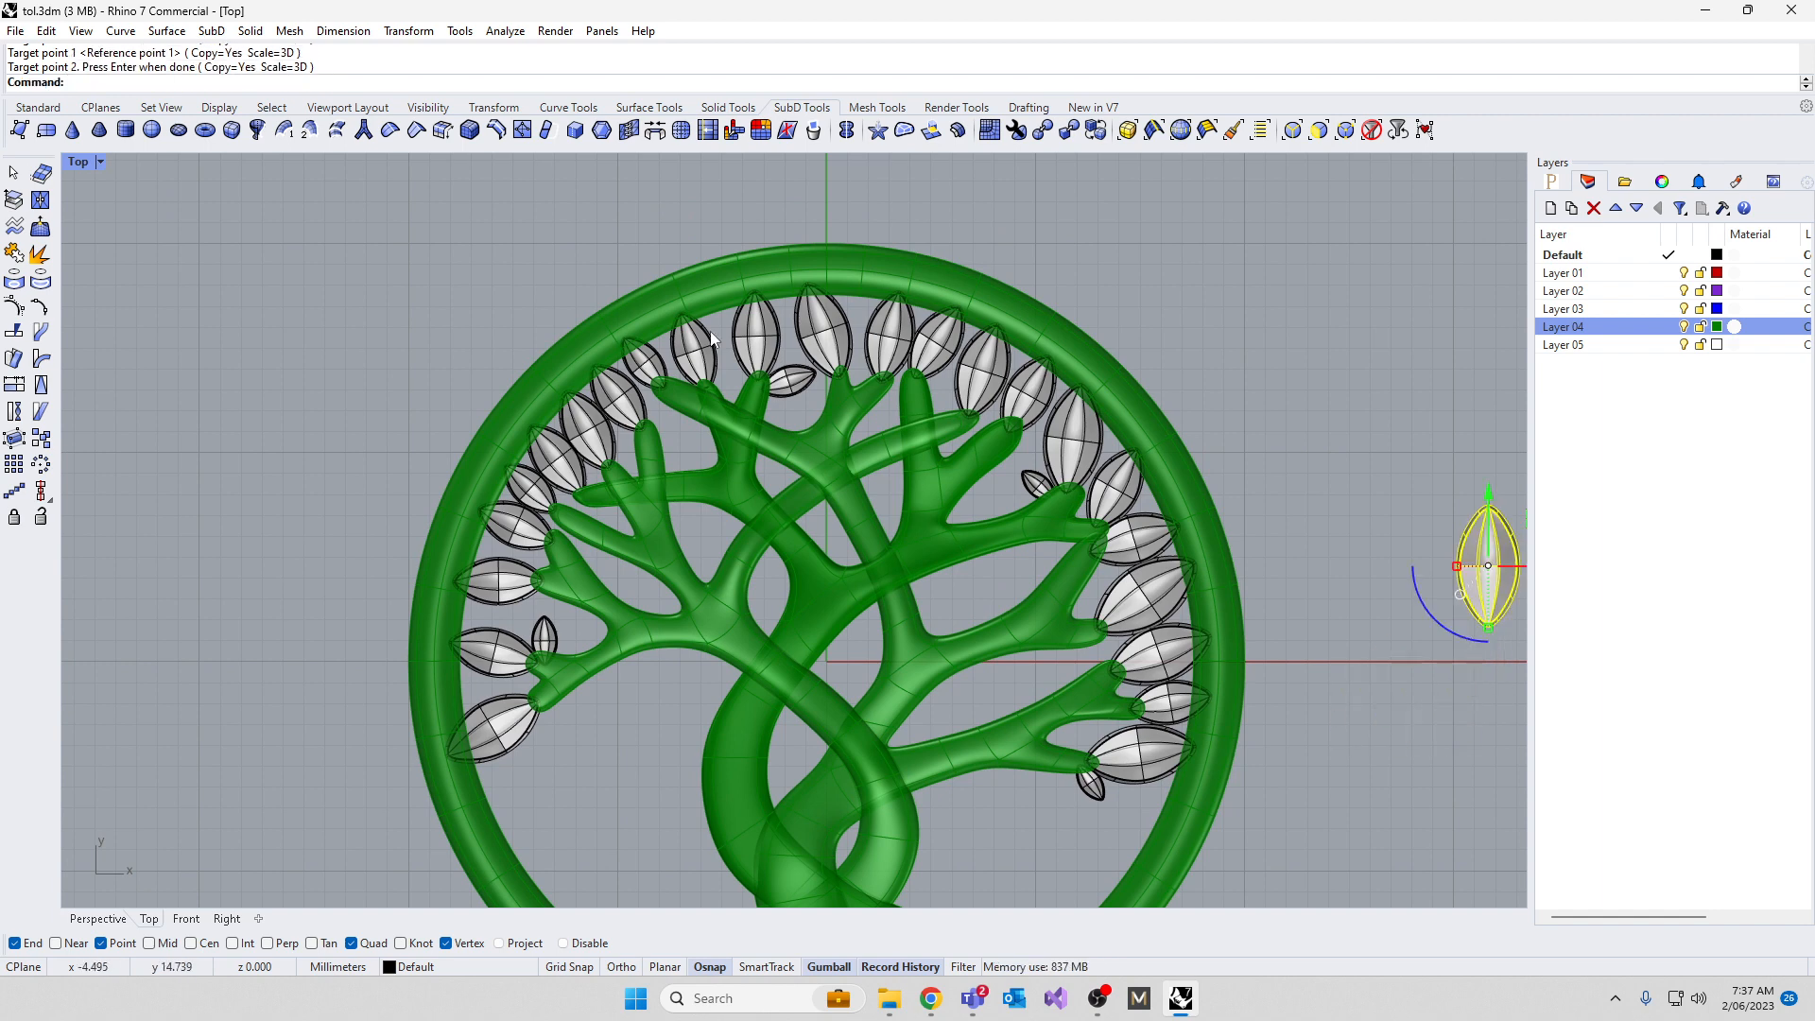
Delete the original template leaf beside the pendant and accept the loss of history on its copies
{"action": "left_click", "coordinate": [445, 302]}
{"action": "double_click", "coordinate": [75, 163]}
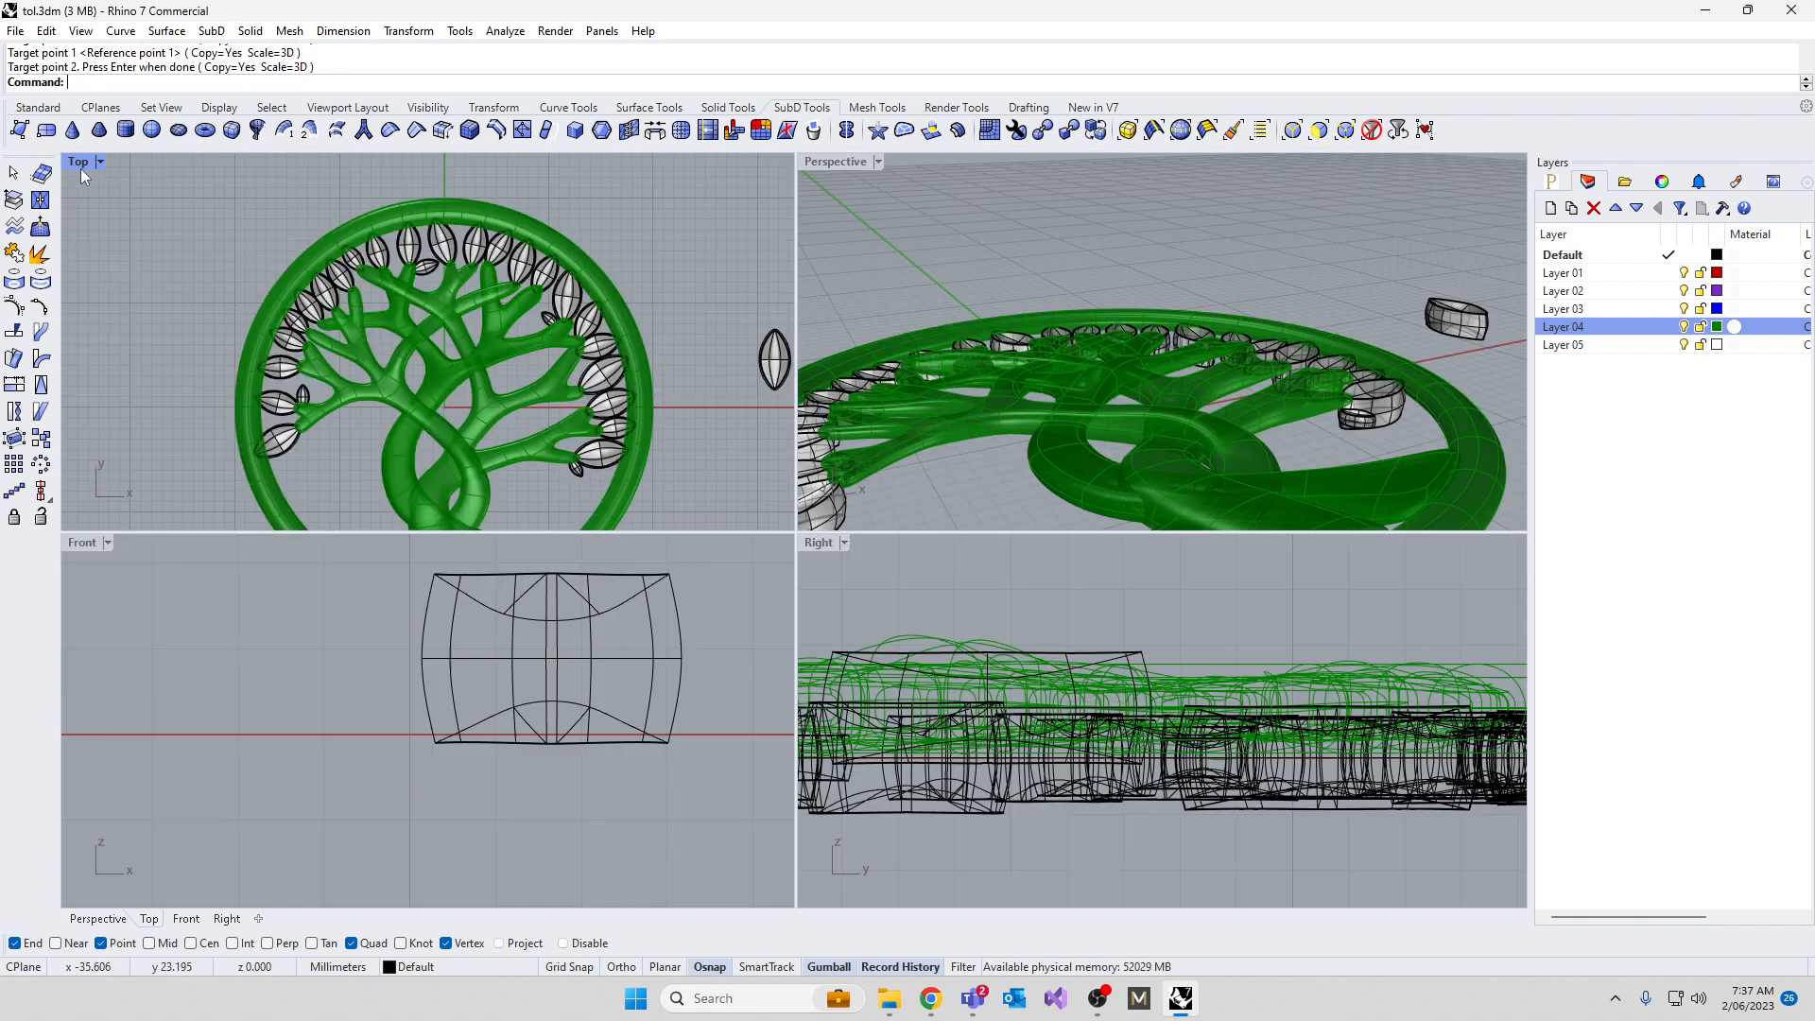
{"action": "left_click", "coordinate": [1119, 796]}
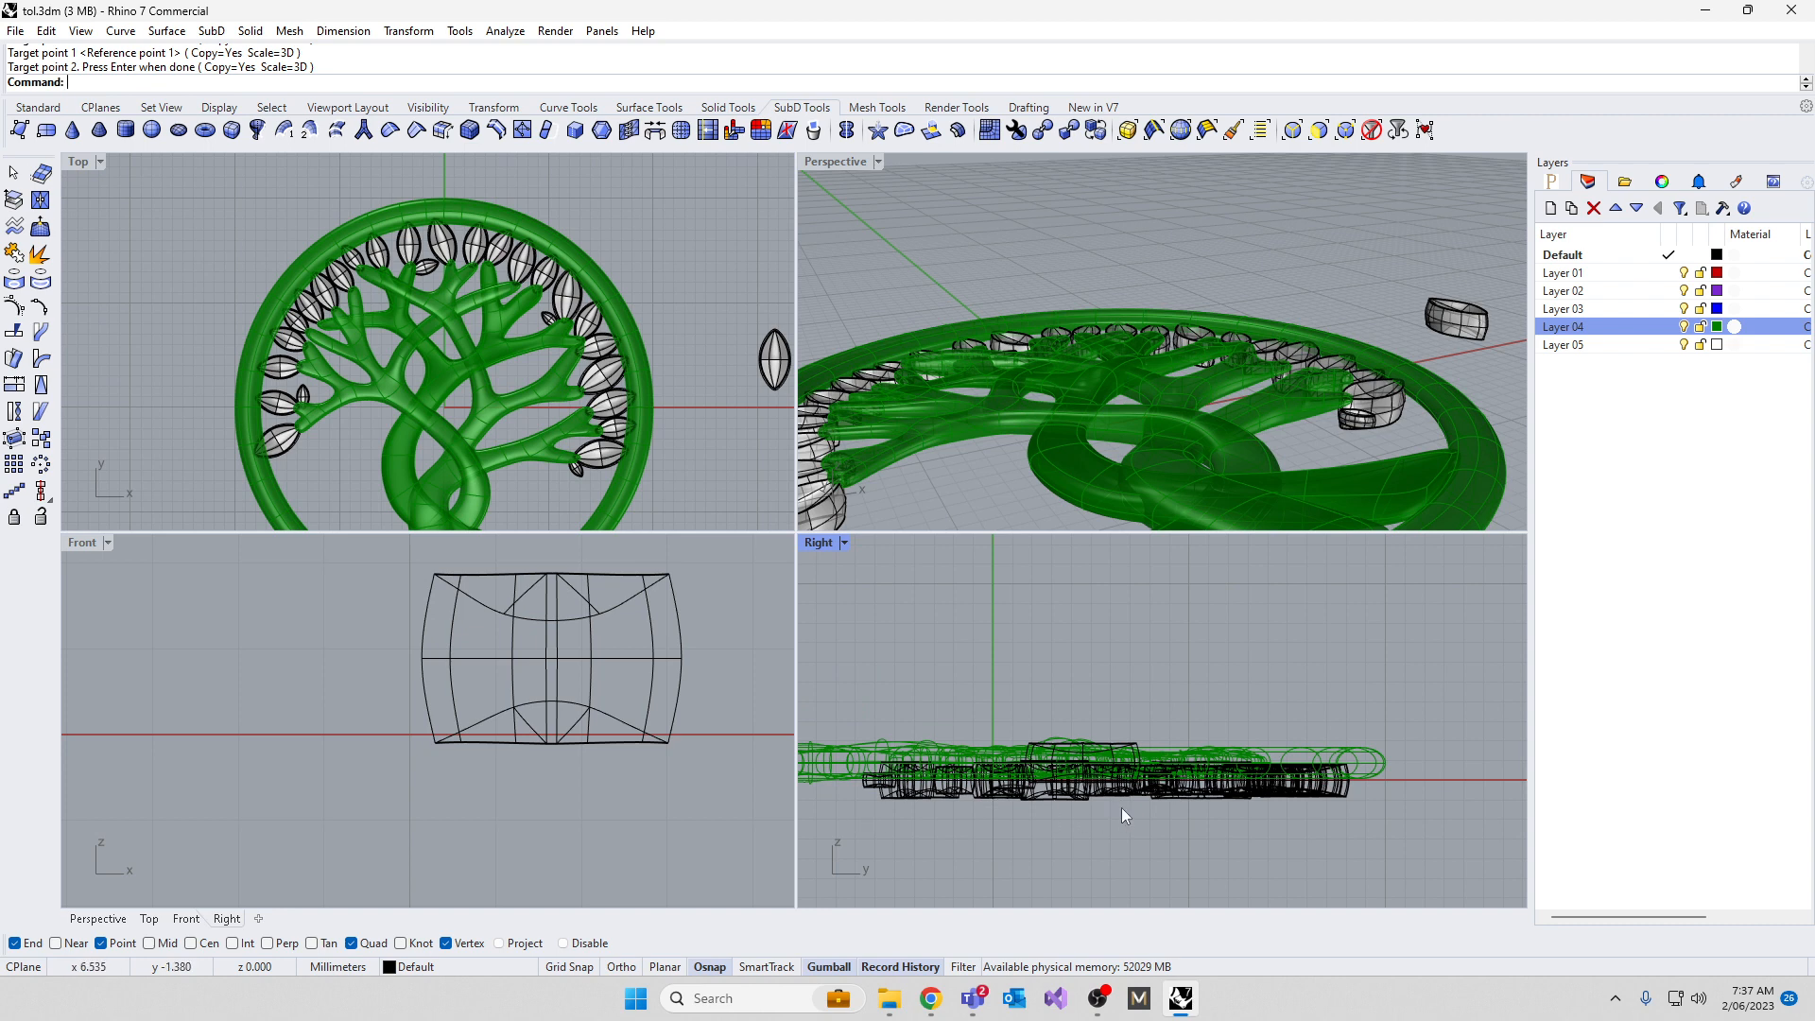
{"action": "right_click_drag", "start_coordinate": [1108, 807], "coordinate": [1201, 717]}
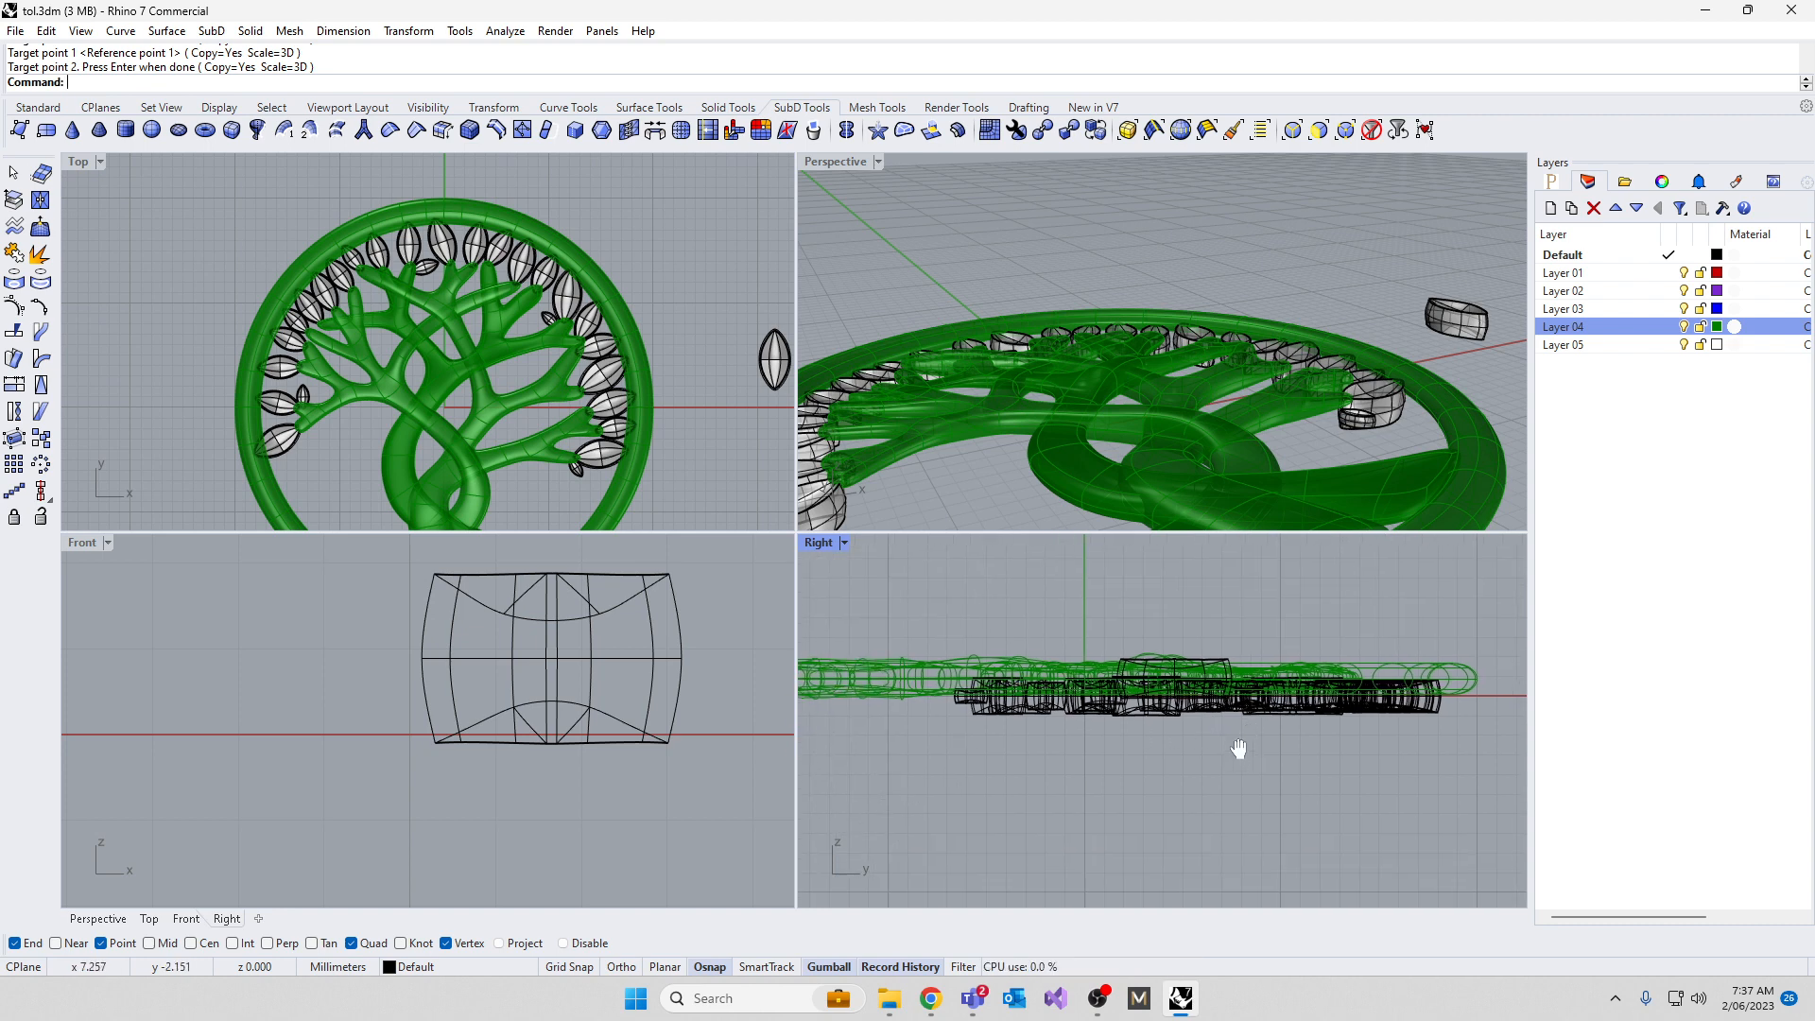
{"action": "left_click", "coordinate": [544, 740]}
{"action": "key", "text": "Delete"}
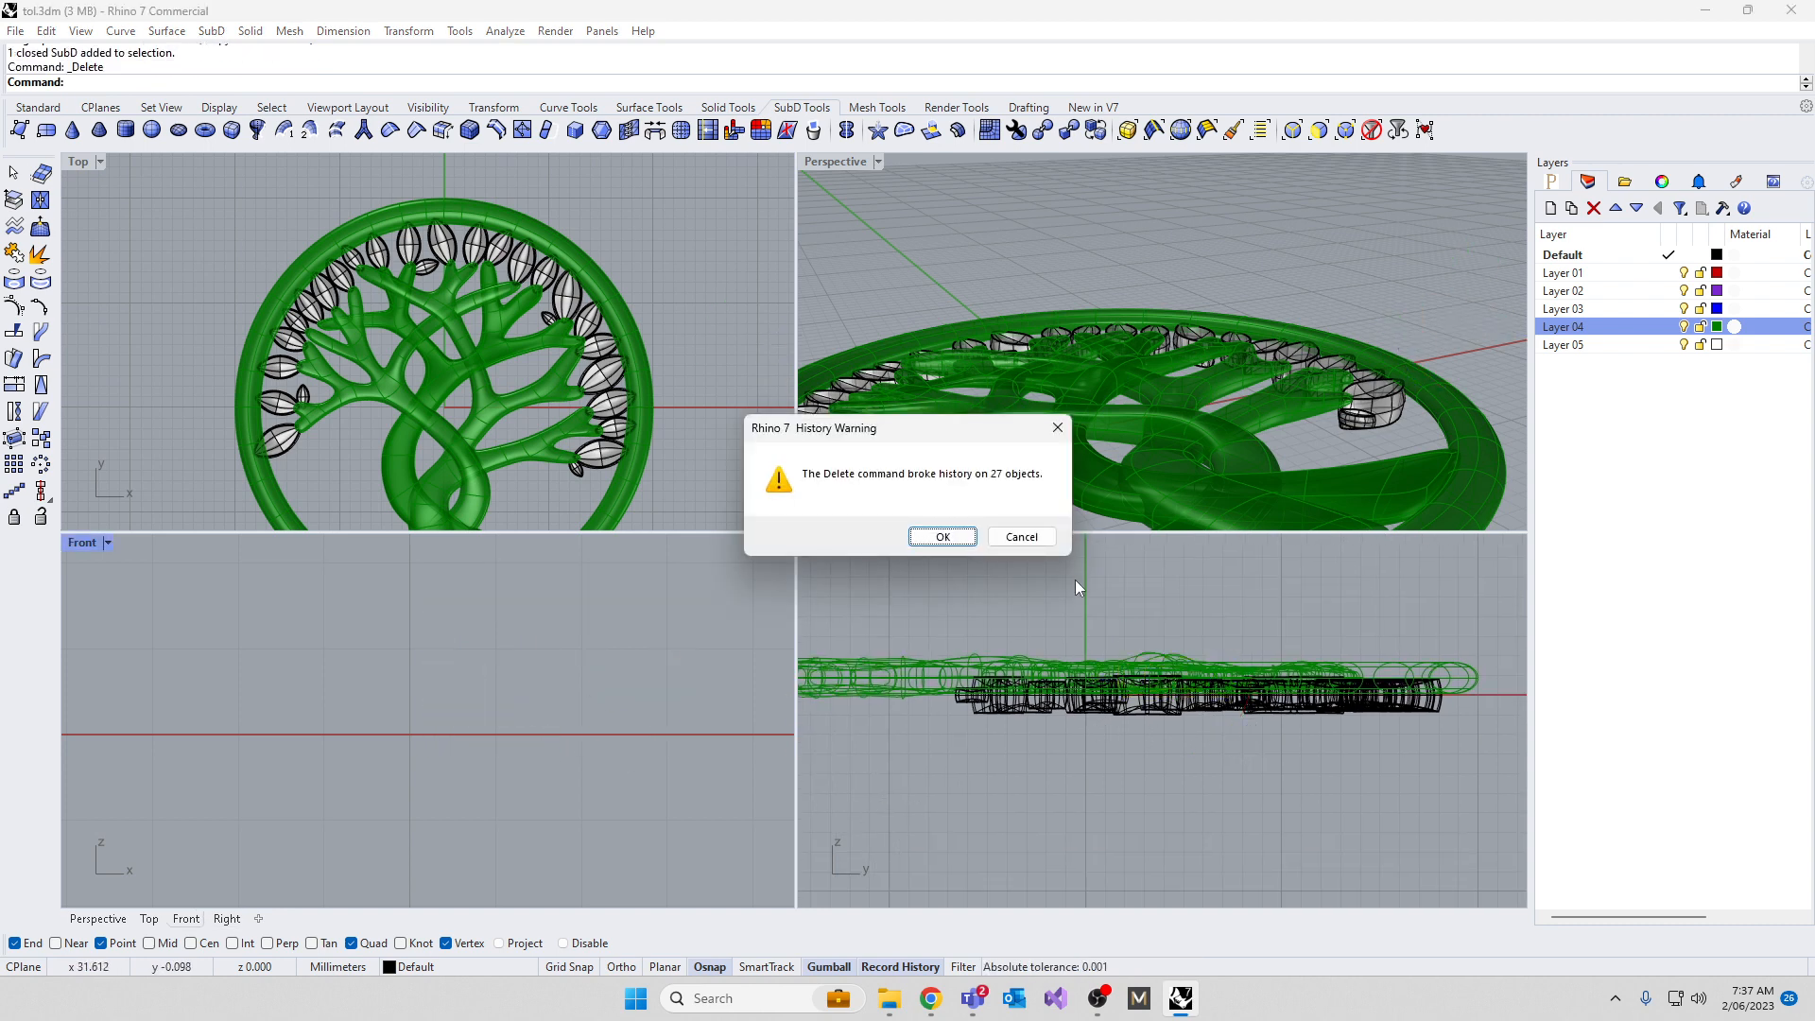
{"action": "left_click", "coordinate": [941, 536]}
Raise all the placed leaves together so their thickness lines up with the branches and ring in side view
{"action": "left_click_drag", "start_coordinate": [1441, 768], "coordinate": [917, 699]}
{"action": "mouse_move", "coordinate": [1194, 632]}
{"action": "left_mouse_down"}
{"action": "mouse_move", "coordinate": [1194, 647]}
{"action": "mouse_move", "coordinate": [1177, 620]}
{"action": "left_mouse_up"}
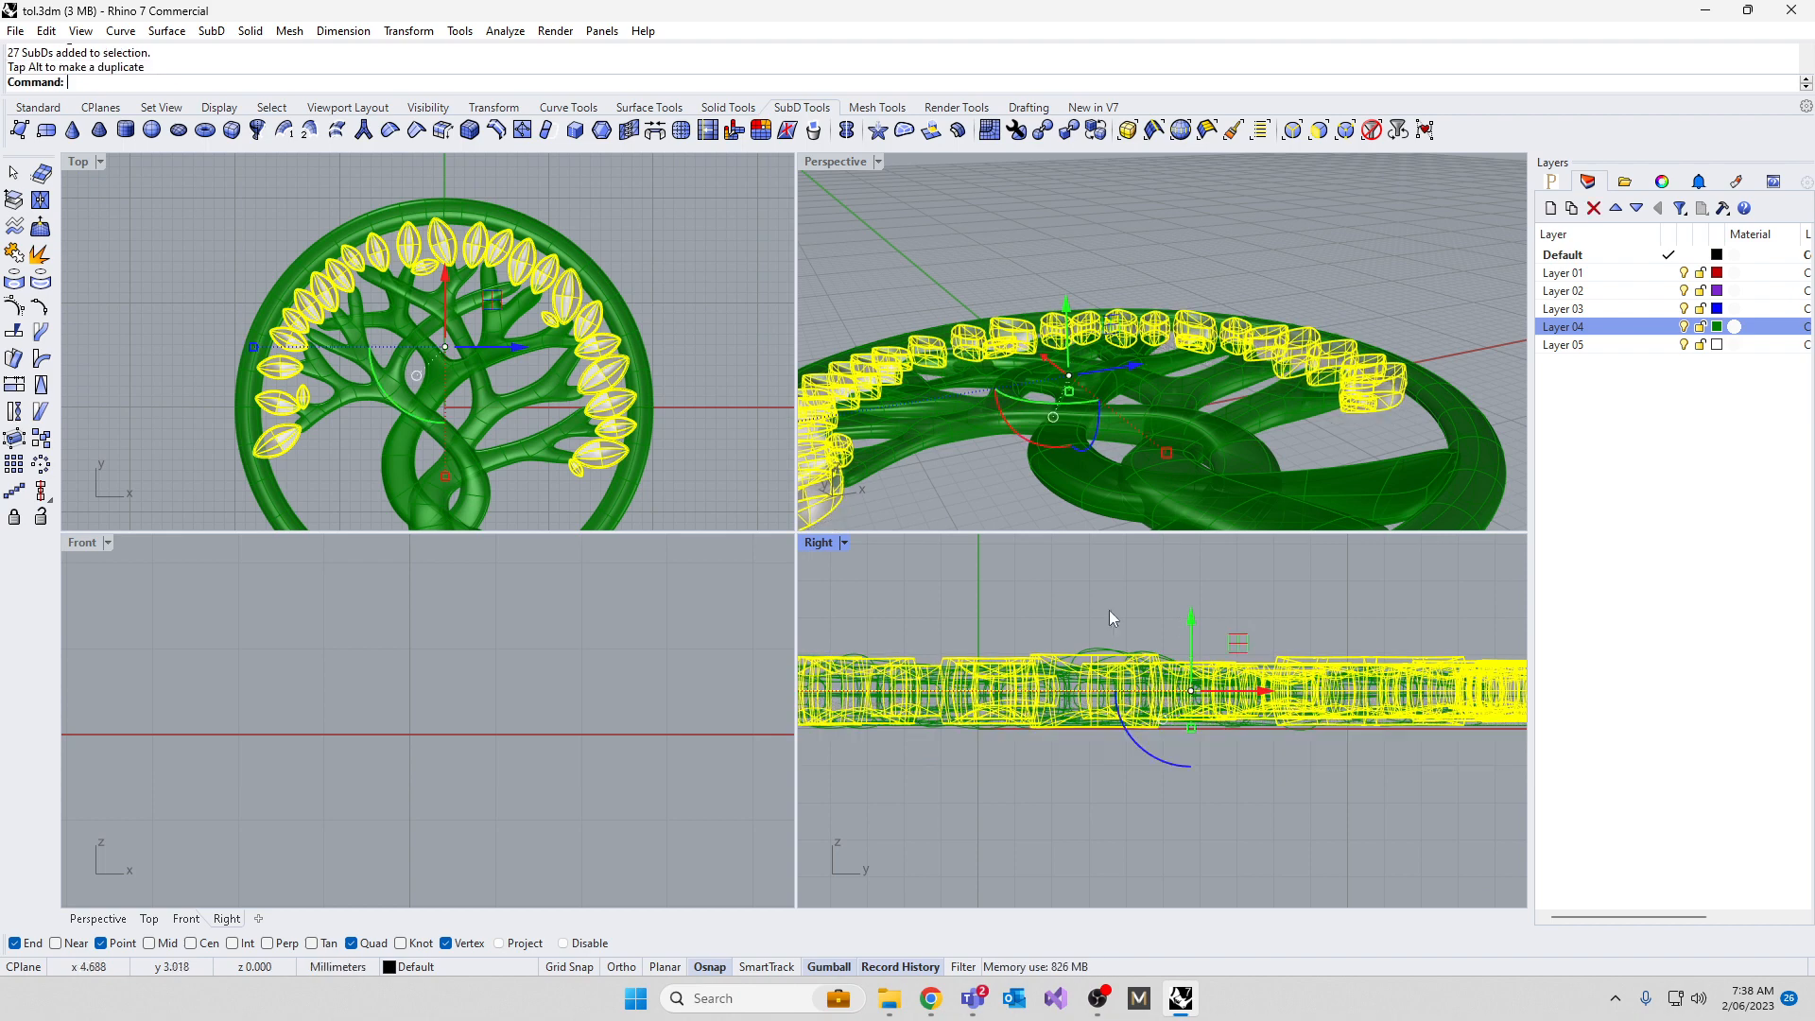
{"action": "left_click", "coordinate": [990, 587]}
Examine in perspective how the leaves meet the branch tips and the outer ring all around the tree
{"action": "right_click_drag", "start_coordinate": [1284, 338], "coordinate": [1195, 190]}
{"action": "scroll", "coordinate": [1244, 281], "scroll_direction": "down", "scroll_amount": 6}
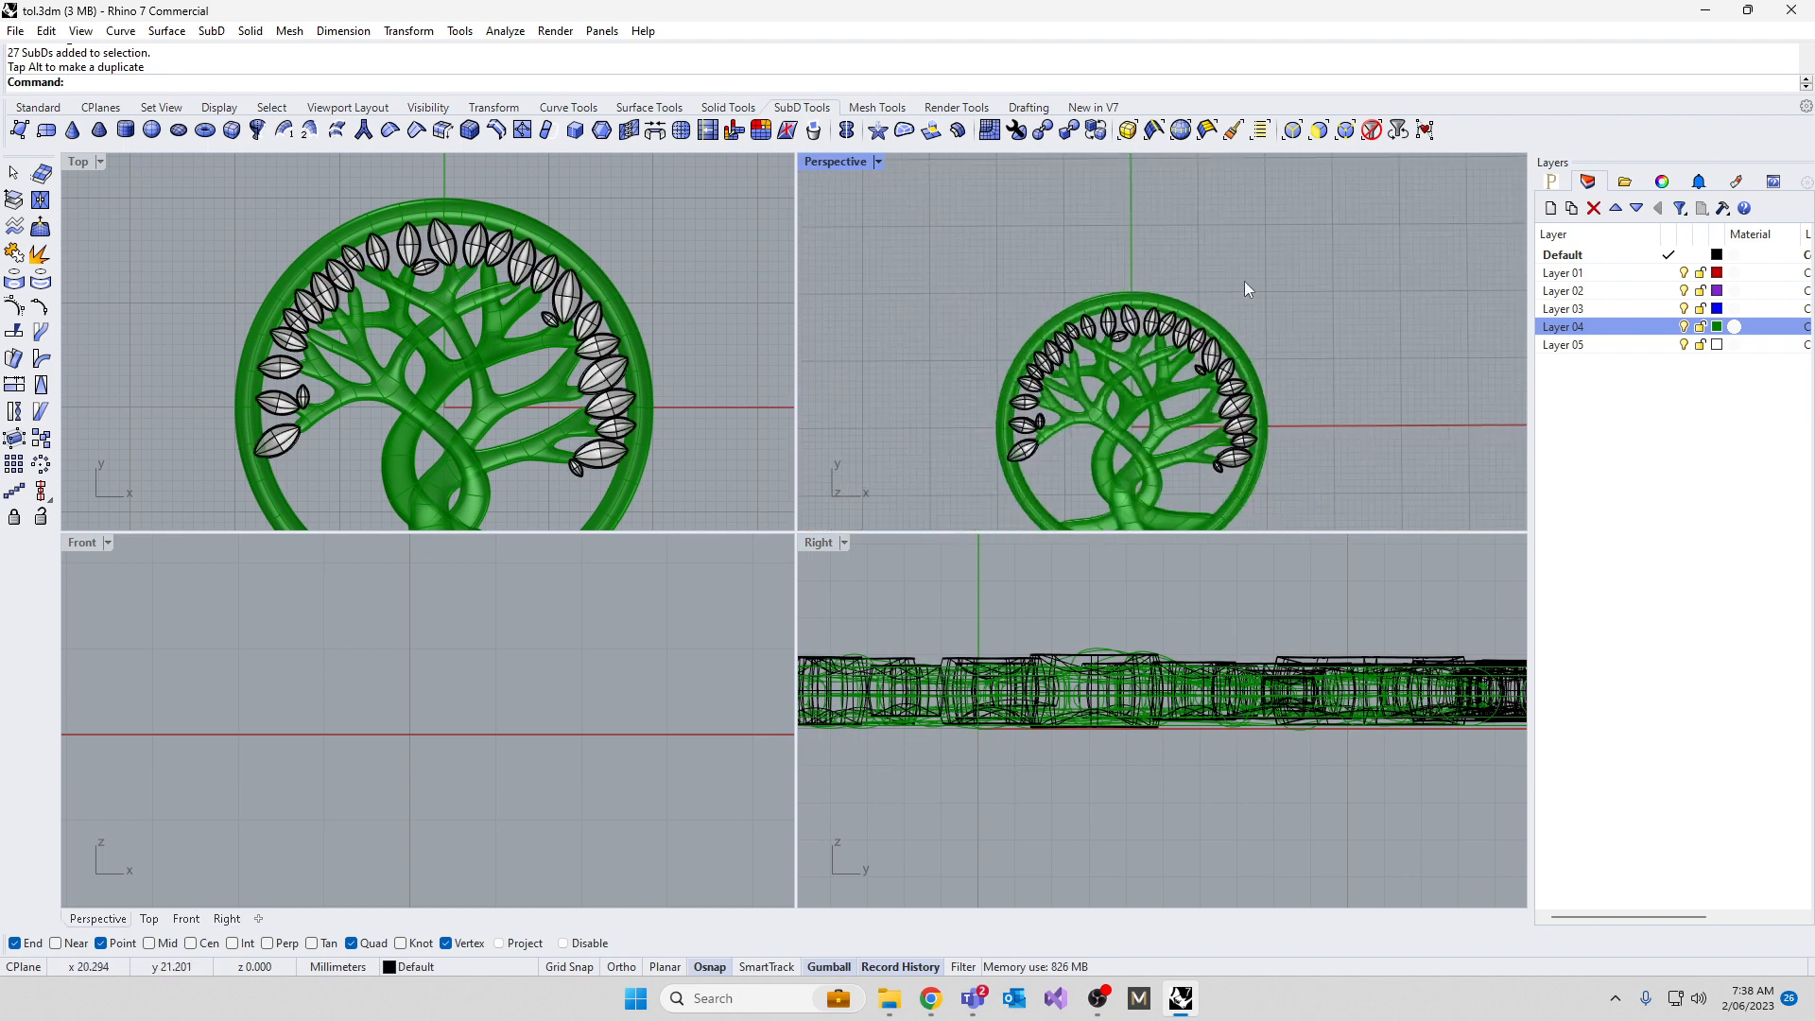
{"action": "double_click", "coordinate": [839, 161]}
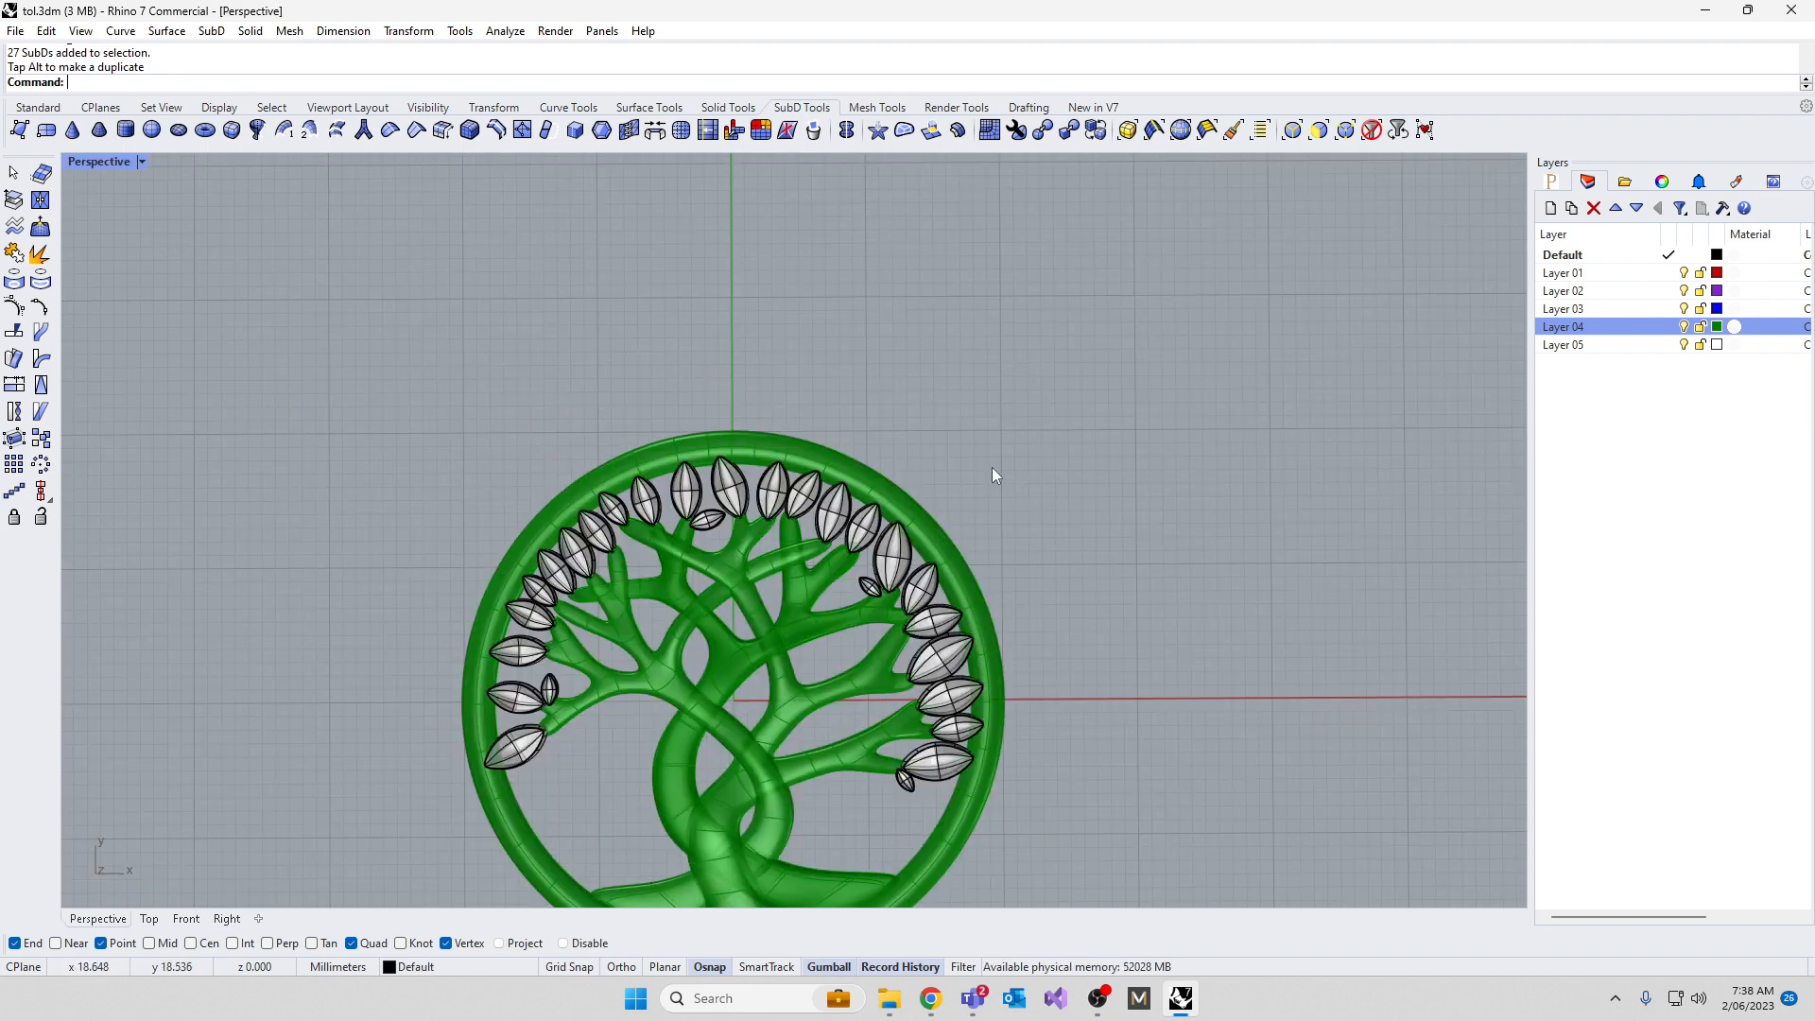
{"action": "right_click_drag", "start_coordinate": [990, 467], "coordinate": [981, 562]}
{"action": "scroll", "coordinate": [1313, 624], "scroll_direction": "up", "scroll_amount": 10}
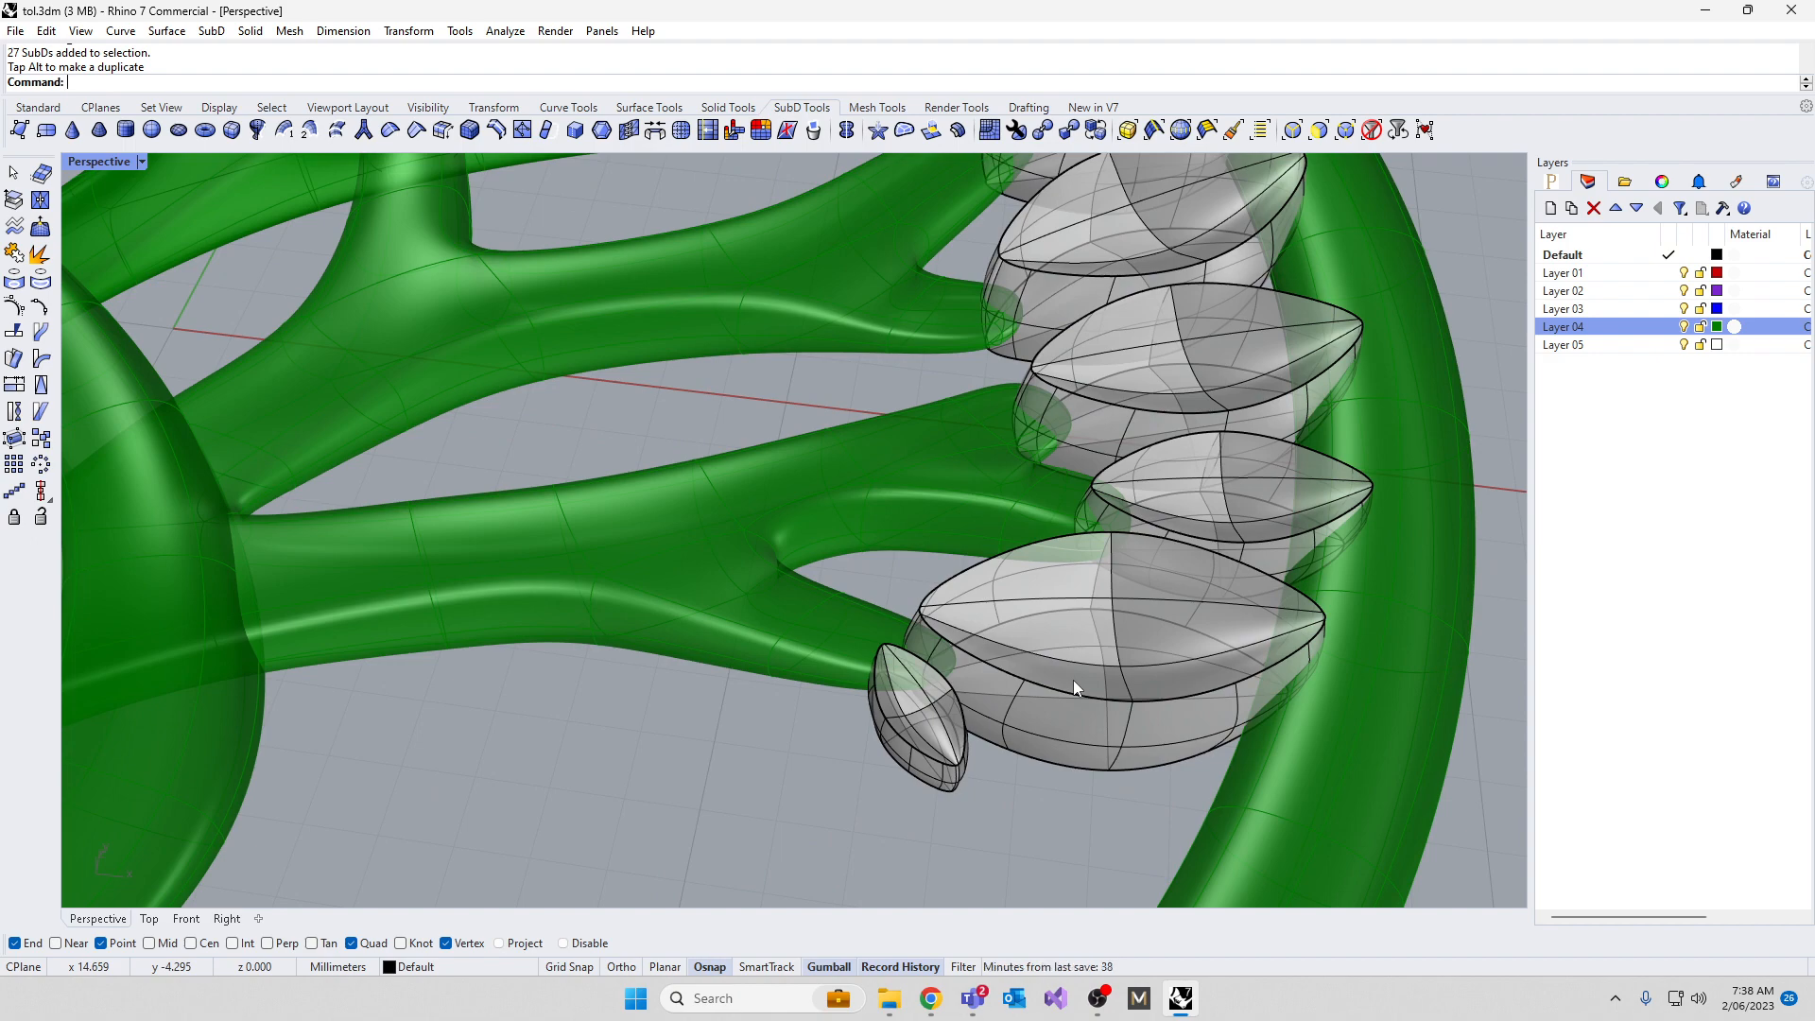
{"action": "scroll", "coordinate": [1074, 679], "scroll_direction": "up", "scroll_amount": 5}
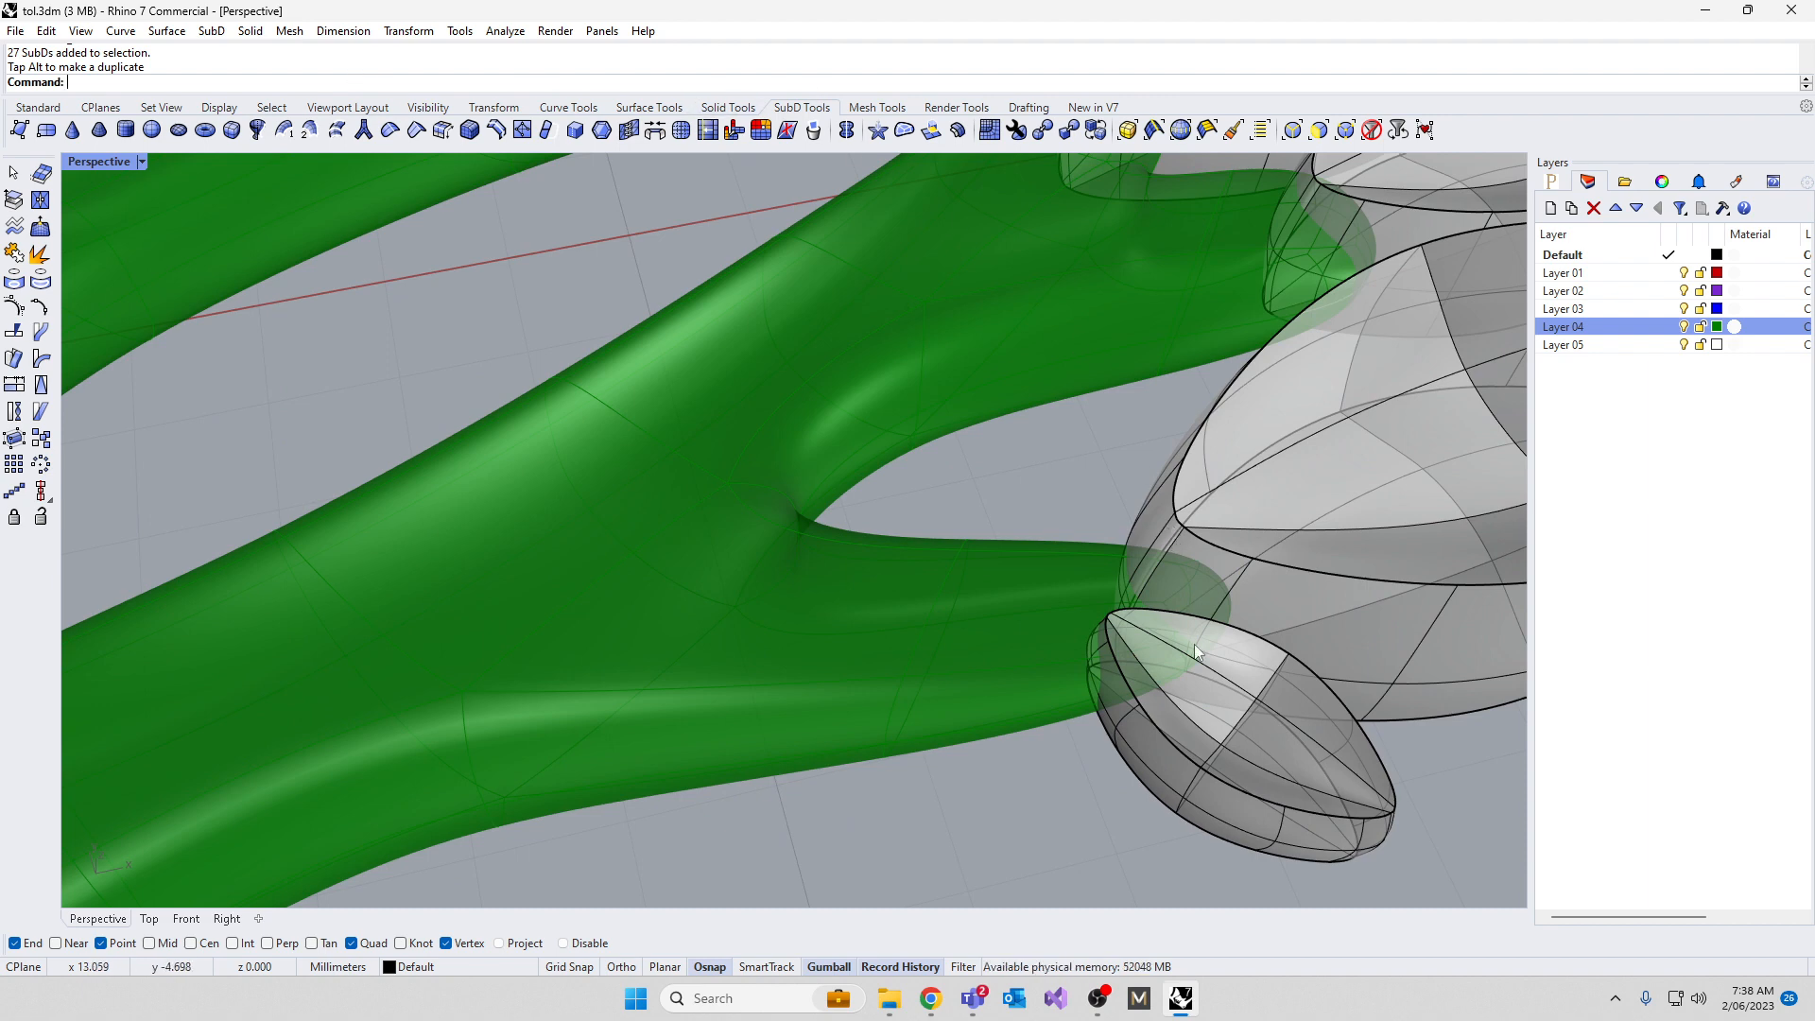
{"action": "scroll", "coordinate": [1187, 638], "scroll_direction": "down", "scroll_amount": 10}
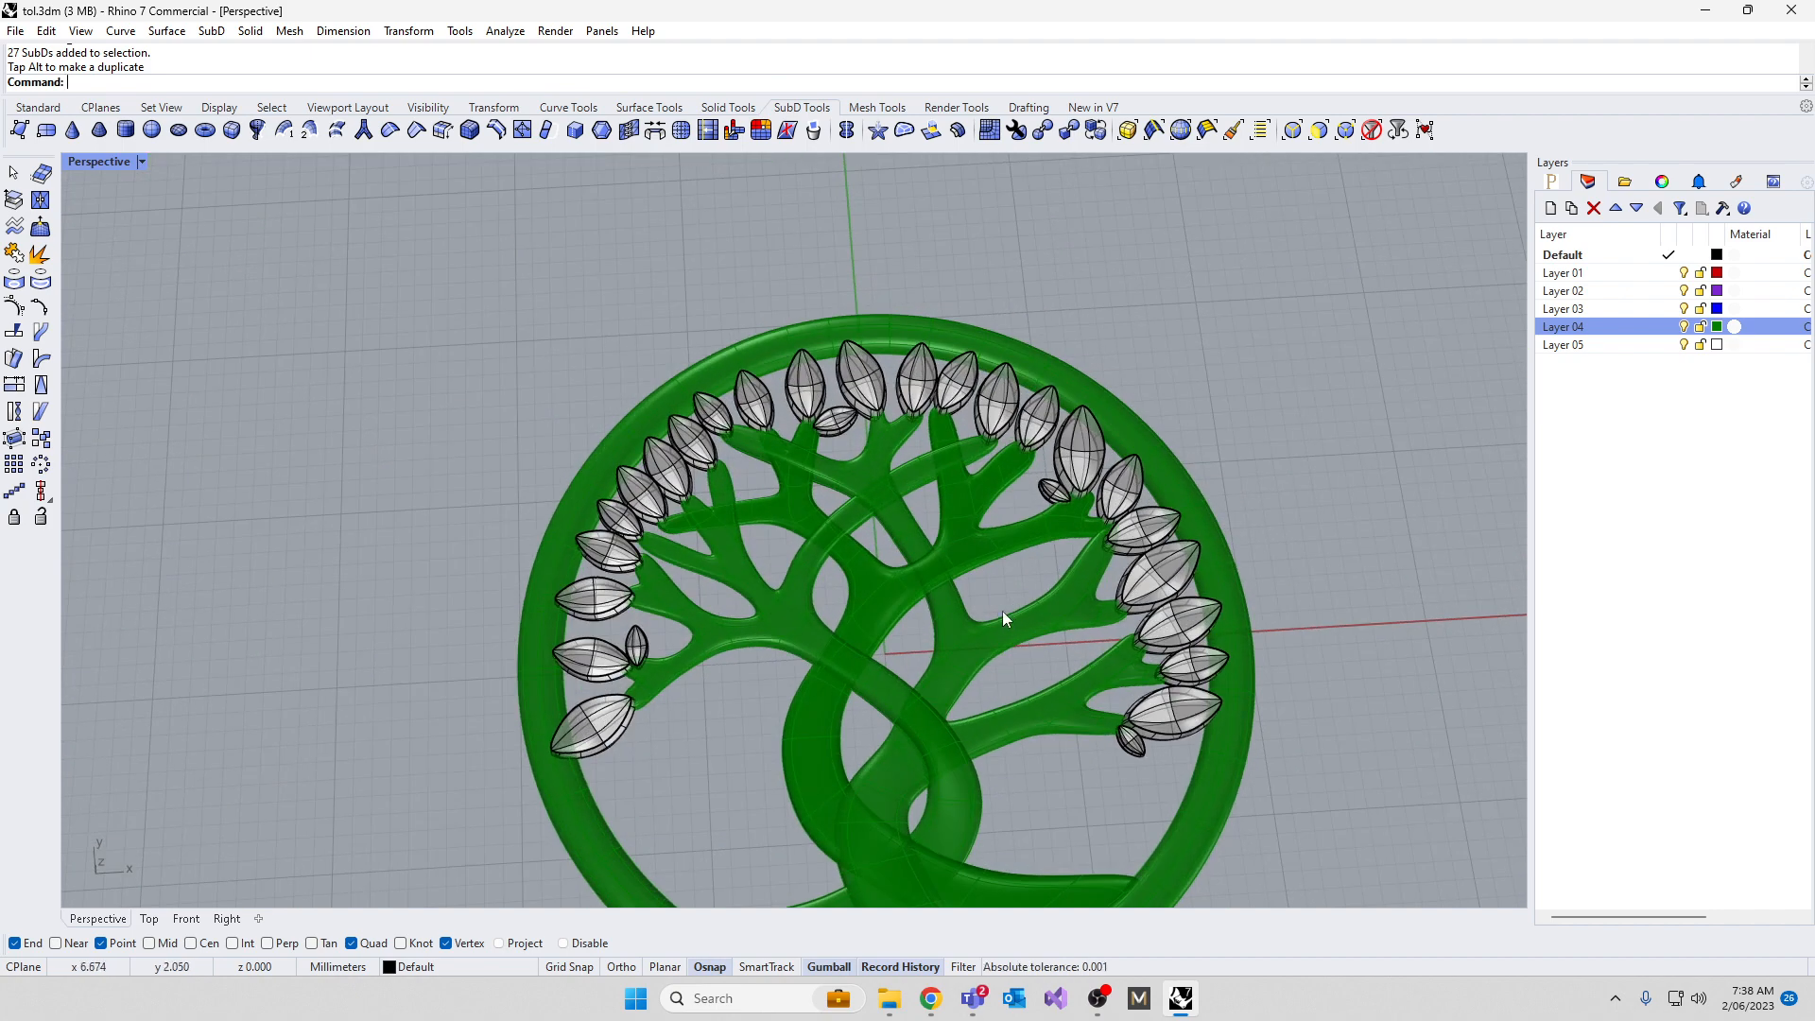
{"action": "scroll", "coordinate": [1142, 567], "scroll_direction": "up", "scroll_amount": 5}
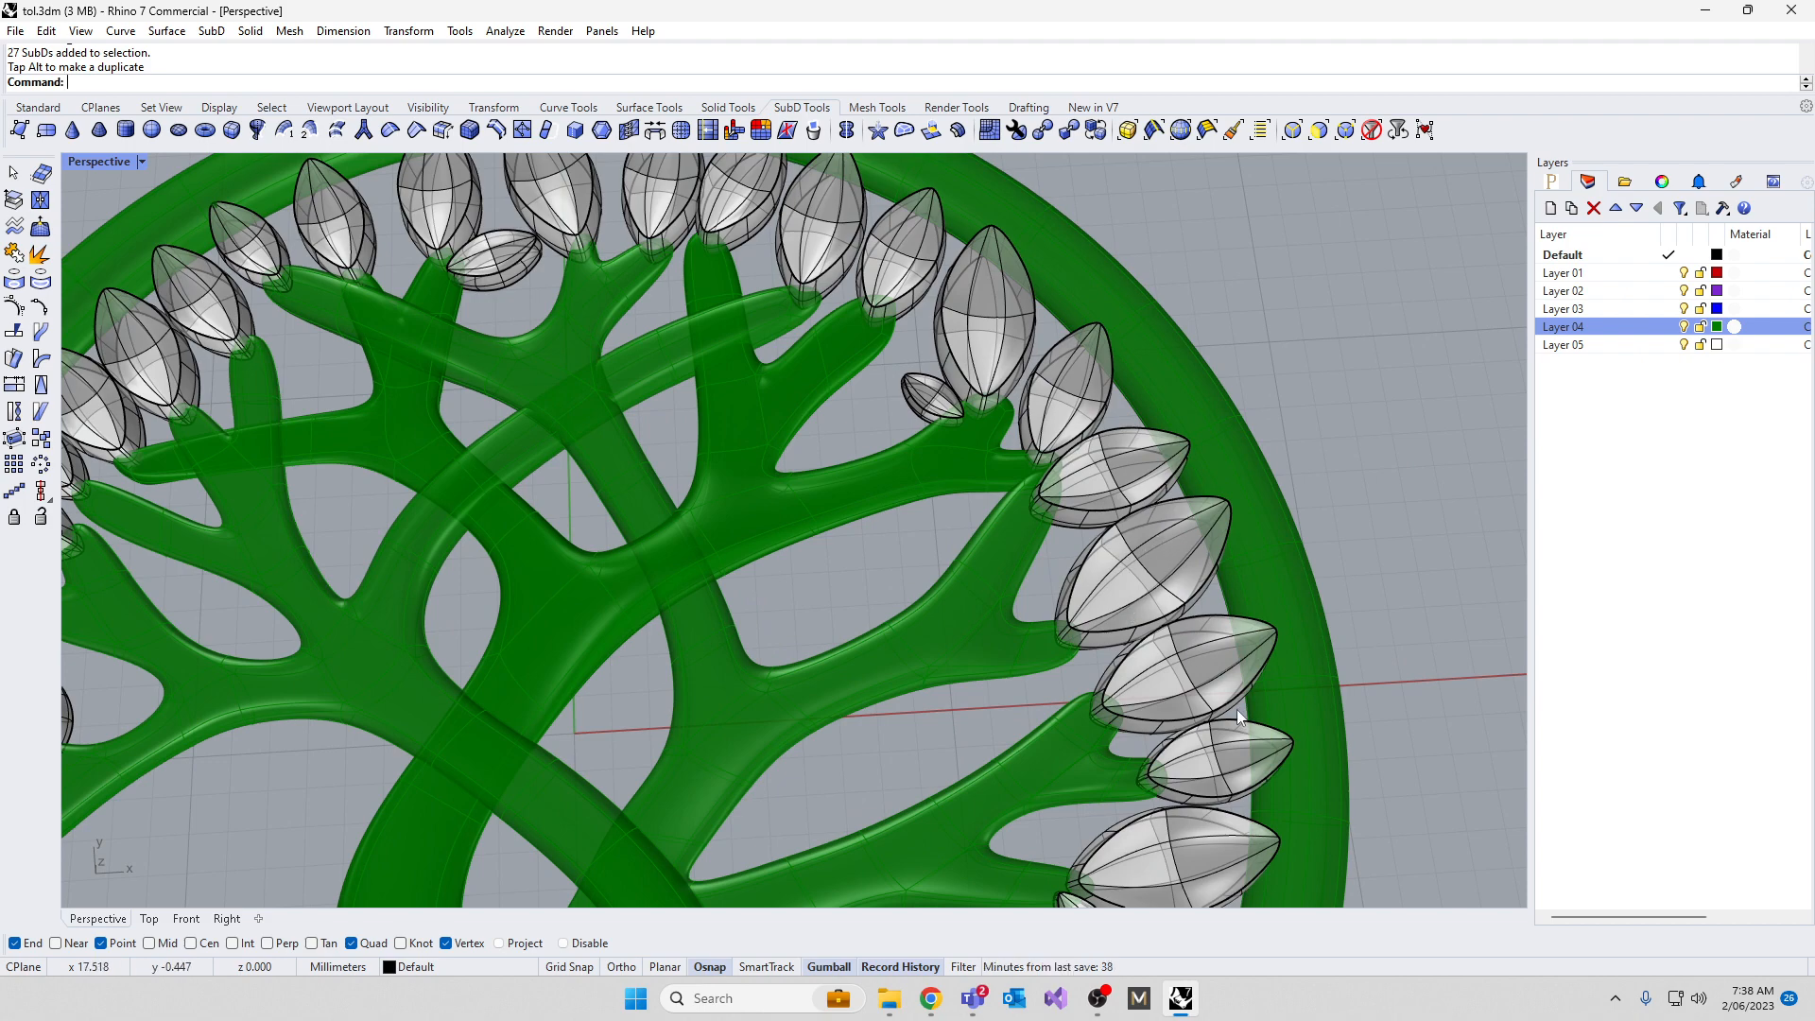
{"action": "scroll", "coordinate": [1236, 711], "scroll_direction": "down", "scroll_amount": 7}
{"action": "right_click_drag", "start_coordinate": [1048, 636], "coordinate": [976, 677]}
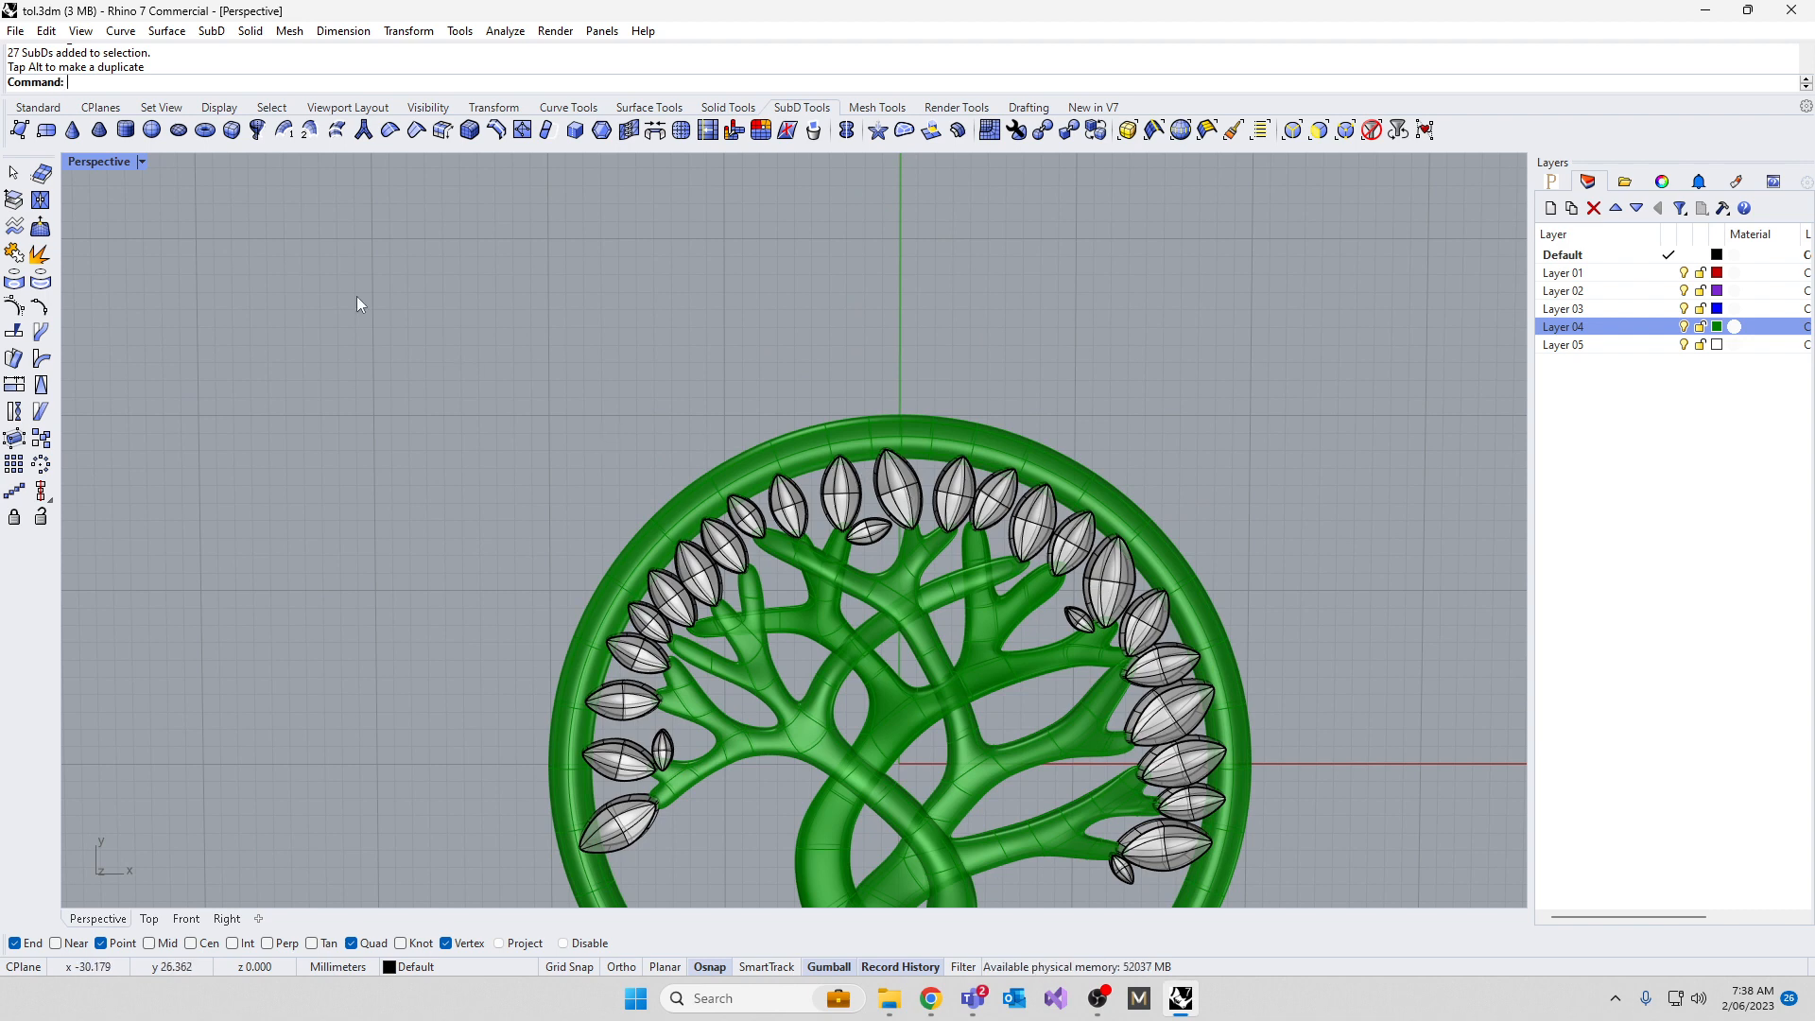
Create a small SubD torus centred on the vertical axis just above the pendant's ring, with a narrow open hole
{"action": "left_click", "coordinate": [204, 133]}
{"action": "scroll", "coordinate": [891, 393], "scroll_direction": "up", "scroll_amount": 5}
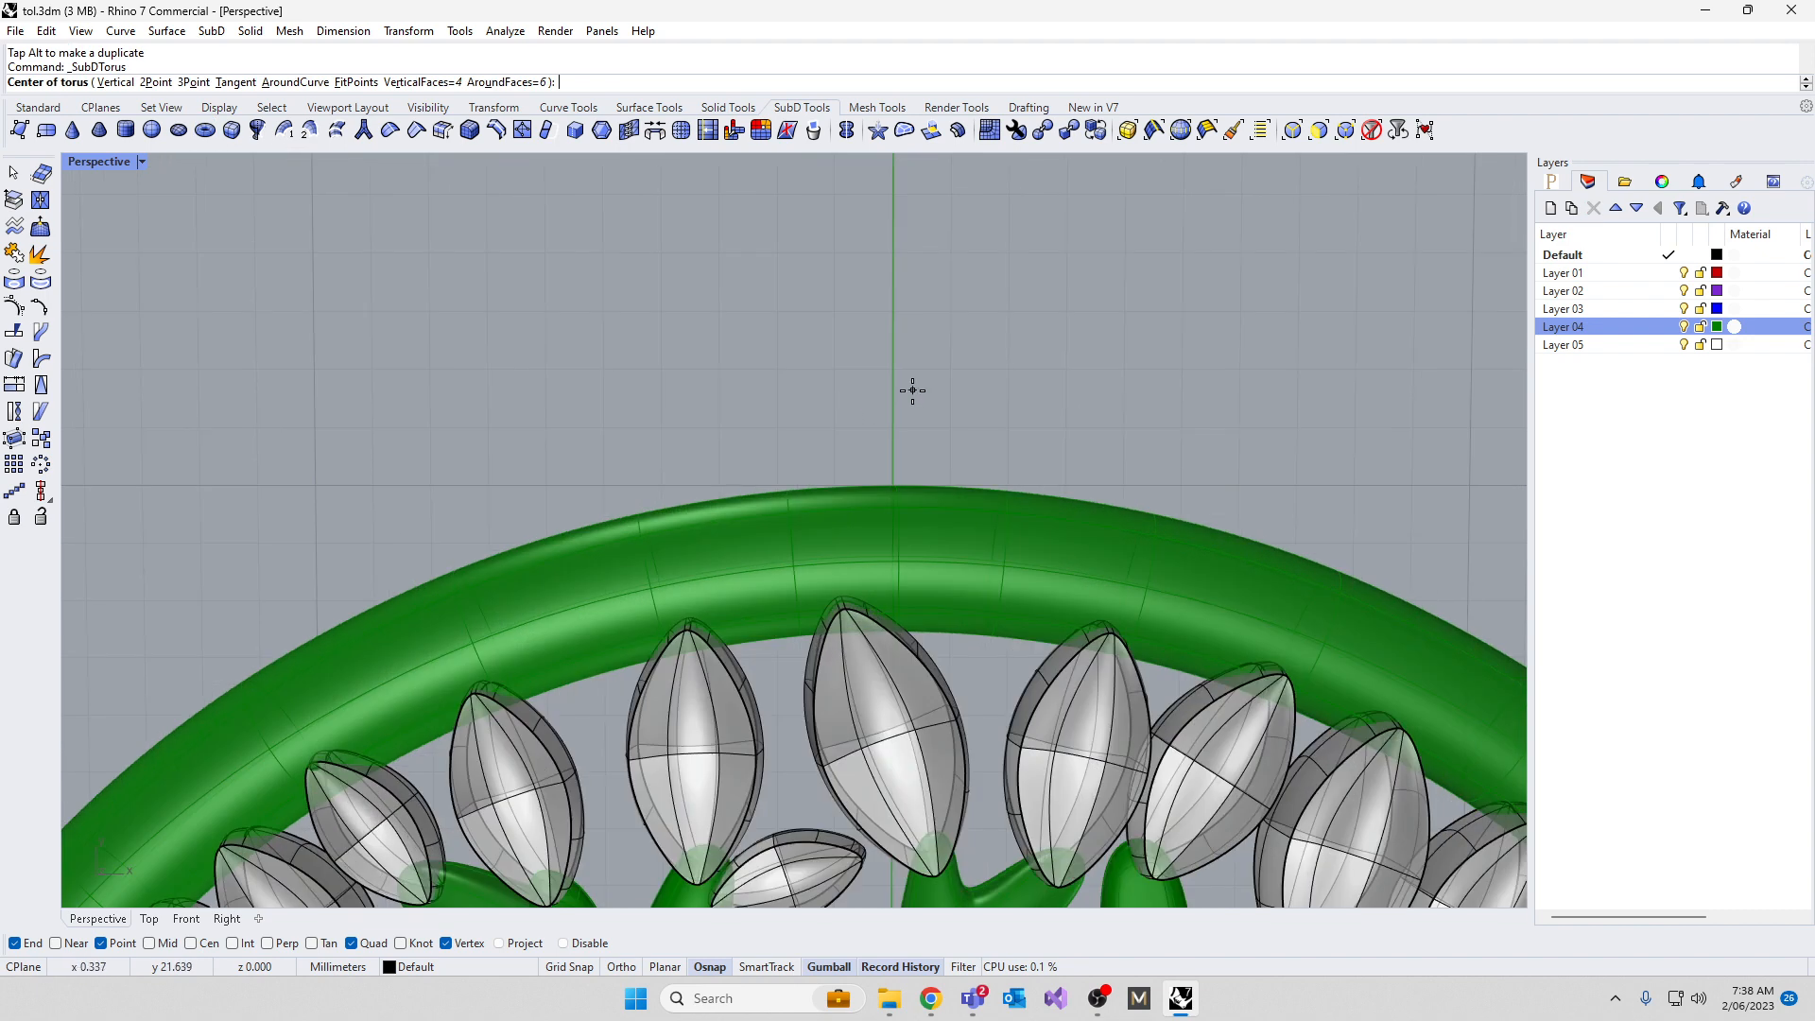
{"action": "left_click", "coordinate": [893, 383]}
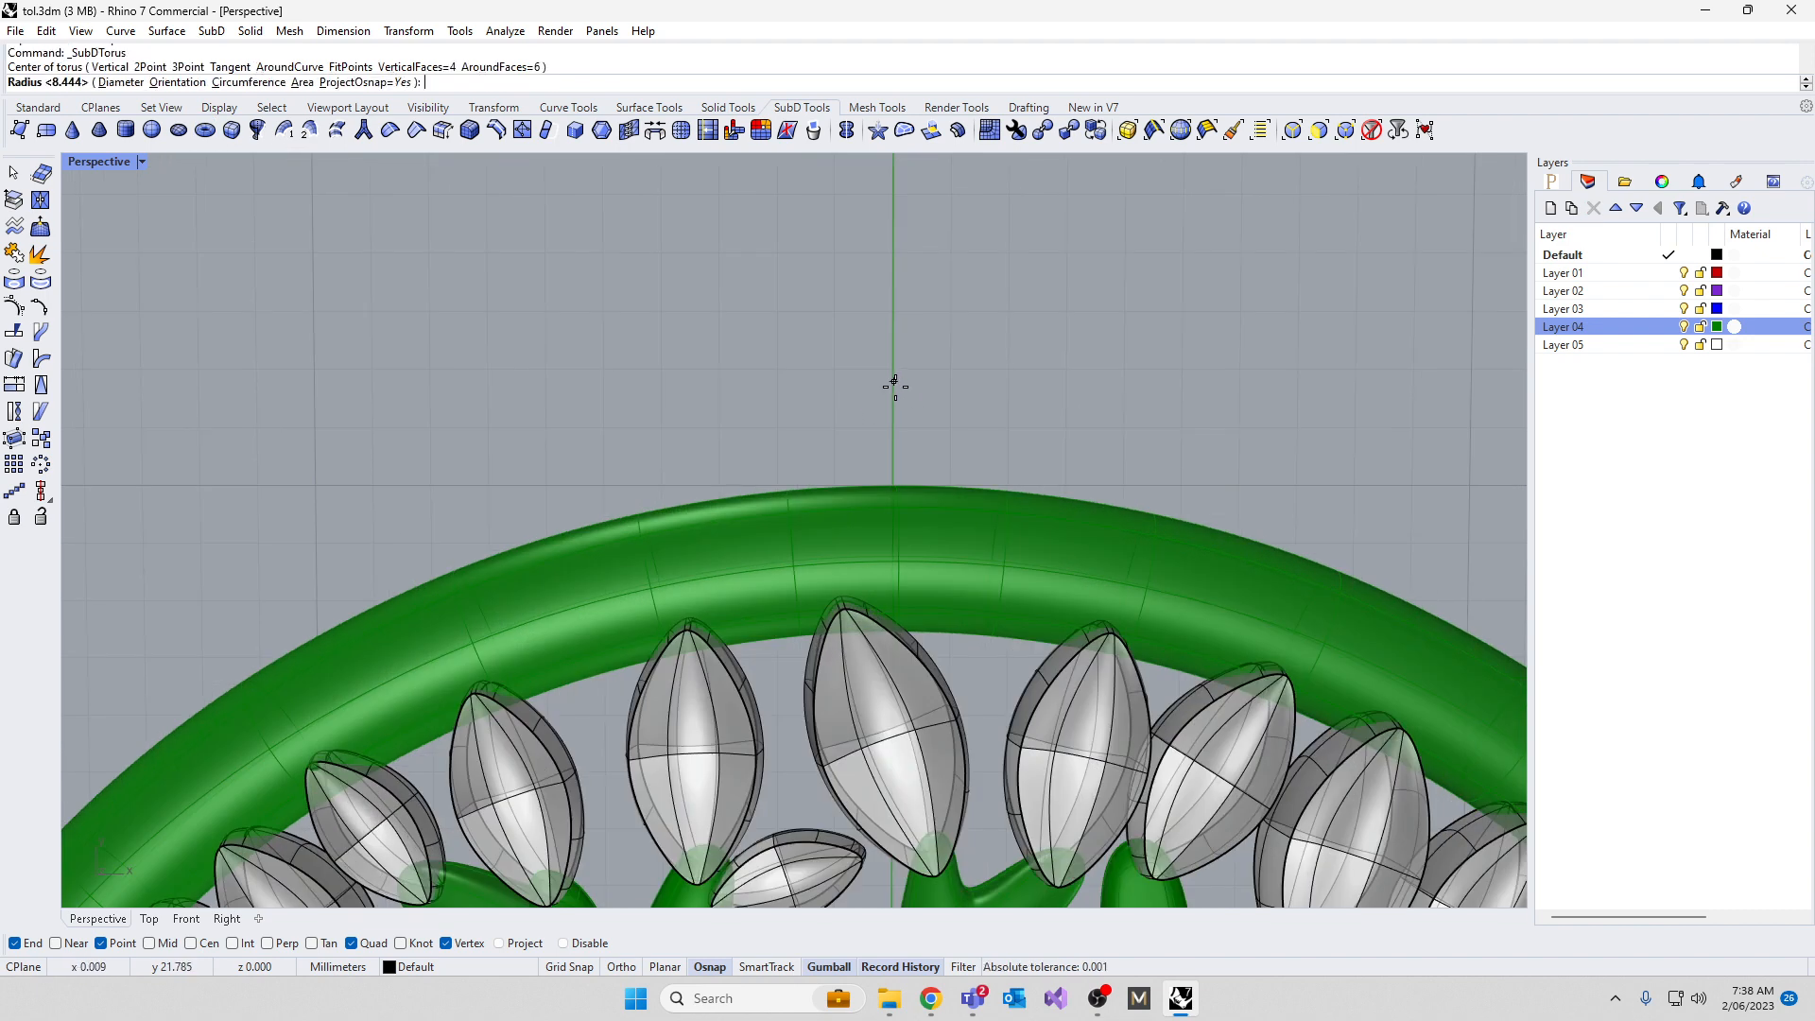
{"action": "left_click", "coordinate": [894, 484]}
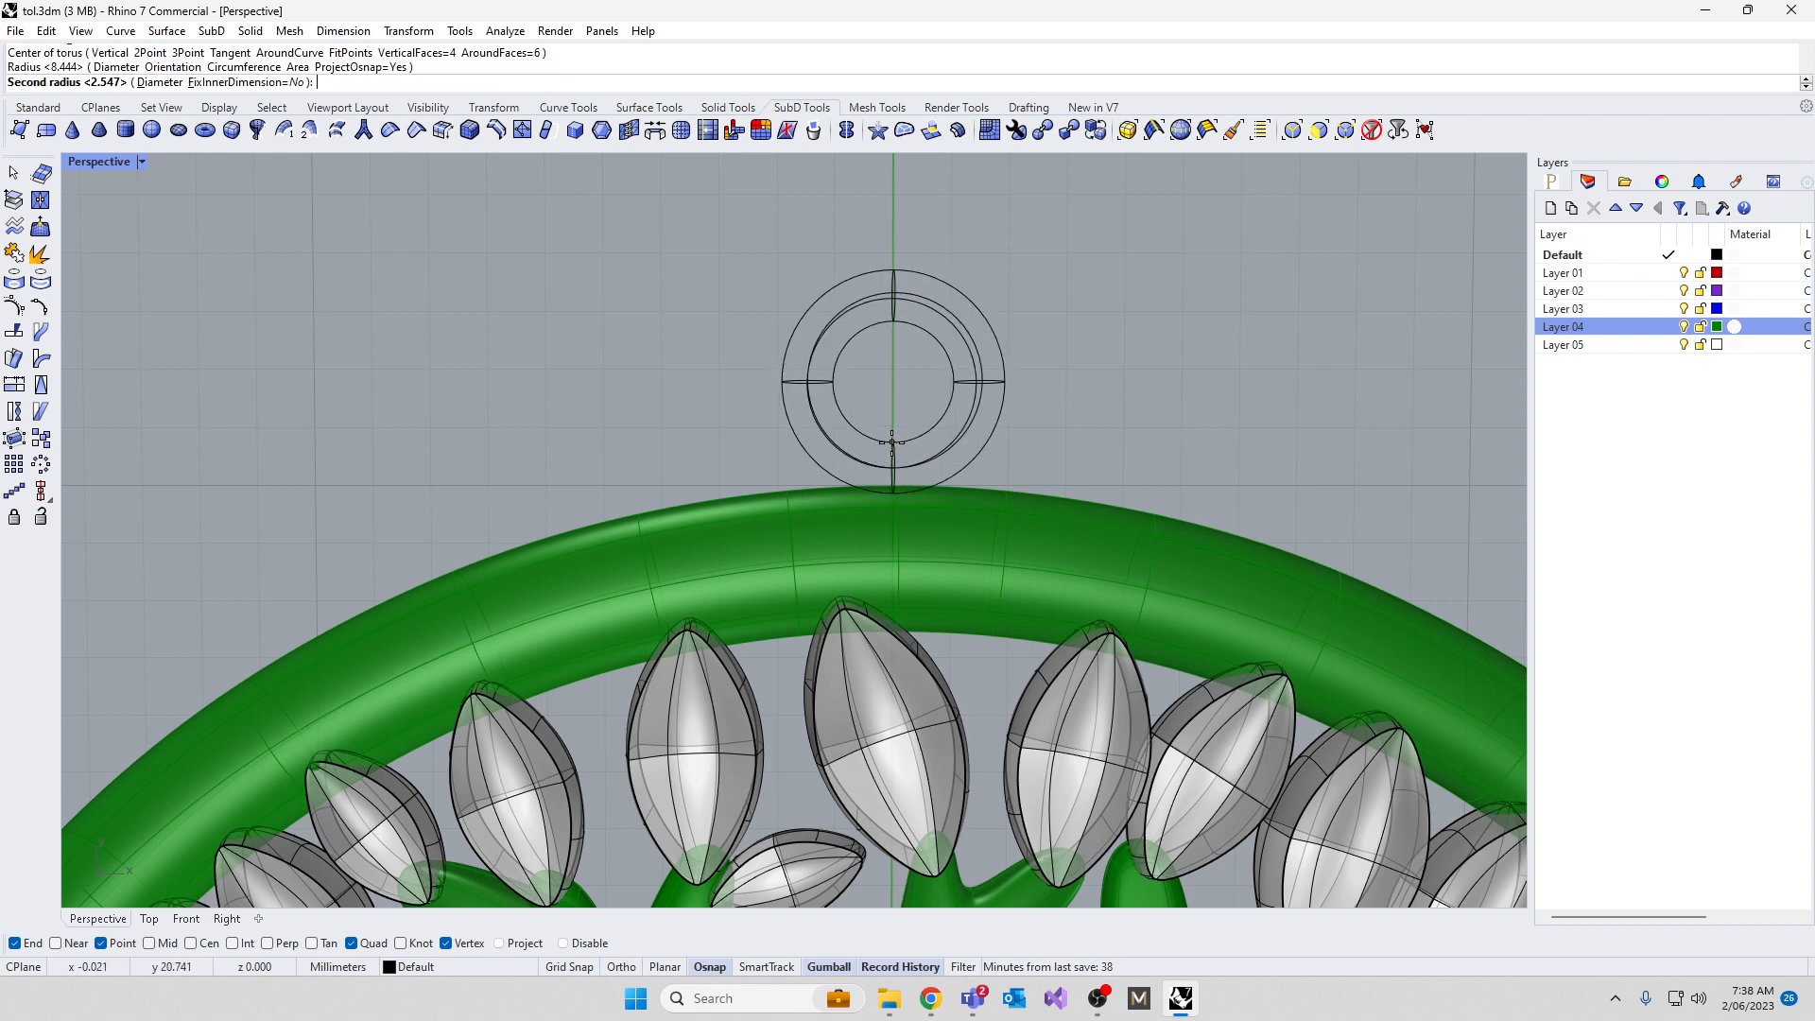
{"action": "left_click", "coordinate": [889, 435]}
Move the torus down about 0.8 mm so its lower part sinks into the top of the outer ring
{"action": "left_click", "coordinate": [826, 357]}
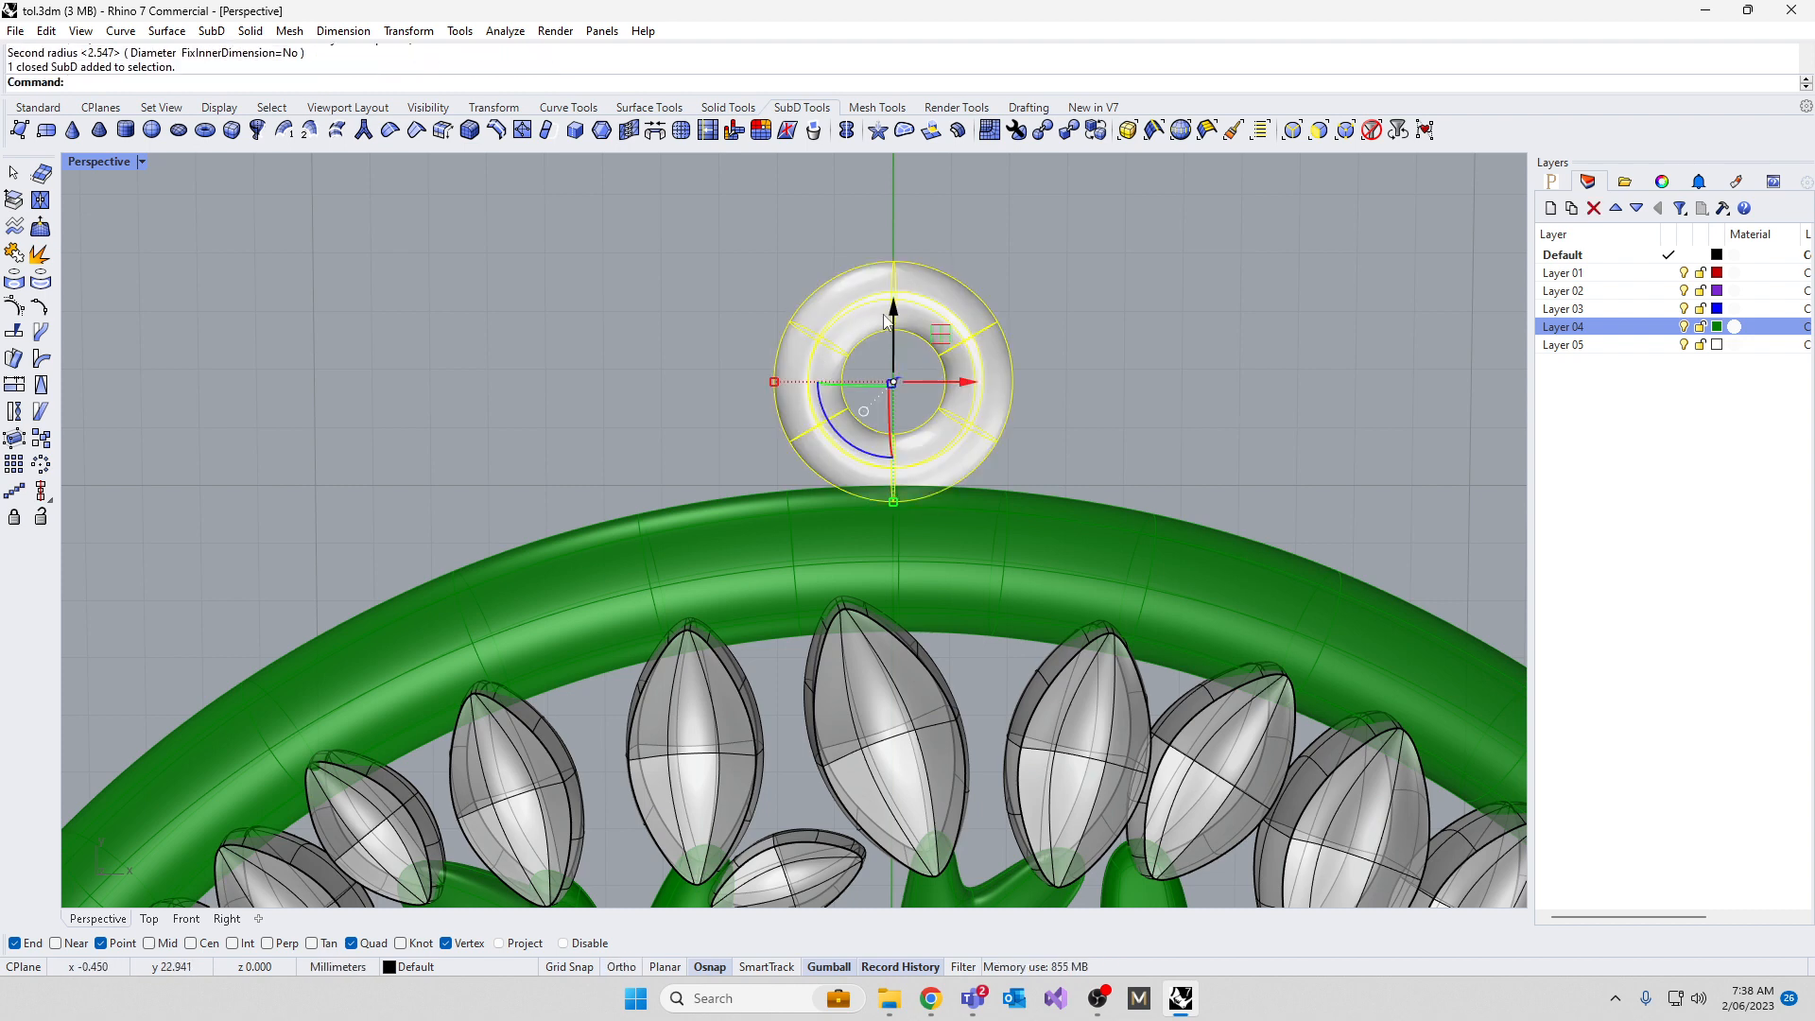
{"action": "left_click_drag", "start_coordinate": [893, 321], "coordinate": [894, 371]}
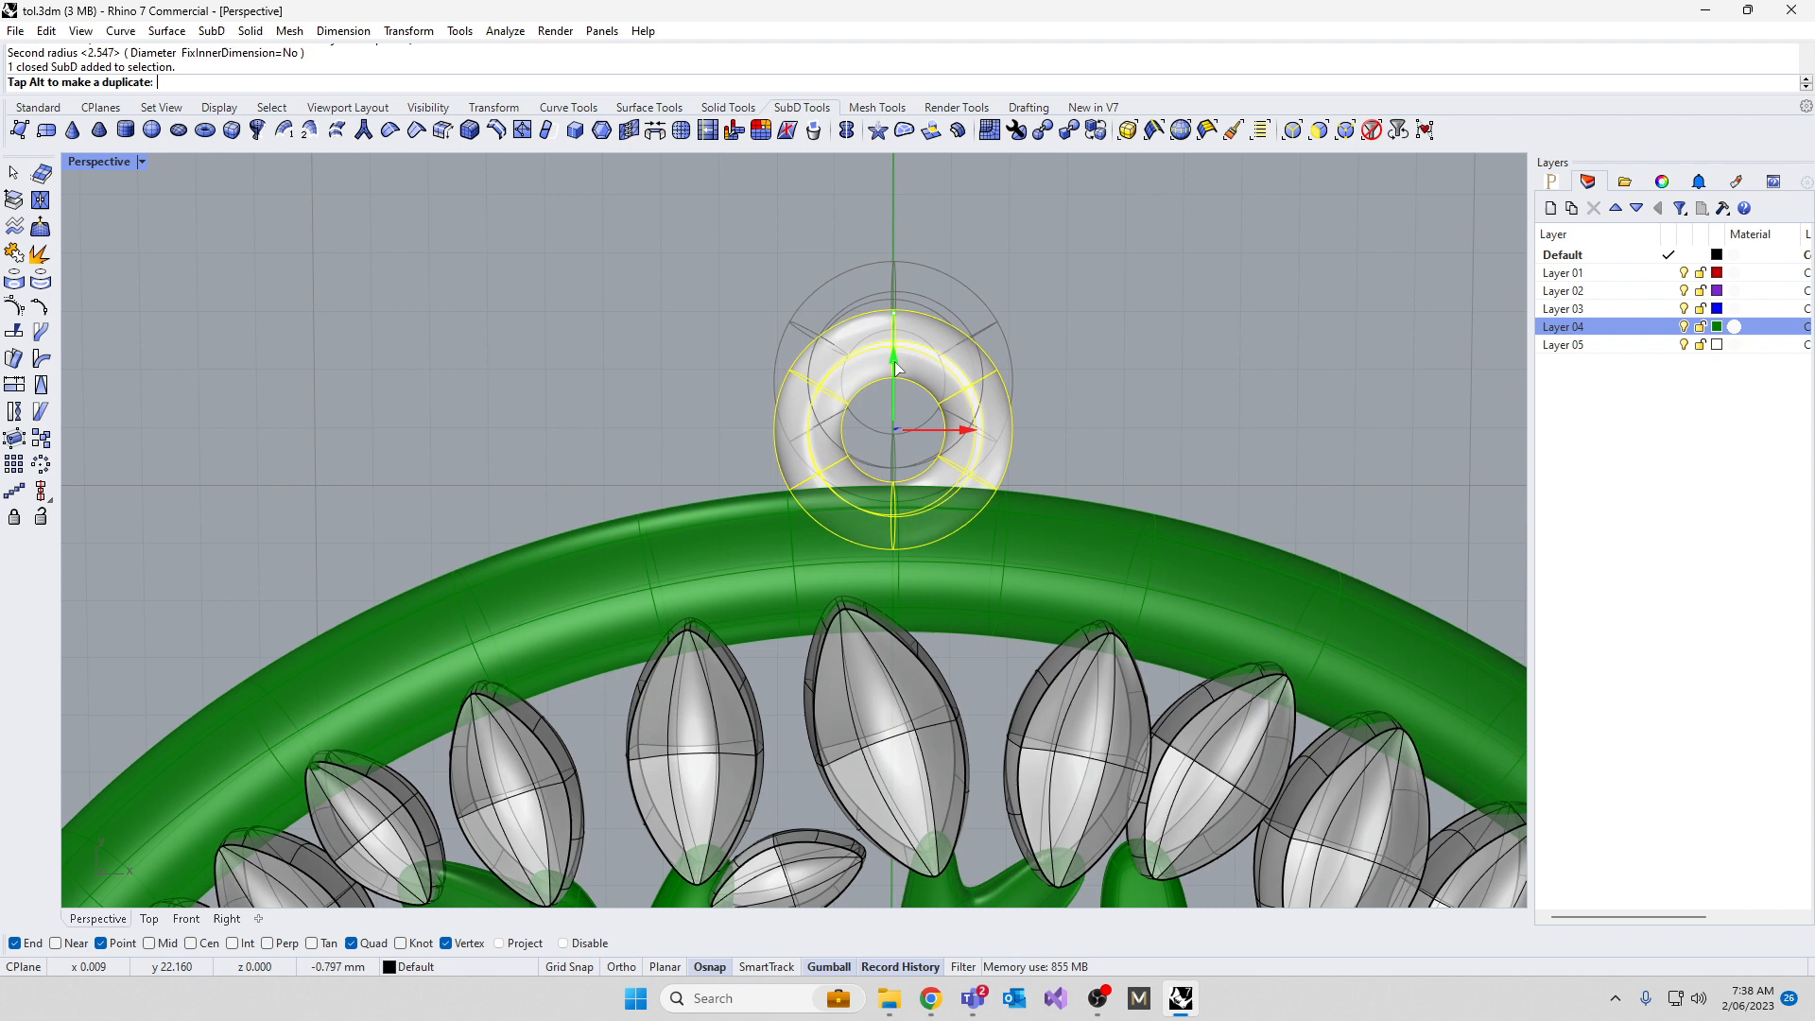
{"action": "left_click", "coordinate": [580, 394]}
{"action": "left_click", "coordinate": [792, 445]}
{"action": "left_click_drag", "start_coordinate": [781, 431], "coordinate": [773, 426]}
{"action": "left_click", "coordinate": [673, 361]}
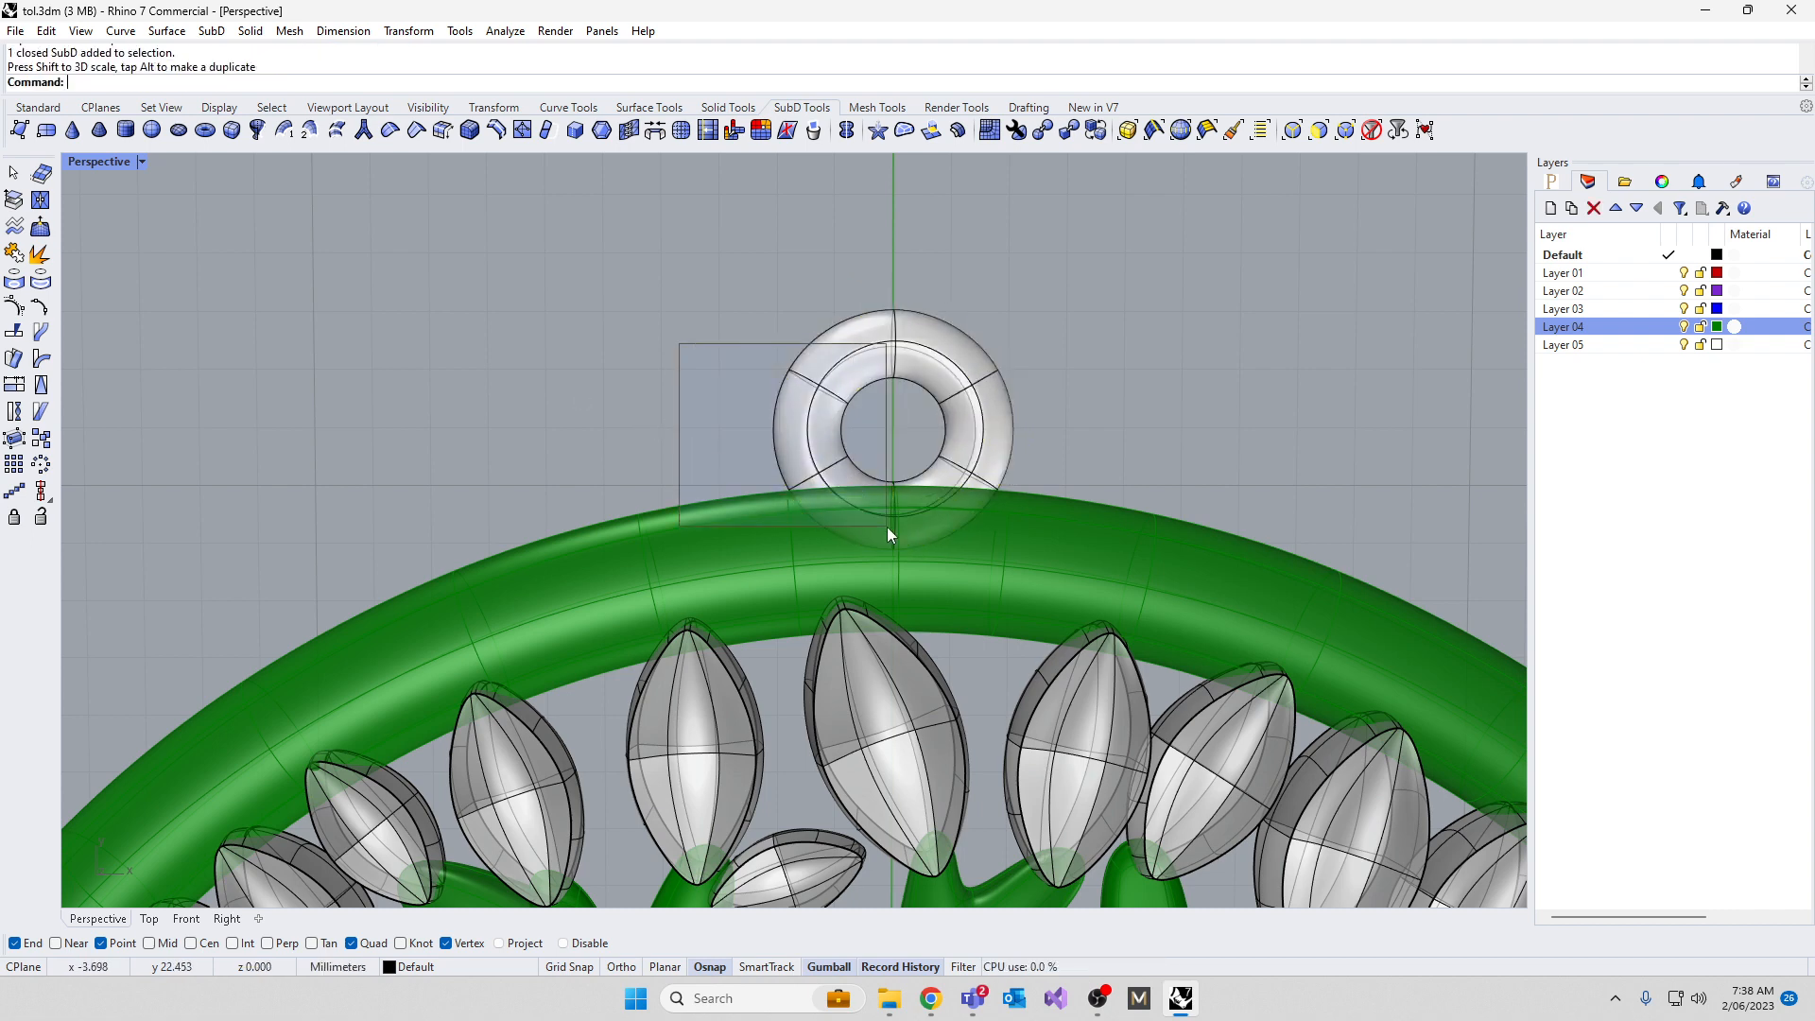
Raise the torus to the middle of the outer ring's thickness in side view
{"action": "double_click", "coordinate": [94, 160]}
{"action": "right_click_drag", "start_coordinate": [1115, 465], "coordinate": [1056, 301]}
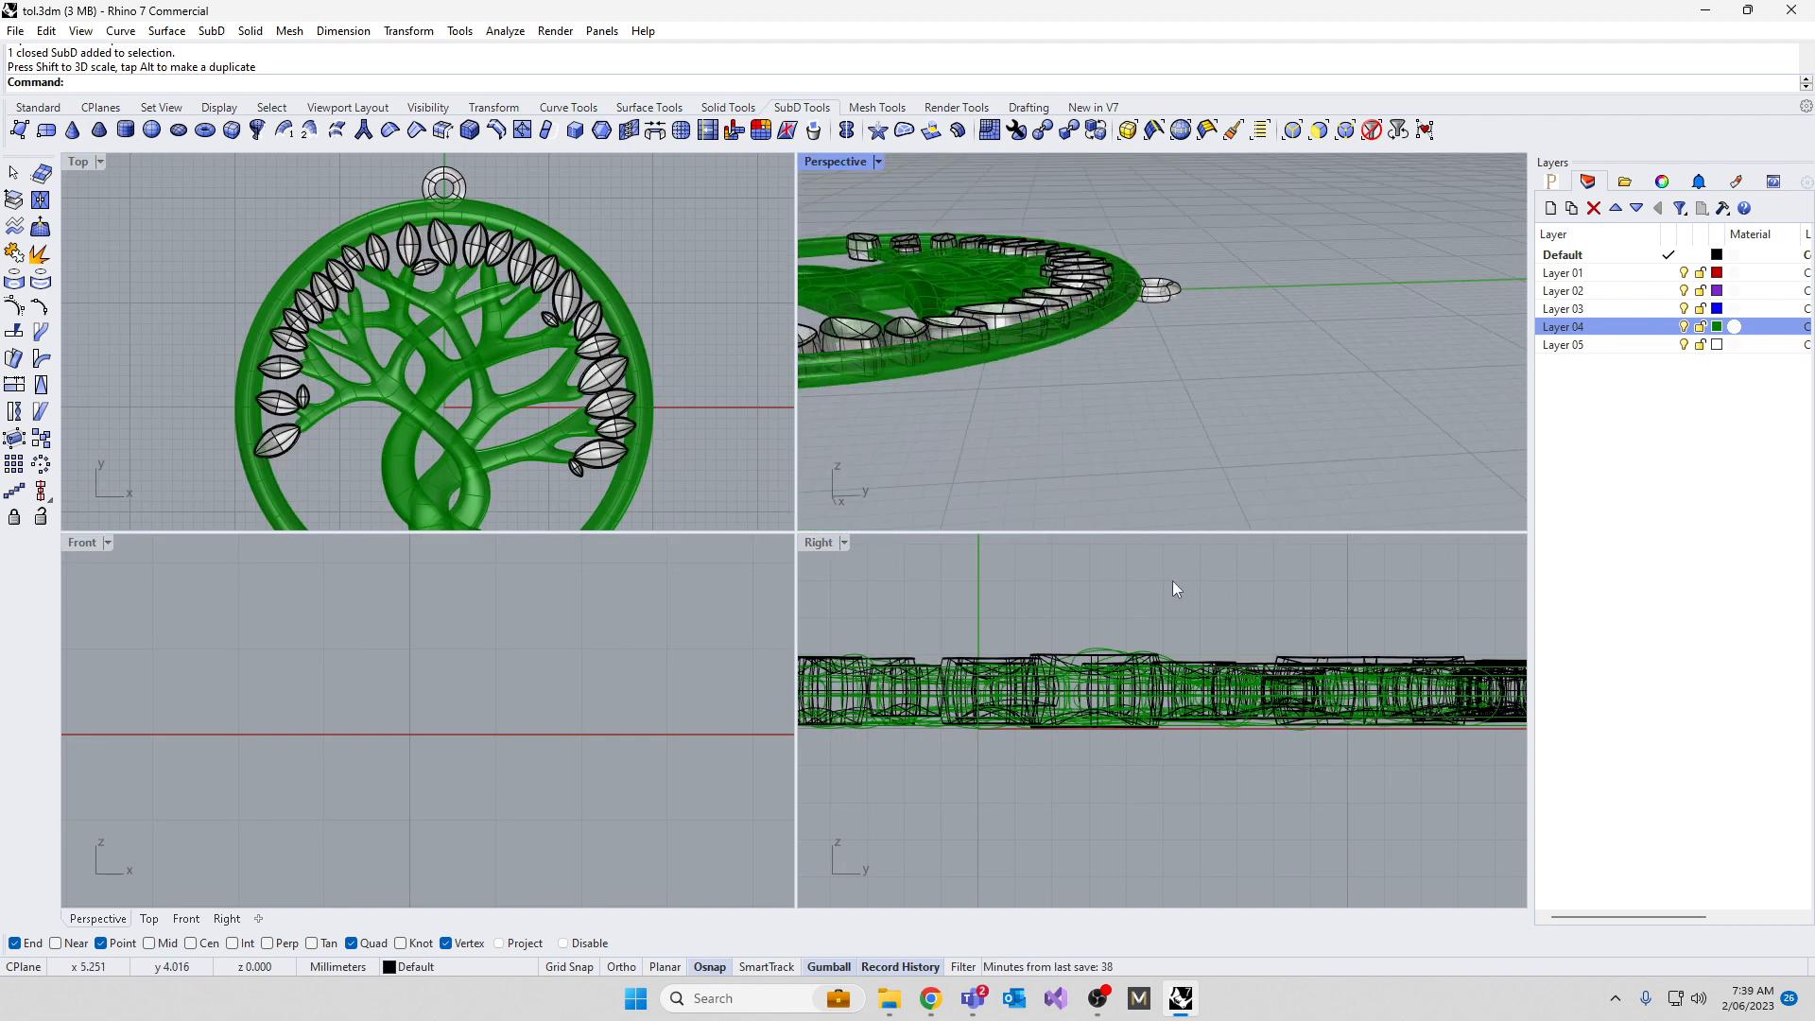
{"action": "scroll", "coordinate": [945, 777], "scroll_direction": "down", "scroll_amount": 5}
{"action": "scroll", "coordinate": [1165, 753], "scroll_direction": "up", "scroll_amount": 12}
{"action": "left_click", "coordinate": [1150, 773]}
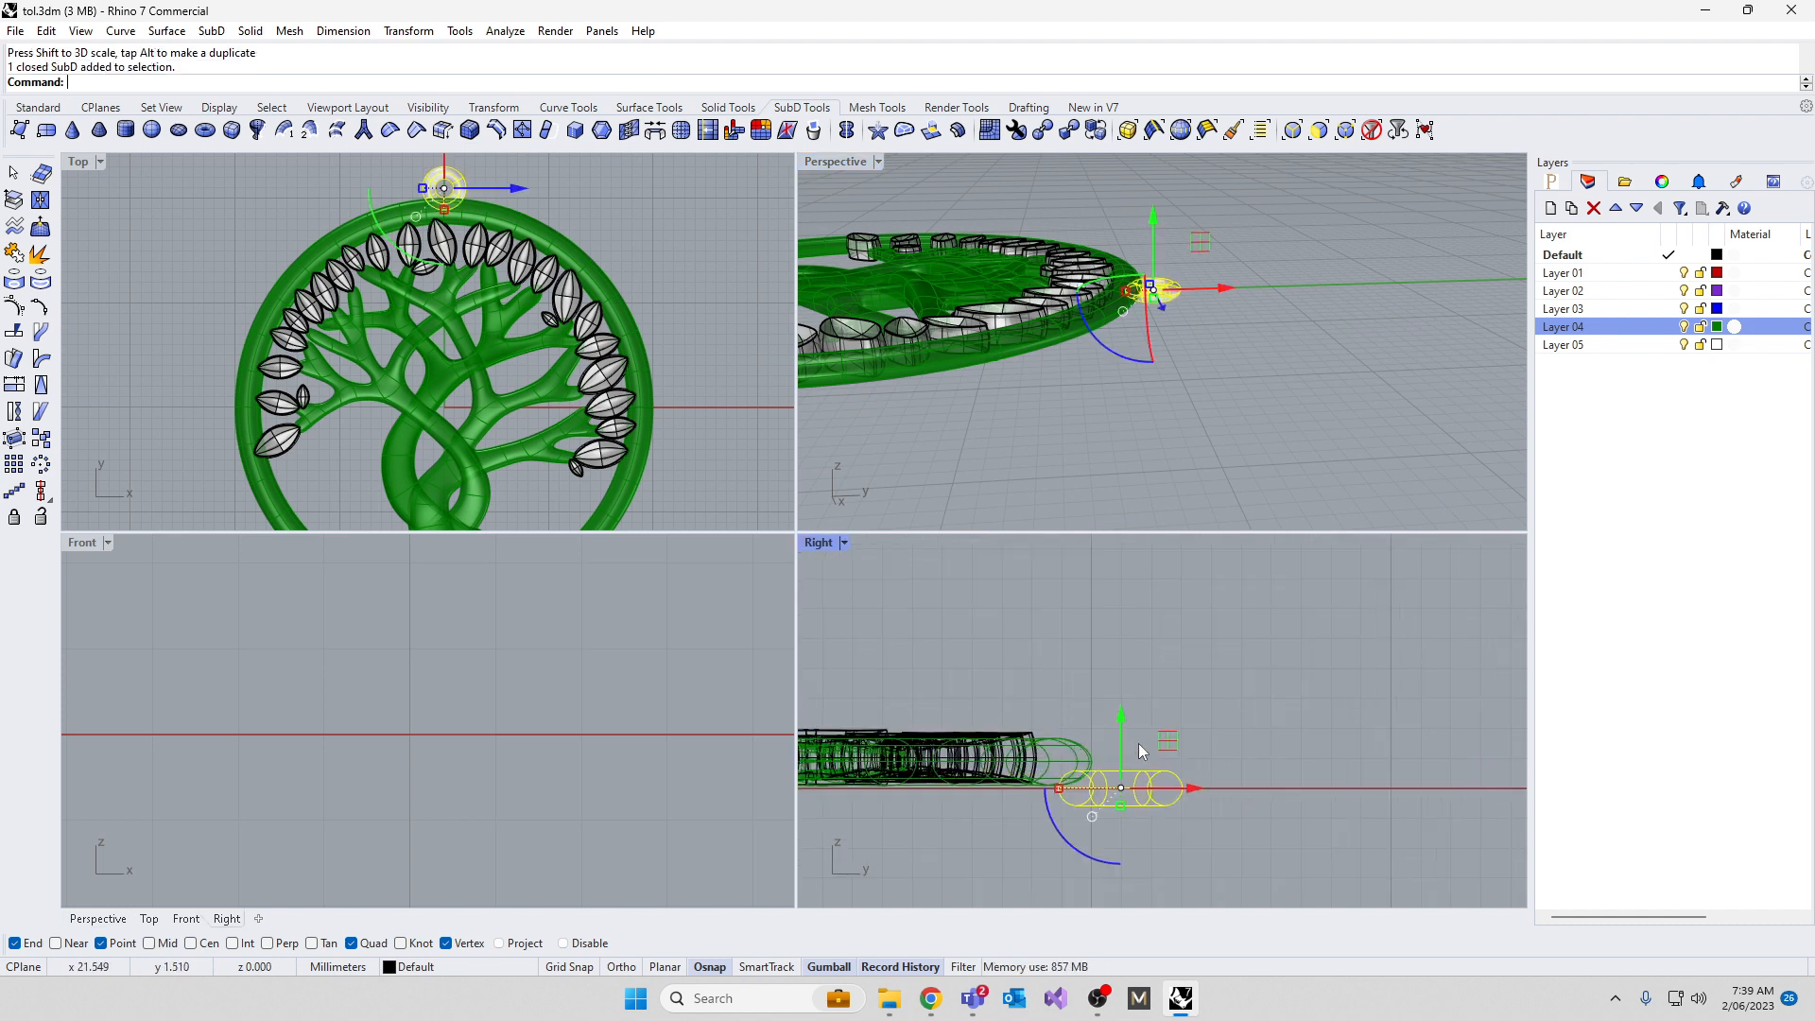
{"action": "left_click_drag", "start_coordinate": [1116, 720], "coordinate": [1119, 702]}
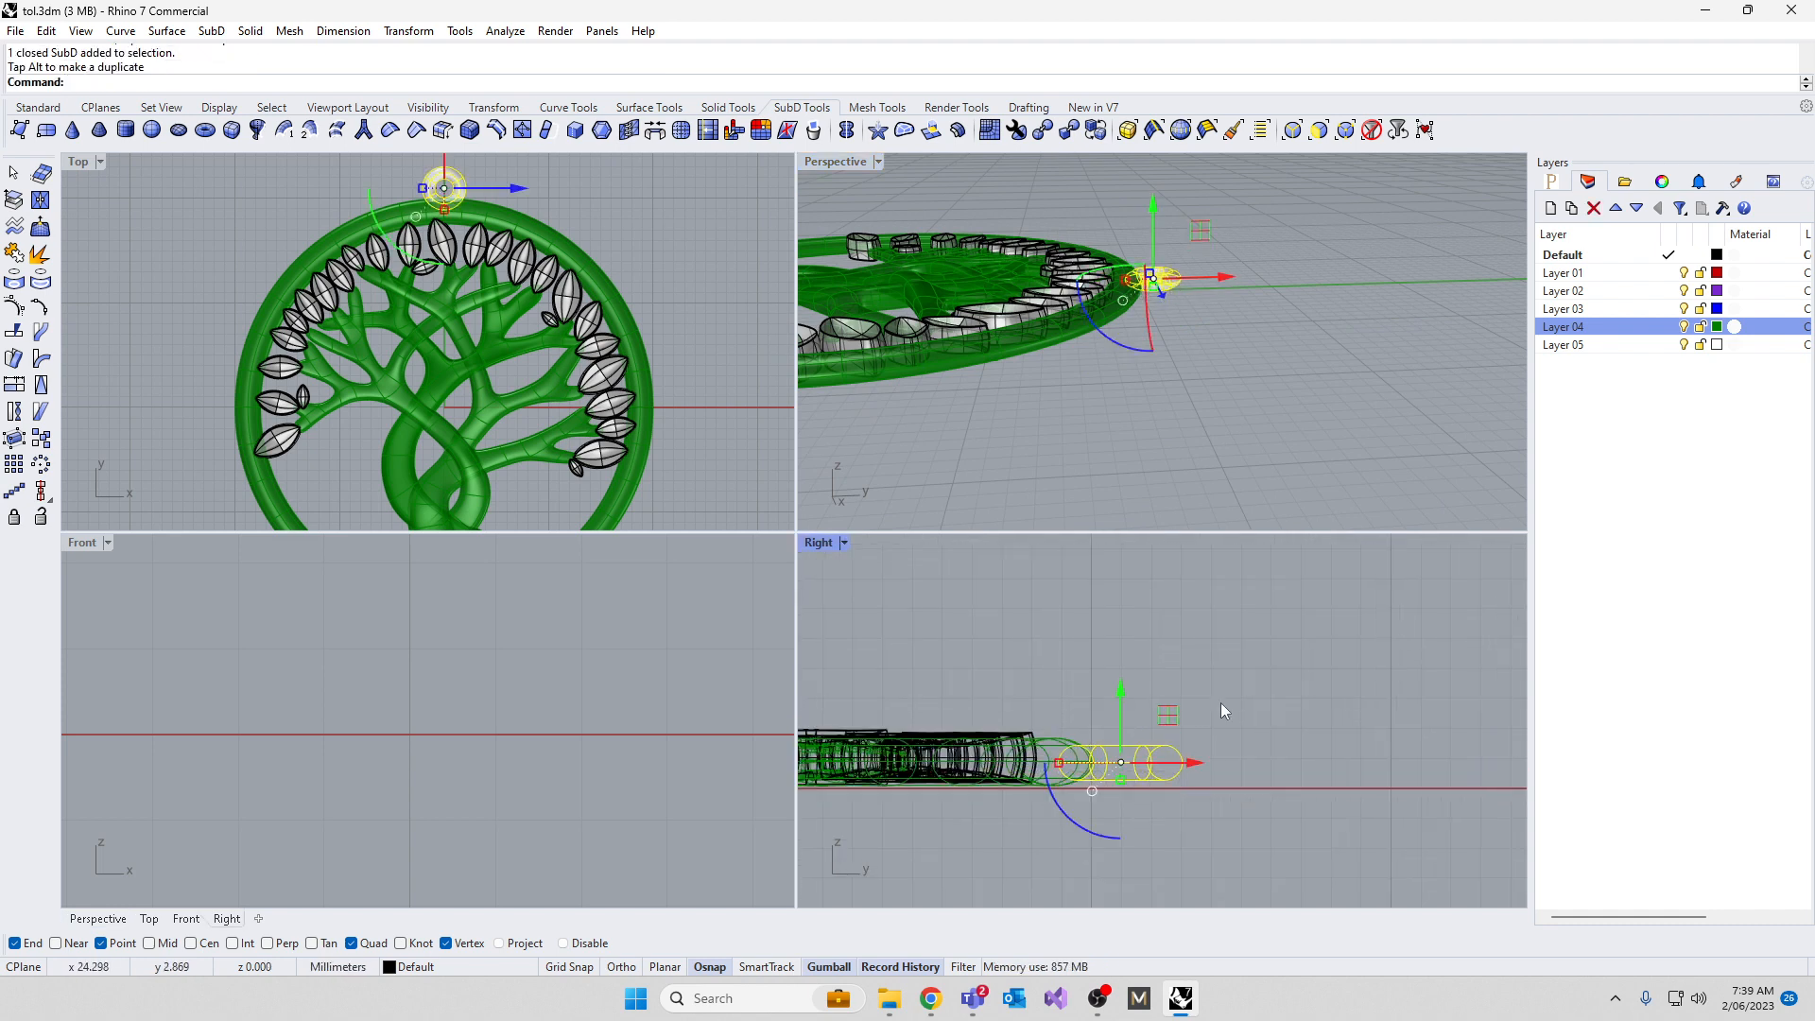
Duplicate the torus outward beyond the first one and rotate the copy upright, perpendicular to the pendant
{"action": "key", "text": "ctrl+c"}
{"action": "key", "text": "ctrl+v"}
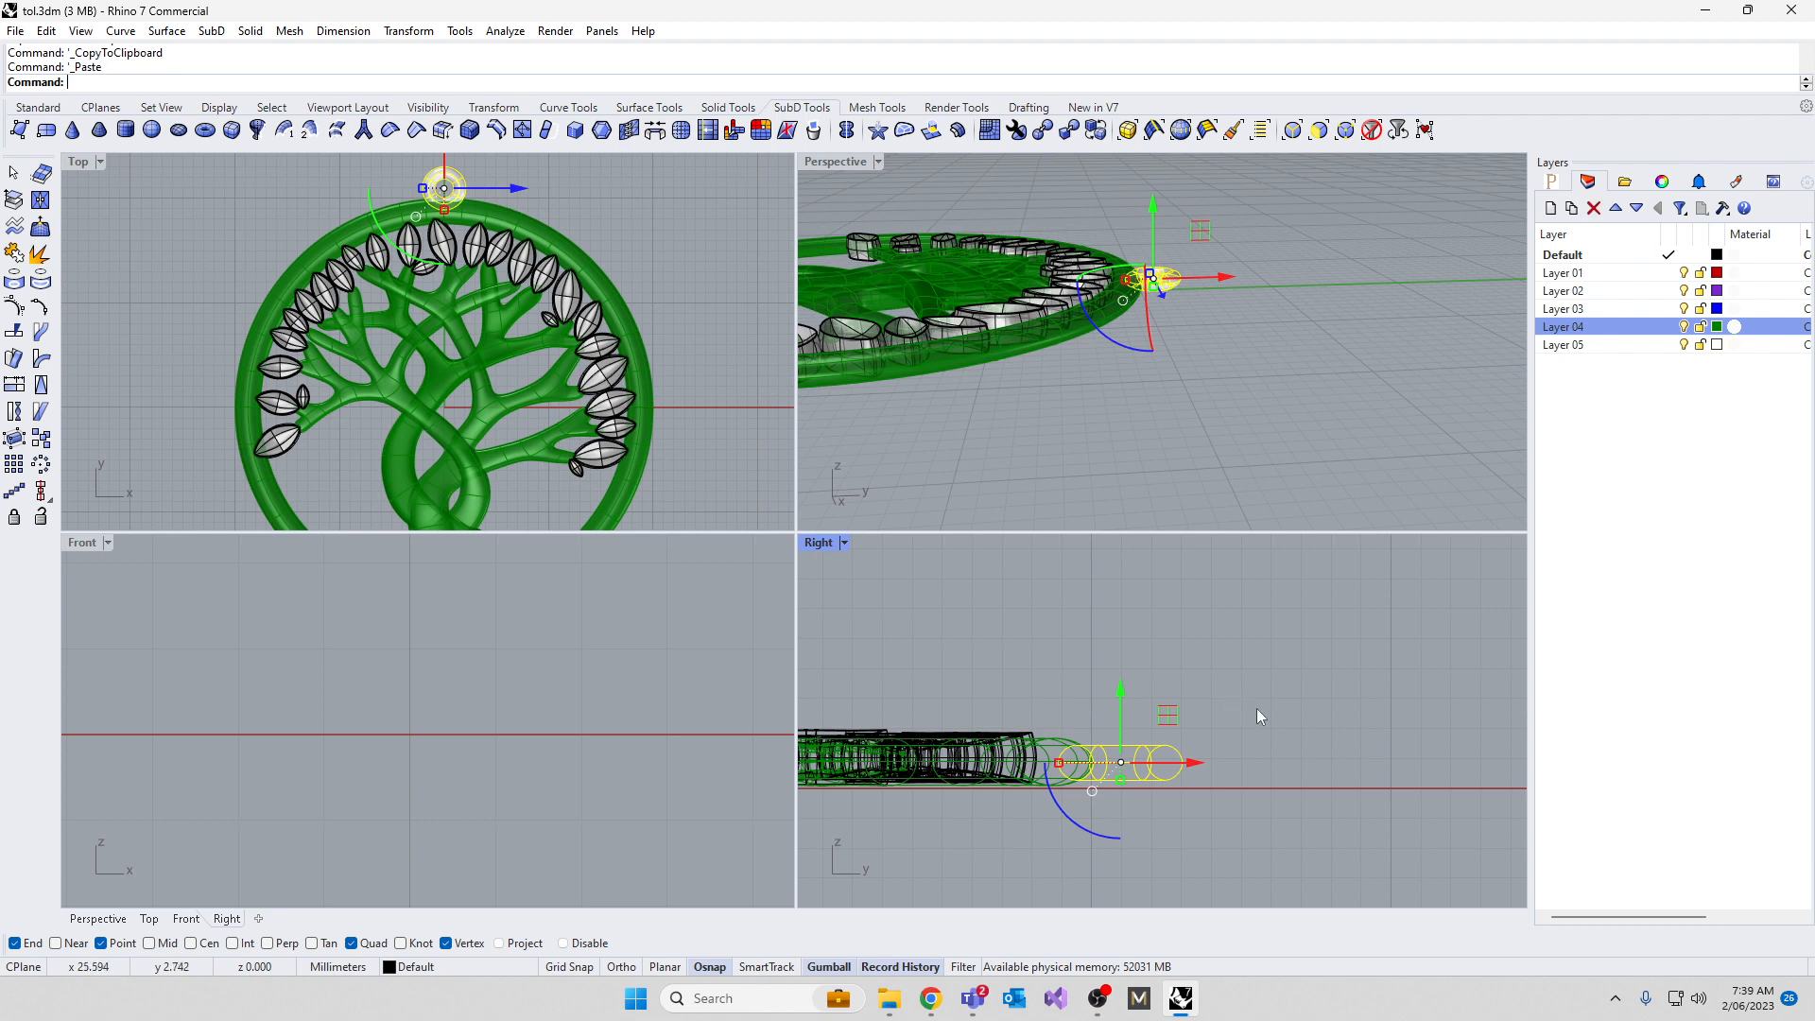
{"action": "left_click_drag", "start_coordinate": [1190, 761], "coordinate": [1338, 762]}
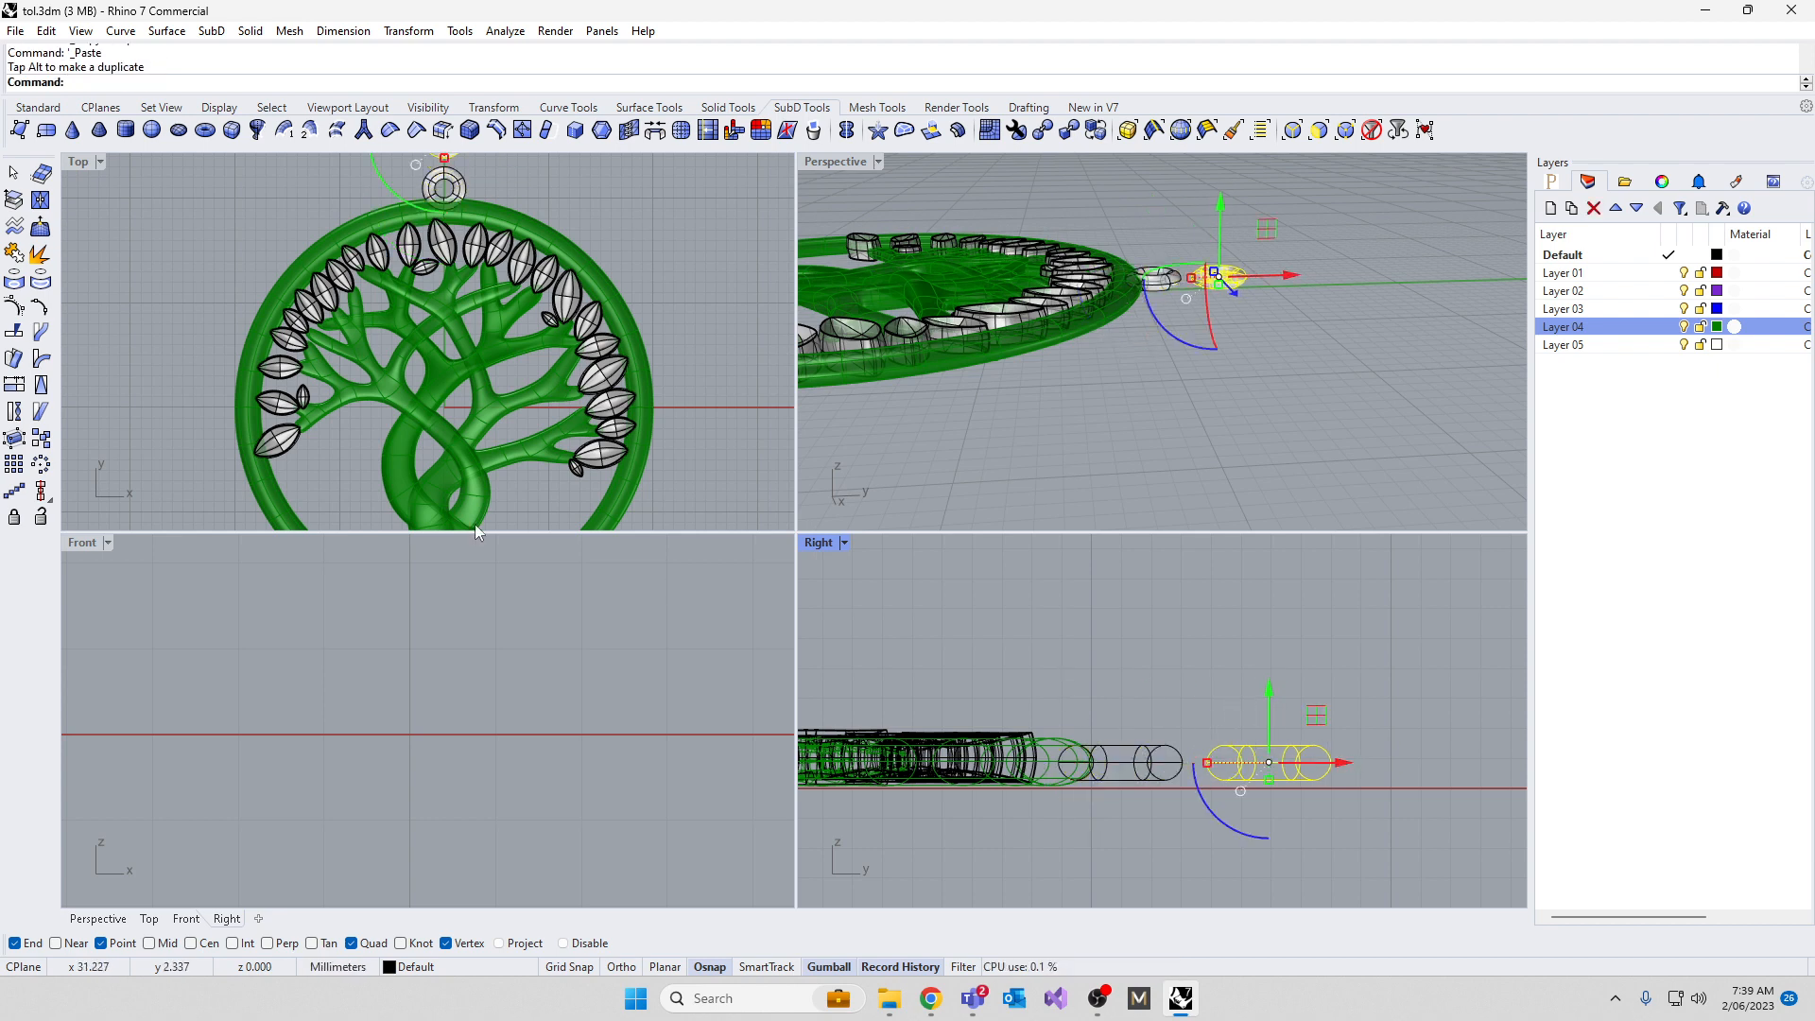
{"action": "scroll", "coordinate": [505, 773], "scroll_direction": "down", "scroll_amount": 14}
{"action": "right_click_drag", "start_coordinate": [133, 671], "coordinate": [270, 695]}
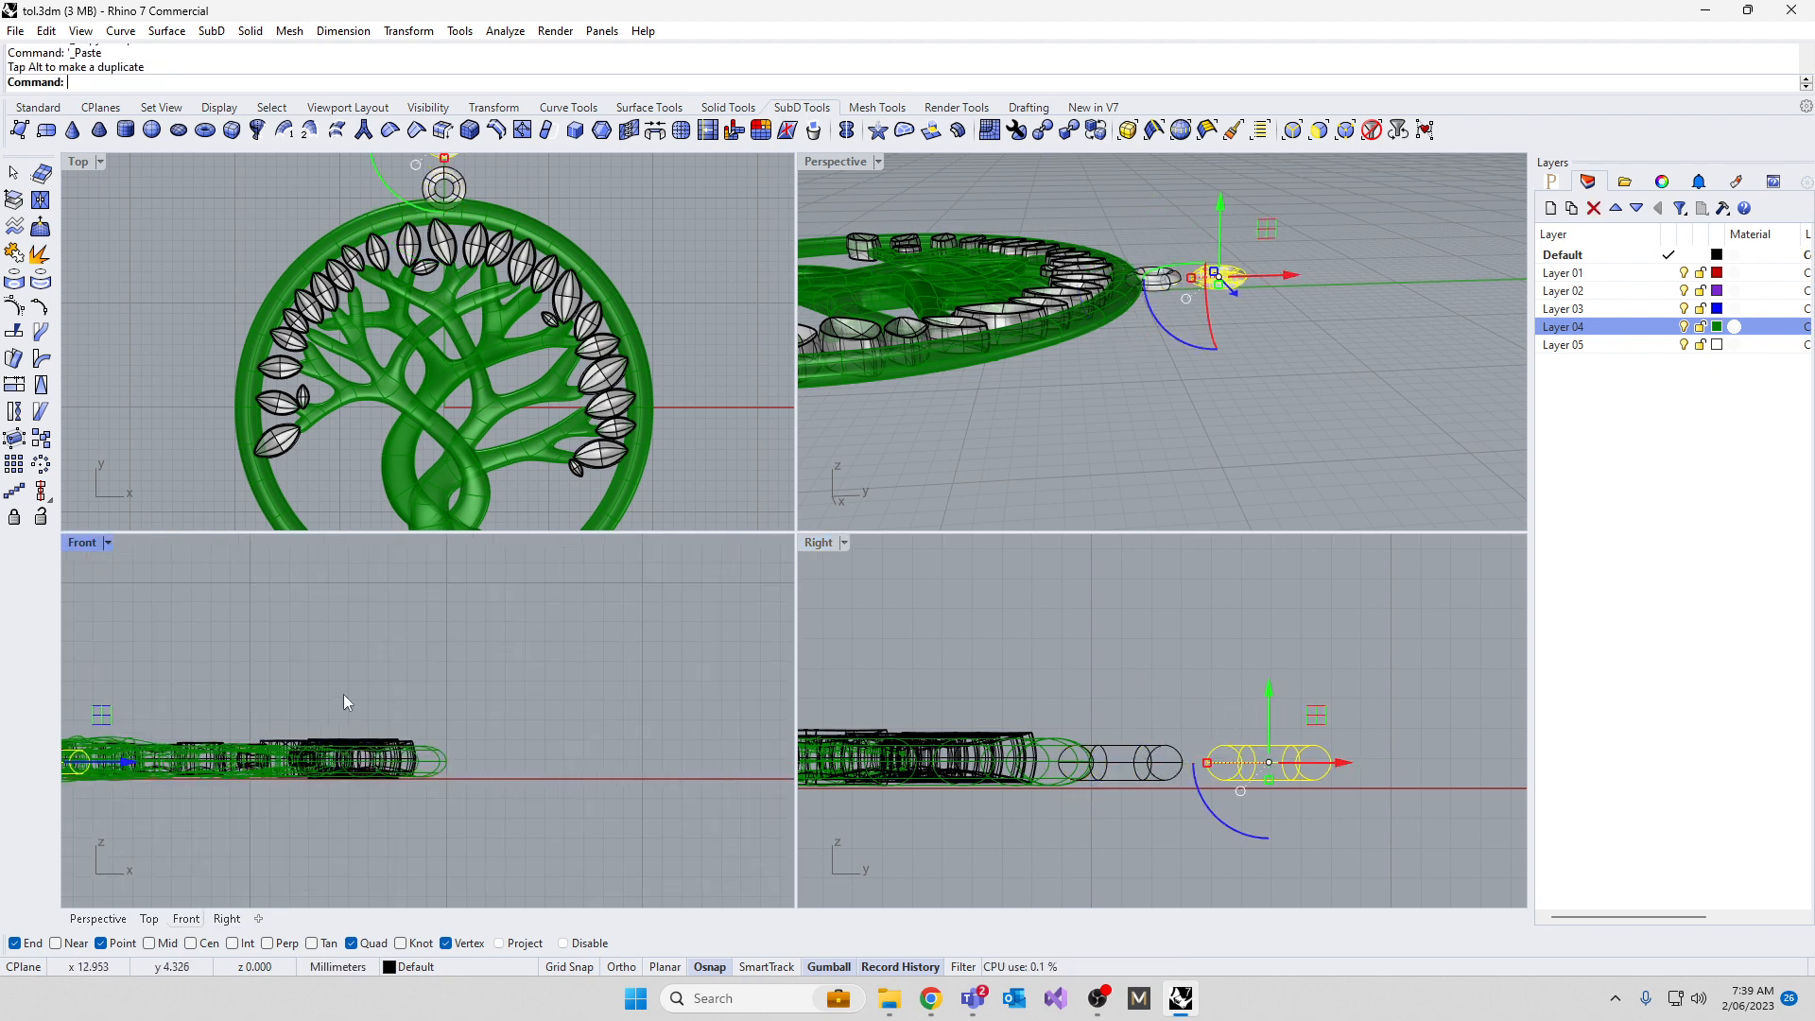
{"action": "right_click_drag", "start_coordinate": [210, 751], "coordinate": [605, 741]}
{"action": "scroll", "coordinate": [435, 811], "scroll_direction": "up", "scroll_amount": 5}
{"action": "left_click_drag", "start_coordinate": [452, 771], "coordinate": [586, 808]}
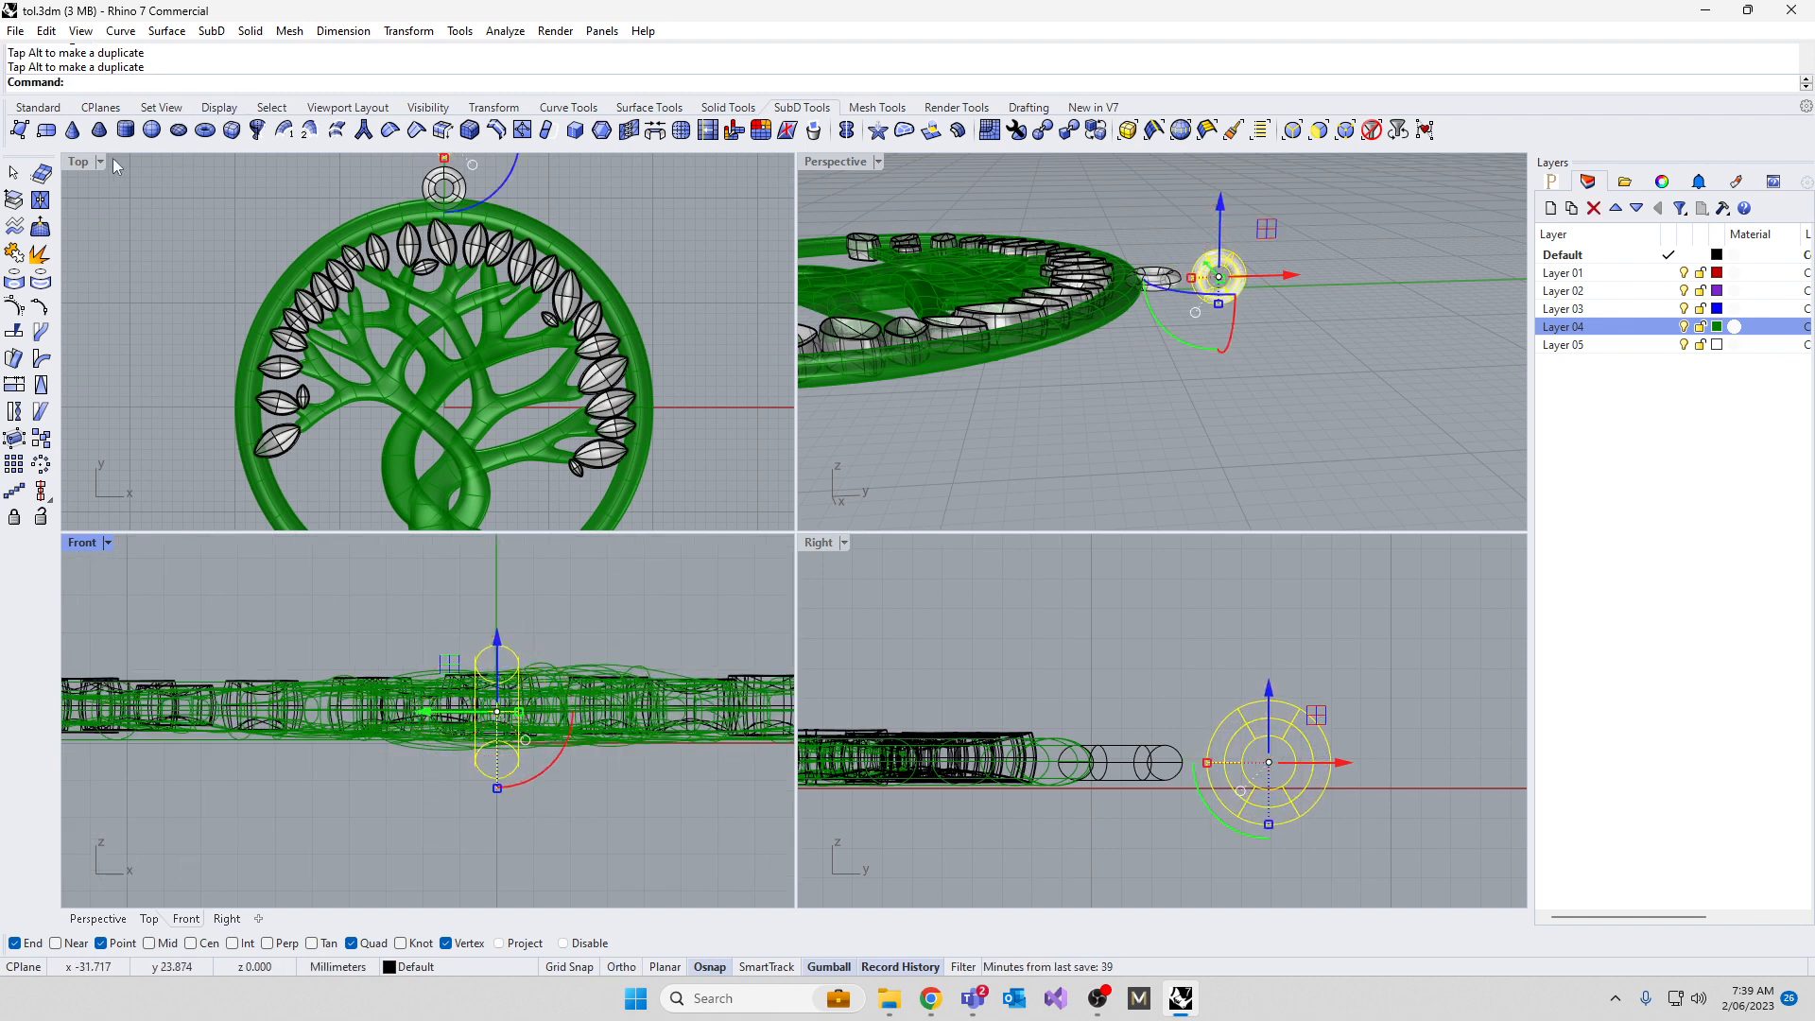
Shift the upright torus copy a little farther from the attached loop along the vertical axis
{"action": "double_click", "coordinate": [87, 163]}
{"action": "right_click_drag", "start_coordinate": [533, 297], "coordinate": [614, 733]}
{"action": "scroll", "coordinate": [860, 602], "scroll_direction": "up", "scroll_amount": 3}
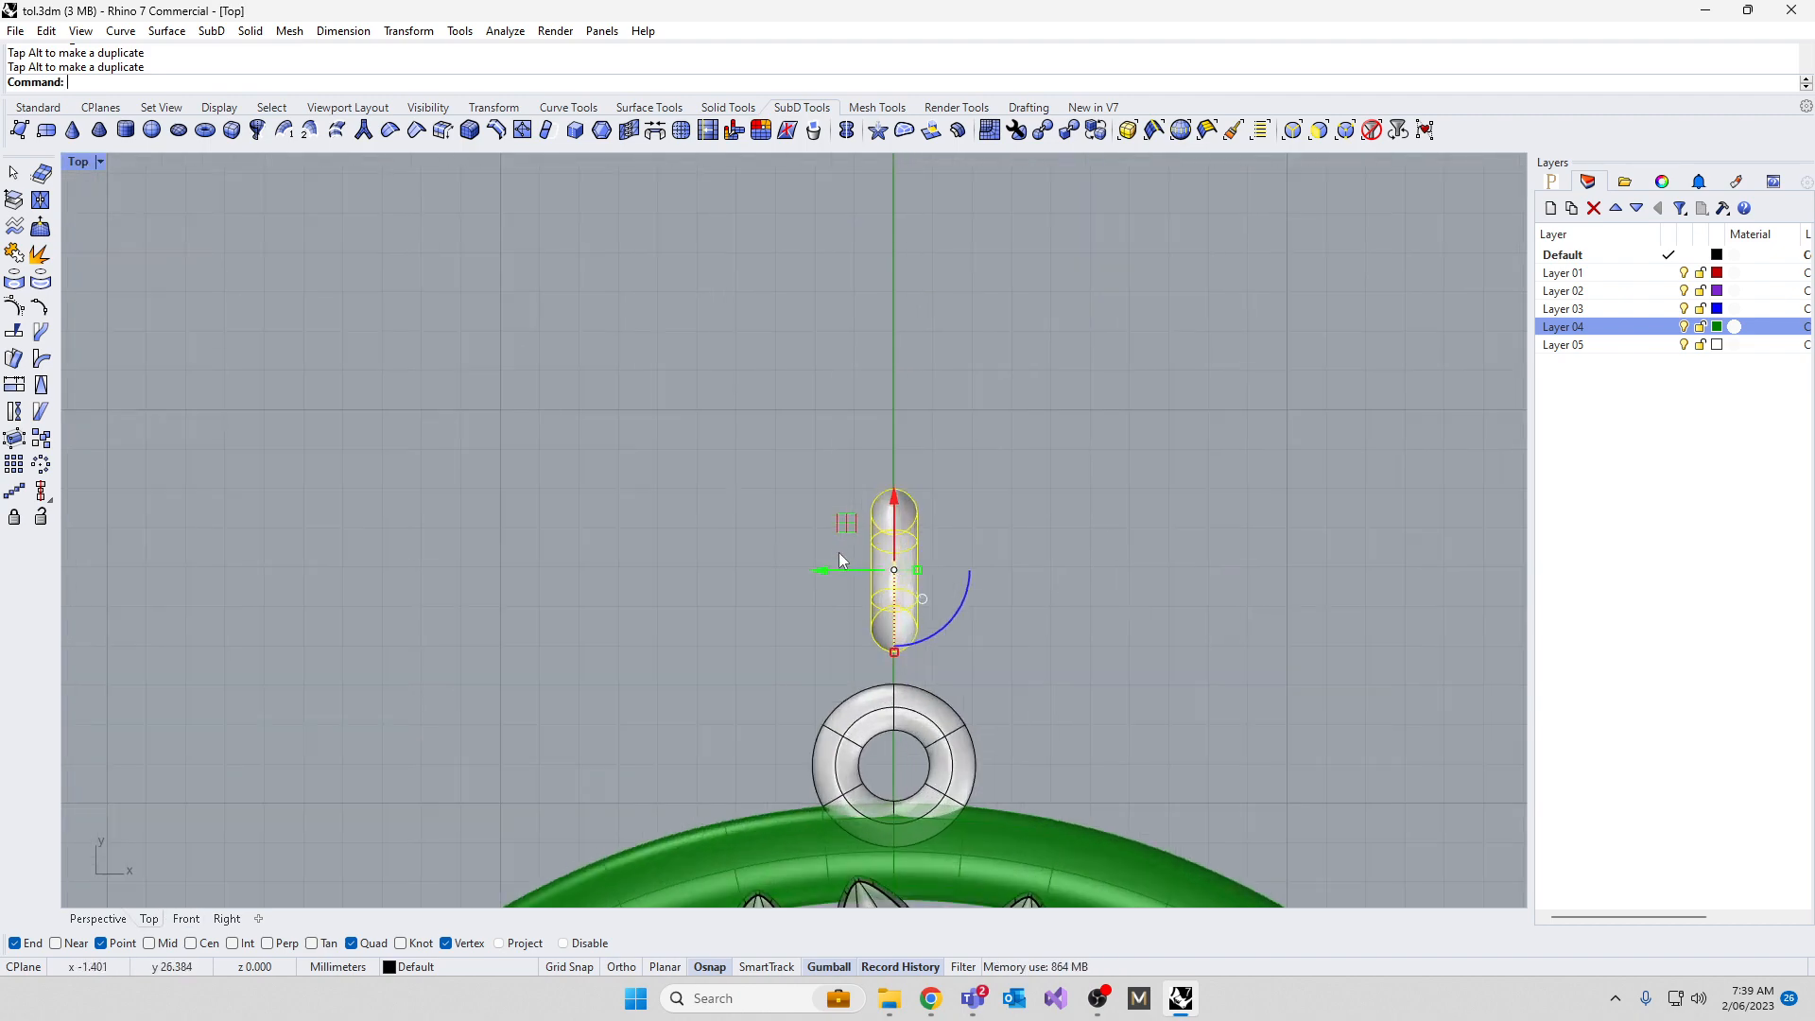
{"action": "mouse_move", "coordinate": [901, 520]}
{"action": "left_mouse_down"}
{"action": "mouse_move", "coordinate": [902, 545]}
{"action": "mouse_move", "coordinate": [902, 484]}
{"action": "left_mouse_up"}
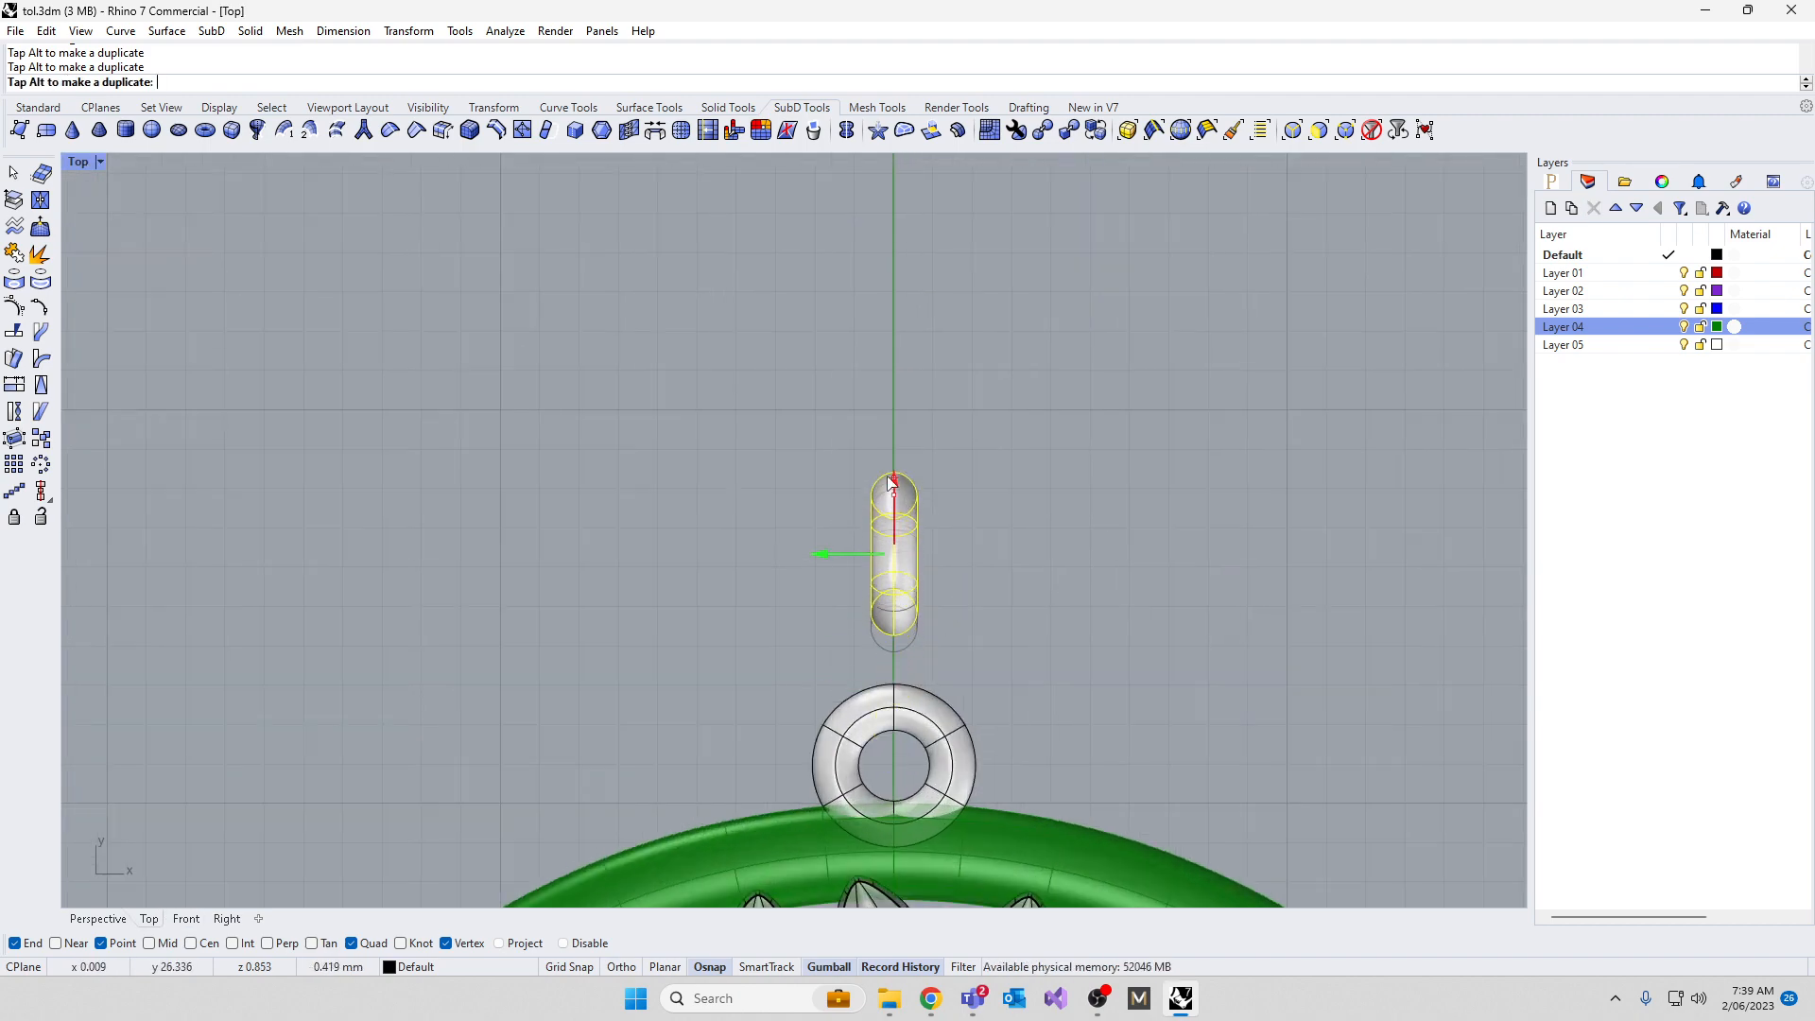
{"action": "left_click", "coordinate": [768, 394]}
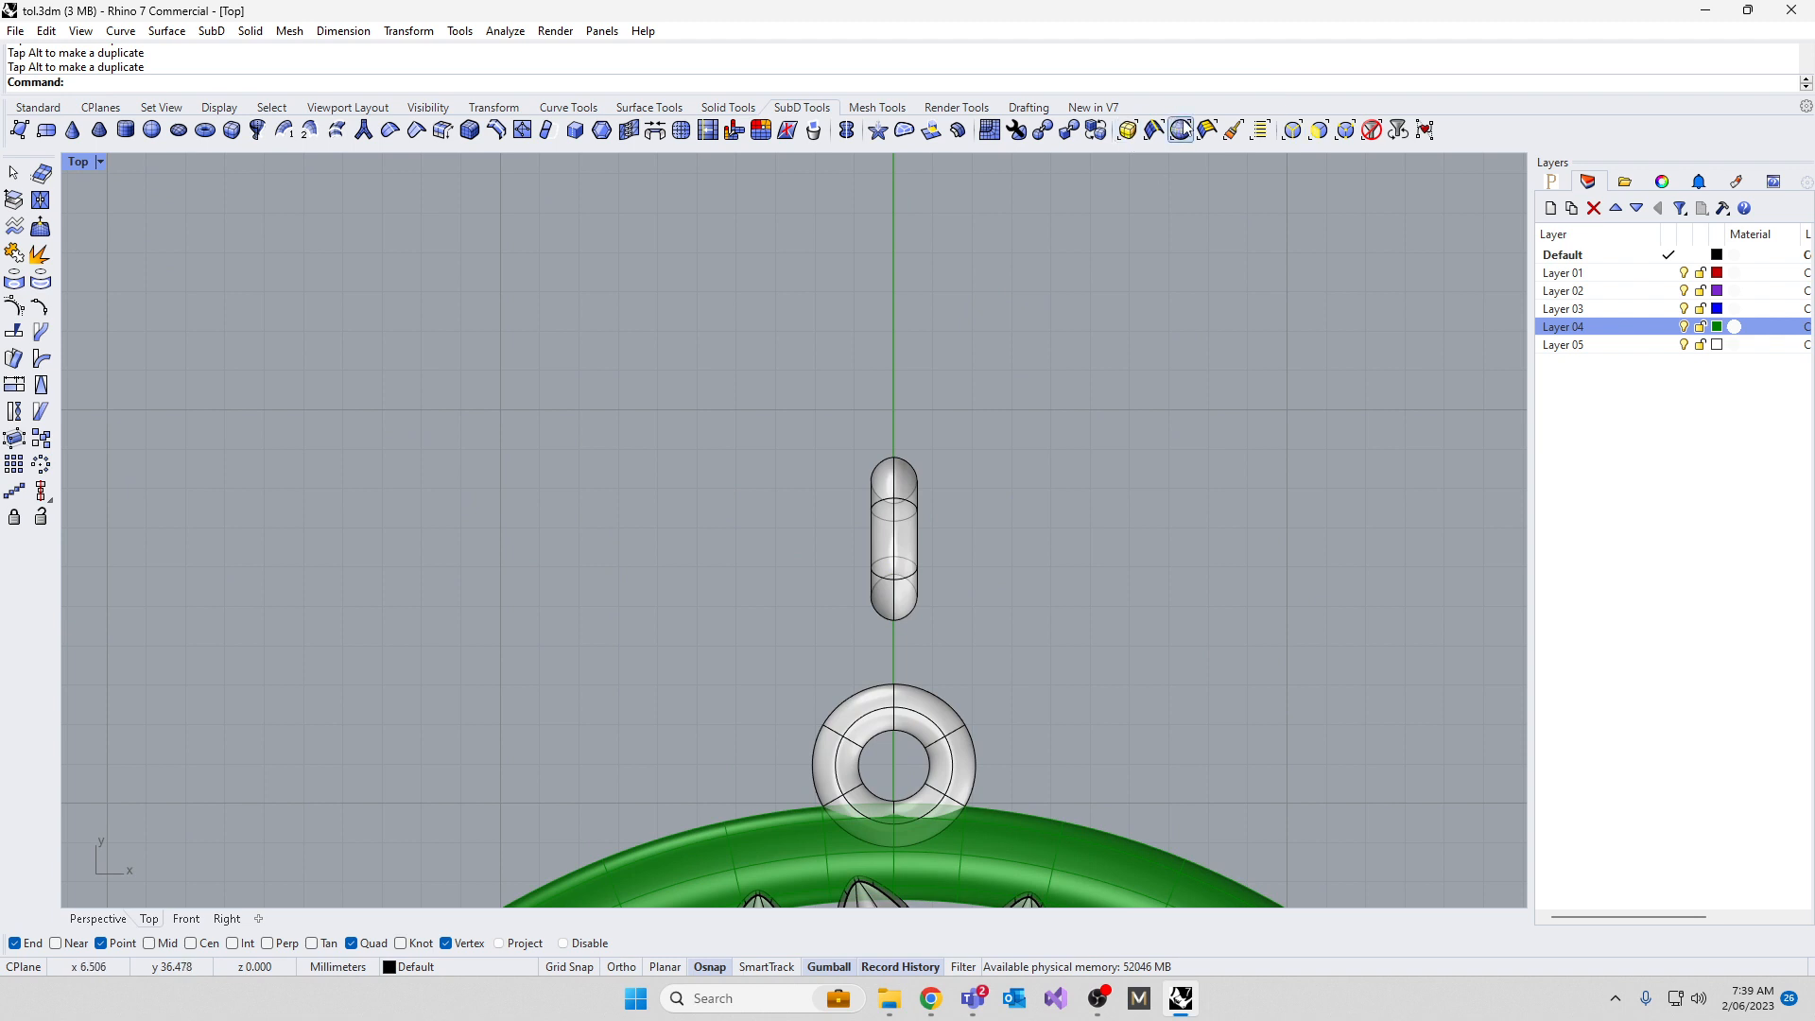
Restrict selection to SubD edges and widen the upright torus's upper edges, broadening its lower upper-half edge loop further
{"action": "left_click", "coordinate": [1292, 129]}
{"action": "left_click_drag", "start_coordinate": [750, 407], "coordinate": [964, 529]}
{"action": "left_click_drag", "start_coordinate": [847, 492], "coordinate": [770, 496]}
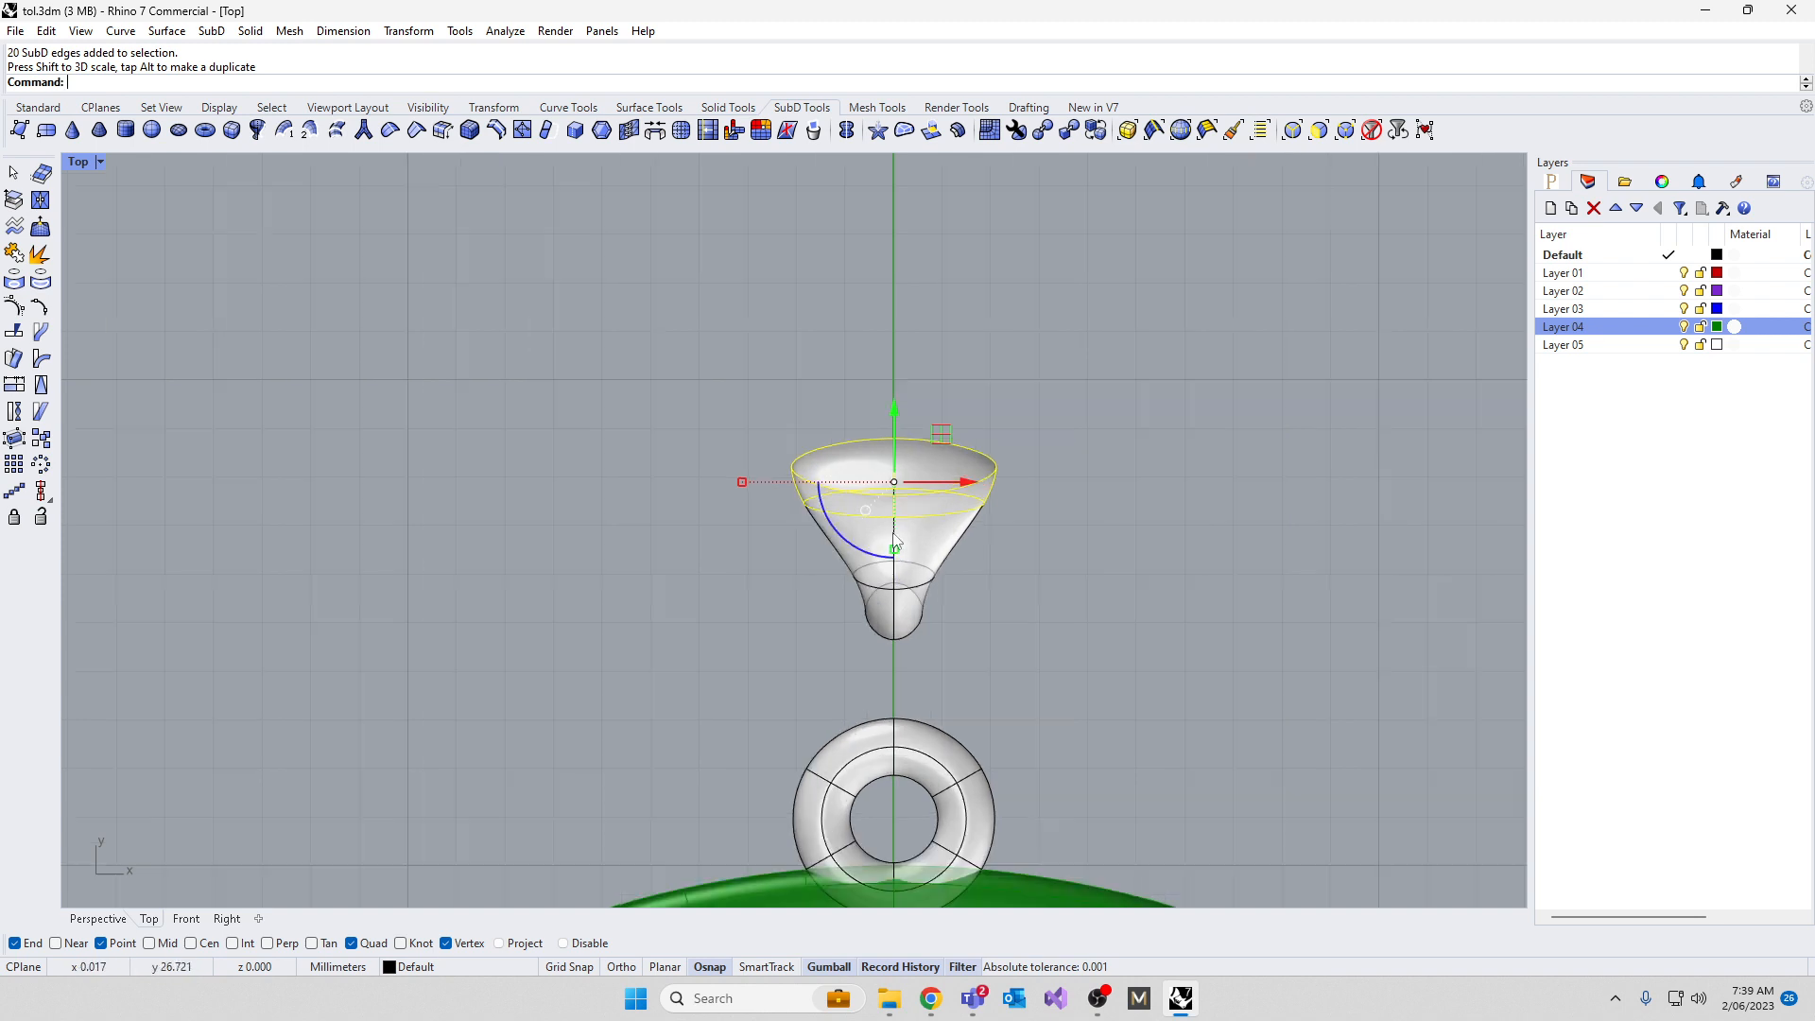
{"action": "scroll", "coordinate": [784, 525], "scroll_direction": "up", "scroll_amount": 4}
{"action": "key", "text": "Escape"}
{"action": "double_click", "coordinate": [830, 511]}
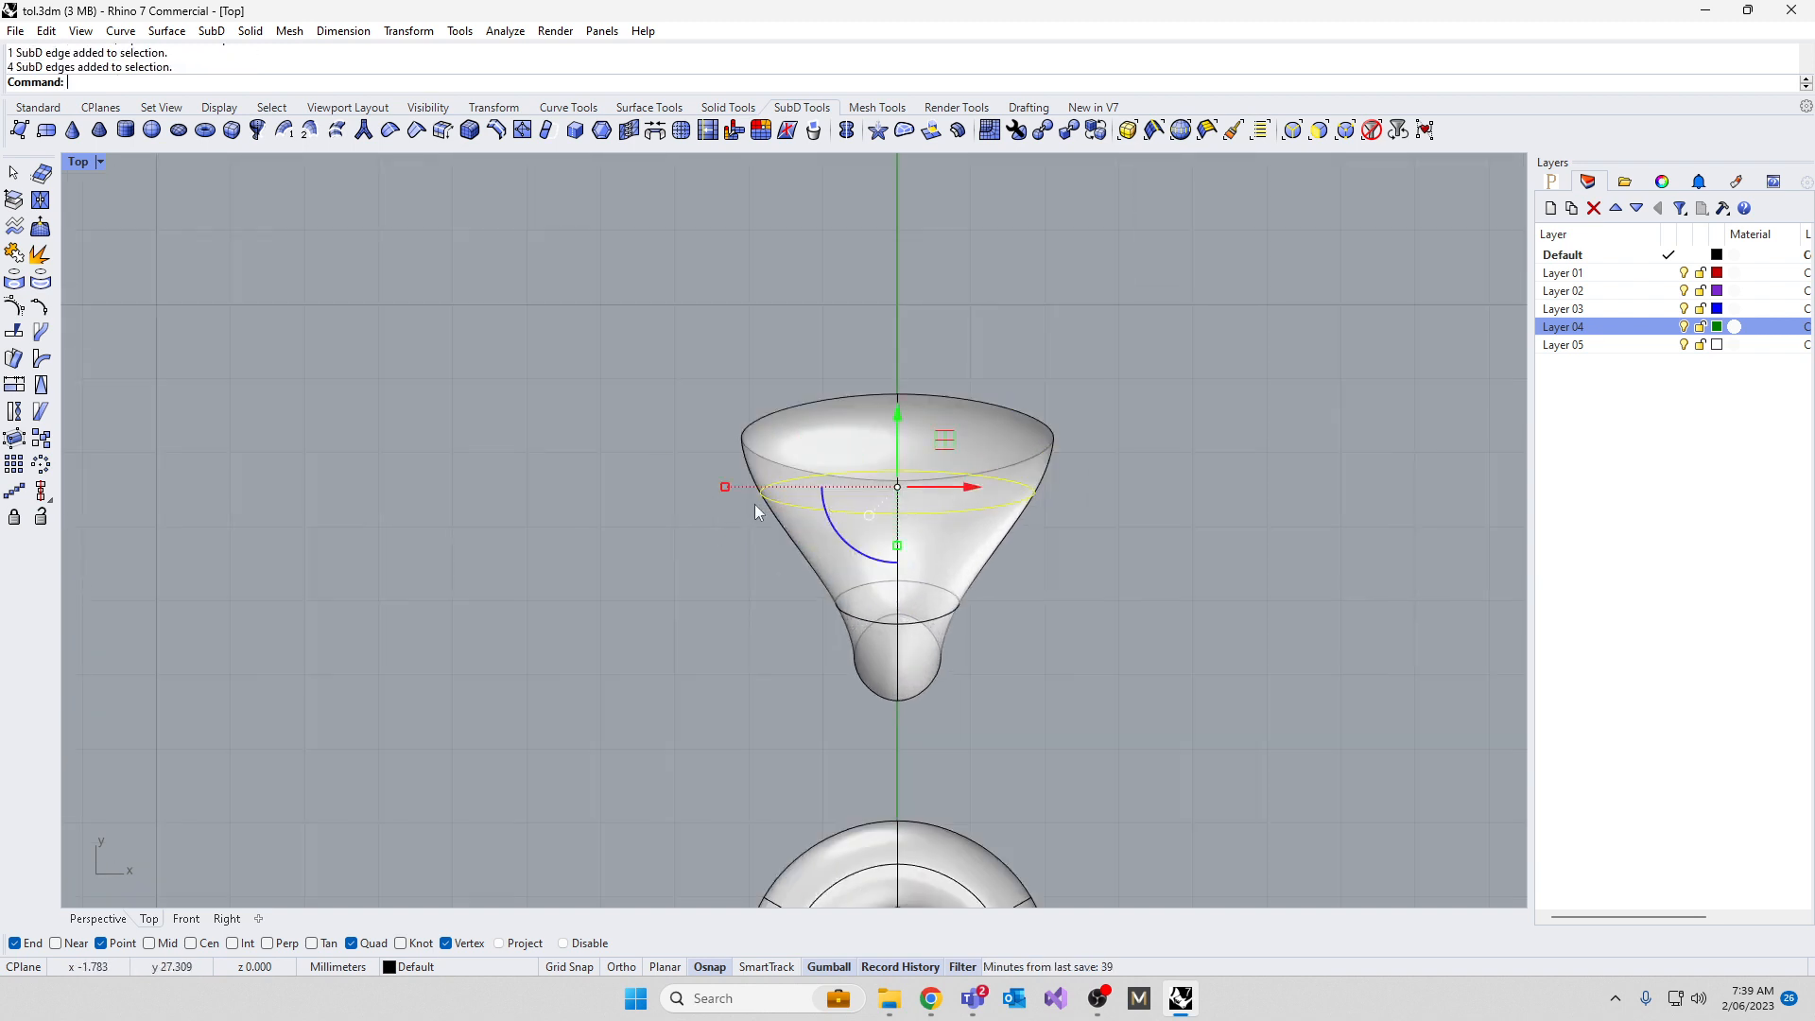
{"action": "left_click_drag", "start_coordinate": [729, 490], "coordinate": [689, 495]}
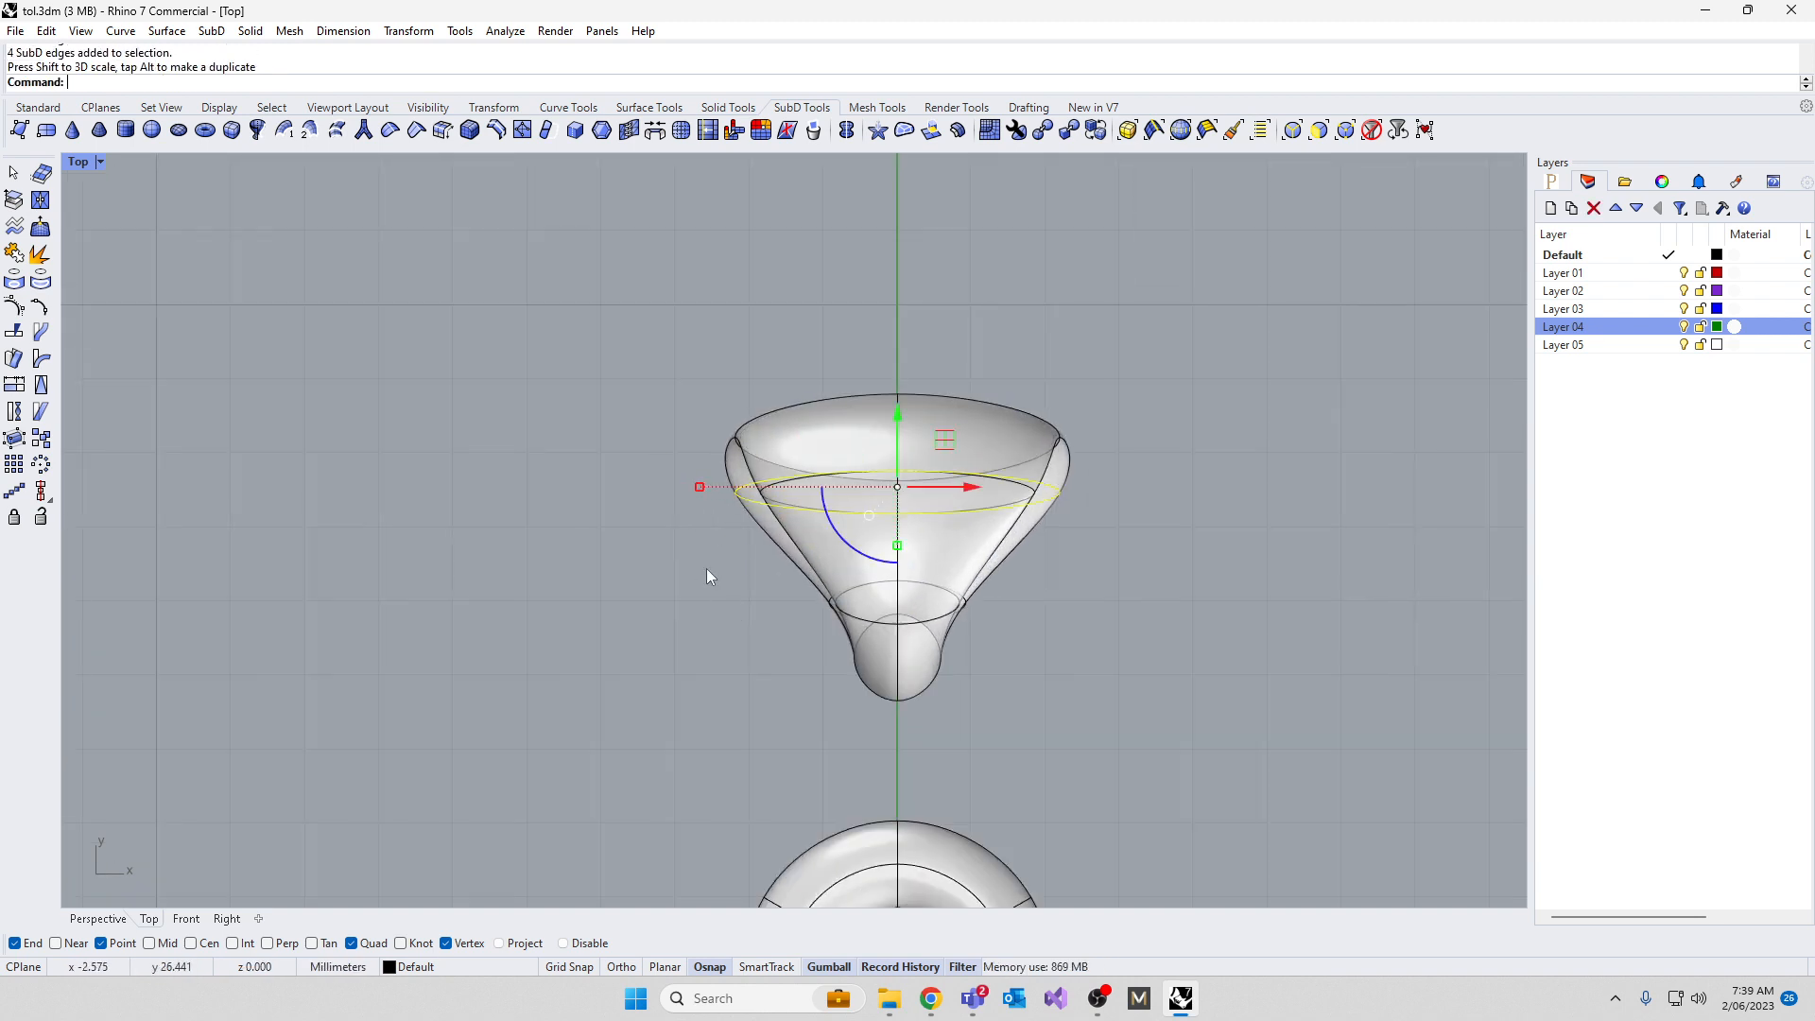
Widen the edges in the lower part of the flared torus to give the bail a fuller body
{"action": "left_click_drag", "start_coordinate": [699, 559], "coordinate": [957, 625]}
{"action": "left_click_drag", "start_coordinate": [773, 613], "coordinate": [493, 667]}
{"action": "left_click", "coordinate": [610, 638]}
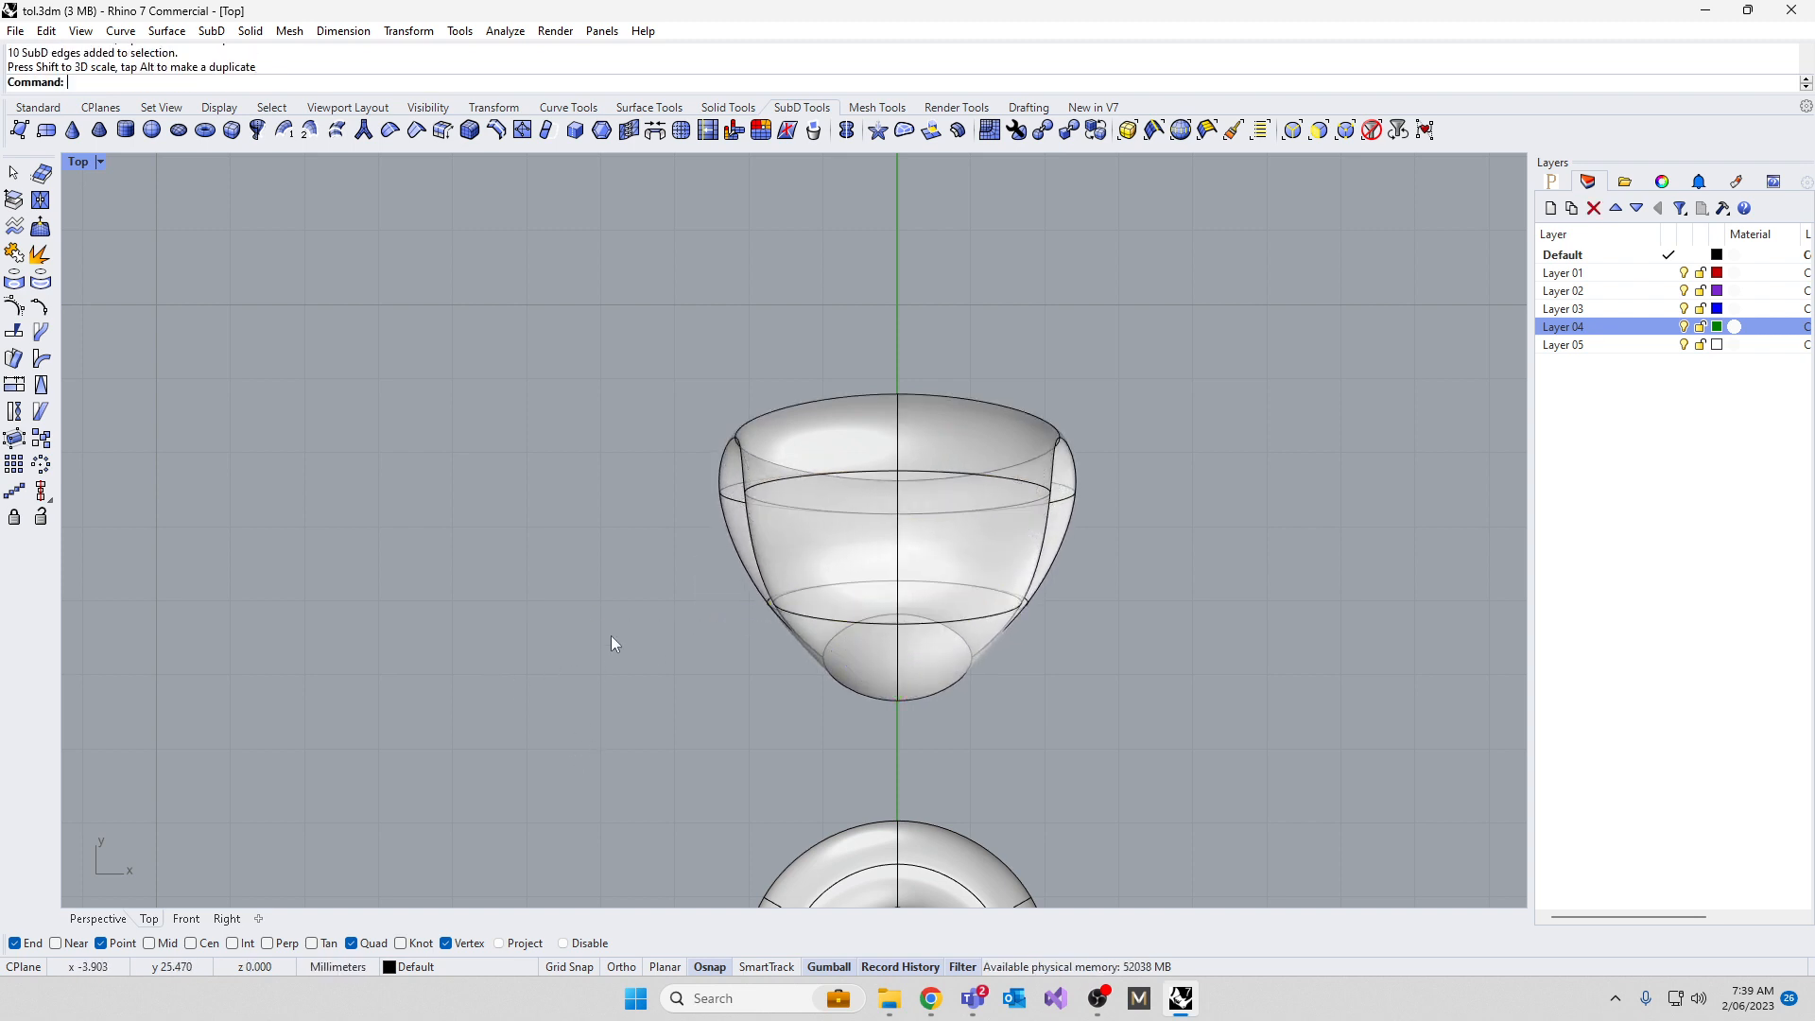
Narrow the small edge loop at the bottom of the bail slightly
{"action": "right_click_drag", "start_coordinate": [689, 707], "coordinate": [639, 588]}
{"action": "double_click", "coordinate": [777, 525]}
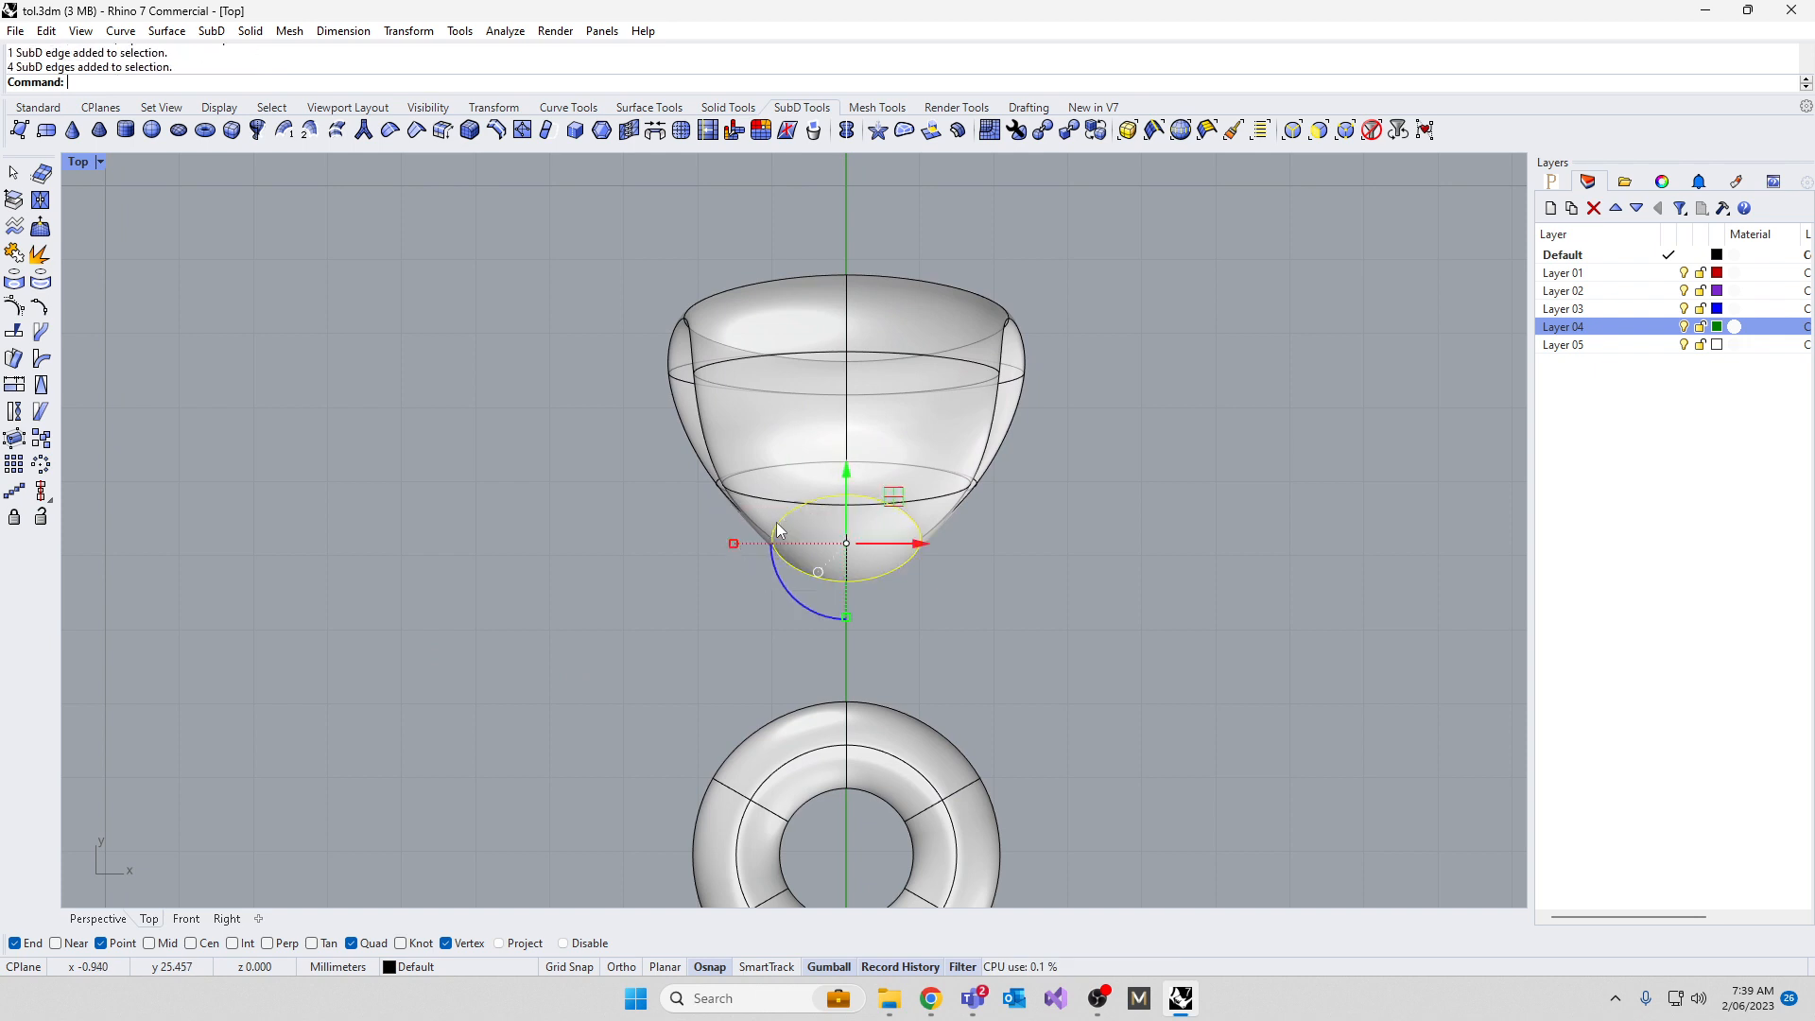
{"action": "left_click_drag", "start_coordinate": [737, 545], "coordinate": [746, 594]}
{"action": "left_click", "coordinate": [669, 579]}
Stretch the bail by moving its upper edges about 3.5 mm away from the pendant
{"action": "scroll", "coordinate": [742, 572], "scroll_direction": "down", "scroll_amount": 4}
{"action": "left_click_drag", "start_coordinate": [649, 327], "coordinate": [901, 473]}
{"action": "left_click_drag", "start_coordinate": [797, 389], "coordinate": [779, 246]}
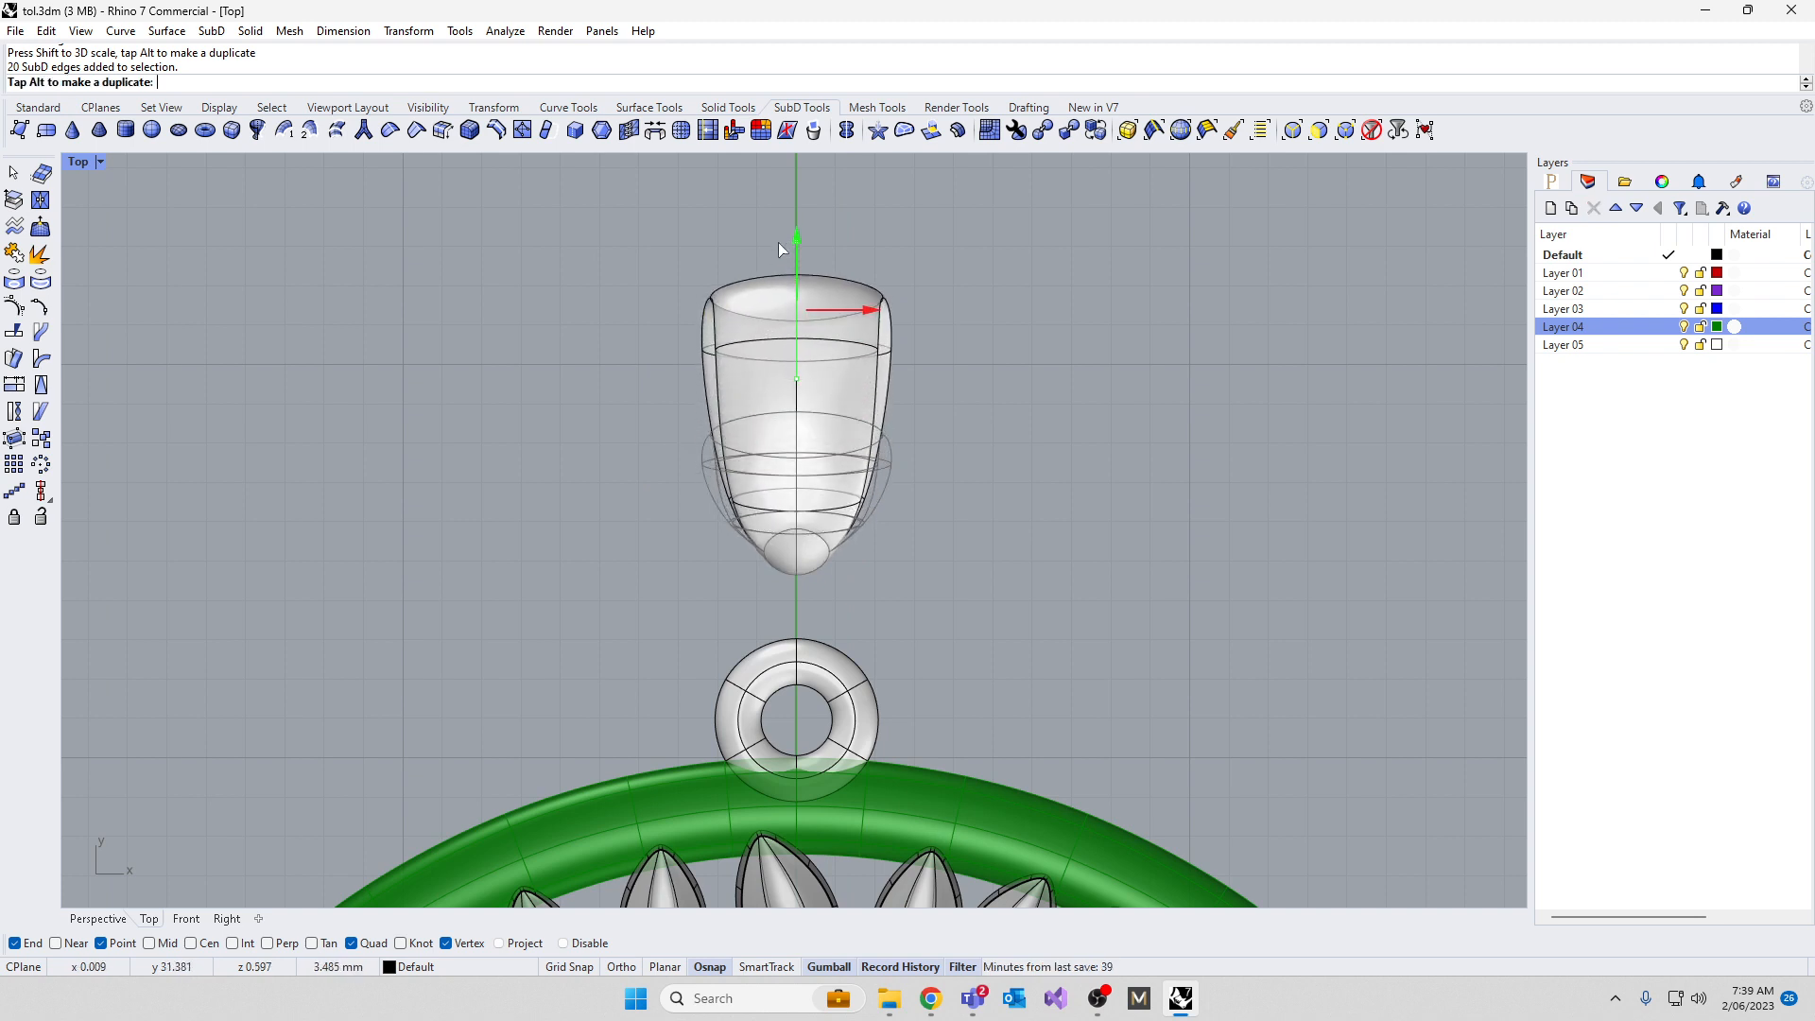
{"action": "key", "text": "Escape"}
Move the whole bail down toward the pendant so its narrow end passes through the hanging loop
{"action": "left_click_drag", "start_coordinate": [590, 249], "coordinate": [991, 637]}
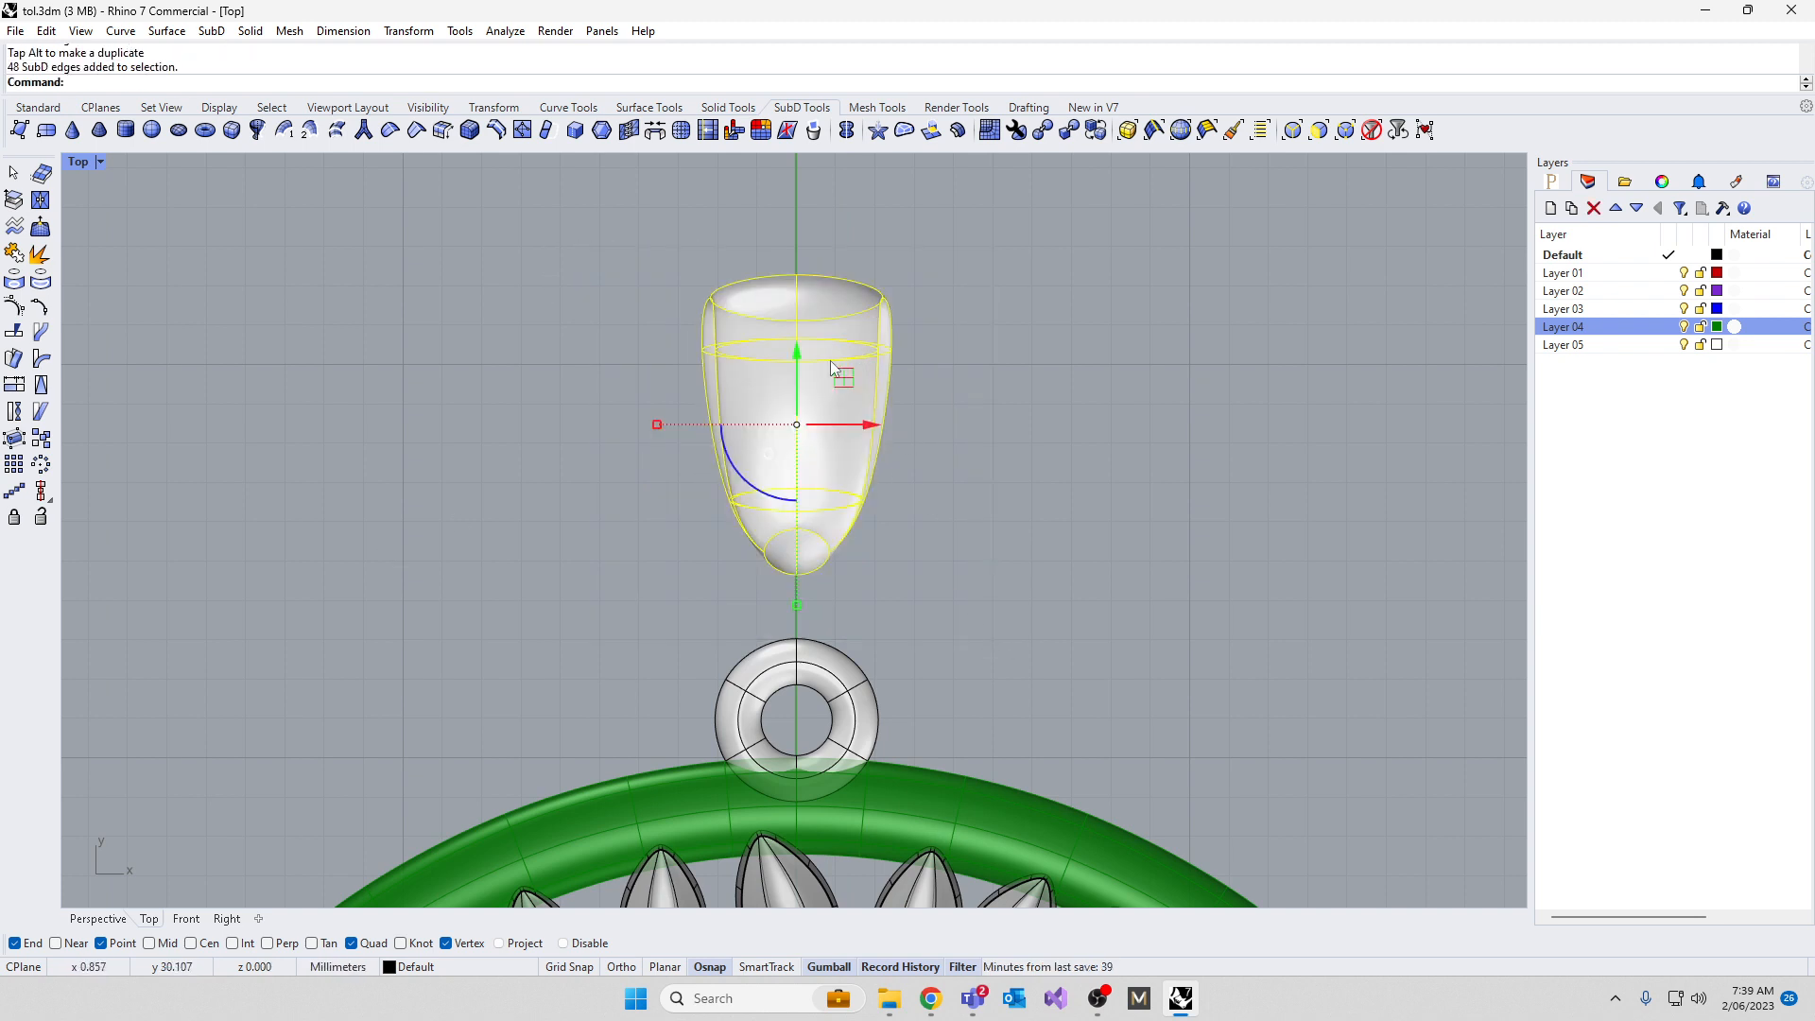
{"action": "left_click_drag", "start_coordinate": [801, 358], "coordinate": [802, 526]}
{"action": "left_click", "coordinate": [438, 595]}
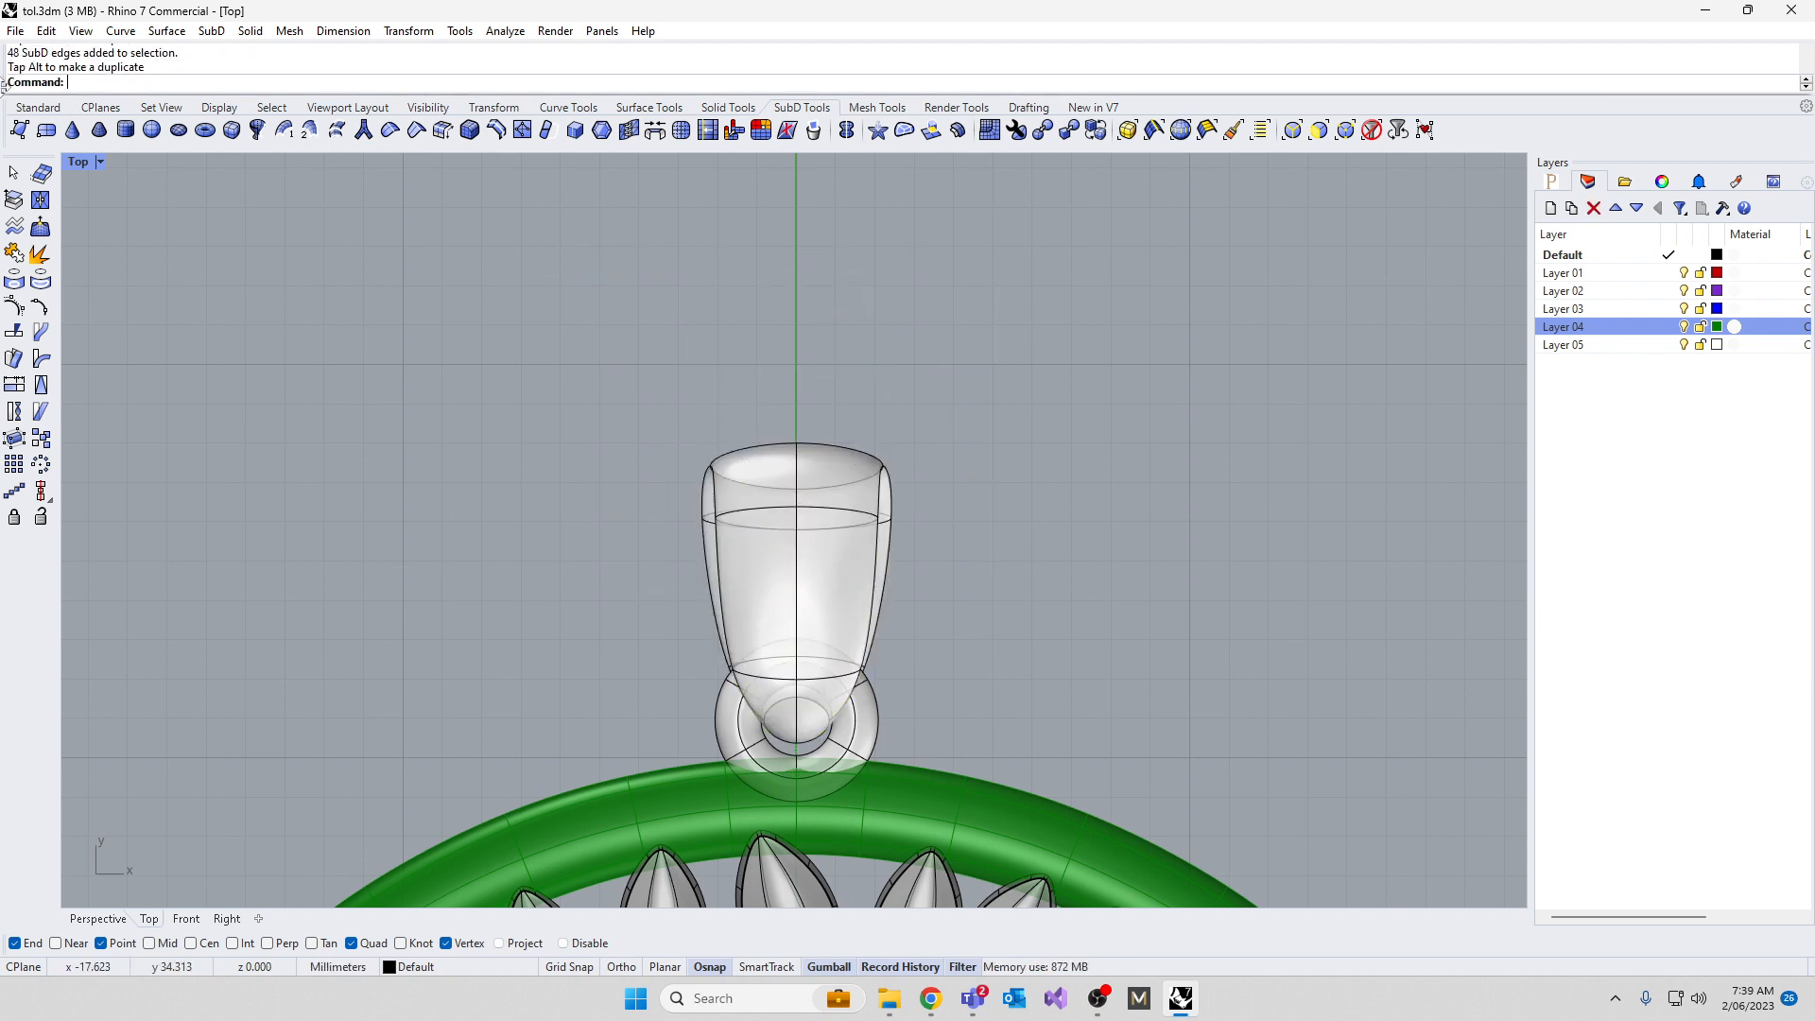
Select the four-edge loop on the front of the bail near the hanging loop and narrow it sideways
{"action": "double_click", "coordinate": [77, 162]}
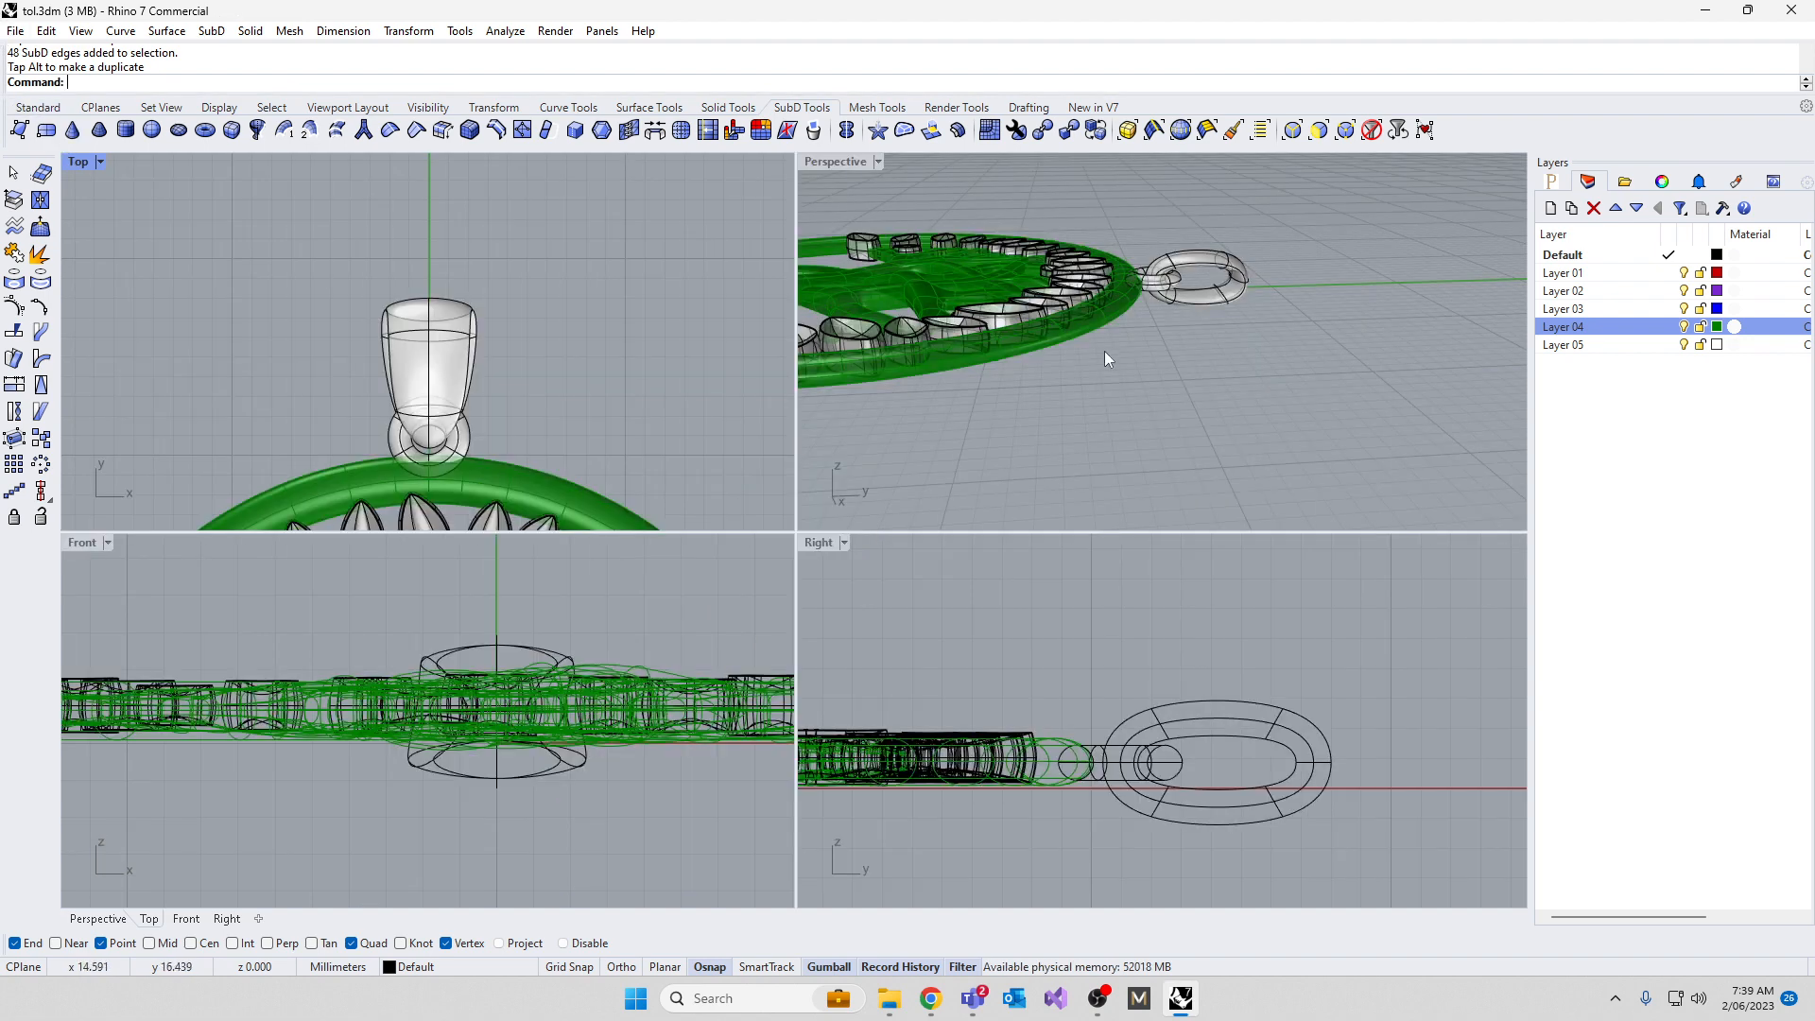
{"action": "scroll", "coordinate": [1105, 353], "scroll_direction": "up", "scroll_amount": 10}
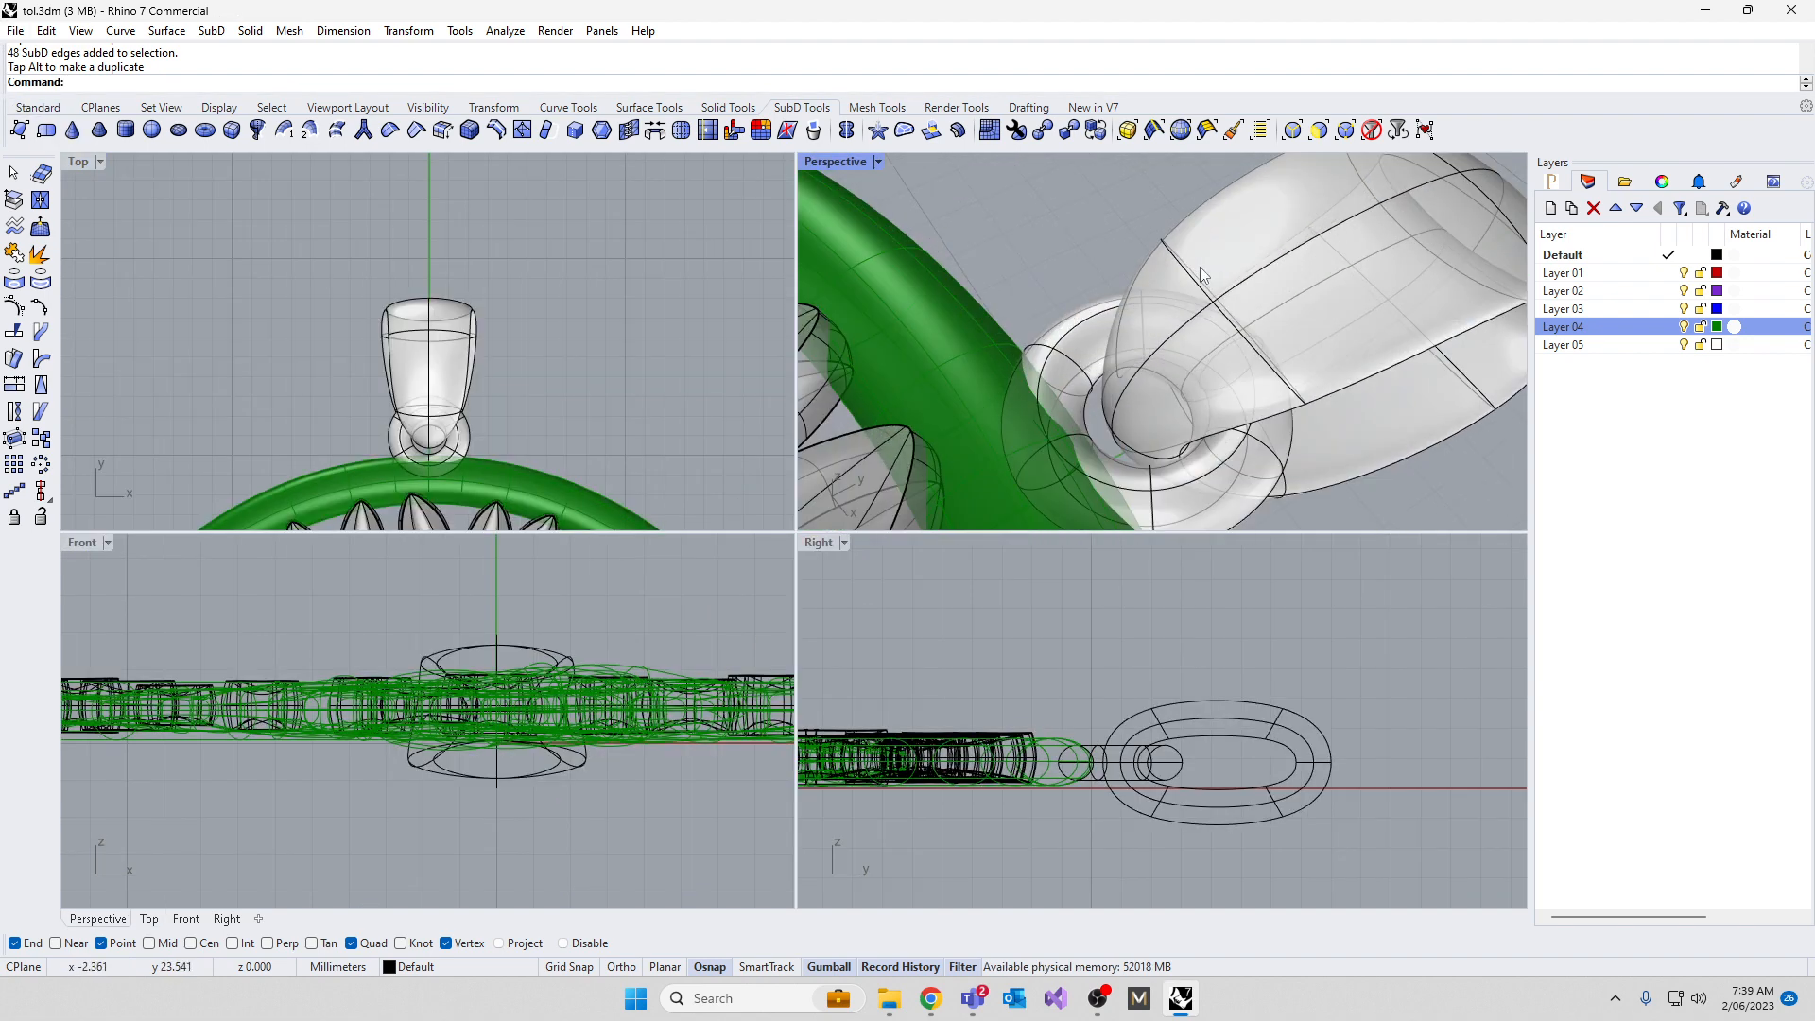
{"action": "scroll", "coordinate": [1200, 268], "scroll_direction": "up", "scroll_amount": 3}
{"action": "left_click", "coordinate": [1174, 262]}
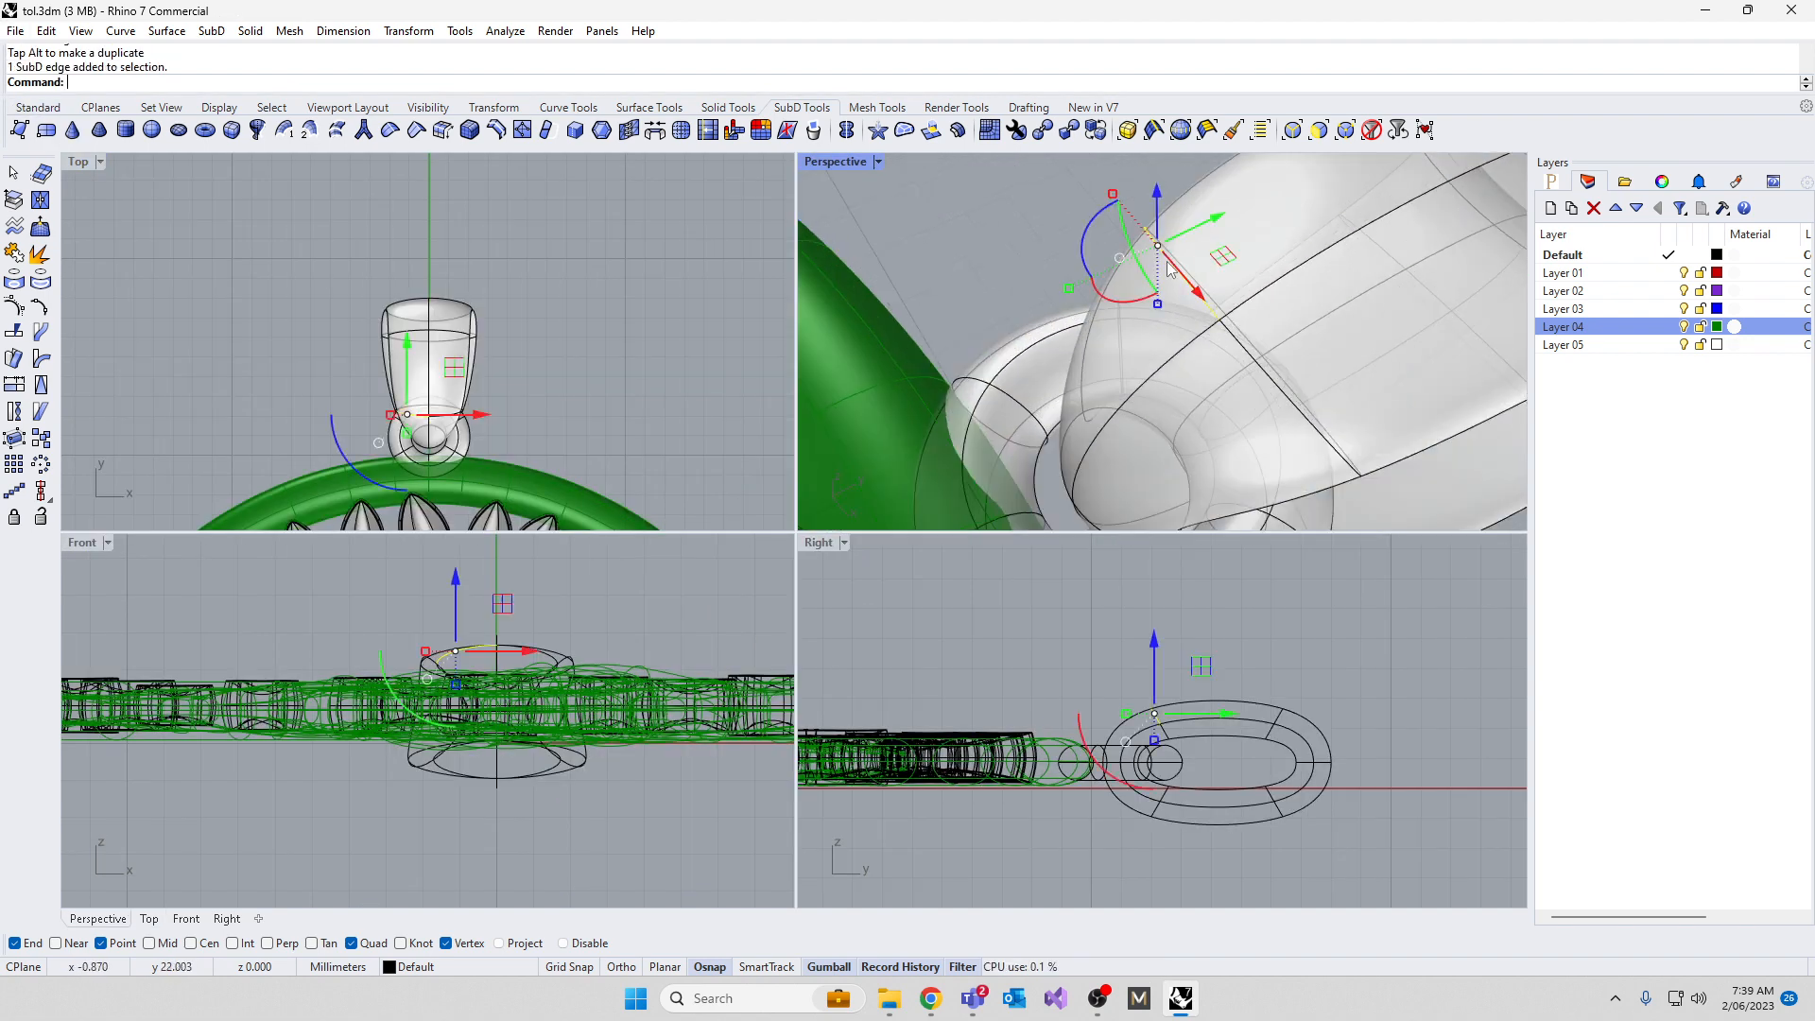
{"action": "double_click", "coordinate": [1313, 423]}
{"action": "right_click_drag", "start_coordinate": [1087, 362], "coordinate": [921, 280]}
{"action": "left_click_drag", "start_coordinate": [850, 367], "coordinate": [899, 380]}
{"action": "scroll", "coordinate": [1130, 384], "scroll_direction": "down", "scroll_amount": 3}
{"action": "right_click_drag", "start_coordinate": [1129, 384], "coordinate": [1051, 412]}
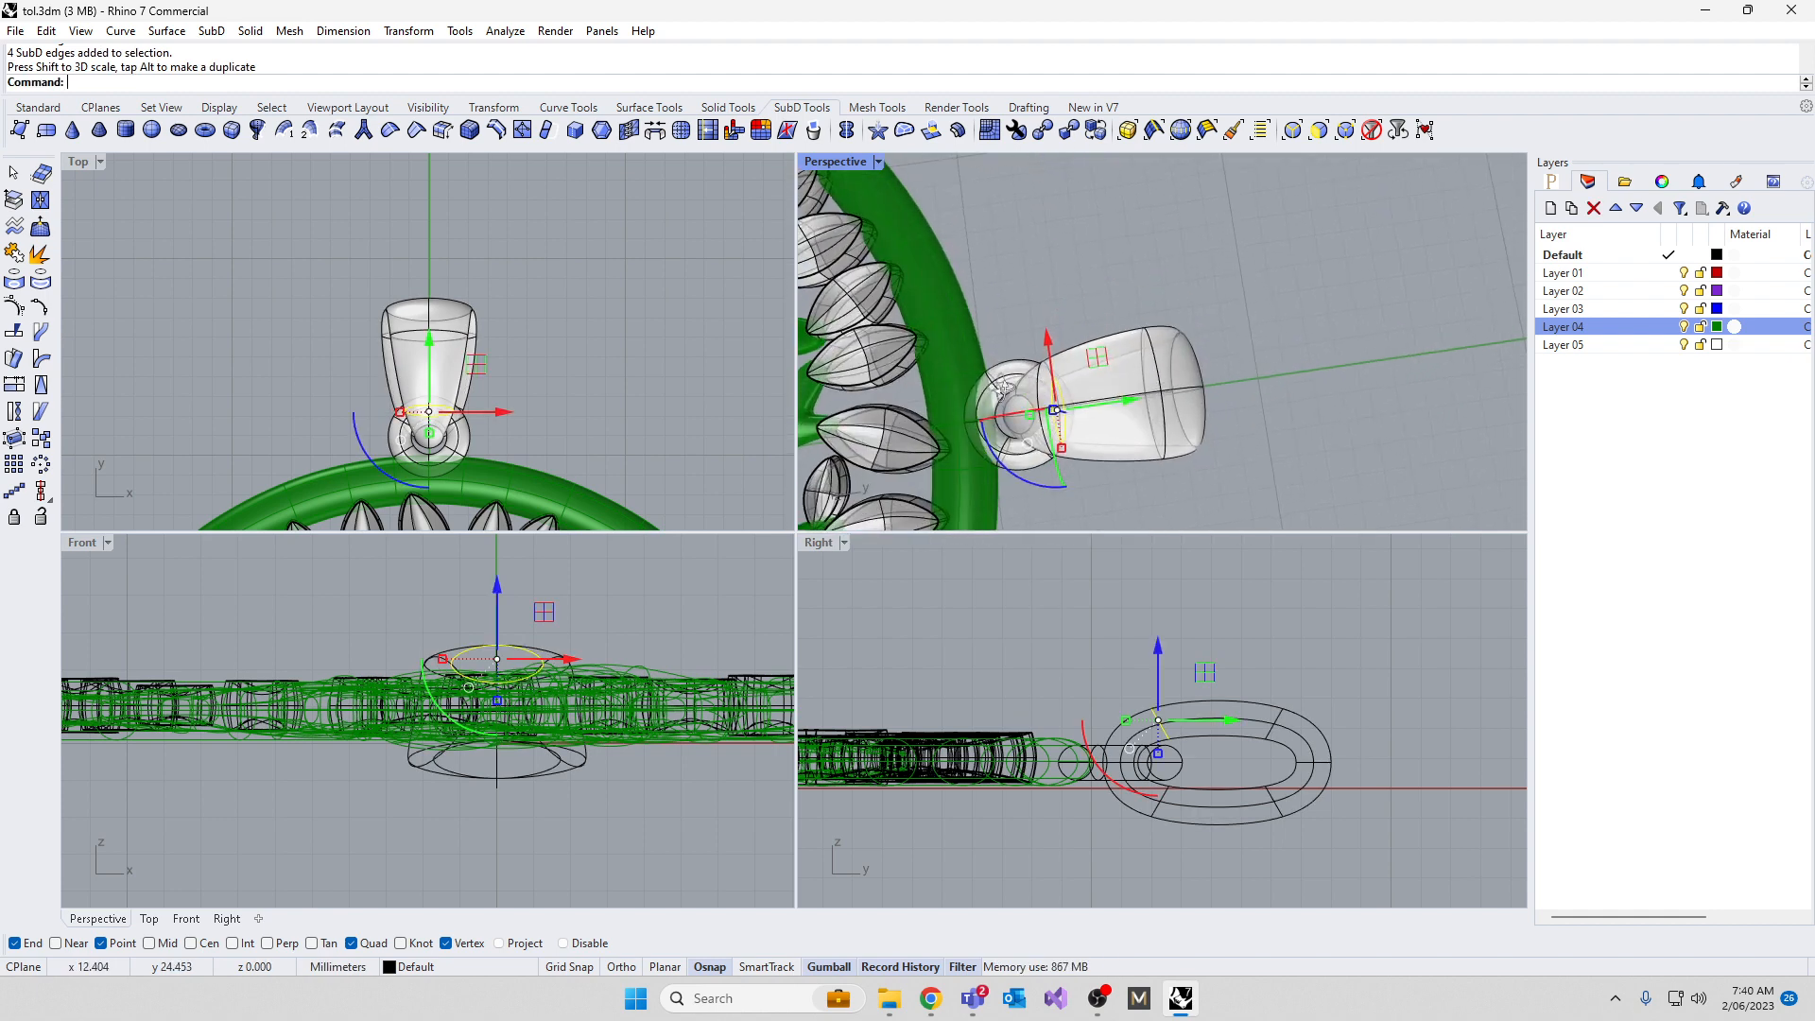
Narrow the matching four-edge loop on the back of the bail near the hanging loop
{"action": "scroll", "coordinate": [1051, 412], "scroll_direction": "up", "scroll_amount": 5}
{"action": "left_click", "coordinate": [991, 214]}
{"action": "right_click_drag", "start_coordinate": [991, 213], "coordinate": [977, 255]}
{"action": "scroll", "coordinate": [1014, 388], "scroll_direction": "up", "scroll_amount": 5}
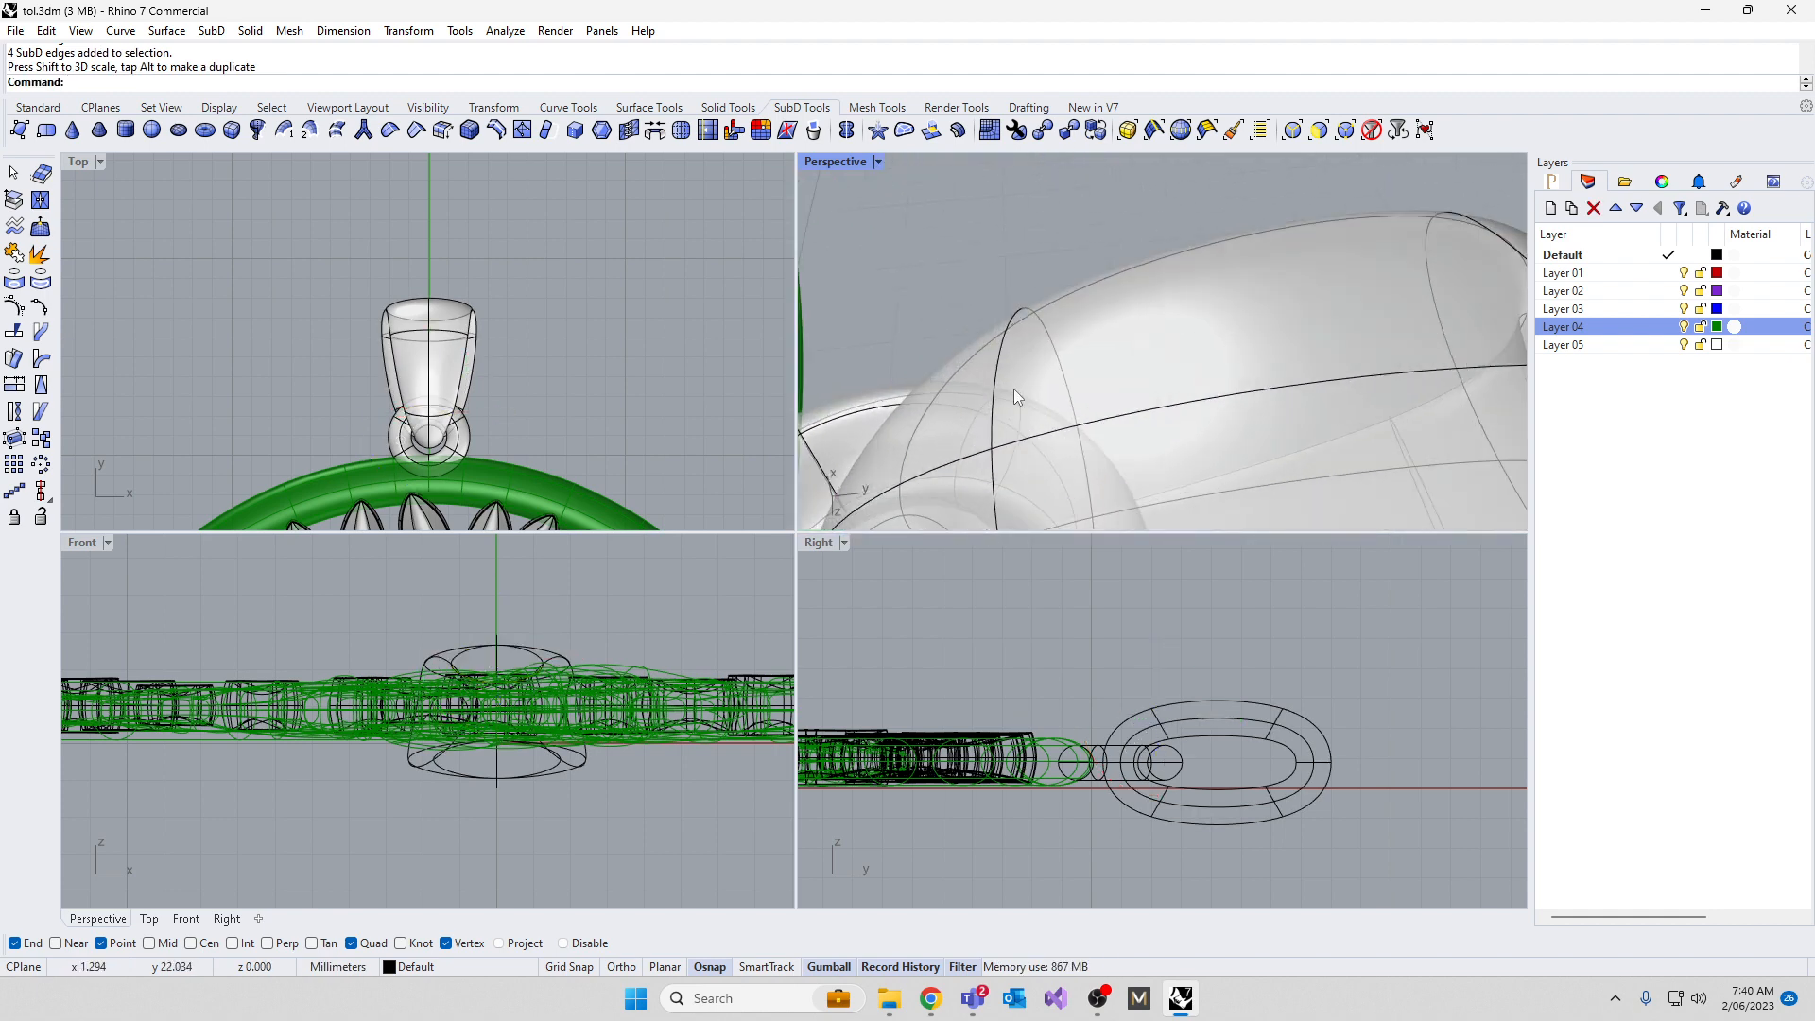
{"action": "double_click", "coordinate": [1012, 388], "text": "ctrl+shift"}
{"action": "scroll", "coordinate": [1012, 387], "scroll_direction": "down", "scroll_amount": 5}
{"action": "right_click_drag", "start_coordinate": [1011, 388], "coordinate": [966, 213]}
{"action": "left_click_drag", "start_coordinate": [1007, 271], "coordinate": [1062, 283]}
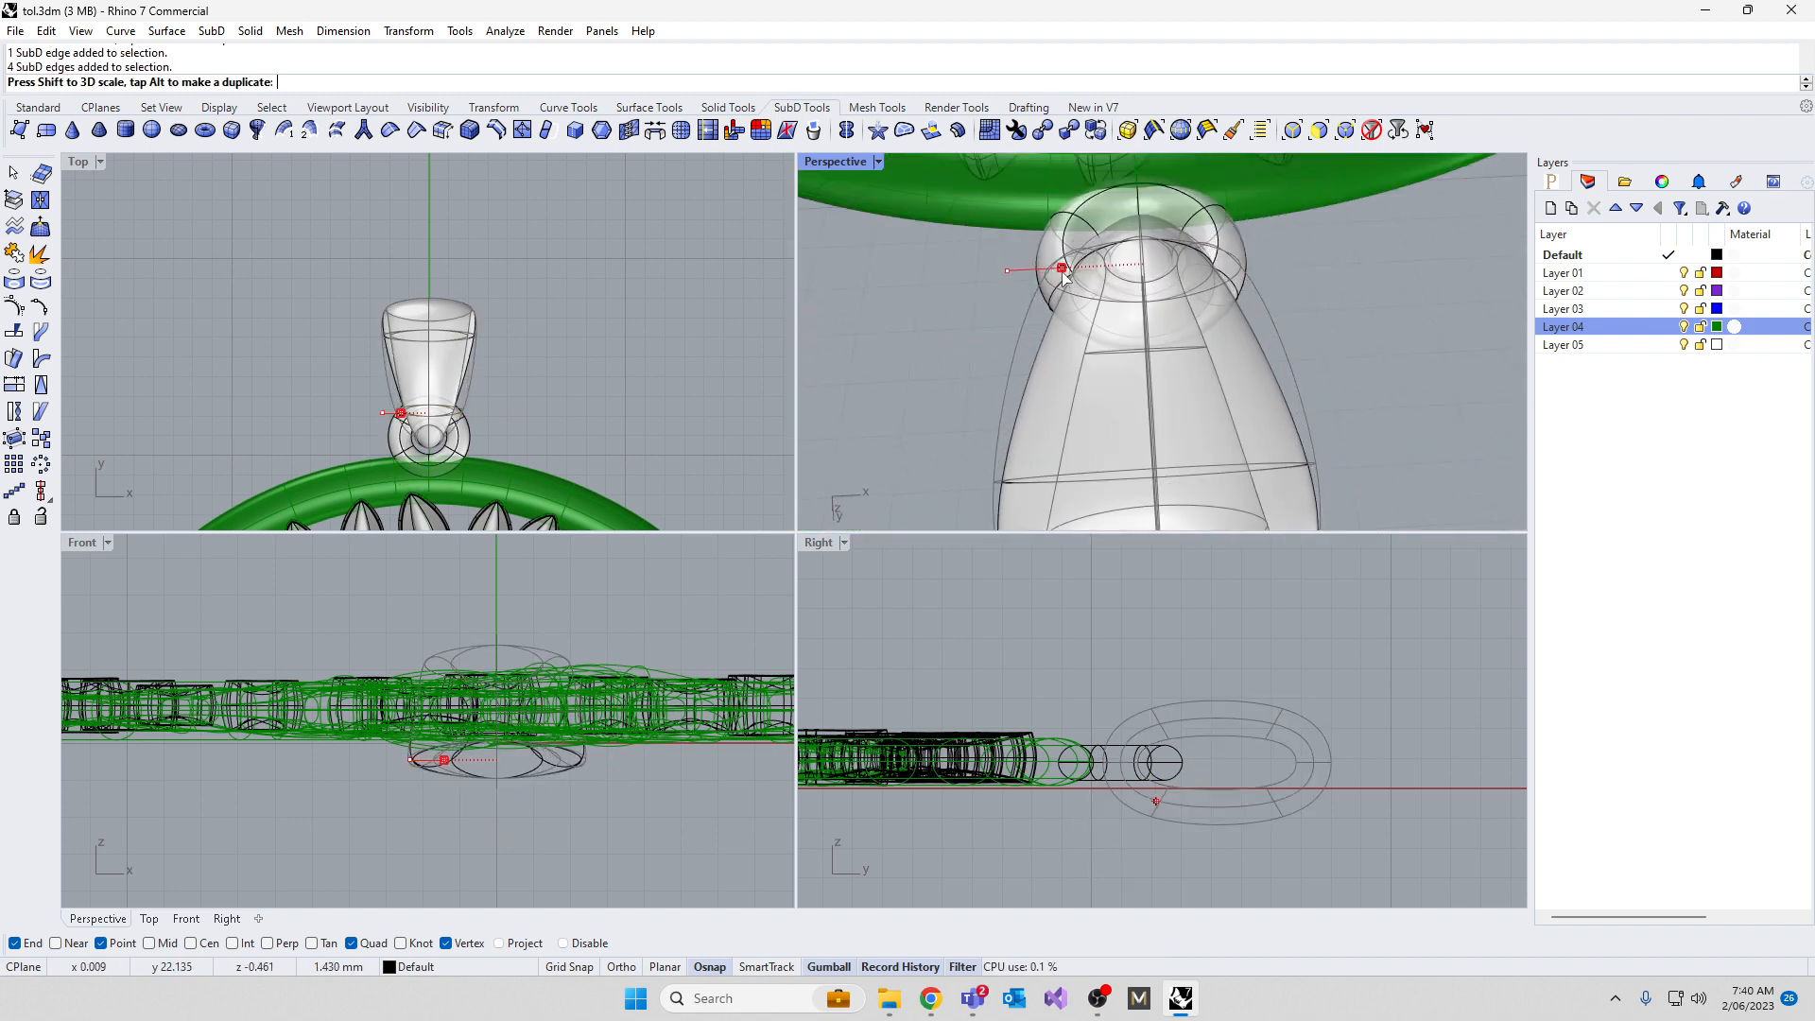
{"action": "scroll", "coordinate": [1176, 356], "scroll_direction": "down", "scroll_amount": 3}
{"action": "scroll", "coordinate": [1166, 439], "scroll_direction": "up", "scroll_amount": 3}
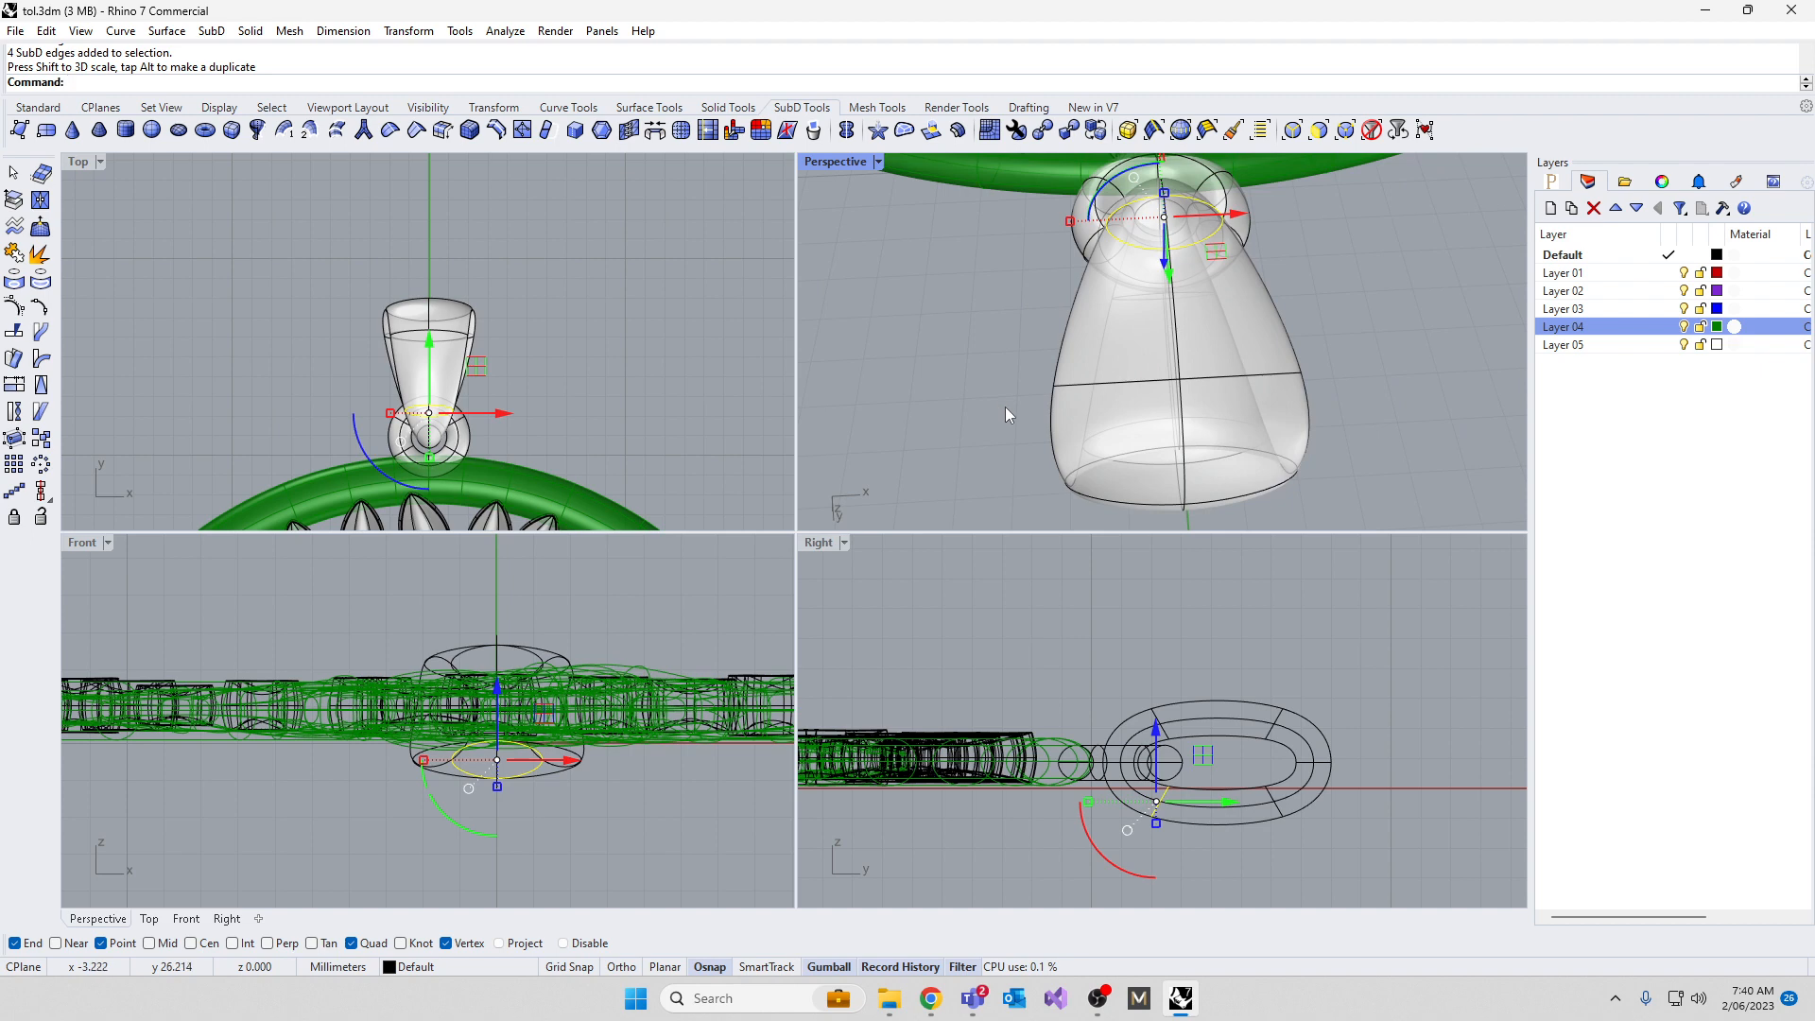
Widen the front edge loop in the upper part of the bail to match the width of its back
{"action": "scroll", "coordinate": [382, 353], "scroll_direction": "up", "scroll_amount": 5}
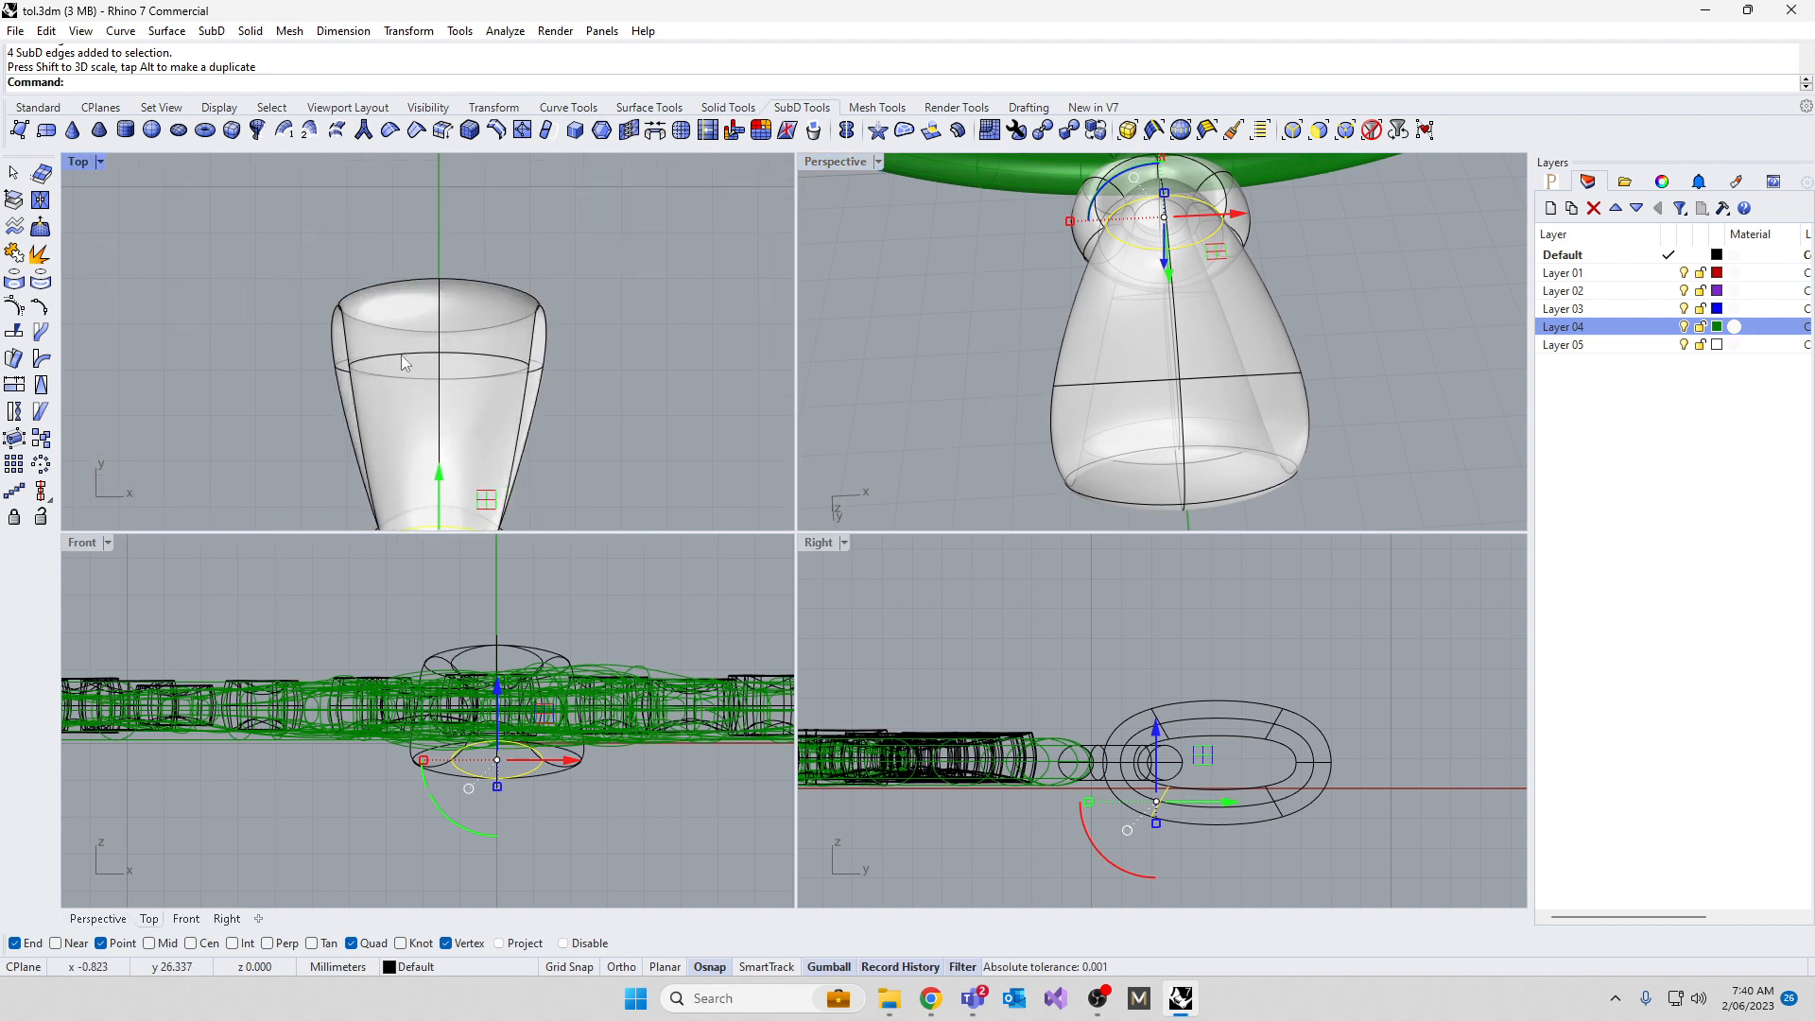
{"action": "scroll", "coordinate": [405, 353], "scroll_direction": "up", "scroll_amount": 4}
{"action": "double_click", "coordinate": [351, 363]}
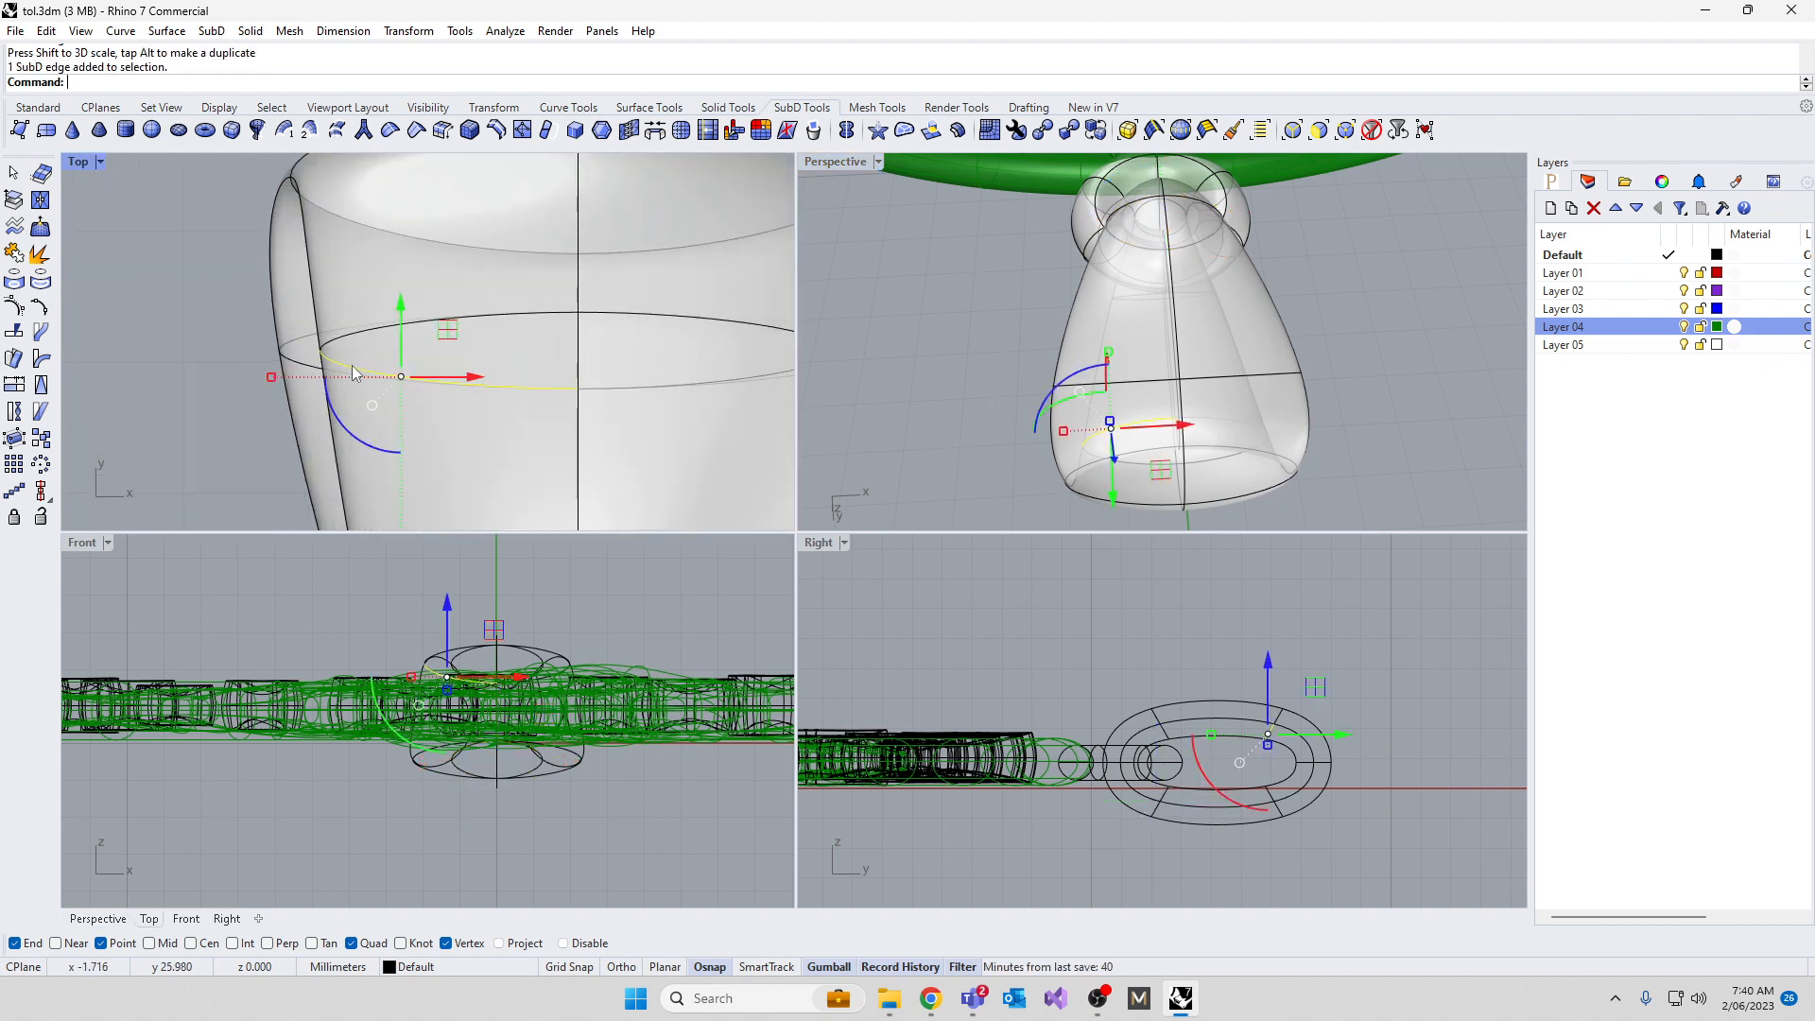
{"action": "left_click_drag", "start_coordinate": [286, 344], "coordinate": [202, 344]}
{"action": "left_click", "coordinate": [1064, 352]}
{"action": "right_click_drag", "start_coordinate": [1064, 352], "coordinate": [1361, 326]}
{"action": "scroll", "coordinate": [1213, 285], "scroll_direction": "down", "scroll_amount": 9}
{"action": "scroll", "coordinate": [1204, 399], "scroll_direction": "down", "scroll_amount": 5}
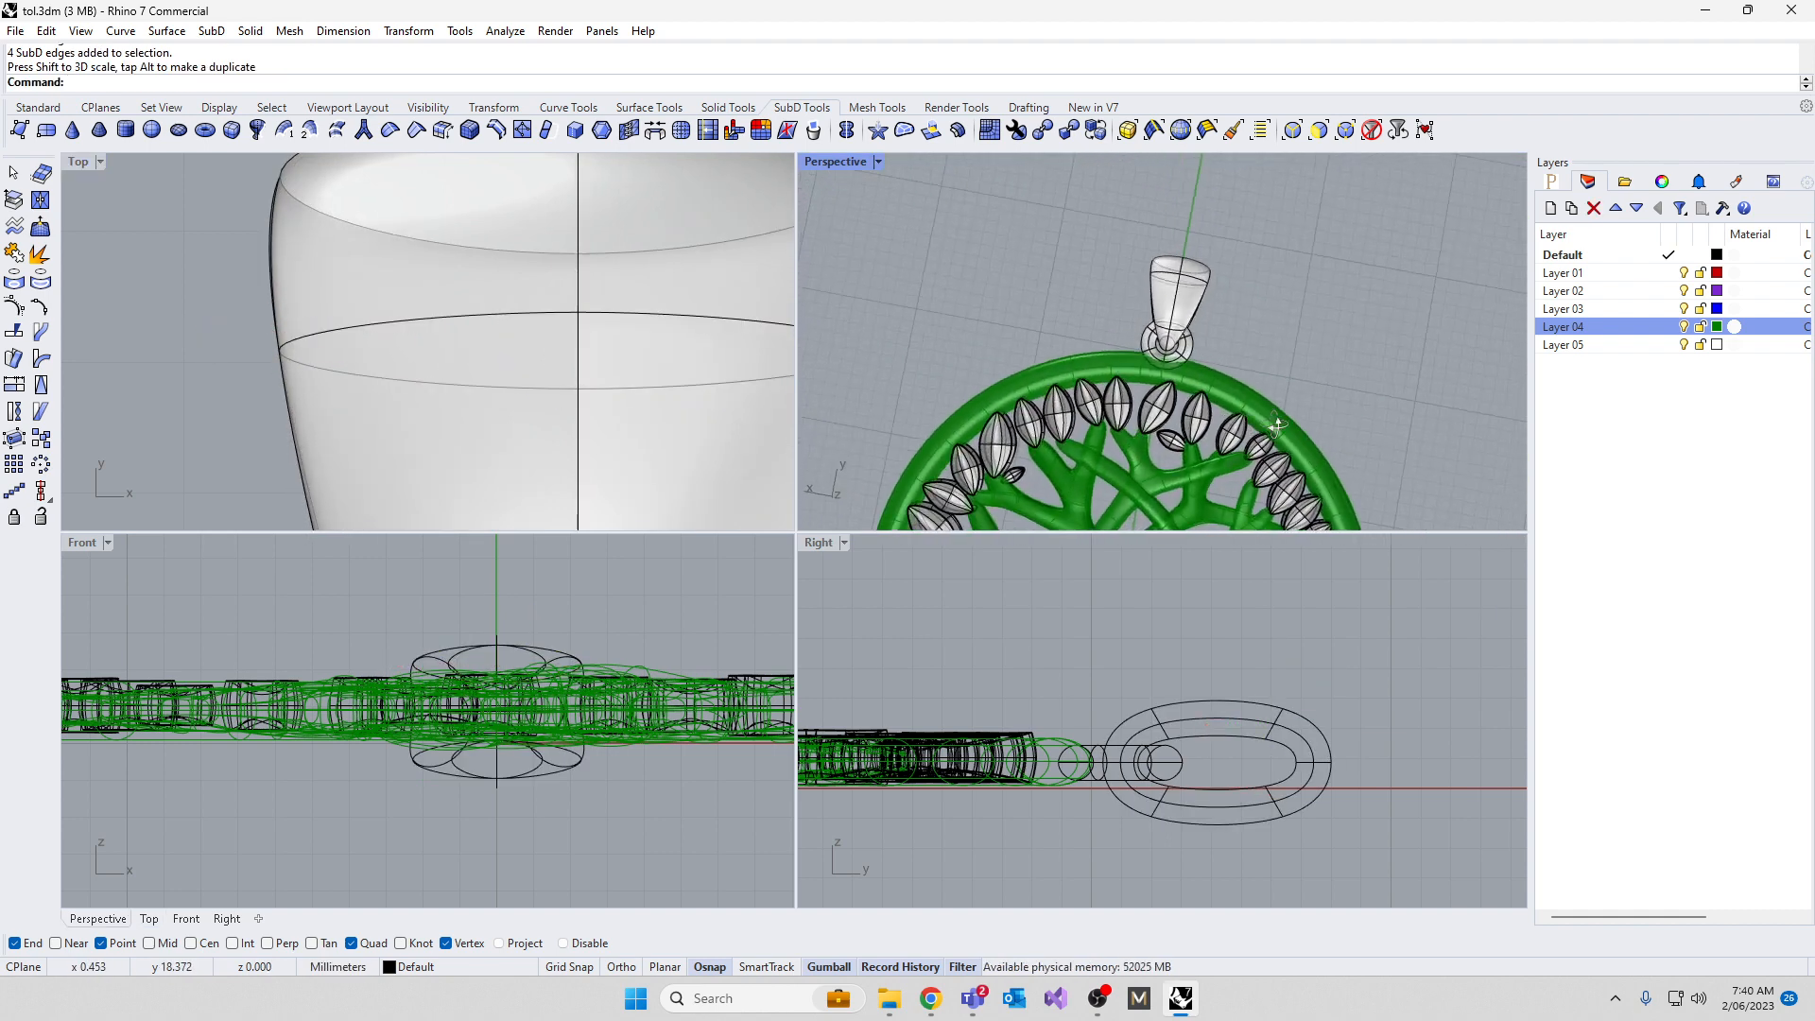
{"action": "scroll", "coordinate": [1170, 351], "scroll_direction": "up", "scroll_amount": 7}
{"action": "right_click_drag", "start_coordinate": [1165, 387], "coordinate": [1282, 394]}
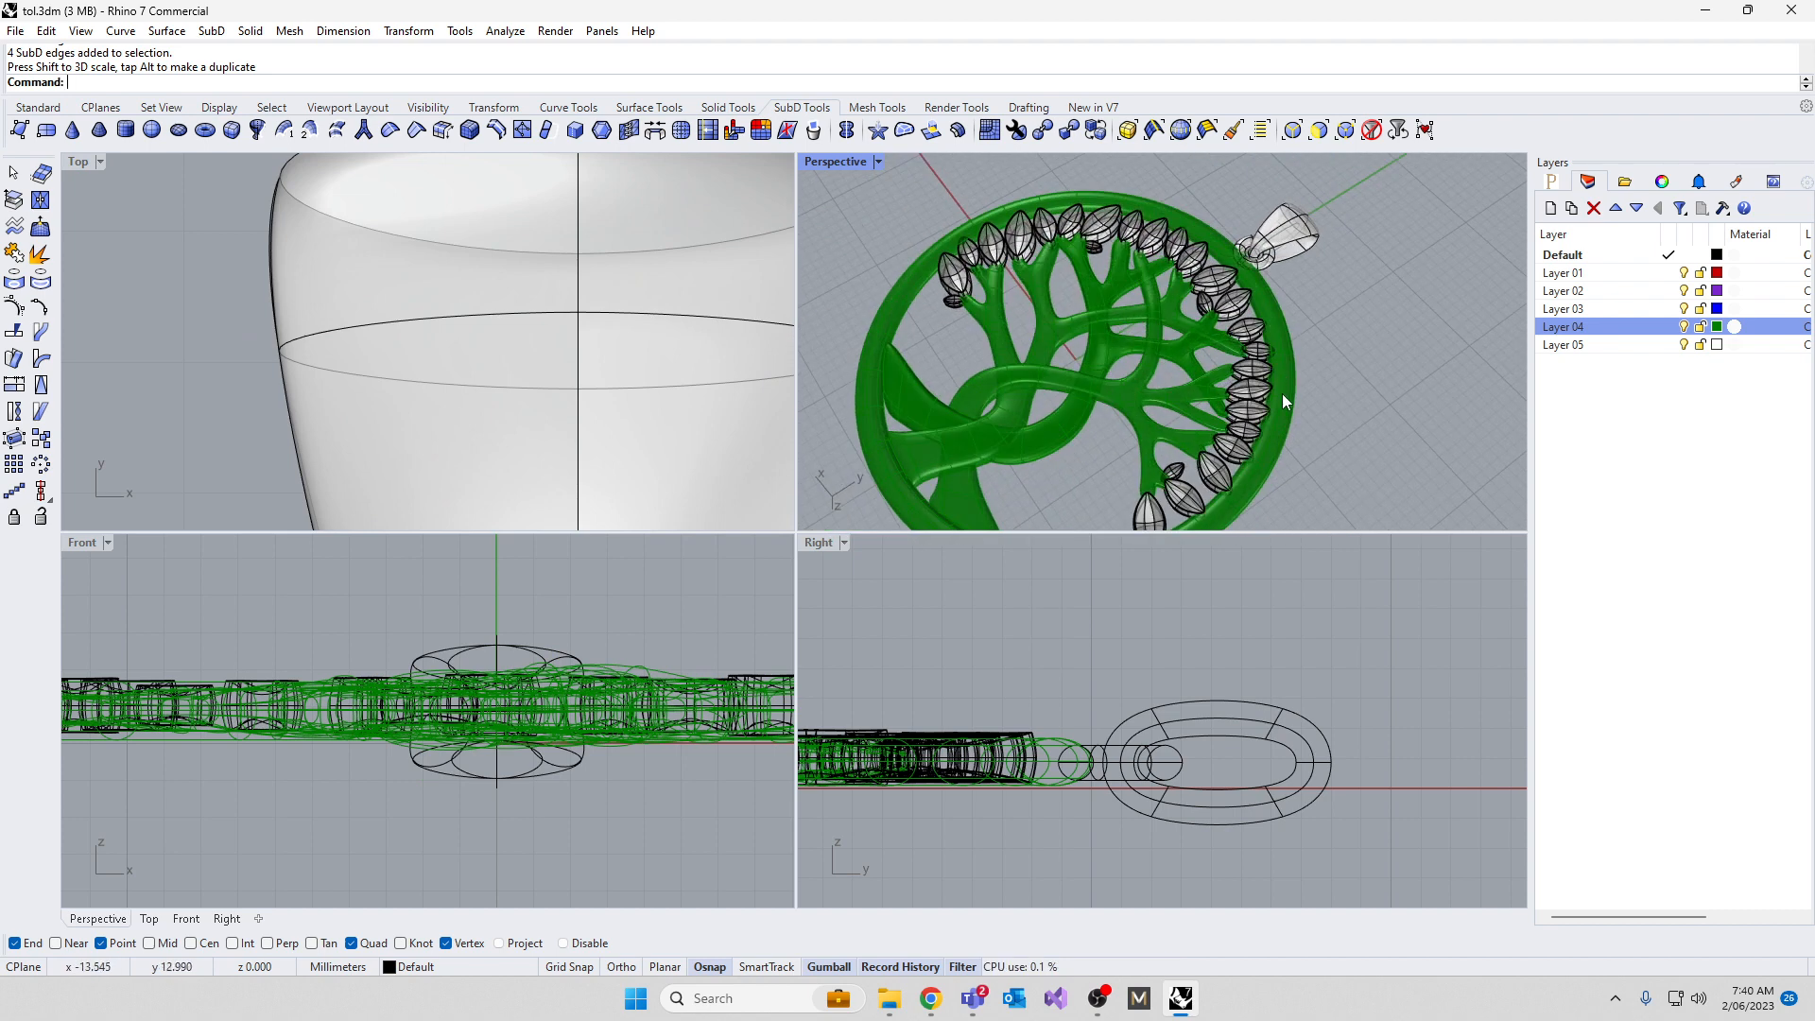